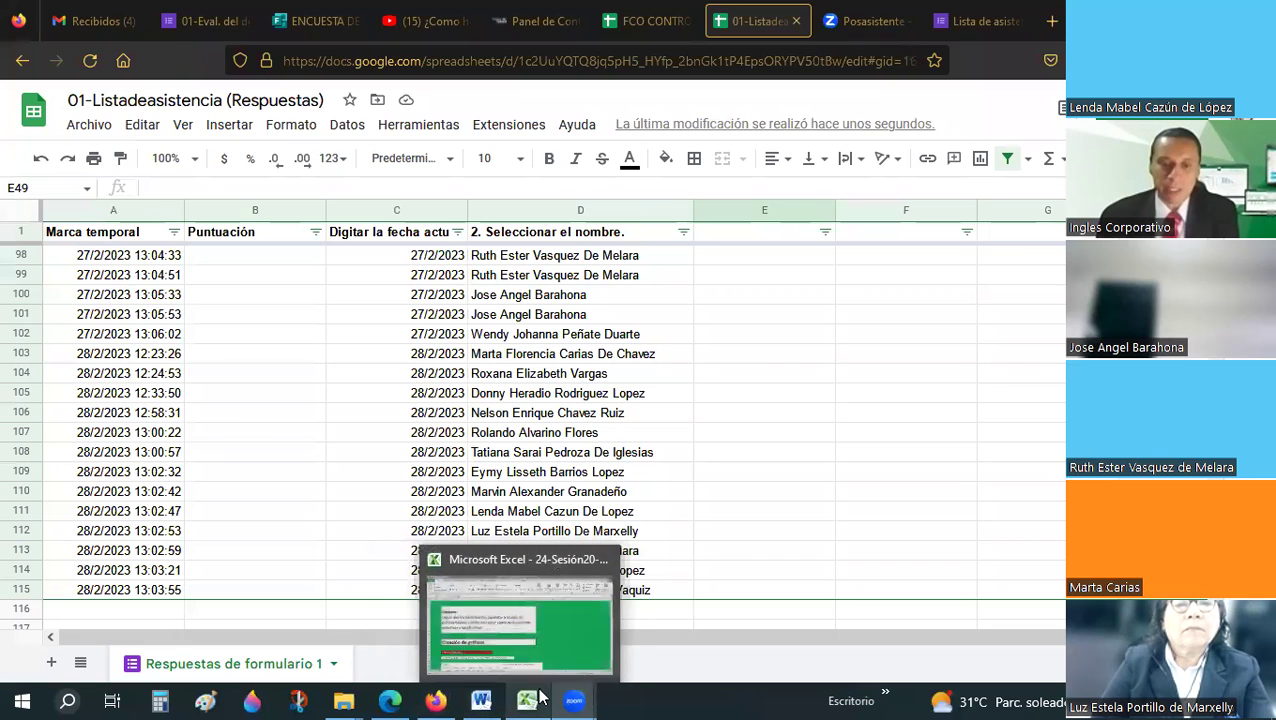
- Switch to the Excel workbook '24-Sesión20-GráficasbásicasenExcel.Parte2' showing its Gráficos sheet
{"action": "left_click", "coordinate": [580, 649]}
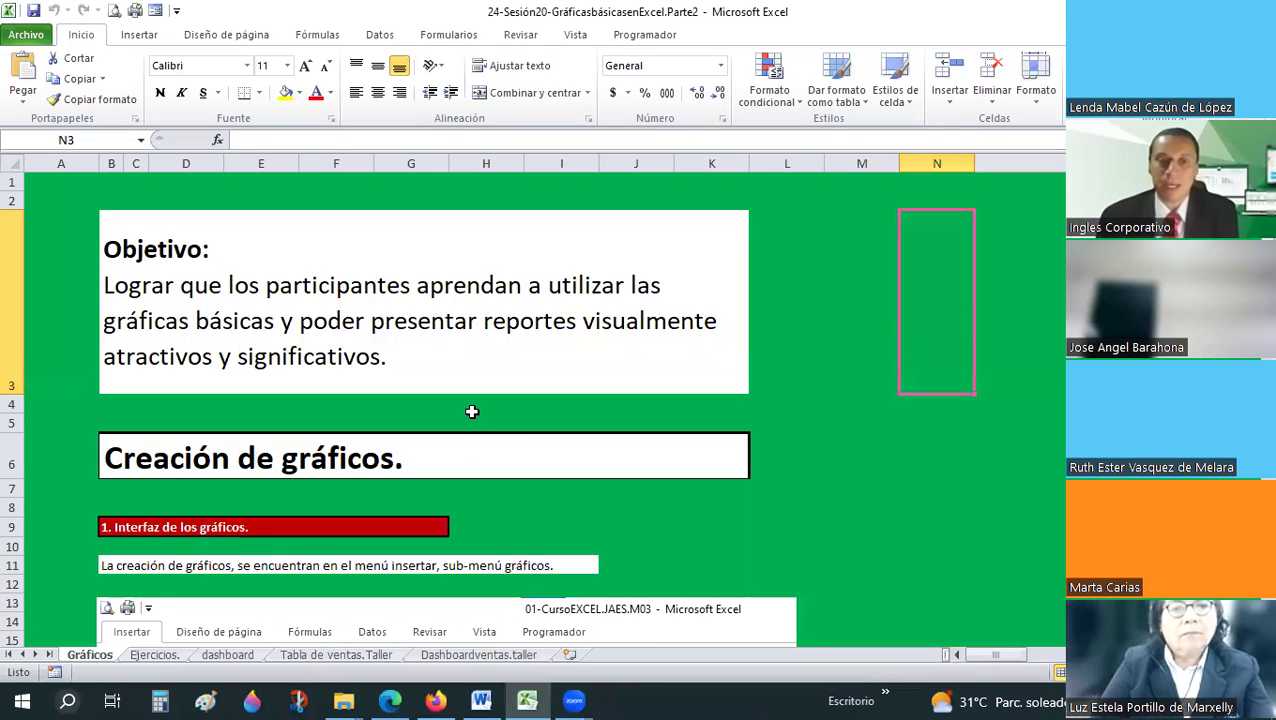
- Scroll the Gráficos lesson from Creación de gráficos past Selección de datos to '2. Atributos de los gráficos'
{"action": "left_click", "coordinate": [377, 446]}
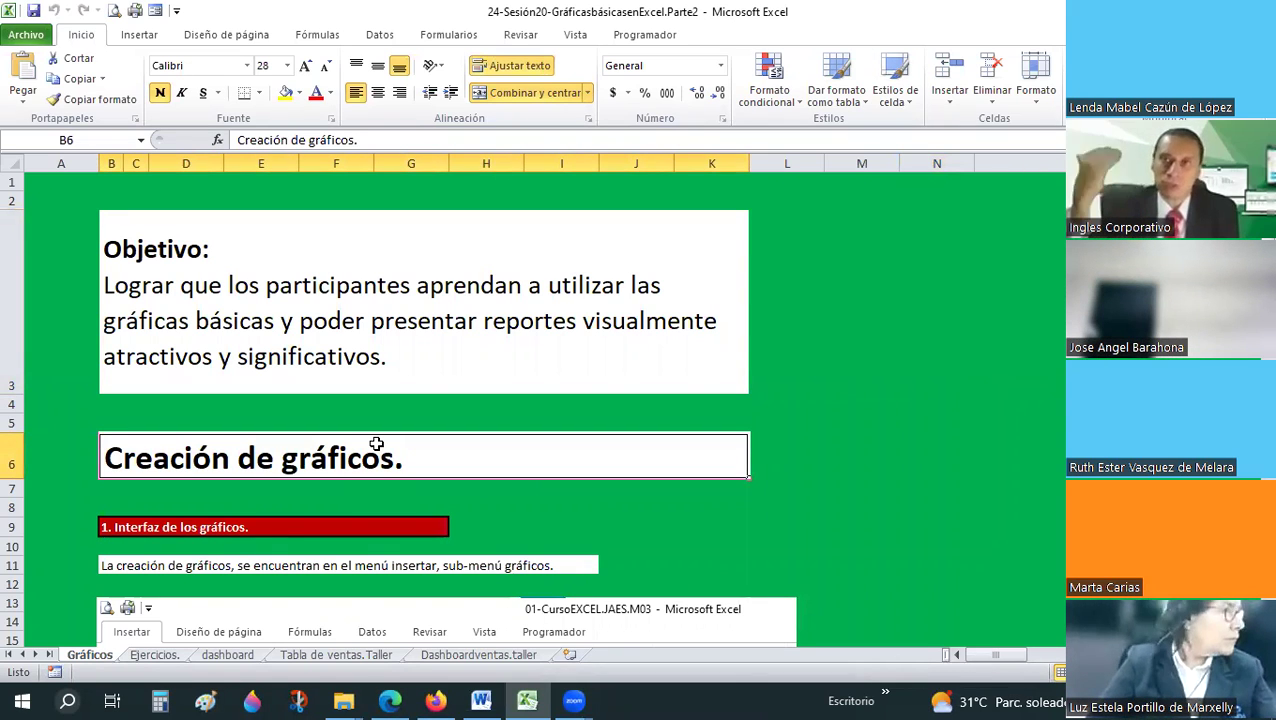
{"action": "scroll", "coordinate": [376, 444], "scroll_direction": "down", "scroll_amount": 1}
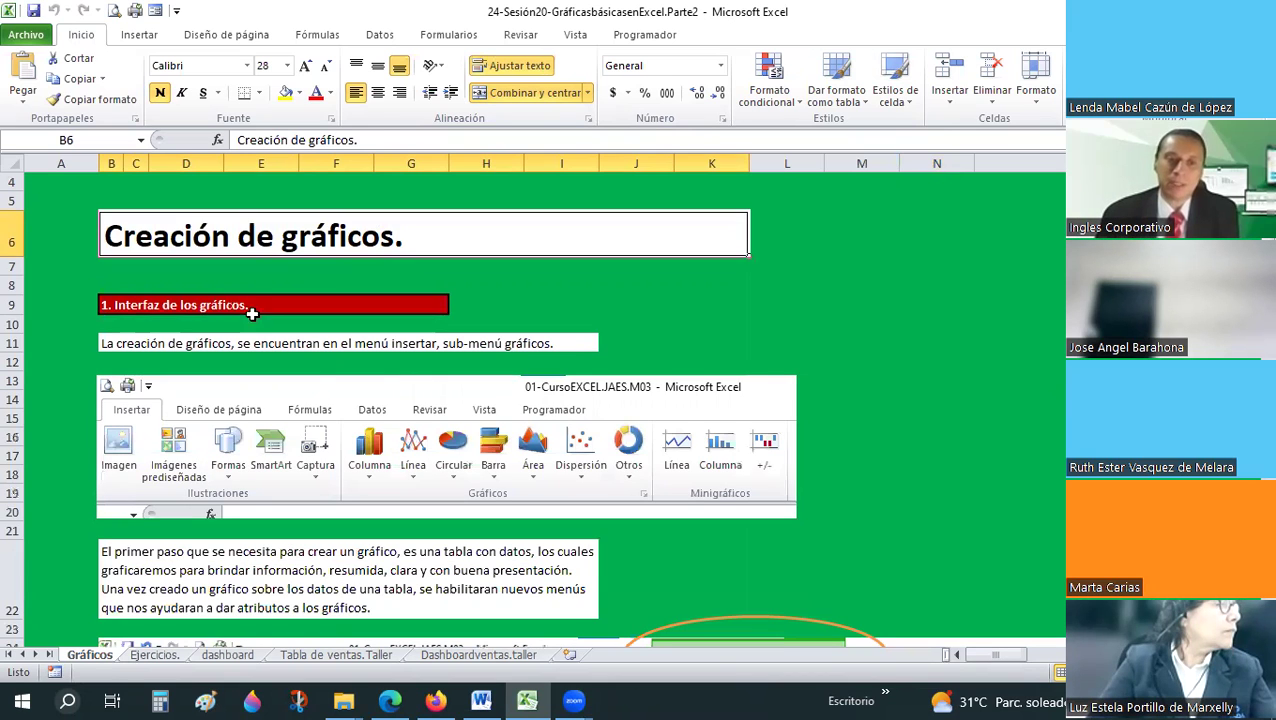
{"action": "left_click", "coordinate": [206, 304]}
{"action": "scroll", "coordinate": [206, 305], "scroll_direction": "down", "scroll_amount": 2}
{"action": "scroll", "coordinate": [206, 307], "scroll_direction": "down", "scroll_amount": 3}
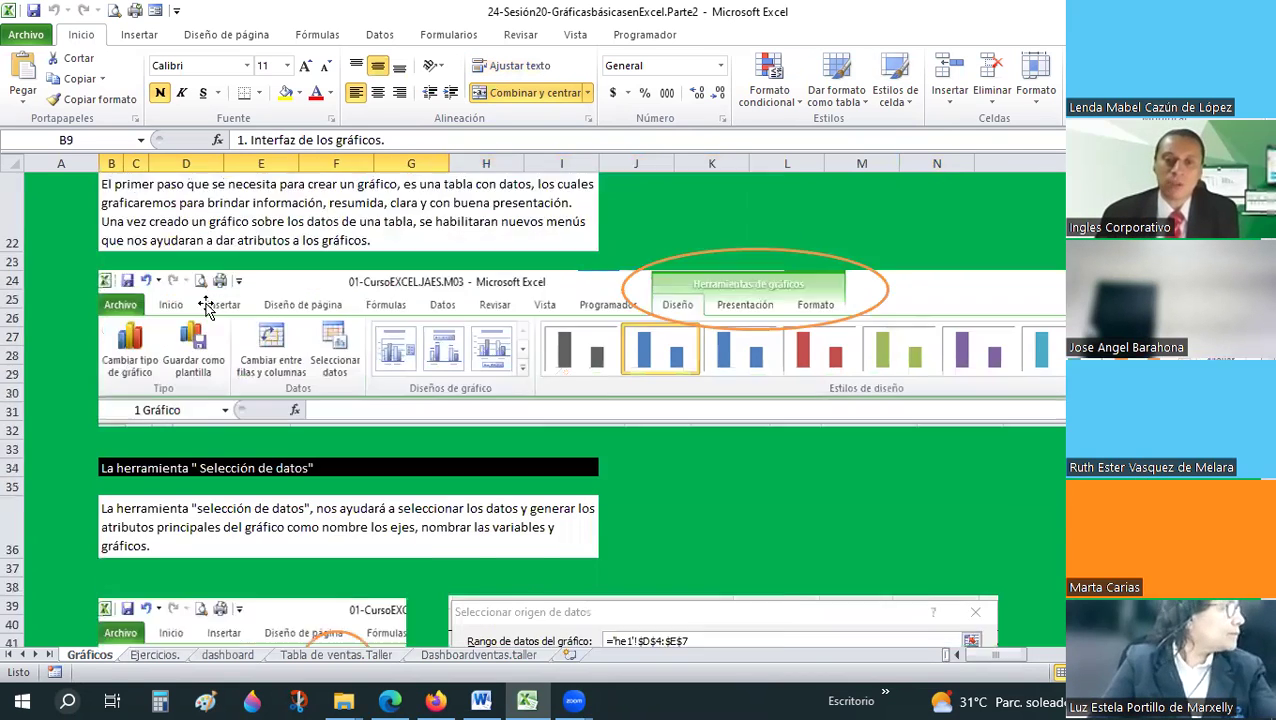
{"action": "scroll", "coordinate": [206, 305], "scroll_direction": "down", "scroll_amount": 4}
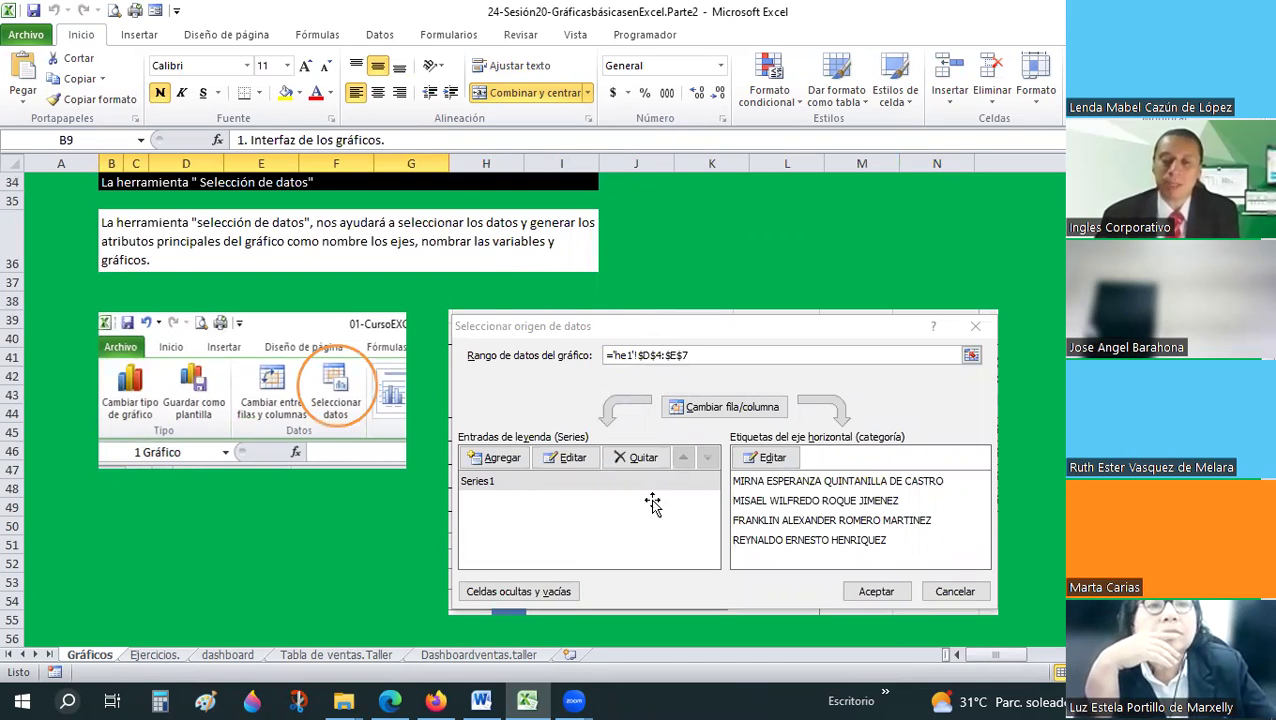
{"action": "scroll", "coordinate": [275, 262], "scroll_direction": "down", "scroll_amount": 3}
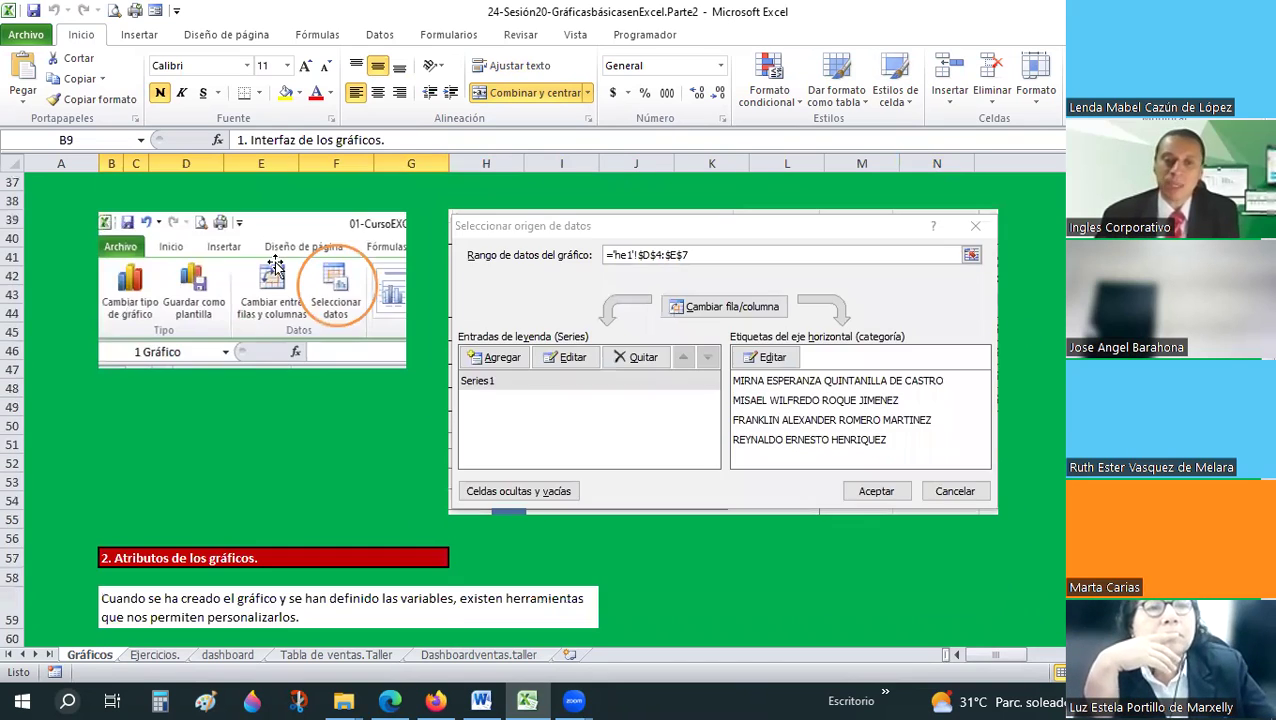
{"action": "scroll", "coordinate": [275, 262], "scroll_direction": "down", "scroll_amount": 1}
{"action": "scroll", "coordinate": [275, 262], "scroll_direction": "down", "scroll_amount": 2}
{"action": "scroll", "coordinate": [275, 262], "scroll_direction": "down", "scroll_amount": 2}
{"action": "scroll", "coordinate": [275, 262], "scroll_direction": "down", "scroll_amount": 2}
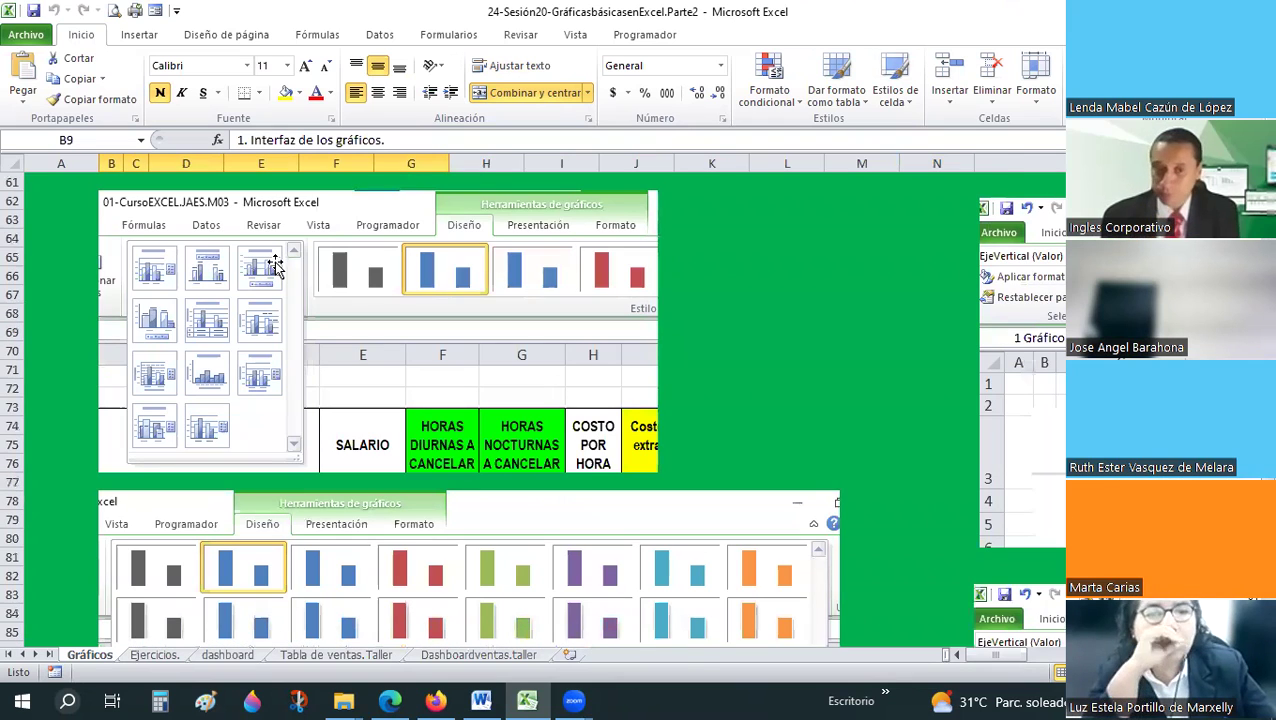
- Select the chart tools screenshot and scroll to the full chart design styles gallery image
{"action": "left_click", "coordinate": [463, 390]}
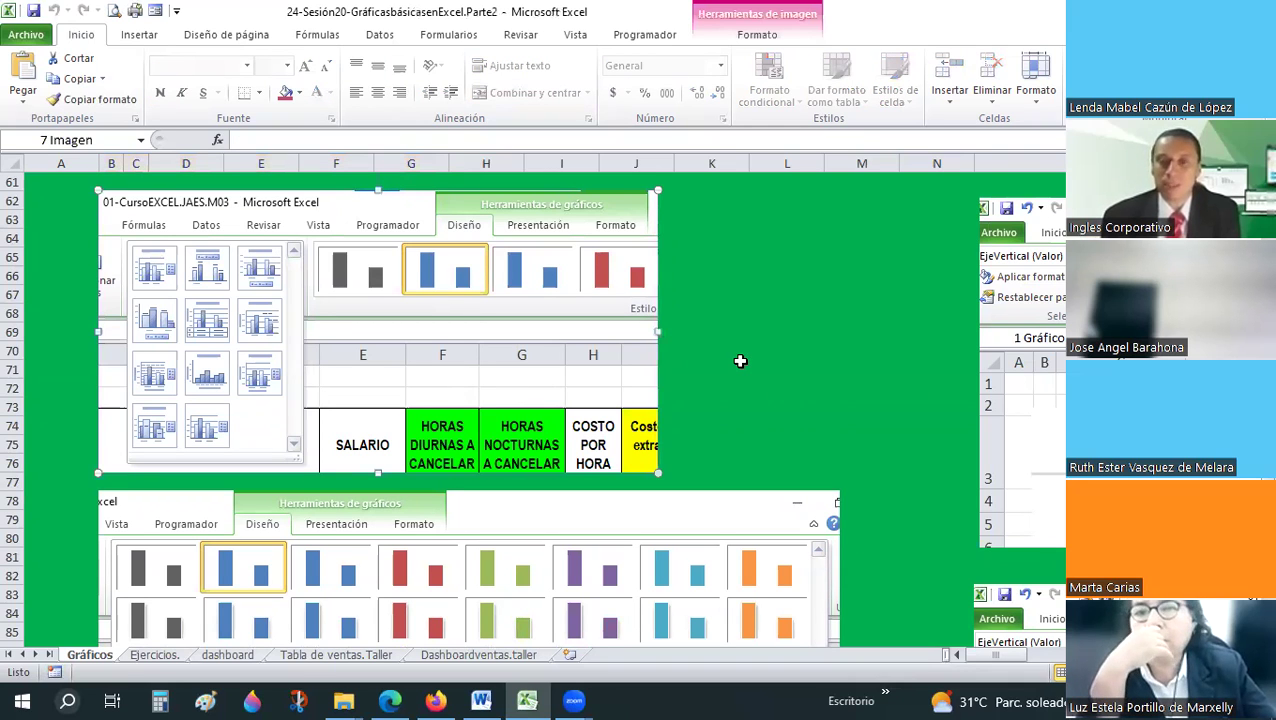
{"action": "scroll", "coordinate": [740, 361], "scroll_direction": "down", "scroll_amount": 1}
{"action": "scroll", "coordinate": [752, 310], "scroll_direction": "down", "scroll_amount": 2}
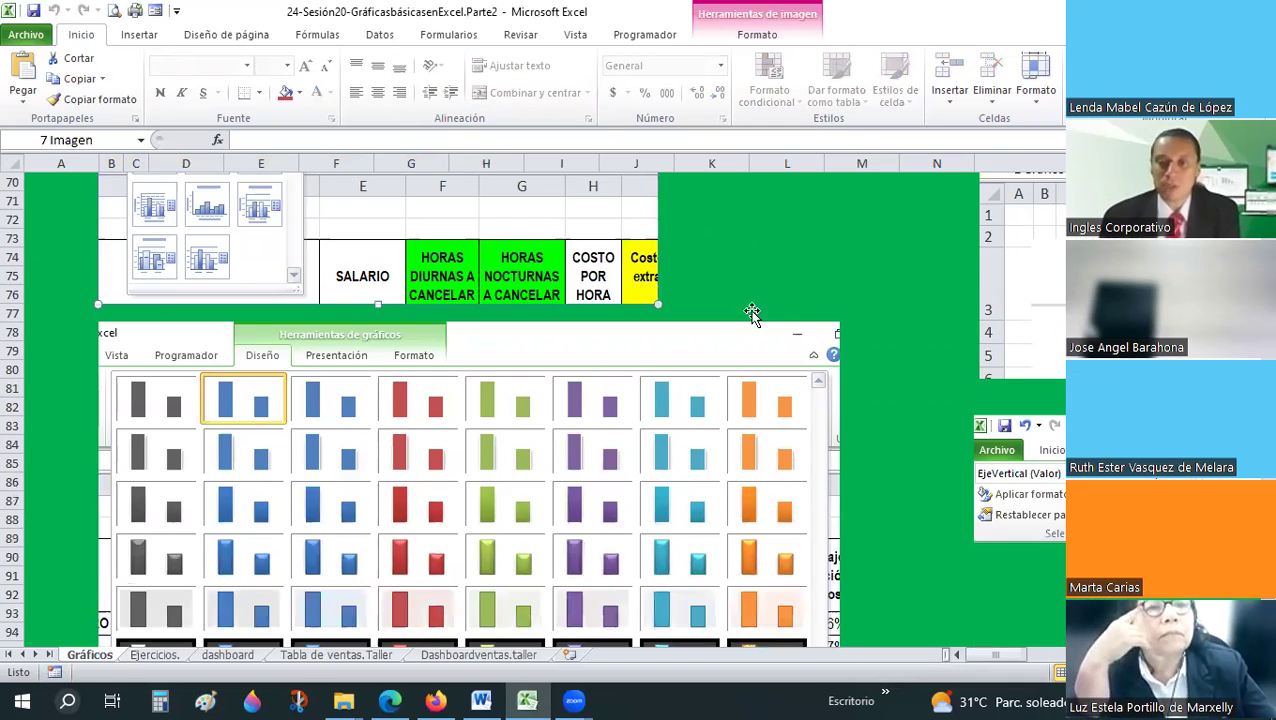
{"action": "scroll", "coordinate": [758, 352], "scroll_direction": "down", "scroll_amount": 2}
{"action": "mouse_move", "coordinate": [958, 654]}
{"action": "left_mouse_down"}
{"action": "mouse_move", "coordinate": [1034, 654]}
{"action": "mouse_move", "coordinate": [997, 686]}
{"action": "left_mouse_up"}
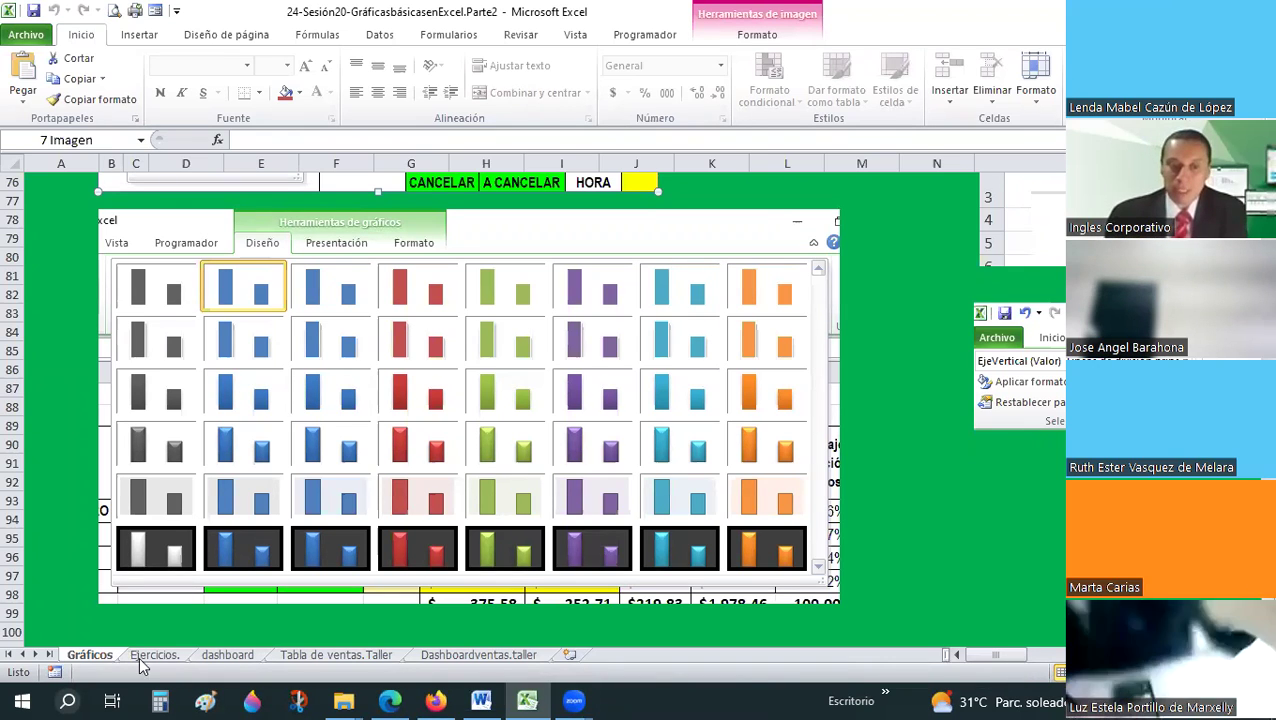
- Switch to the Ejercicios sheet and scroll to the 'Costo de horas extras 06/22' chart
{"action": "left_click", "coordinate": [539, 514]}
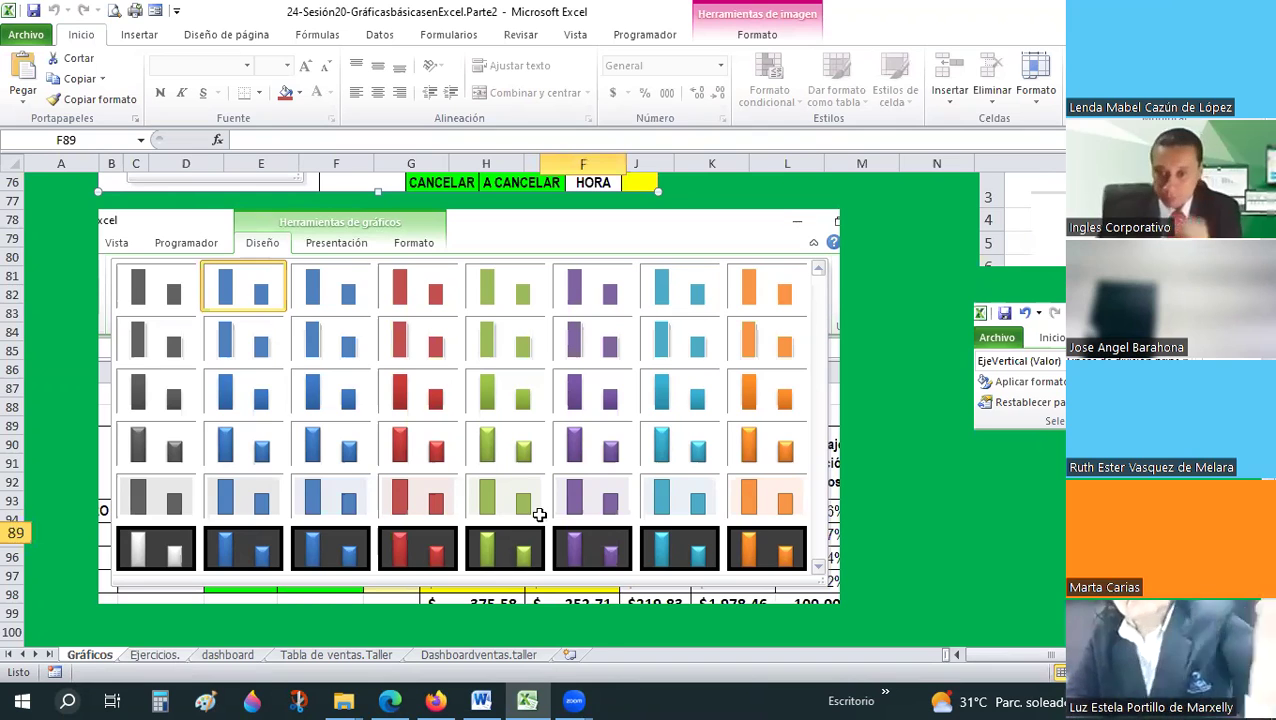
{"action": "scroll", "coordinate": [548, 503], "scroll_direction": "up", "scroll_amount": 6}
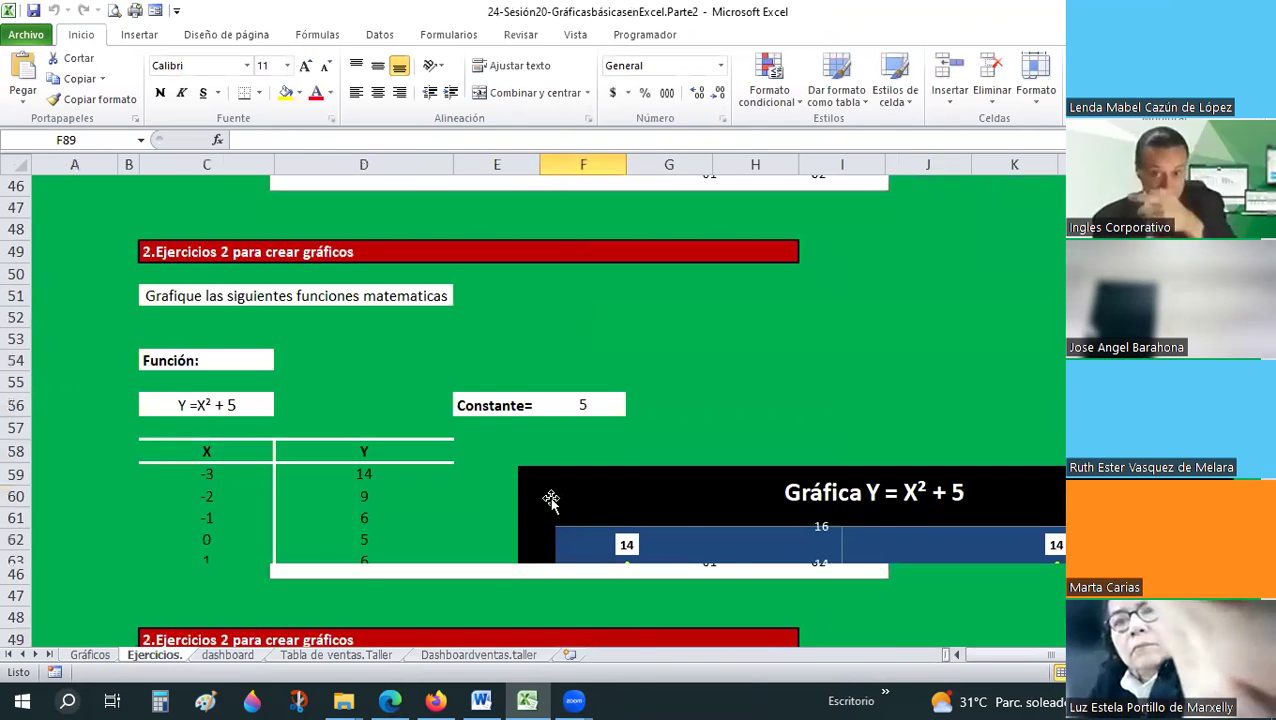
{"action": "scroll", "coordinate": [551, 500], "scroll_direction": "up", "scroll_amount": 15}
{"action": "scroll", "coordinate": [510, 393], "scroll_direction": "down", "scroll_amount": 5}
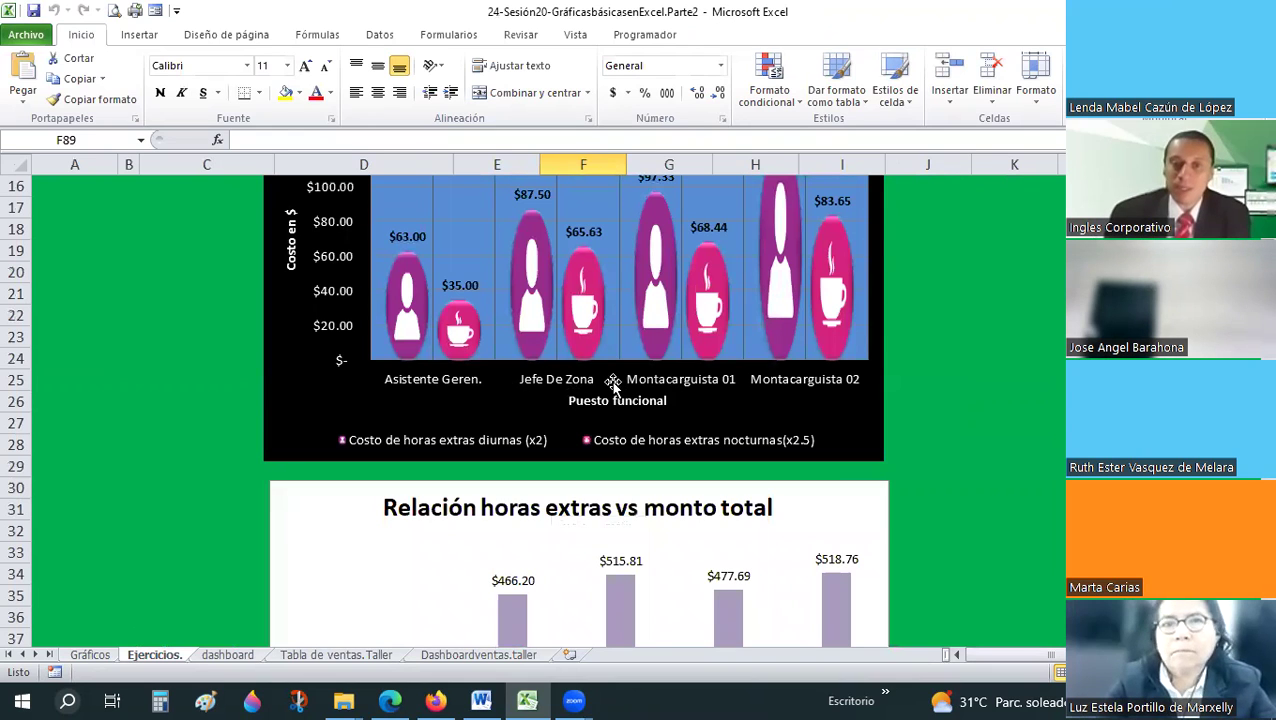
{"action": "scroll", "coordinate": [330, 245], "scroll_direction": "up", "scroll_amount": 2}
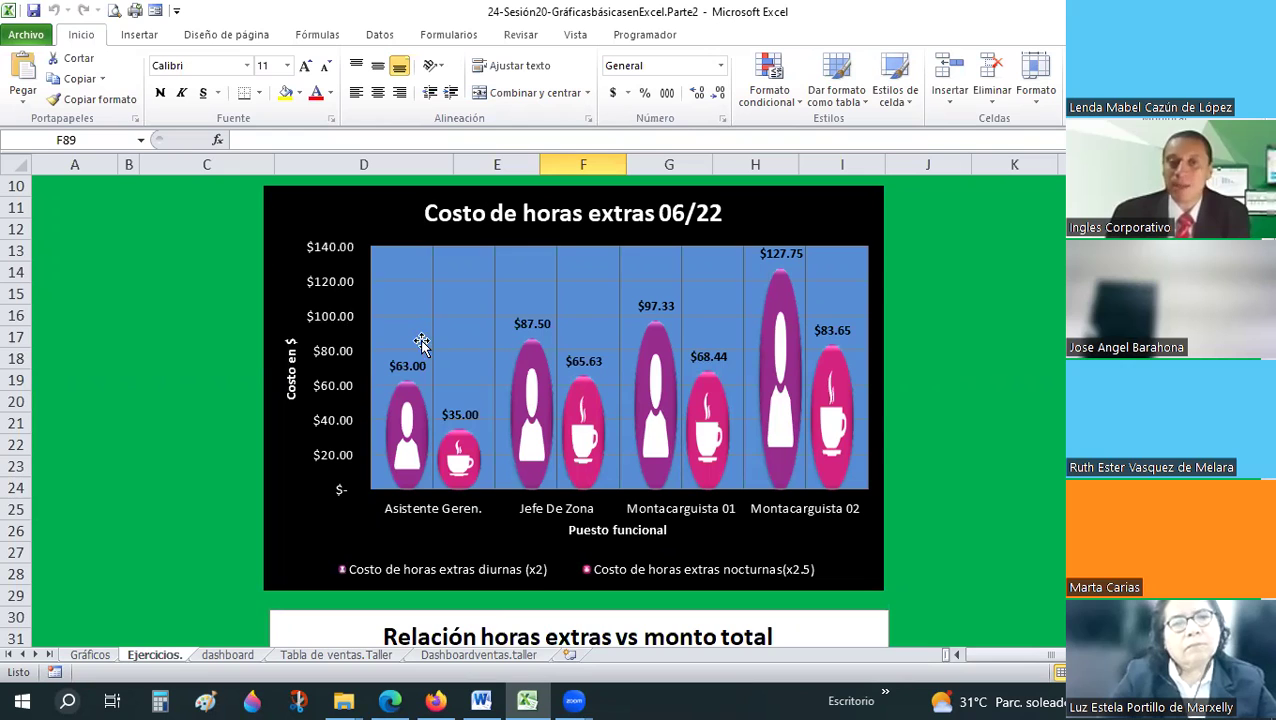
{"action": "scroll", "coordinate": [420, 339], "scroll_direction": "up", "scroll_amount": 1}
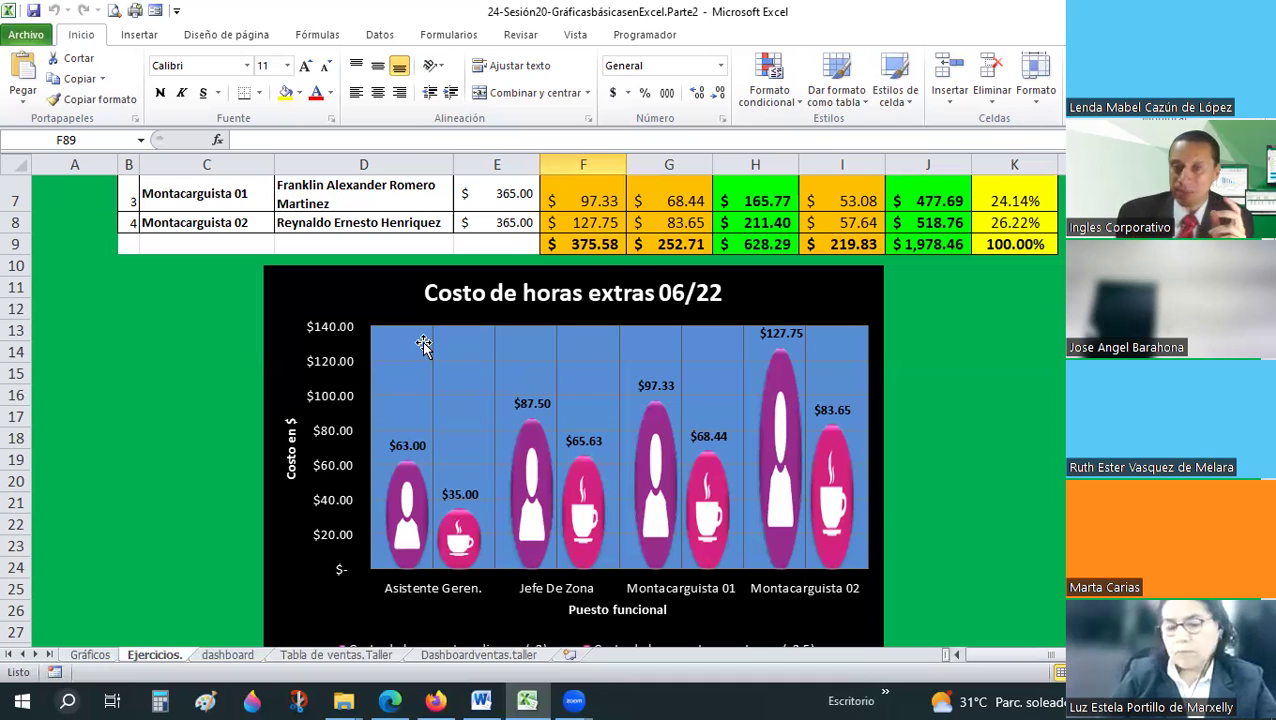
- Scroll down Ejercicios to the X/Y table and 'Gráfica Y = X² + 5' parabola chart
{"action": "left_click", "coordinate": [976, 361]}
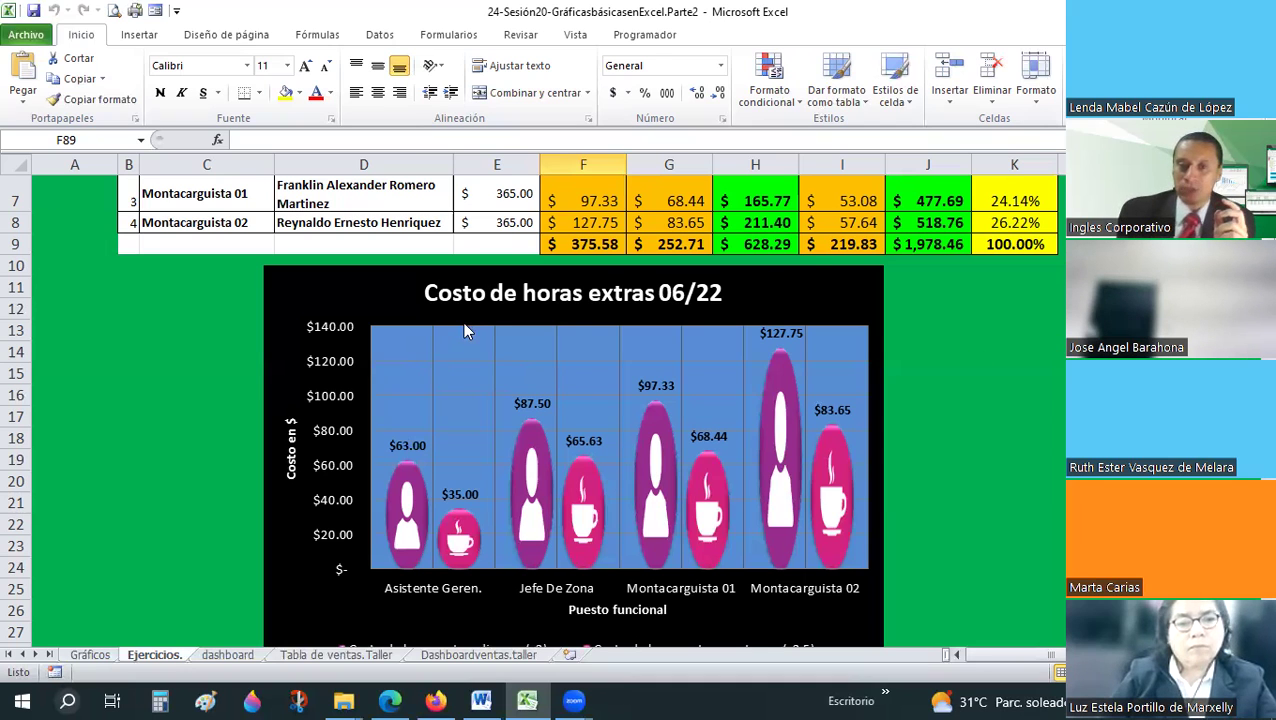
{"action": "scroll", "coordinate": [465, 326], "scroll_direction": "down", "scroll_amount": 9}
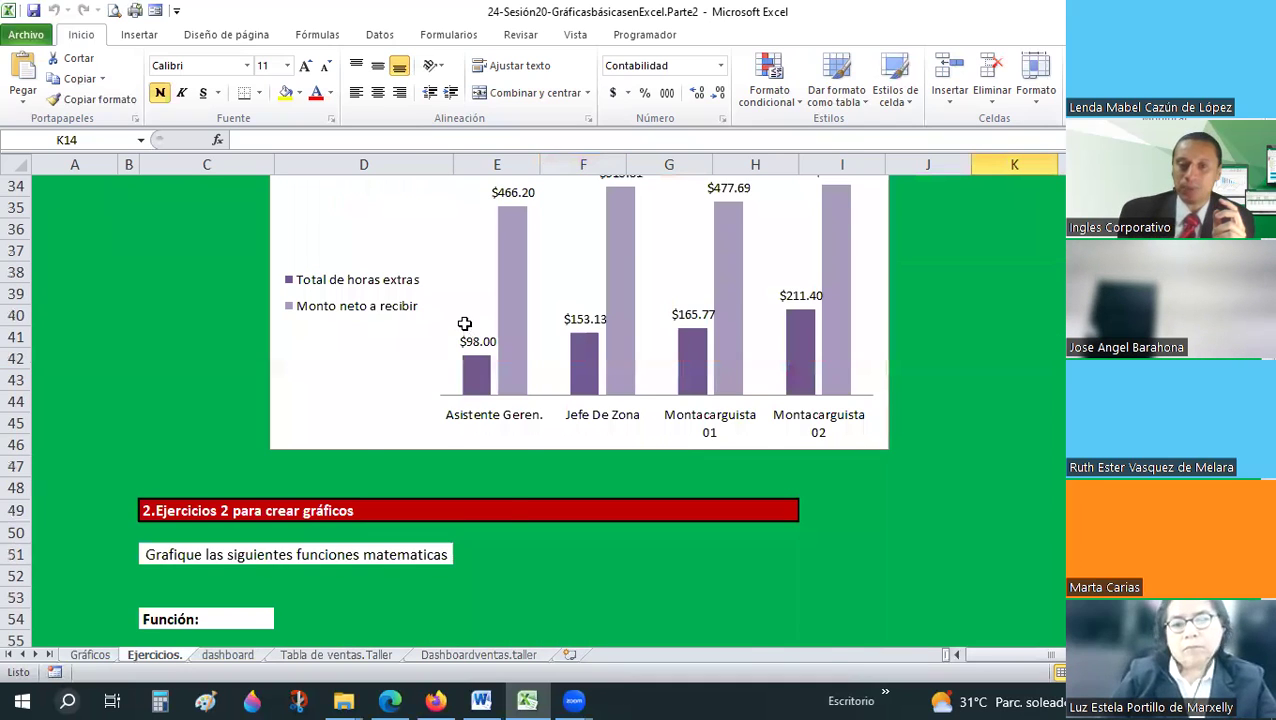
{"action": "scroll", "coordinate": [465, 324], "scroll_direction": "down", "scroll_amount": 5}
{"action": "scroll", "coordinate": [465, 323], "scroll_direction": "down", "scroll_amount": 3}
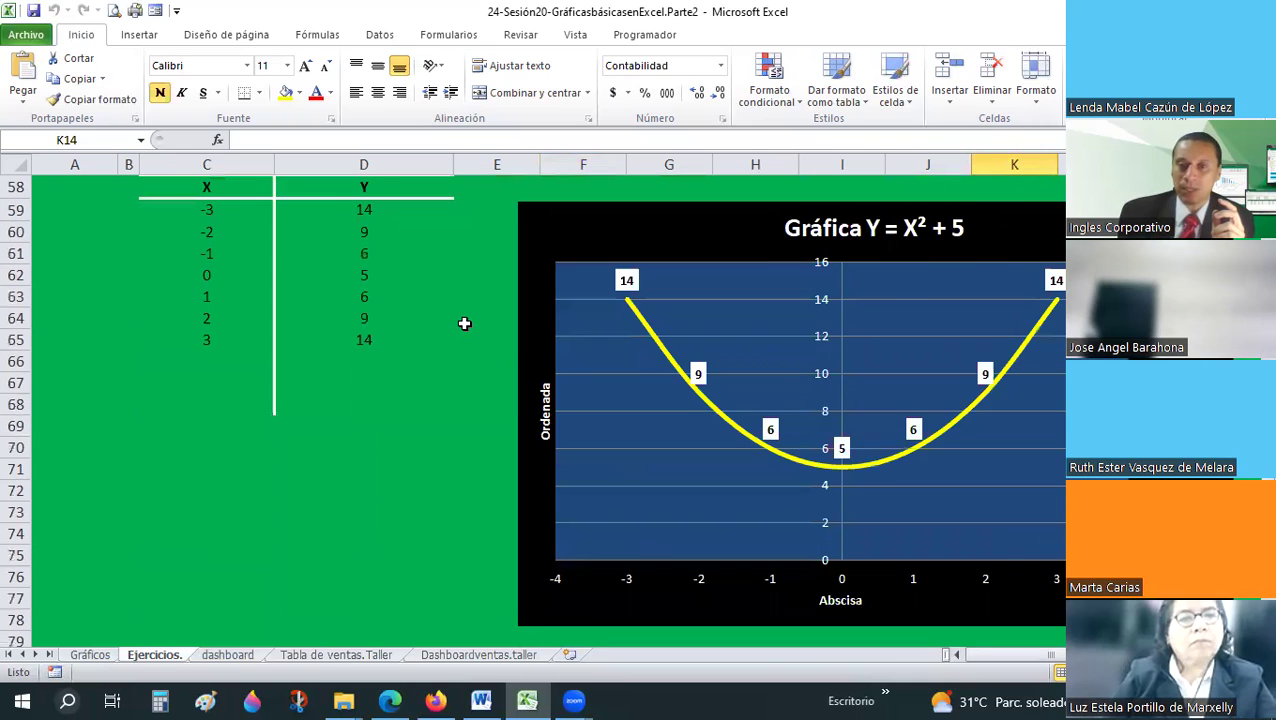
{"action": "scroll", "coordinate": [464, 323], "scroll_direction": "down", "scroll_amount": 3}
{"action": "scroll", "coordinate": [464, 323], "scroll_direction": "up", "scroll_amount": 4}
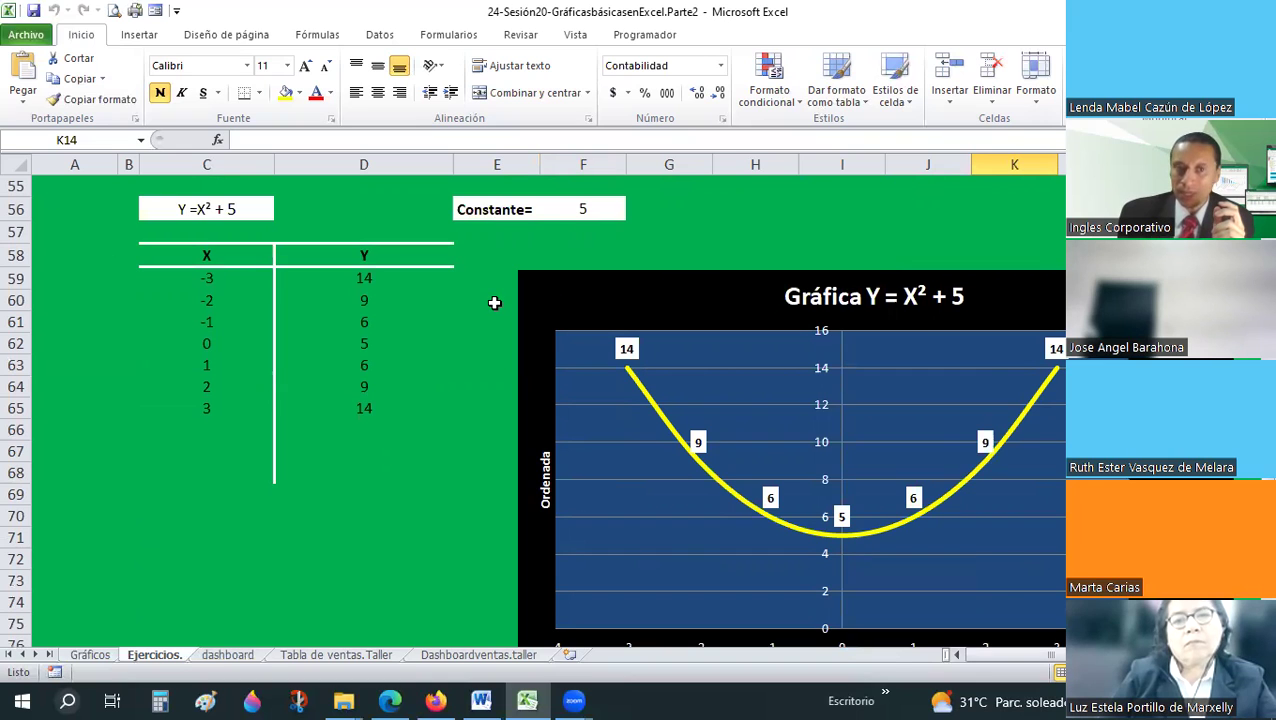
{"action": "scroll", "coordinate": [494, 303], "scroll_direction": "down", "scroll_amount": 1}
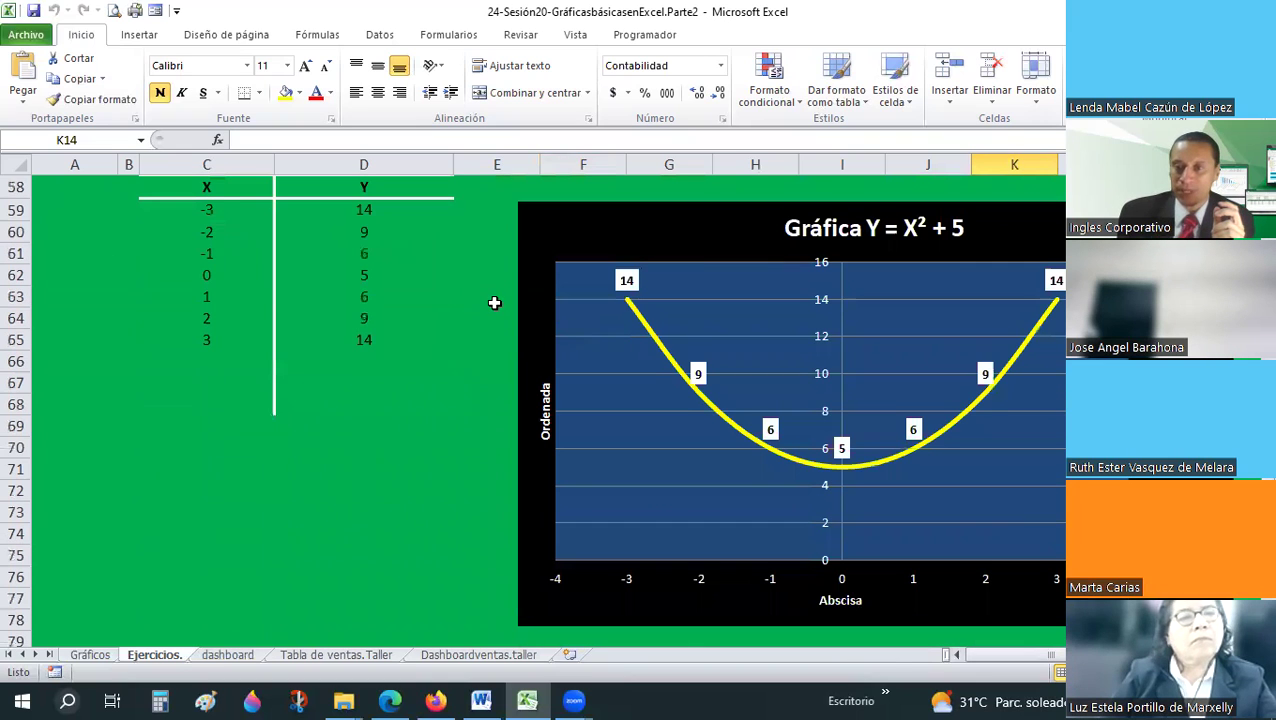
{"action": "scroll", "coordinate": [494, 303], "scroll_direction": "down", "scroll_amount": 1}
{"action": "scroll", "coordinate": [924, 320], "scroll_direction": "up", "scroll_amount": 2}
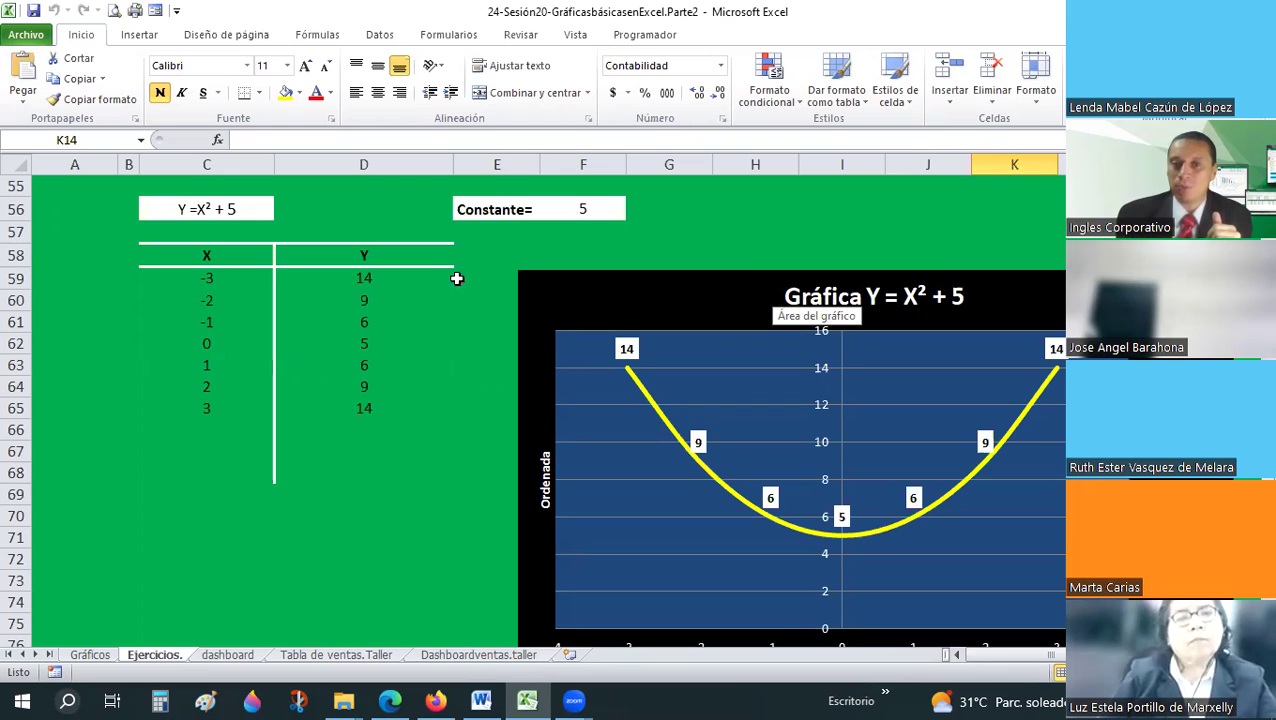
- Scroll to Ejercicios 3's February Fecha, Monto total, N° Viajes table and its stacked chart
{"action": "left_click", "coordinate": [481, 251]}
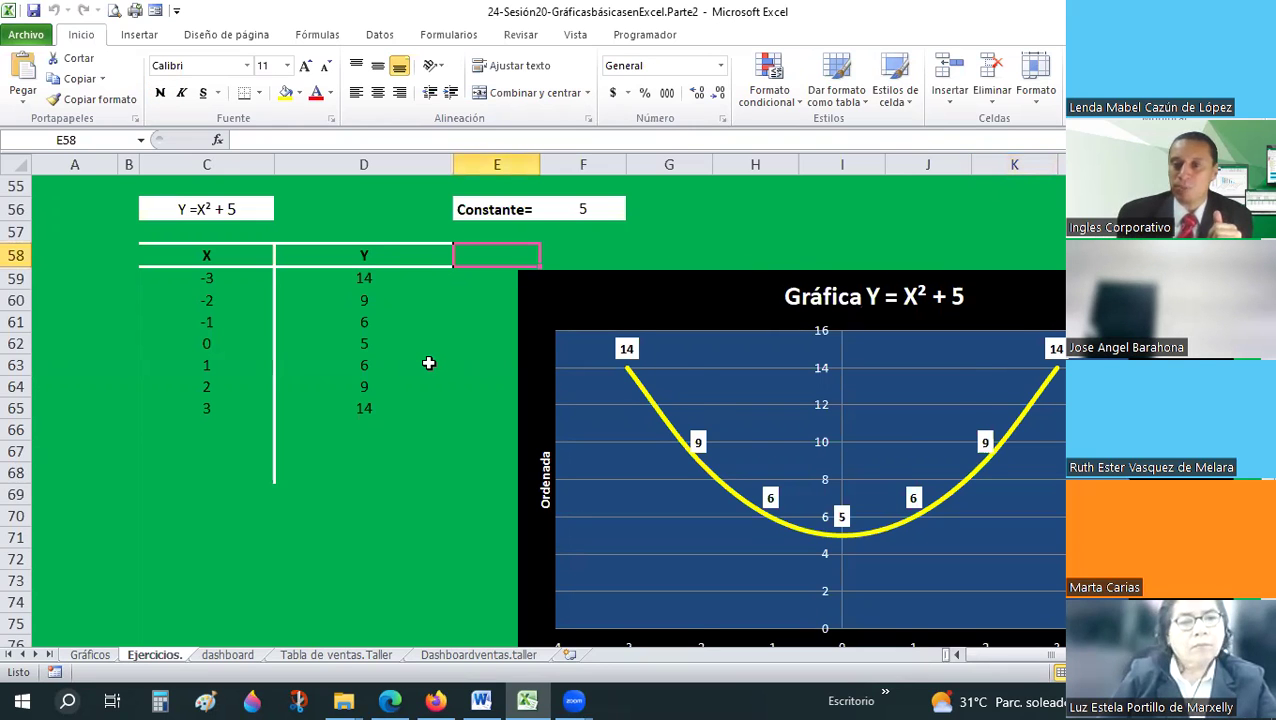
{"action": "scroll", "coordinate": [428, 363], "scroll_direction": "down", "scroll_amount": 1}
{"action": "scroll", "coordinate": [428, 363], "scroll_direction": "down", "scroll_amount": 3}
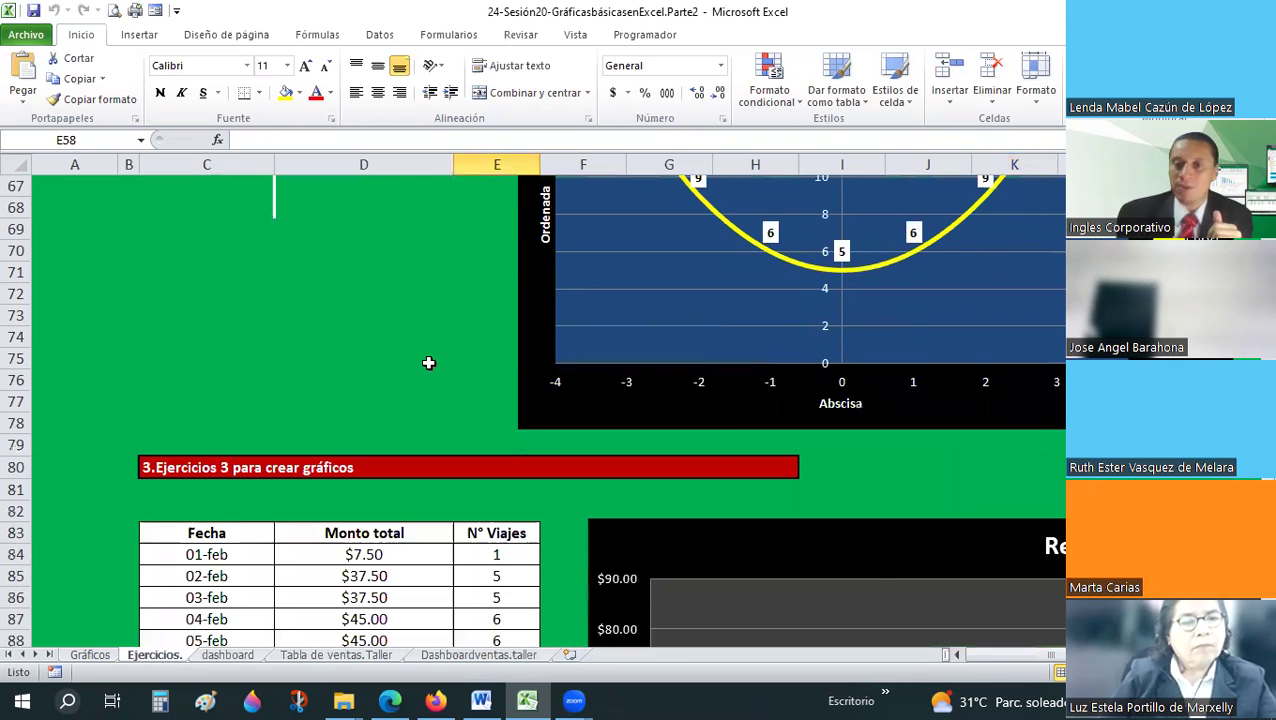
{"action": "scroll", "coordinate": [428, 363], "scroll_direction": "down", "scroll_amount": 6}
{"action": "scroll", "coordinate": [428, 363], "scroll_direction": "down", "scroll_amount": 3}
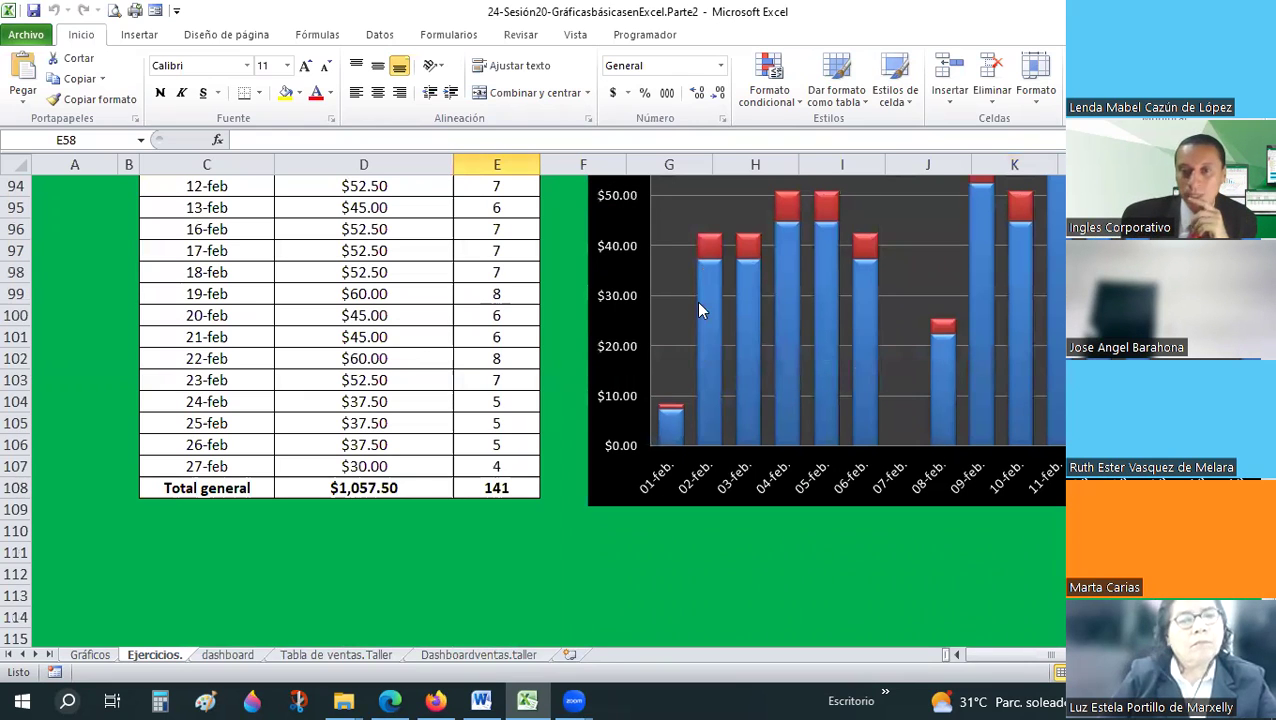
{"action": "scroll", "coordinate": [691, 251], "scroll_direction": "up", "scroll_amount": 5}
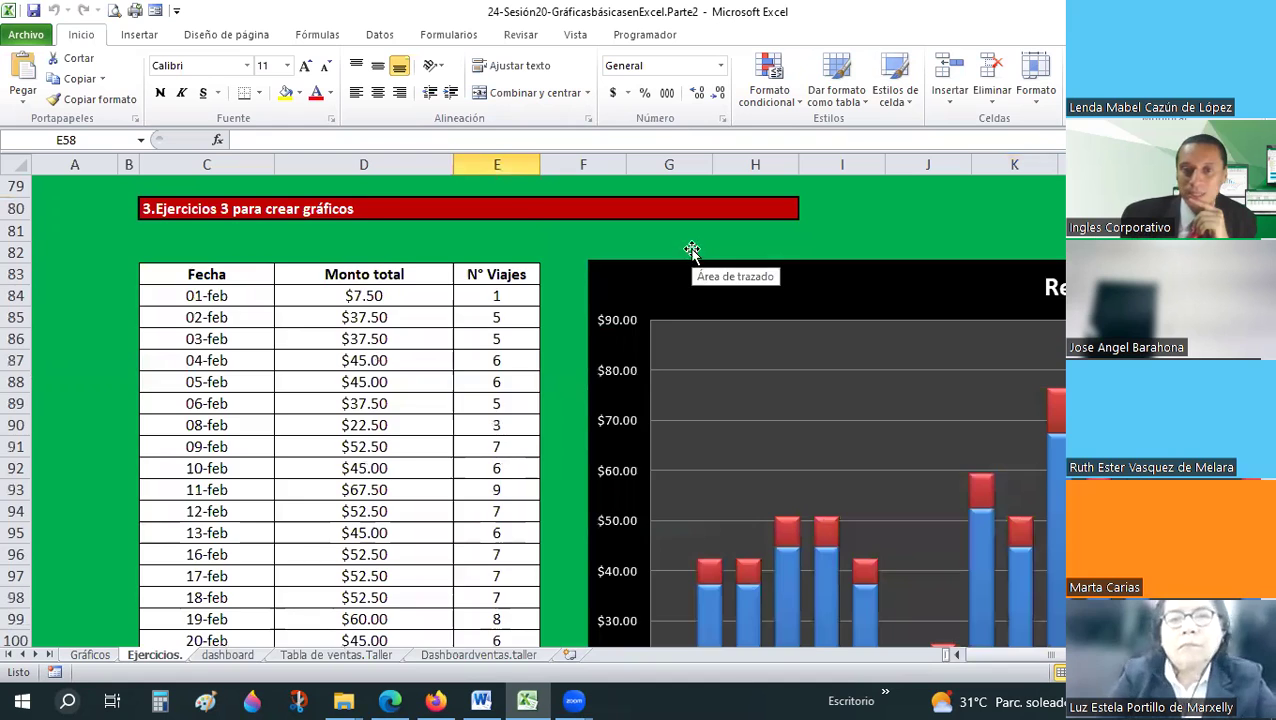
{"action": "scroll", "coordinate": [490, 384], "scroll_direction": "up", "scroll_amount": 17}
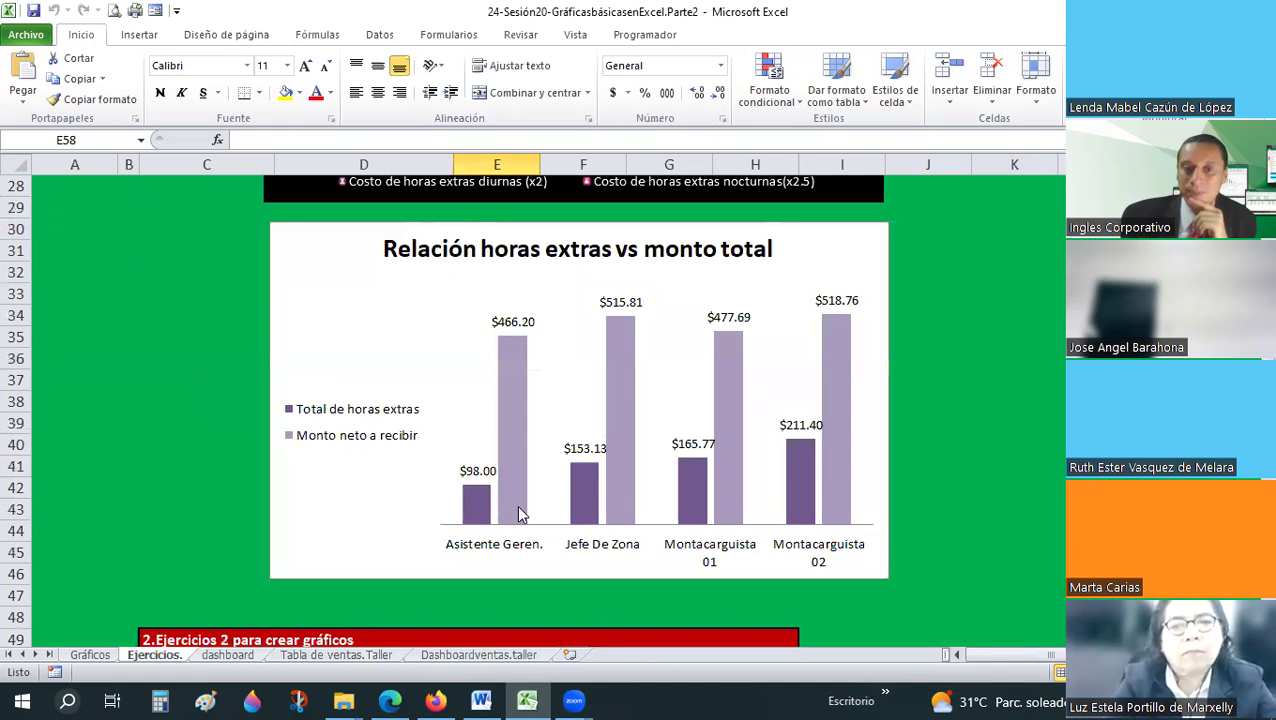
{"action": "scroll", "coordinate": [525, 445], "scroll_direction": "down", "scroll_amount": 12}
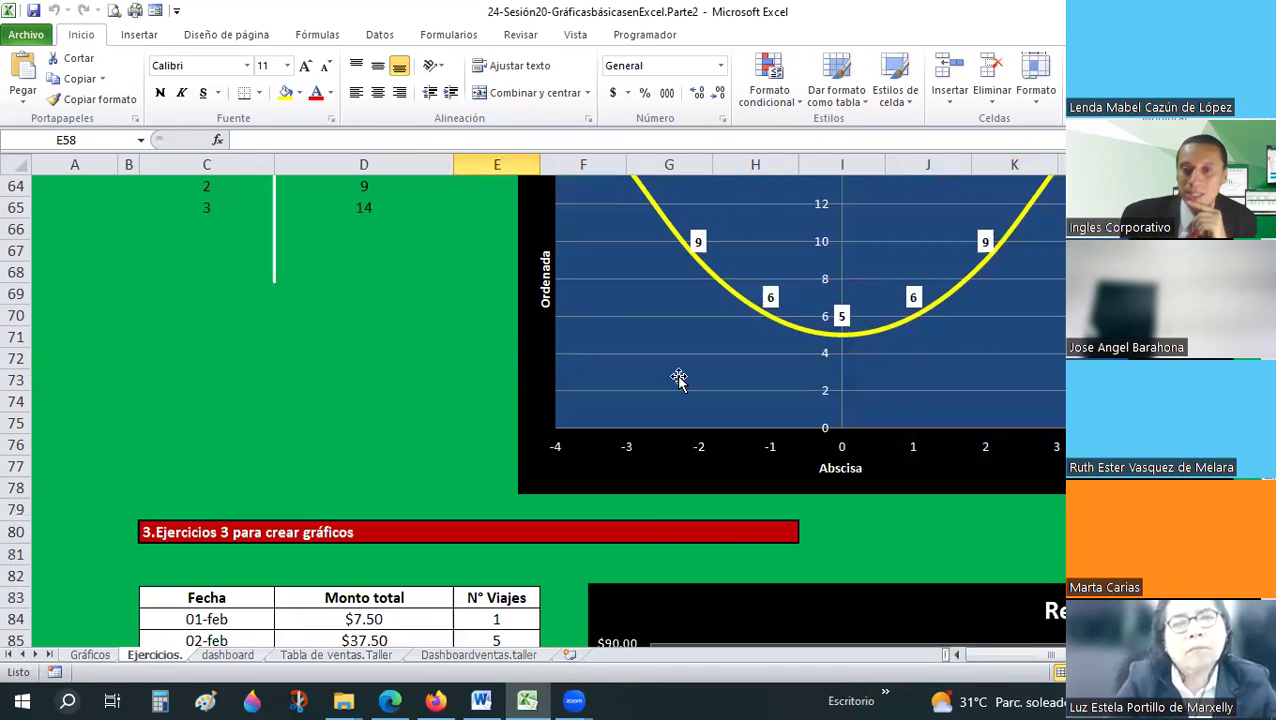
{"action": "scroll", "coordinate": [700, 480], "scroll_direction": "down", "scroll_amount": 9}
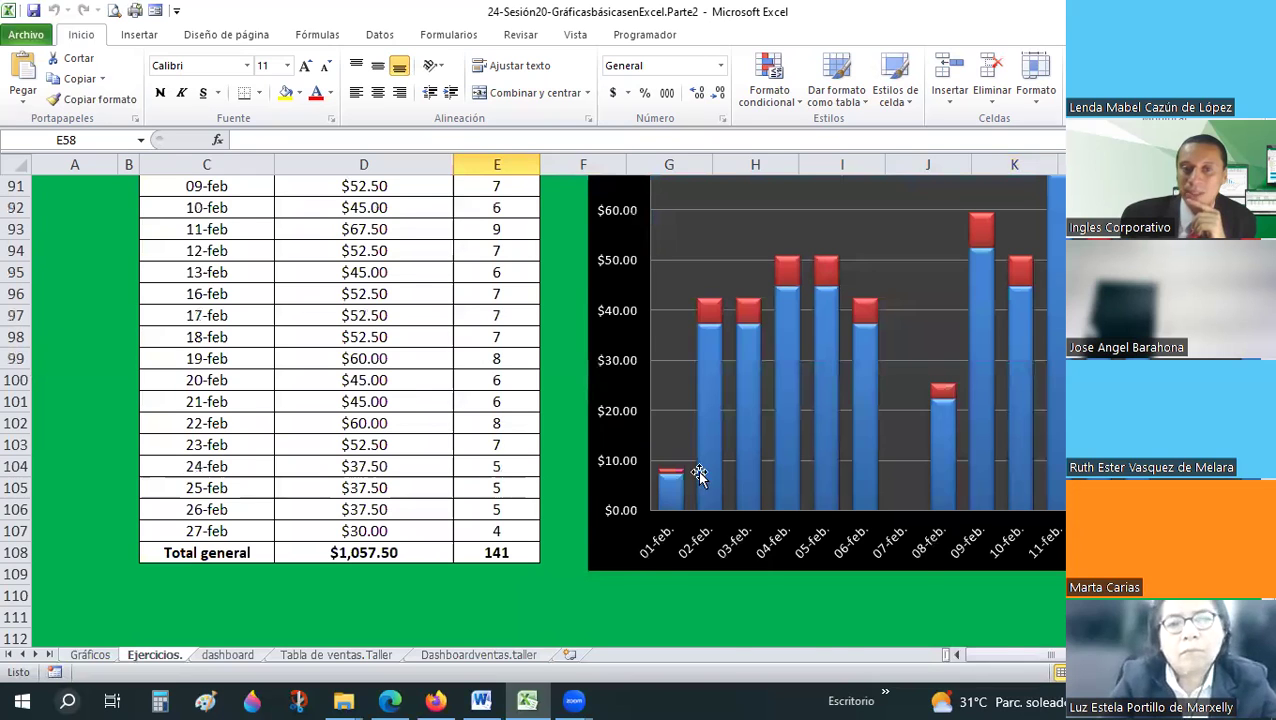
{"action": "scroll", "coordinate": [700, 478], "scroll_direction": "up", "scroll_amount": 3}
{"action": "scroll", "coordinate": [702, 481], "scroll_direction": "down", "scroll_amount": 1}
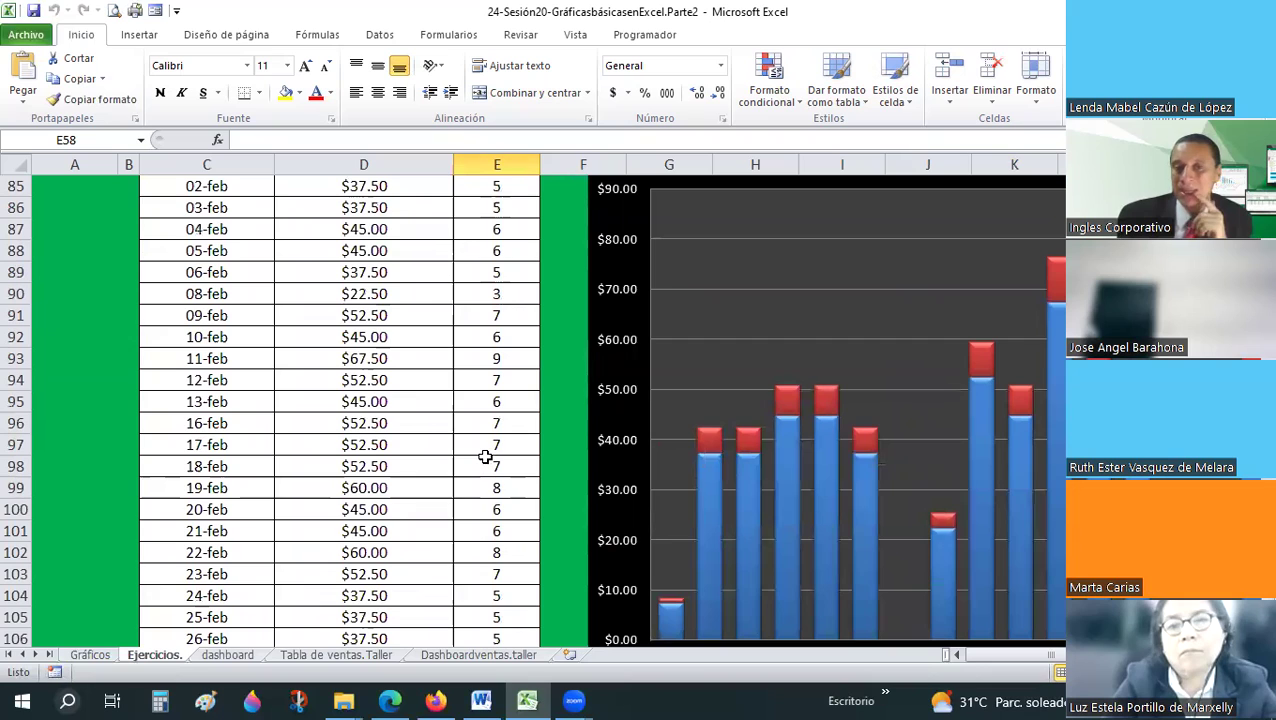
{"action": "scroll", "coordinate": [484, 456], "scroll_direction": "up", "scroll_amount": 1}
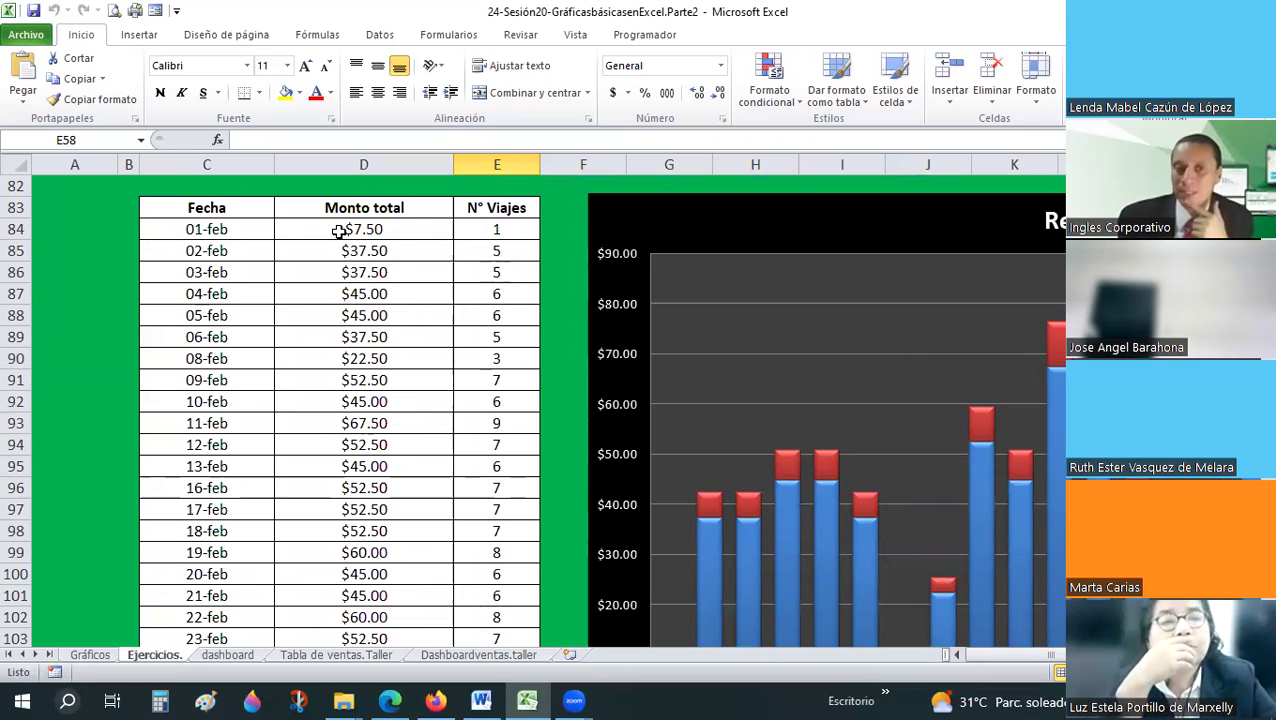
{"action": "left_click", "coordinate": [344, 226]}
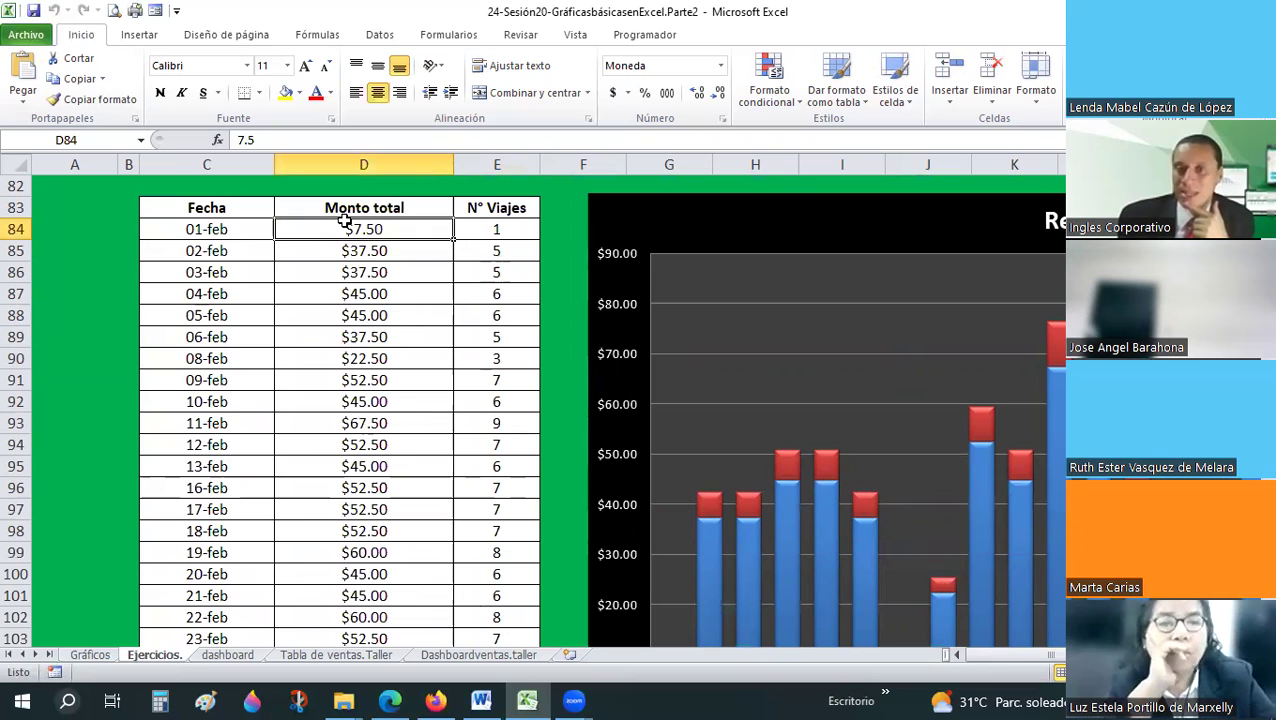
{"action": "left_click_drag", "start_coordinate": [344, 222], "coordinate": [358, 580]}
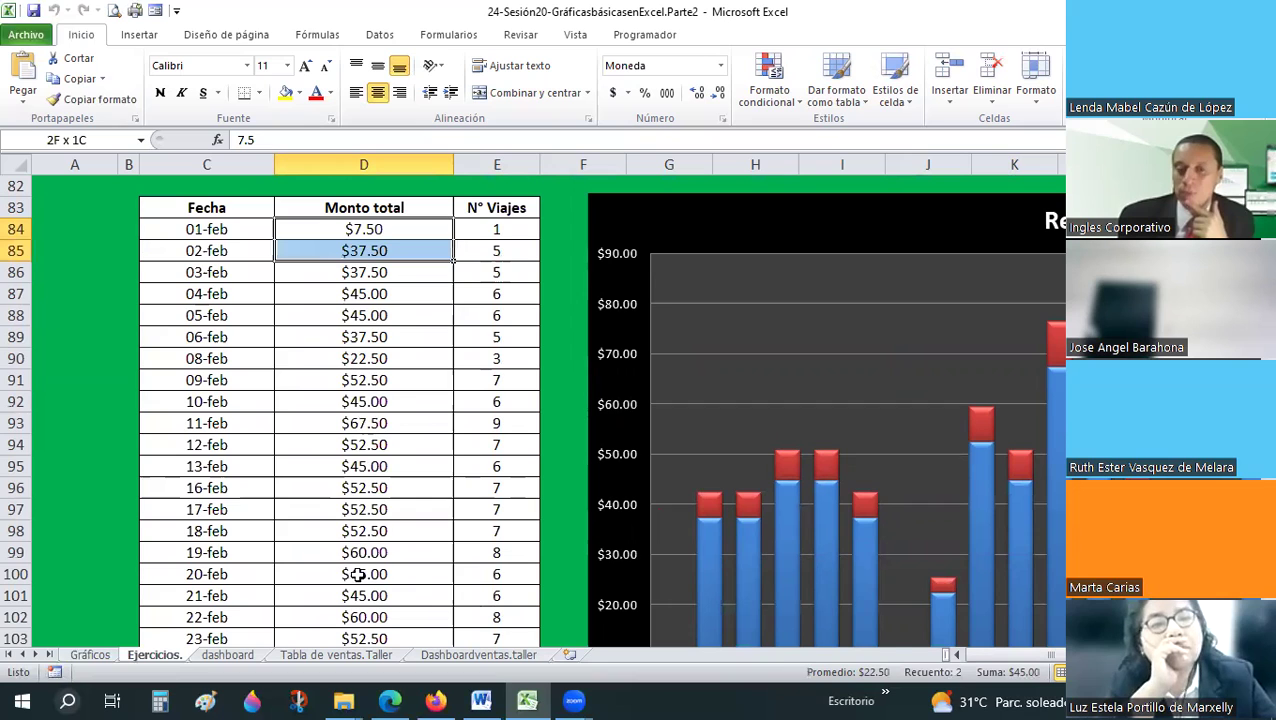
{"action": "mouse_move", "coordinate": [358, 580]}
{"action": "left_mouse_down"}
{"action": "mouse_move", "coordinate": [359, 605]}
{"action": "mouse_move", "coordinate": [349, 574]}
{"action": "left_mouse_up"}
{"action": "mouse_move", "coordinate": [709, 365]}
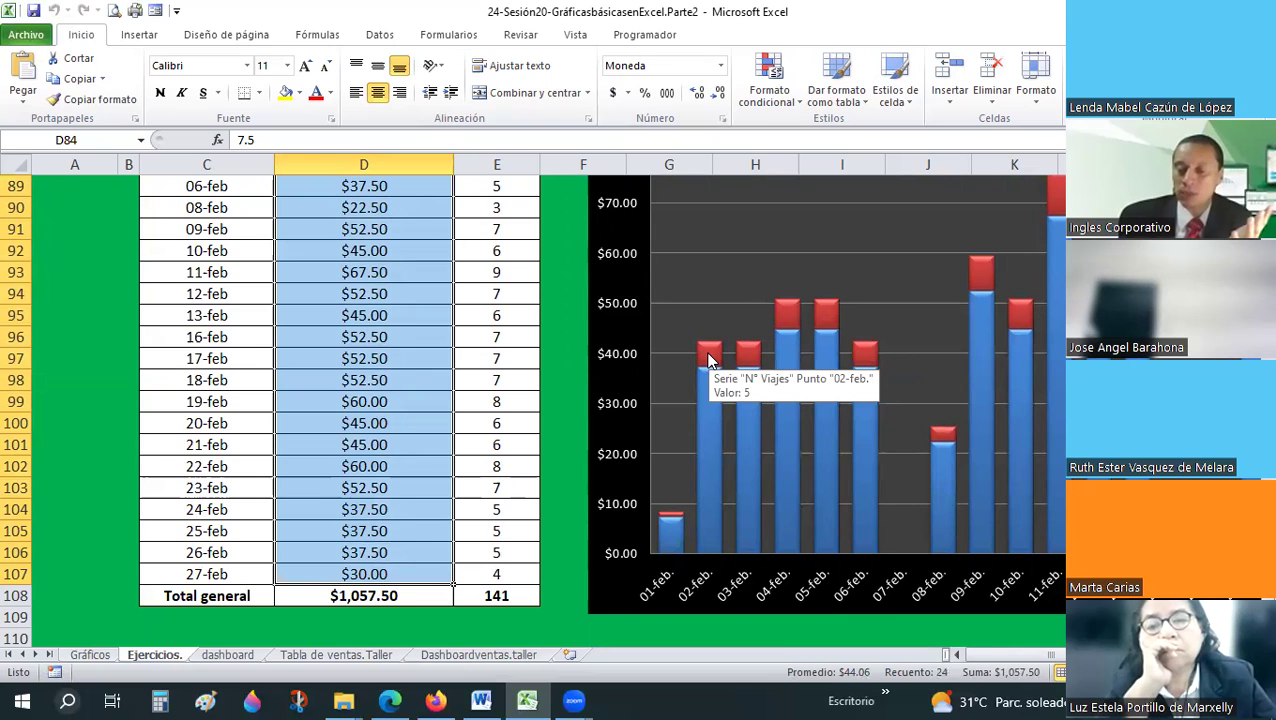
{"action": "left_click", "coordinate": [524, 246]}
{"action": "scroll", "coordinate": [480, 279], "scroll_direction": "up", "scroll_amount": 3}
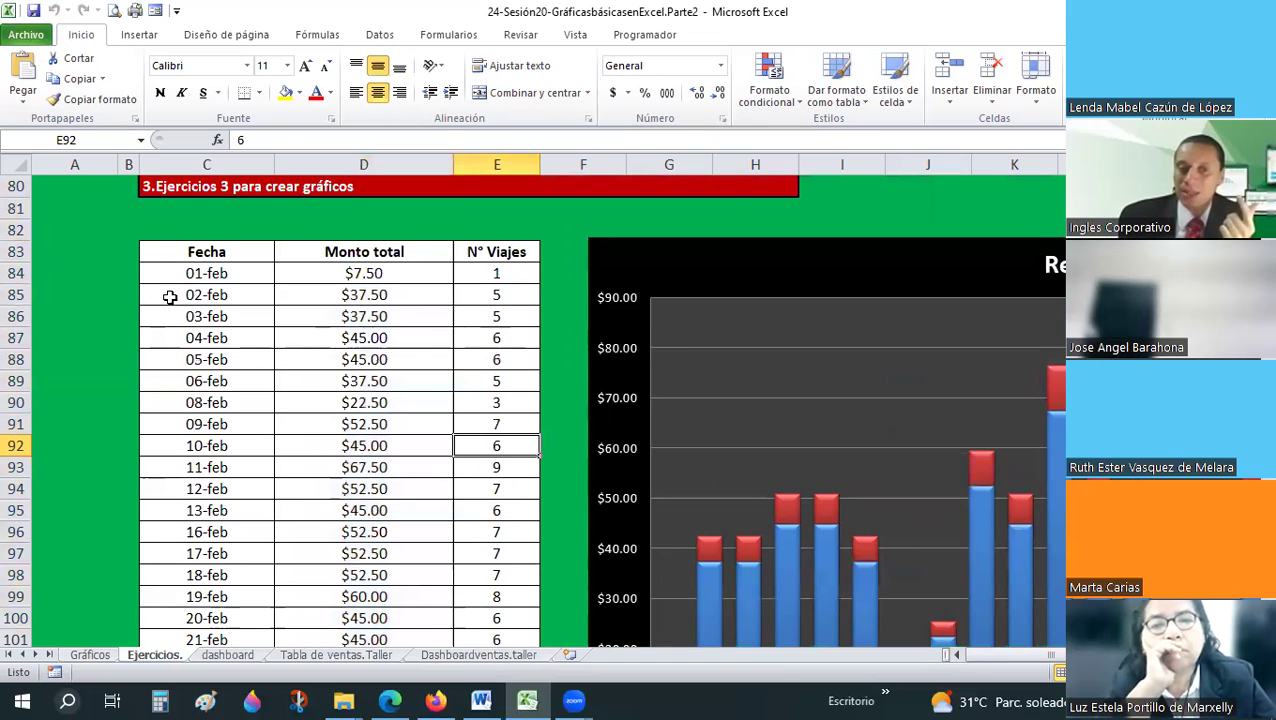
{"action": "left_click", "coordinate": [170, 297]}
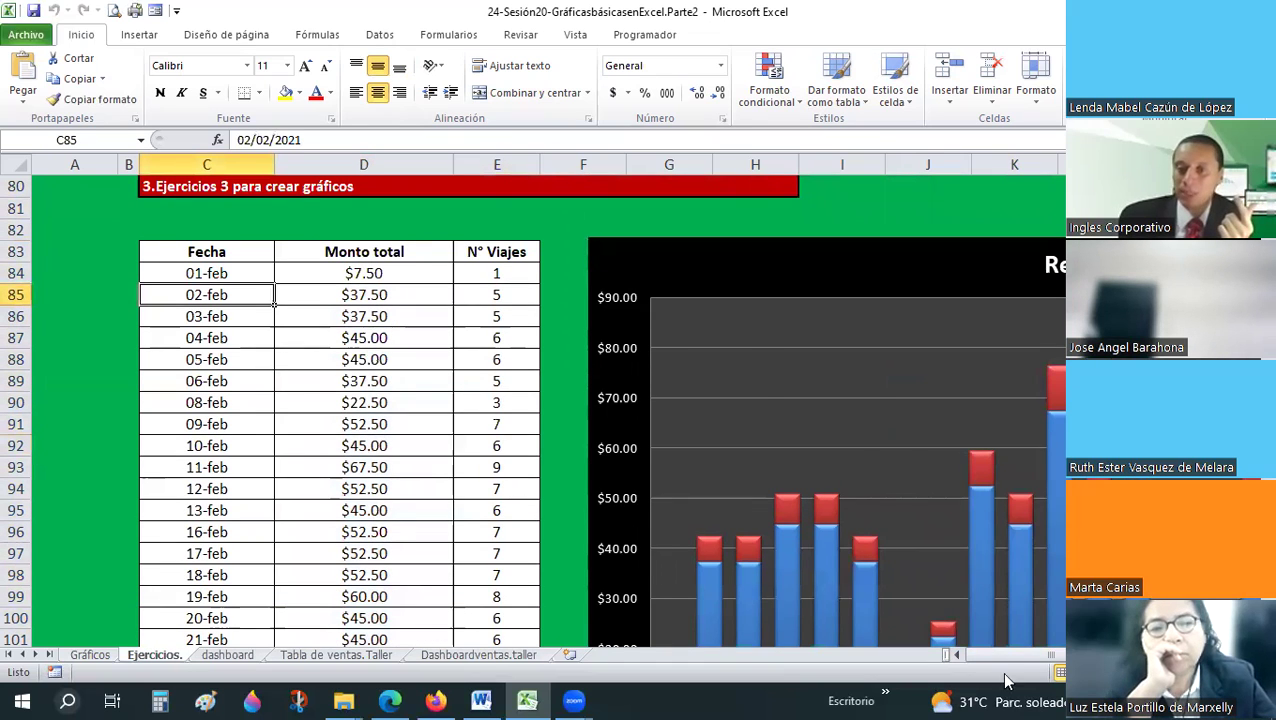
{"action": "scroll", "coordinate": [1008, 665], "scroll_direction": "down", "scroll_amount": 3}
{"action": "scroll", "coordinate": [666, 341], "scroll_direction": "right", "scroll_amount": 3}
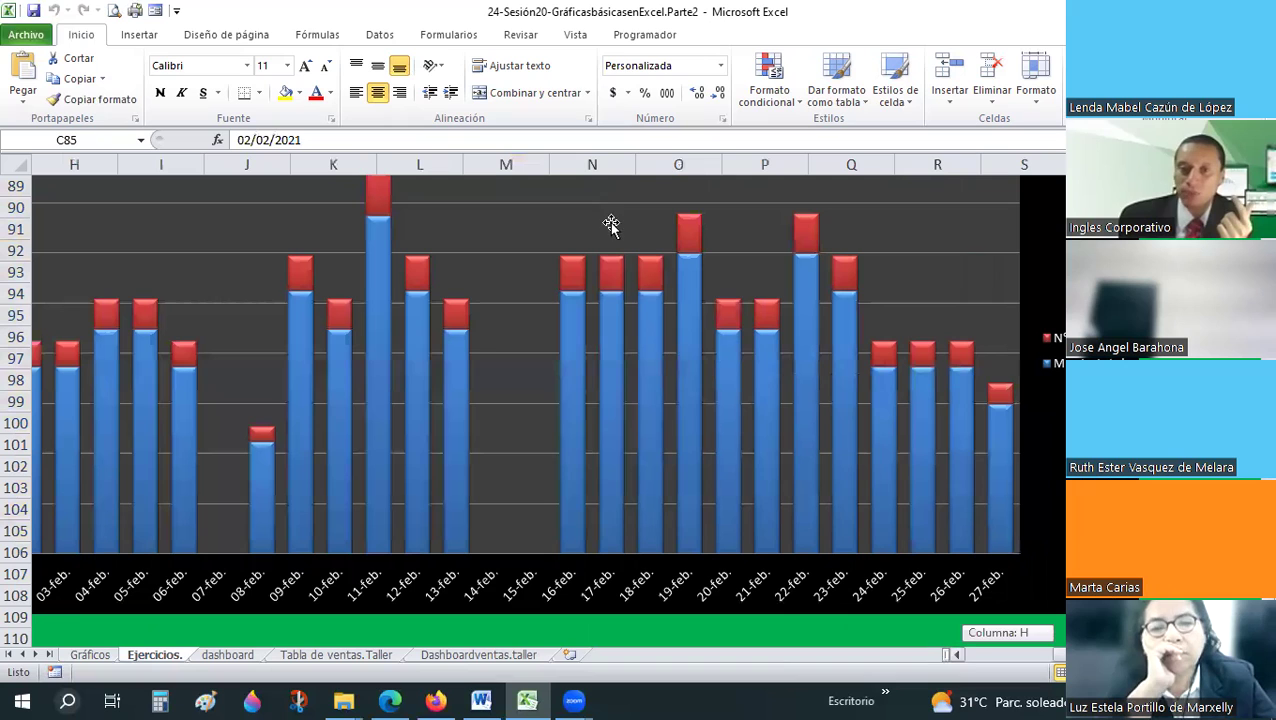
- Add Extremo interno data labels to the N° Viajes bars of the stacked chart
{"action": "left_click", "coordinate": [574, 272]}
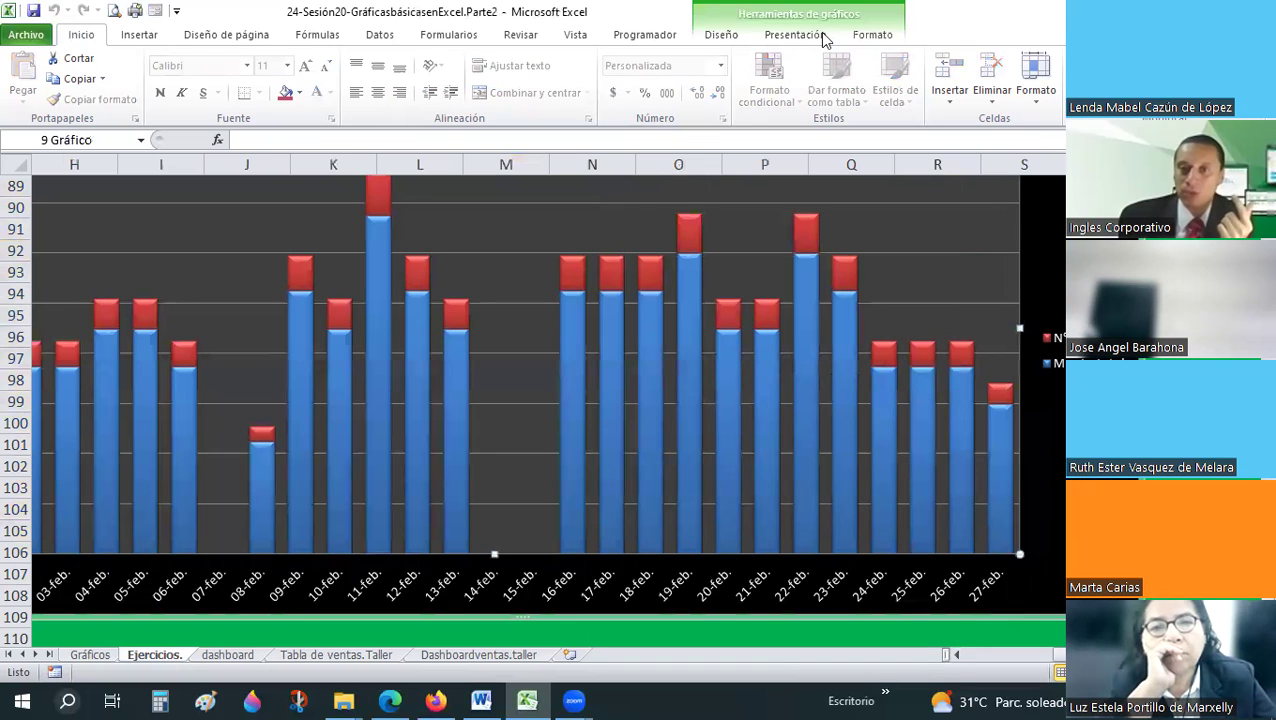
{"action": "left_click", "coordinate": [806, 40]}
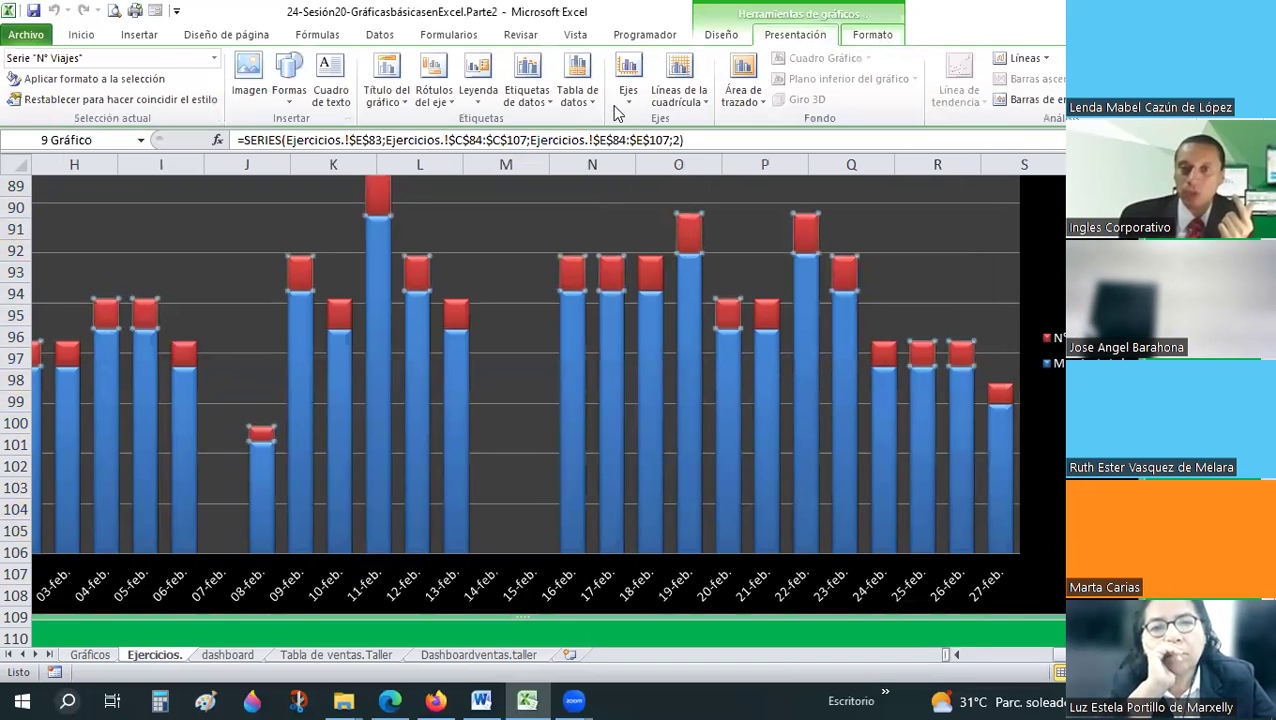
{"action": "left_click", "coordinate": [545, 102]}
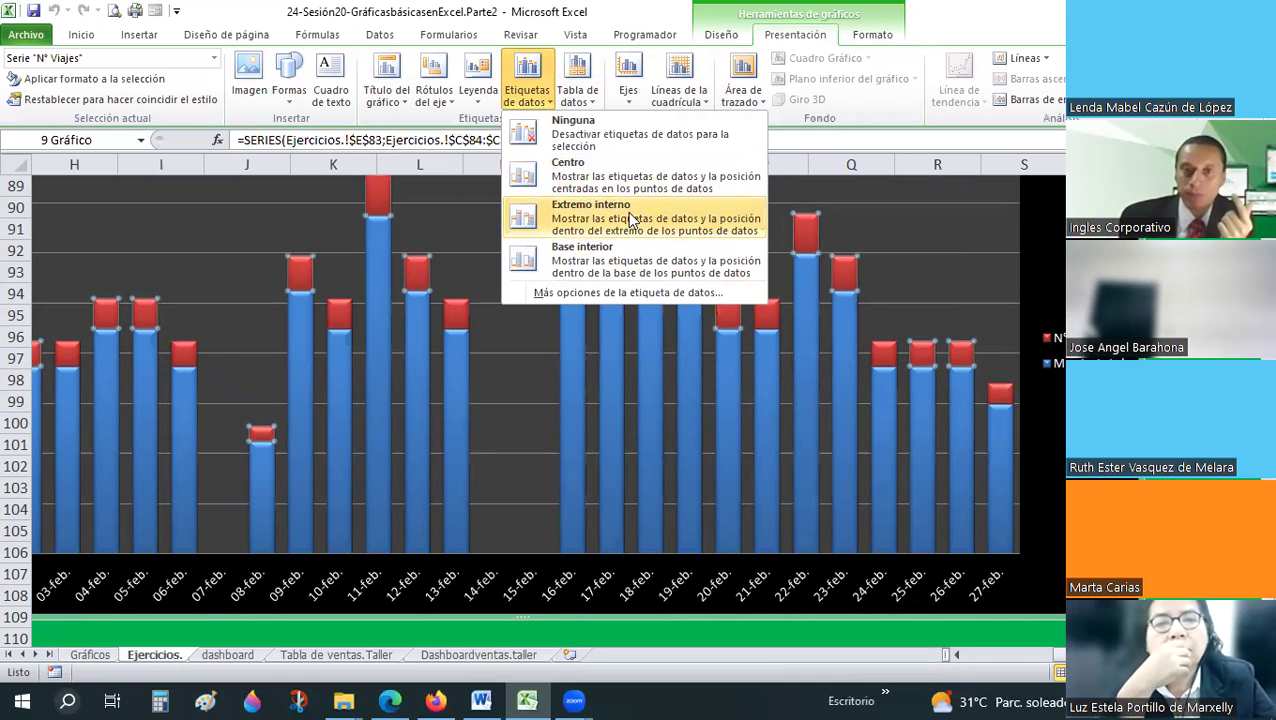
{"action": "left_click", "coordinate": [627, 211]}
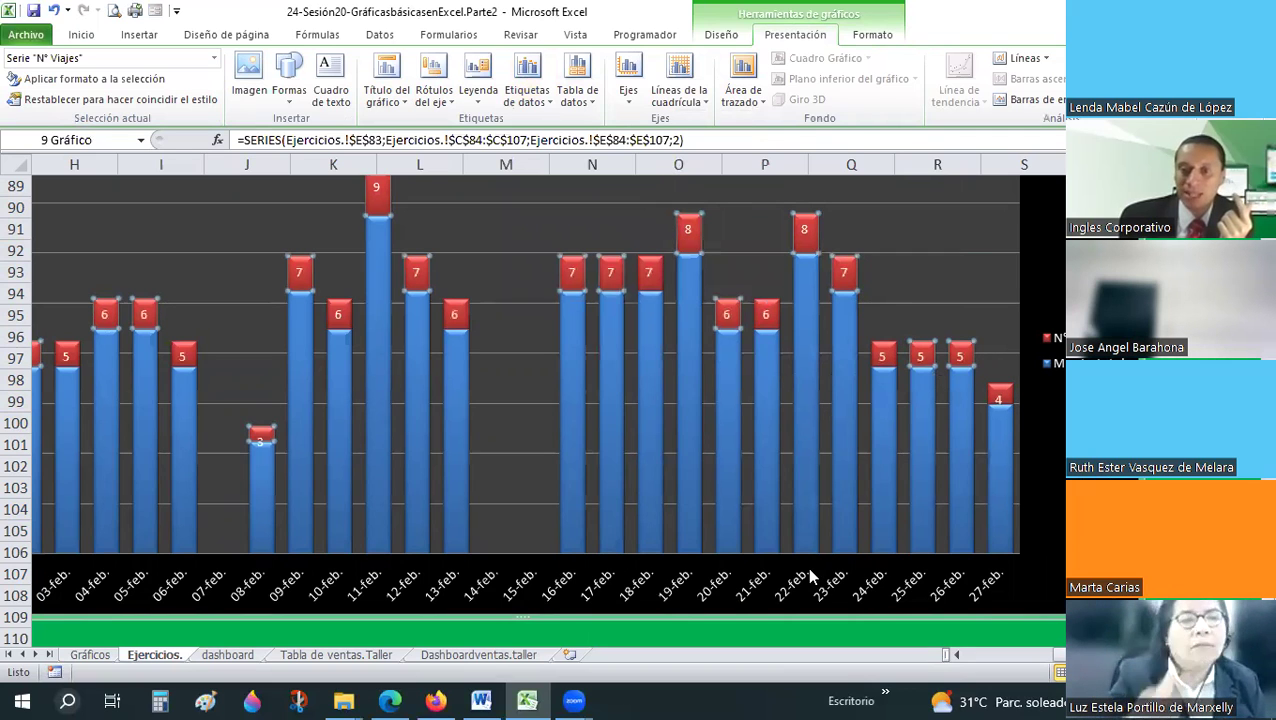
- Add Extremo interno data labels to the Monto total bars, showing amounts like $67.50
{"action": "left_click", "coordinate": [810, 340]}
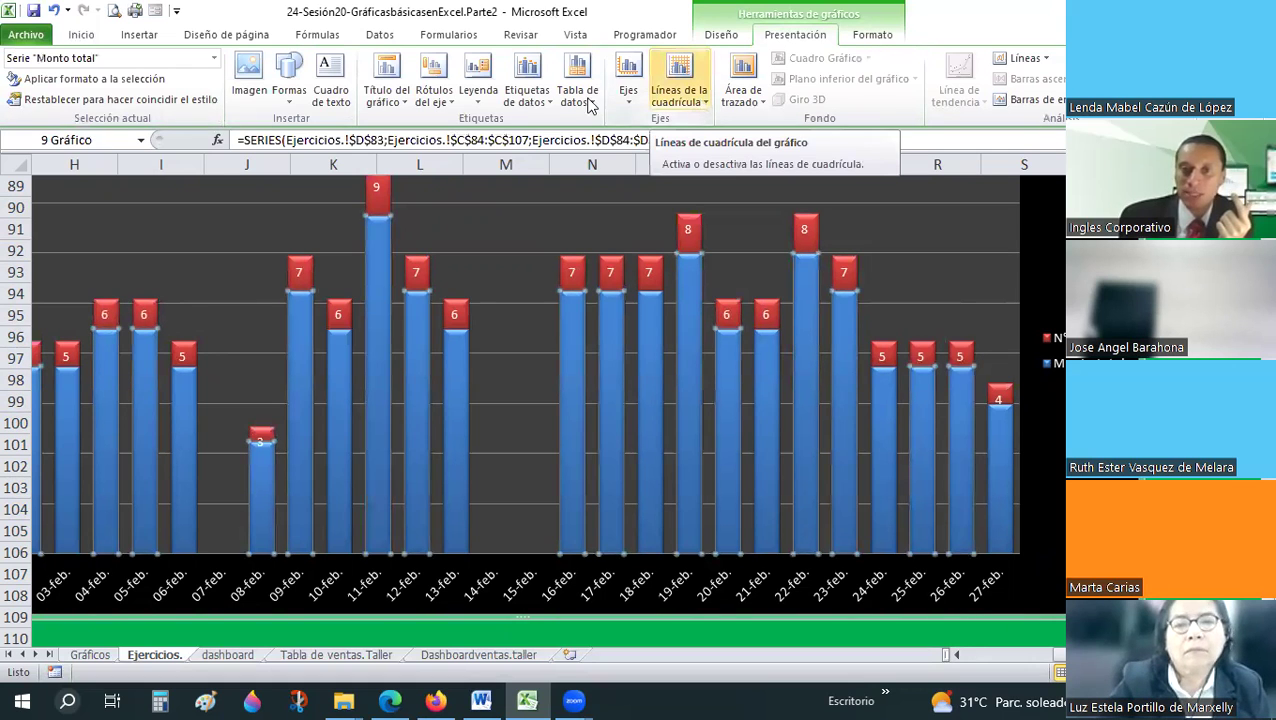
{"action": "left_click", "coordinate": [527, 88]}
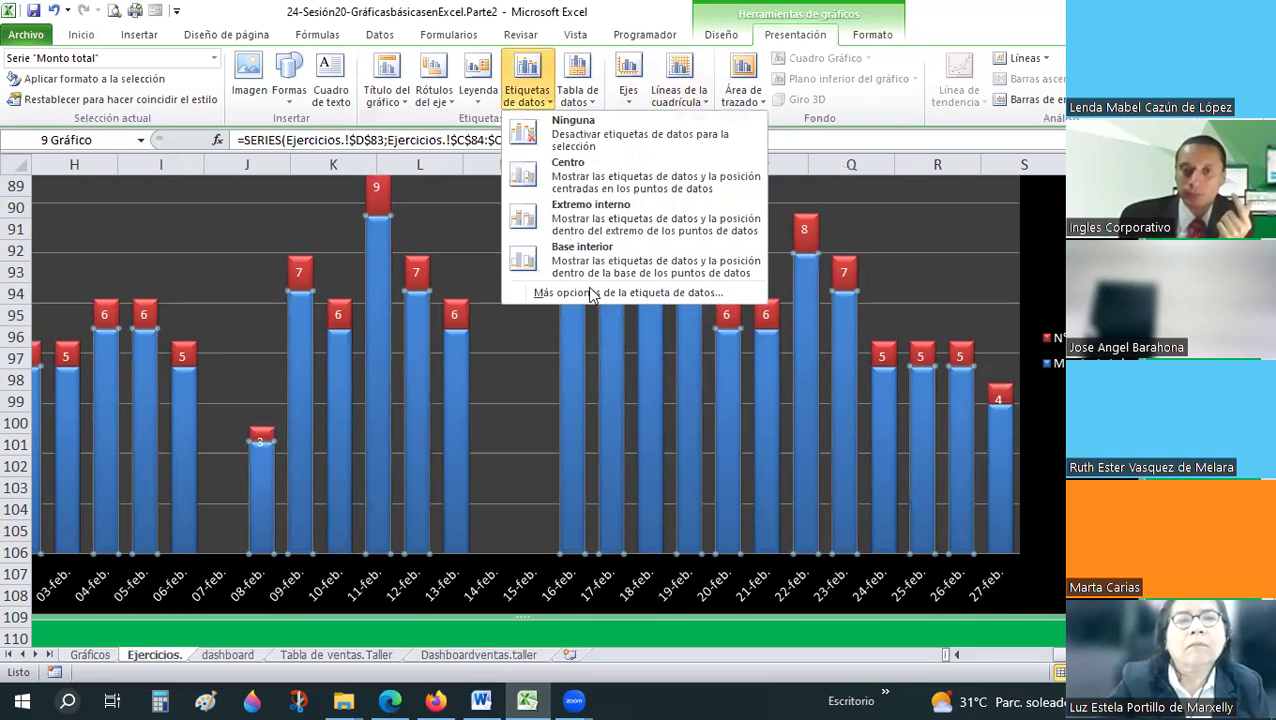
{"action": "left_click", "coordinate": [583, 226]}
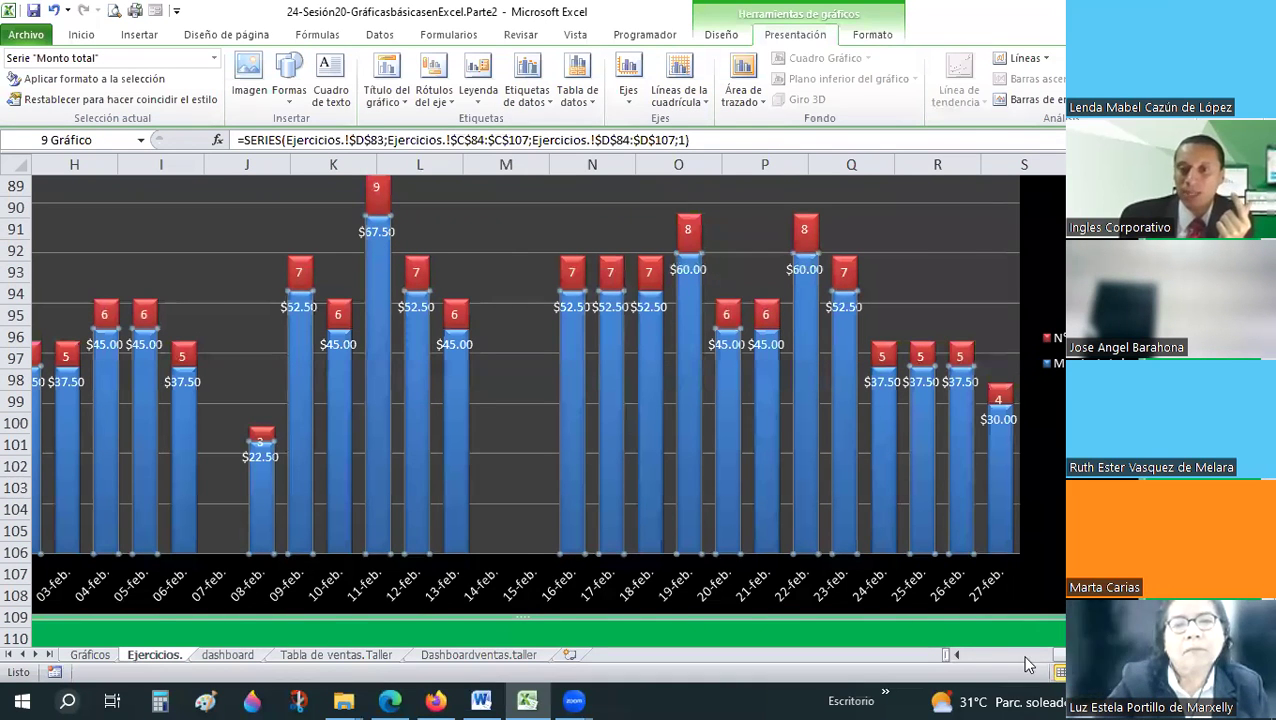
{"action": "scroll", "coordinate": [1030, 665], "scroll_direction": "left", "scroll_amount": 3}
{"action": "scroll", "coordinate": [590, 362], "scroll_direction": "left", "scroll_amount": 2}
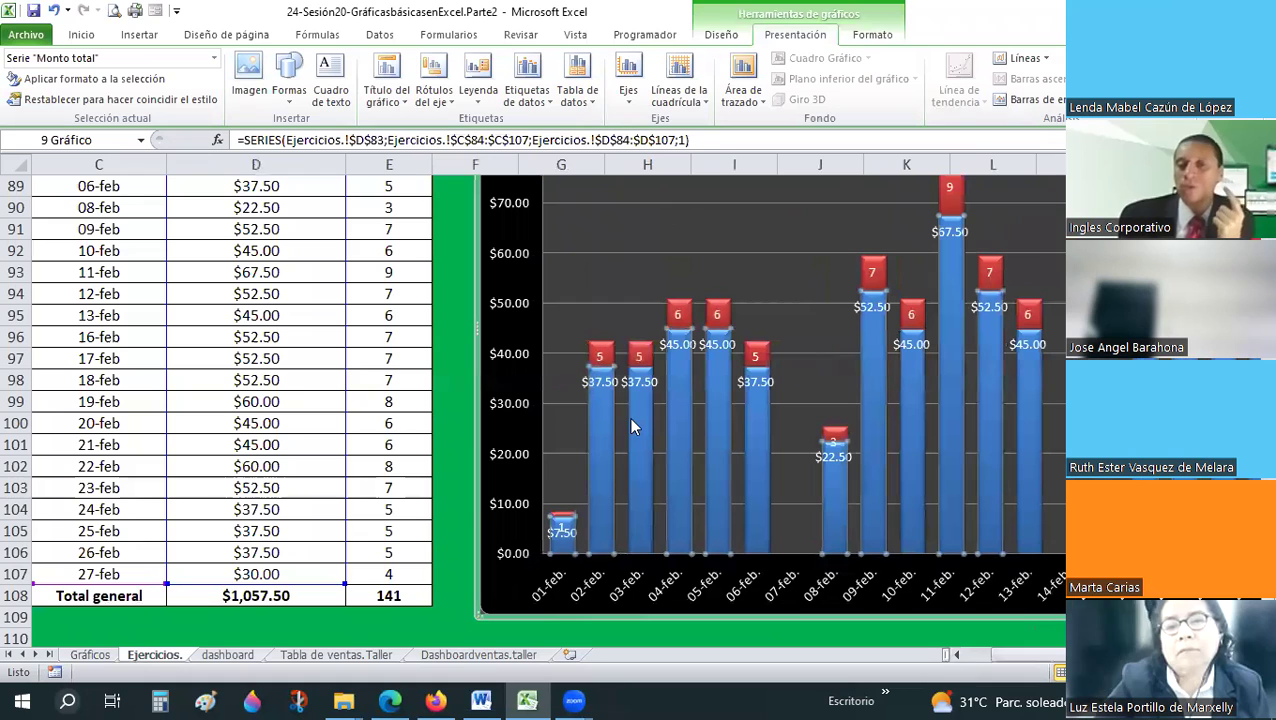
{"action": "mouse_move", "coordinate": [636, 440]}
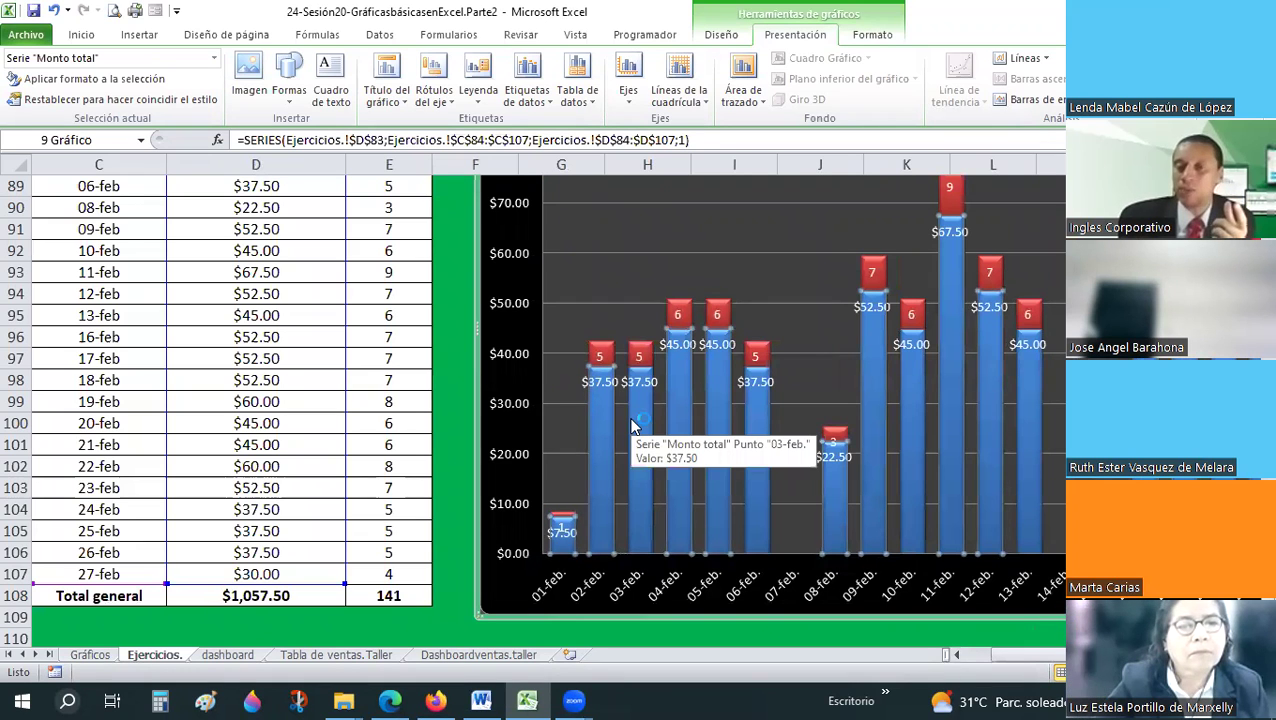
{"action": "scroll", "coordinate": [667, 368], "scroll_direction": "up", "scroll_amount": 1}
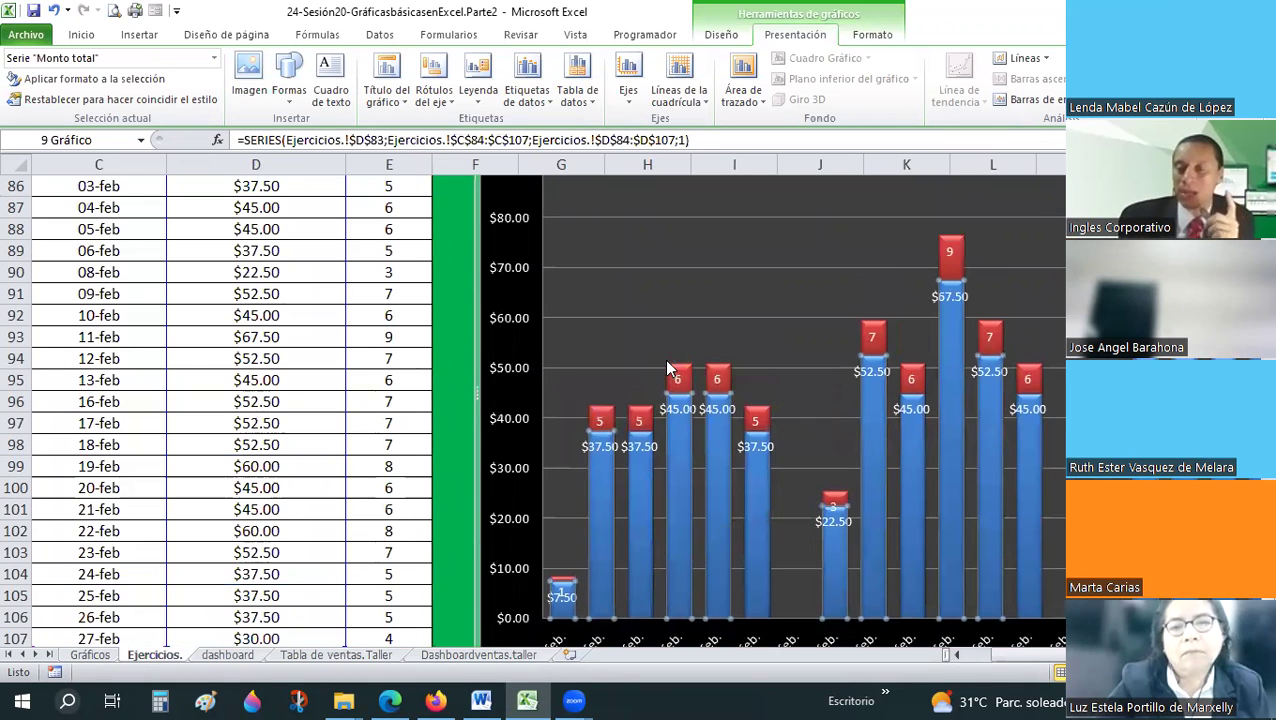
{"action": "scroll", "coordinate": [667, 368], "scroll_direction": "down", "scroll_amount": 2}
{"action": "scroll", "coordinate": [668, 366], "scroll_direction": "up", "scroll_amount": 2}
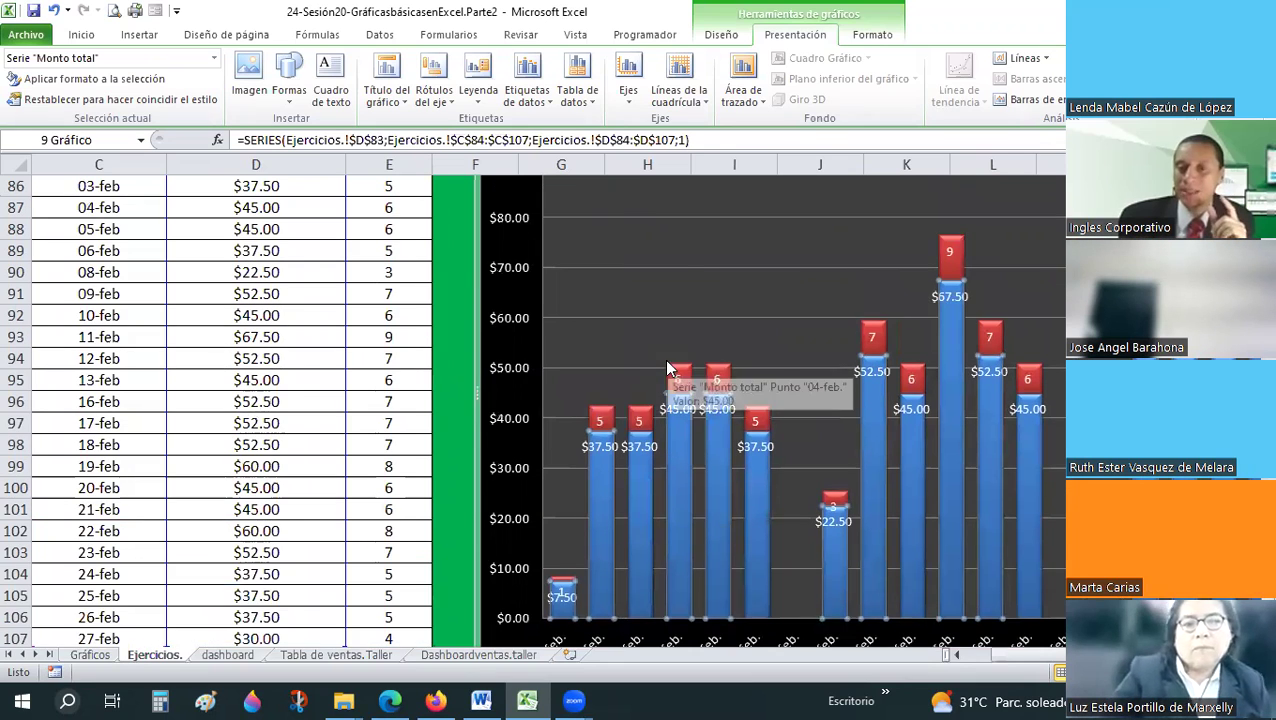
{"action": "scroll", "coordinate": [668, 369], "scroll_direction": "down", "scroll_amount": 2}
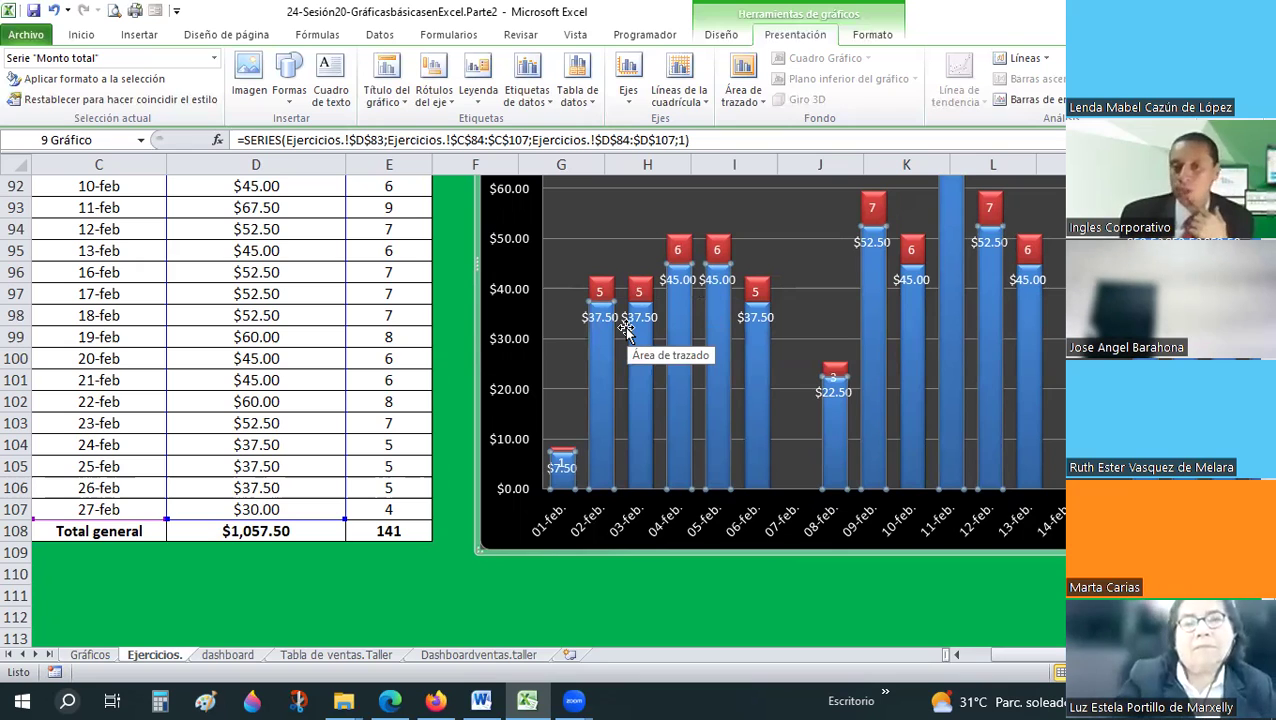
- Scroll back up to the Y = X² + 5 exercise and return to its table cells
{"action": "scroll", "coordinate": [625, 330], "scroll_direction": "up", "scroll_amount": 6}
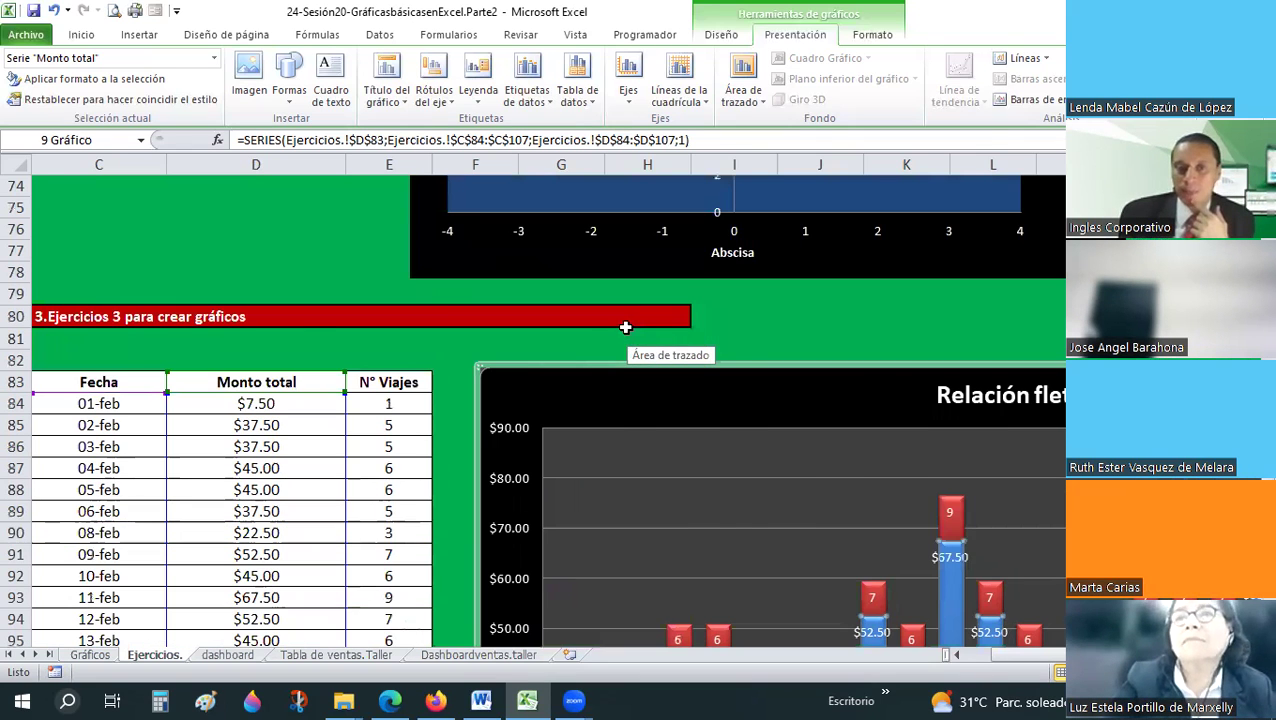
{"action": "scroll", "coordinate": [625, 327], "scroll_direction": "up", "scroll_amount": 6}
{"action": "scroll", "coordinate": [625, 327], "scroll_direction": "up", "scroll_amount": 10}
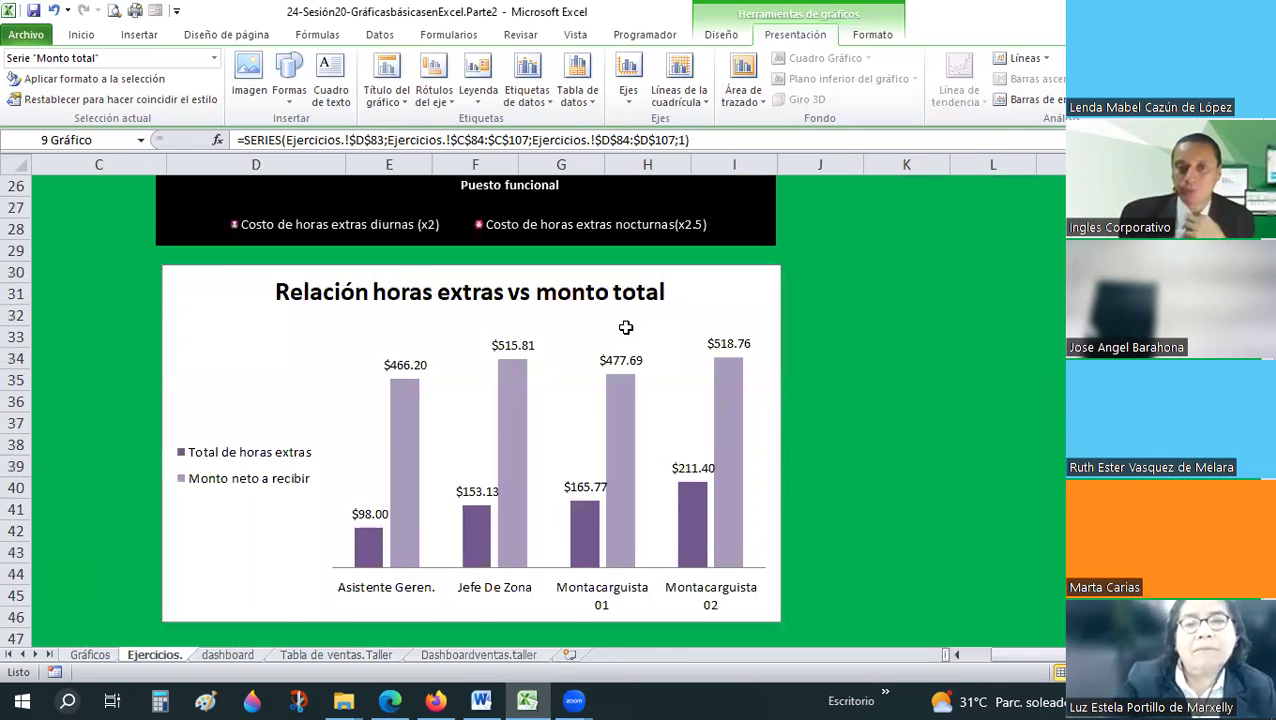
{"action": "scroll", "coordinate": [625, 327], "scroll_direction": "up", "scroll_amount": 7}
{"action": "scroll", "coordinate": [625, 327], "scroll_direction": "down", "scroll_amount": 10}
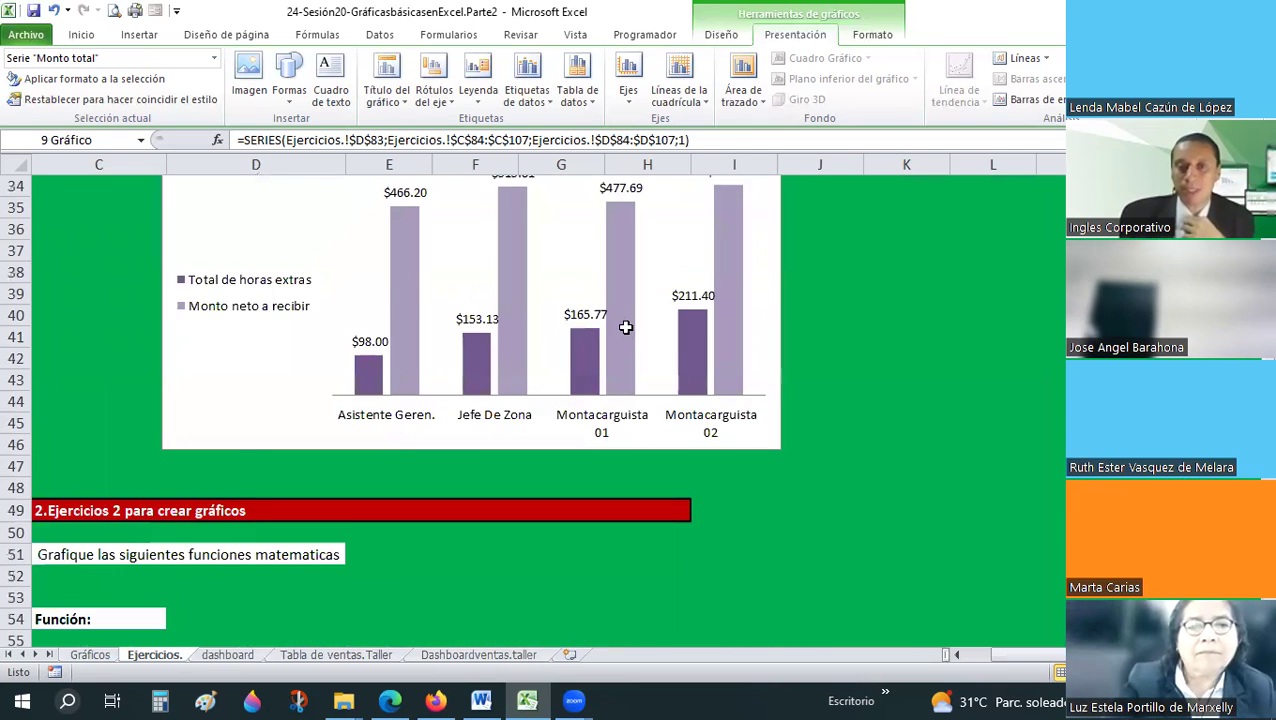
{"action": "scroll", "coordinate": [624, 326], "scroll_direction": "down", "scroll_amount": 5}
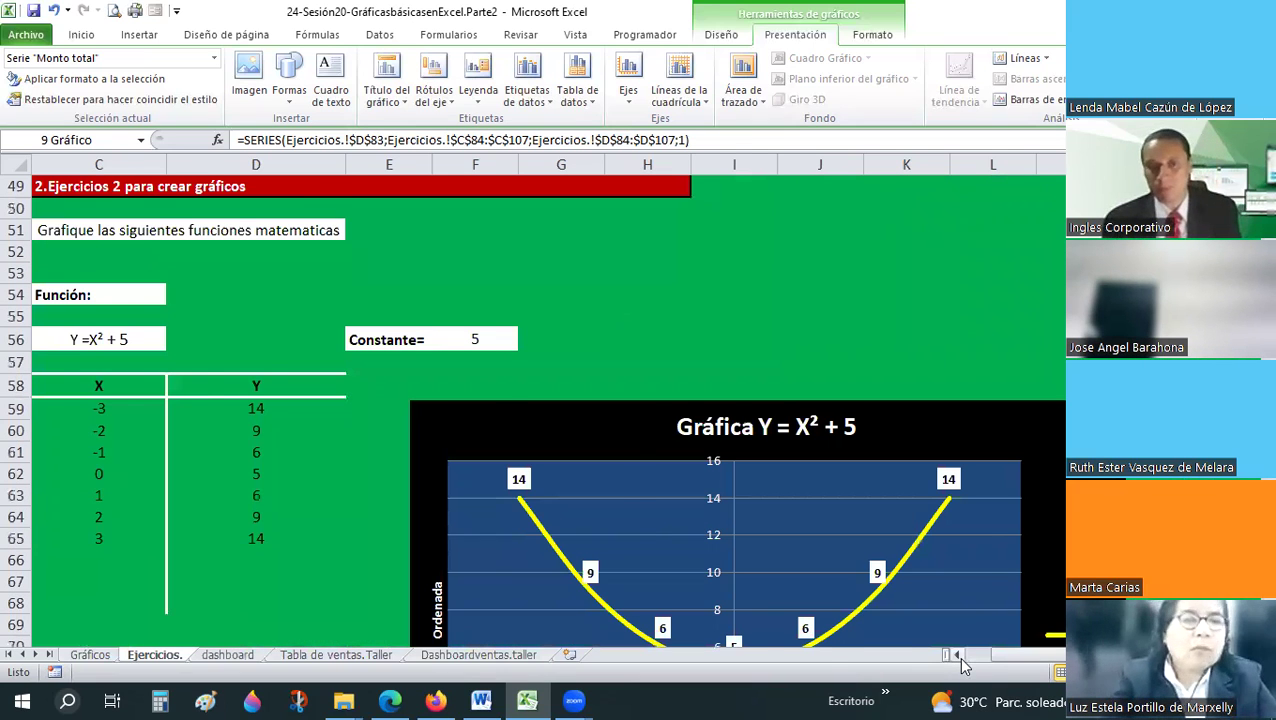
{"action": "left_click", "coordinate": [958, 655]}
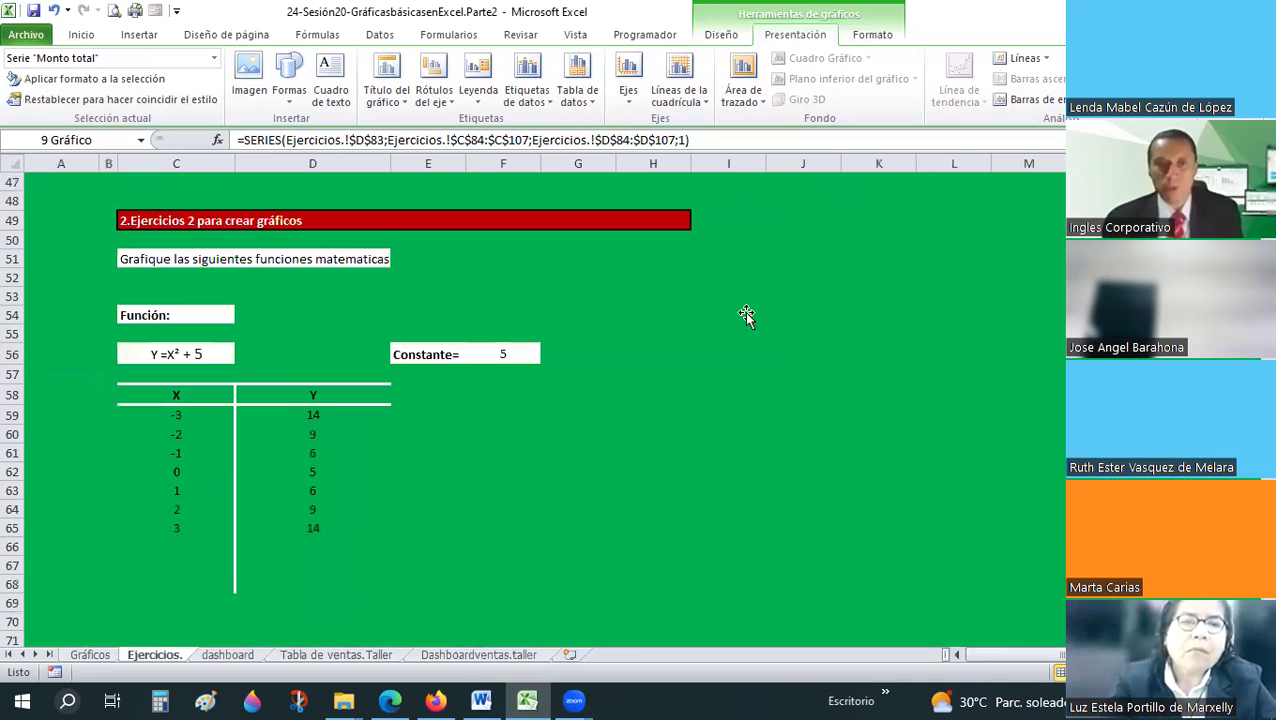
{"action": "scroll", "coordinate": [744, 311], "scroll_direction": "down", "scroll_amount": 2}
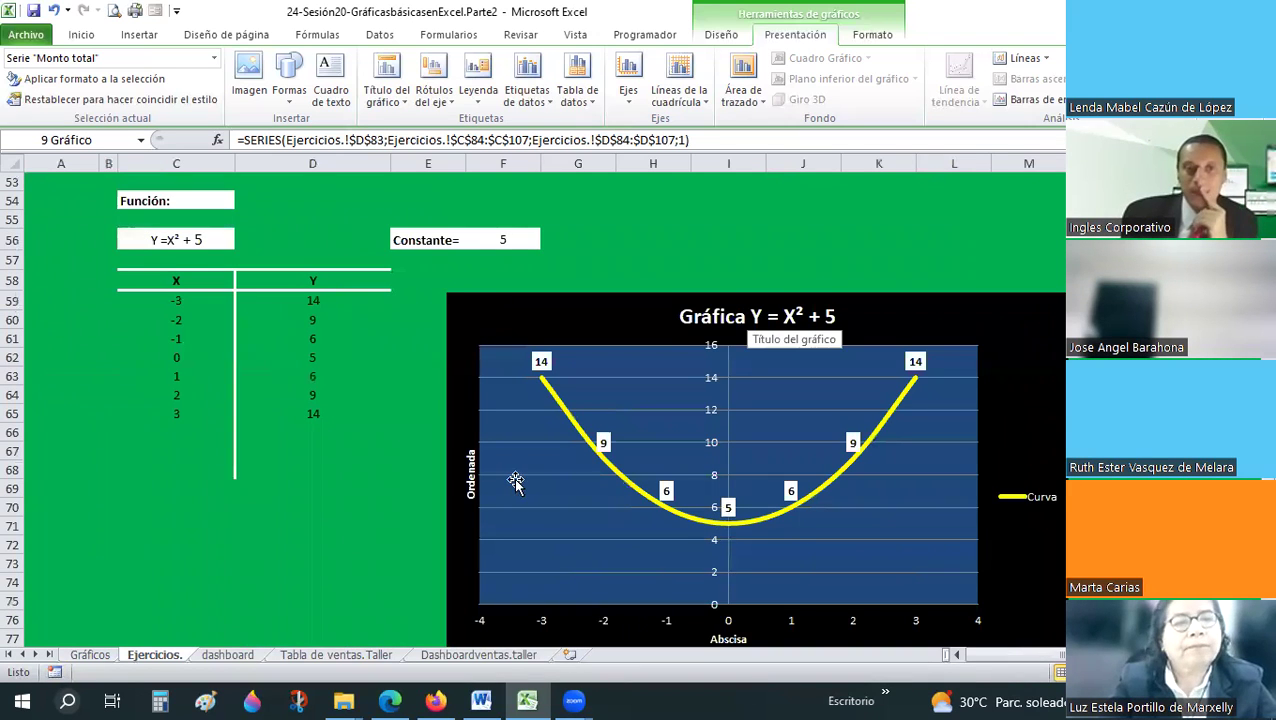
{"action": "left_click", "coordinate": [344, 443]}
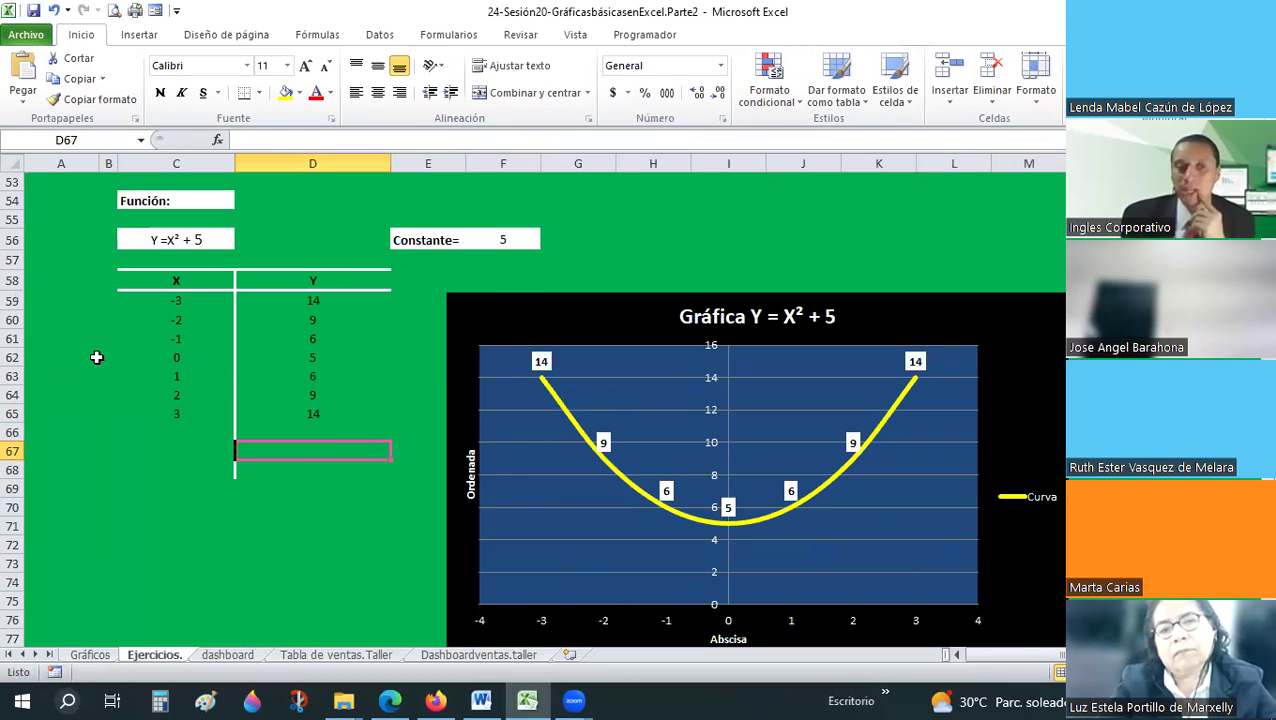
- Set the x = 0 row cells C62:D62 to Sin relleno, removing the green fill
{"action": "left_click_drag", "start_coordinate": [60, 358], "coordinate": [318, 370]}
{"action": "left_click_drag", "start_coordinate": [176, 358], "coordinate": [313, 358]}
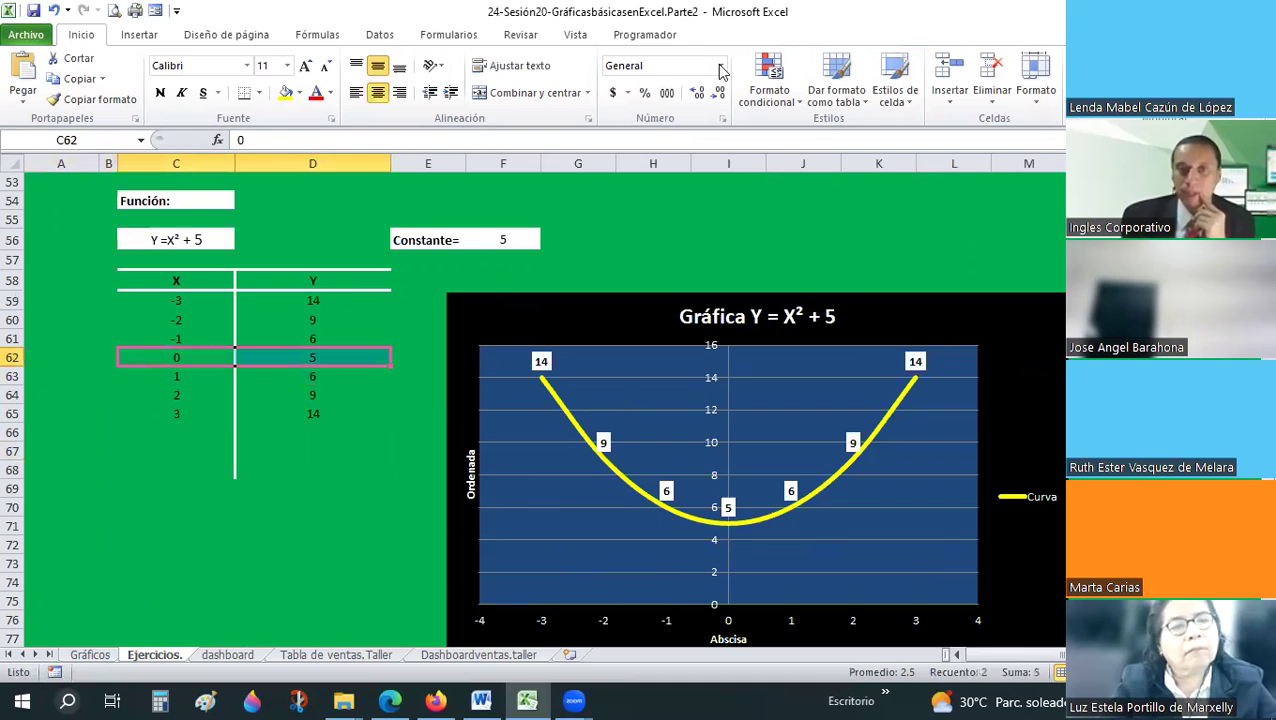
{"action": "left_click", "coordinate": [298, 92]}
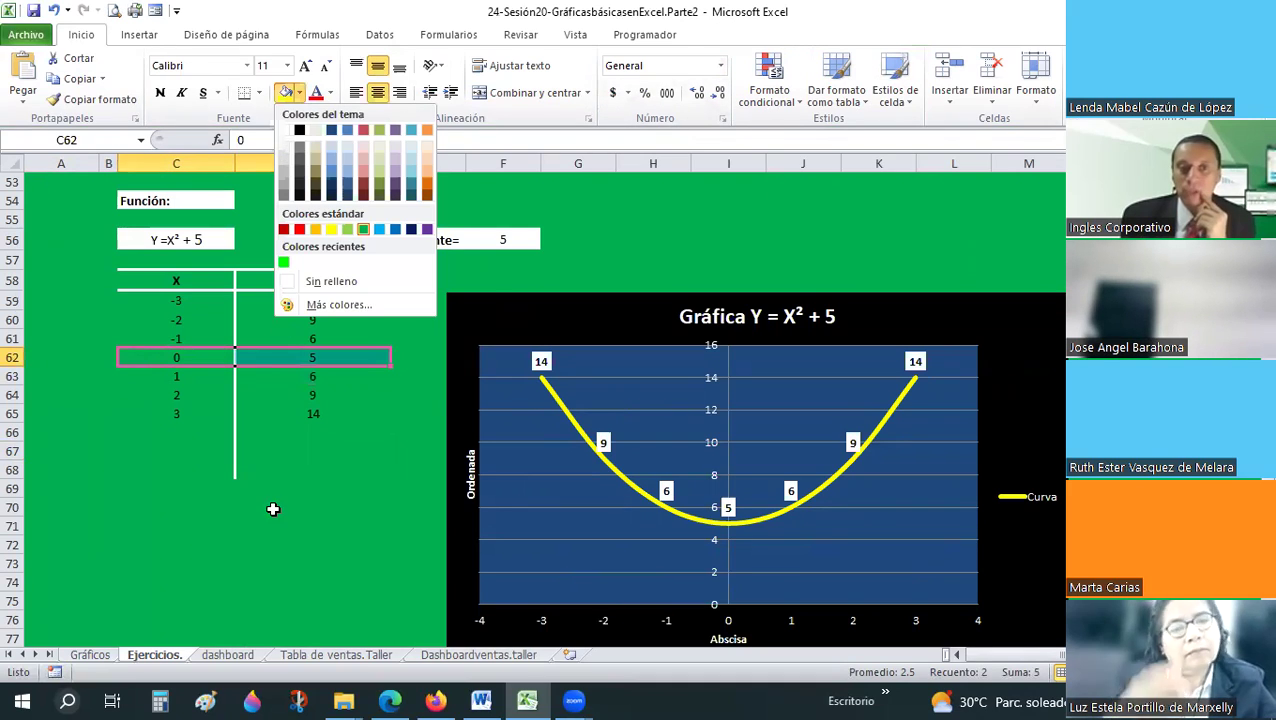
{"action": "left_click", "coordinate": [320, 279]}
{"action": "left_click", "coordinate": [313, 526]}
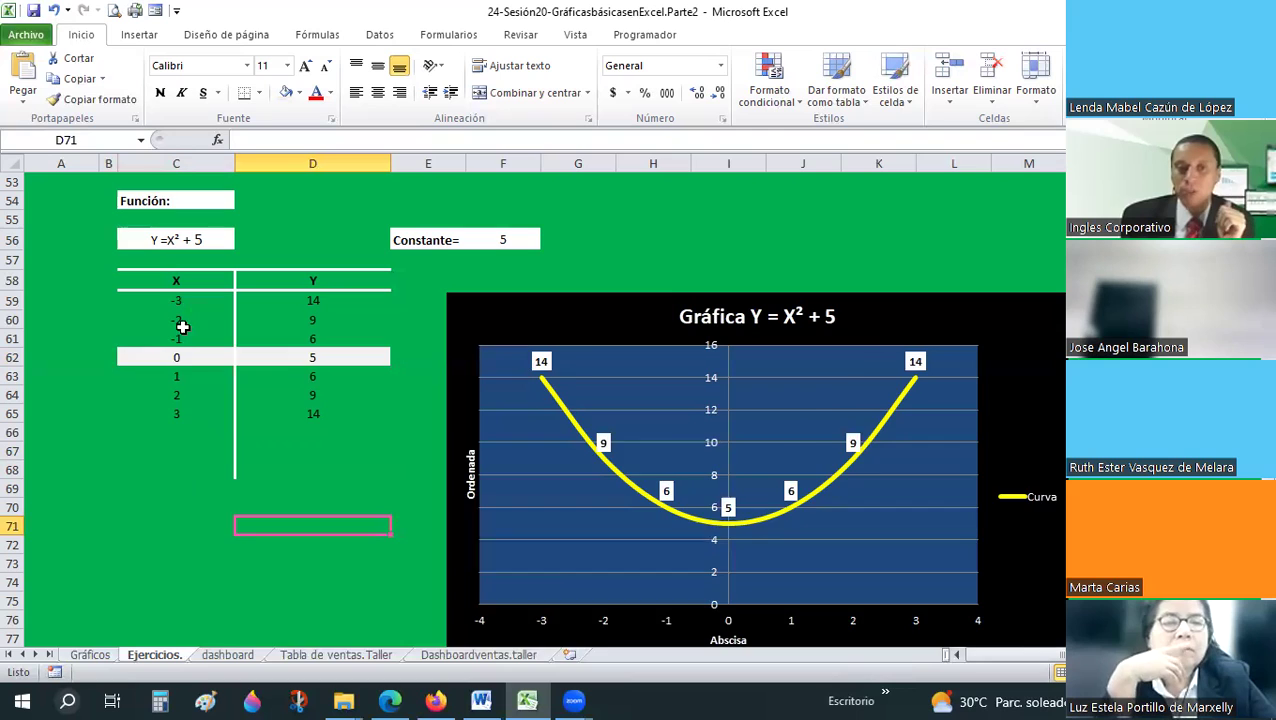
- Check the x values from -3 to 3, then select the Y = X² + 5 chart
{"action": "scroll", "coordinate": [186, 364], "scroll_direction": "down", "scroll_amount": 1}
{"action": "left_click_drag", "start_coordinate": [186, 364], "coordinate": [190, 322]}
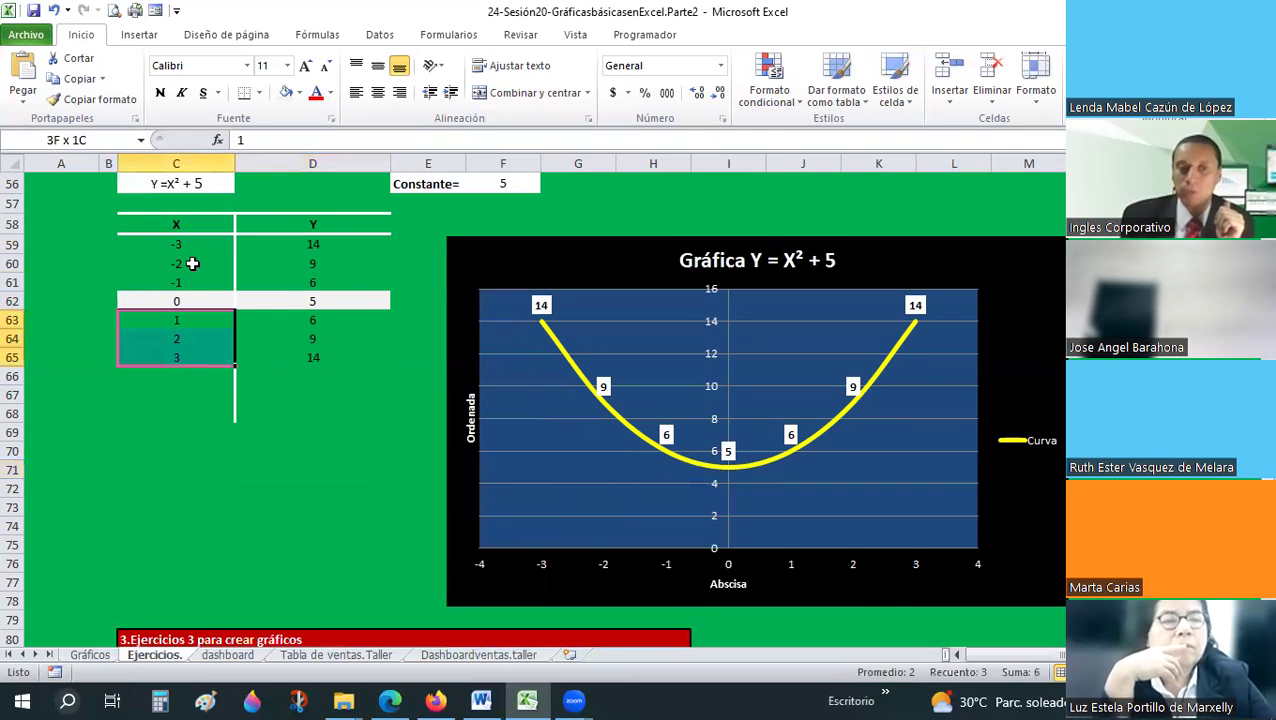
{"action": "left_click", "coordinate": [185, 282]}
{"action": "key", "text": "Up"}
{"action": "key", "text": "Up"}
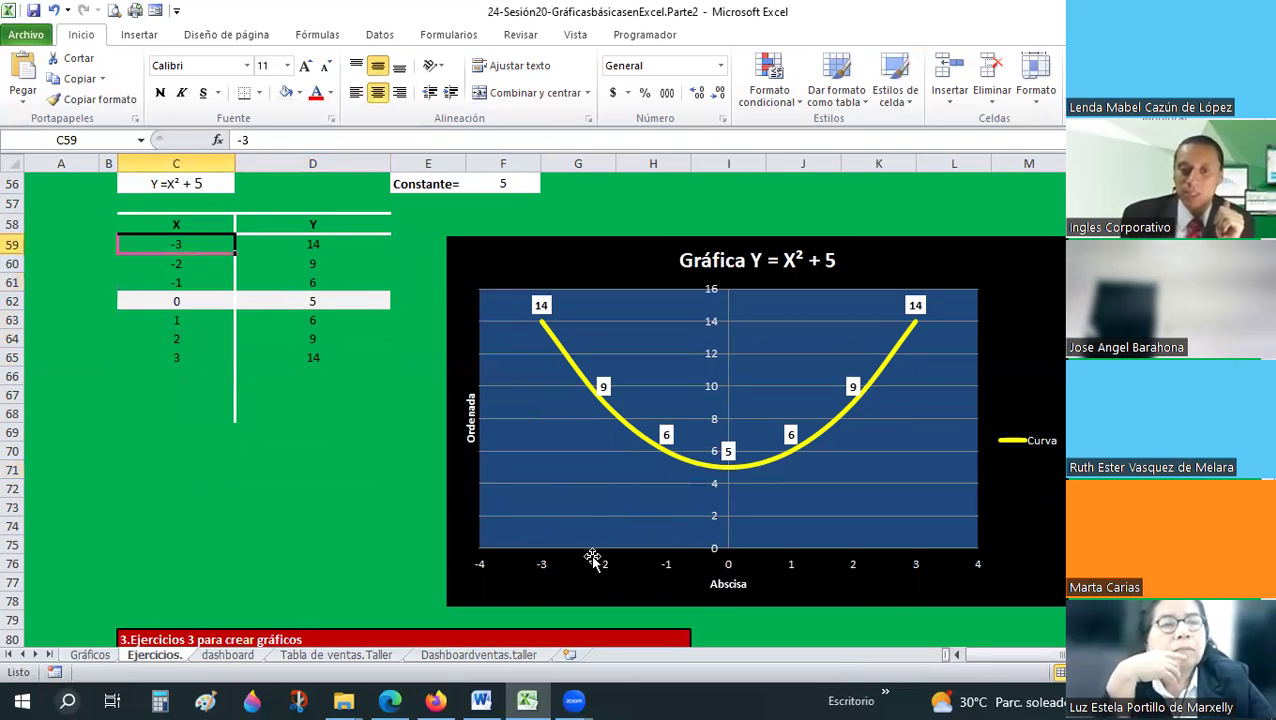
{"action": "key", "text": "Down"}
{"action": "key", "text": "Down"}
{"action": "key", "text": "Down"}
{"action": "left_click", "coordinate": [168, 318]}
{"action": "key", "text": "Down"}
{"action": "left_click", "coordinate": [177, 359]}
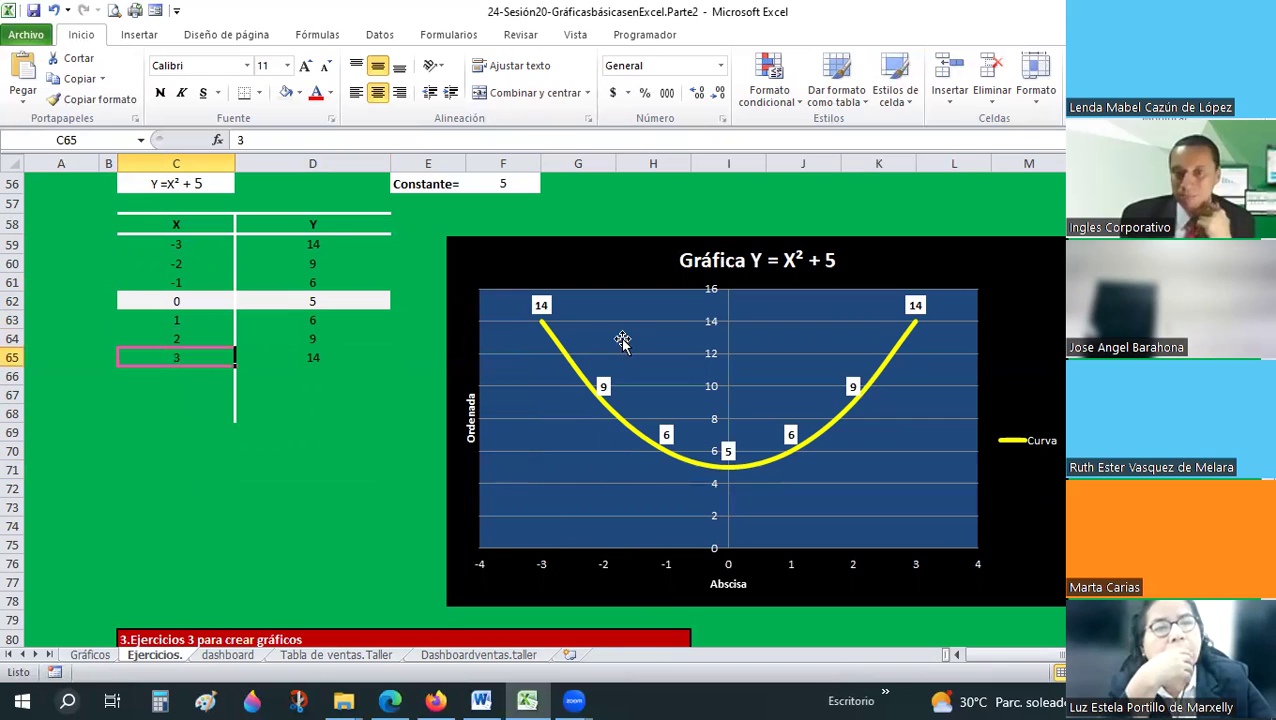
{"action": "left_click", "coordinate": [550, 245]}
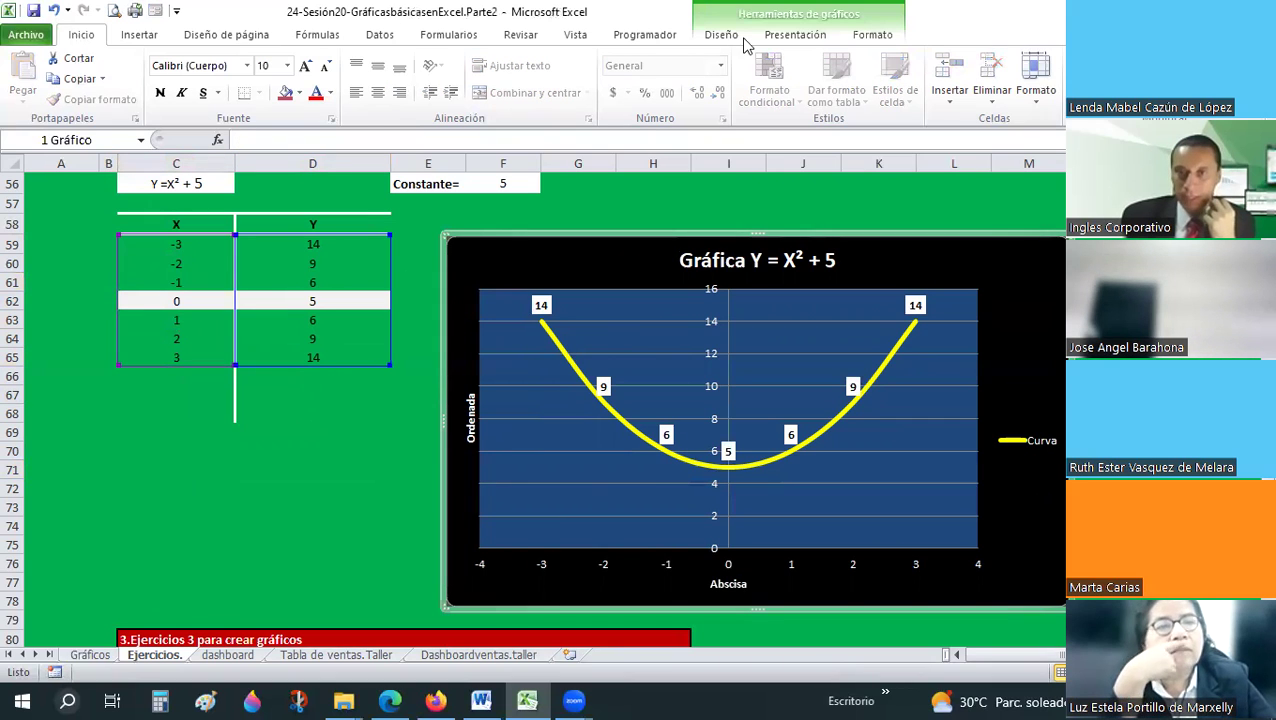
- Set the parabola chart's type to XY Dispersión with smoothed lines
{"action": "left_click", "coordinate": [782, 40]}
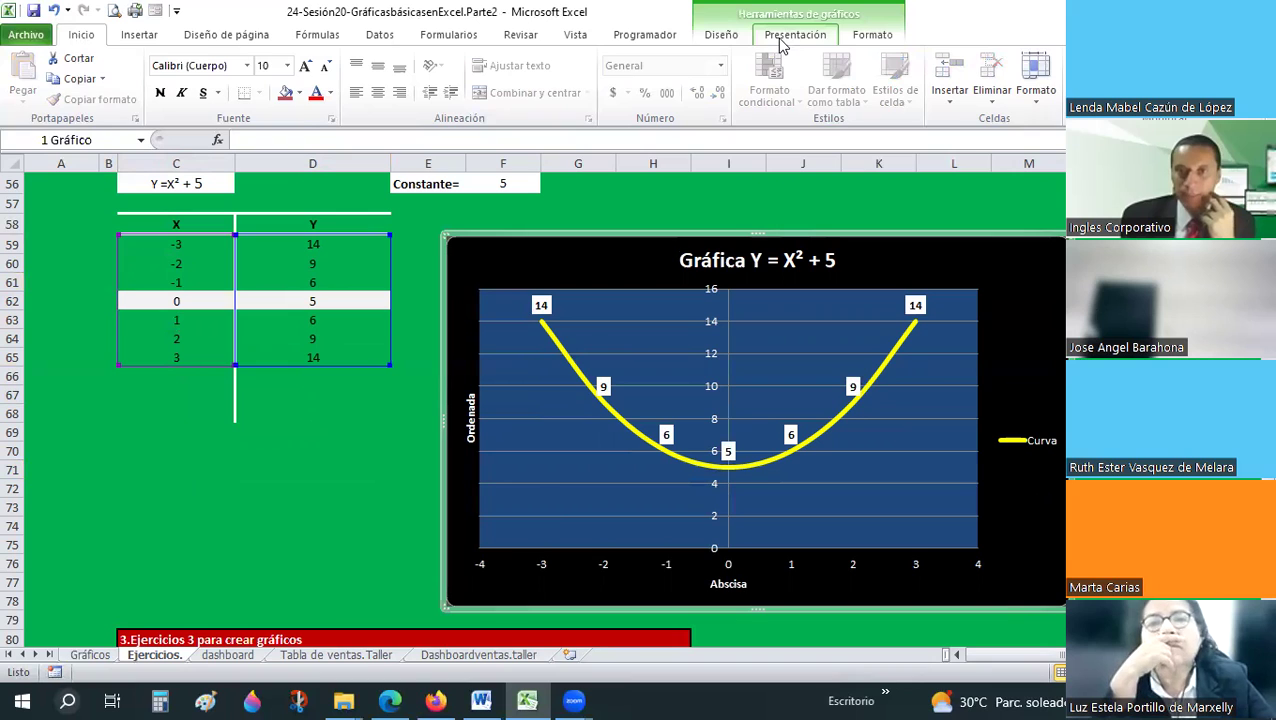
{"action": "left_click", "coordinate": [716, 38]}
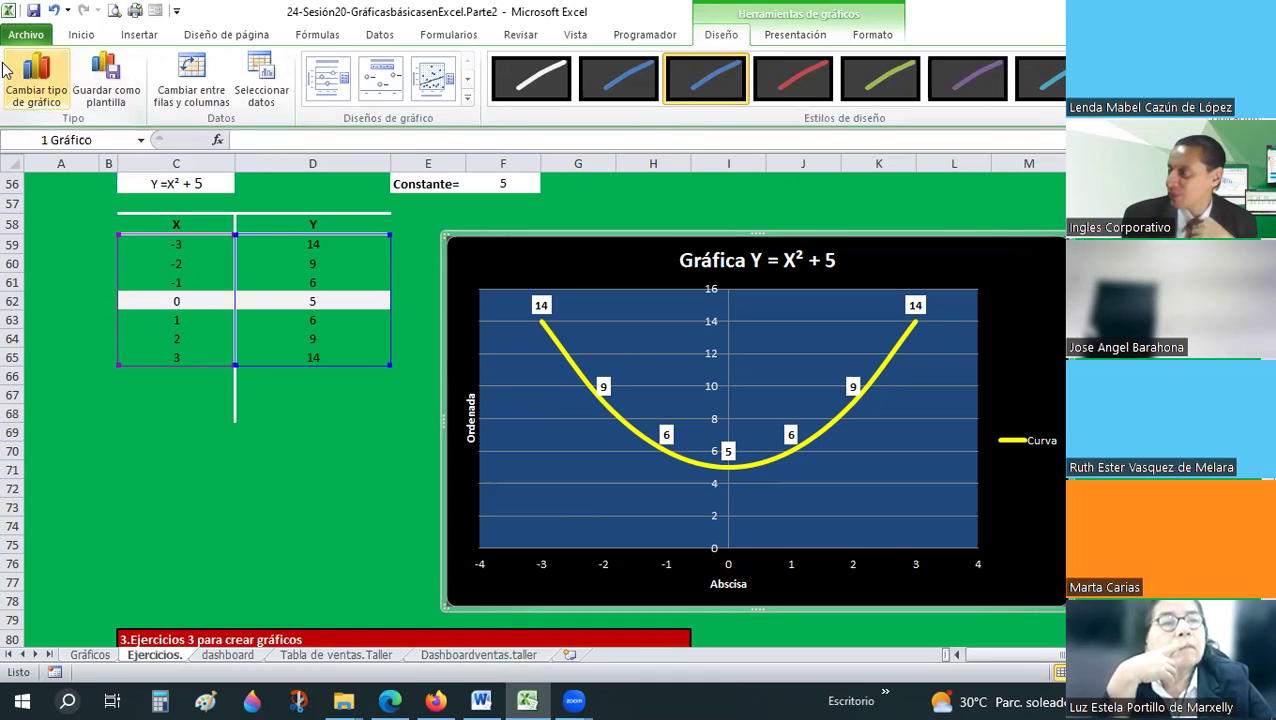
{"action": "left_click", "coordinate": [33, 82]}
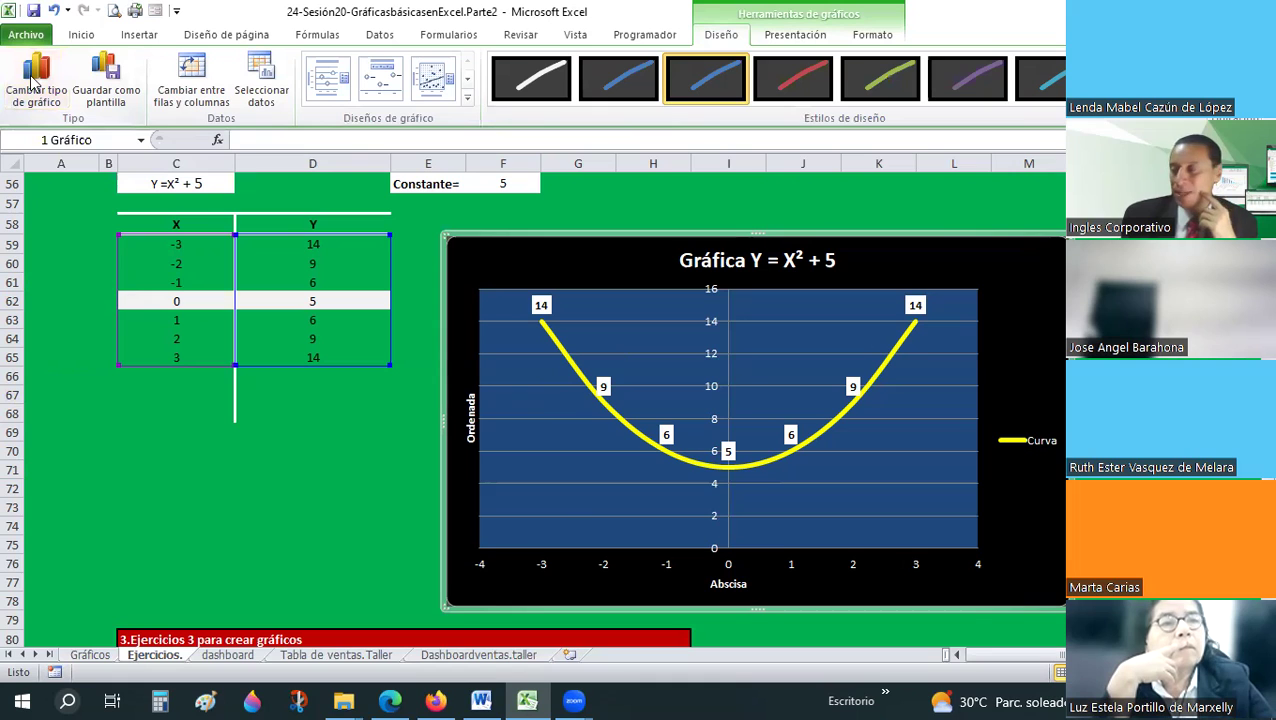
{"action": "left_click", "coordinate": [32, 82]}
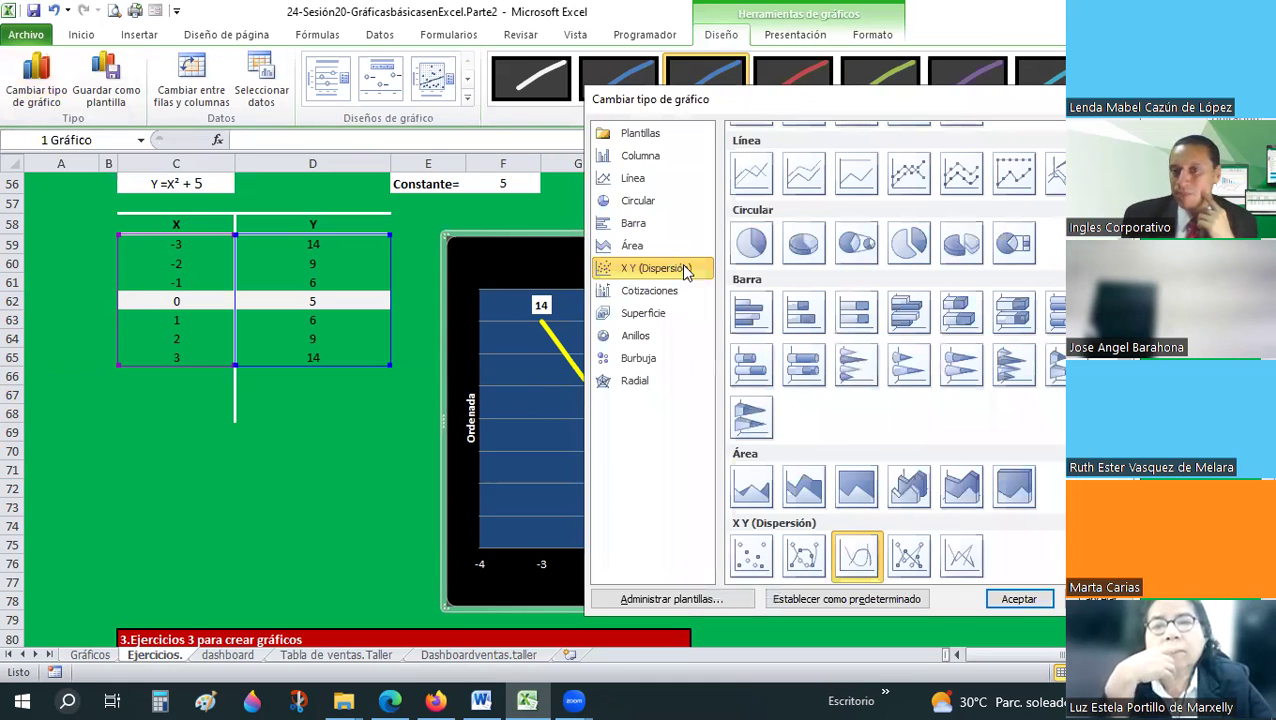
{"action": "scroll", "coordinate": [682, 300], "scroll_direction": "down", "scroll_amount": 3}
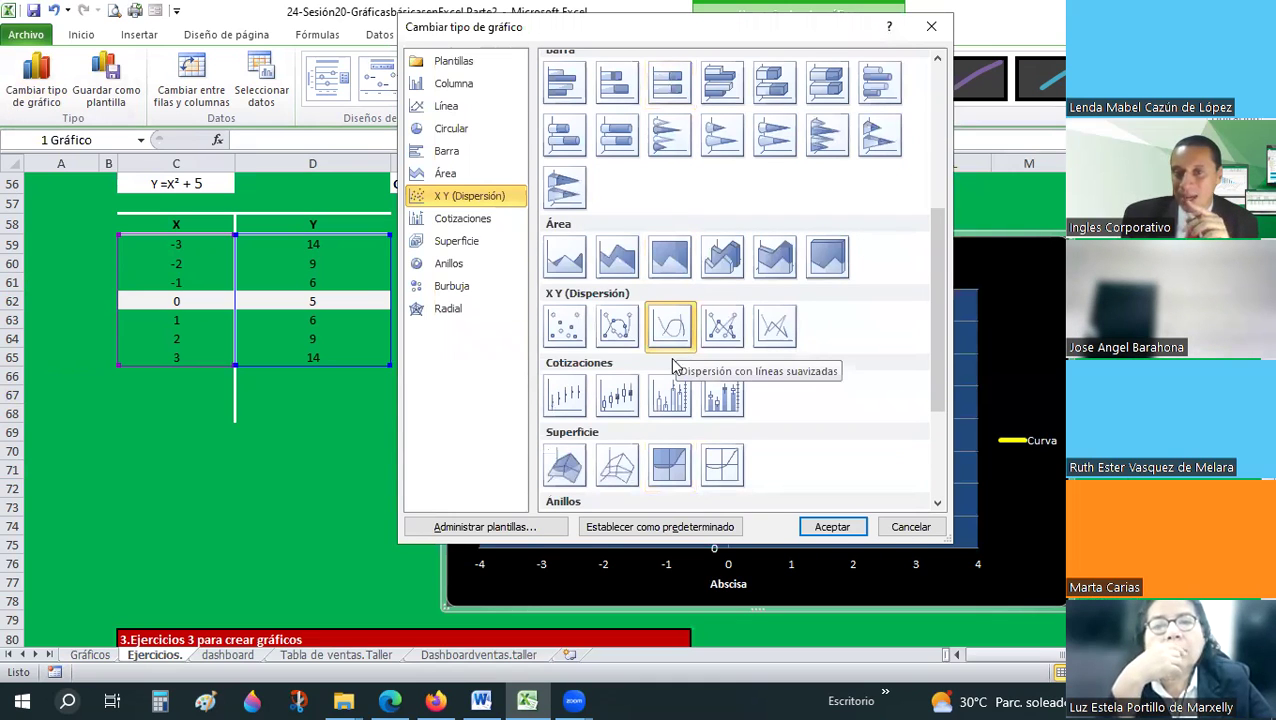
{"action": "left_click", "coordinate": [674, 342]}
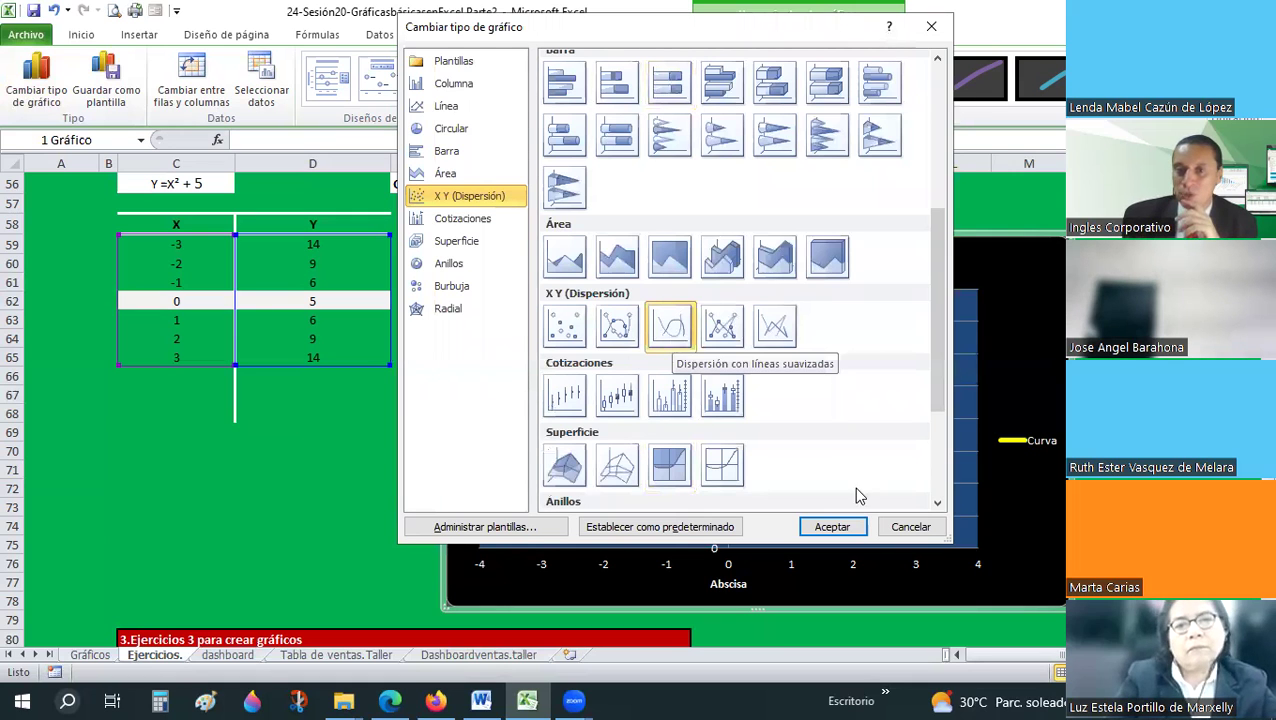
{"action": "key", "text": "Return"}
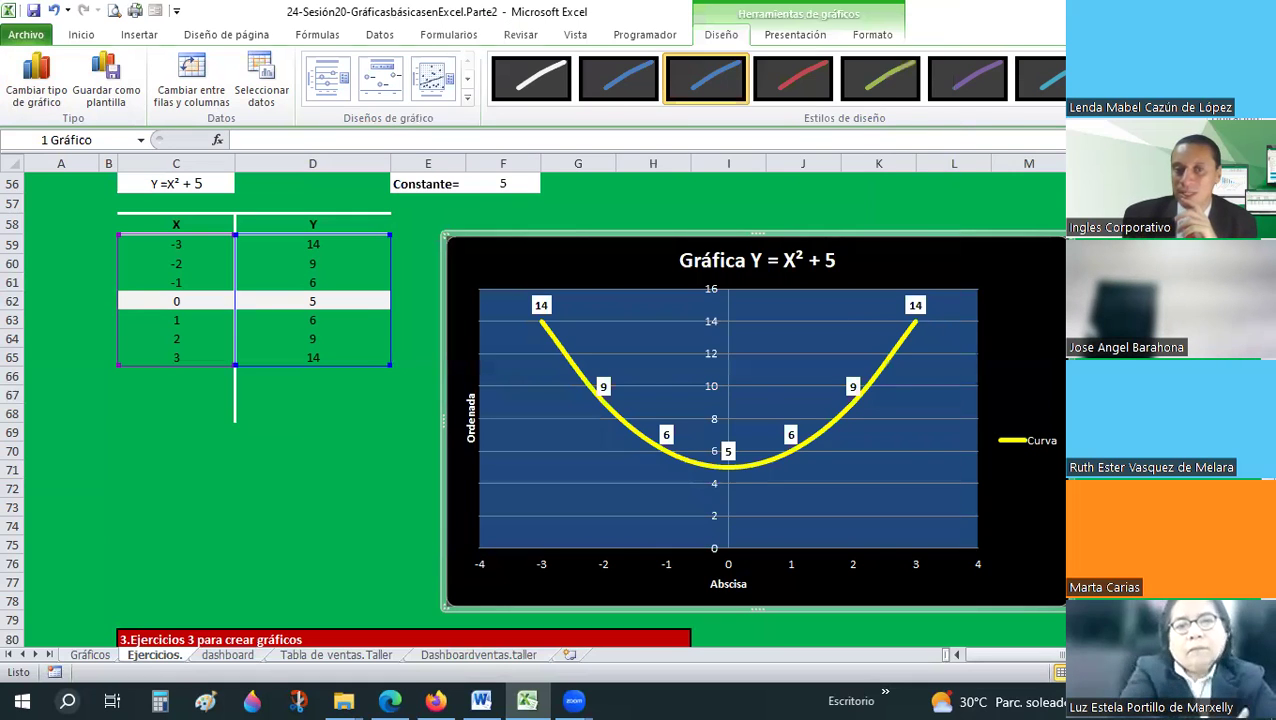
- Deselect the chart, pick an empty cell and bring up the Insertar chart options
{"action": "left_click", "coordinate": [1178, 451]}
{"action": "left_click", "coordinate": [1160, 244]}
{"action": "left_click", "coordinate": [150, 35]}
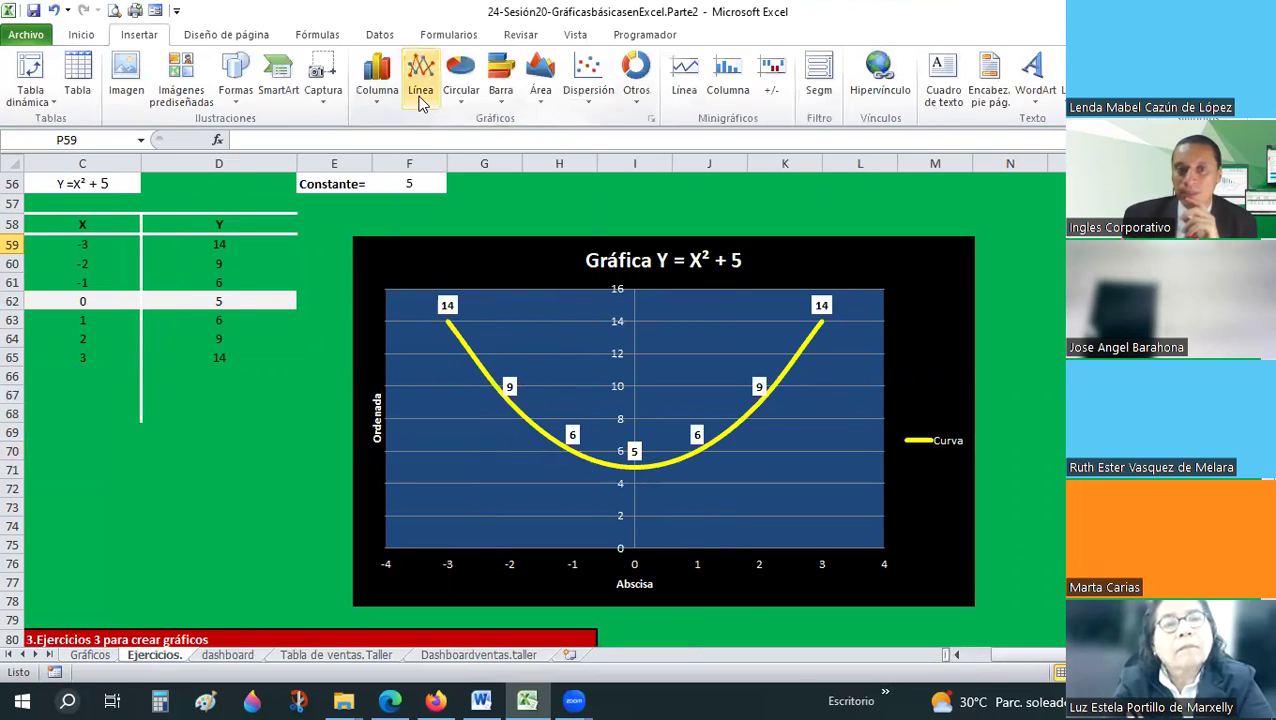
- Browse the Línea gallery, then the Dispersión gallery to 'Dispersión con líneas suavizadas'
{"action": "left_click", "coordinate": [422, 104]}
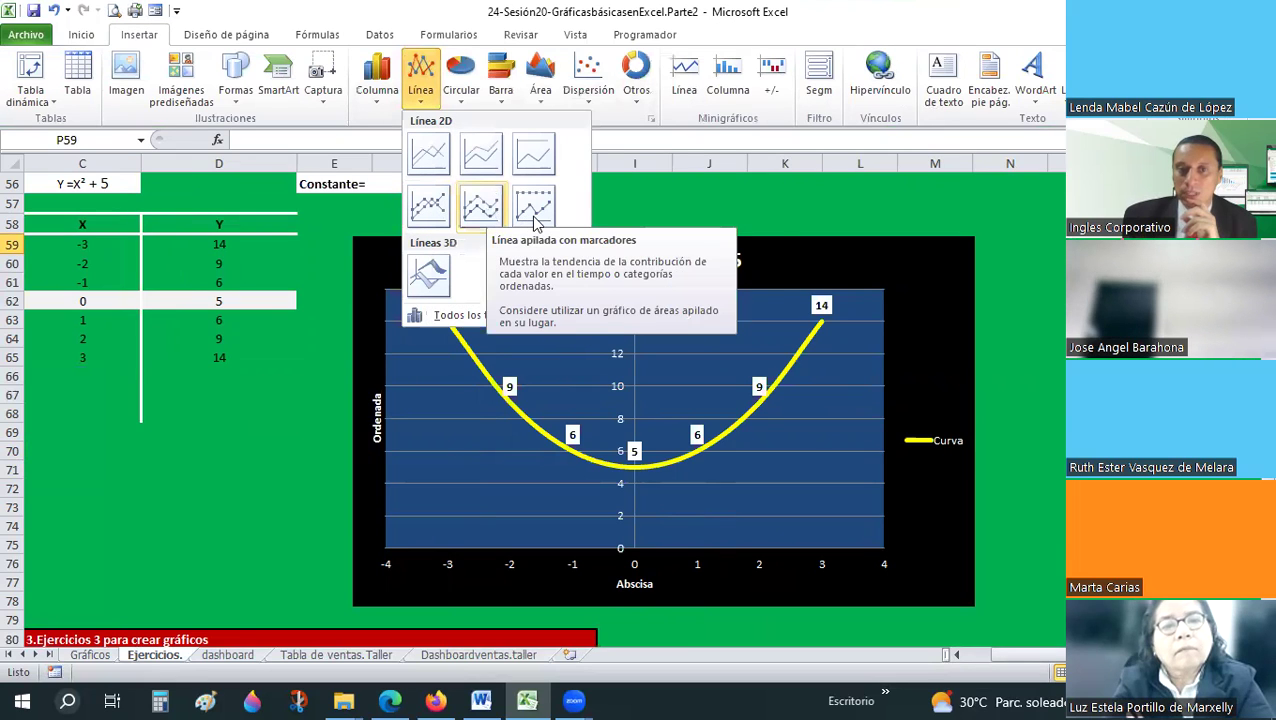
{"action": "left_click", "coordinate": [595, 98]}
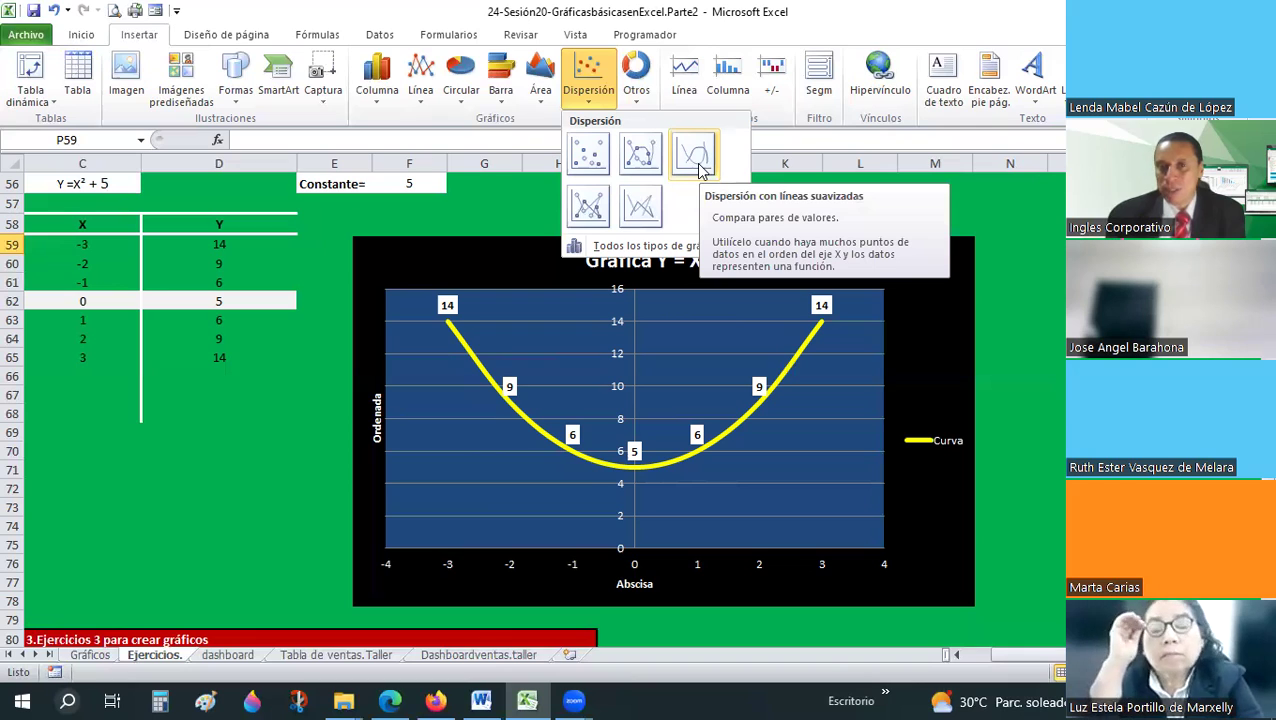
- Place a blank Dispersión con líneas suavizadas chart beside the X/Y table, parabola chart further right, and select it
{"action": "left_click", "coordinate": [697, 156]}
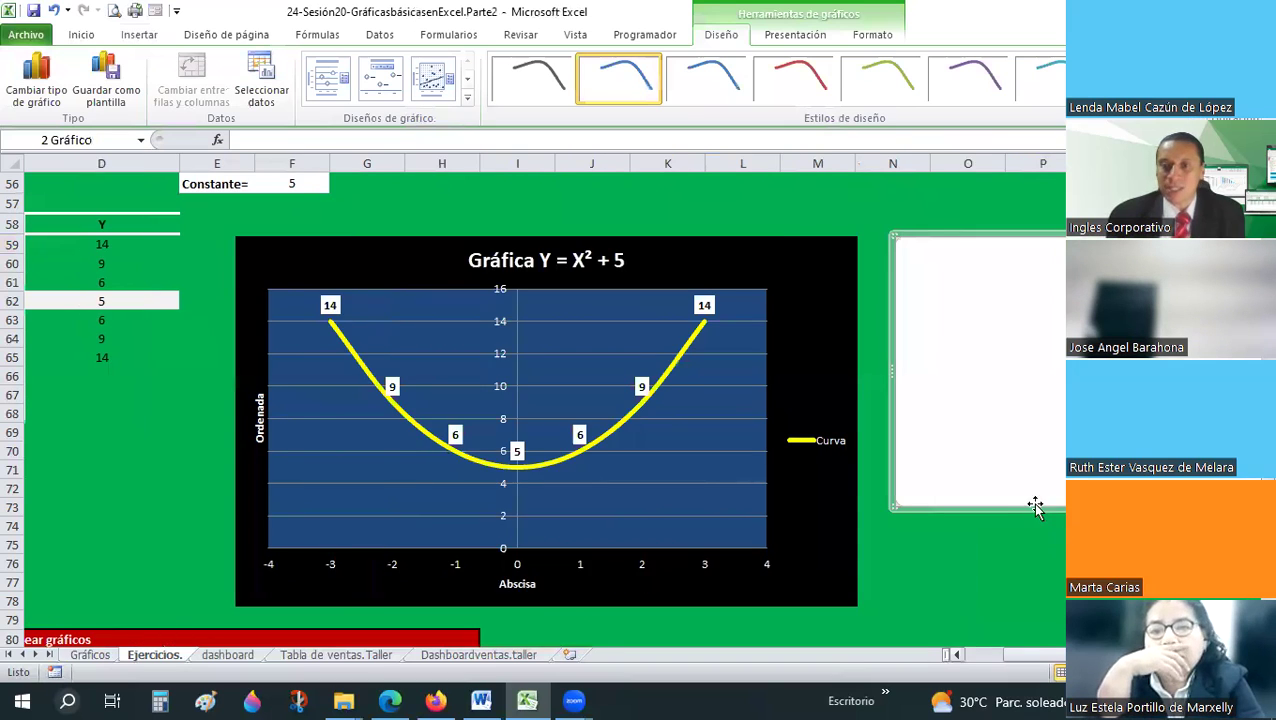
{"action": "left_click_drag", "start_coordinate": [1060, 506], "coordinate": [1038, 506]}
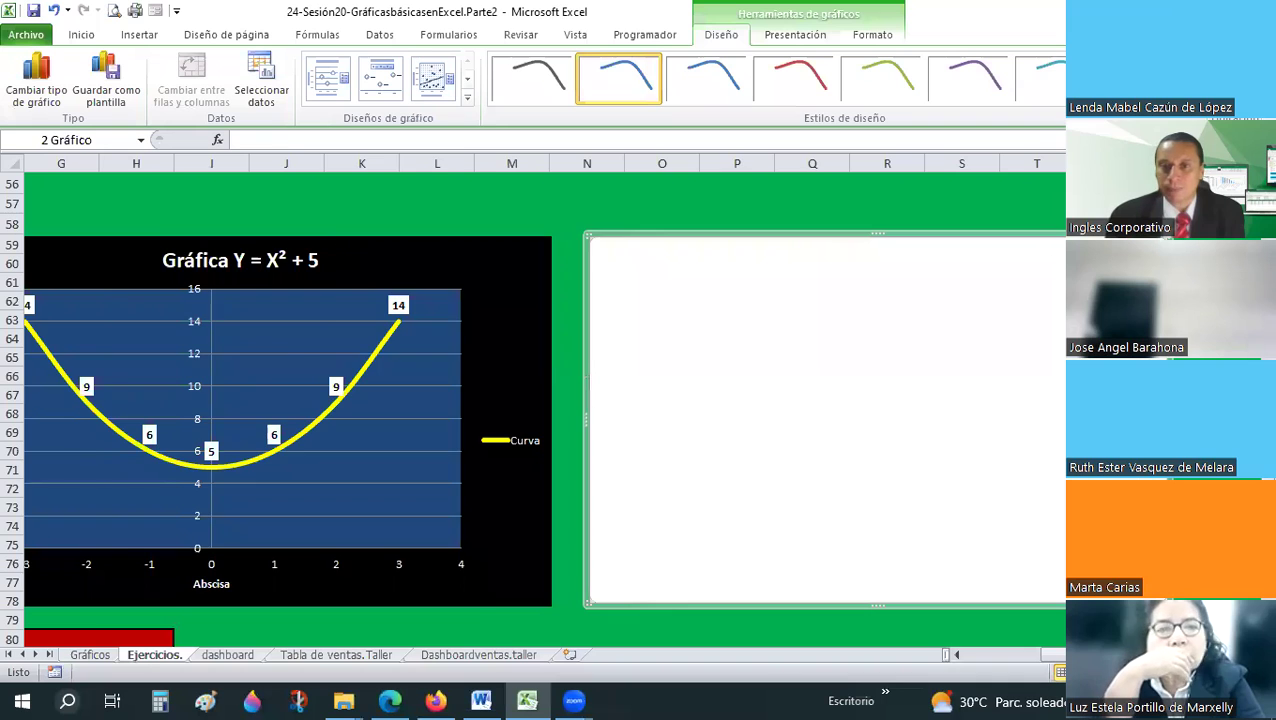
{"action": "left_click_drag", "start_coordinate": [592, 279], "coordinate": [1037, 672]}
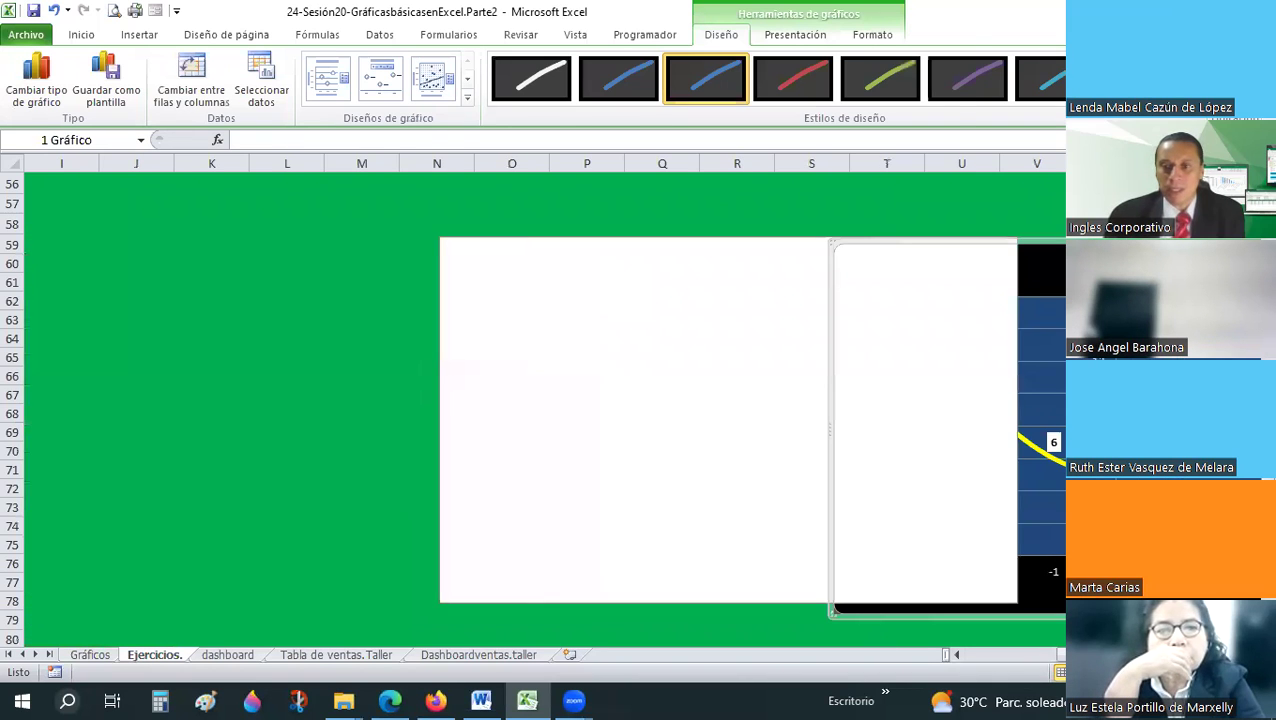
{"action": "key", "text": "ctrl+z"}
{"action": "left_click_drag", "start_coordinate": [770, 247], "coordinate": [533, 214]}
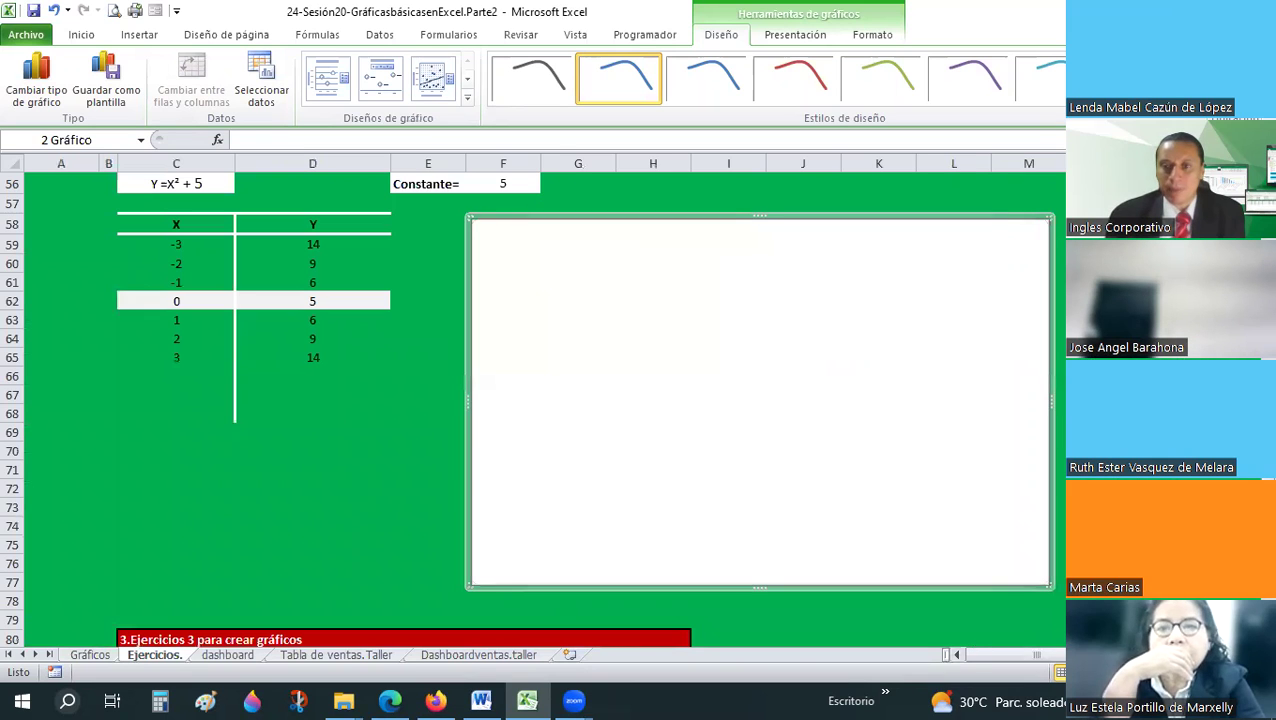
{"action": "left_click_drag", "start_coordinate": [1036, 654], "coordinate": [1045, 654]}
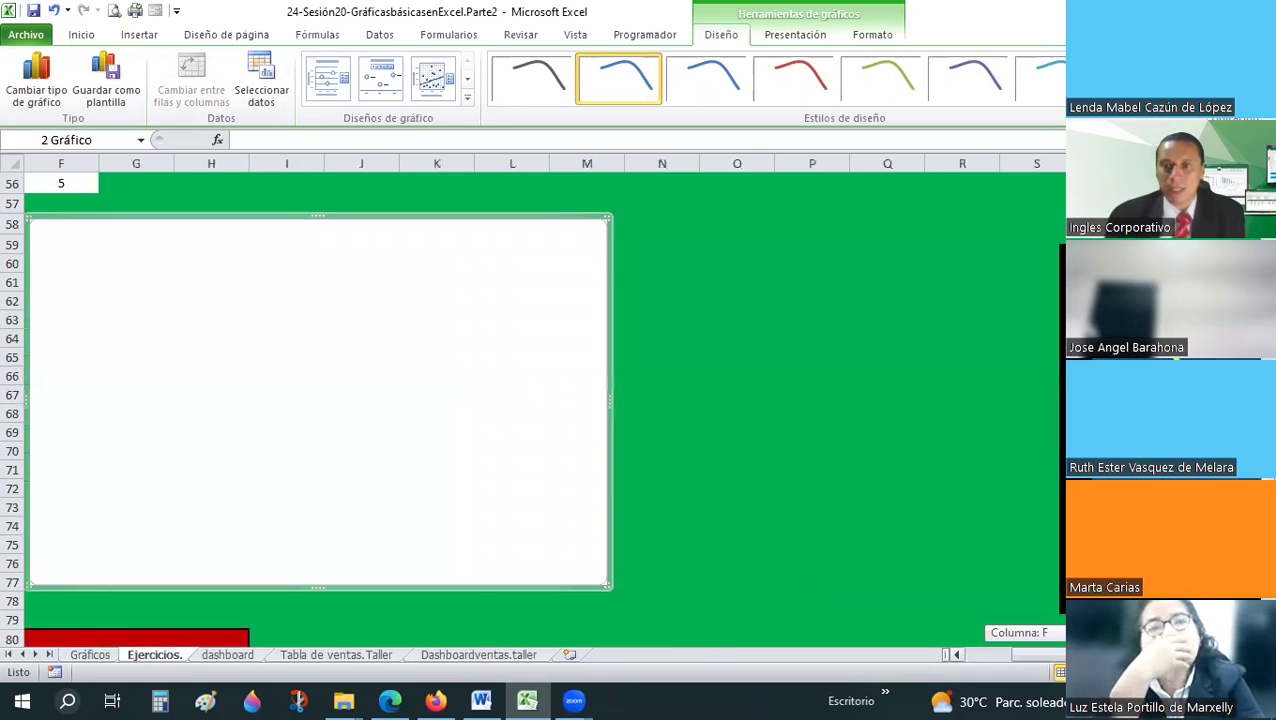
{"action": "left_click_drag", "start_coordinate": [1045, 238], "coordinate": [675, 216]}
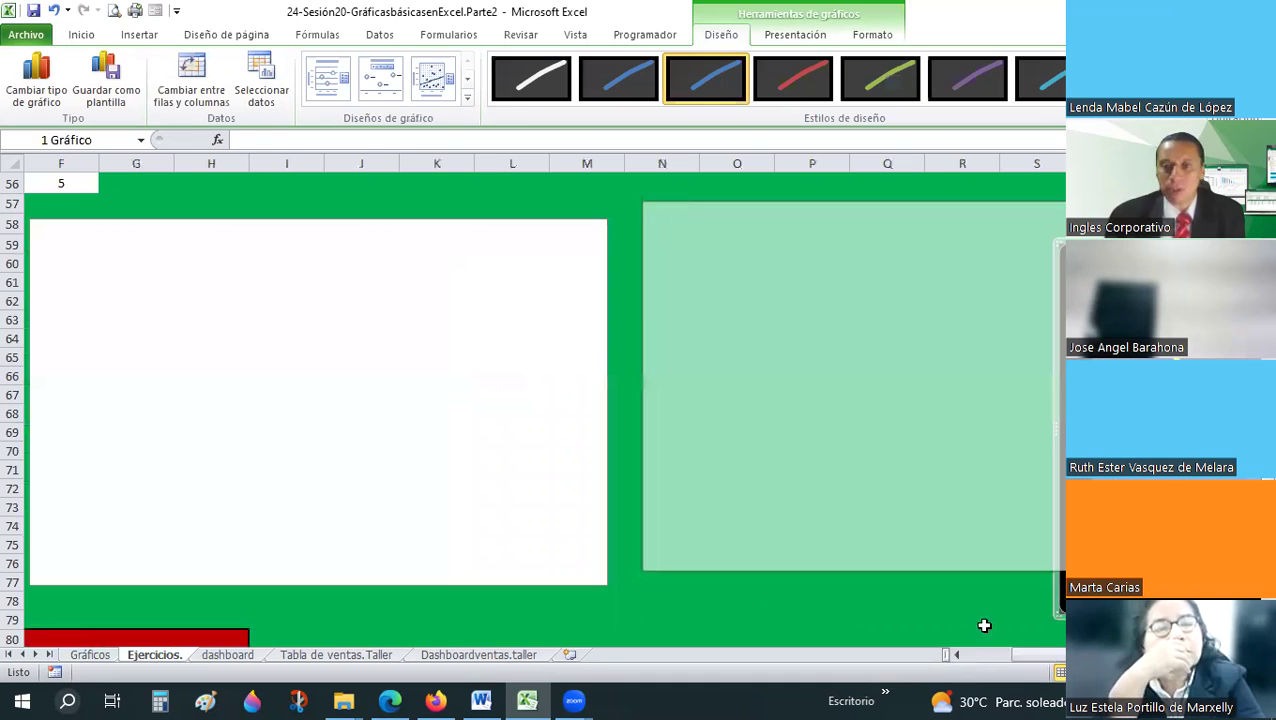
{"action": "left_click", "coordinate": [1010, 656]}
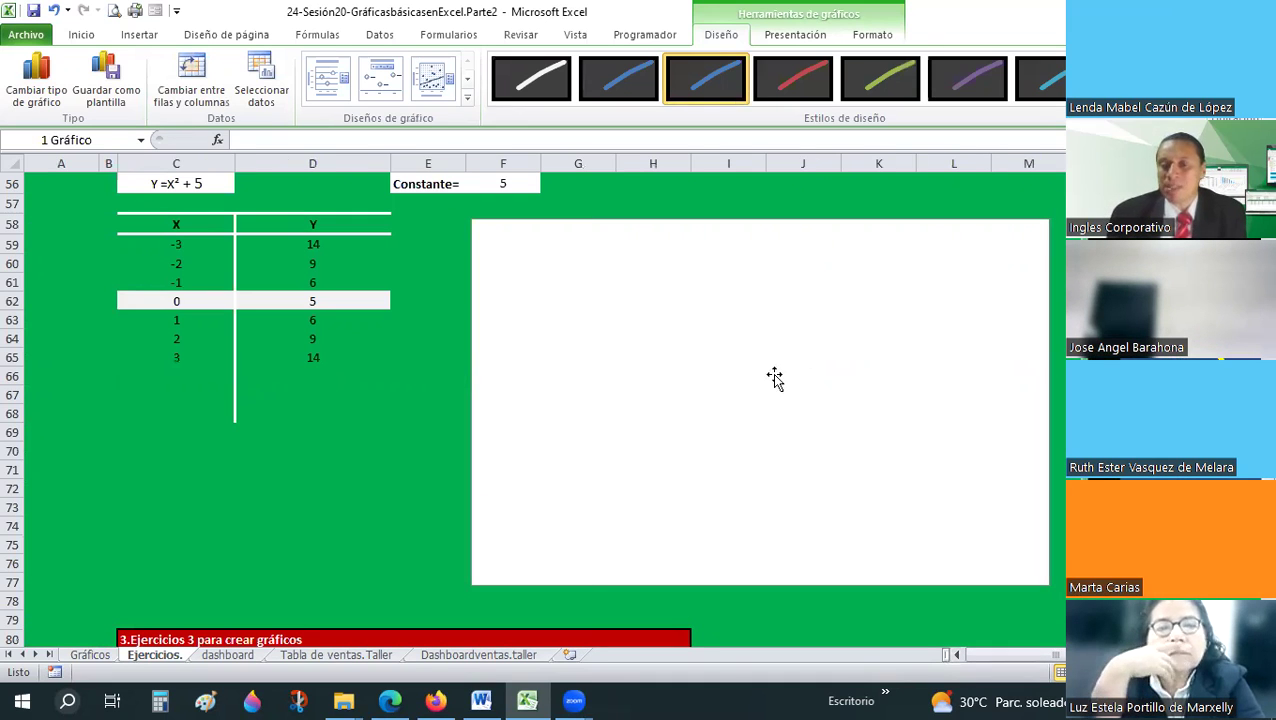
{"action": "left_click", "coordinate": [814, 309]}
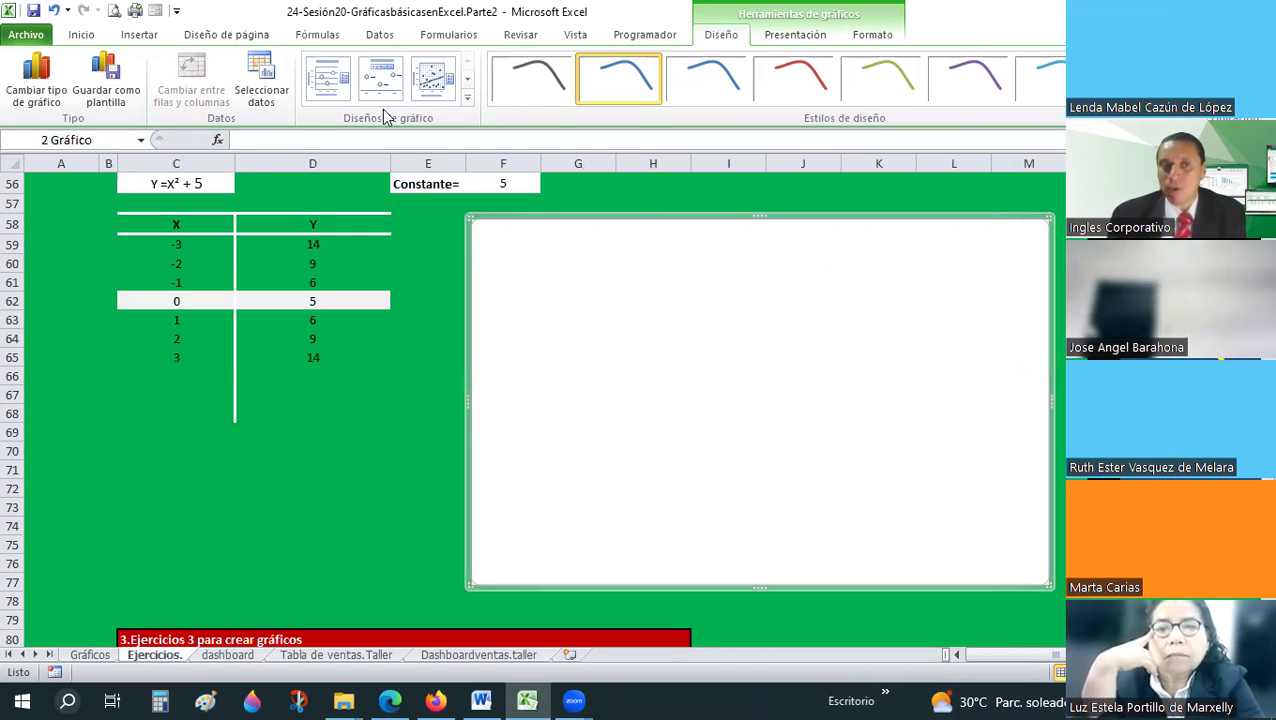
- In Select Data, draft a series named C56 with X values C59:C65 and Y values D59:D65, then cancel it
{"action": "left_click", "coordinate": [259, 96]}
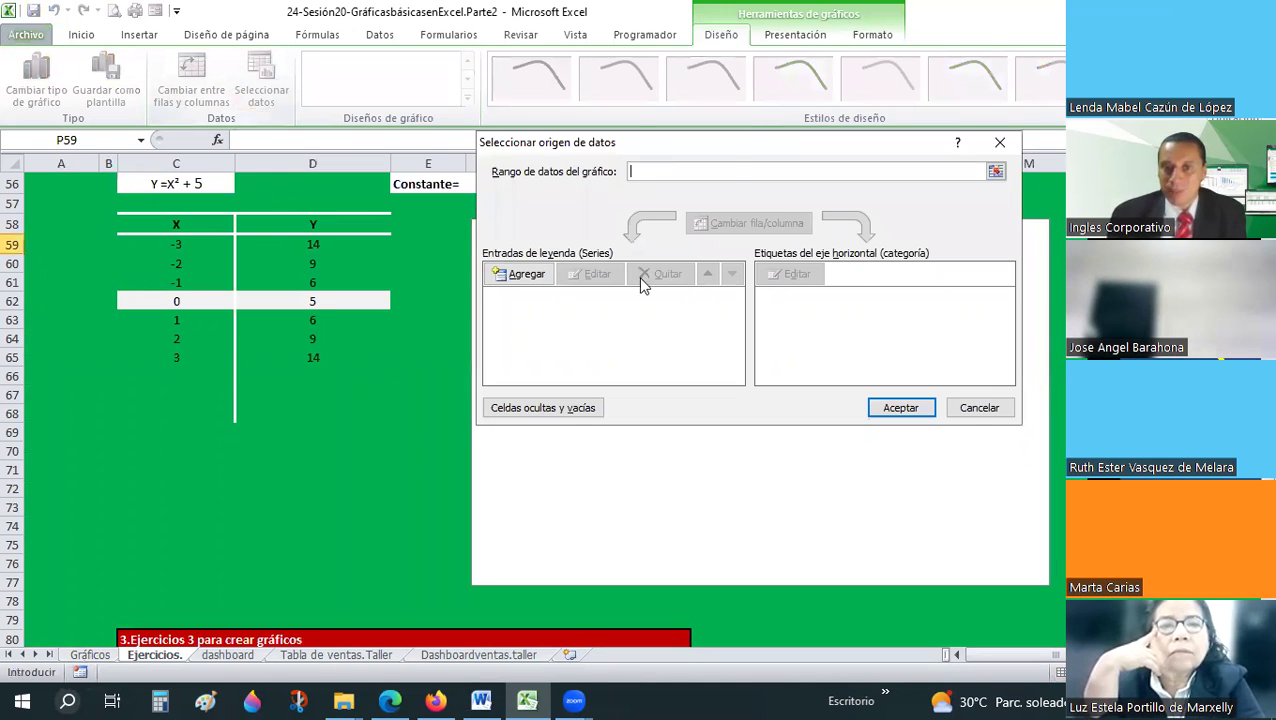
{"action": "left_click", "coordinate": [628, 248]}
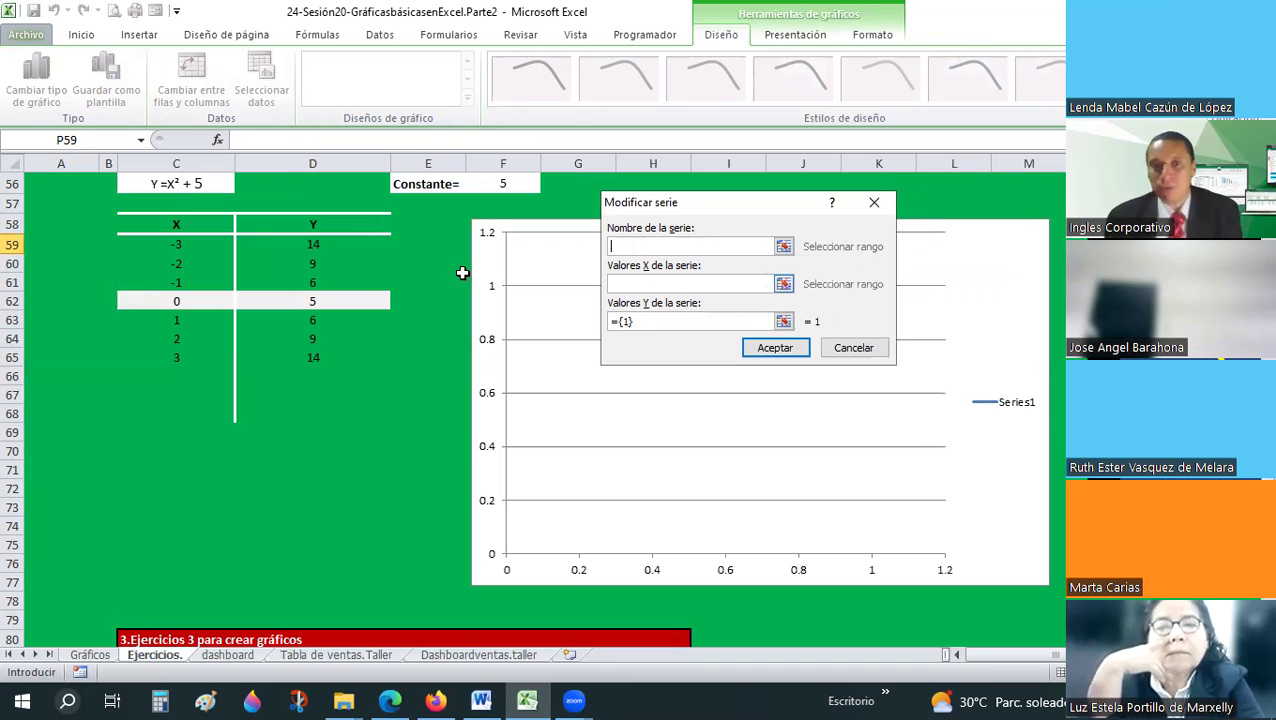
{"action": "scroll", "coordinate": [149, 306], "scroll_direction": "up", "scroll_amount": 2}
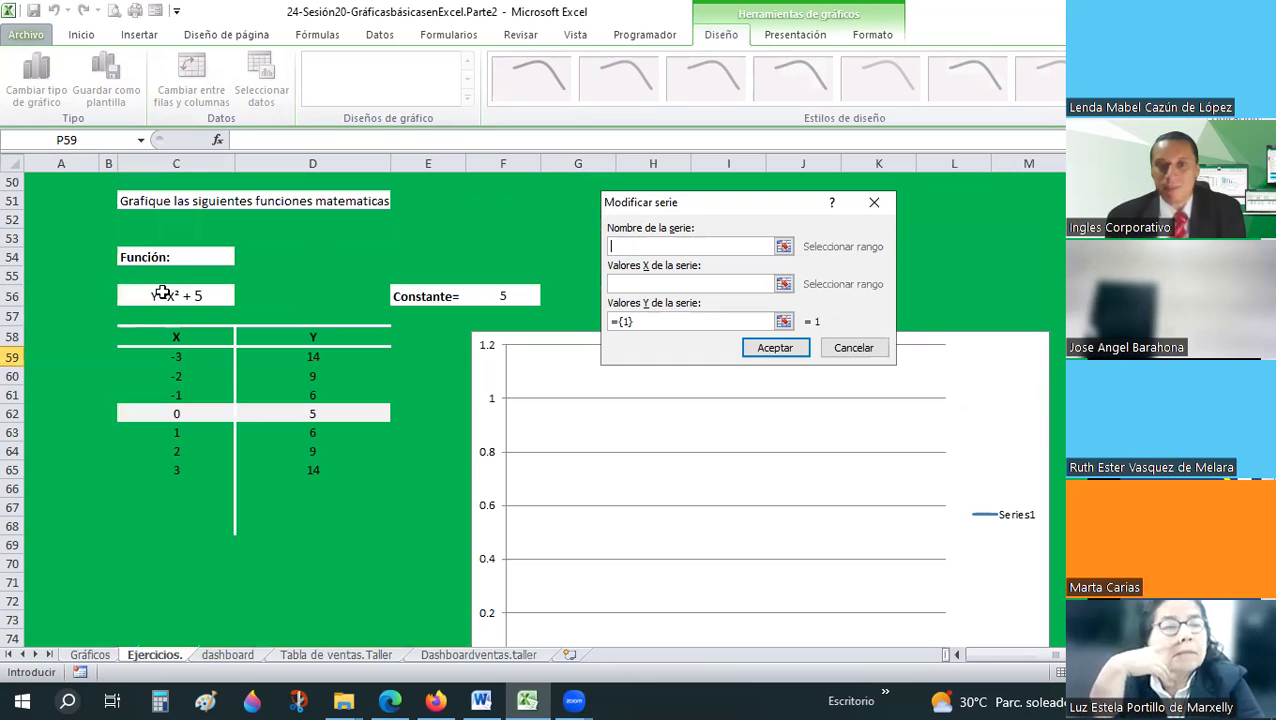
{"action": "left_click", "coordinate": [162, 293]}
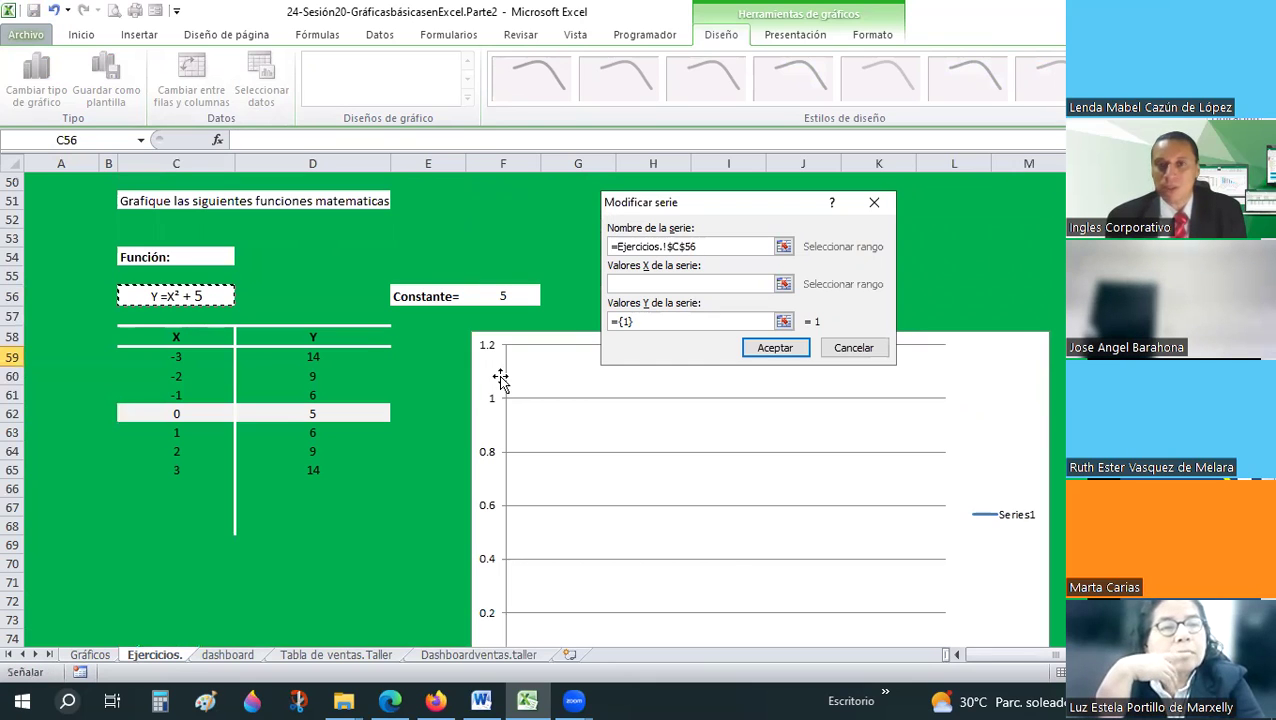
{"action": "left_click", "coordinate": [668, 285]}
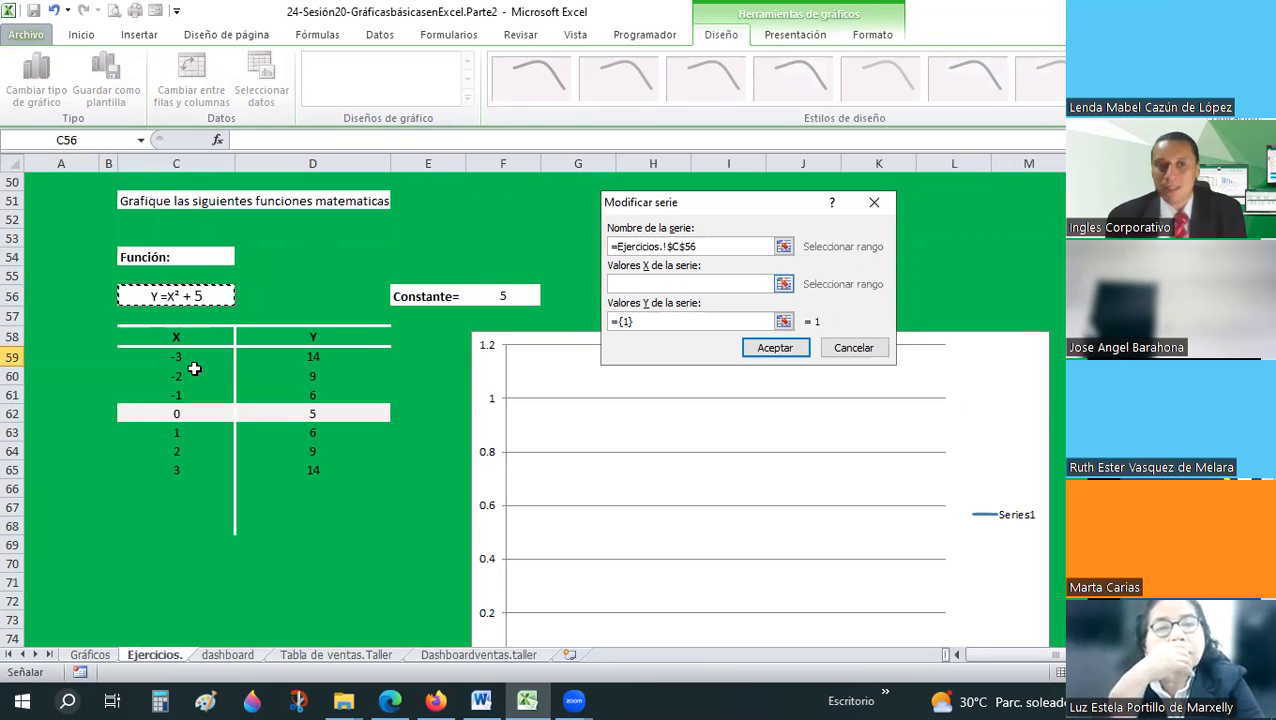
{"action": "left_click_drag", "start_coordinate": [198, 352], "coordinate": [196, 476]}
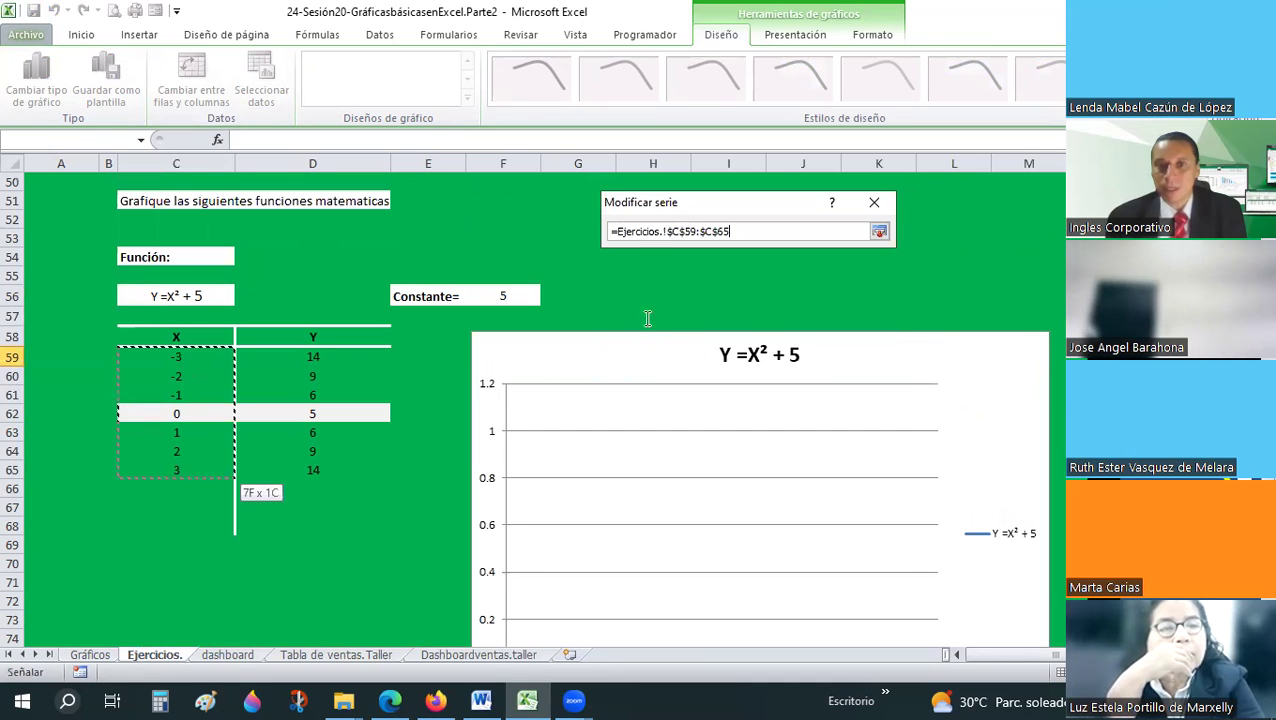
{"action": "key", "text": "Return"}
{"action": "double_click", "coordinate": [612, 321]}
{"action": "key", "text": "BackSpace"}
{"action": "left_click_drag", "start_coordinate": [313, 357], "coordinate": [323, 468]}
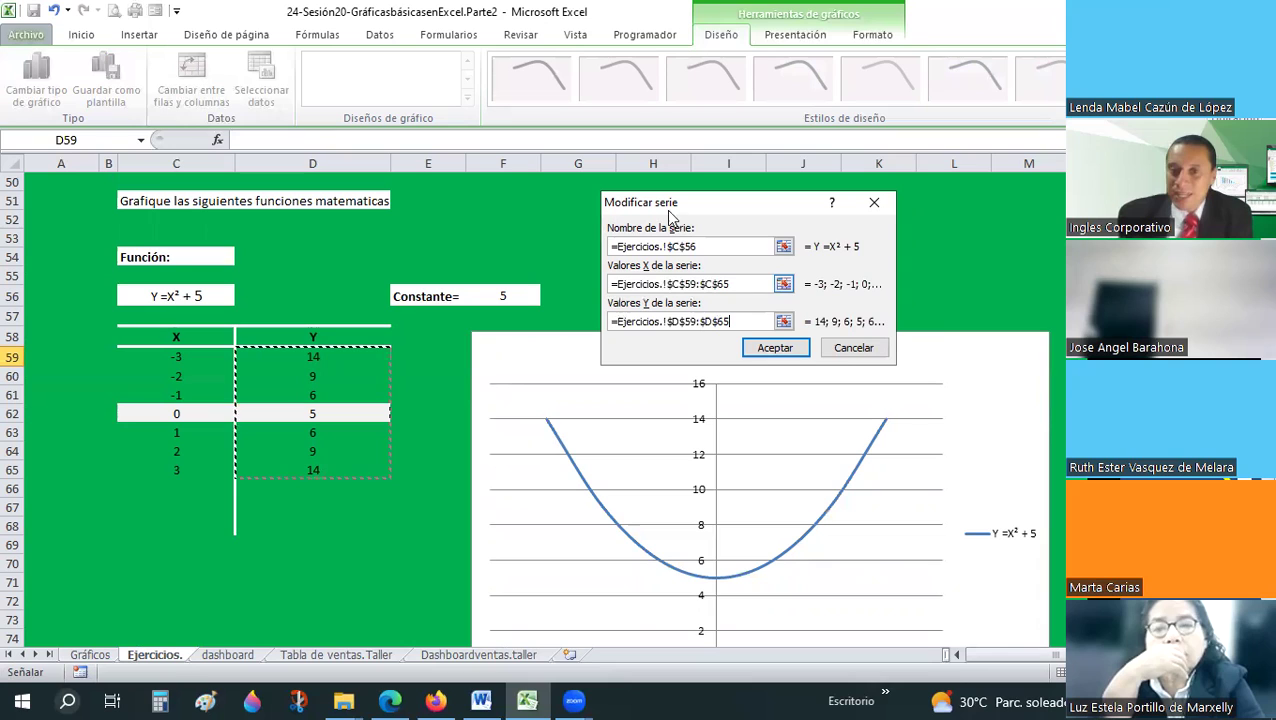
{"action": "left_click", "coordinate": [853, 348]}
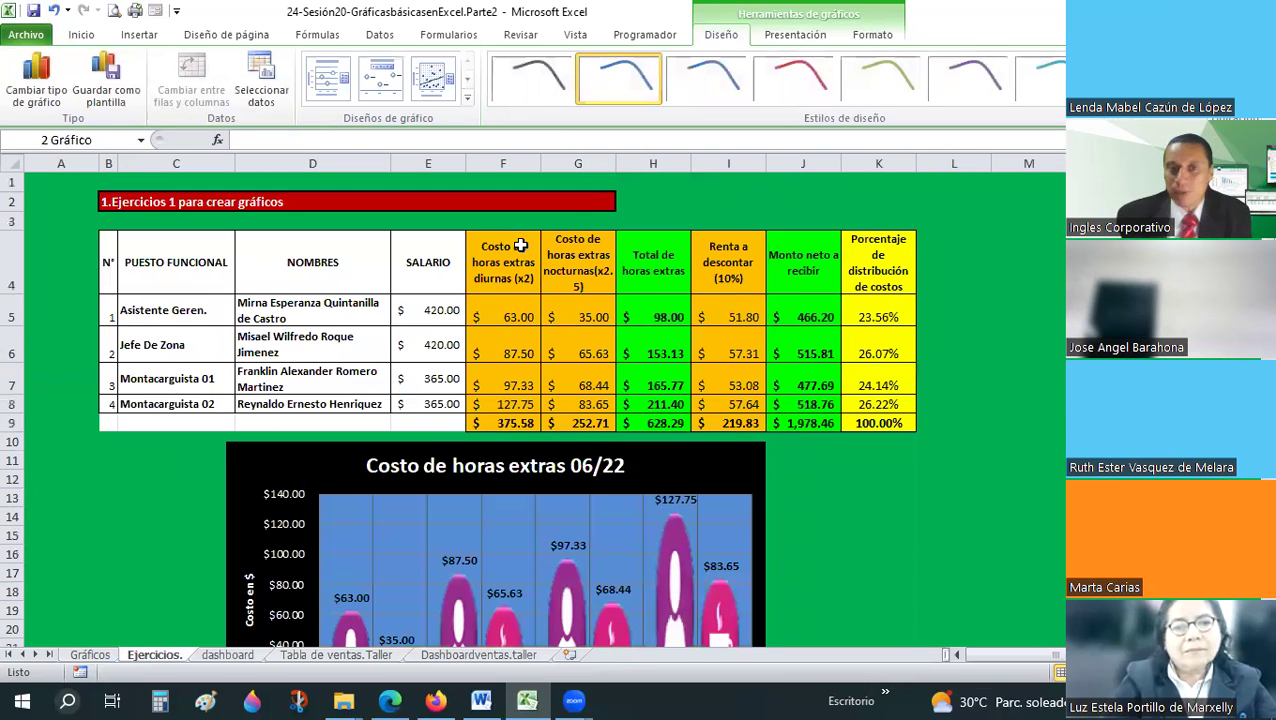
- Select cell D5 and the overtime cost chart, viewing its Format and Design options
{"action": "scroll", "coordinate": [520, 245], "scroll_direction": "down", "scroll_amount": 1}
{"action": "left_click_drag", "start_coordinate": [502, 268], "coordinate": [500, 344]}
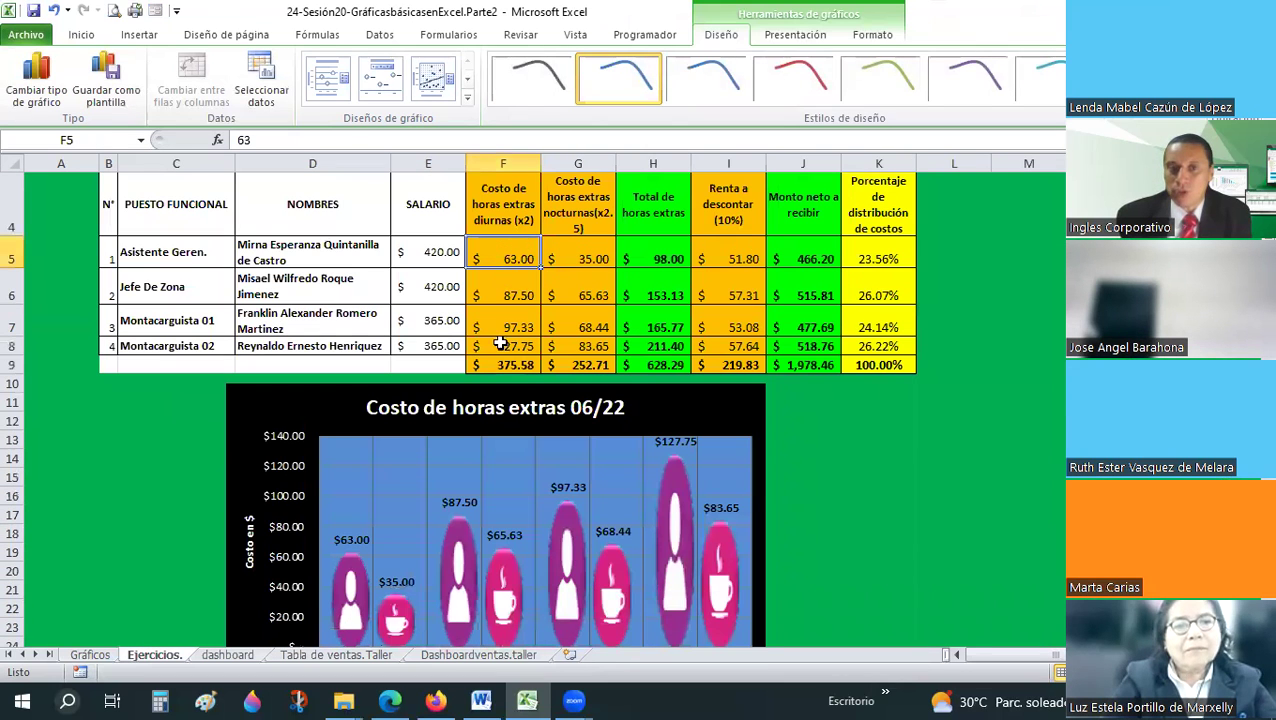
{"action": "left_click", "coordinate": [323, 253]}
{"action": "left_click_drag", "start_coordinate": [308, 343], "coordinate": [310, 346]}
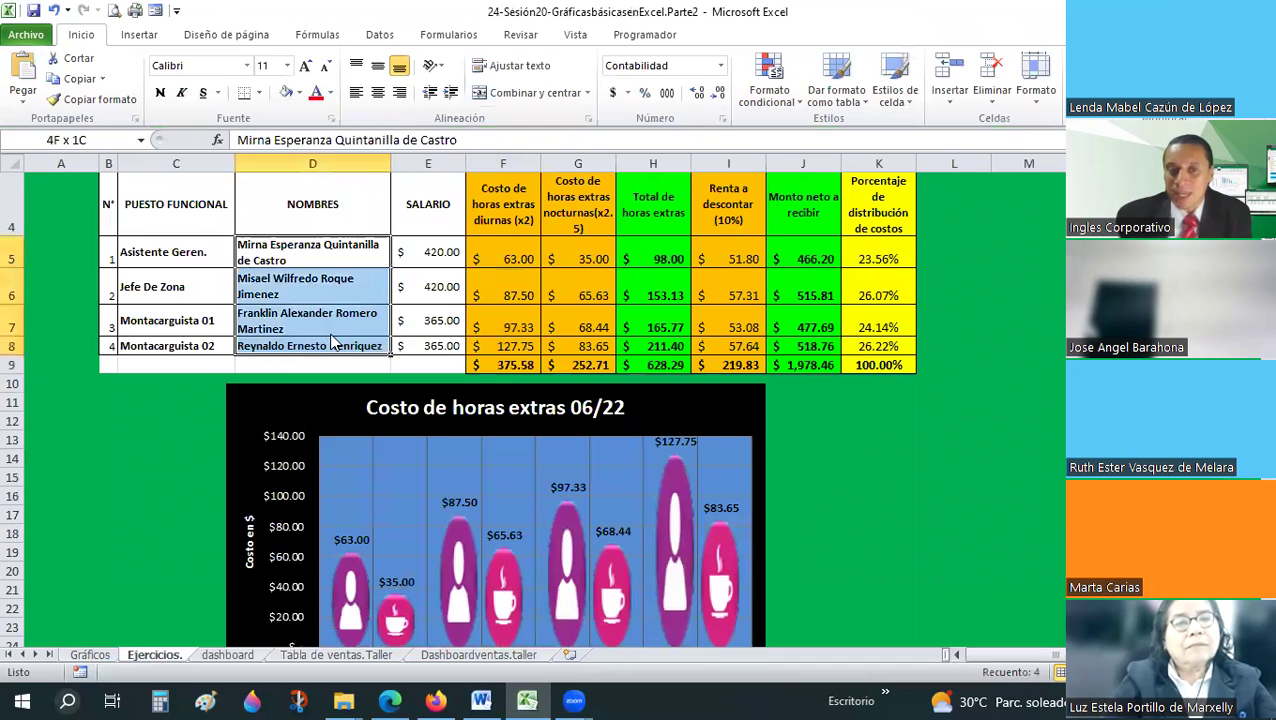
{"action": "scroll", "coordinate": [320, 352], "scroll_direction": "down", "scroll_amount": 2}
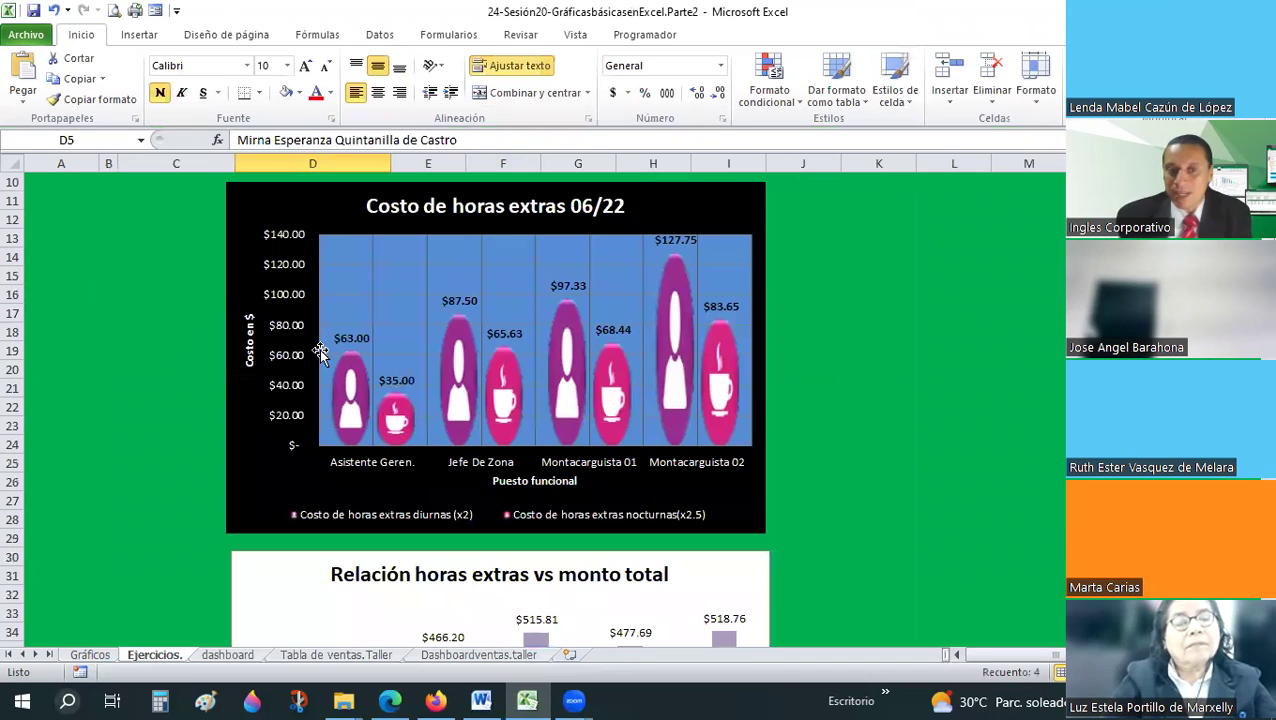
{"action": "left_click", "coordinate": [278, 205]}
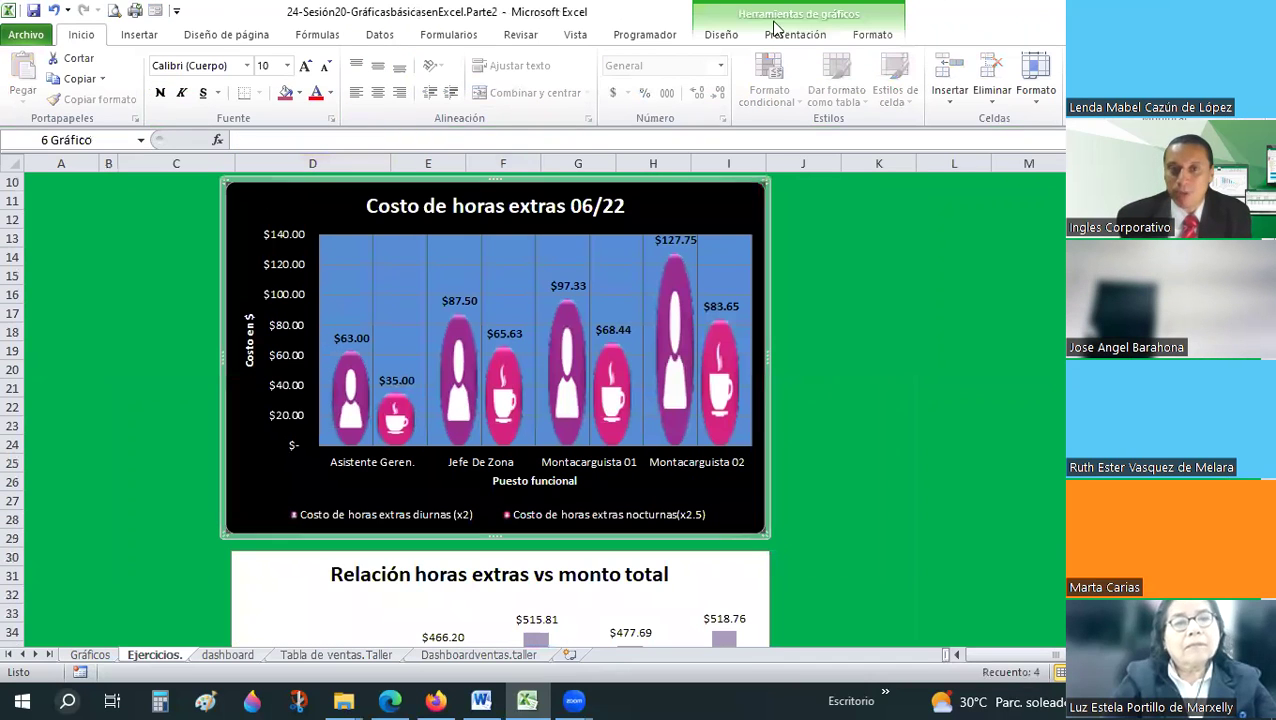
{"action": "left_click", "coordinate": [886, 38]}
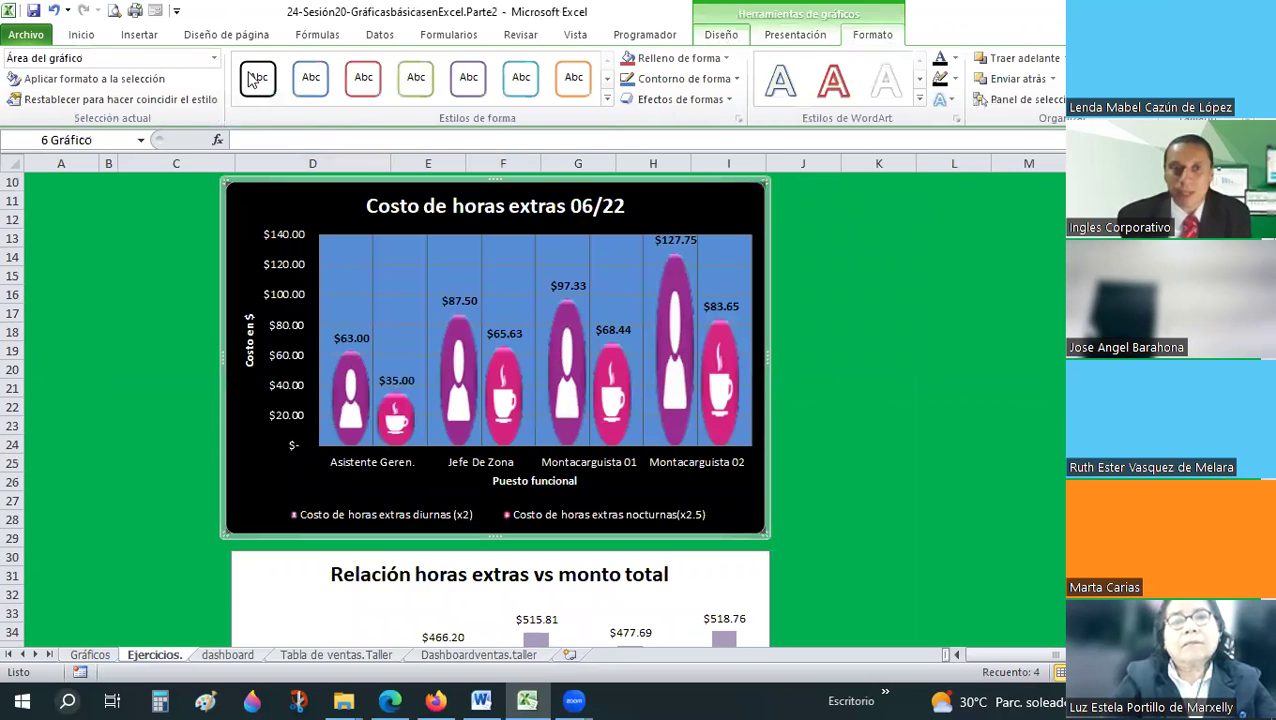
{"action": "left_click", "coordinate": [721, 34]}
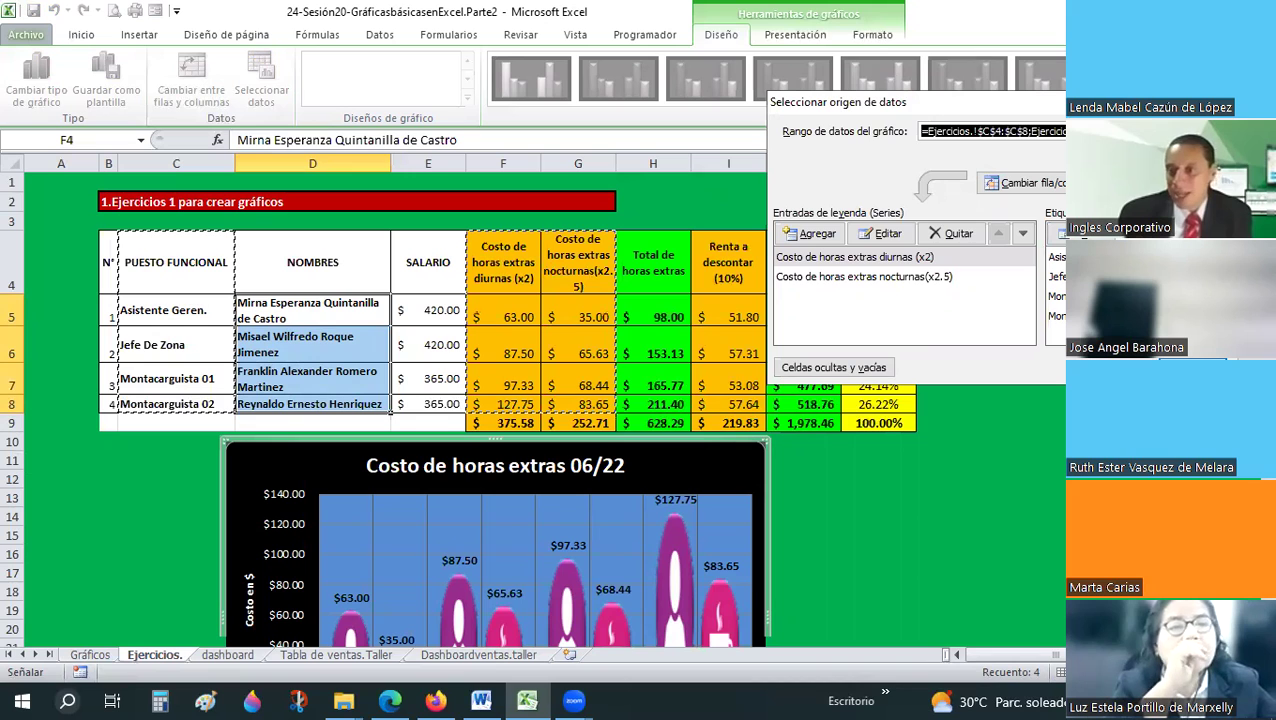
- Close the first chart's data source settings and scroll down to the X/Y table
{"action": "key", "text": "Return"}
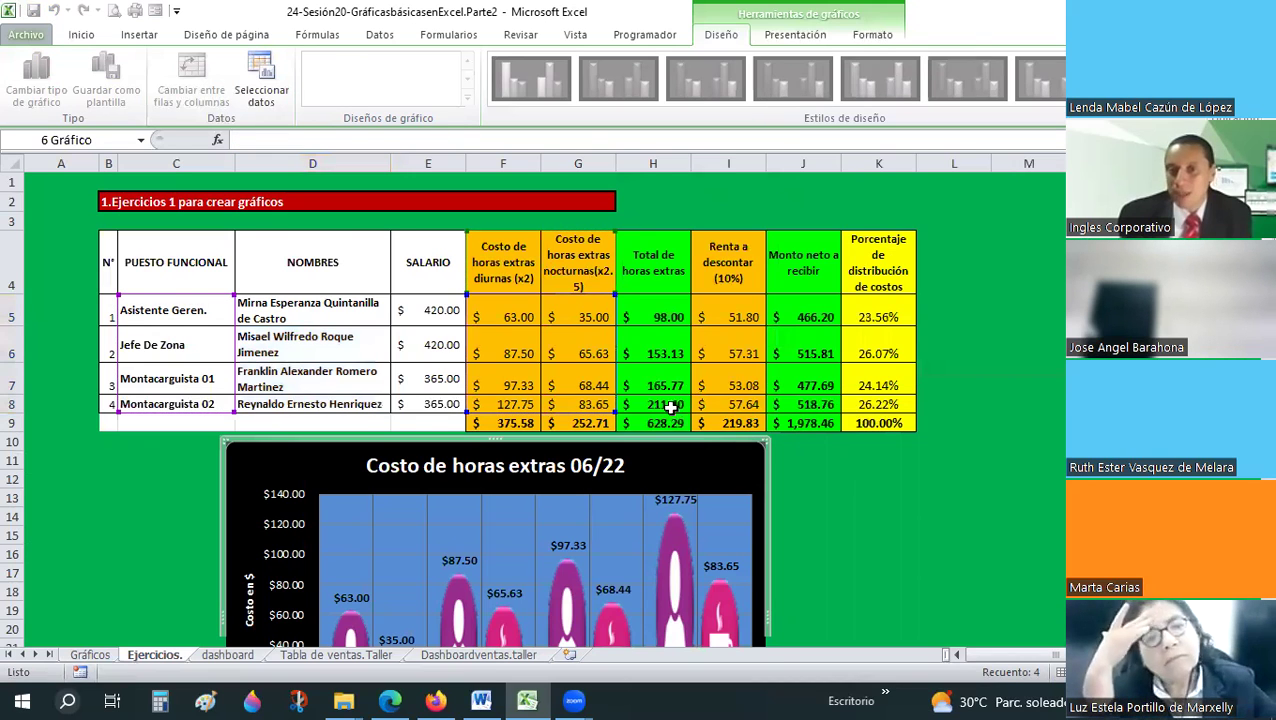
{"action": "scroll", "coordinate": [669, 407], "scroll_direction": "down", "scroll_amount": 12}
{"action": "scroll", "coordinate": [669, 407], "scroll_direction": "down", "scroll_amount": 4}
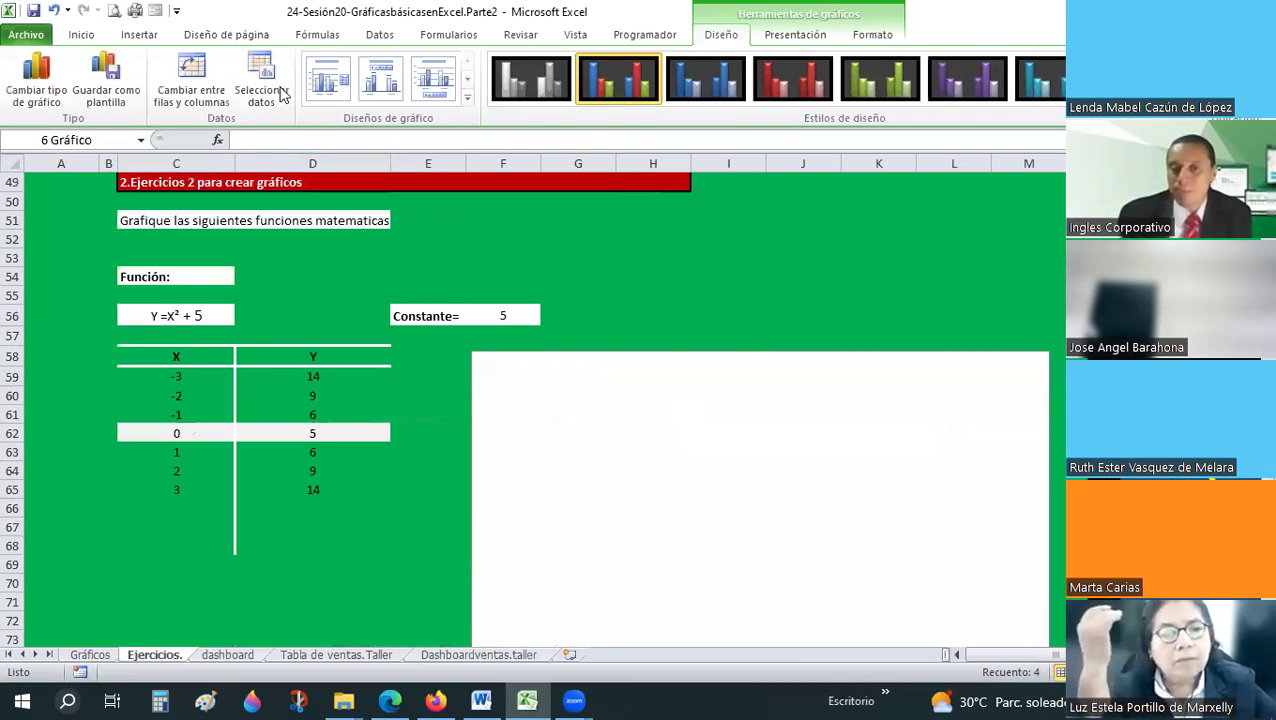
- Select the empty chart and add a new series named from cell C56
{"action": "left_click", "coordinate": [850, 360]}
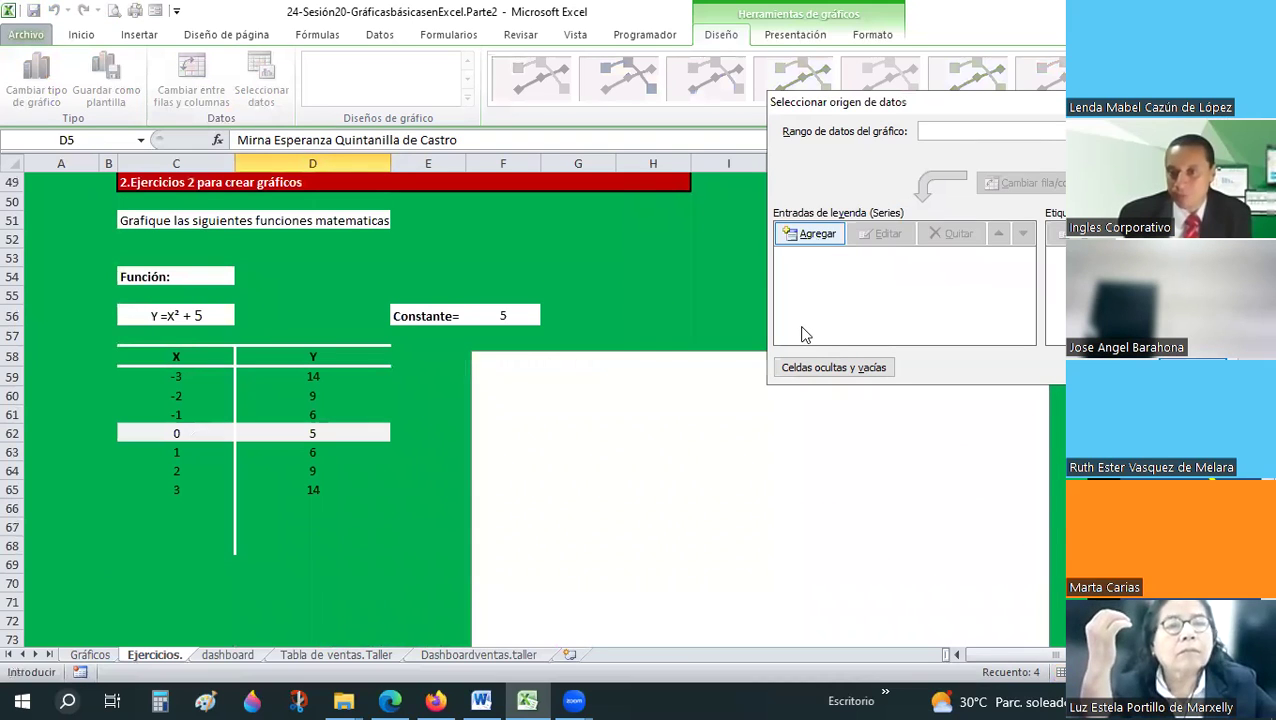
{"action": "key", "text": "alt+a"}
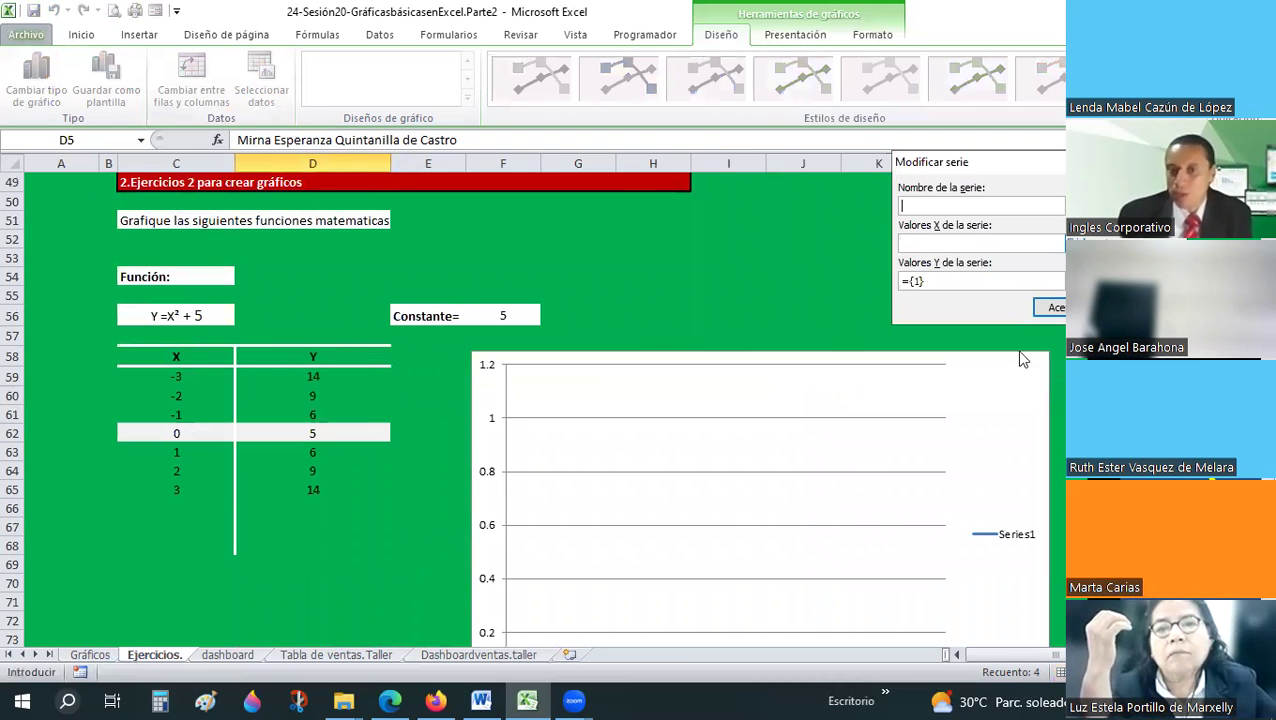
{"action": "key", "text": "Escape"}
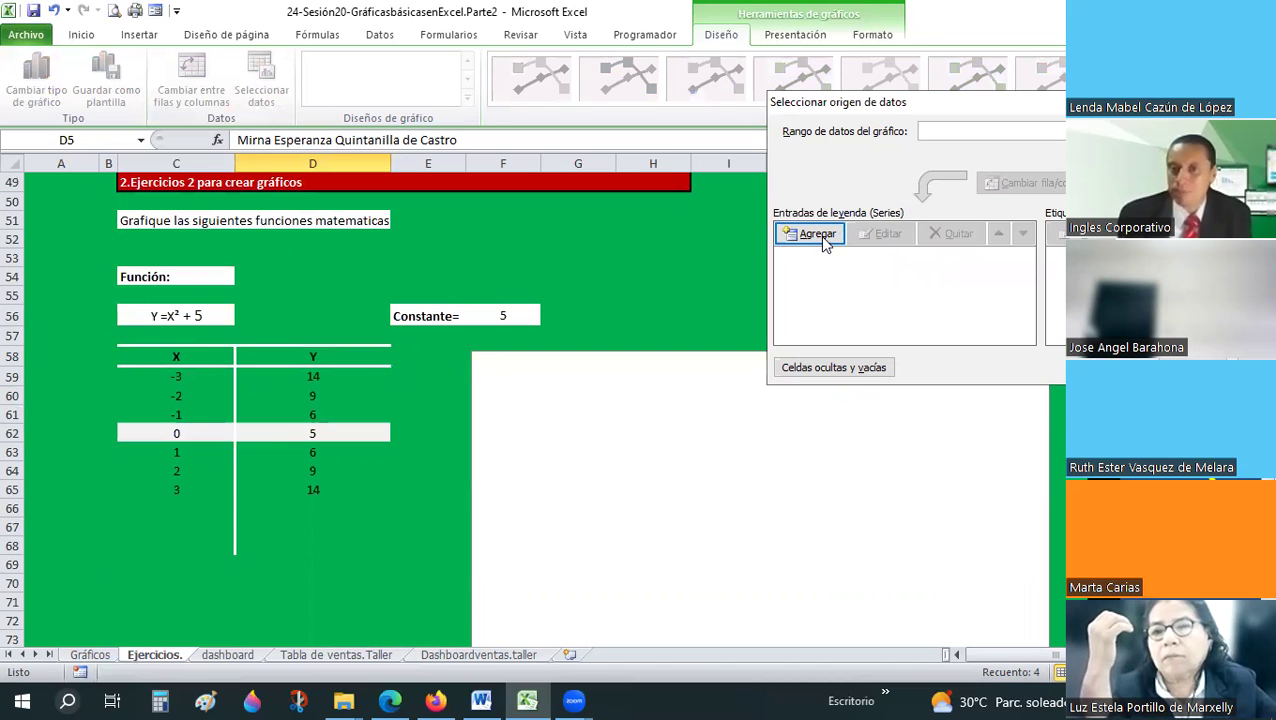
{"action": "key", "text": "alt+a"}
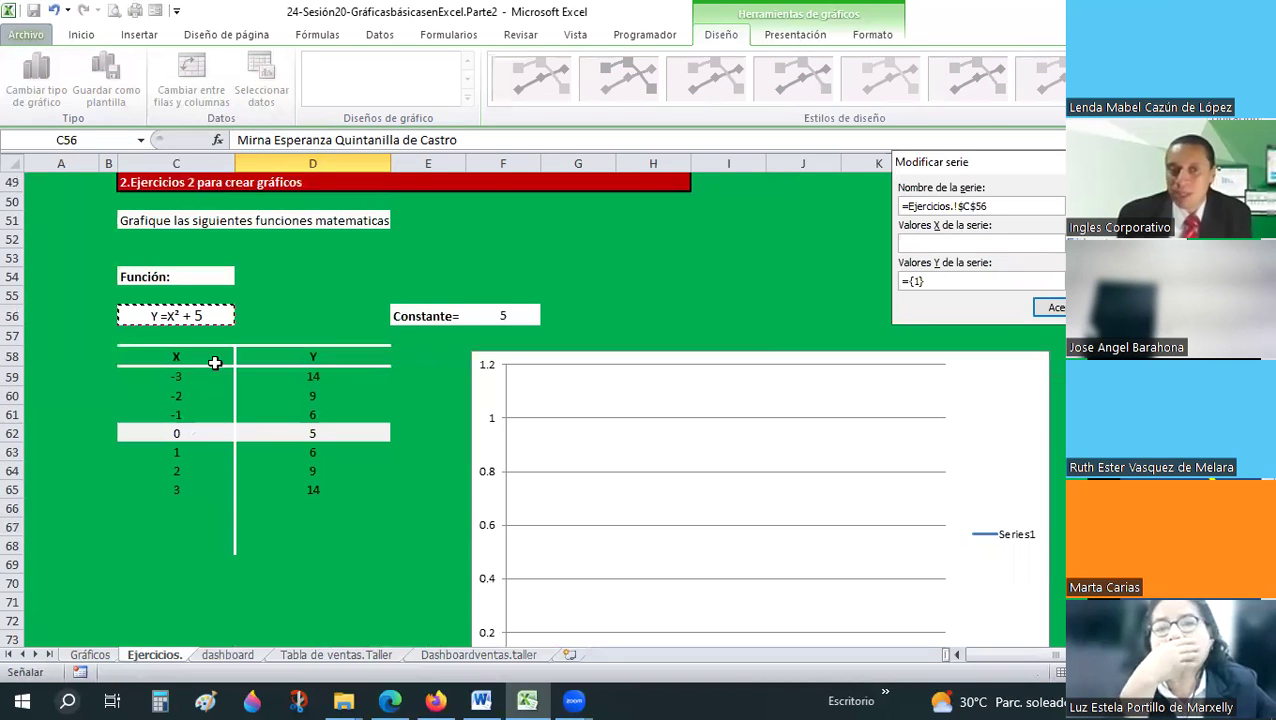
{"action": "left_click_drag", "start_coordinate": [178, 428], "coordinate": [168, 490]}
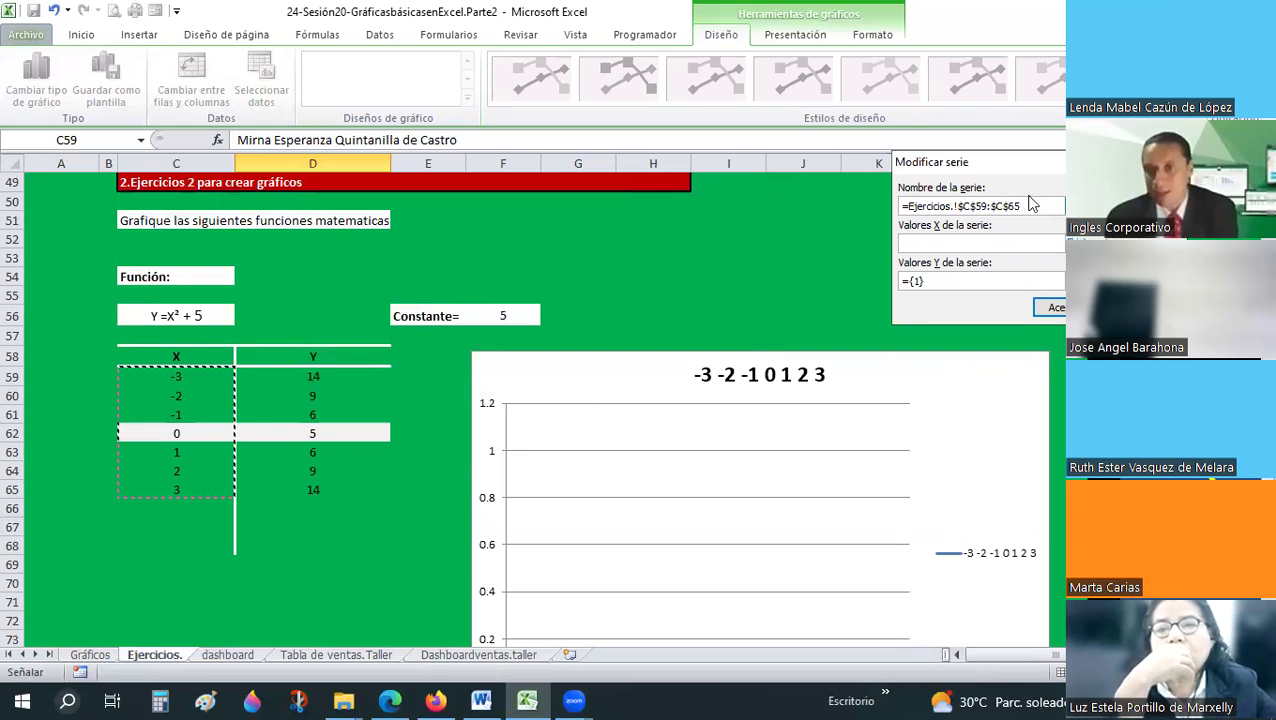
{"action": "left_click_drag", "start_coordinate": [874, 212], "coordinate": [378, 299]}
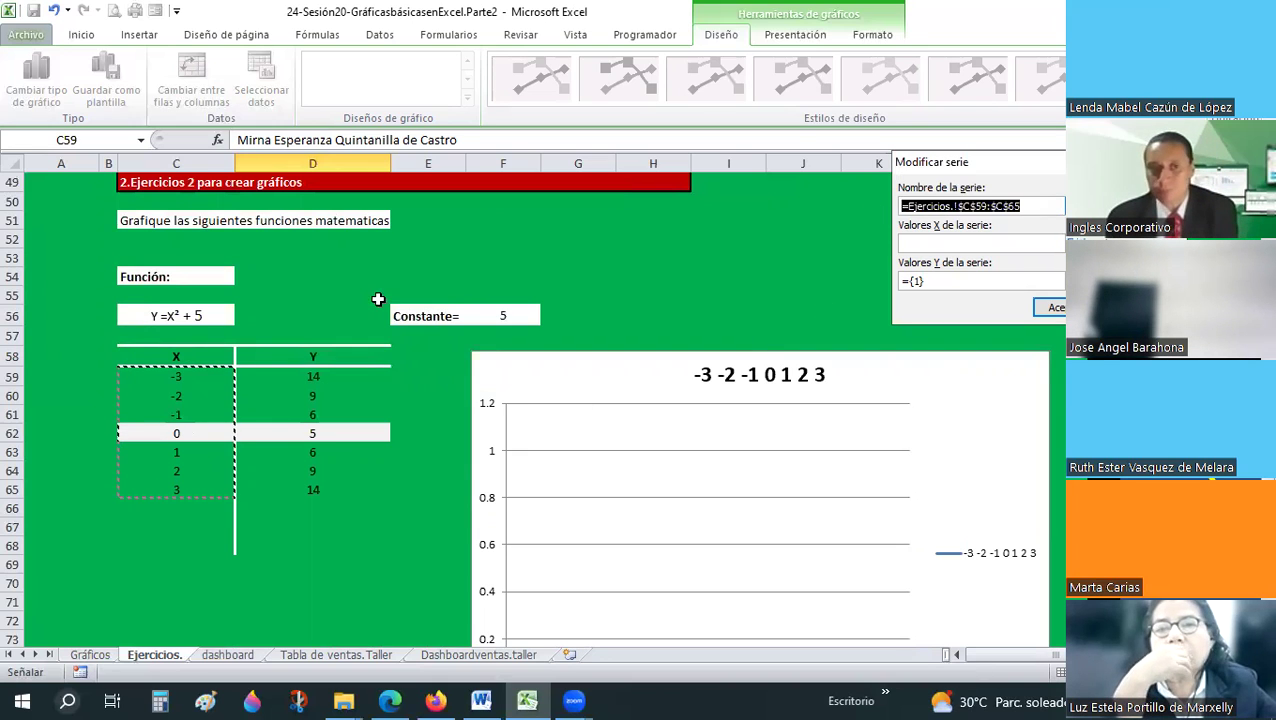
{"action": "left_click", "coordinate": [179, 308]}
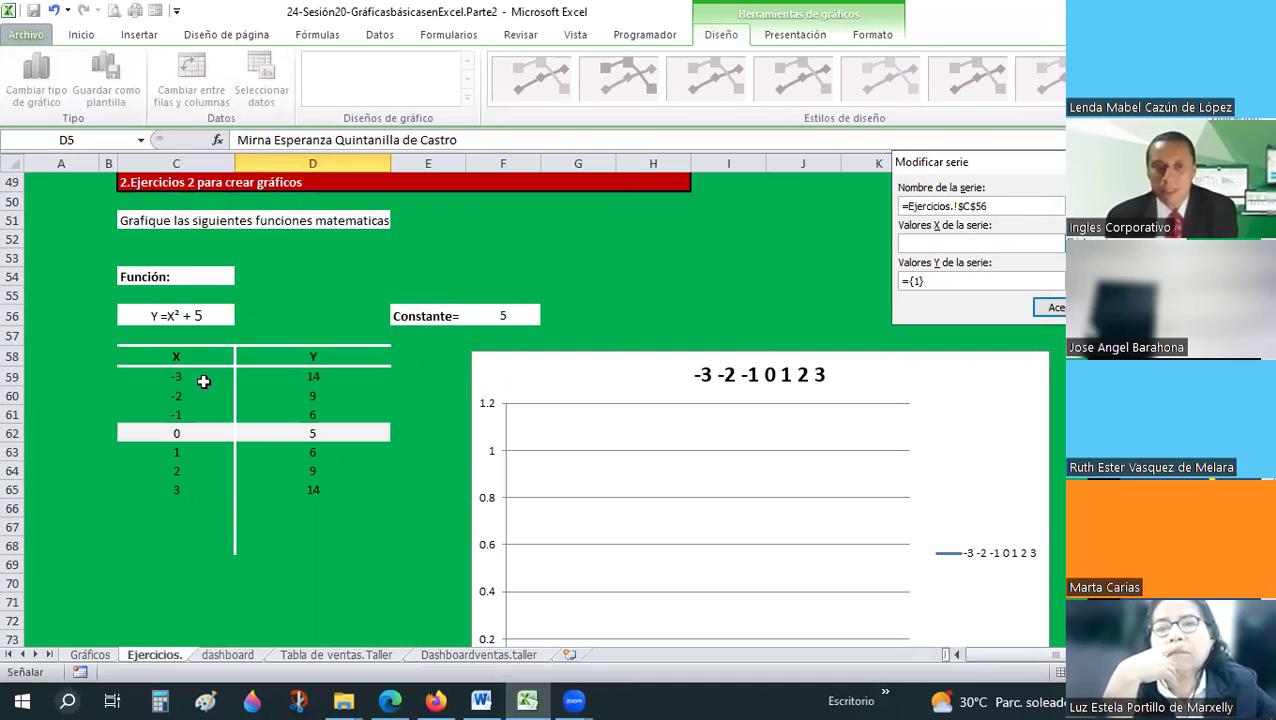
- Set the series X values to C59:C65 and Y values to D59:D65, confirming both dialogs
{"action": "key", "text": "Tab"}
{"action": "mouse_move", "coordinate": [176, 376]}
{"action": "left_mouse_down"}
{"action": "mouse_move", "coordinate": [199, 508]}
{"action": "mouse_move", "coordinate": [180, 489]}
{"action": "left_mouse_up"}
{"action": "key", "text": "Tab"}
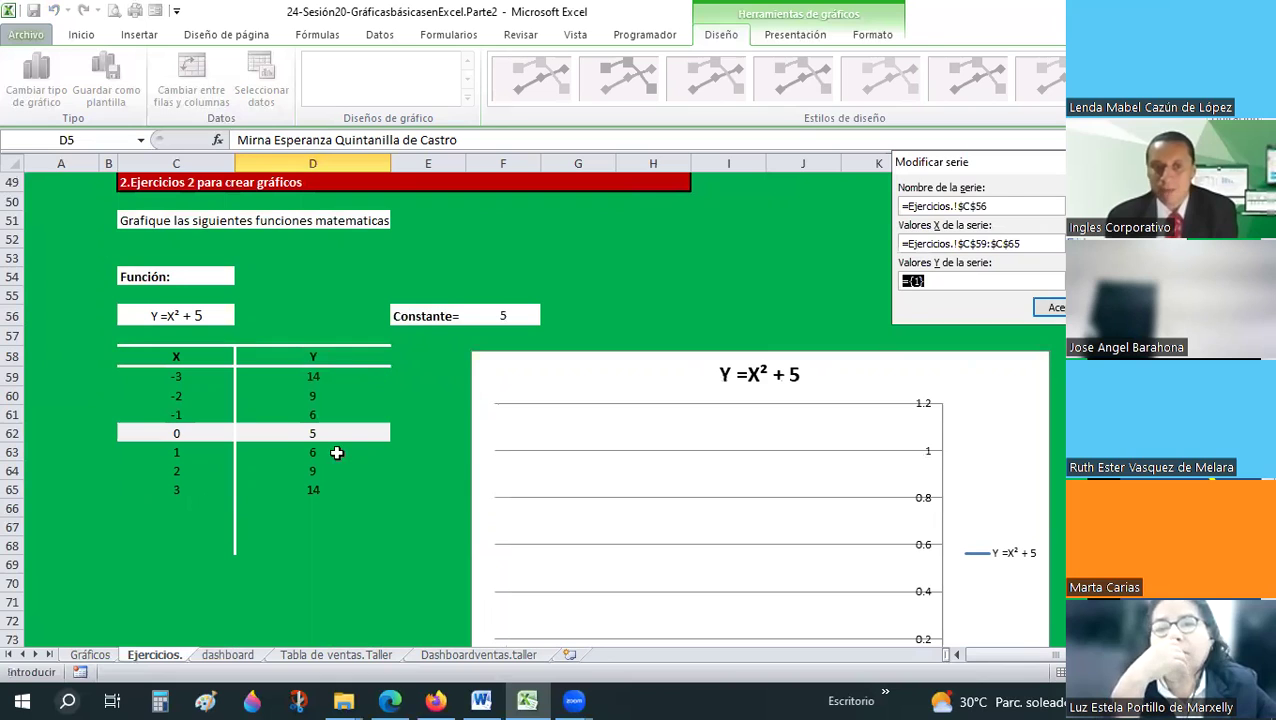
{"action": "left_click_drag", "start_coordinate": [313, 376], "coordinate": [342, 490]}
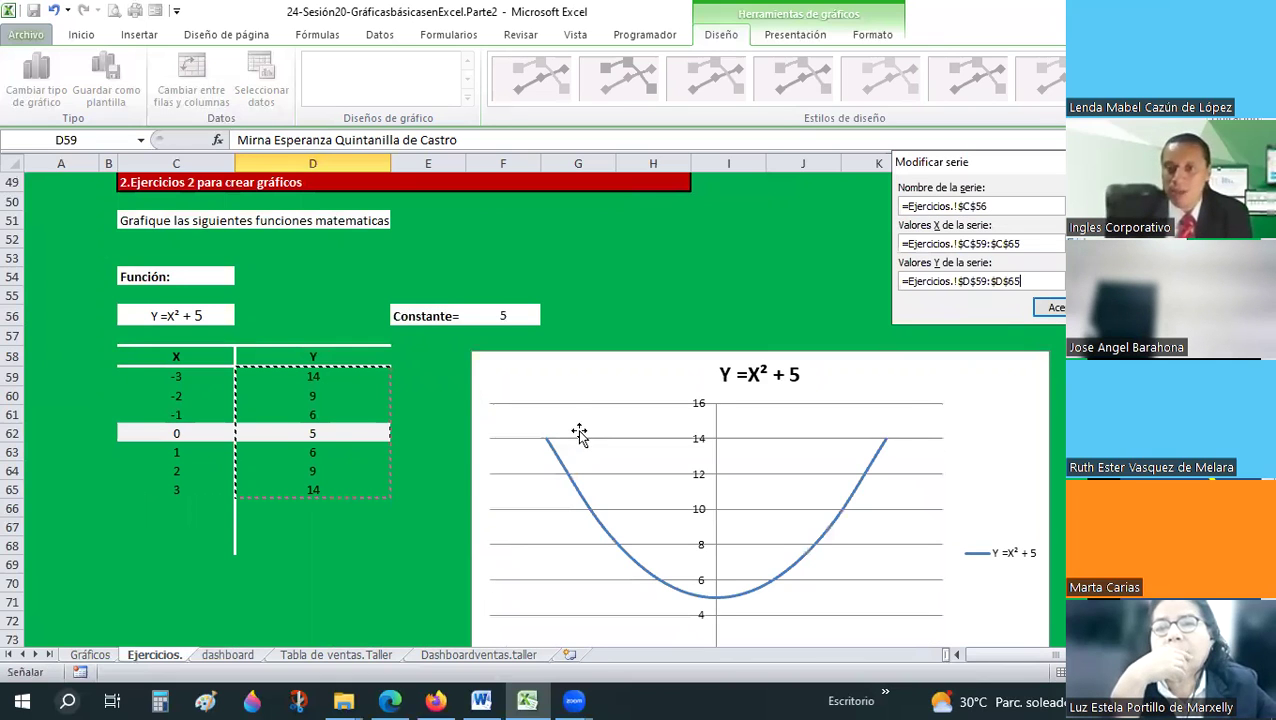
{"action": "scroll", "coordinate": [564, 365], "scroll_direction": "down", "scroll_amount": 2}
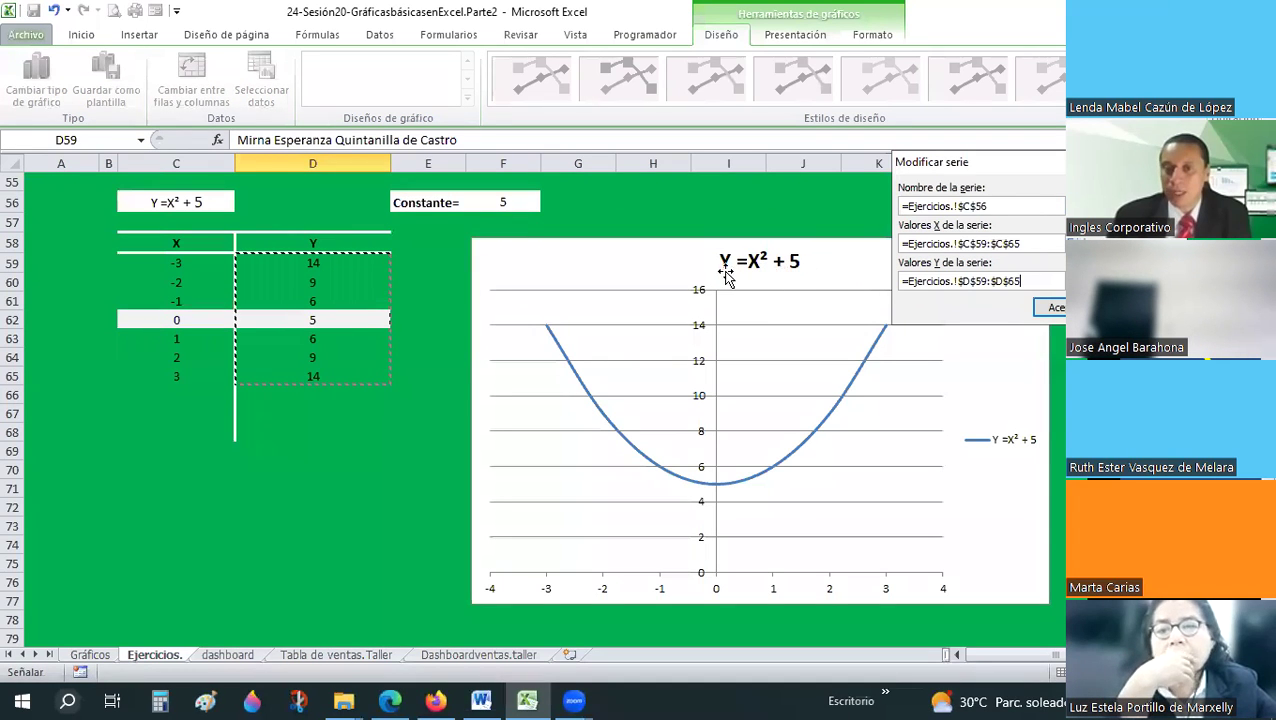
{"action": "left_click", "coordinate": [1050, 307]}
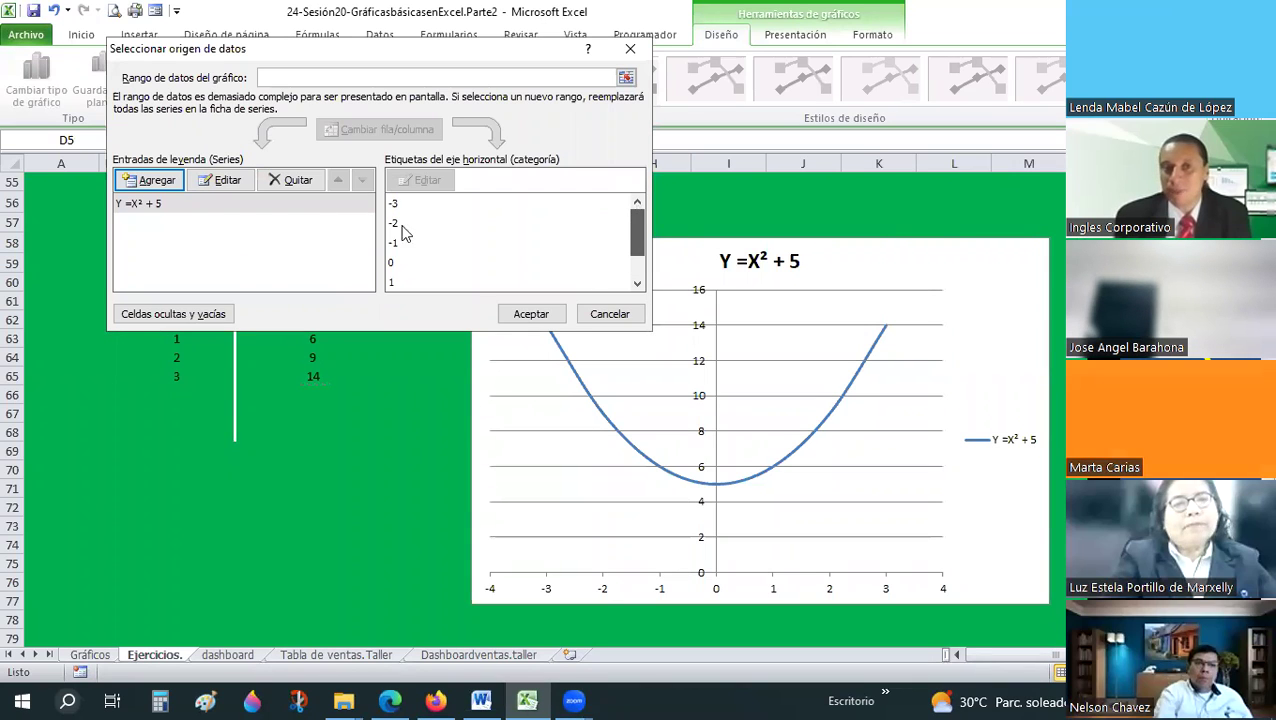
{"action": "scroll", "coordinate": [405, 233], "scroll_direction": "down", "scroll_amount": 1}
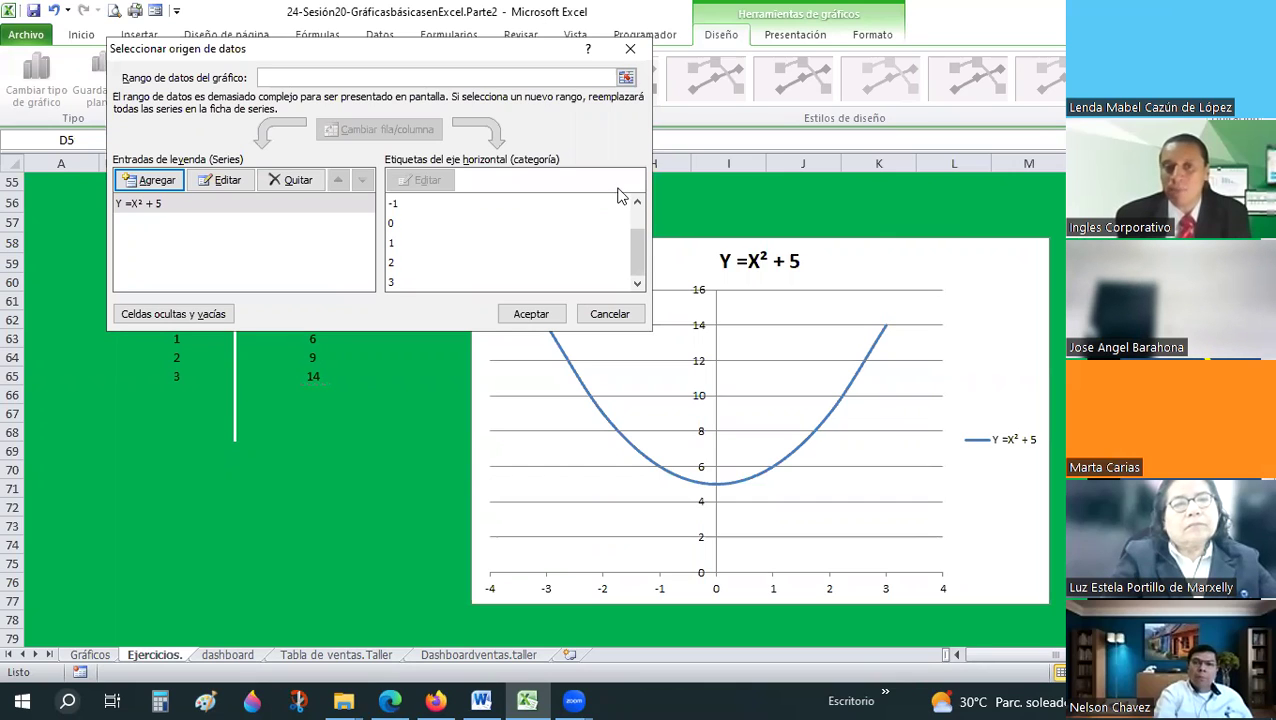
{"action": "scroll", "coordinate": [531, 318], "scroll_direction": "up", "scroll_amount": 1}
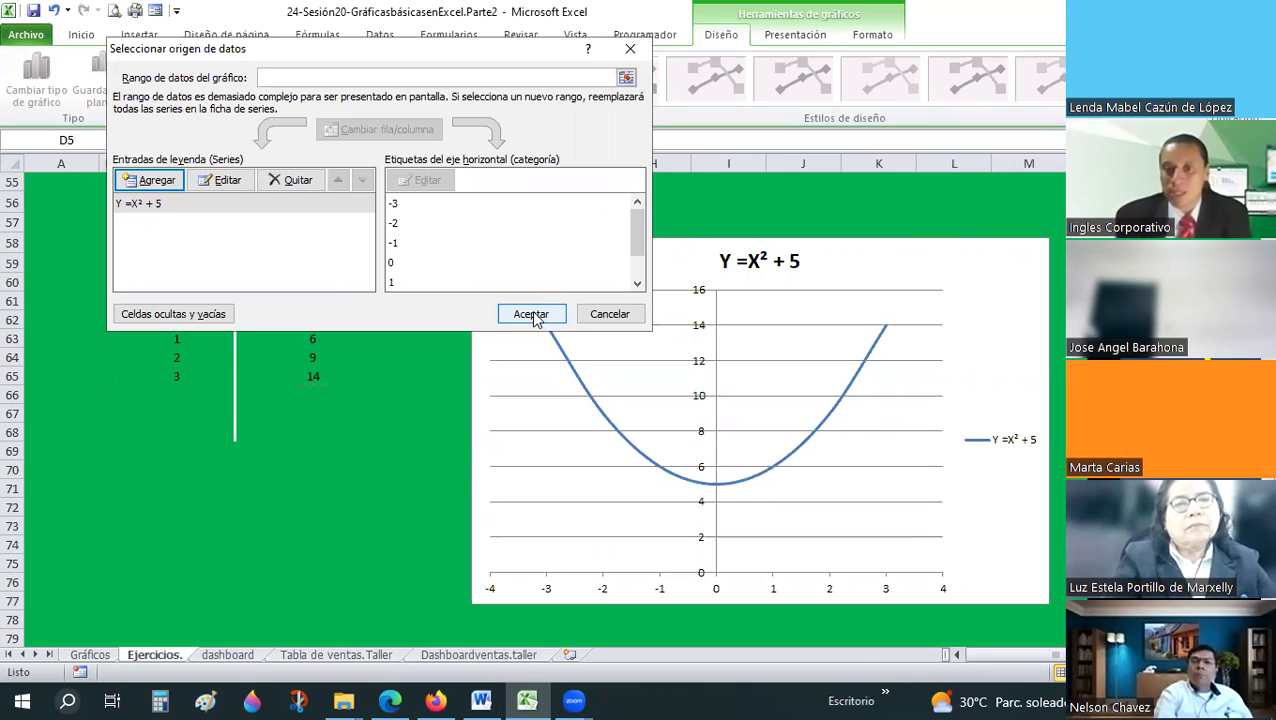
{"action": "left_click", "coordinate": [534, 314]}
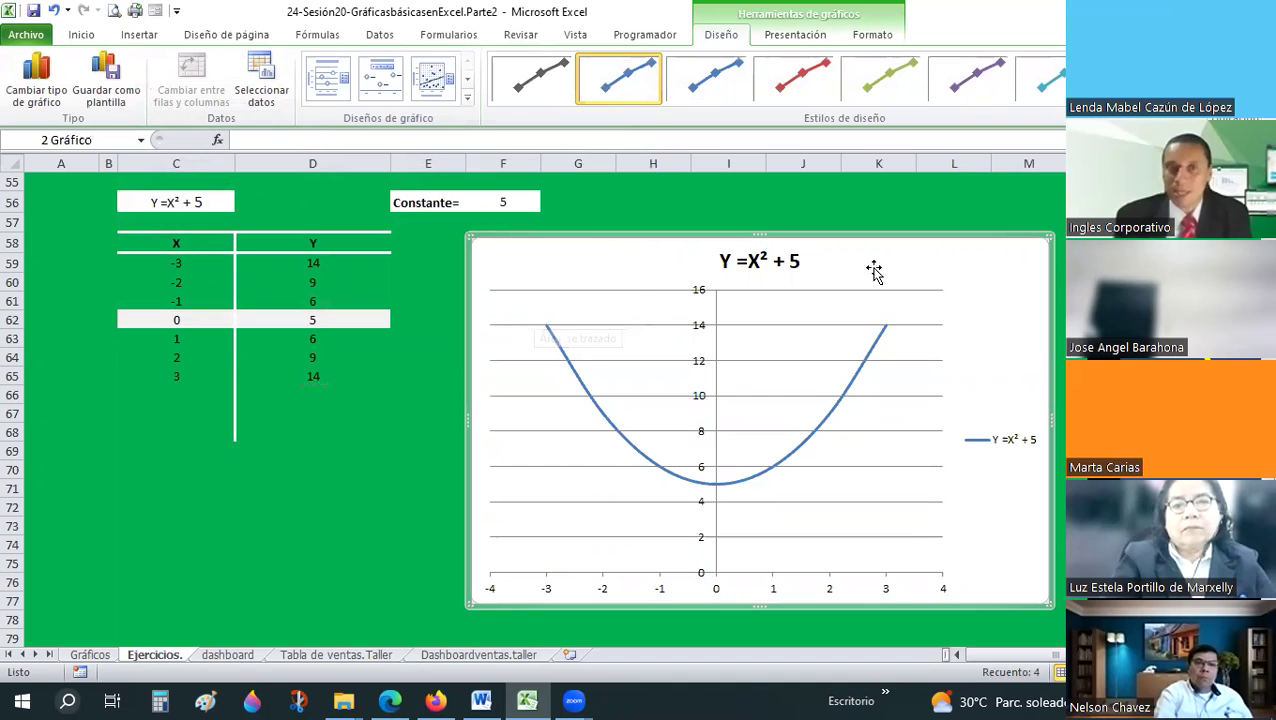
- Apply the chart layout with gridlines and x;y point labels to the parabola chart
{"action": "left_click", "coordinate": [467, 101]}
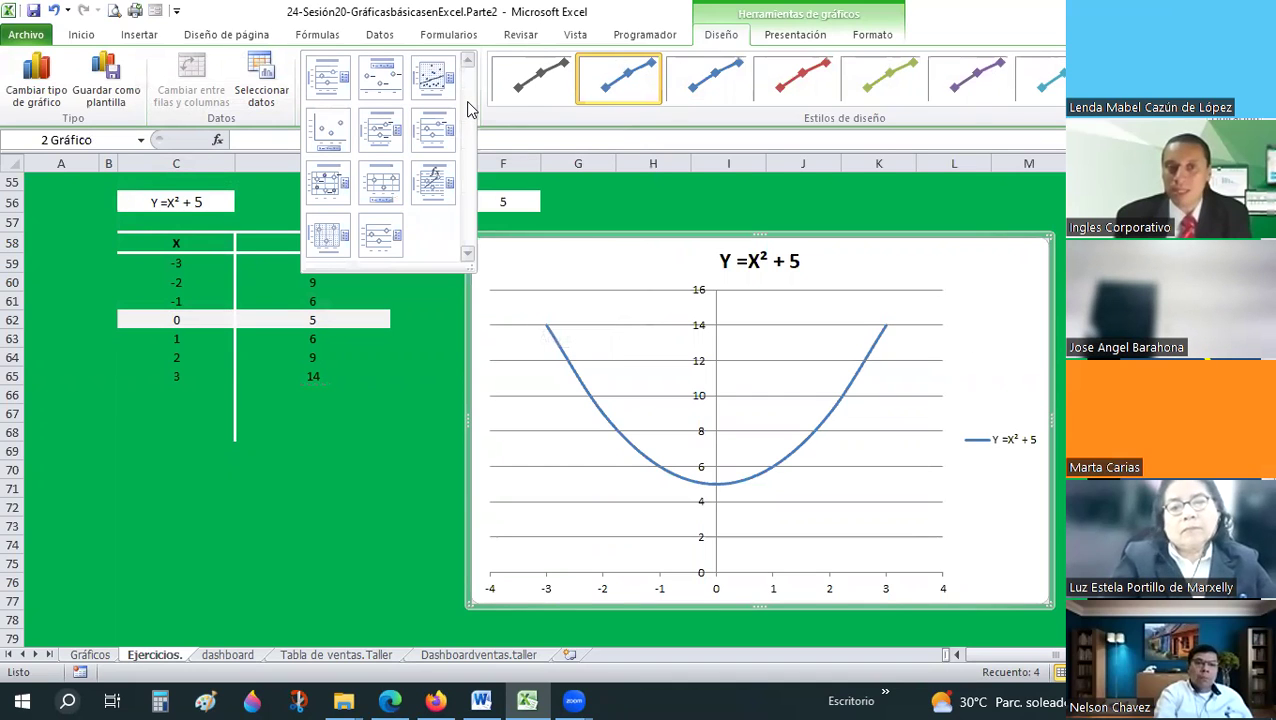
{"action": "left_click", "coordinate": [321, 128]}
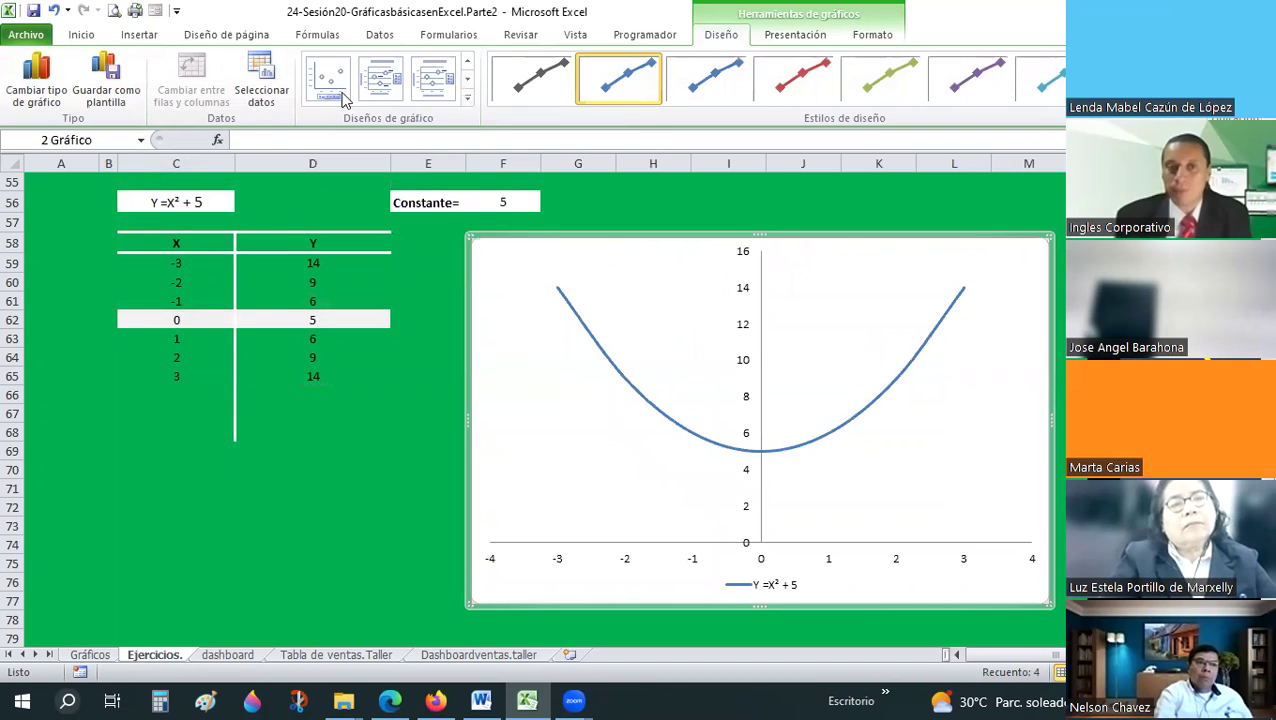
{"action": "left_click", "coordinate": [343, 98]}
{"action": "left_click", "coordinate": [341, 93]}
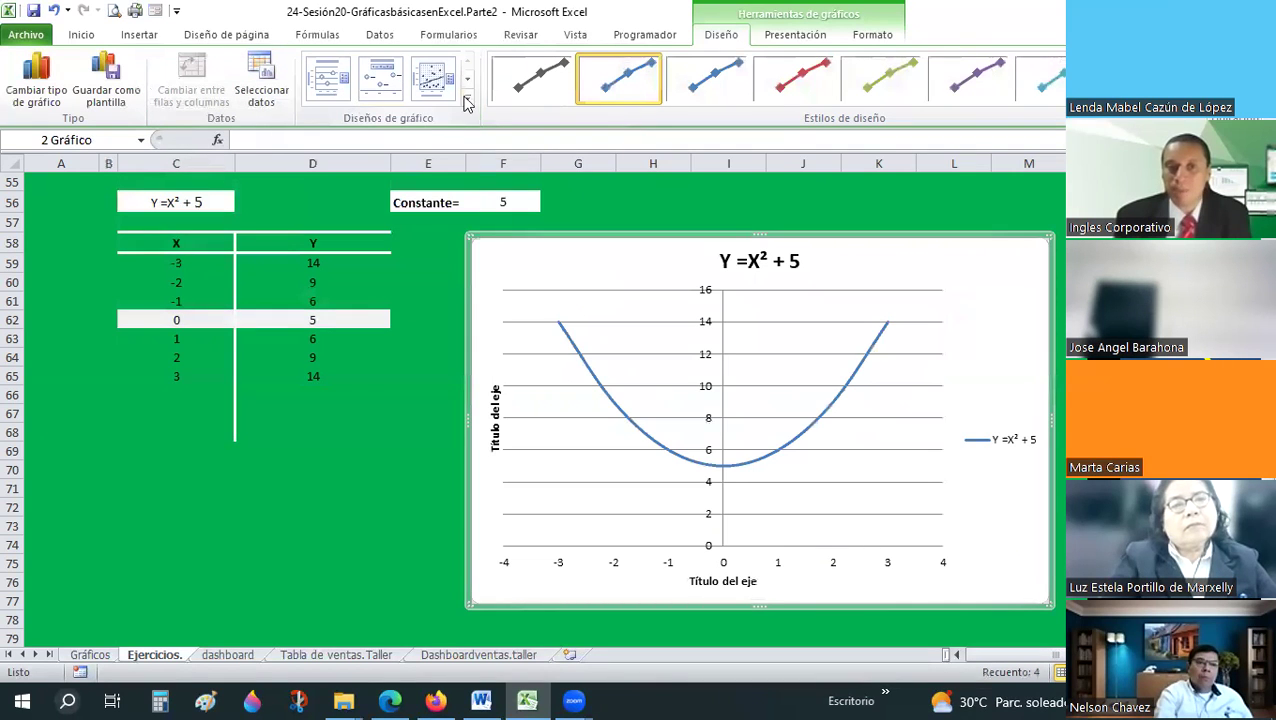
{"action": "left_click", "coordinate": [397, 93]}
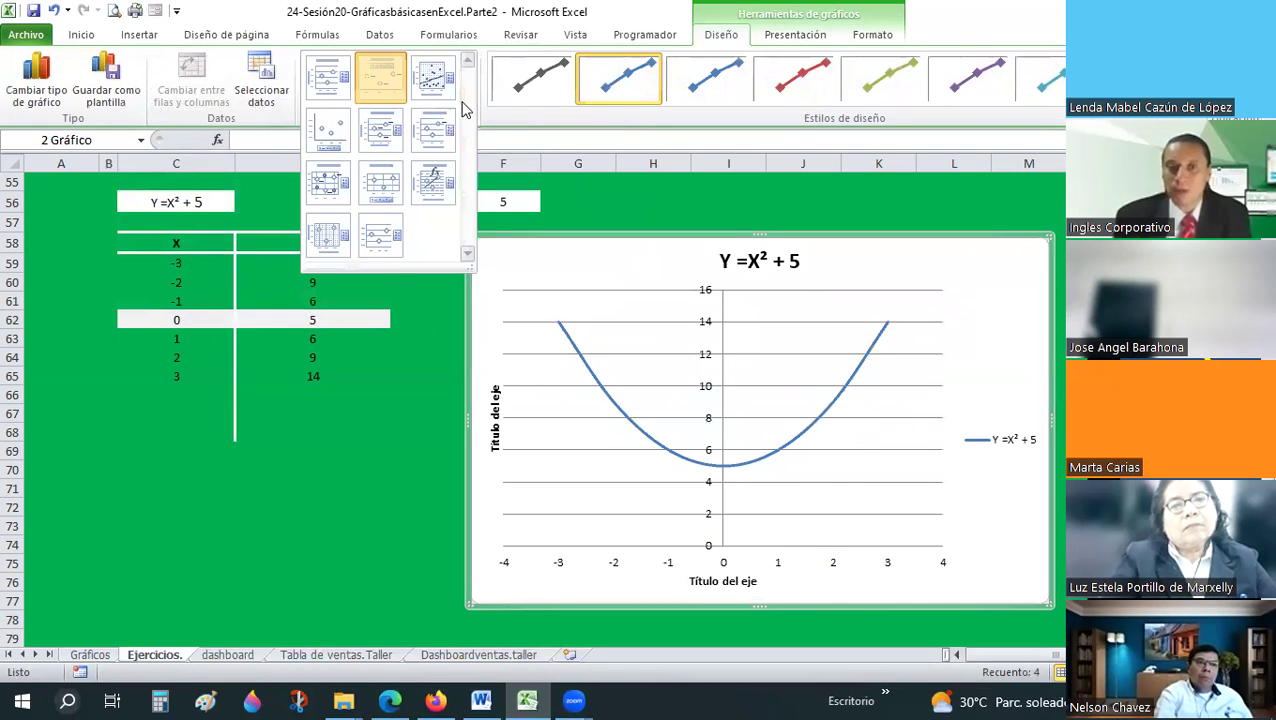
{"action": "left_click", "coordinate": [433, 128]}
{"action": "left_click", "coordinate": [467, 97]}
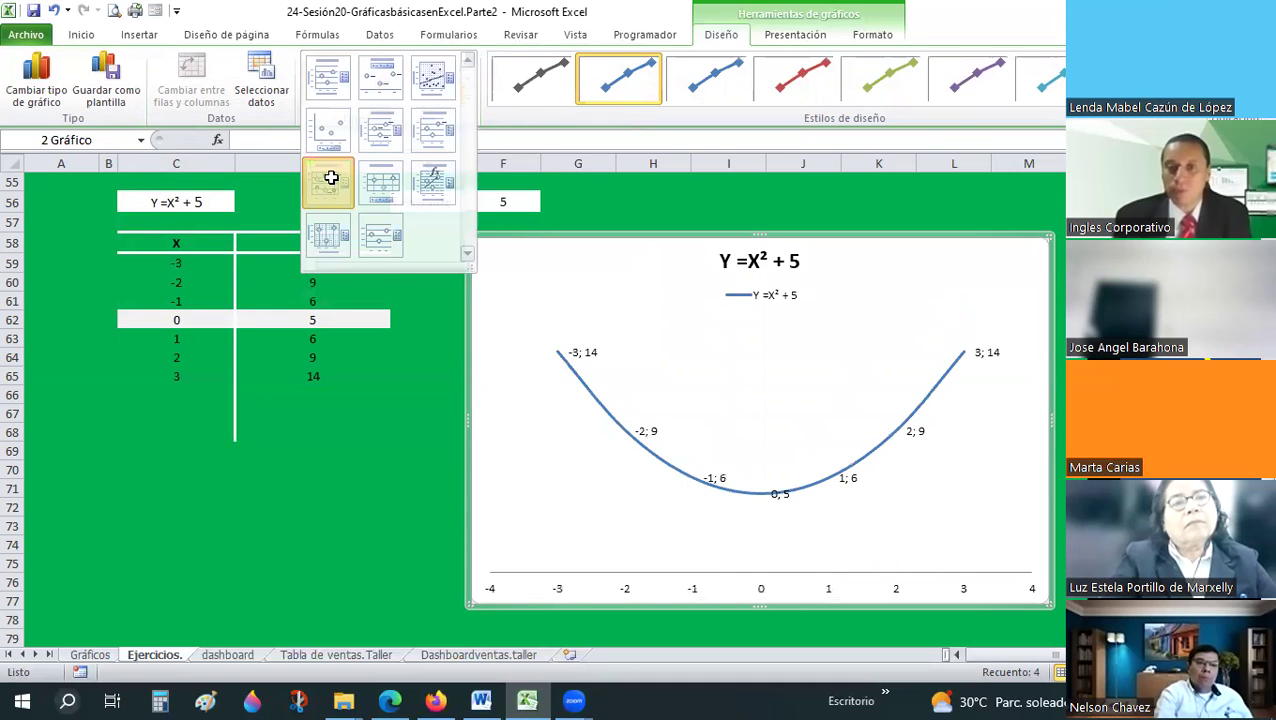
{"action": "left_click", "coordinate": [331, 177]}
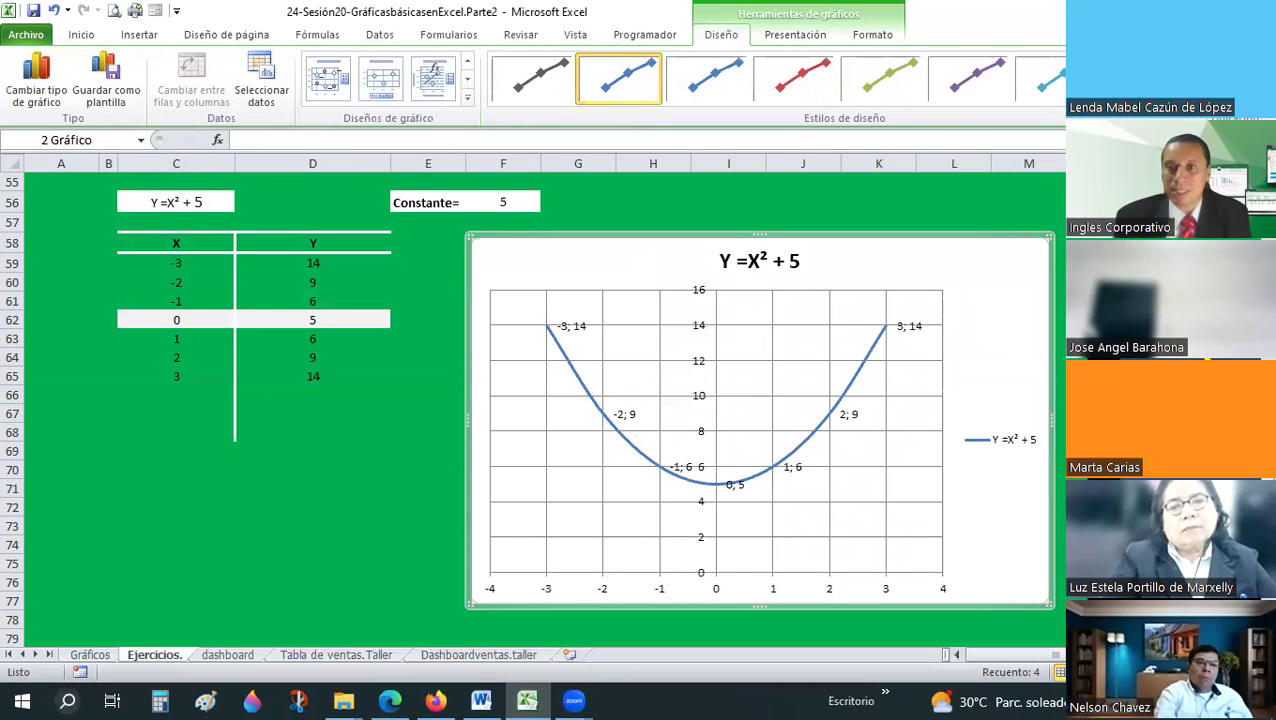
- Apply the black-background, red-curve chart style
{"action": "left_click", "coordinate": [1196, 97]}
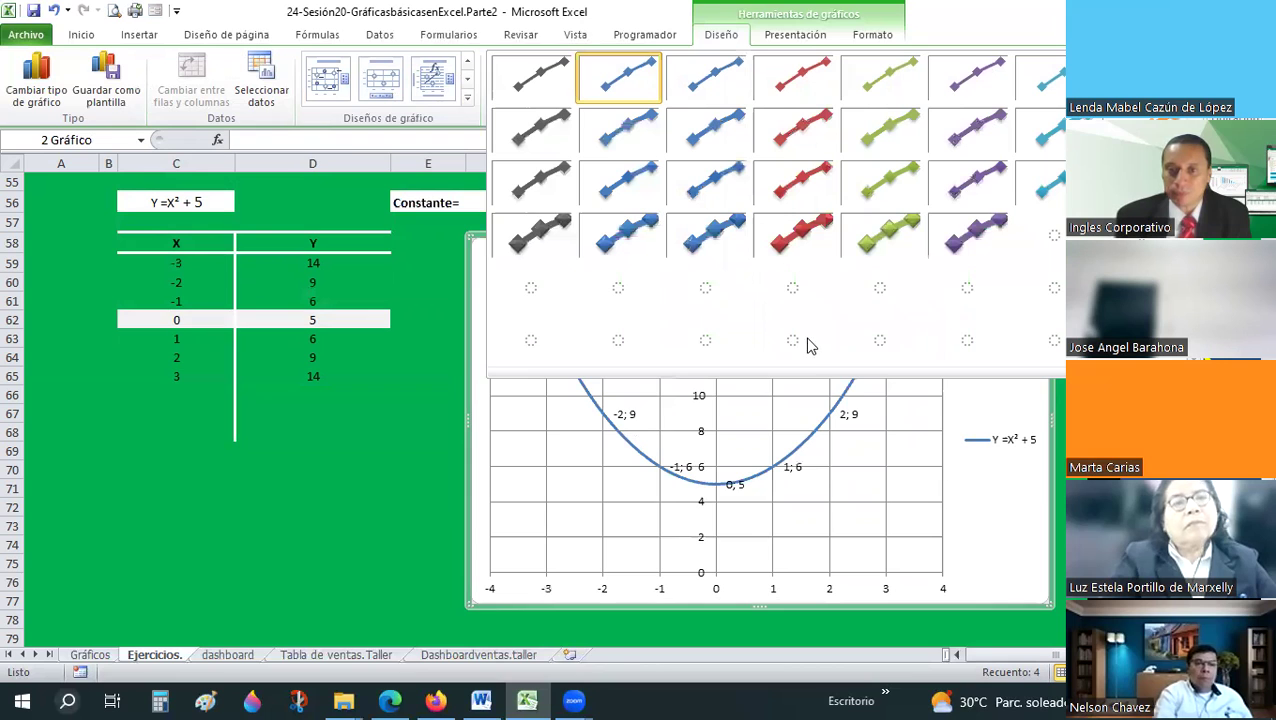
{"action": "left_click", "coordinate": [806, 341]}
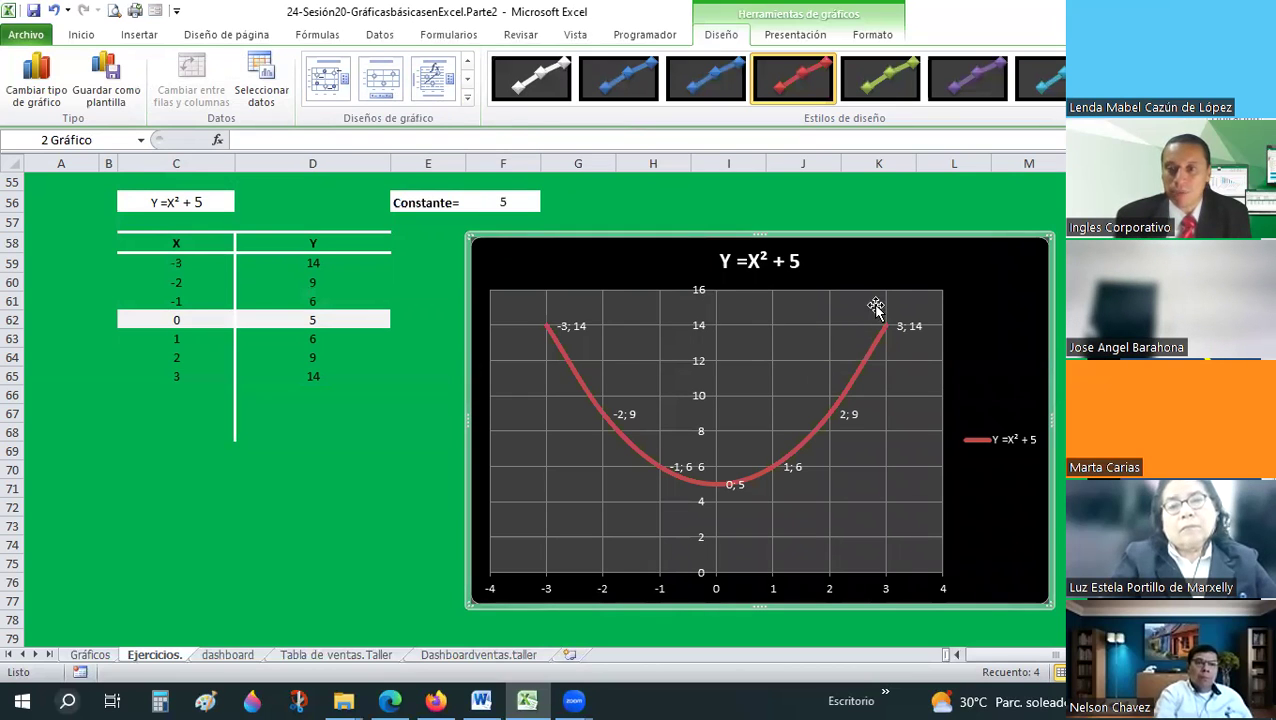
{"action": "scroll", "coordinate": [877, 305], "scroll_direction": "down", "scroll_amount": 1}
{"action": "mouse_move", "coordinate": [1003, 661]}
{"action": "left_mouse_down"}
{"action": "mouse_move", "coordinate": [1050, 662]}
{"action": "mouse_move", "coordinate": [1035, 662]}
{"action": "left_mouse_up"}
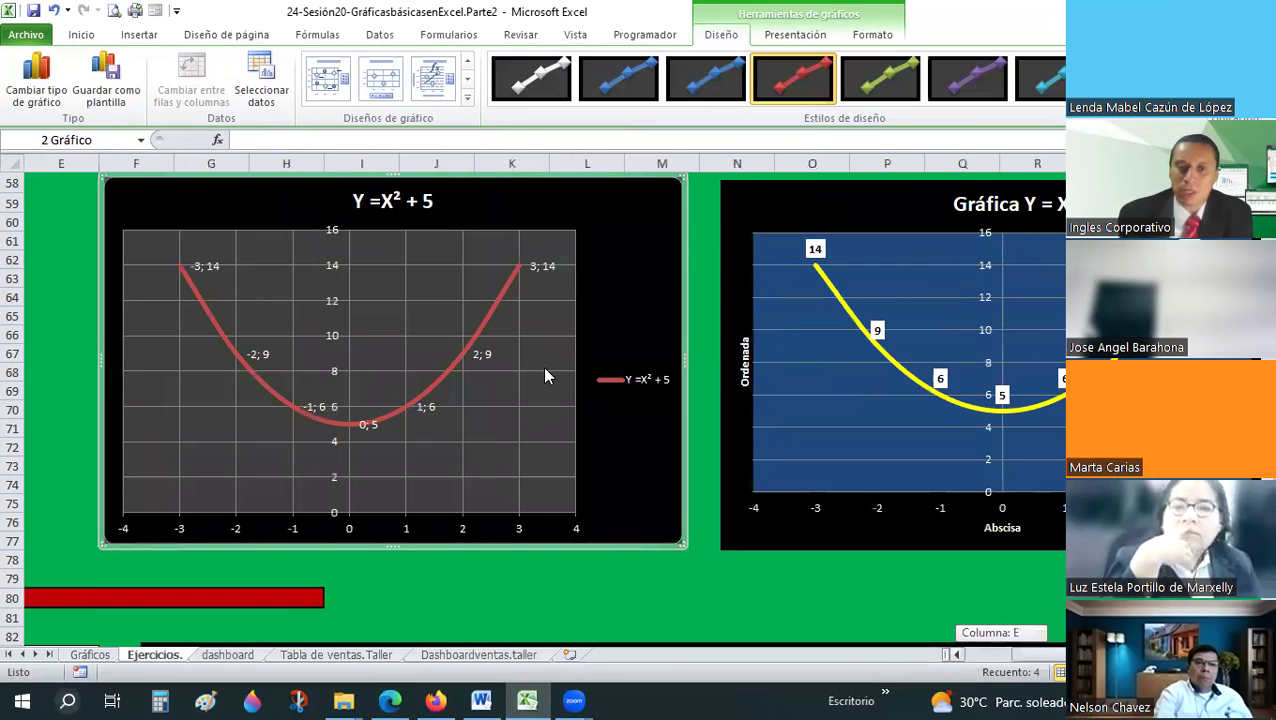
{"action": "left_click", "coordinate": [567, 341]}
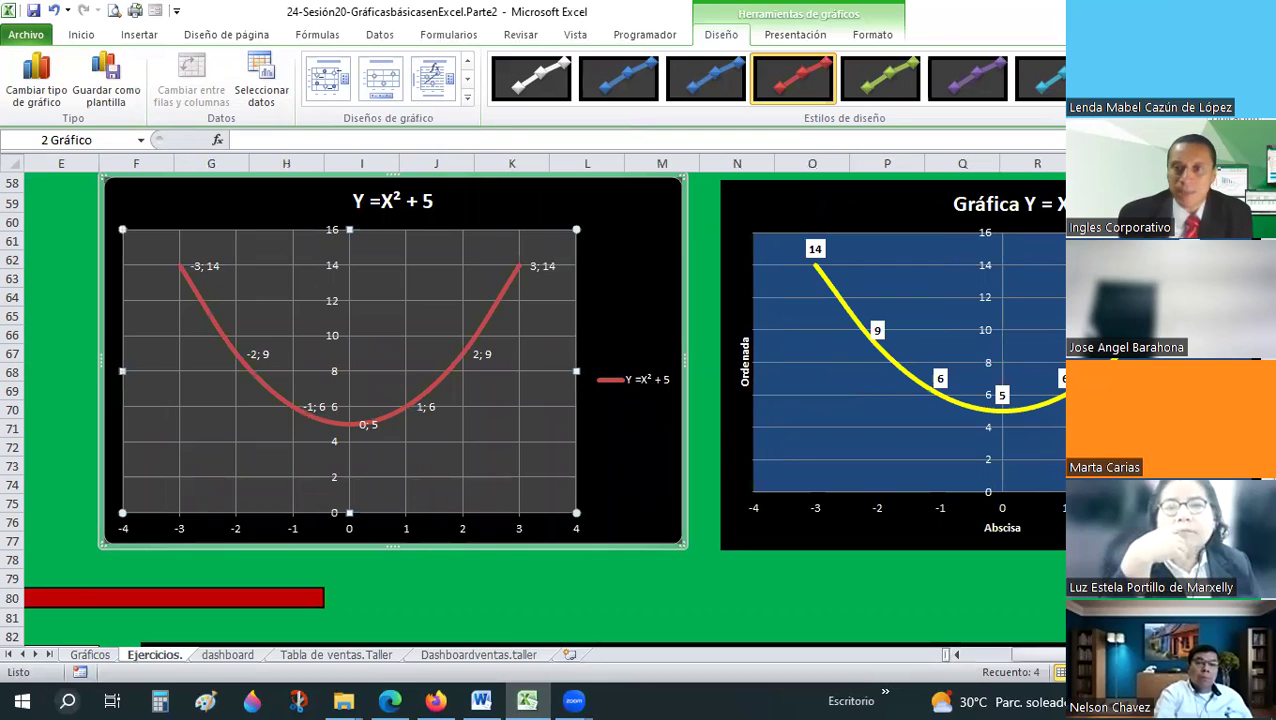
{"action": "scroll", "coordinate": [871, 33], "scroll_direction": "down", "scroll_amount": 1}
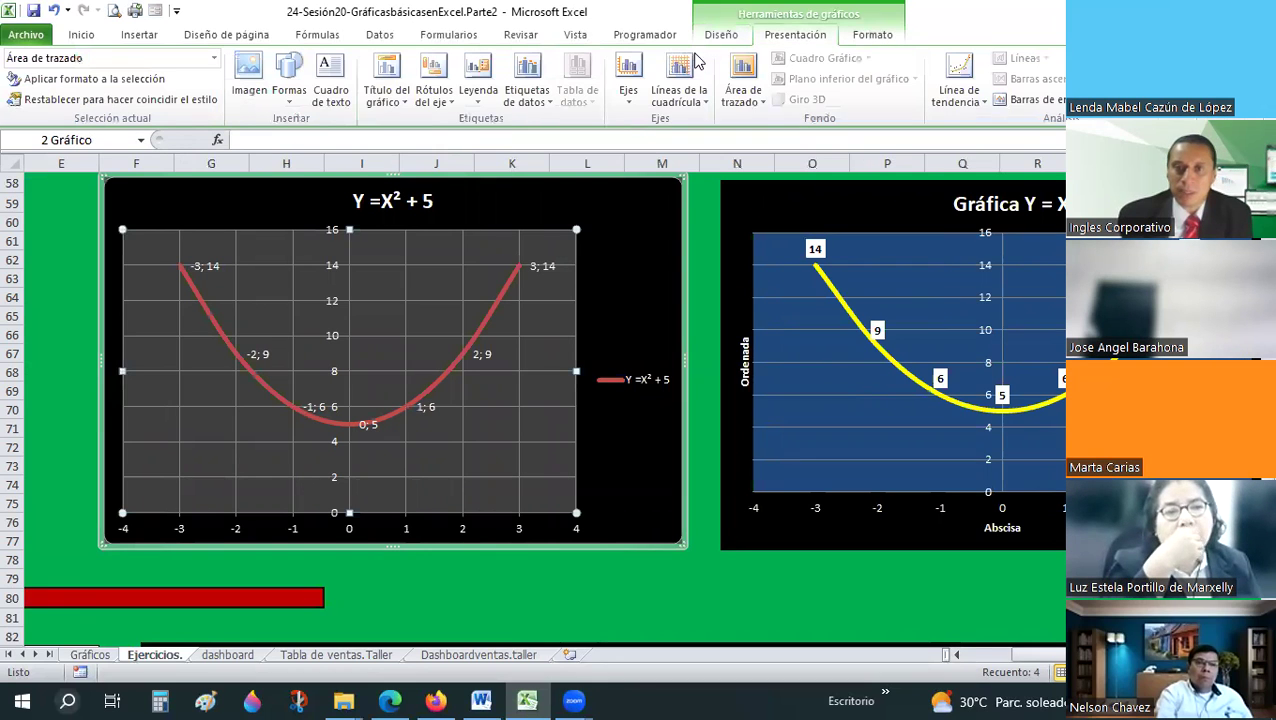
{"action": "scroll", "coordinate": [690, 60], "scroll_direction": "down", "scroll_amount": 1}
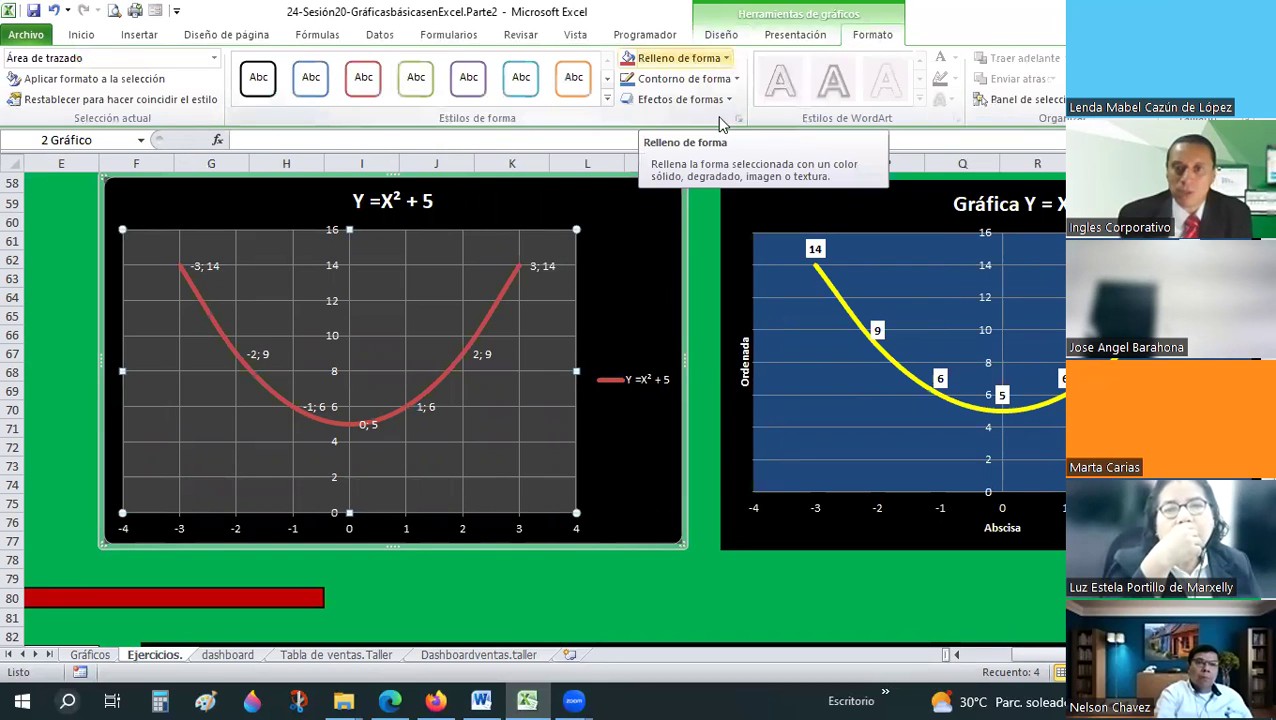
{"action": "left_click", "coordinate": [729, 58]}
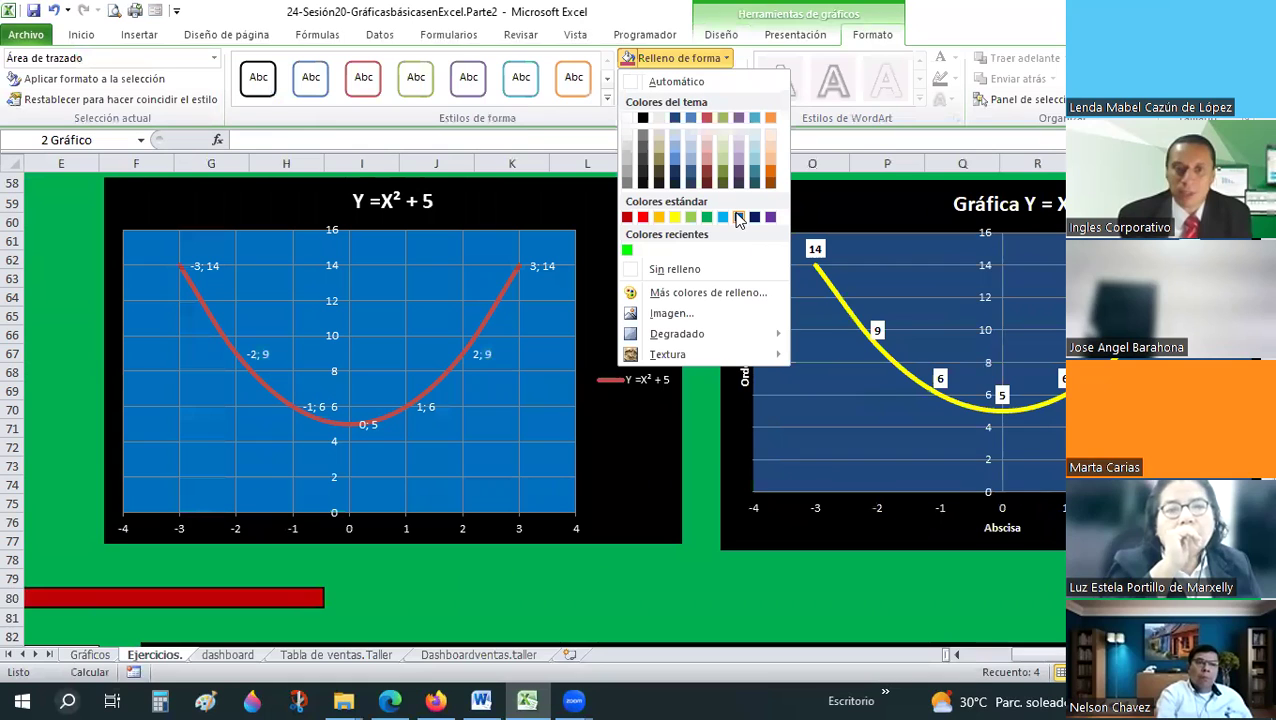
{"action": "left_click", "coordinate": [605, 218]}
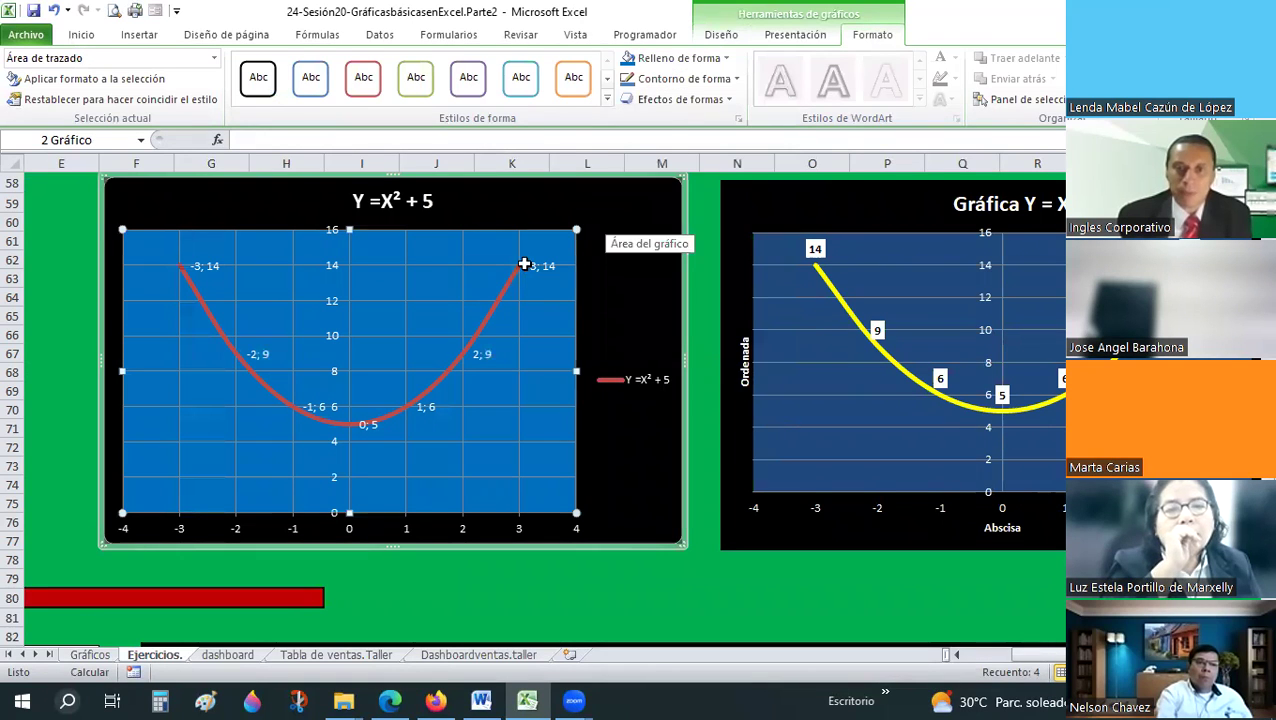
{"action": "left_click", "coordinate": [524, 264]}
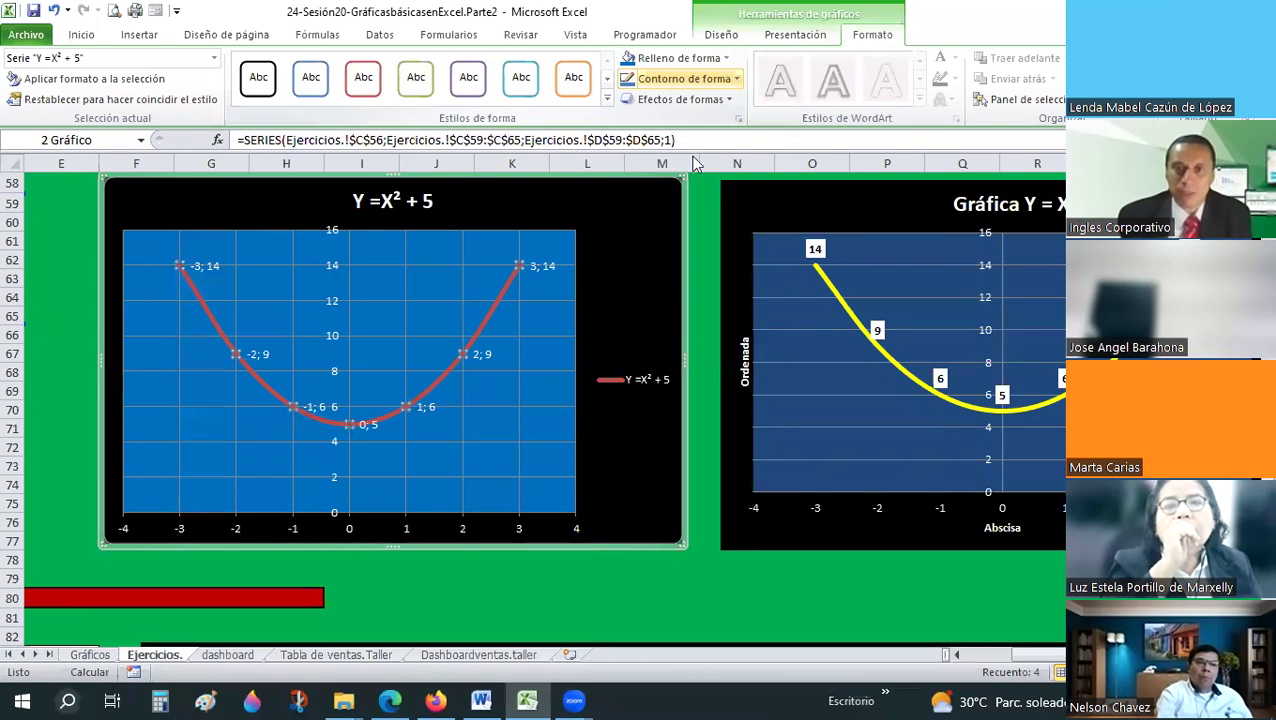
{"action": "left_click", "coordinate": [679, 58]}
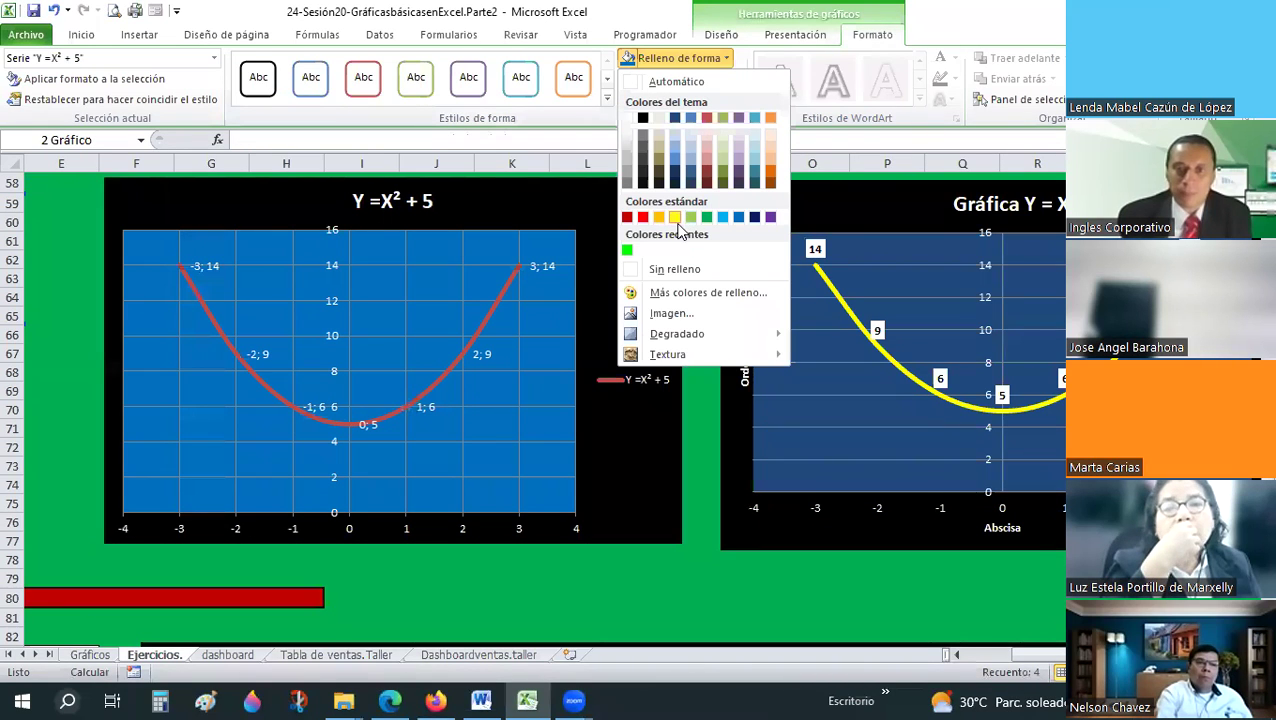
{"action": "left_click", "coordinate": [652, 82]}
{"action": "left_click", "coordinate": [721, 60]}
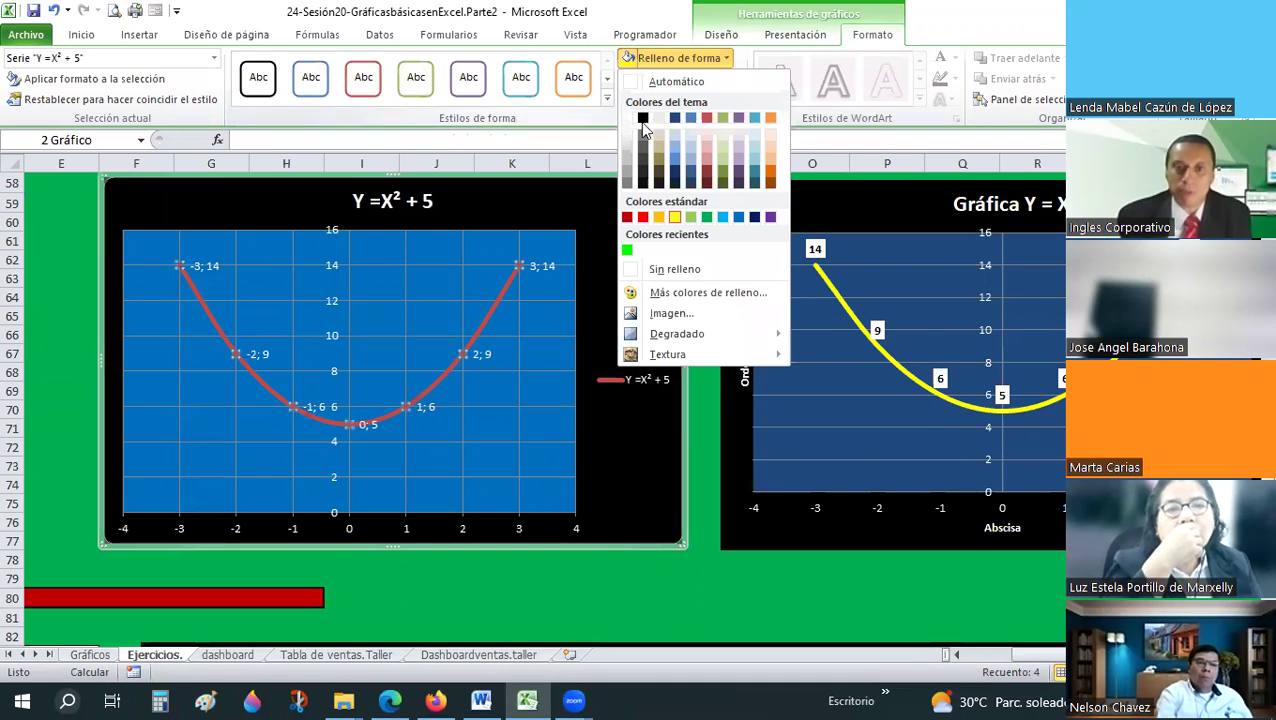
{"action": "left_click", "coordinate": [622, 211]}
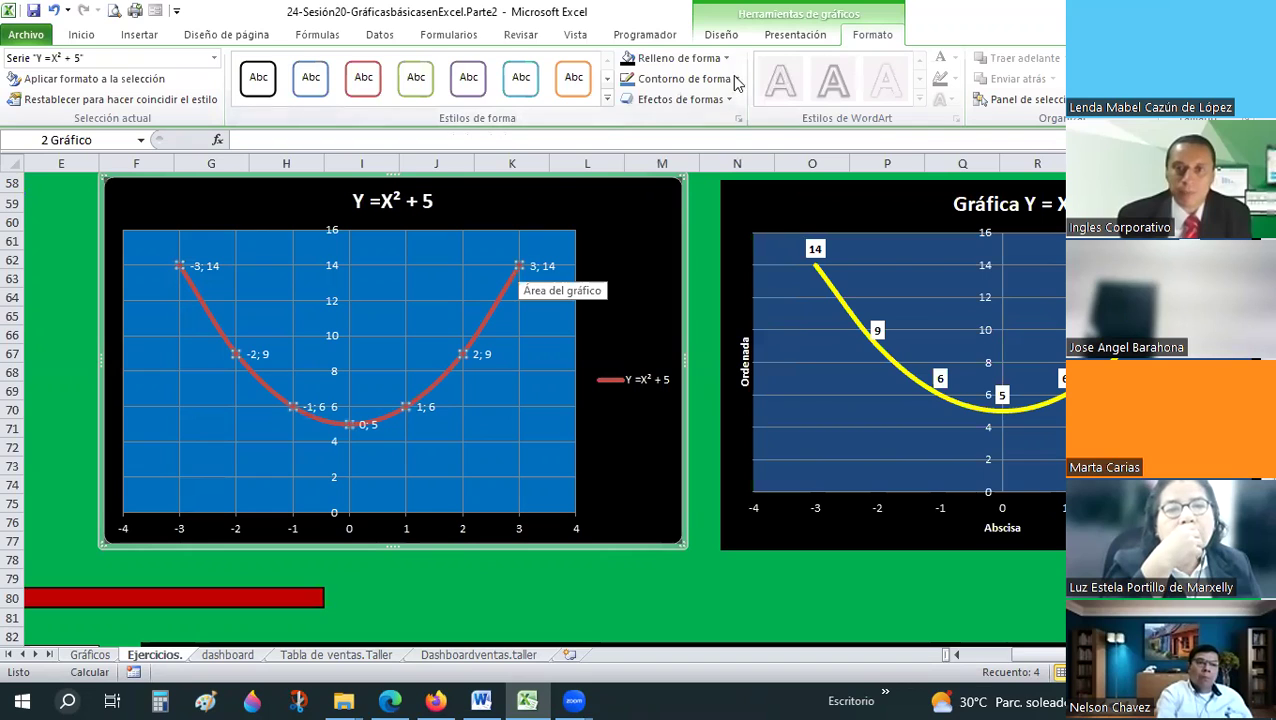
{"action": "mouse_move", "coordinate": [666, 333]}
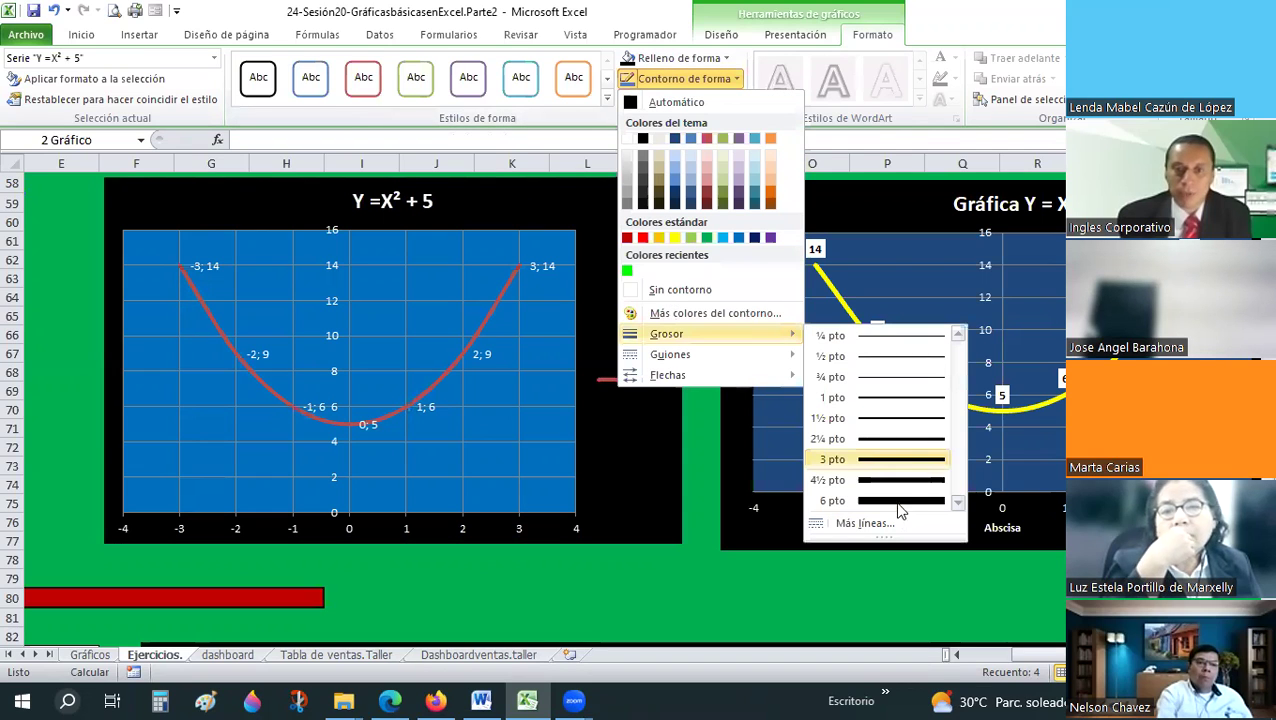
{"action": "left_click", "coordinate": [728, 59]}
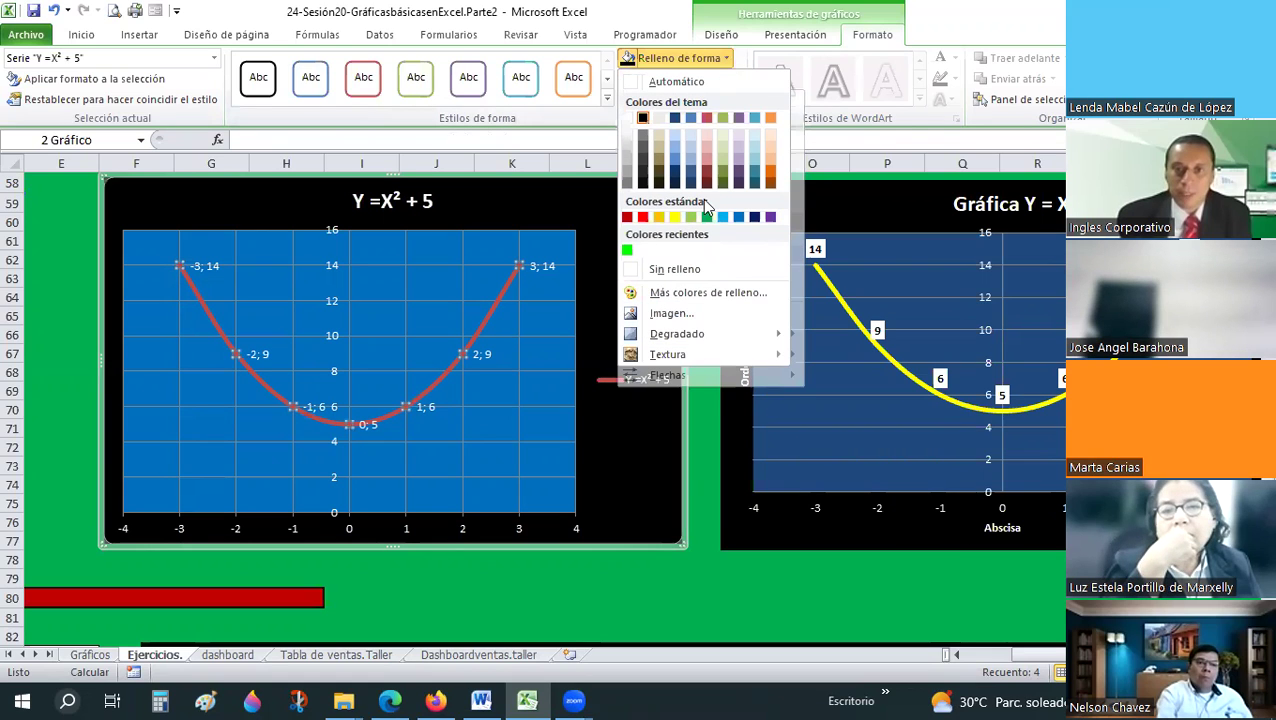
{"action": "left_click", "coordinate": [500, 307]}
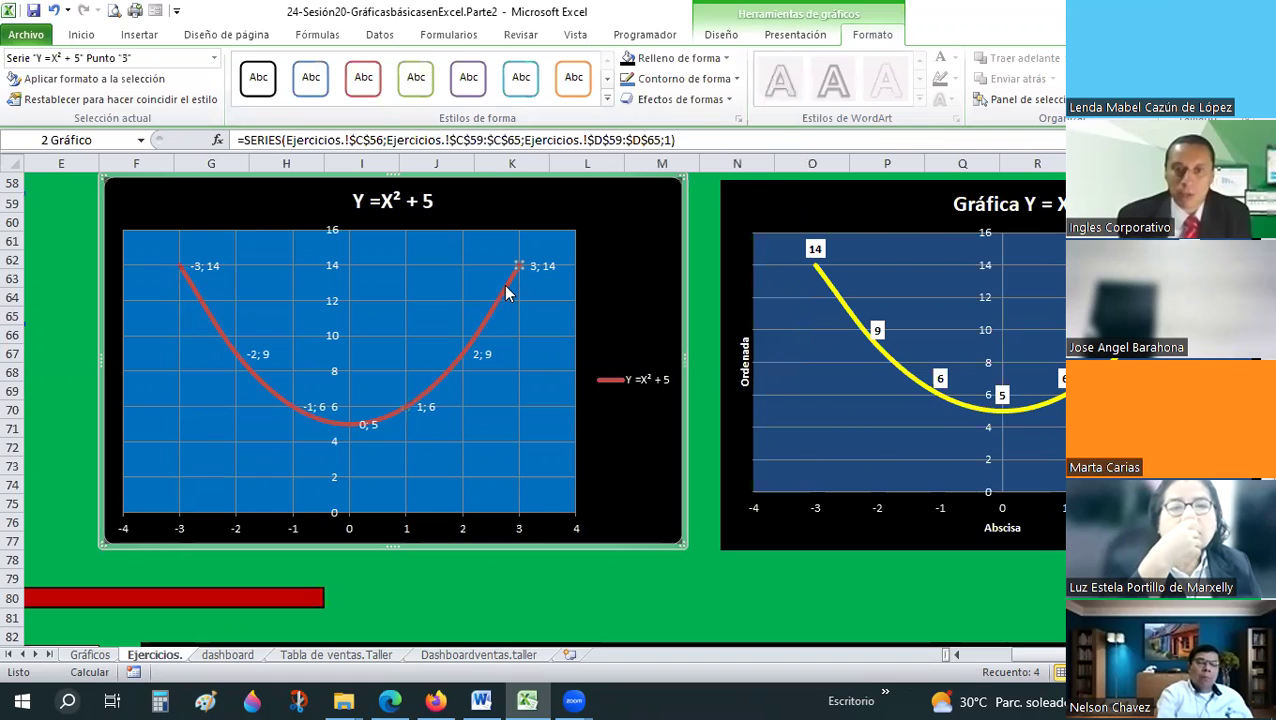
- Select the -2; 9 point and view its fill and line colour choices
{"action": "left_click", "coordinate": [196, 297]}
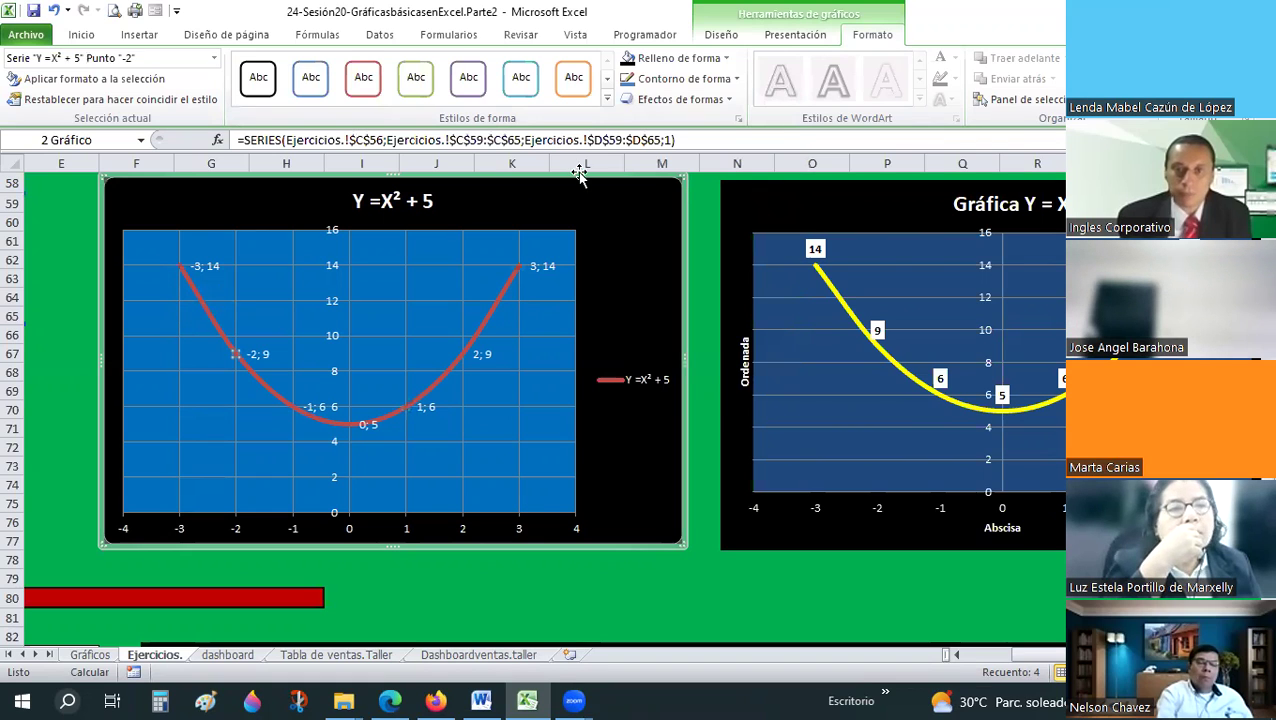
{"action": "left_click", "coordinate": [726, 58]}
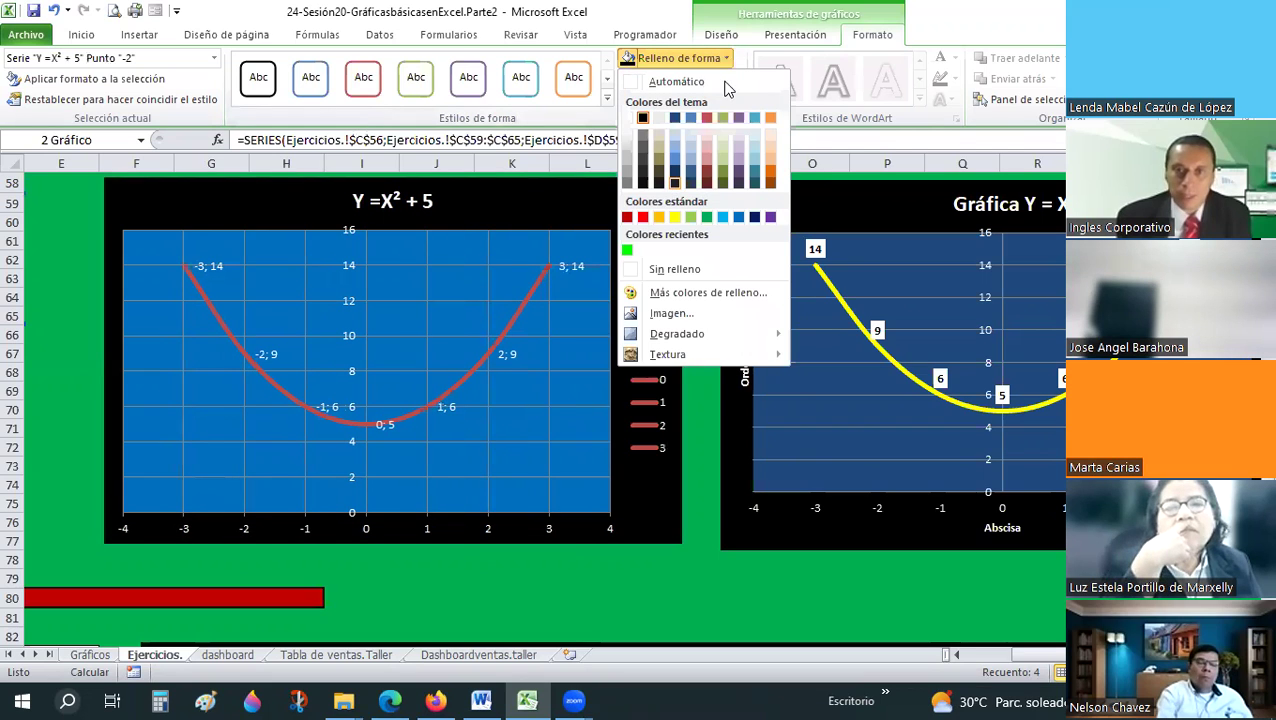
{"action": "left_click", "coordinate": [726, 88]}
{"action": "left_click", "coordinate": [680, 78]}
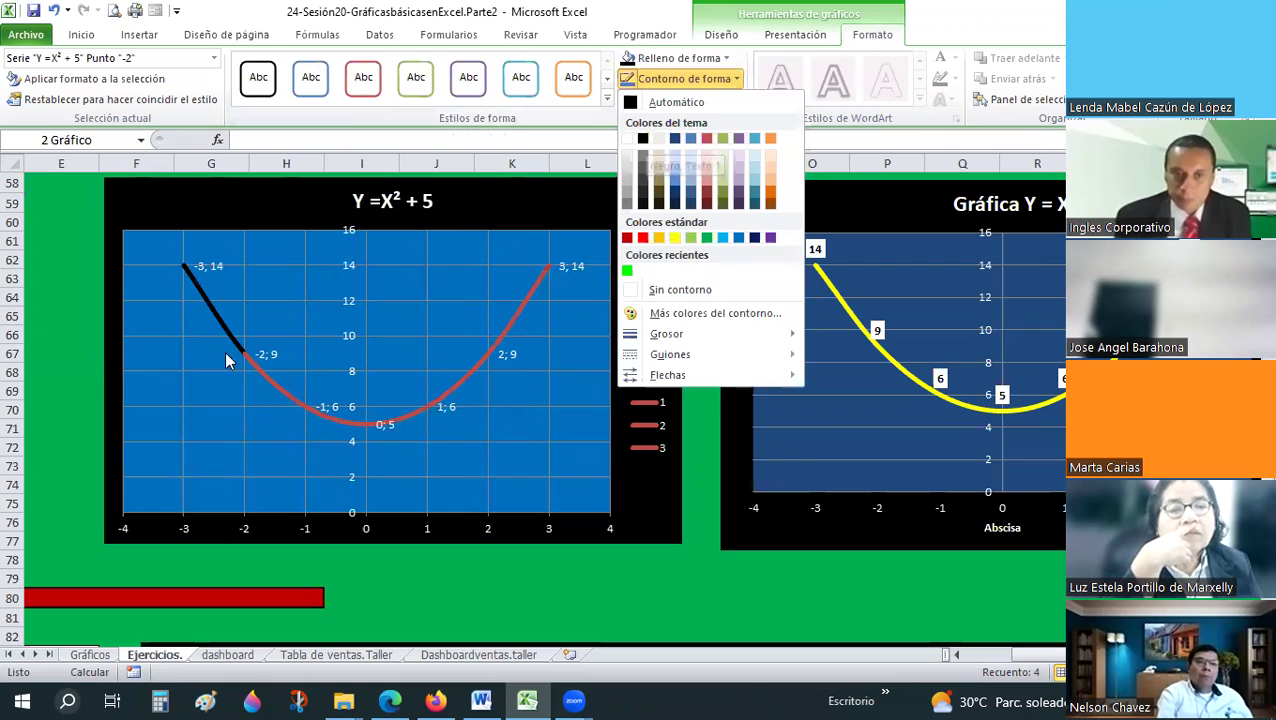
{"action": "left_click", "coordinate": [279, 391]}
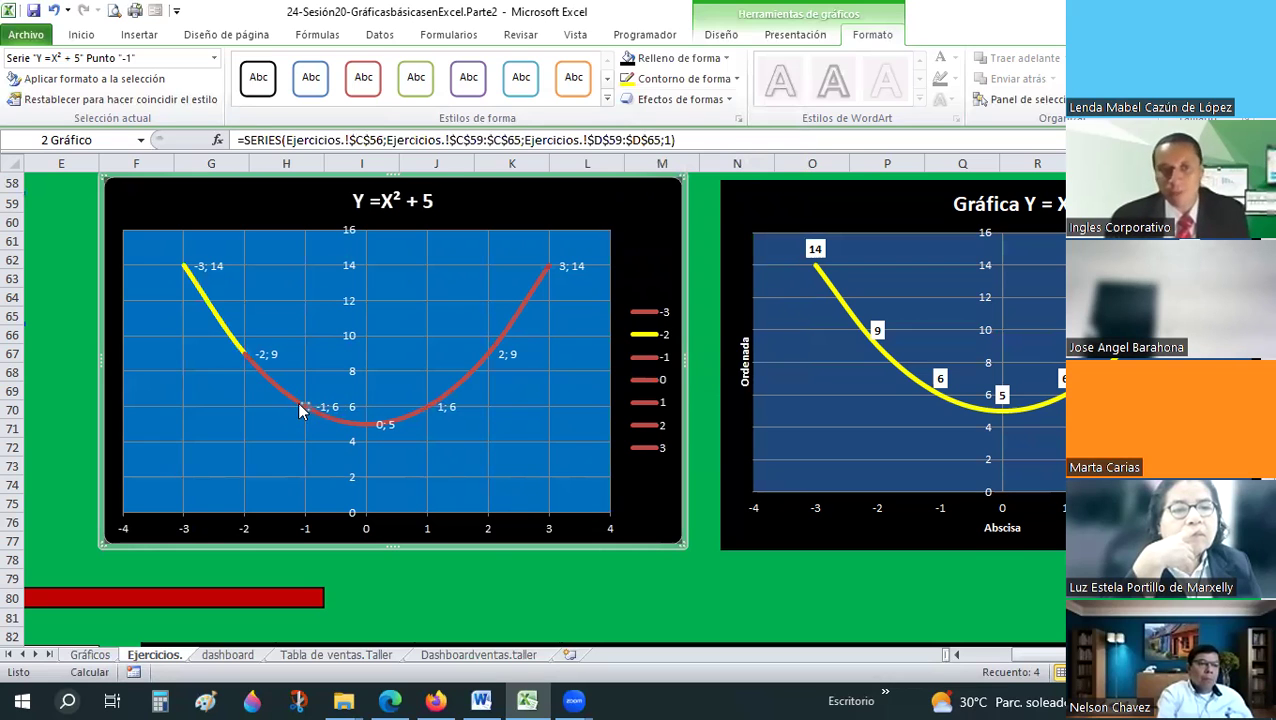
- Step through the points, then select the whole Y = X² + 5 curve and the value axis
{"action": "scroll", "coordinate": [522, 429], "scroll_direction": "up", "scroll_amount": 5}
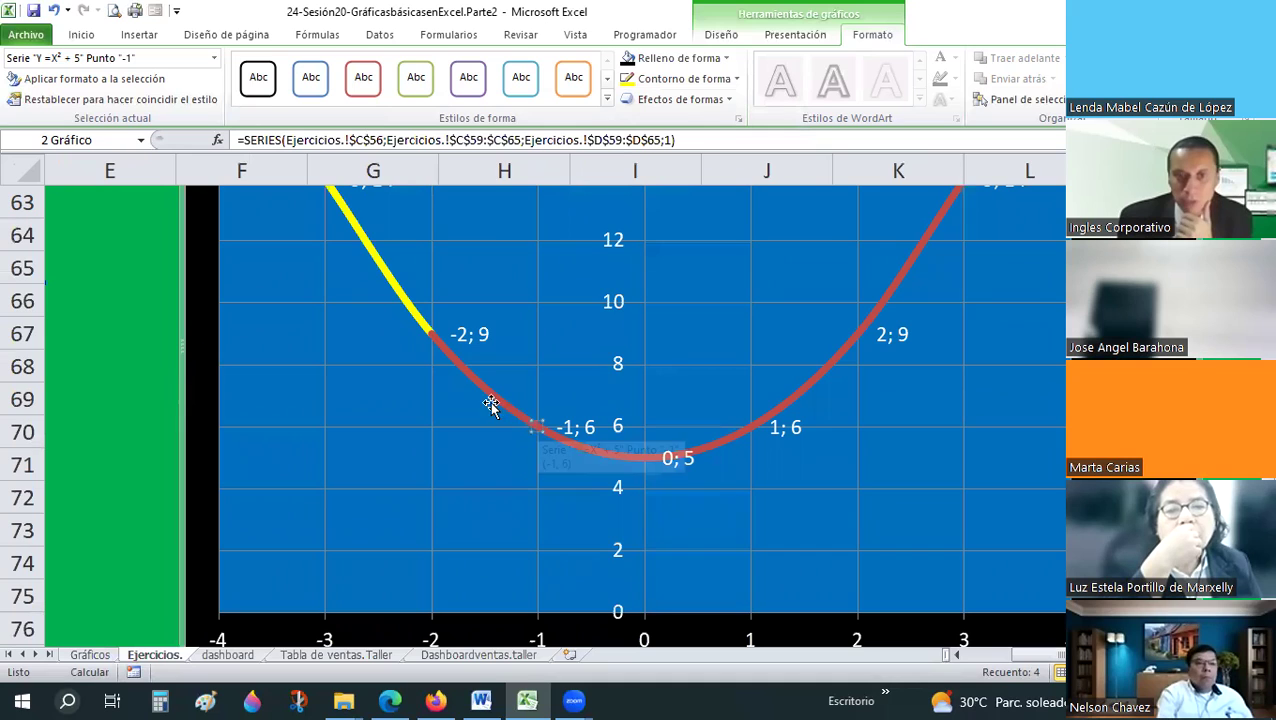
{"action": "scroll", "coordinate": [391, 365], "scroll_direction": "up", "scroll_amount": 1}
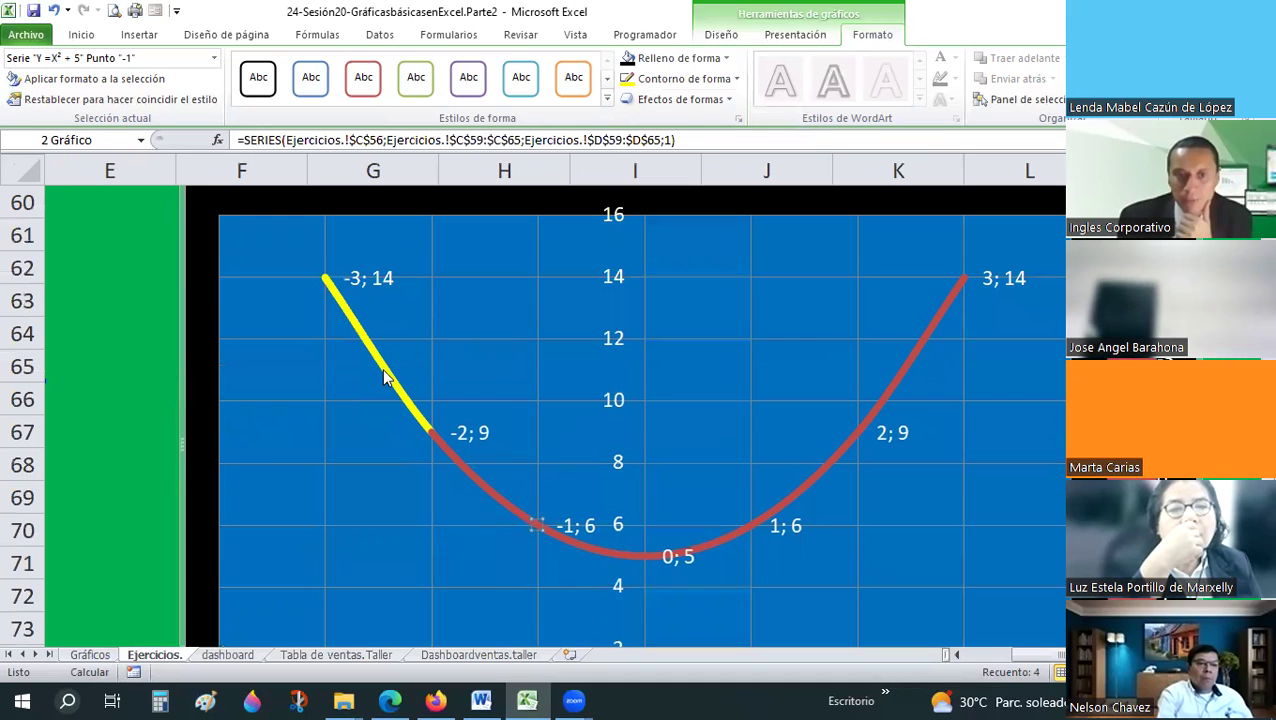
{"action": "left_click", "coordinate": [340, 312]}
{"action": "key", "text": "Left"}
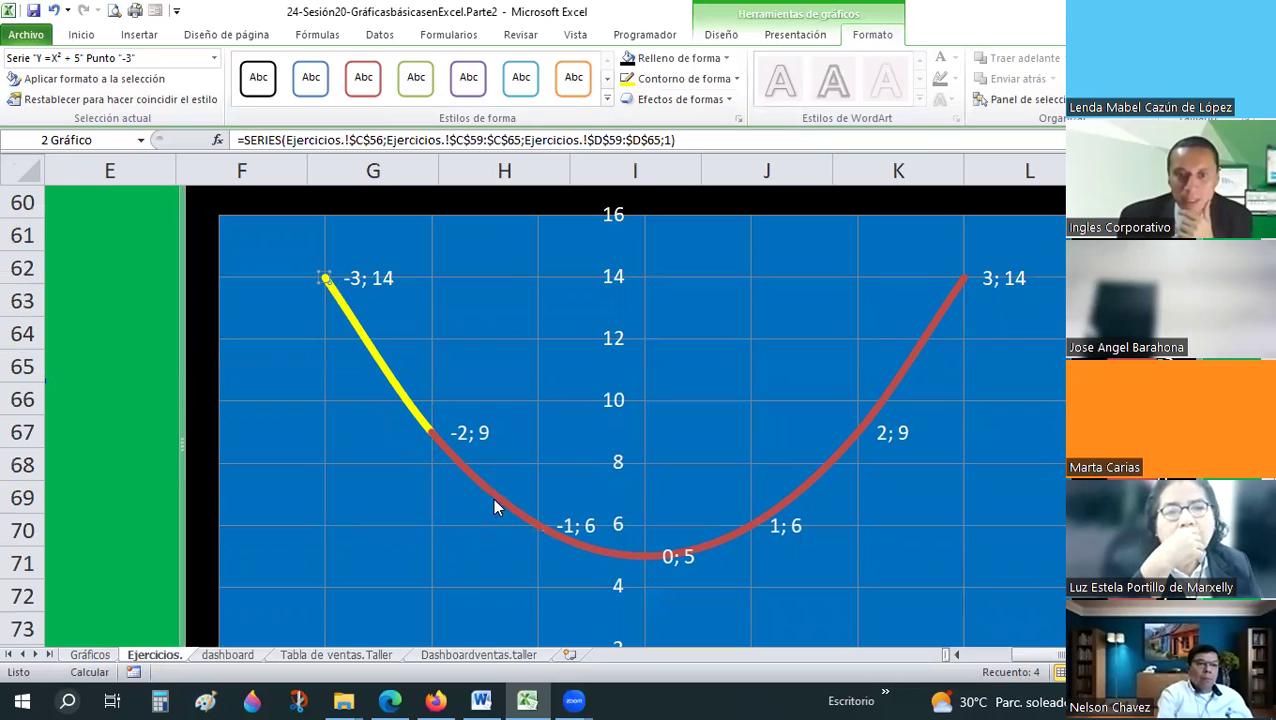
{"action": "key", "text": "Right"}
{"action": "key", "text": "Right"}
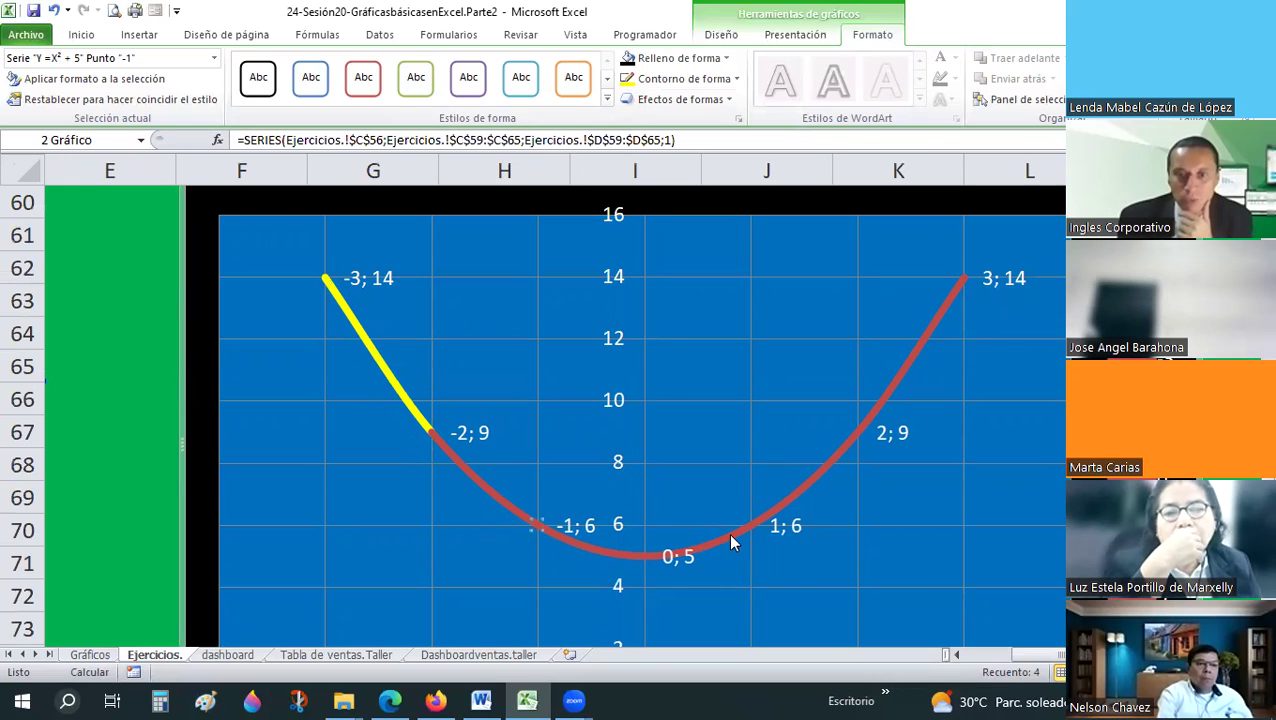
{"action": "left_click", "coordinate": [960, 283]}
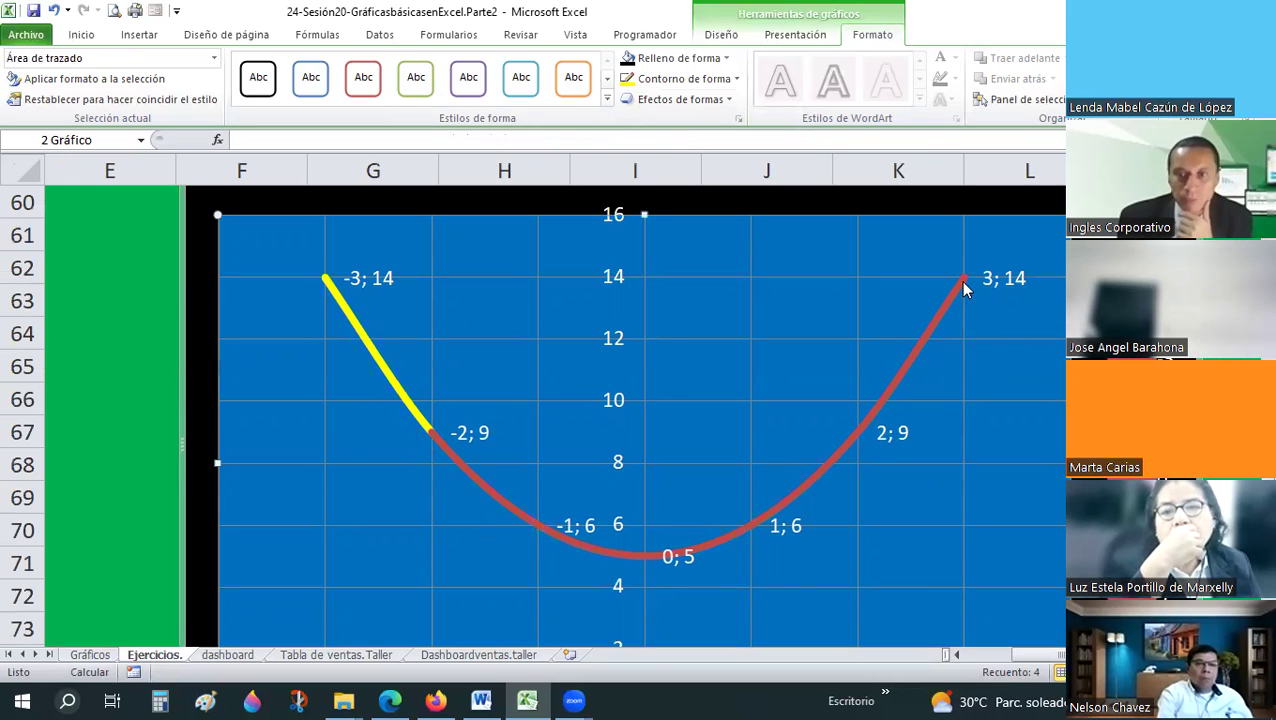
{"action": "left_click", "coordinate": [318, 281]}
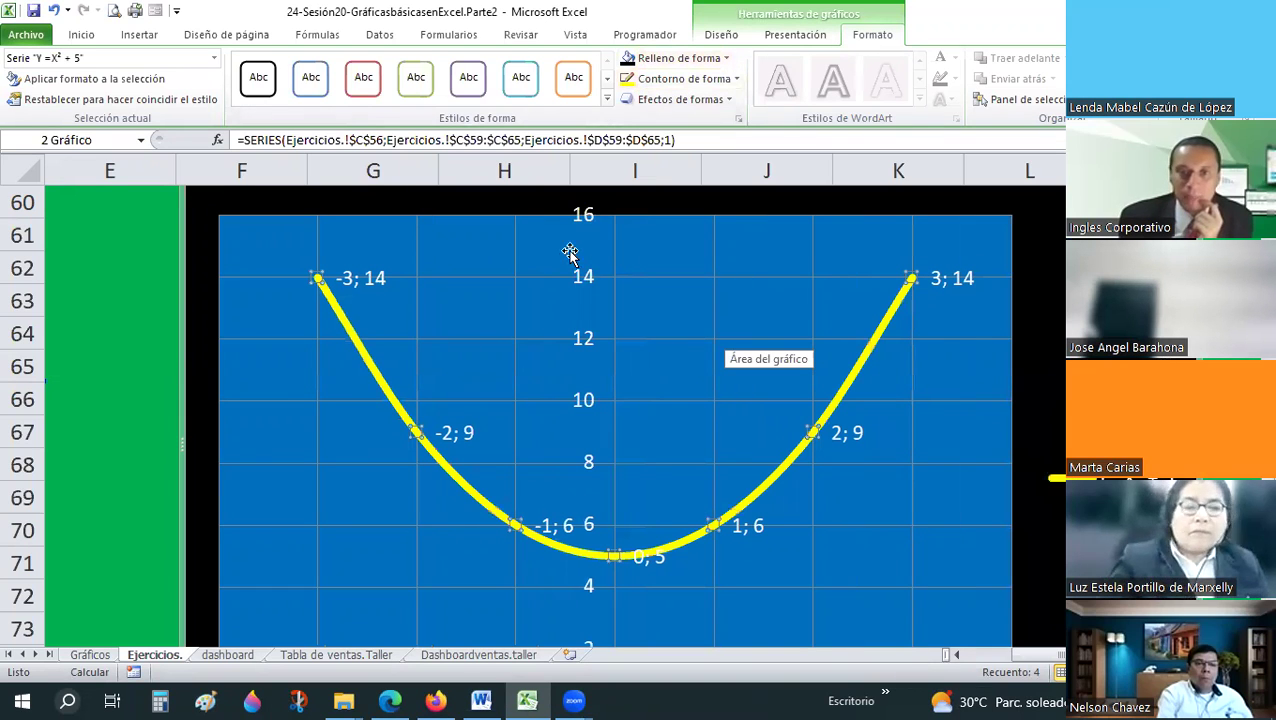
{"action": "left_click", "coordinate": [588, 218]}
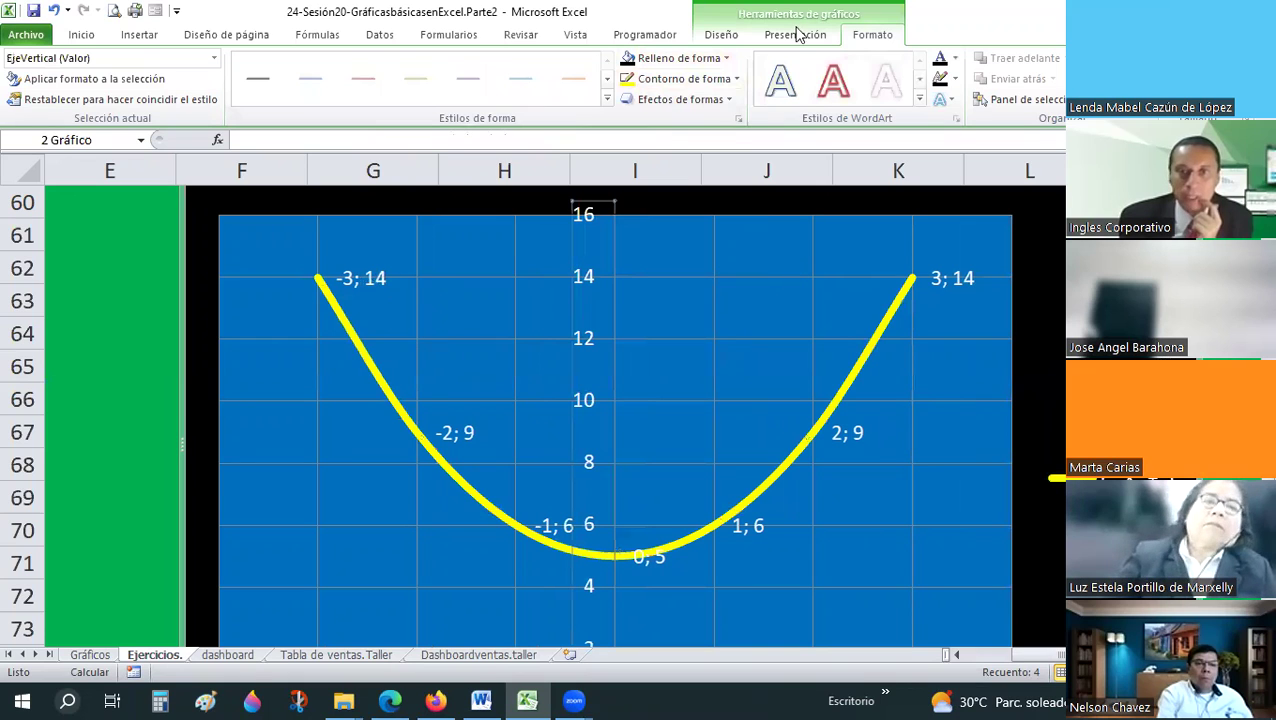
- Add minor horizontal and minor vertical gridlines from Líneas de la cuadrícula, then deselect the chart
{"action": "scroll", "coordinate": [672, 113], "scroll_direction": "up", "scroll_amount": 1}
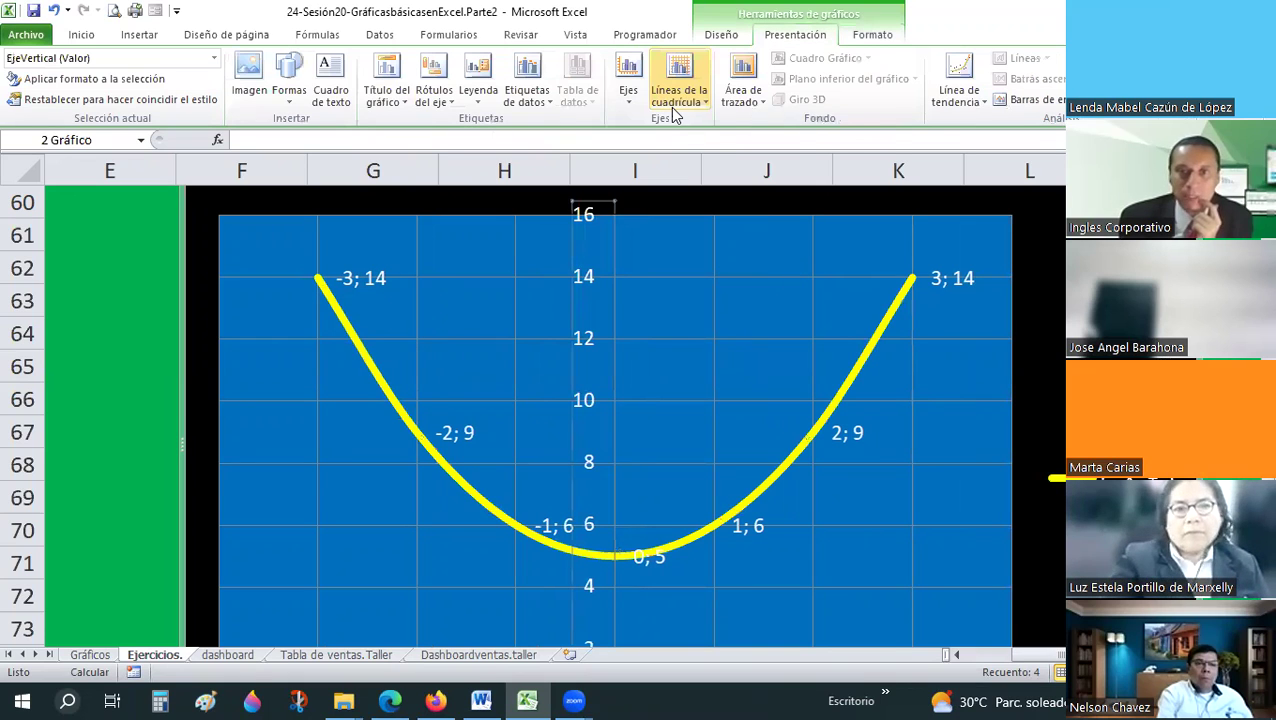
{"action": "left_click", "coordinate": [676, 100]}
{"action": "mouse_move", "coordinate": [790, 122]}
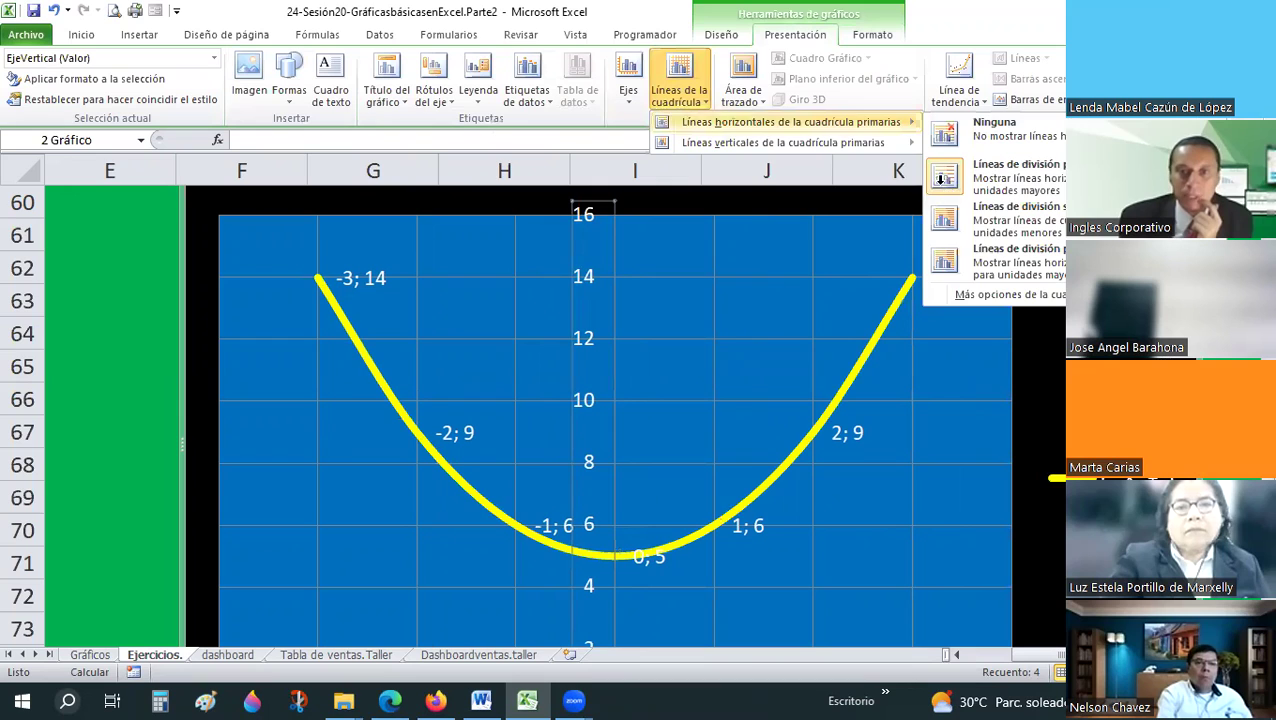
{"action": "left_click", "coordinate": [941, 178]}
{"action": "left_click", "coordinate": [704, 106]}
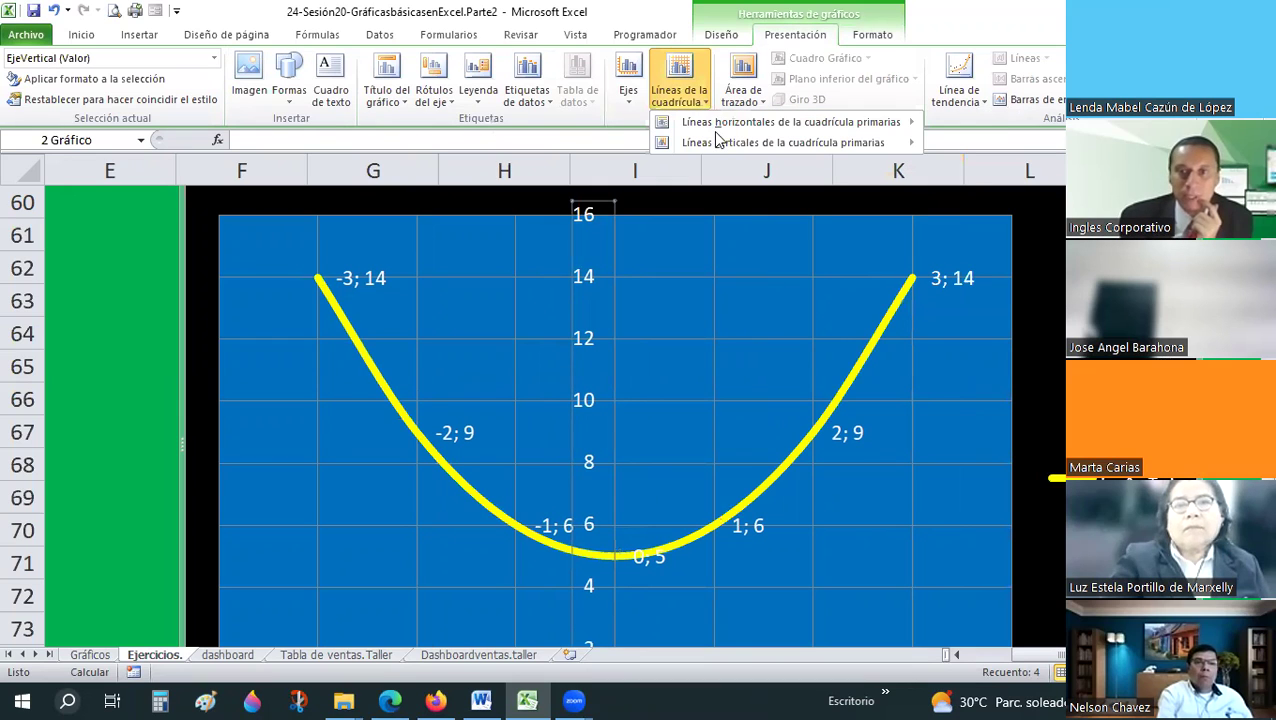
{"action": "left_click", "coordinate": [1005, 234]}
{"action": "mouse_move", "coordinate": [790, 121]}
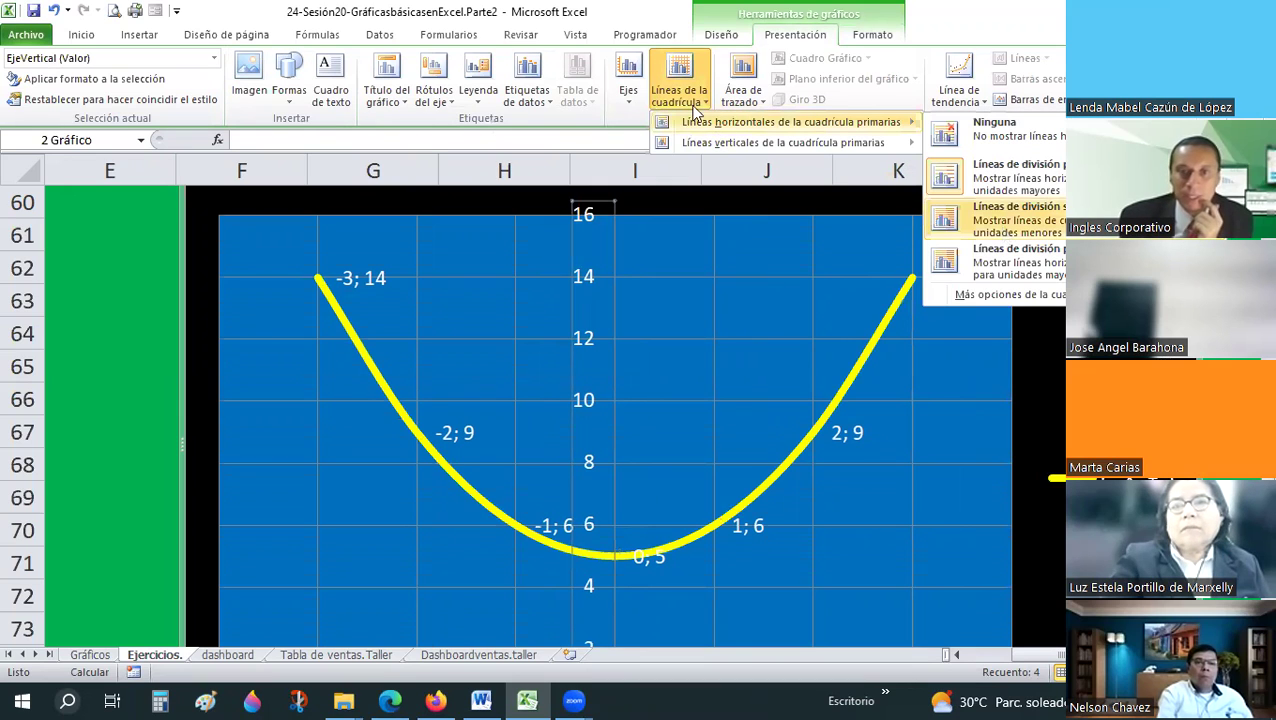
{"action": "left_click", "coordinate": [702, 100]}
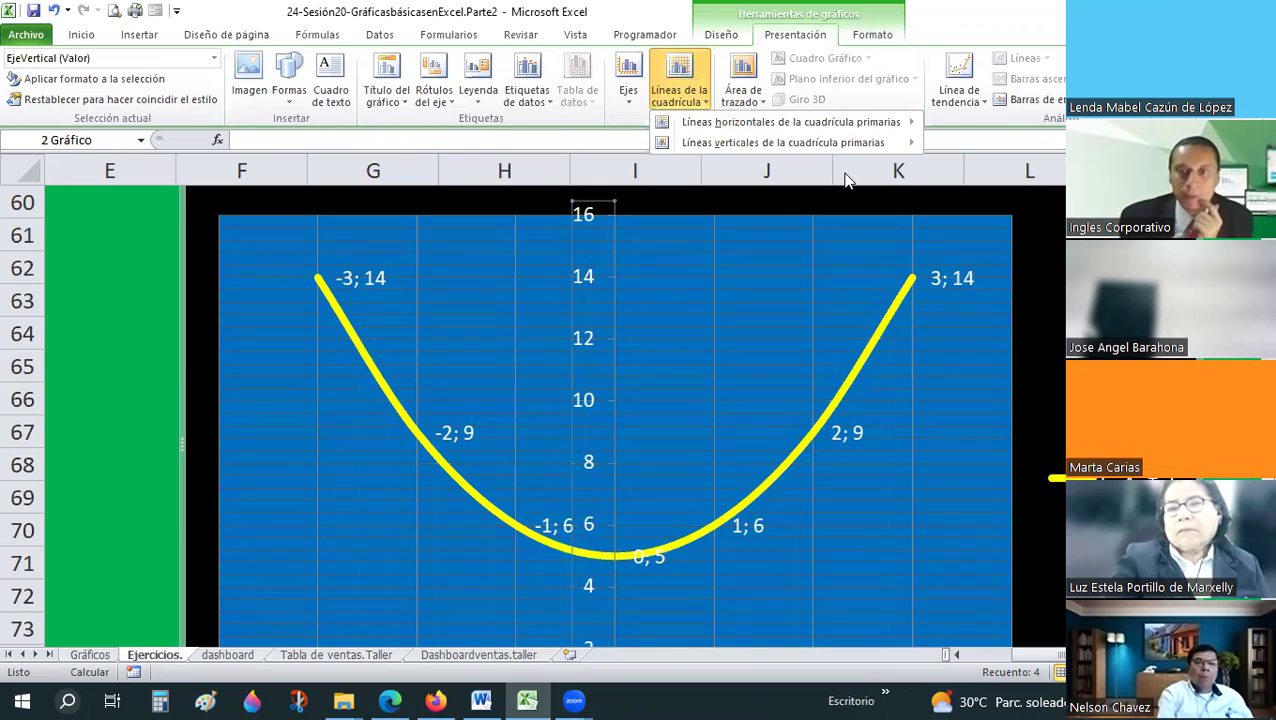
{"action": "left_click", "coordinate": [1005, 245]}
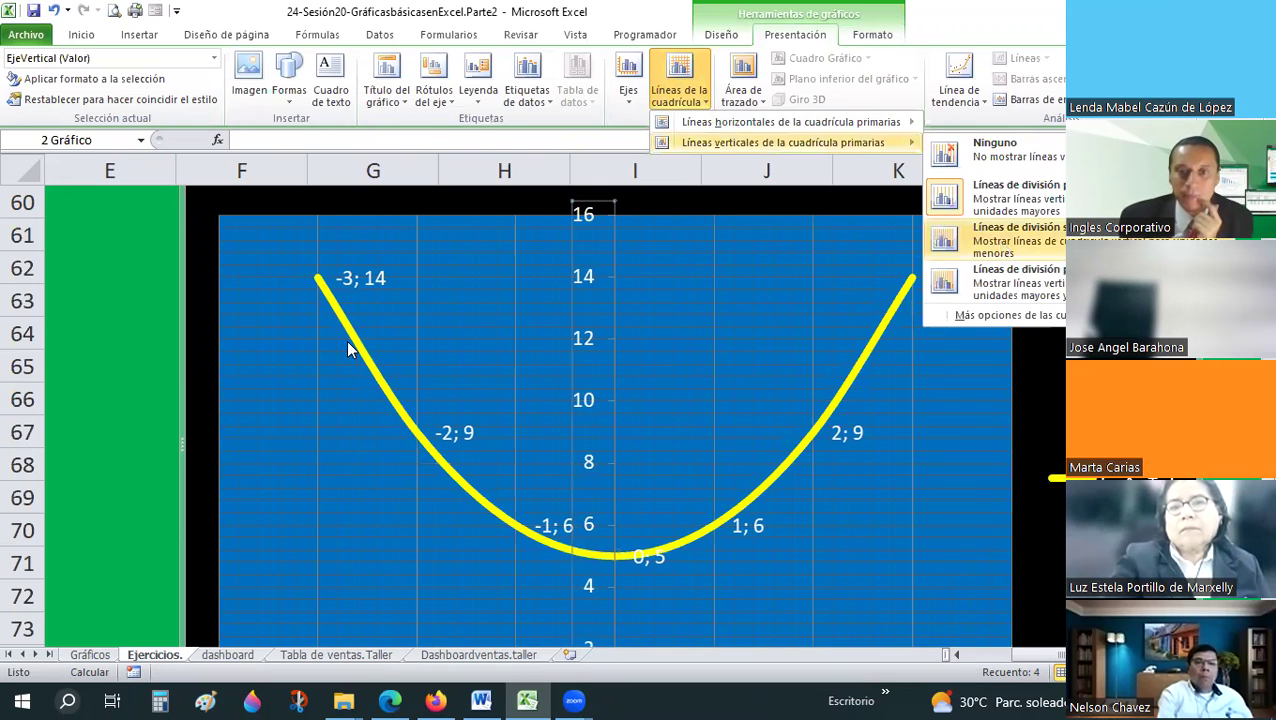
{"action": "left_click", "coordinate": [149, 269]}
{"action": "scroll", "coordinate": [150, 267], "scroll_direction": "down", "scroll_amount": 2}
{"action": "scroll", "coordinate": [153, 265], "scroll_direction": "down", "scroll_amount": 1, "text": "ctrl"}
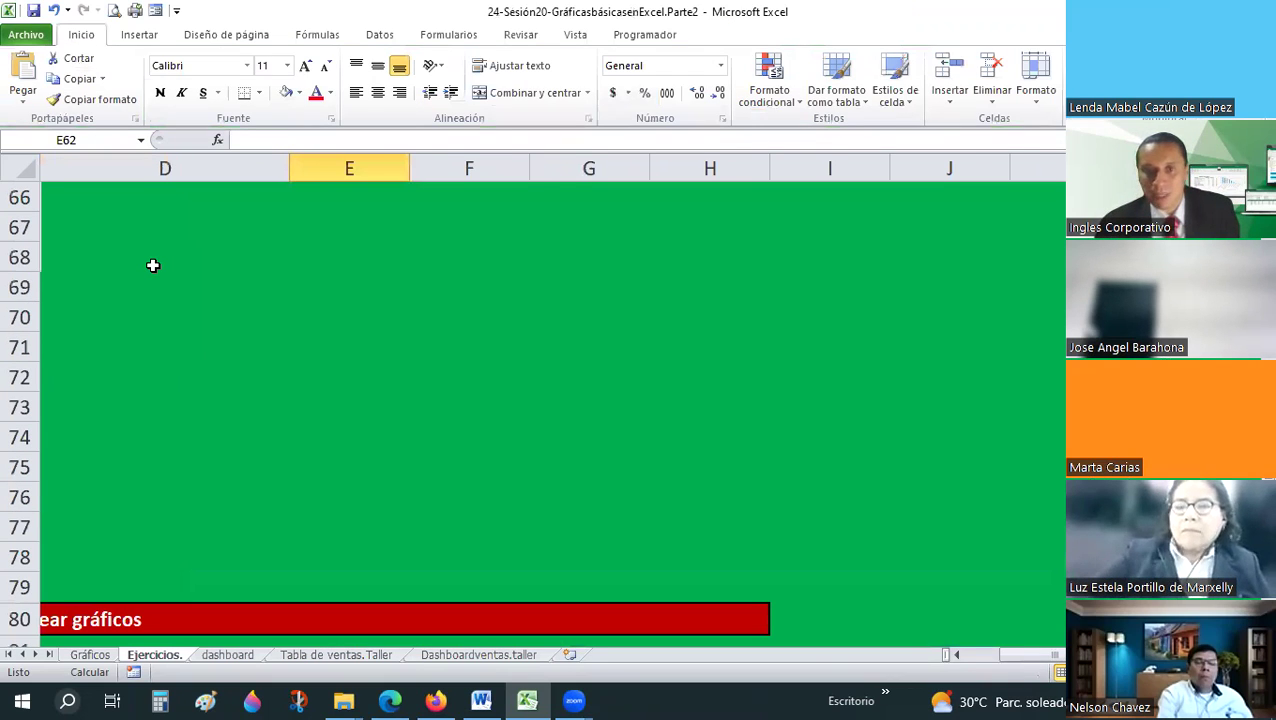
{"action": "scroll", "coordinate": [478, 384], "scroll_direction": "down", "scroll_amount": 1, "text": "ctrl"}
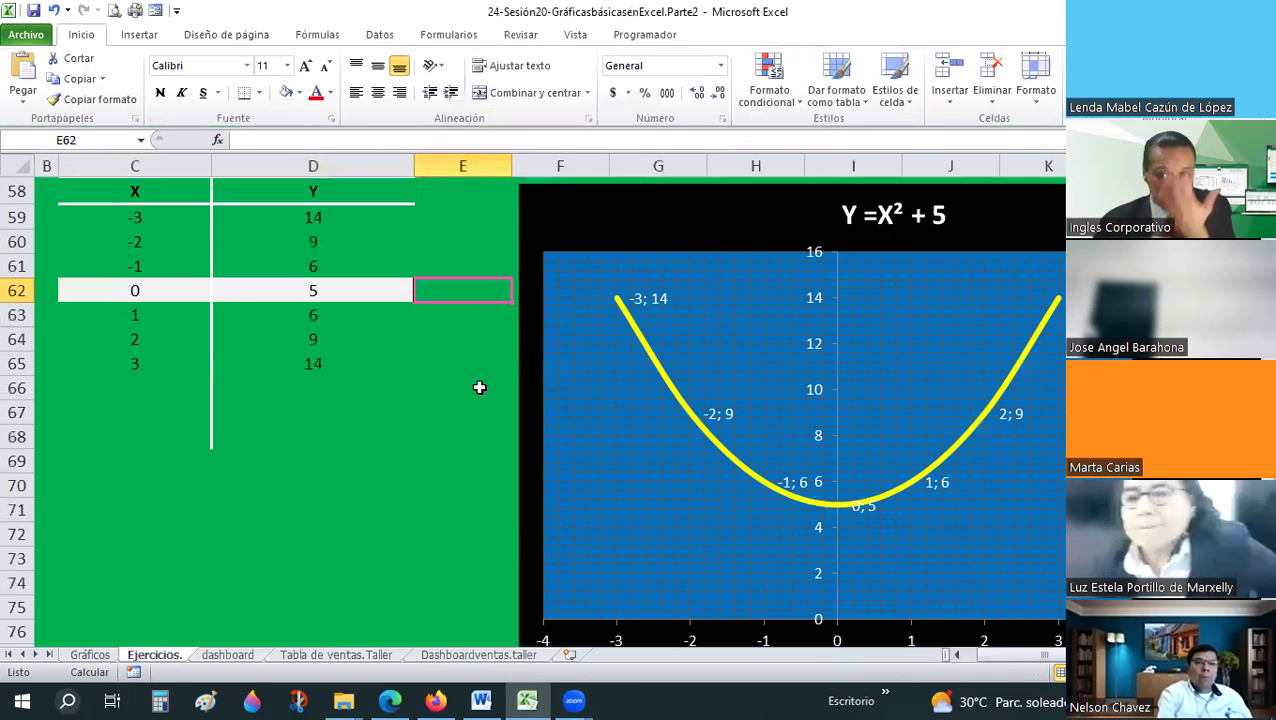
{"action": "scroll", "coordinate": [478, 384], "scroll_direction": "down", "scroll_amount": 1}
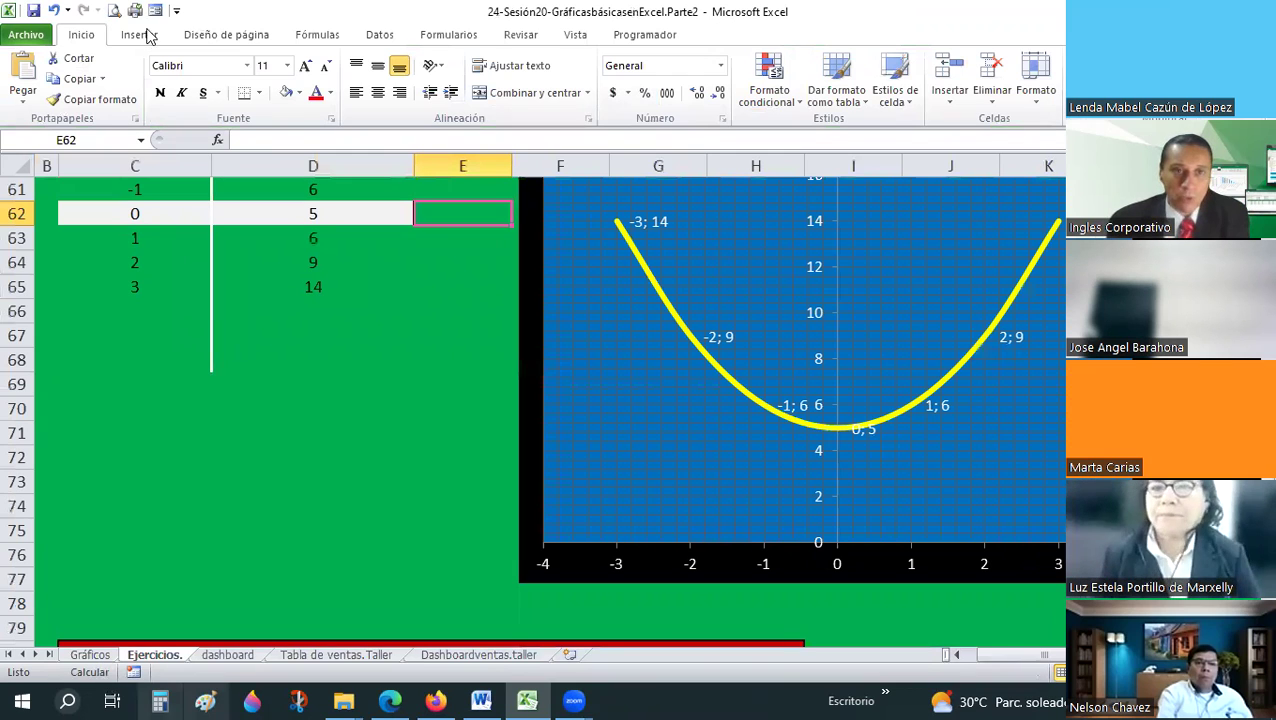
{"action": "scroll", "coordinate": [245, 97], "scroll_direction": "down", "scroll_amount": 1}
- Draw a thick black straight line across the parabola chart
{"action": "left_click", "coordinate": [245, 97]}
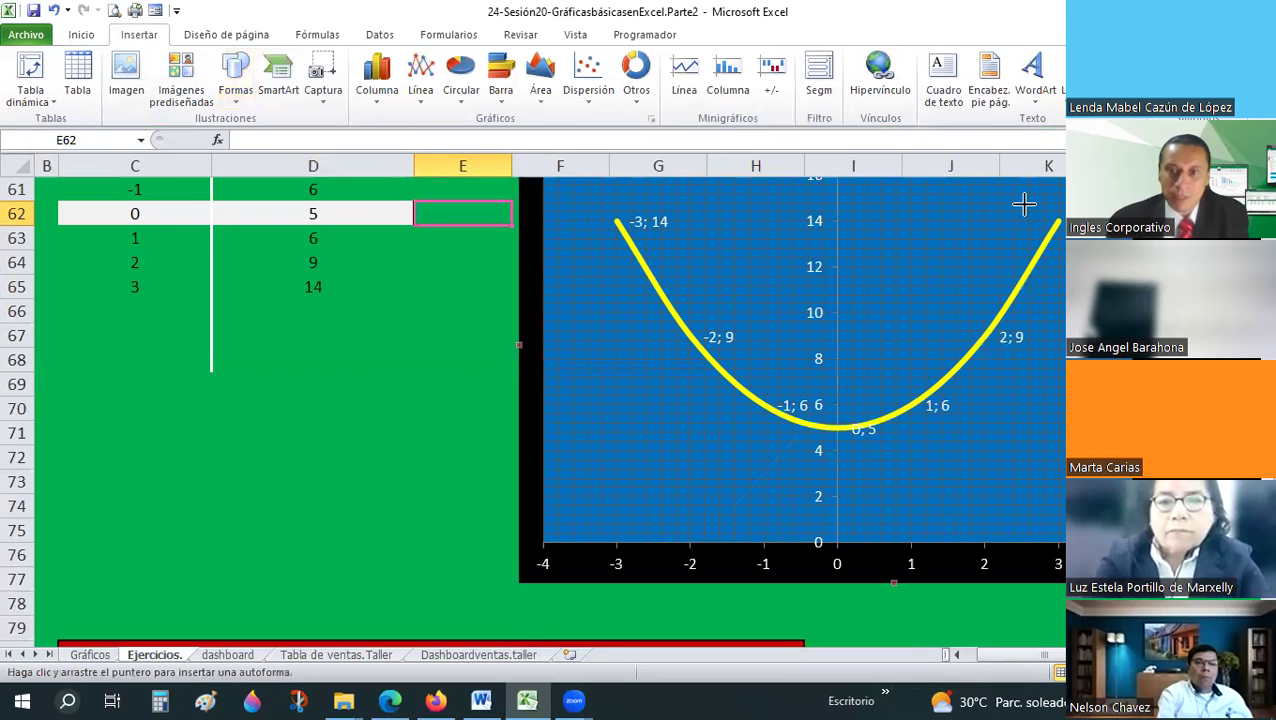
{"action": "left_click_drag", "start_coordinate": [1024, 204], "coordinate": [909, 454]}
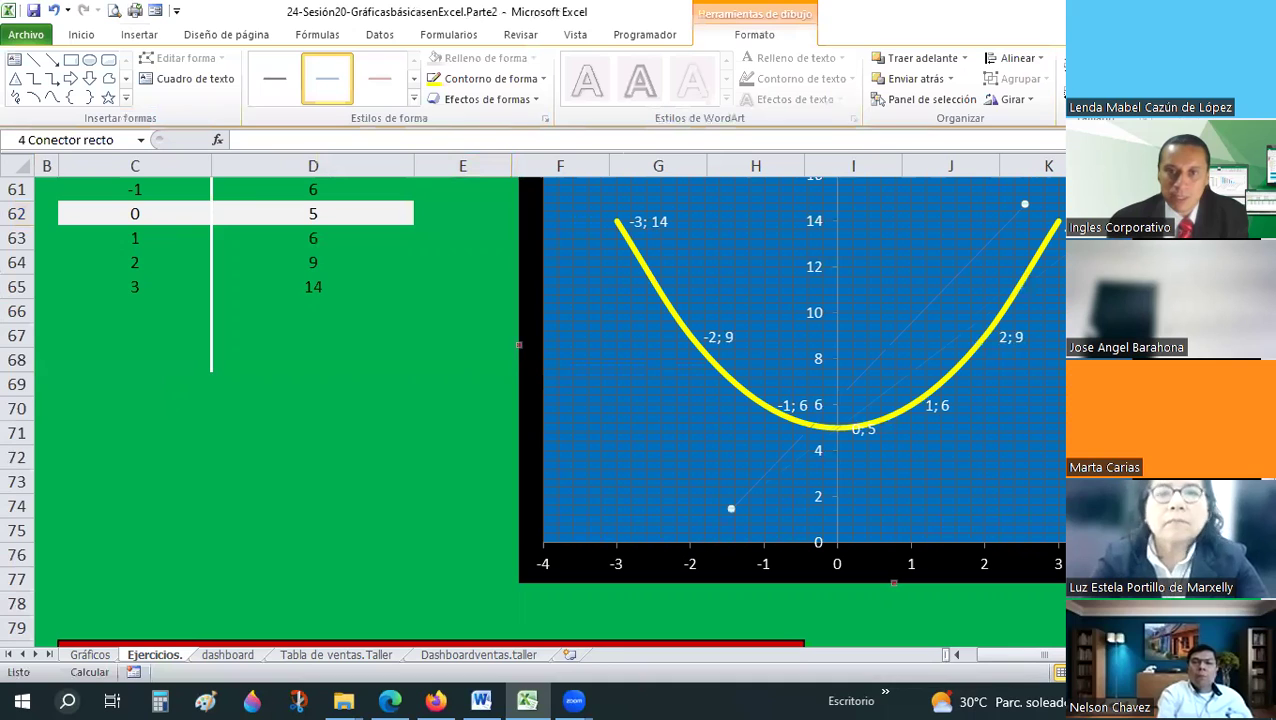
{"action": "left_click", "coordinate": [413, 99]}
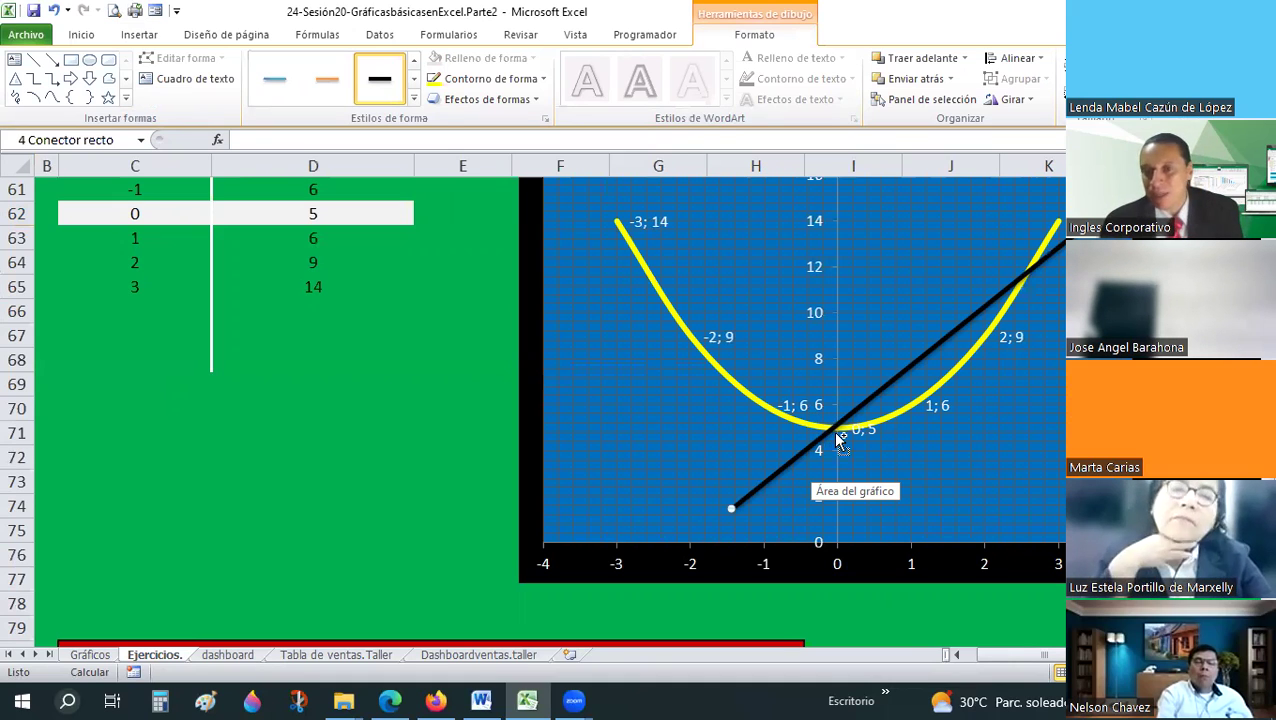
- Reposition the black line to cross the parabola near (0,5), then delete it
{"action": "scroll", "coordinate": [833, 432], "scroll_direction": "up", "scroll_amount": 4}
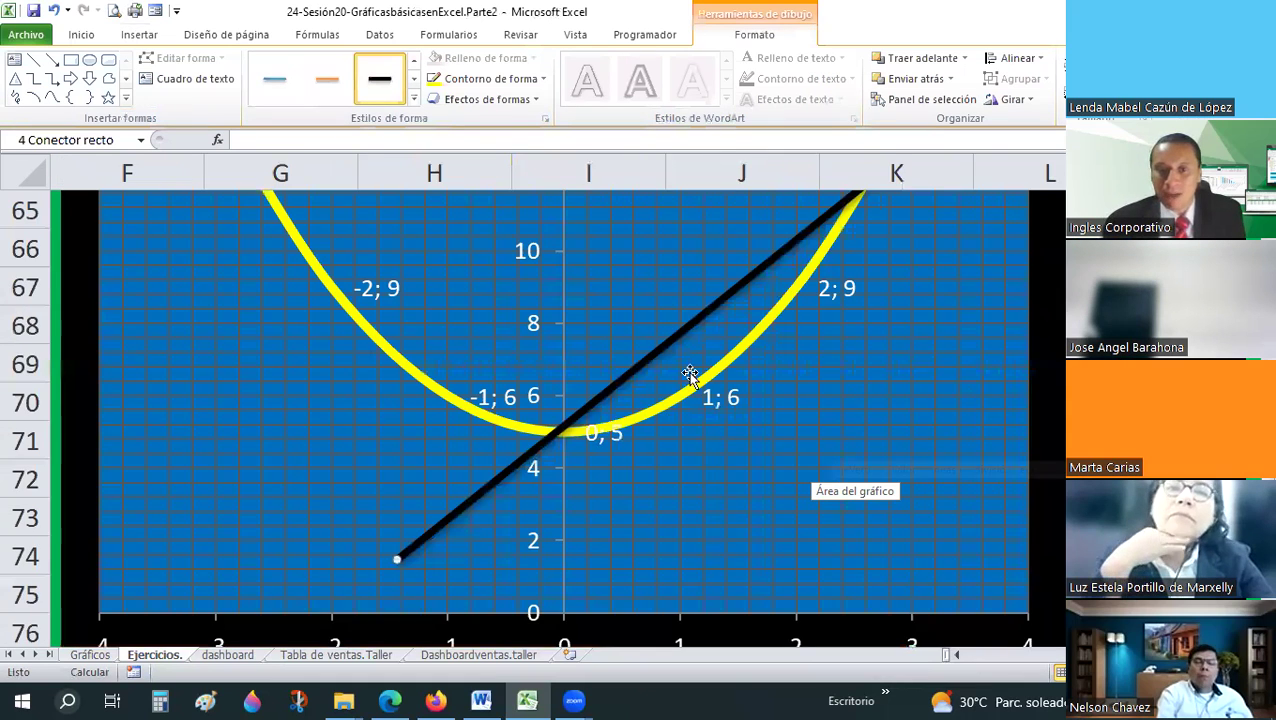
{"action": "mouse_move", "coordinate": [714, 391]}
{"action": "left_mouse_down"}
{"action": "mouse_move", "coordinate": [740, 421]}
{"action": "mouse_move", "coordinate": [772, 394]}
{"action": "left_mouse_up"}
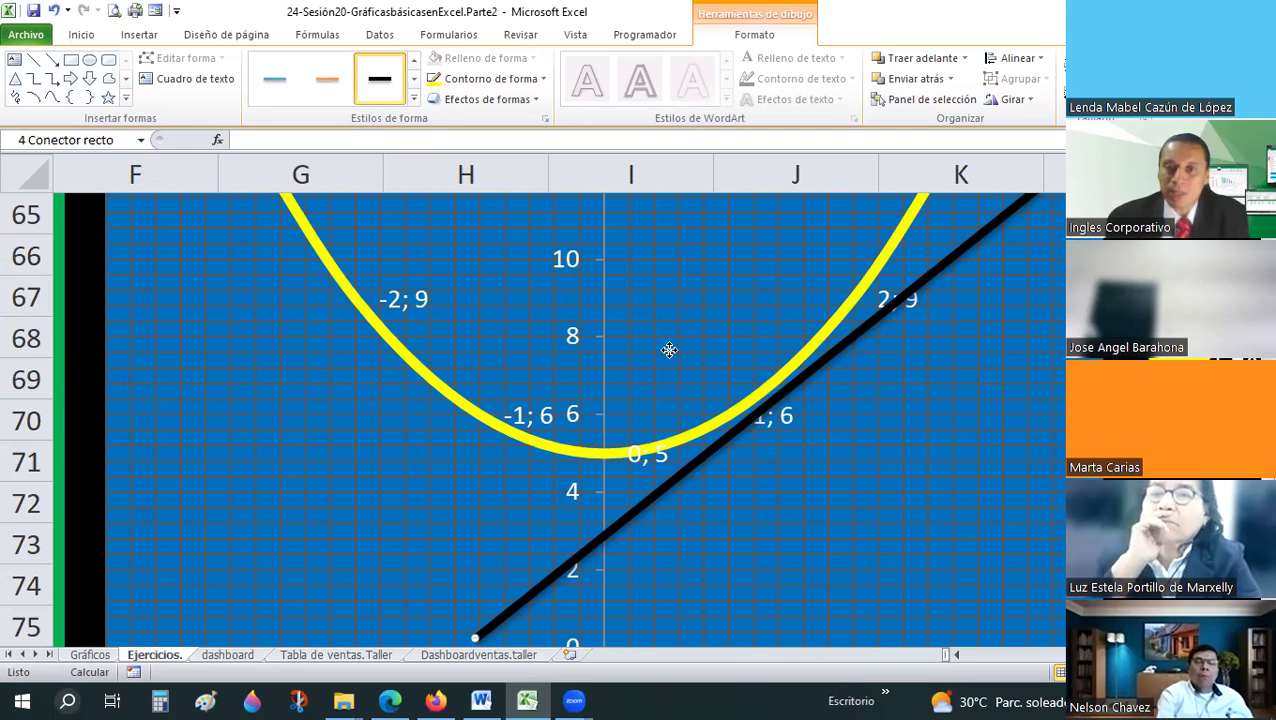
{"action": "left_click_drag", "start_coordinate": [693, 339], "coordinate": [680, 437]}
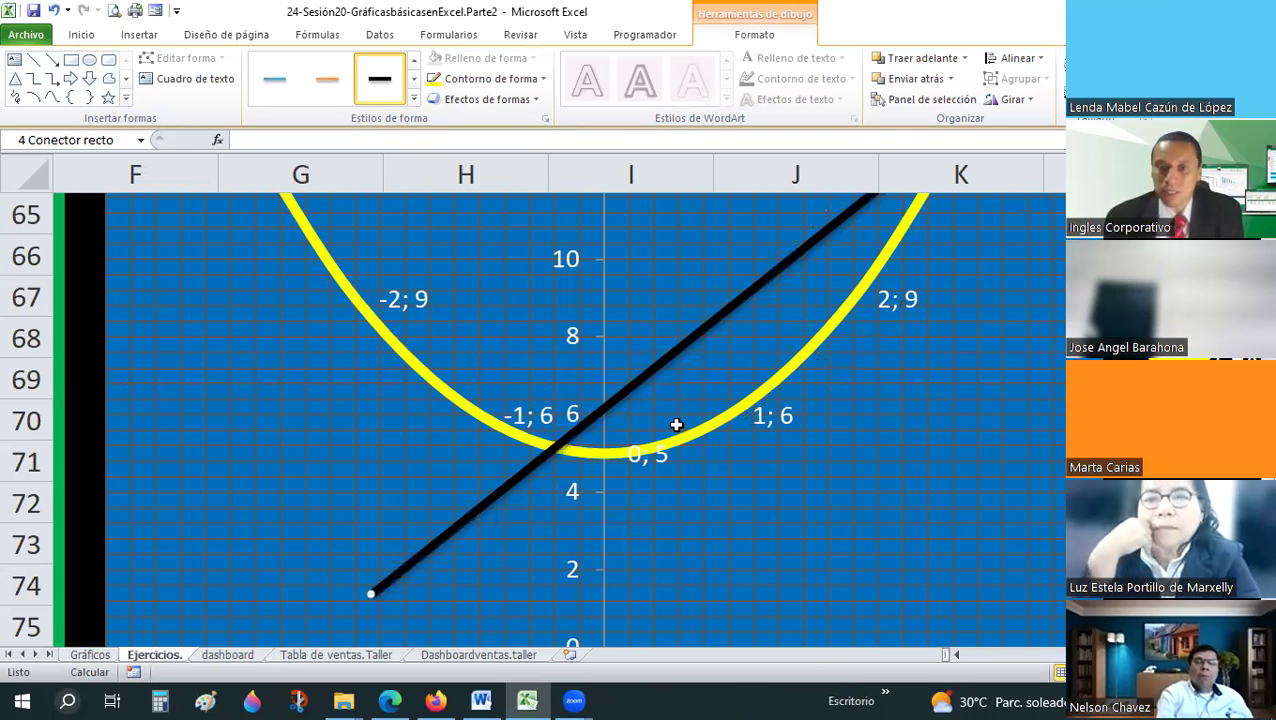
{"action": "scroll", "coordinate": [679, 434], "scroll_direction": "down", "scroll_amount": 1}
{"action": "scroll", "coordinate": [726, 424], "scroll_direction": "down", "scroll_amount": 1}
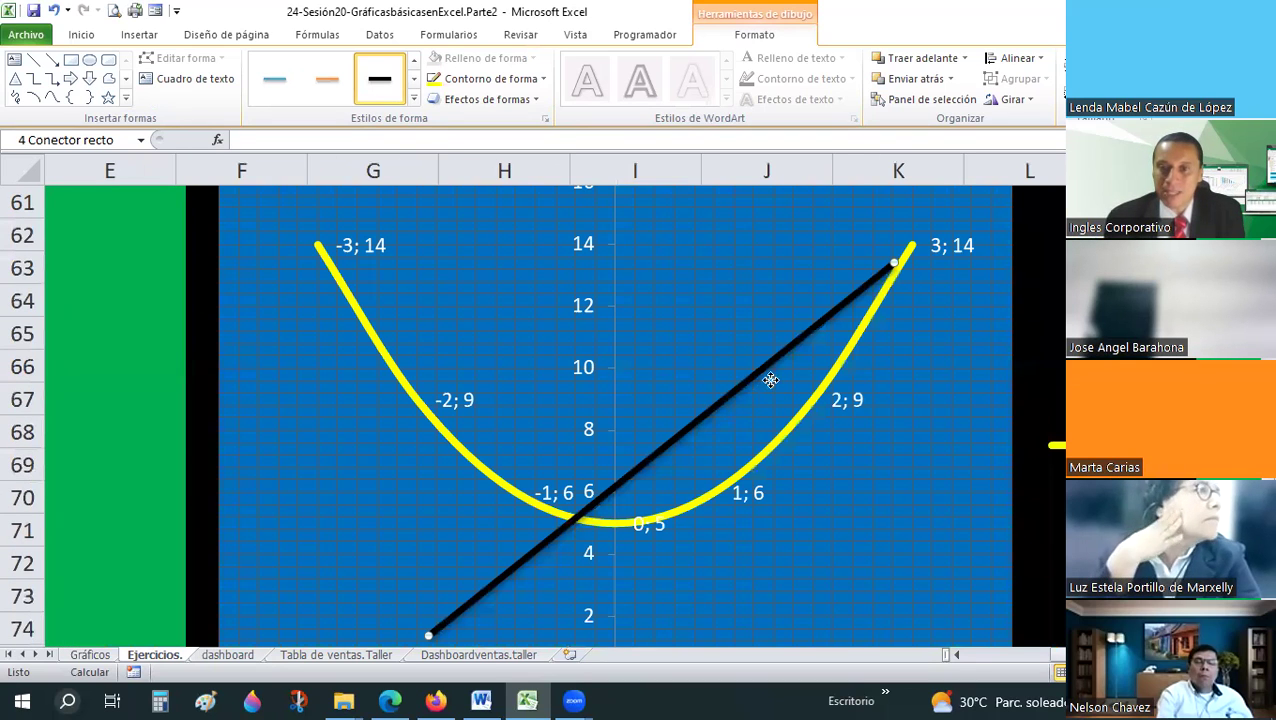
{"action": "left_click_drag", "start_coordinate": [811, 344], "coordinate": [869, 308]}
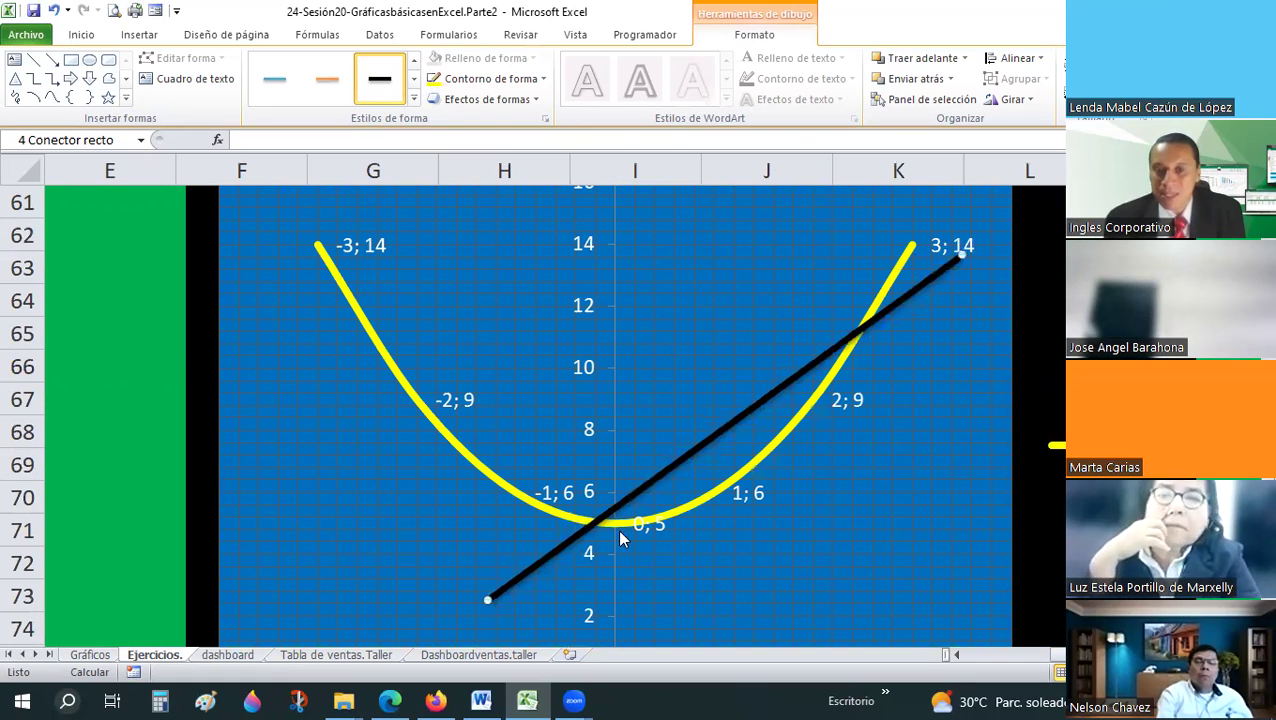
{"action": "scroll", "coordinate": [555, 459], "scroll_direction": "down", "scroll_amount": 2}
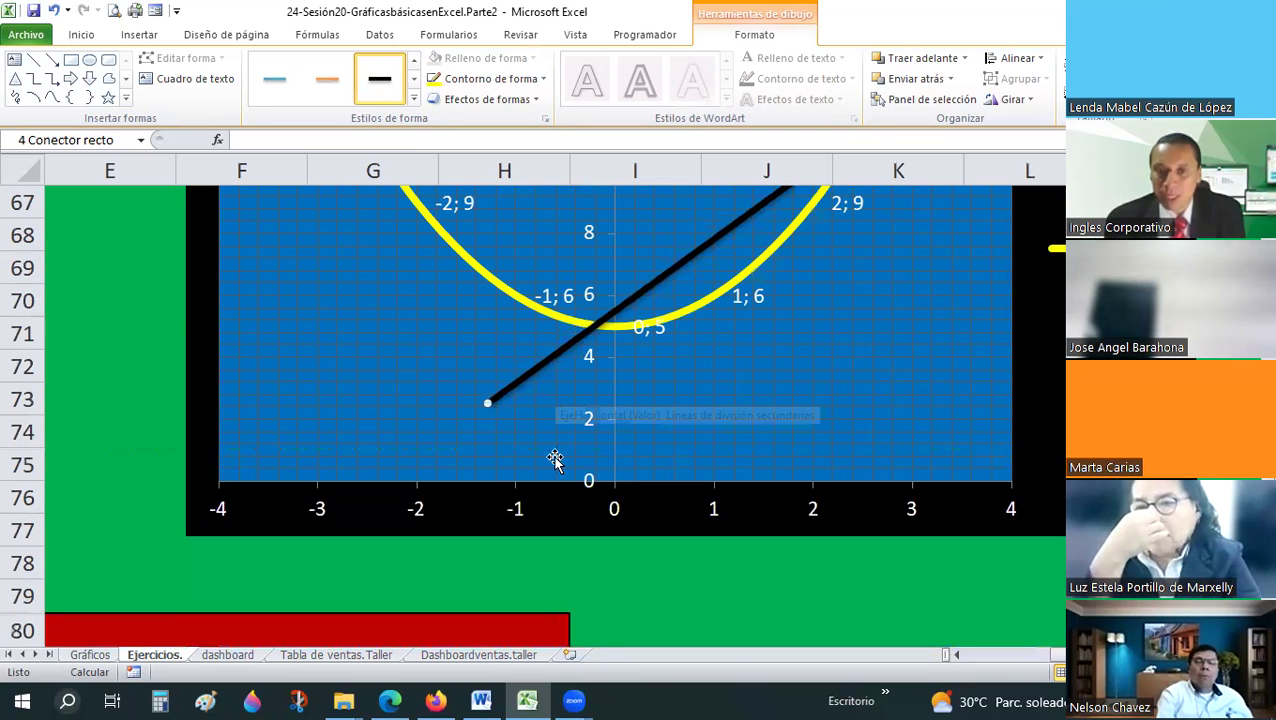
{"action": "scroll", "coordinate": [555, 459], "scroll_direction": "up", "scroll_amount": 1}
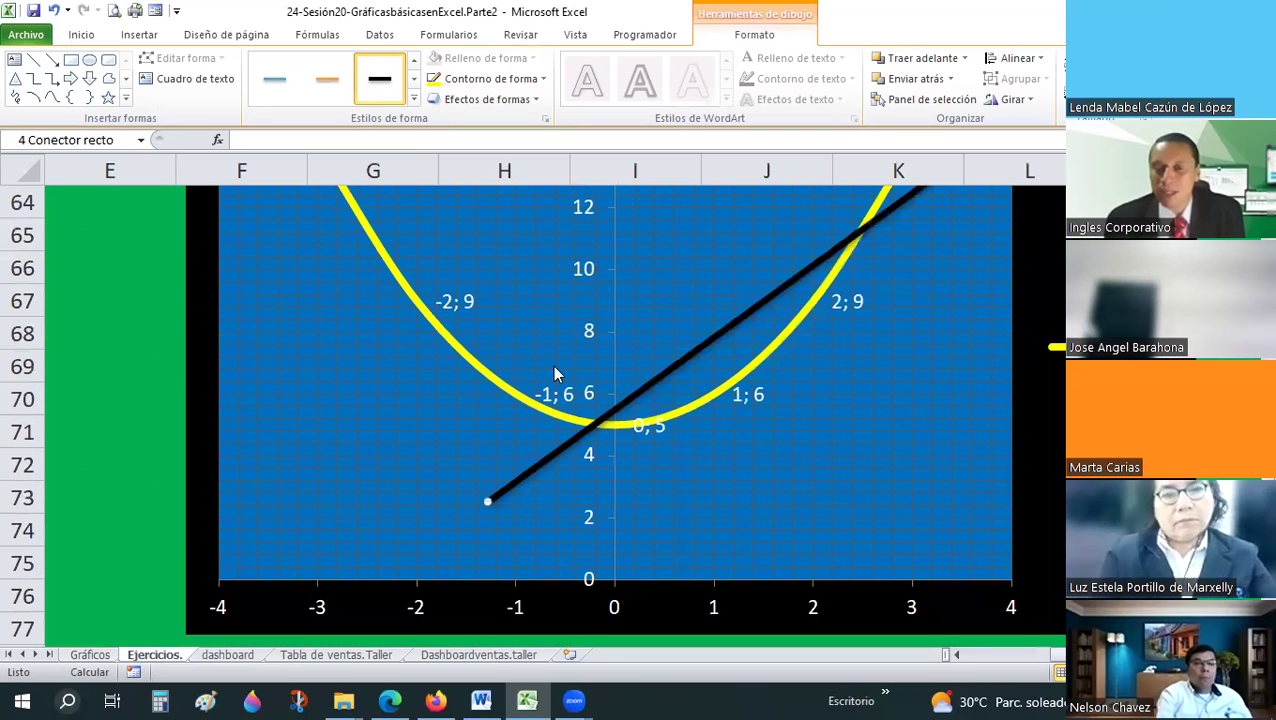
{"action": "scroll", "coordinate": [868, 358], "scroll_direction": "down", "scroll_amount": 1}
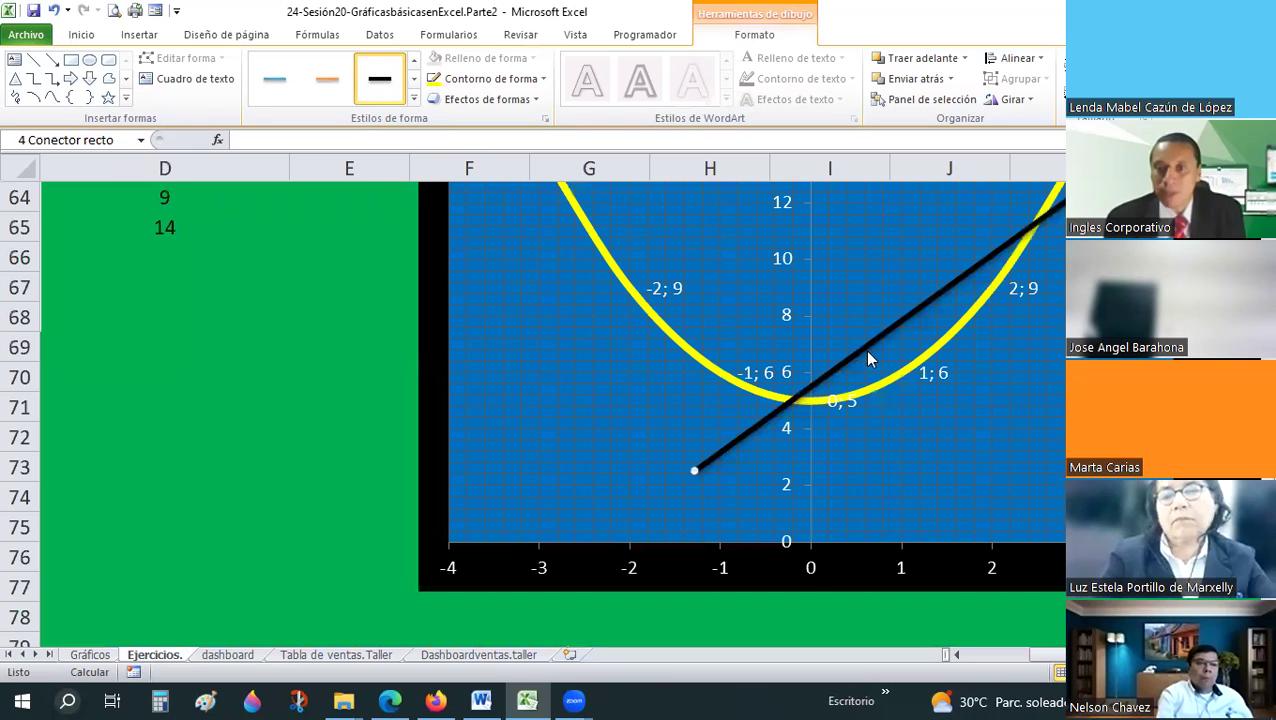
{"action": "scroll", "coordinate": [868, 358], "scroll_direction": "up", "scroll_amount": 2}
{"action": "scroll", "coordinate": [740, 410], "scroll_direction": "down", "scroll_amount": 1}
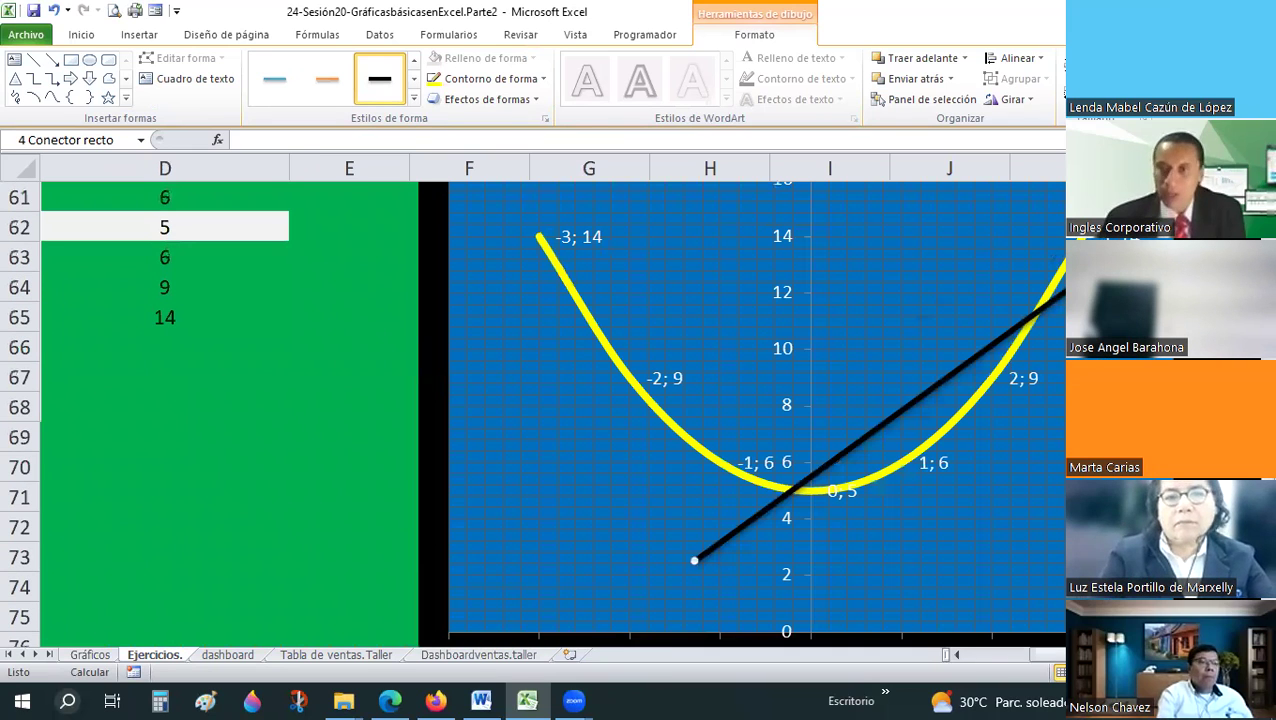
{"action": "key", "text": "Delete"}
{"action": "scroll", "coordinate": [975, 357], "scroll_direction": "down", "scroll_amount": 1, "text": "ctrl"}
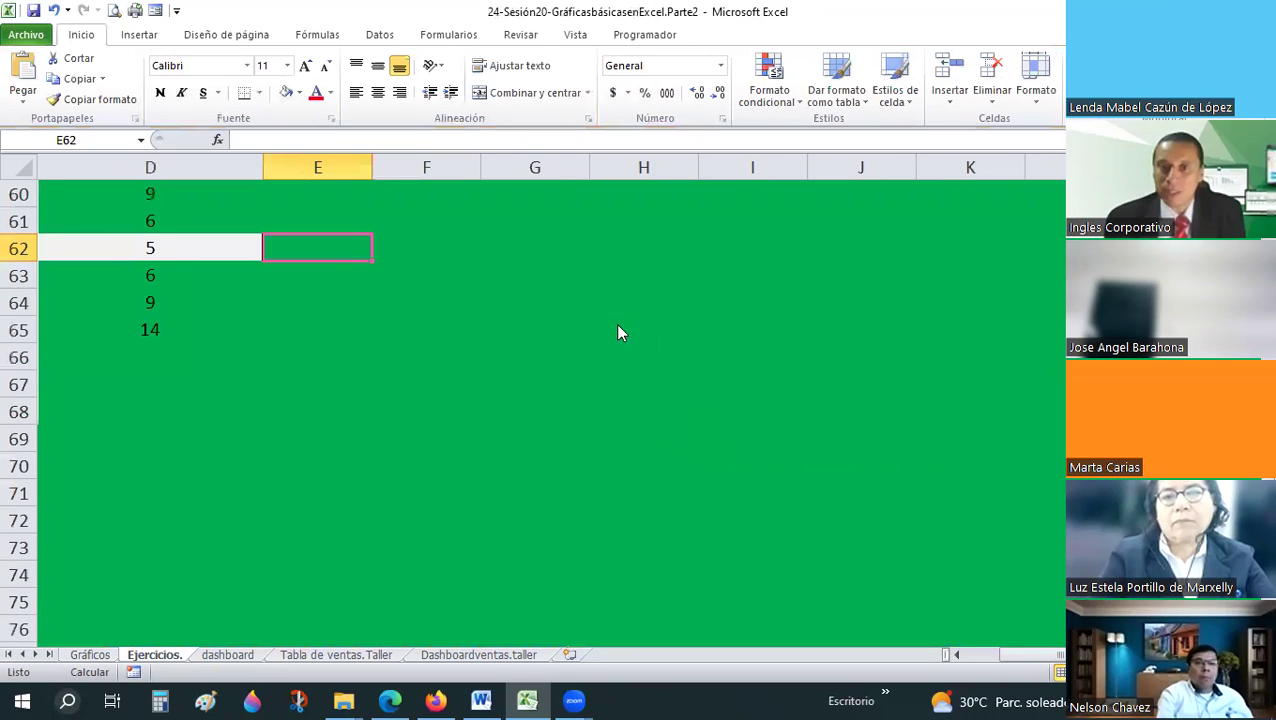
{"action": "scroll", "coordinate": [615, 323], "scroll_direction": "down", "scroll_amount": 1, "text": "ctrl"}
{"action": "scroll", "coordinate": [615, 323], "scroll_direction": "down", "scroll_amount": 1, "text": "ctrl"}
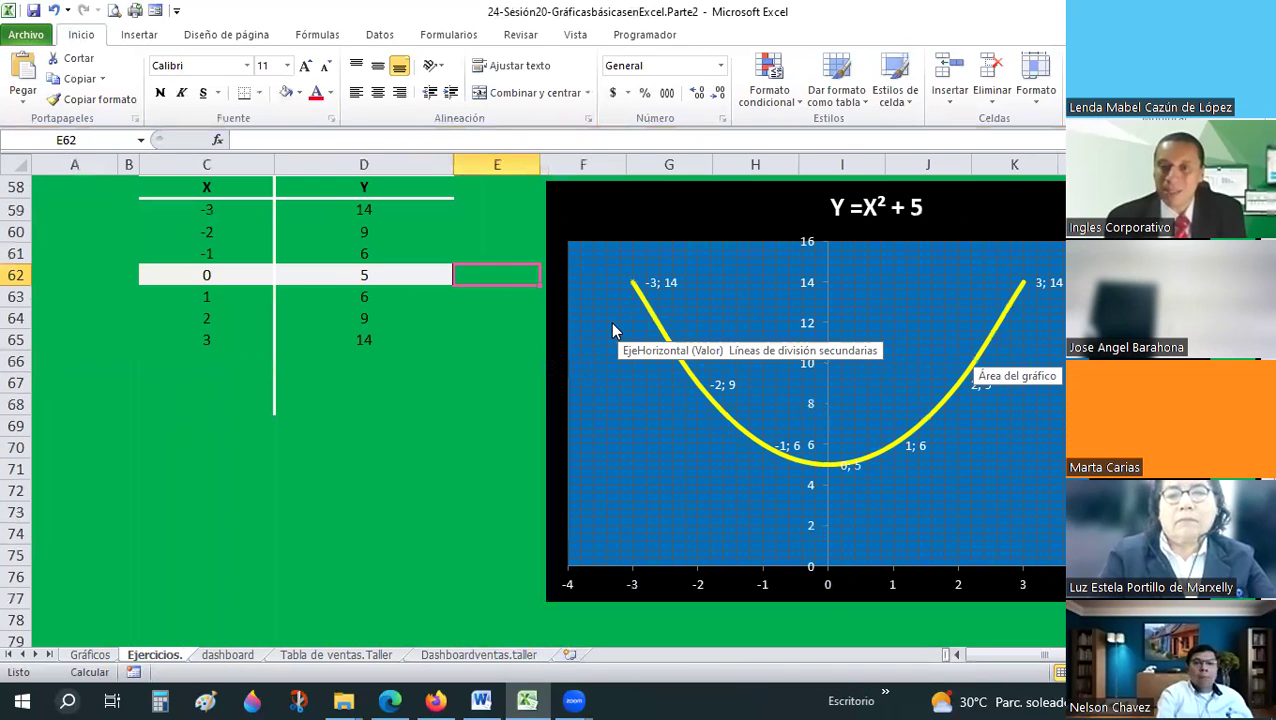
{"action": "scroll", "coordinate": [614, 330], "scroll_direction": "up", "scroll_amount": 1}
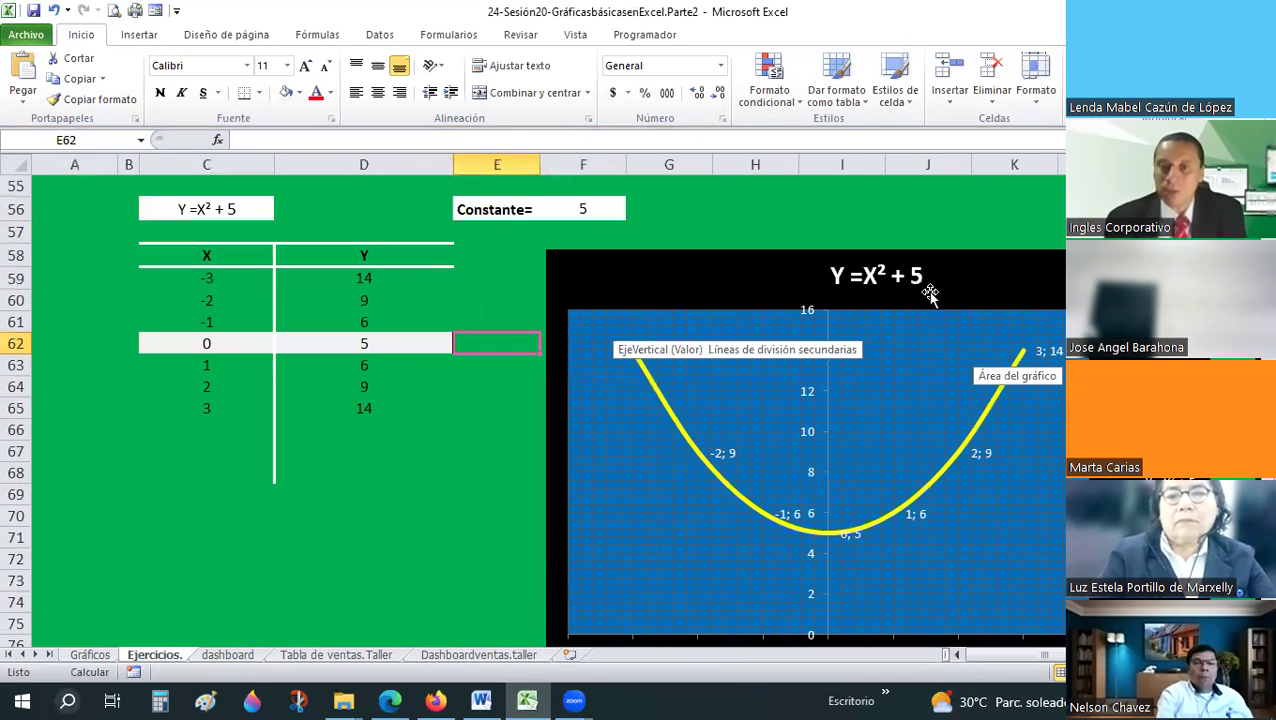
{"action": "left_click", "coordinate": [775, 458]}
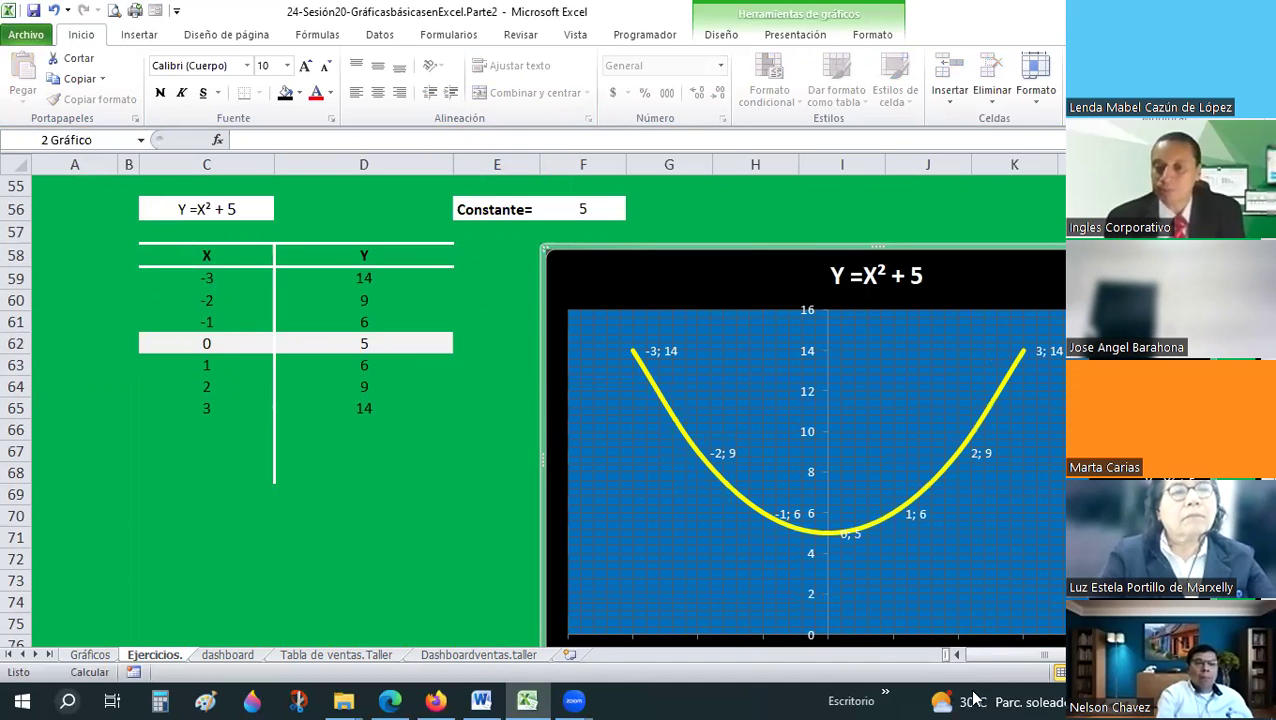
{"action": "key", "text": "Escape"}
{"action": "scroll", "coordinate": [889, 447], "scroll_direction": "right", "scroll_amount": 3}
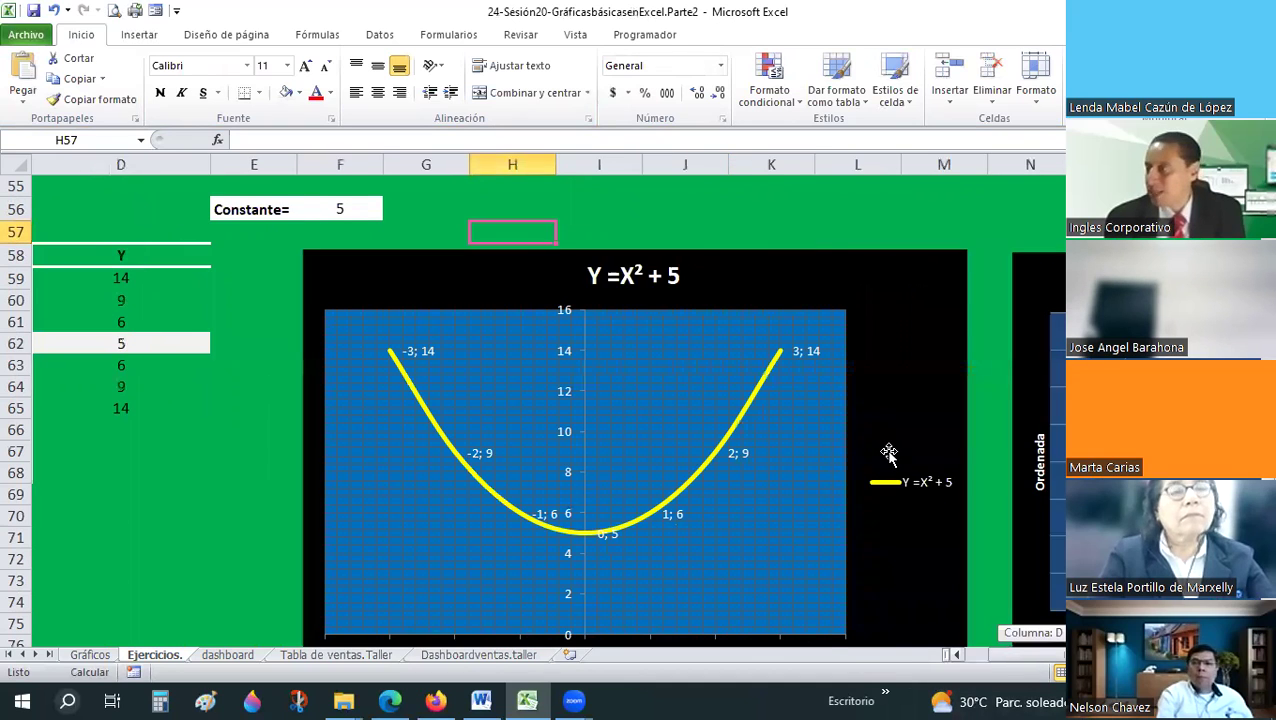
{"action": "scroll", "coordinate": [889, 447], "scroll_direction": "right", "scroll_amount": 1}
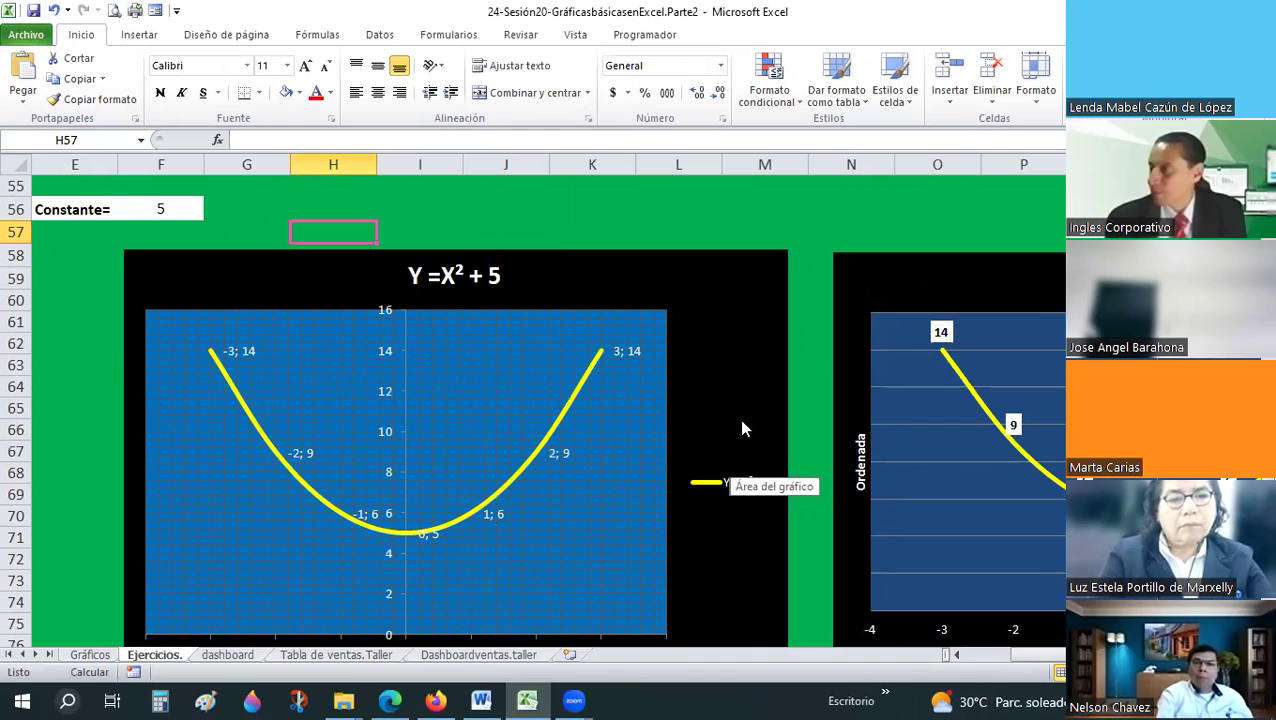
{"action": "scroll", "coordinate": [741, 428], "scroll_direction": "down", "scroll_amount": 1, "text": "ctrl"}
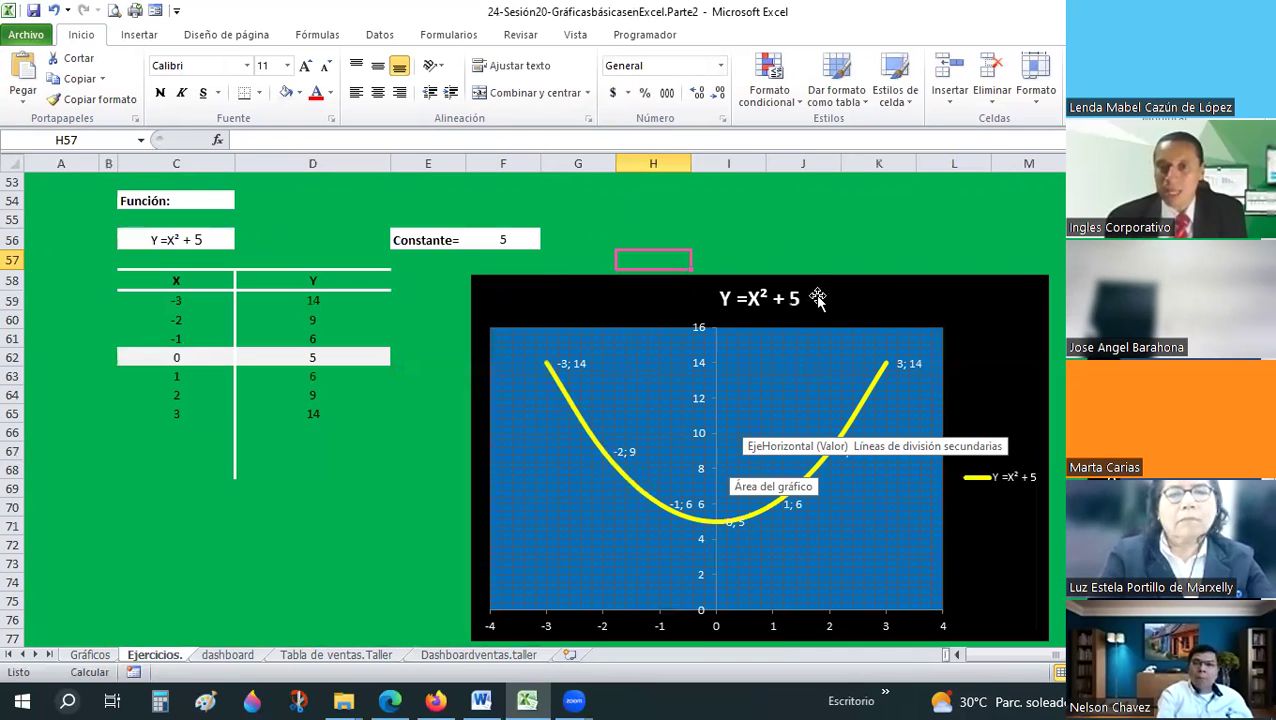
{"action": "left_click", "coordinate": [490, 258]}
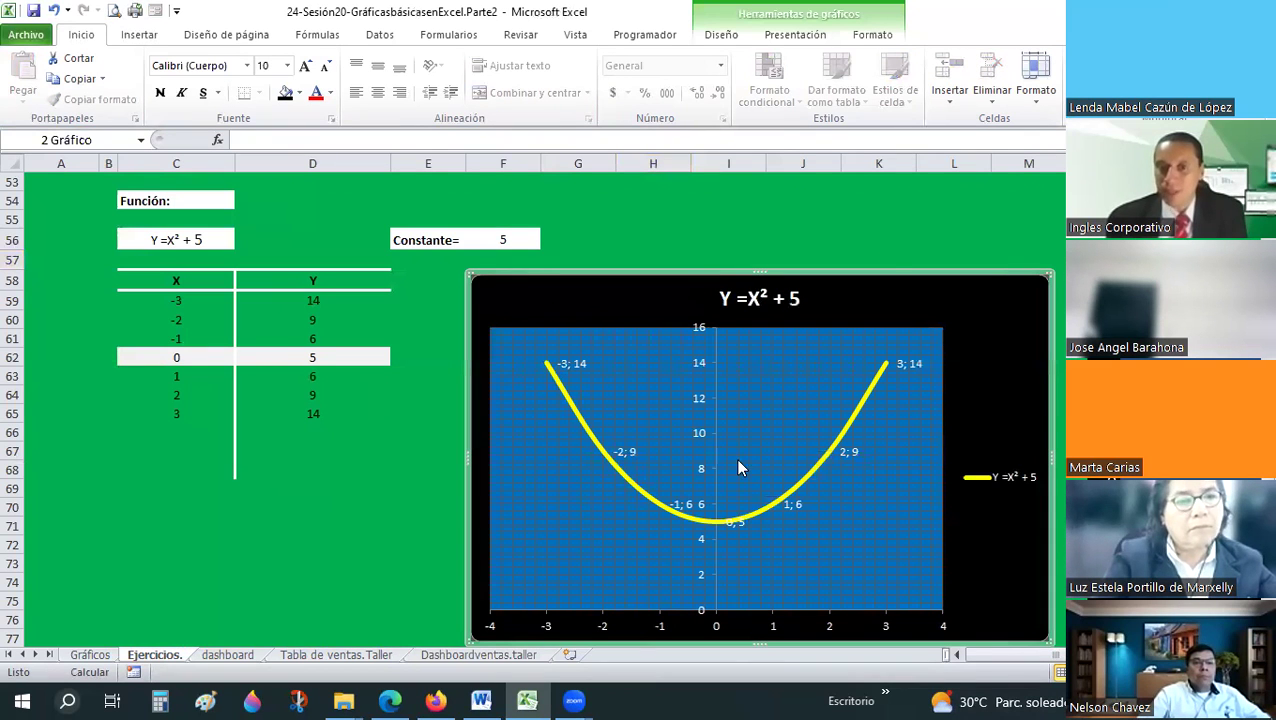
{"action": "scroll", "coordinate": [635, 310], "scroll_direction": "up", "scroll_amount": 1, "text": "ctrl"}
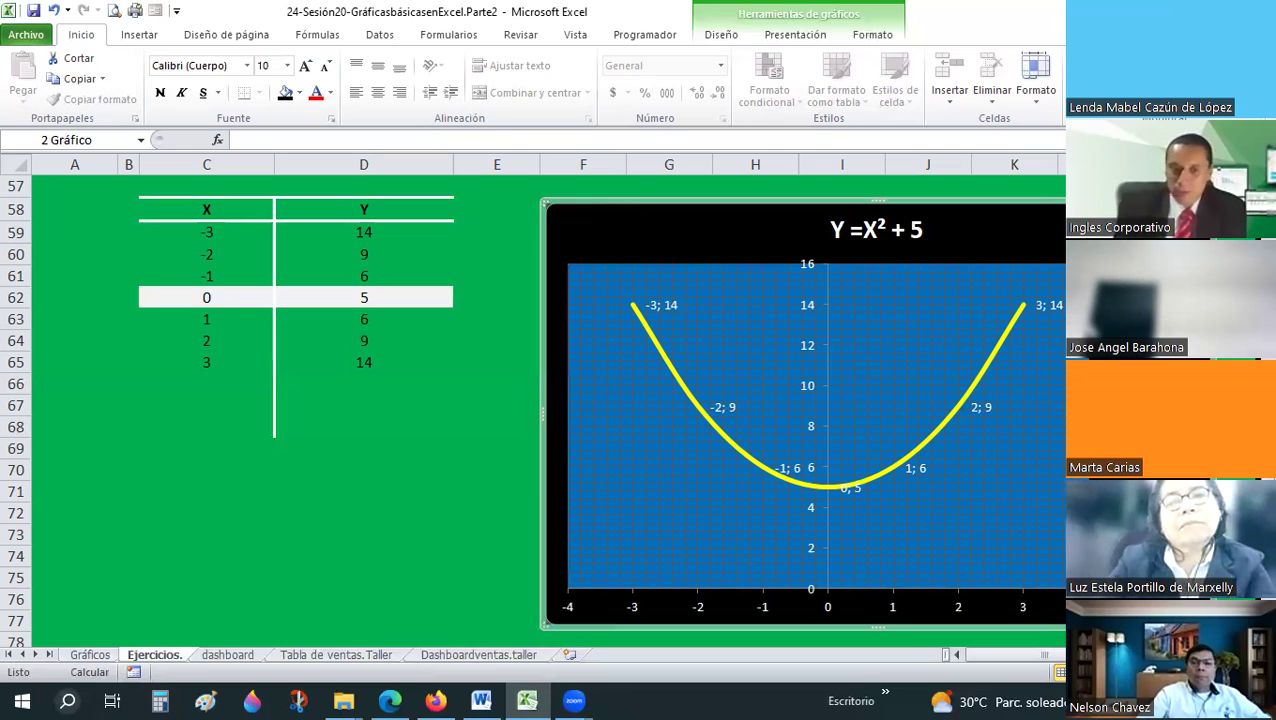
{"action": "key", "text": "alt+Tab"}
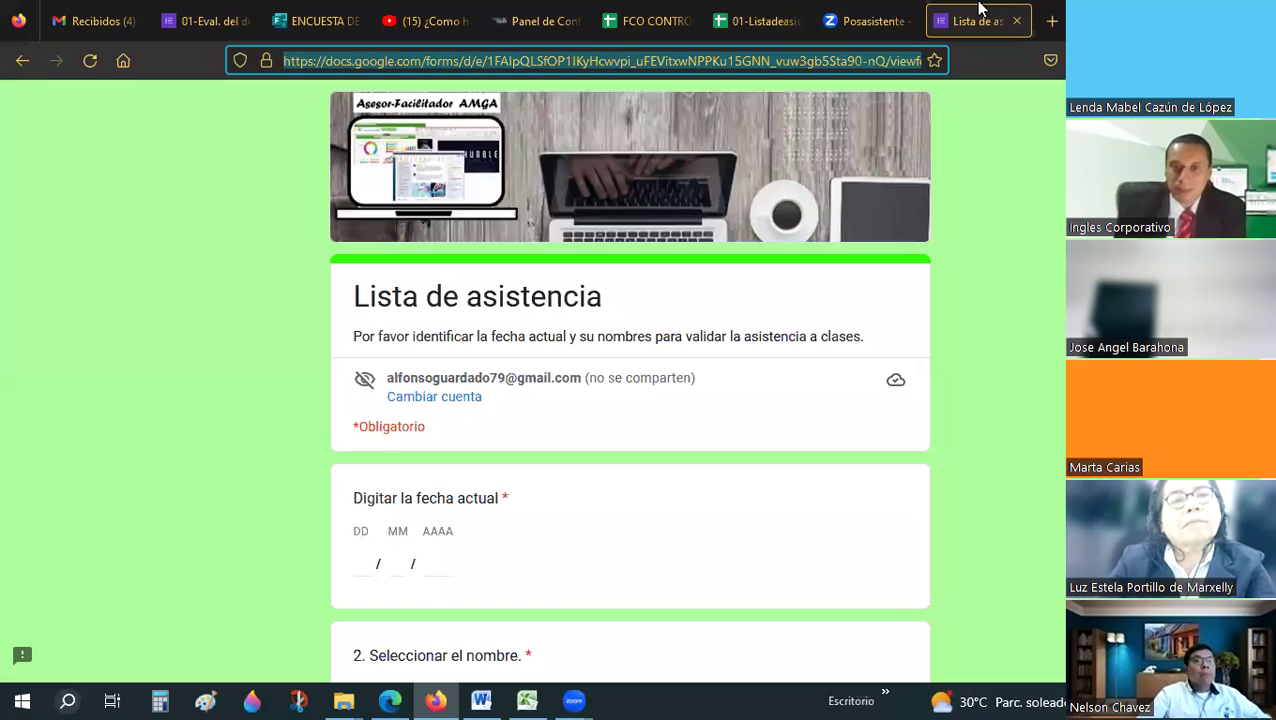
{"action": "left_click", "coordinate": [538, 14]}
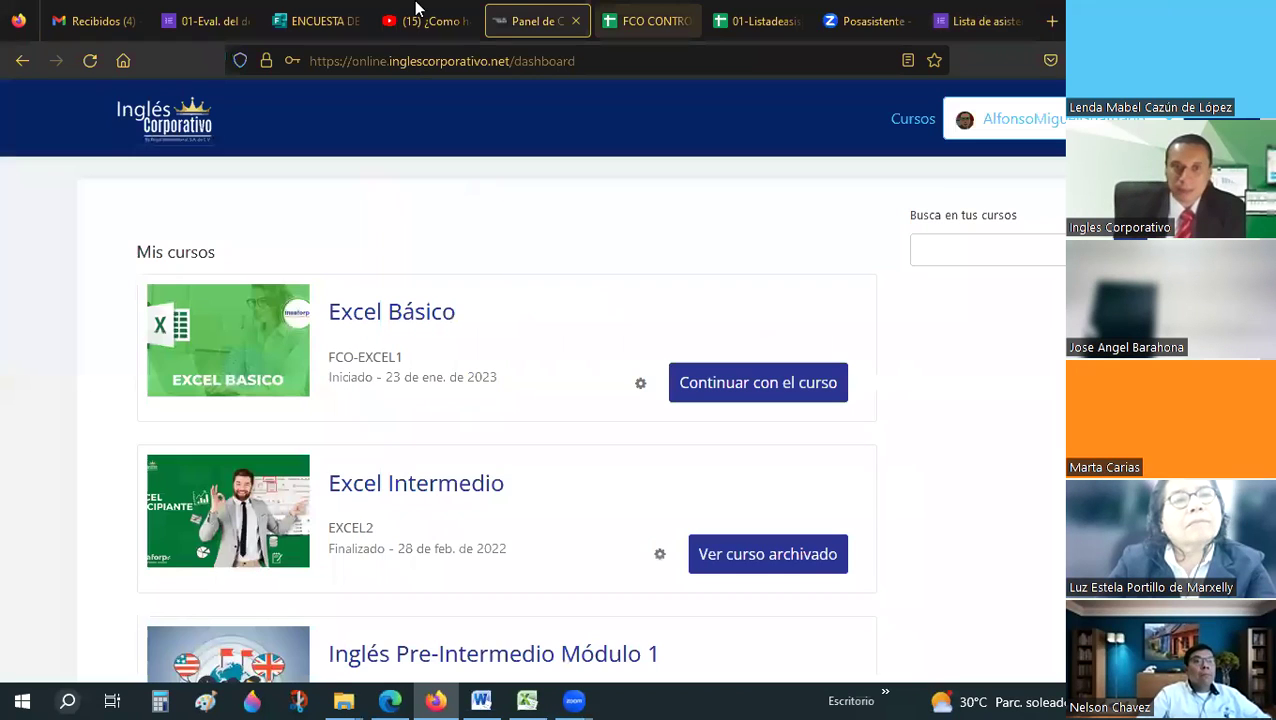
{"action": "left_click", "coordinate": [205, 21]}
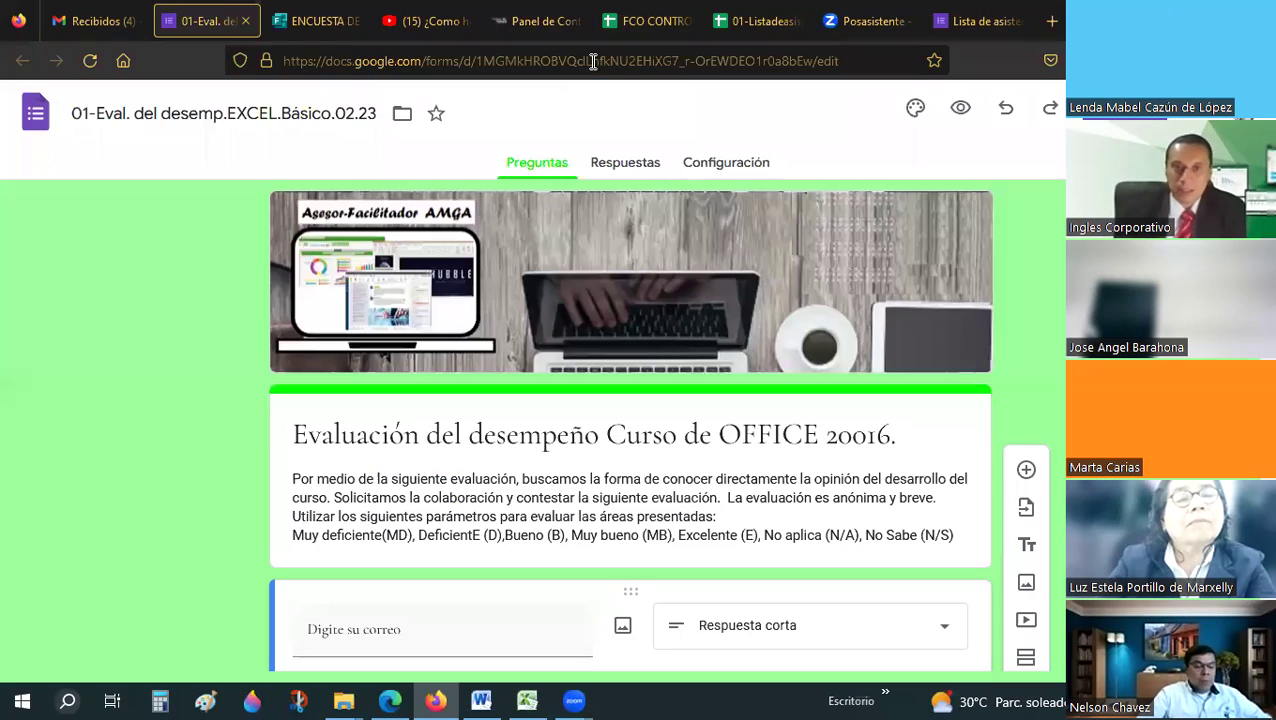
{"action": "left_click", "coordinate": [948, 12]}
{"action": "left_click", "coordinate": [870, 12]}
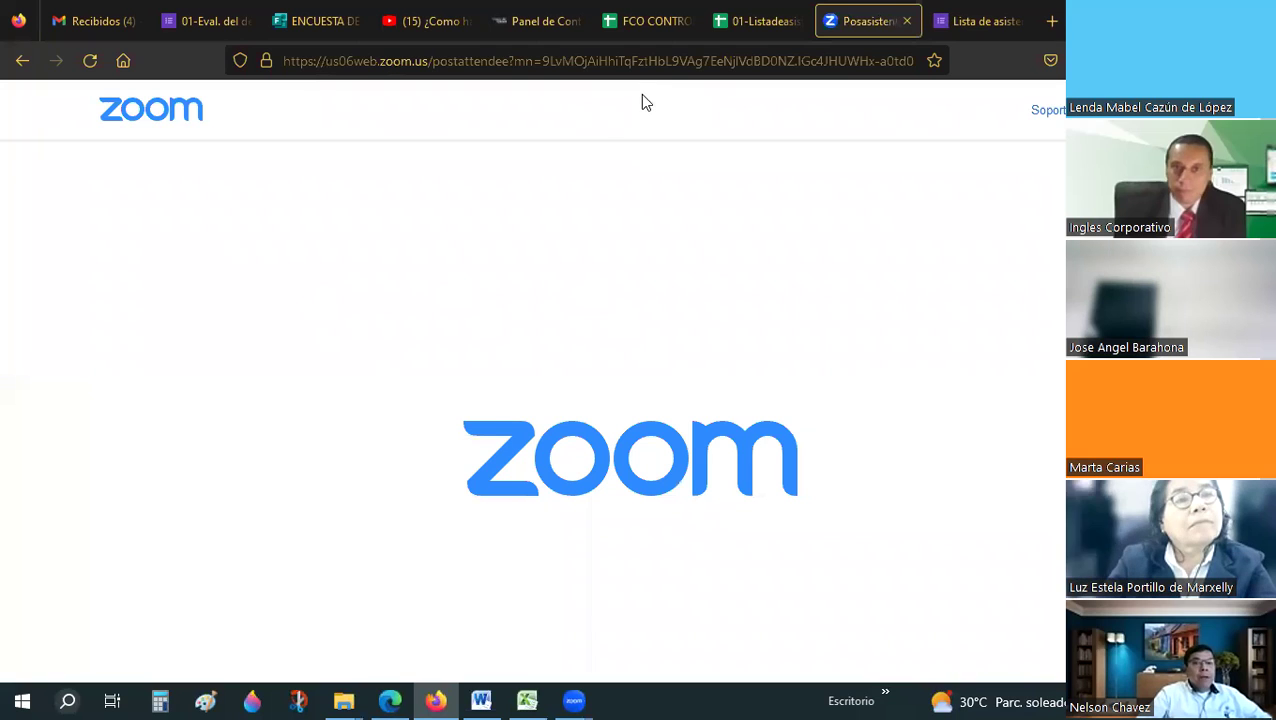
{"action": "left_click", "coordinate": [661, 8]}
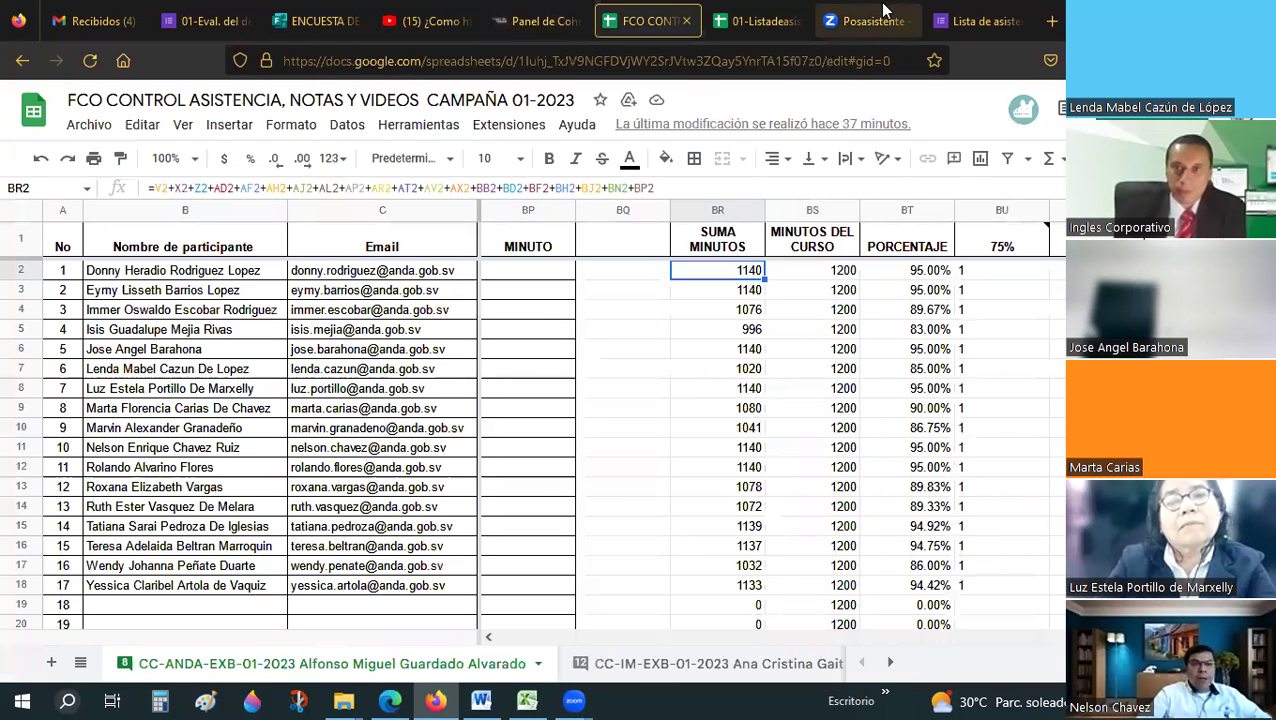
{"action": "left_click", "coordinate": [1000, 12]}
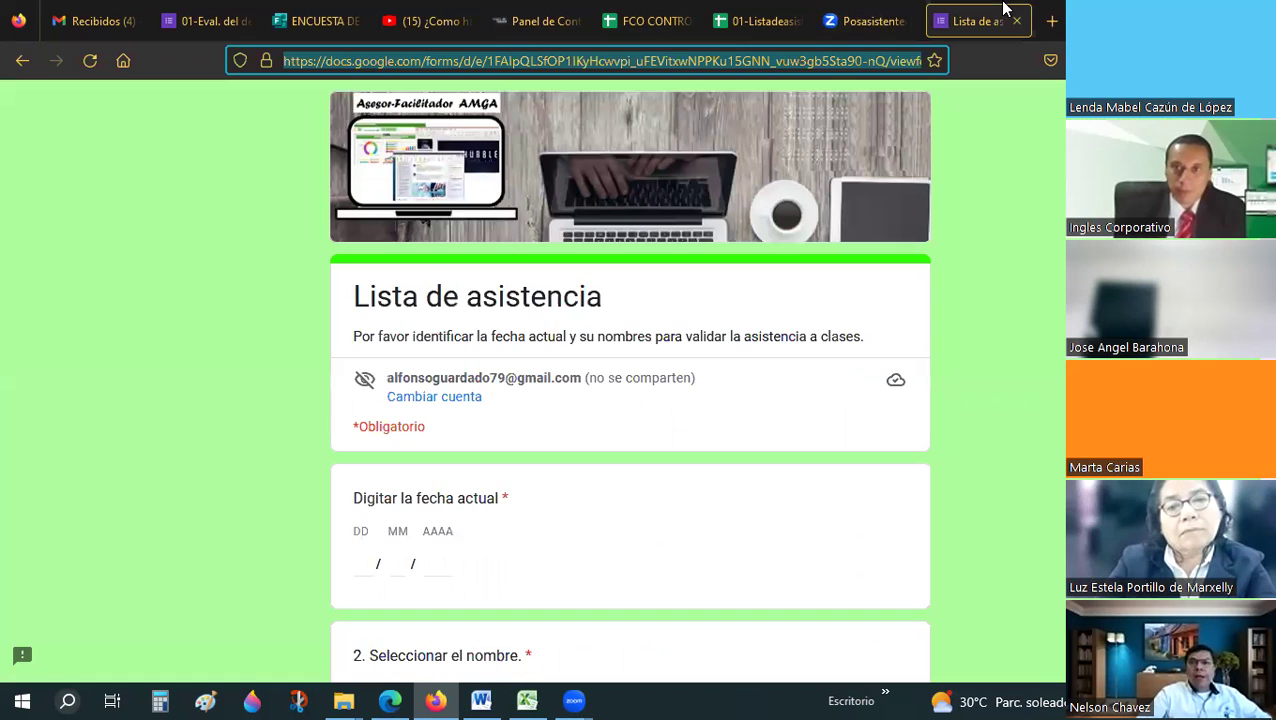
{"action": "scroll", "coordinate": [598, 393], "scroll_direction": "down", "scroll_amount": 5}
{"action": "scroll", "coordinate": [598, 393], "scroll_direction": "down", "scroll_amount": 3}
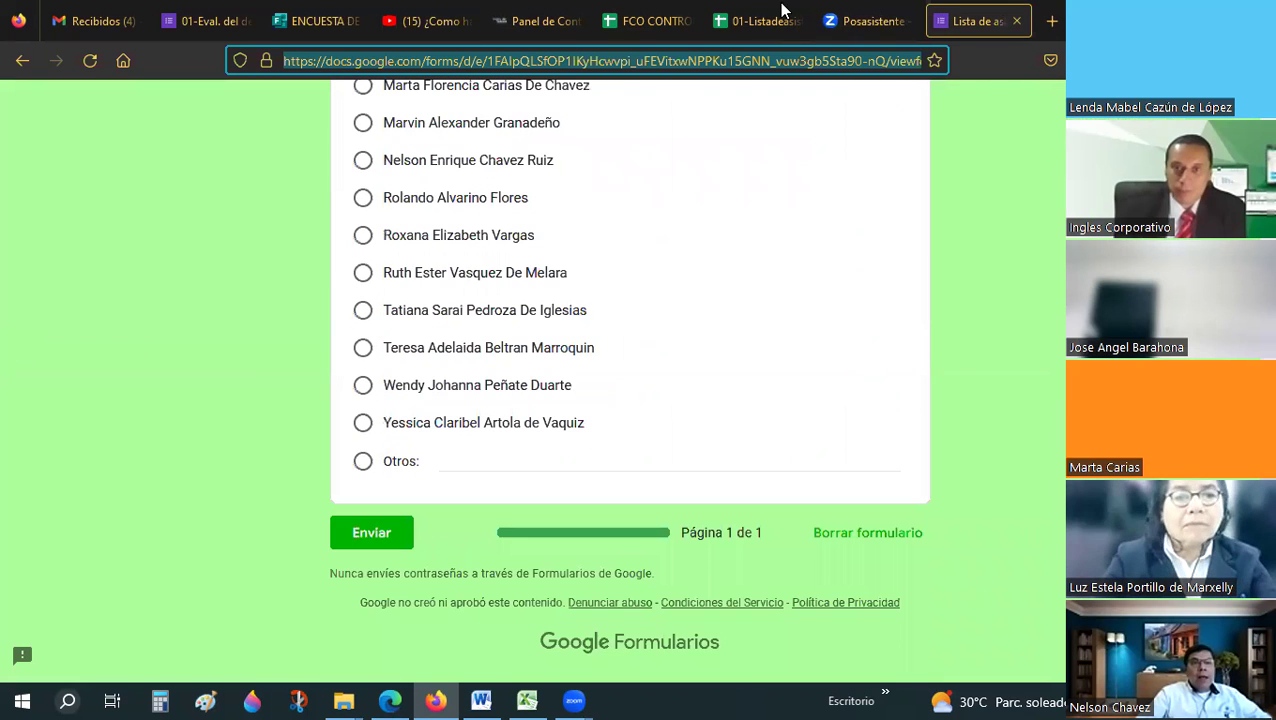
{"action": "scroll", "coordinate": [459, 609], "scroll_direction": "up", "scroll_amount": 4}
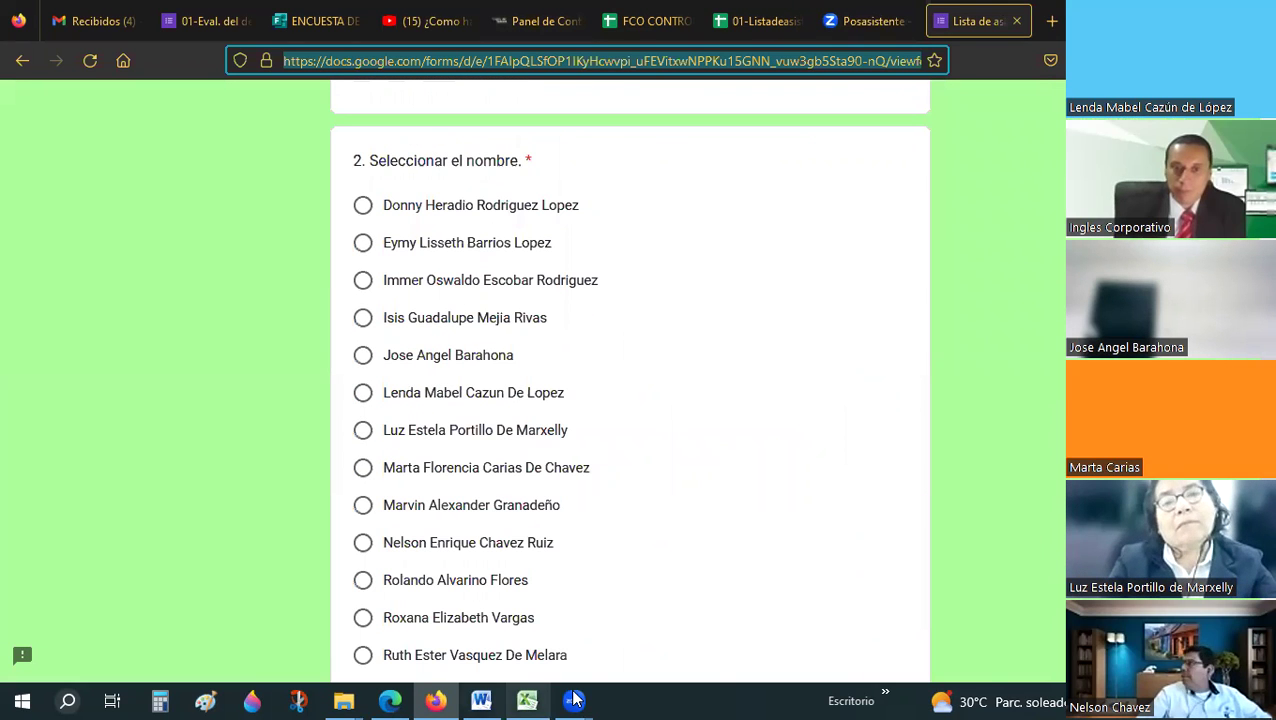
{"action": "left_click", "coordinate": [527, 700]}
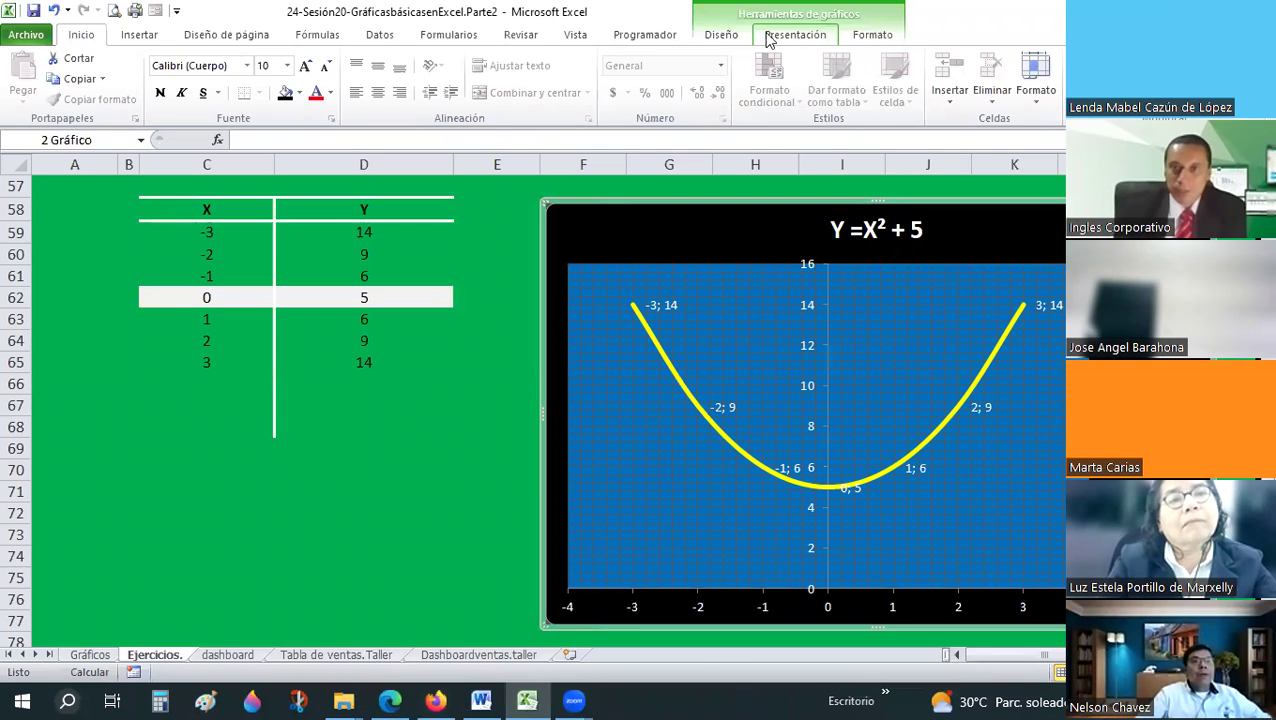
{"action": "left_click", "coordinate": [797, 36]}
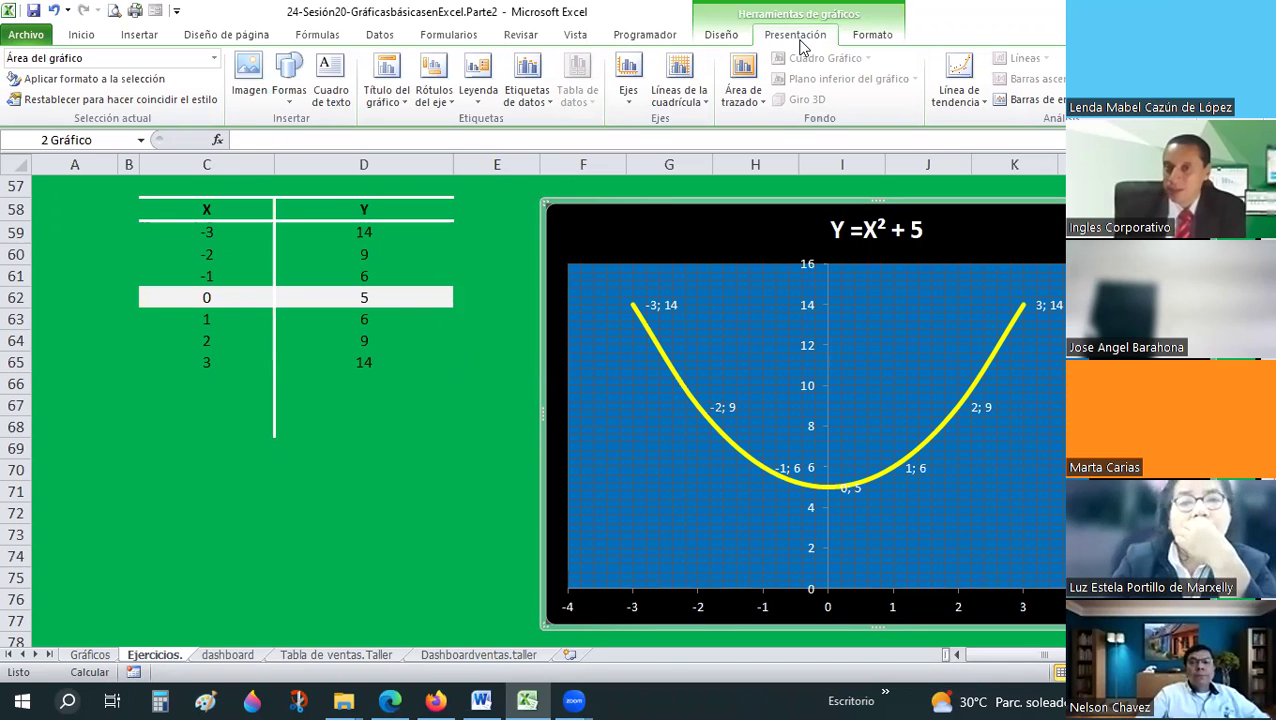
{"action": "left_click", "coordinate": [874, 35]}
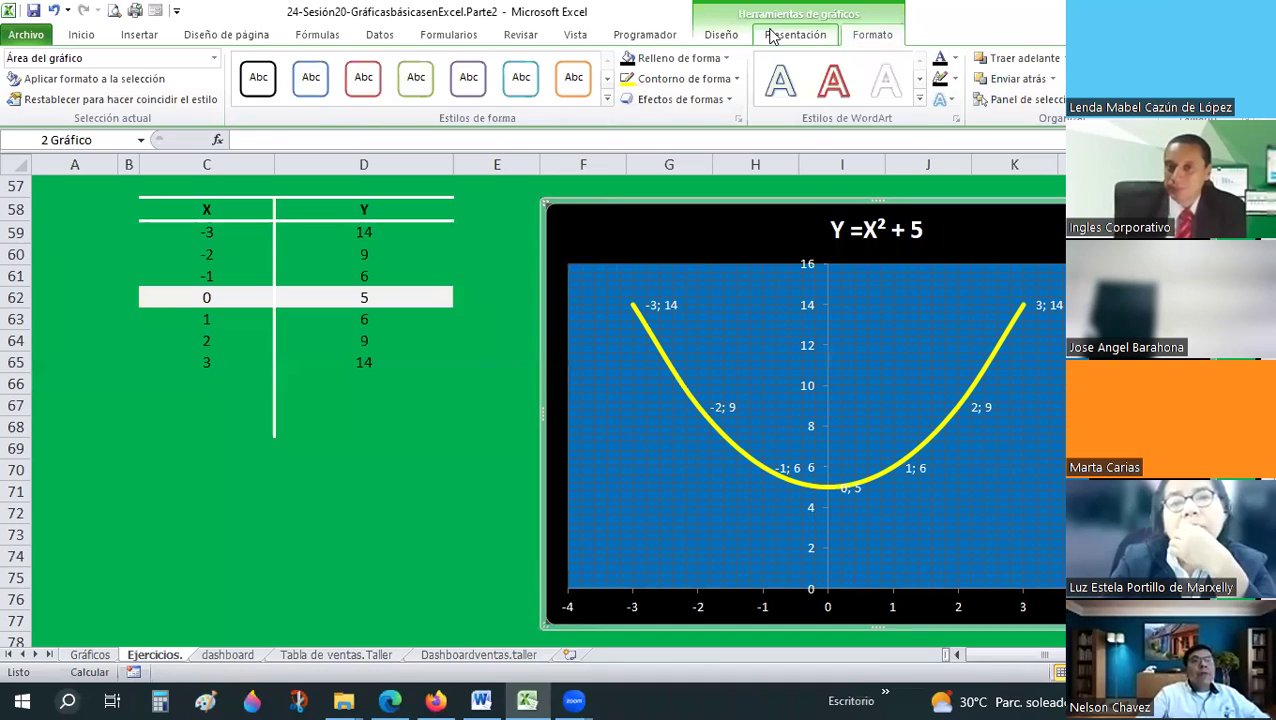
{"action": "left_click", "coordinate": [726, 38]}
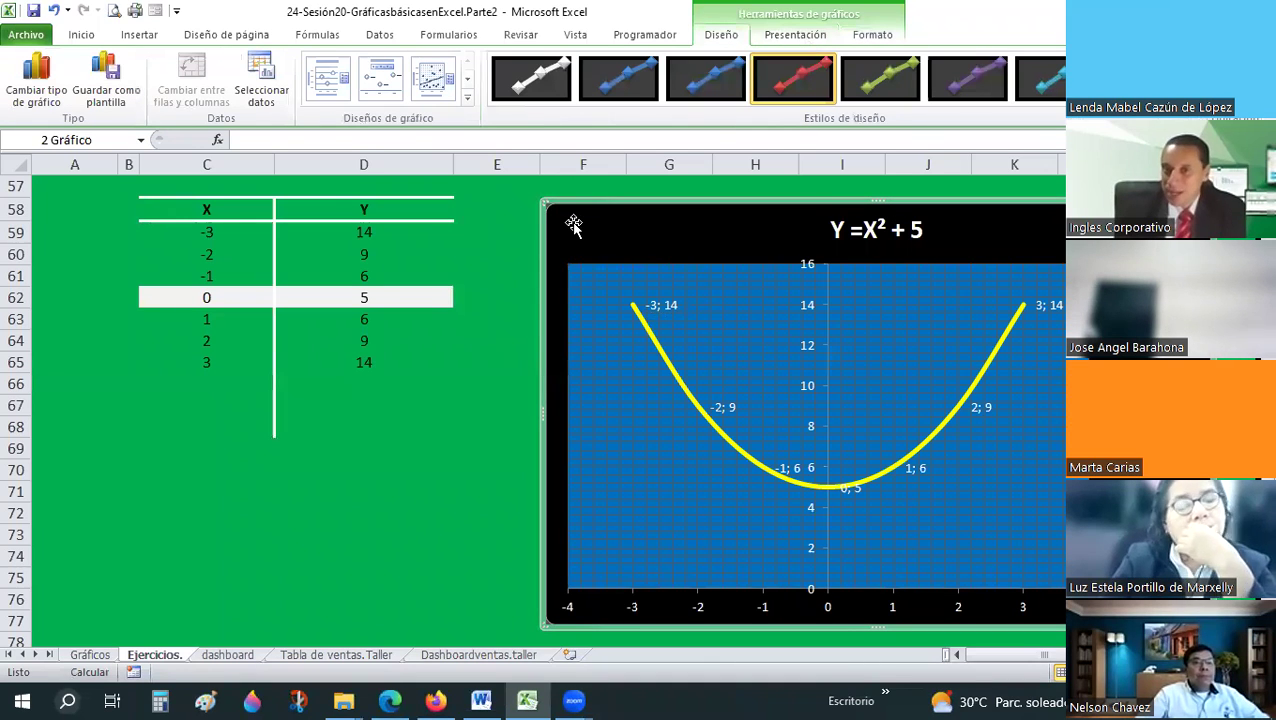
{"action": "left_click", "coordinate": [800, 35]}
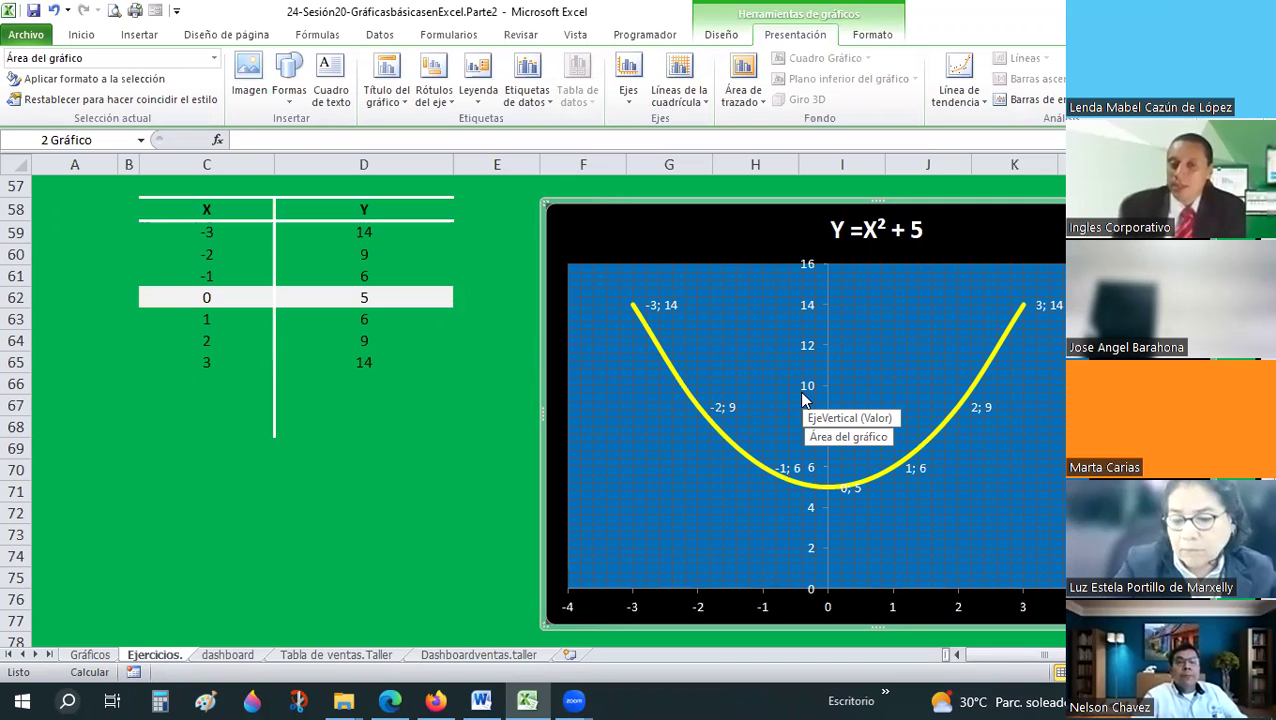
{"action": "left_click", "coordinate": [445, 439]}
{"action": "scroll", "coordinate": [445, 439], "scroll_direction": "up", "scroll_amount": 2}
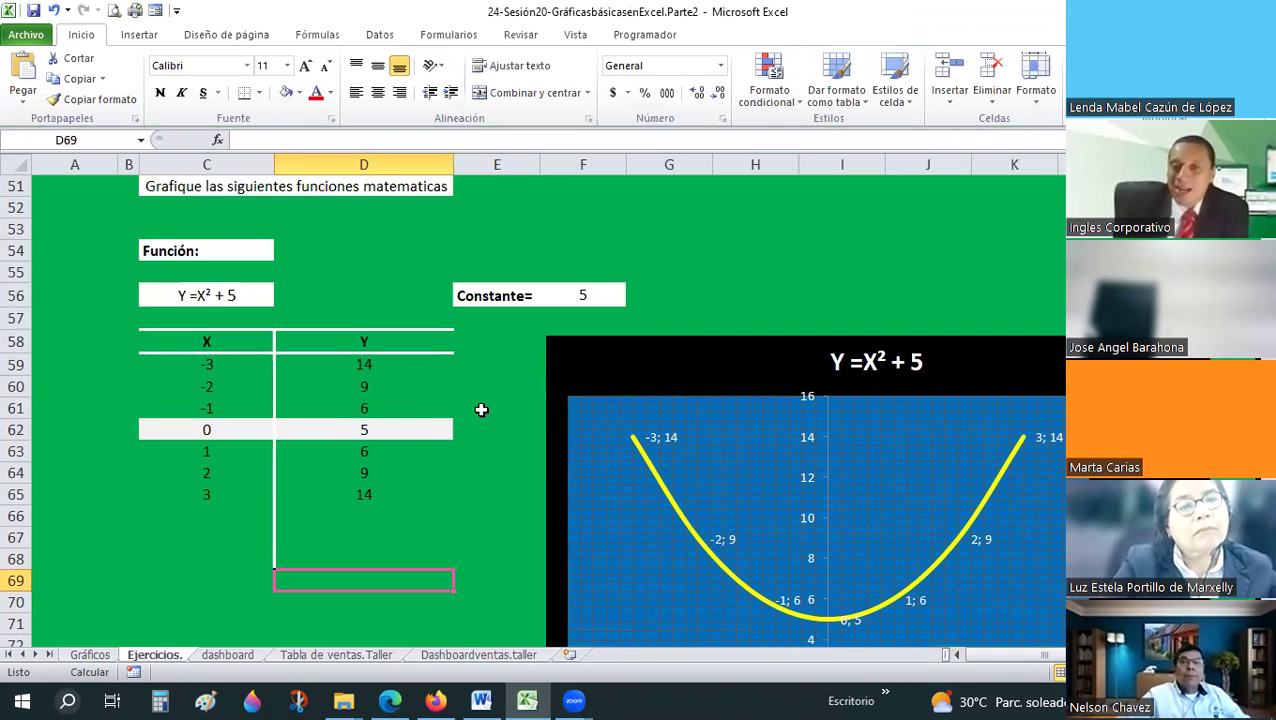
{"action": "scroll", "coordinate": [619, 279], "scroll_direction": "down", "scroll_amount": 1}
{"action": "left_click", "coordinate": [741, 294]}
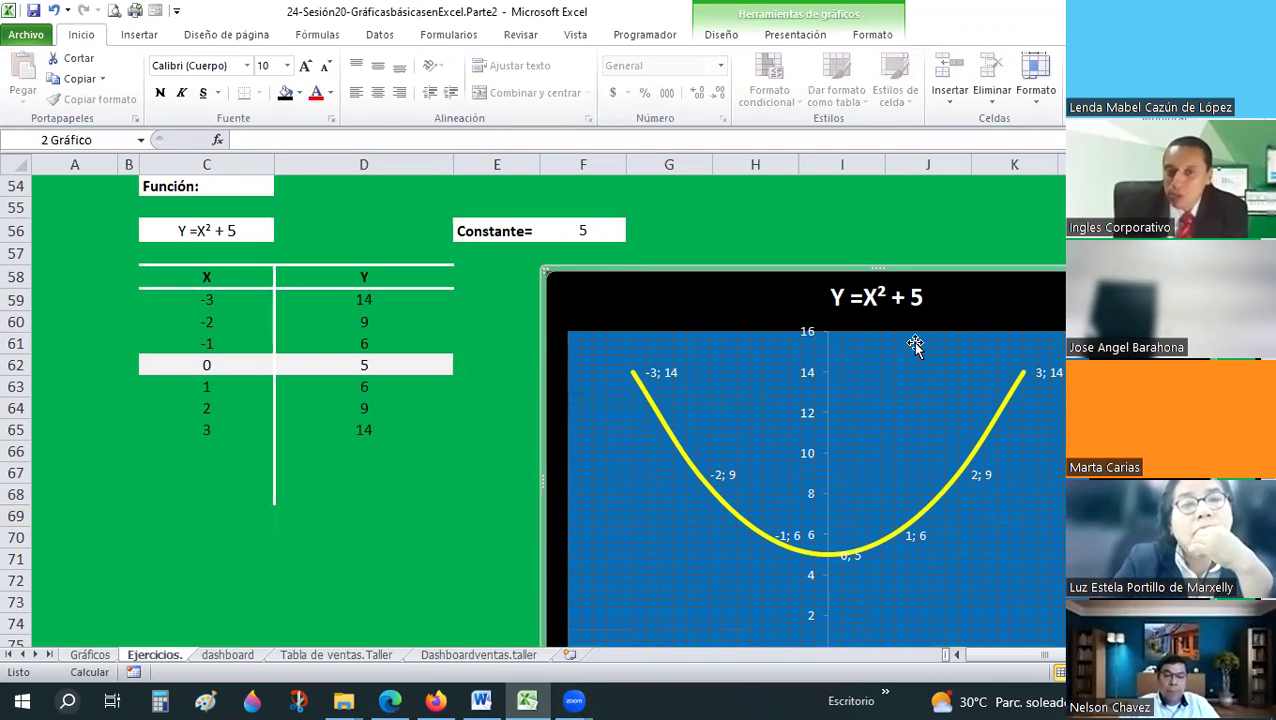
{"action": "left_click", "coordinate": [333, 446]}
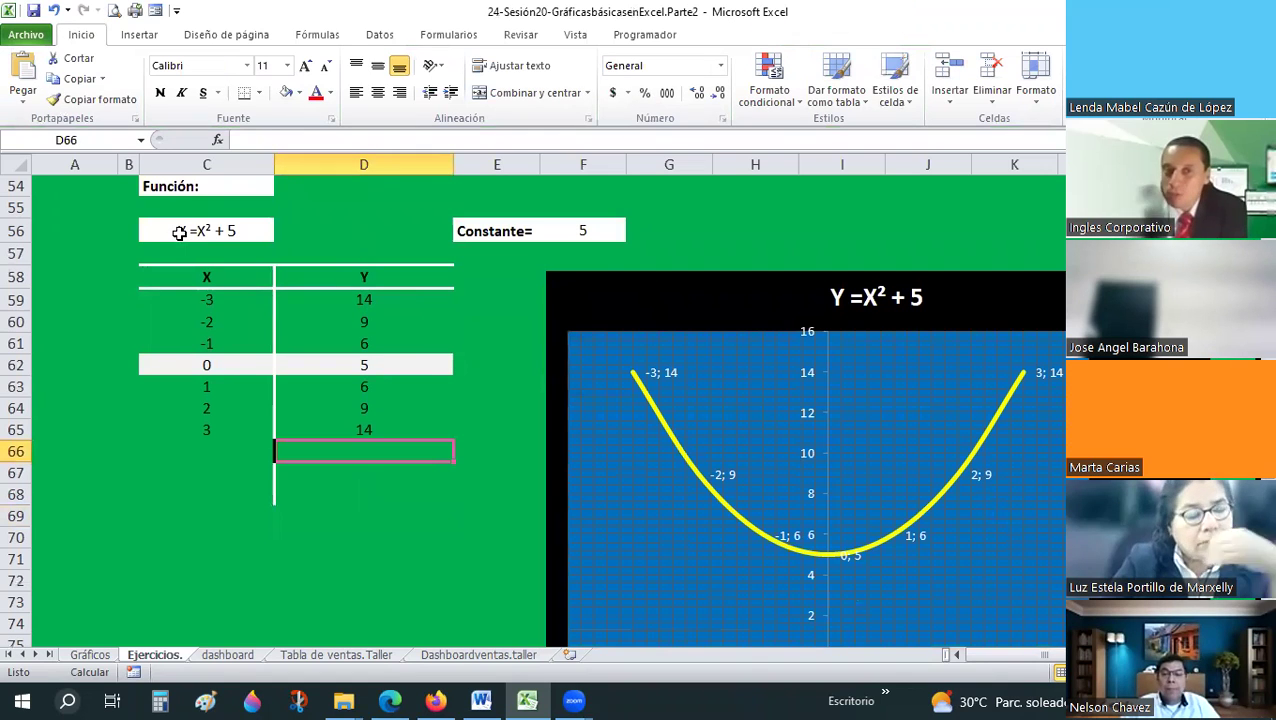
{"action": "left_click", "coordinate": [179, 233]}
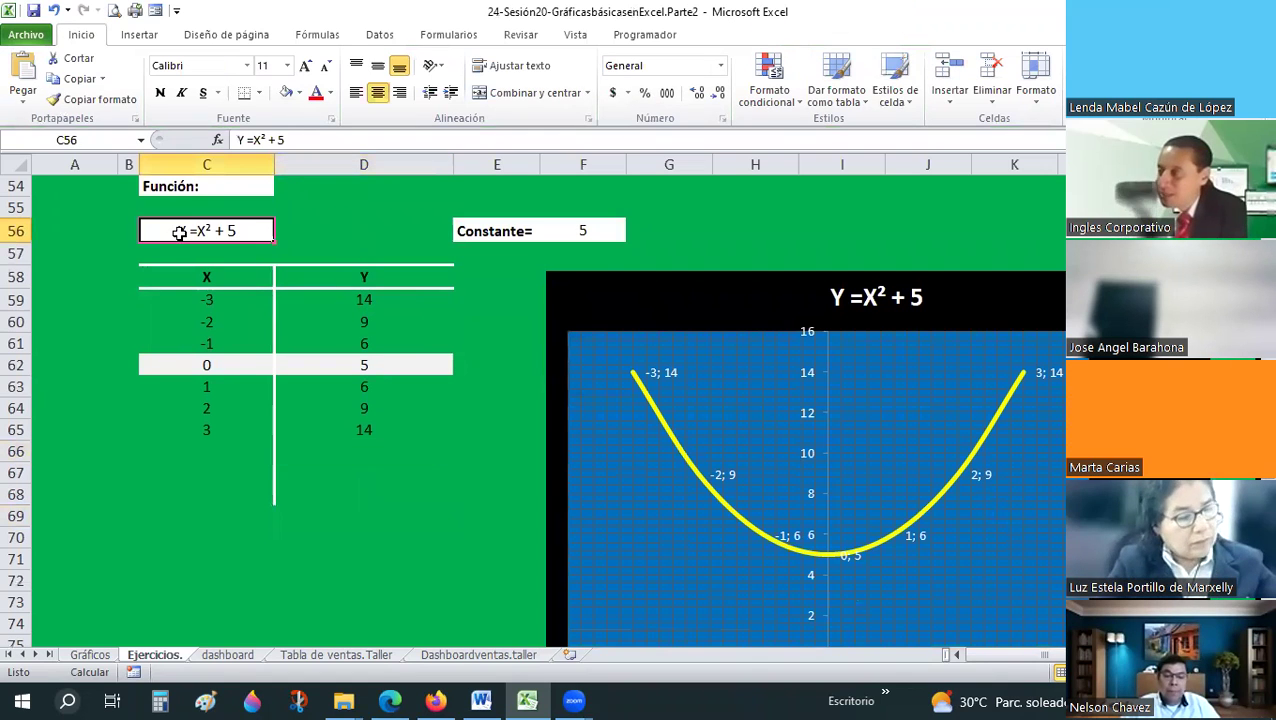
{"action": "left_click", "coordinate": [360, 299]}
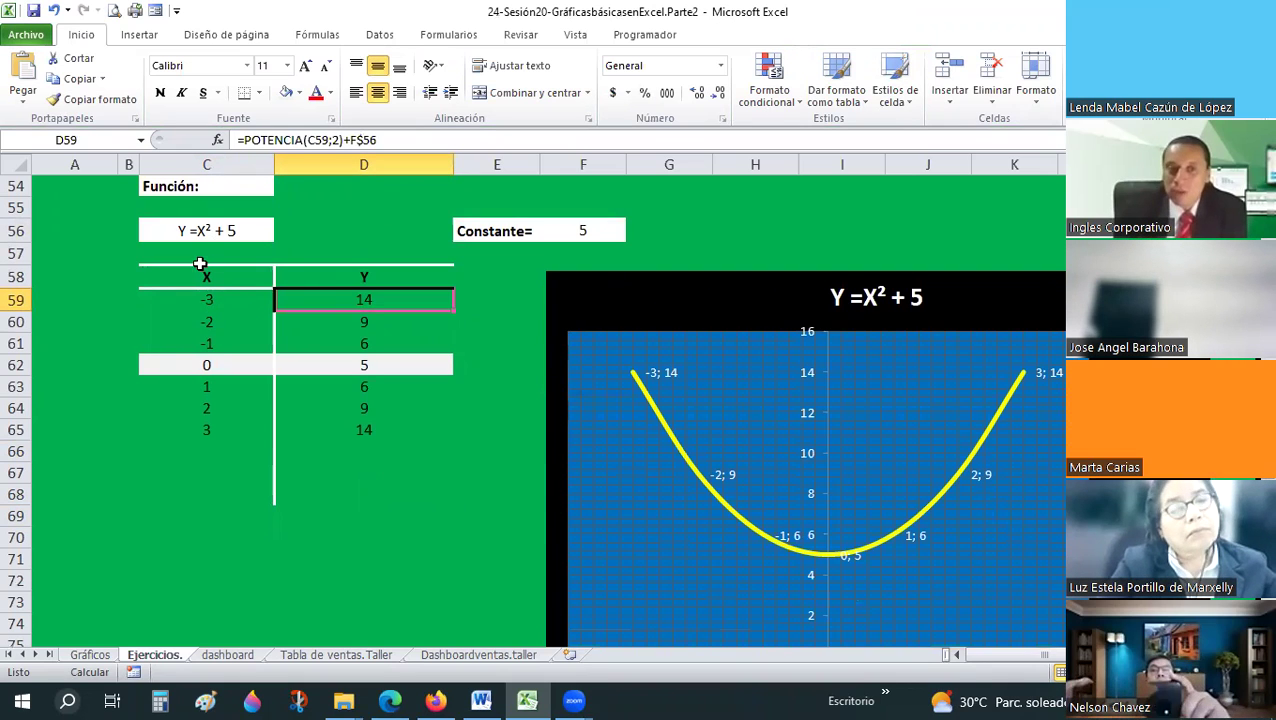
{"action": "left_click_drag", "start_coordinate": [373, 270], "coordinate": [372, 455]}
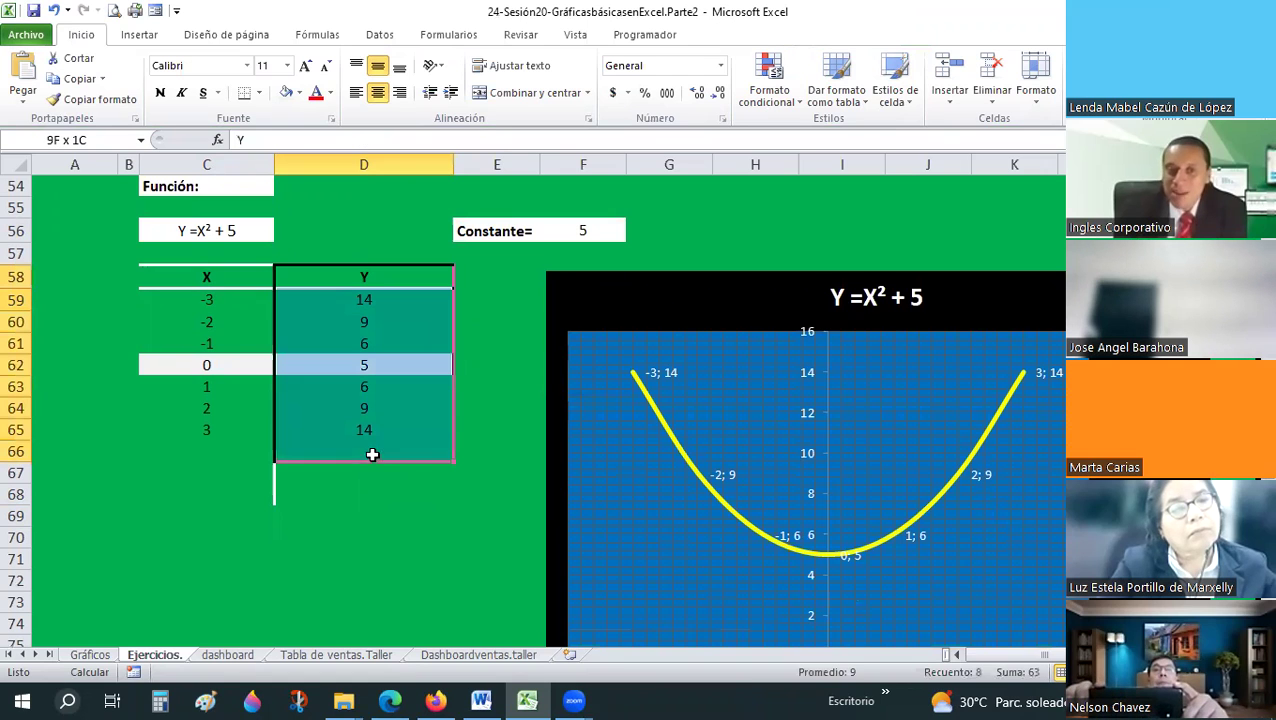
{"action": "left_click", "coordinate": [350, 298]}
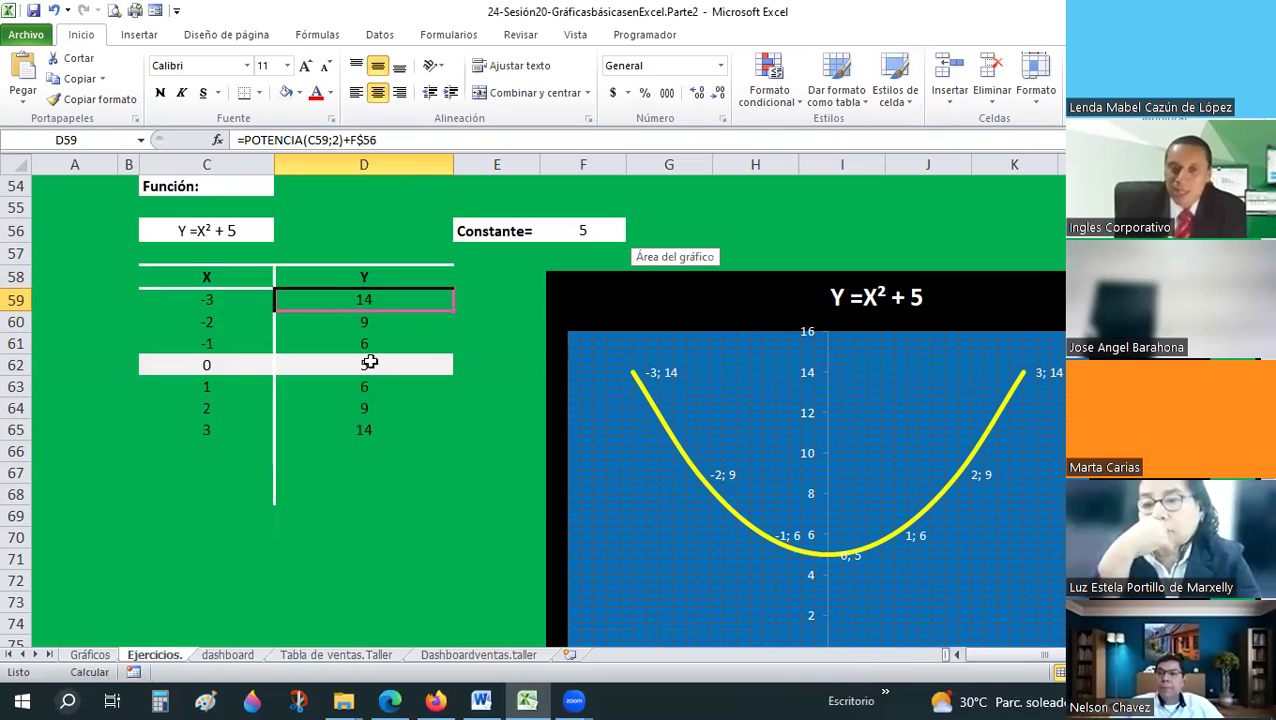
{"action": "key", "text": "Down"}
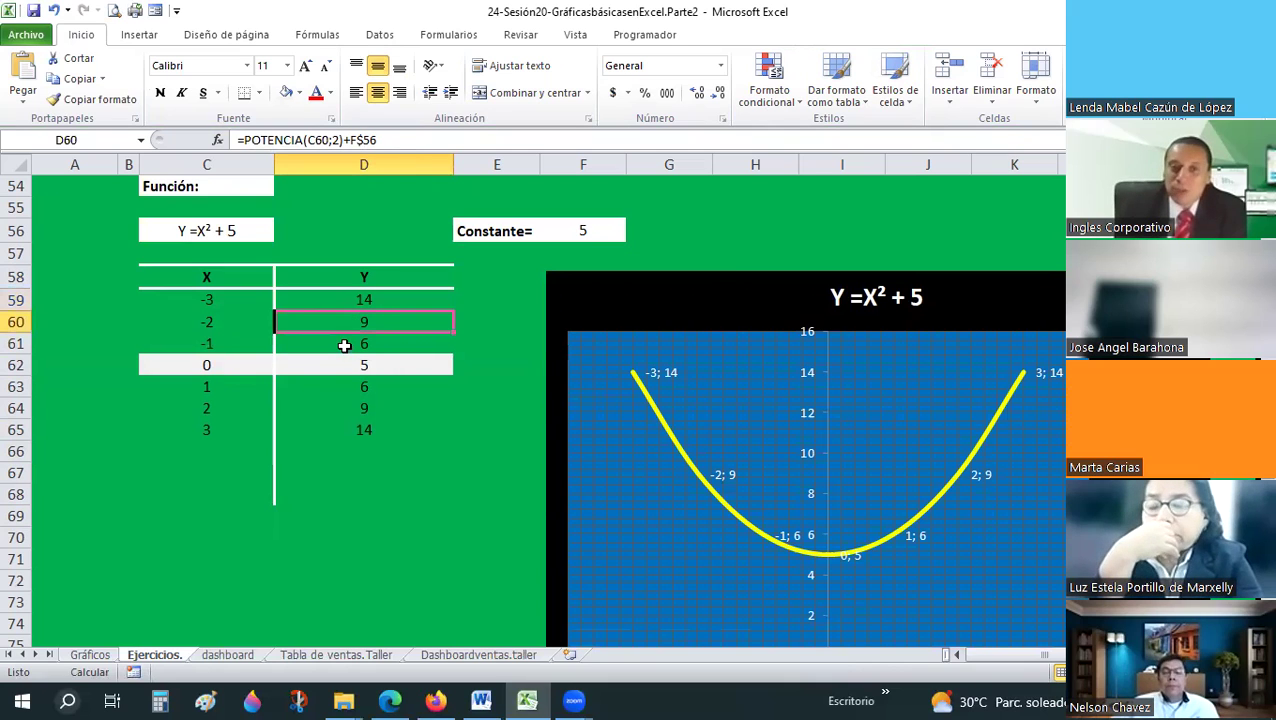
{"action": "key", "text": "Down"}
{"action": "key", "text": "Down"}
{"action": "key", "text": "Down"}
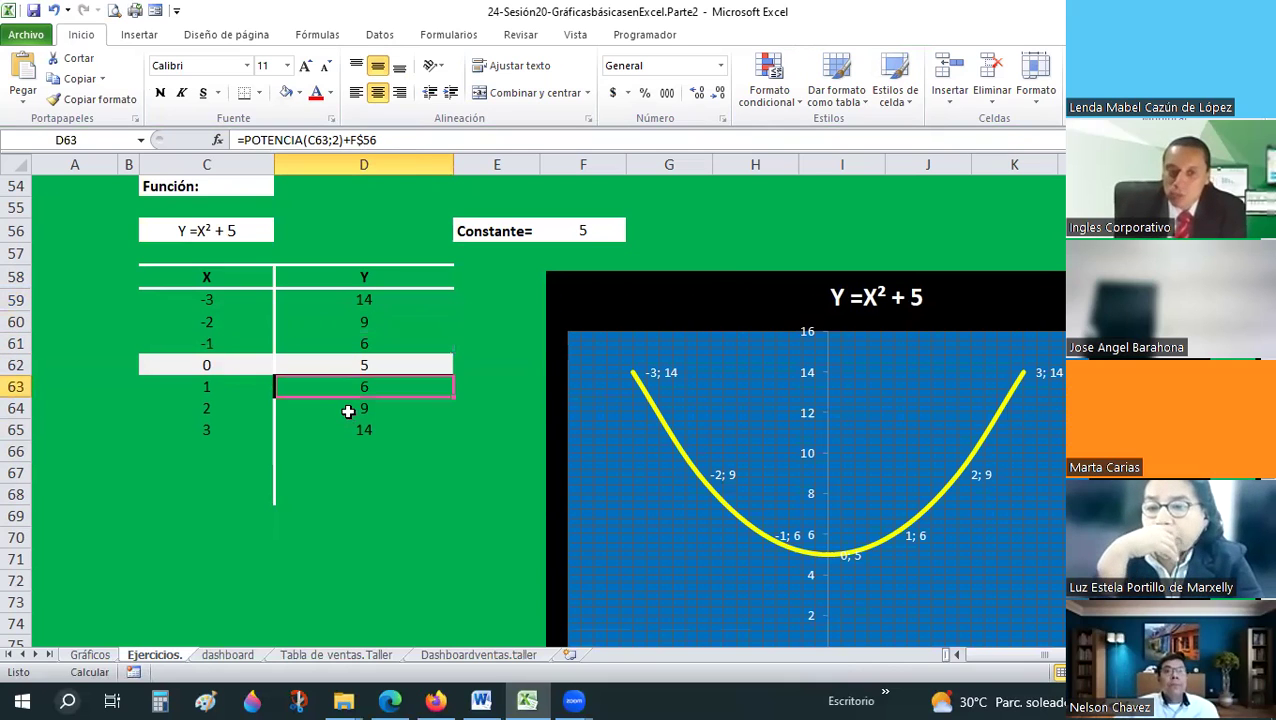
{"action": "key", "text": "Down"}
{"action": "key", "text": "Down"}
{"action": "left_click", "coordinate": [361, 497]}
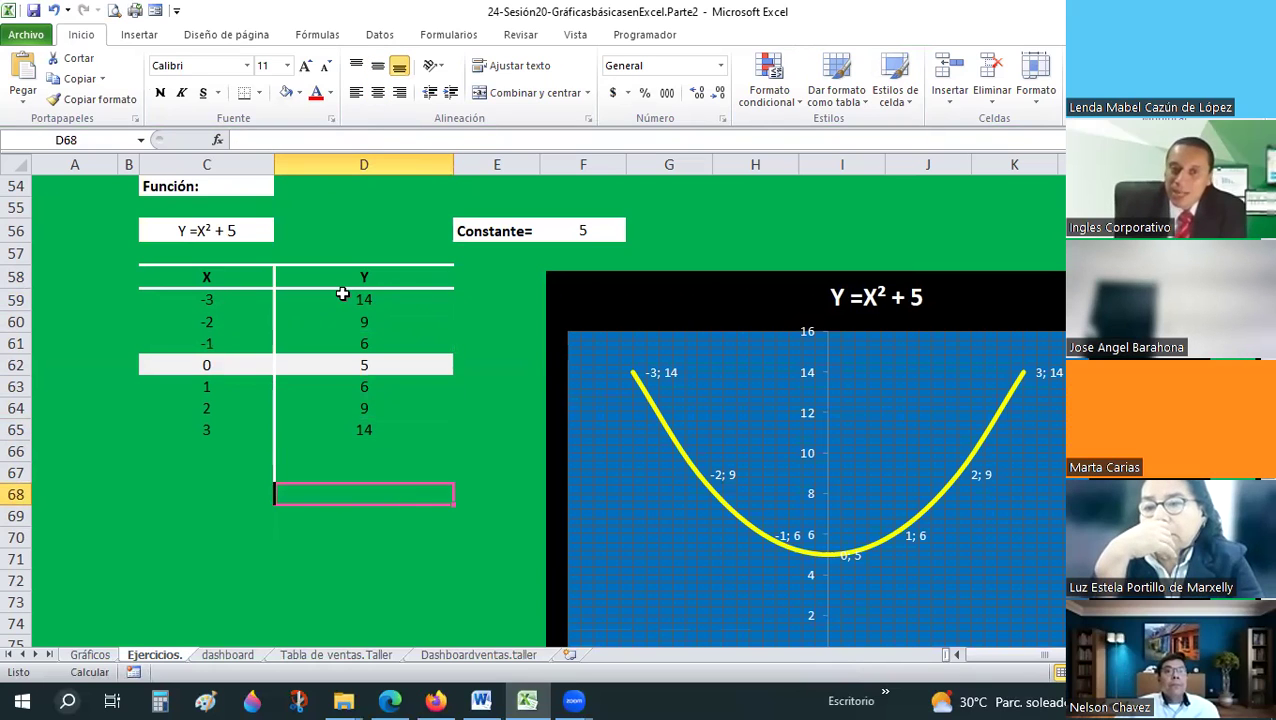
{"action": "left_click", "coordinate": [393, 302]}
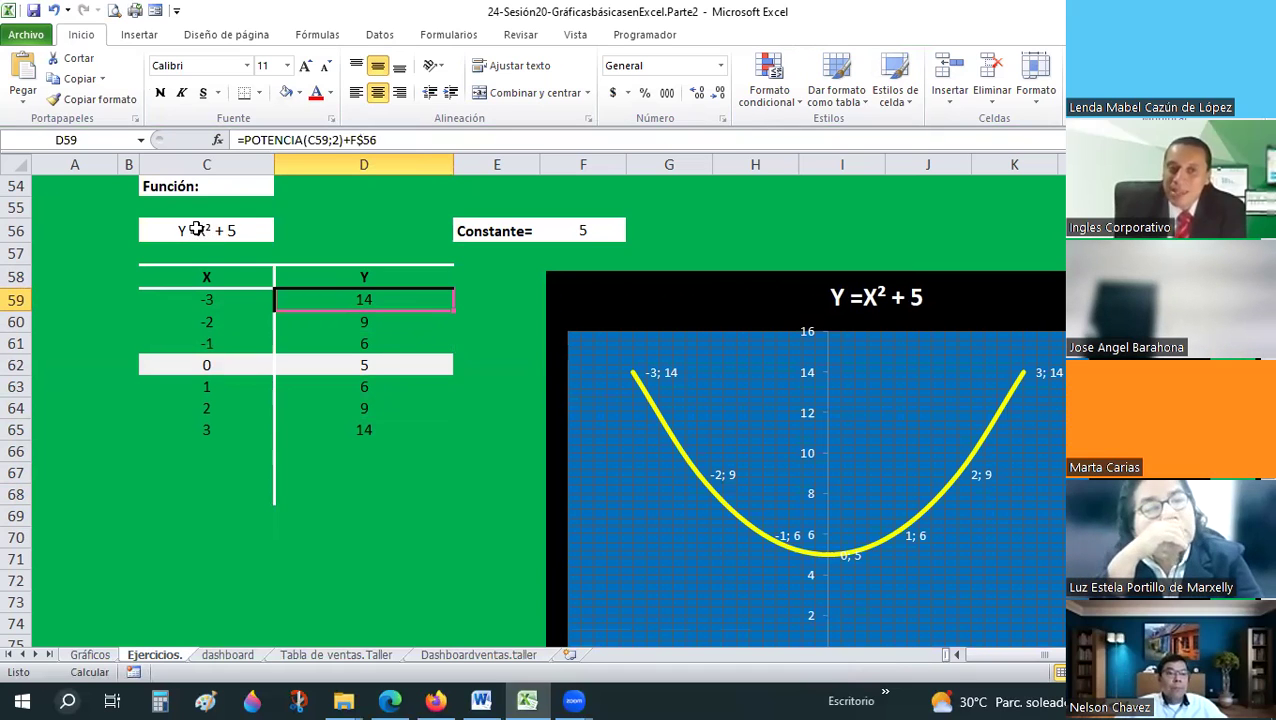
{"action": "left_click", "coordinate": [370, 365]}
{"action": "left_click", "coordinate": [226, 390]}
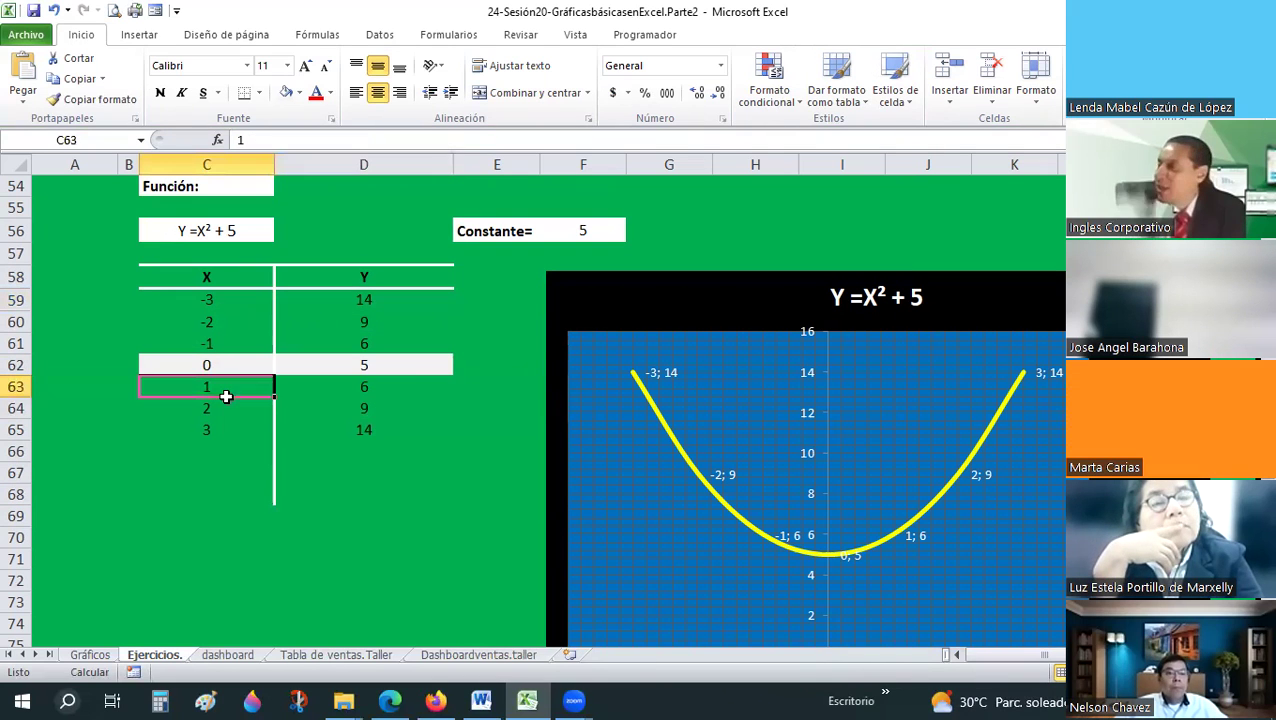
{"action": "left_click", "coordinate": [410, 388]}
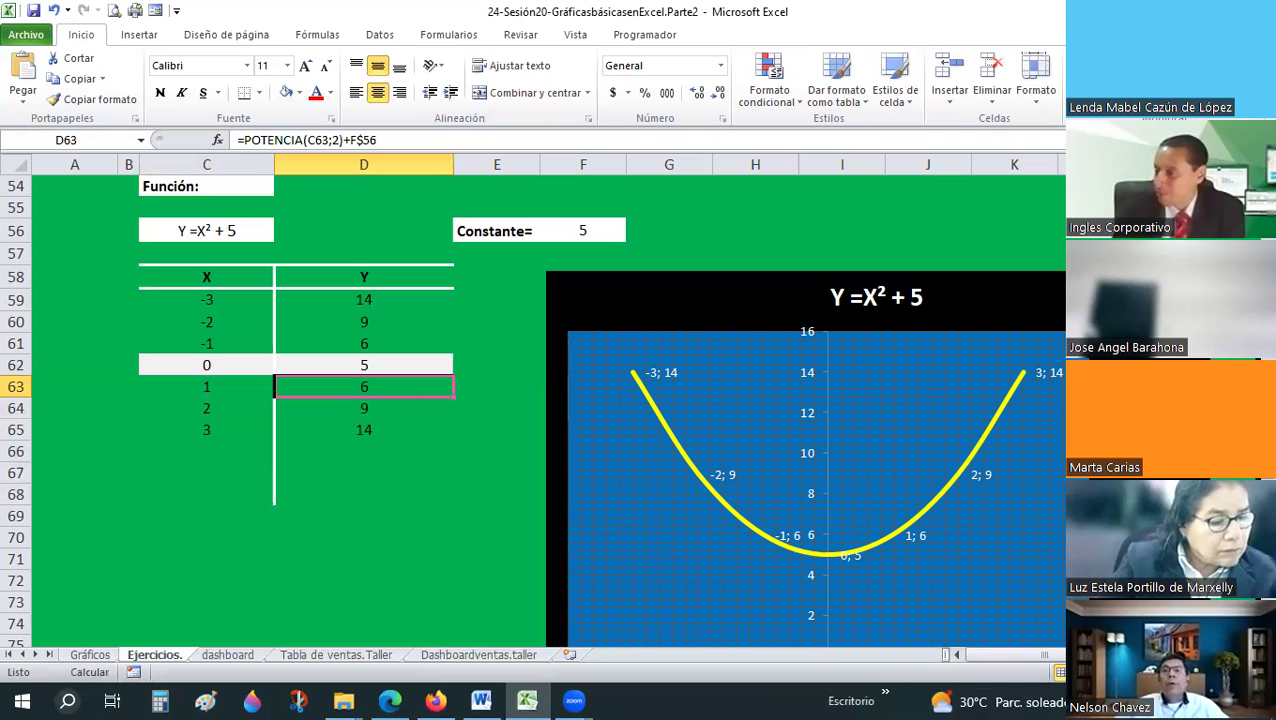
{"action": "left_click", "coordinate": [432, 697]}
{"action": "left_click", "coordinate": [420, 20]}
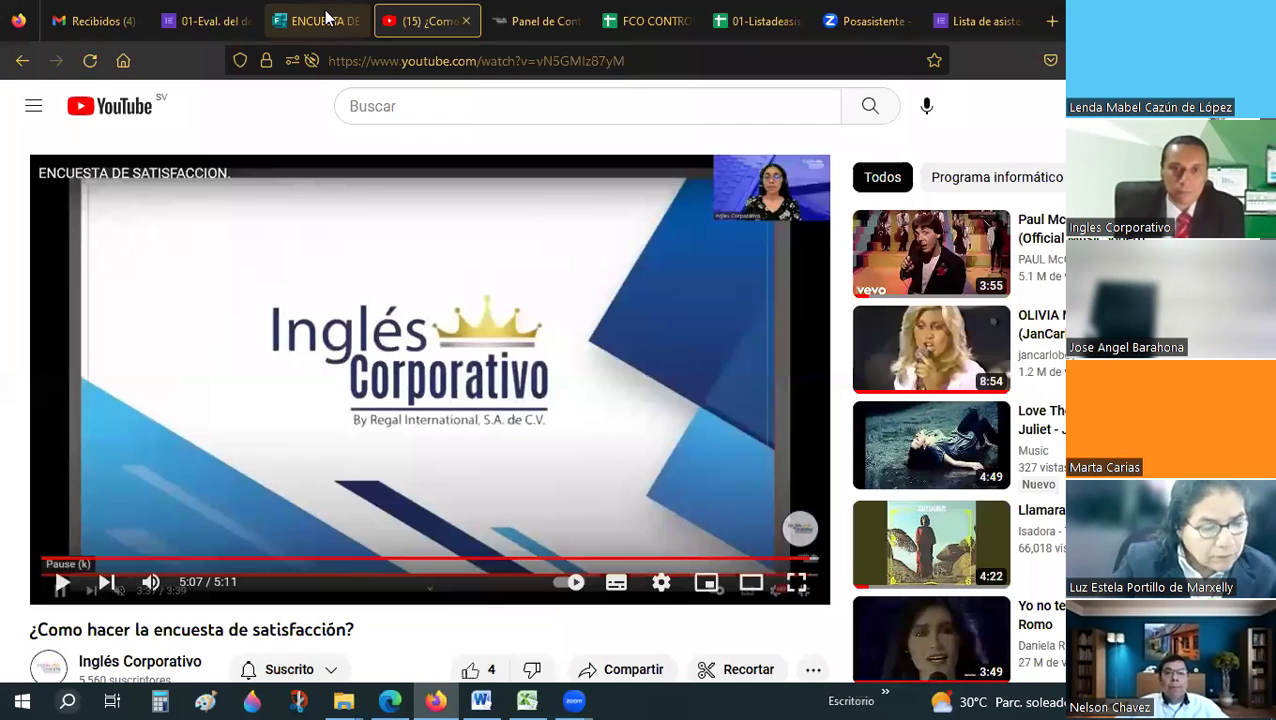
{"action": "key", "text": "ctrl+Page_Up"}
{"action": "scroll", "coordinate": [419, 251], "scroll_direction": "down", "scroll_amount": 3}
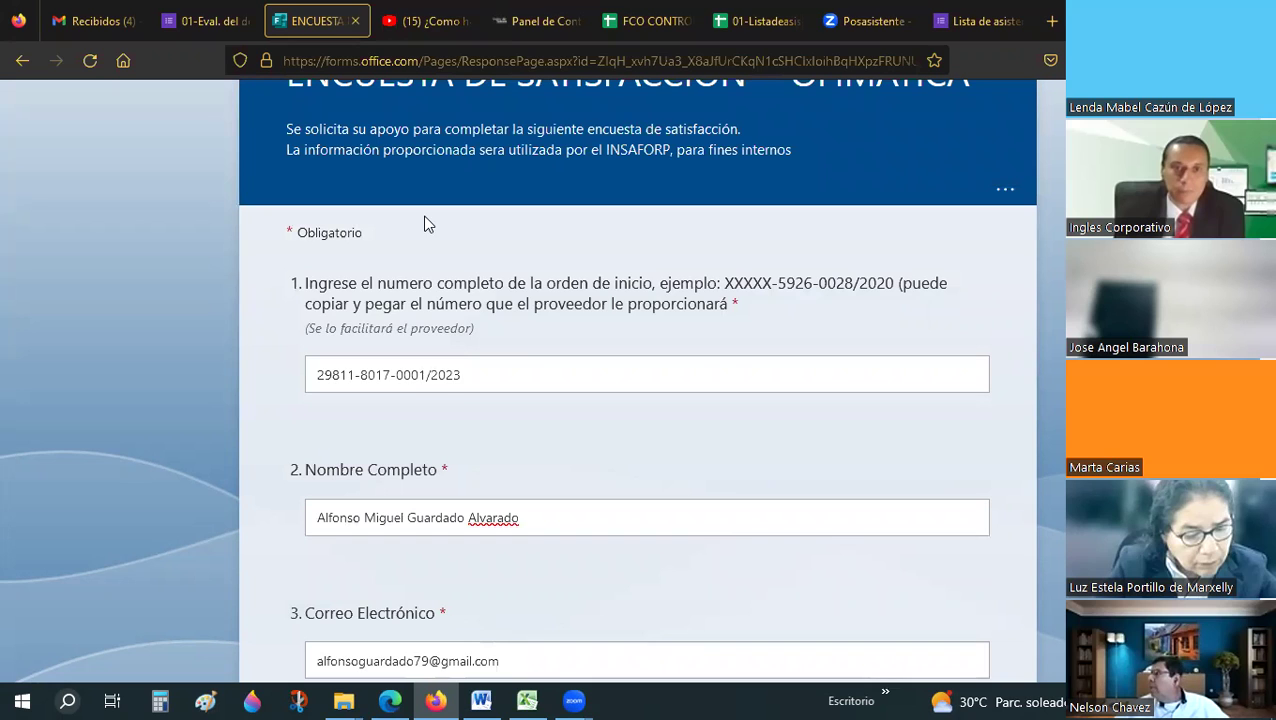
{"action": "scroll", "coordinate": [449, 405], "scroll_direction": "up", "scroll_amount": 1}
{"action": "scroll", "coordinate": [447, 398], "scroll_direction": "up", "scroll_amount": 1}
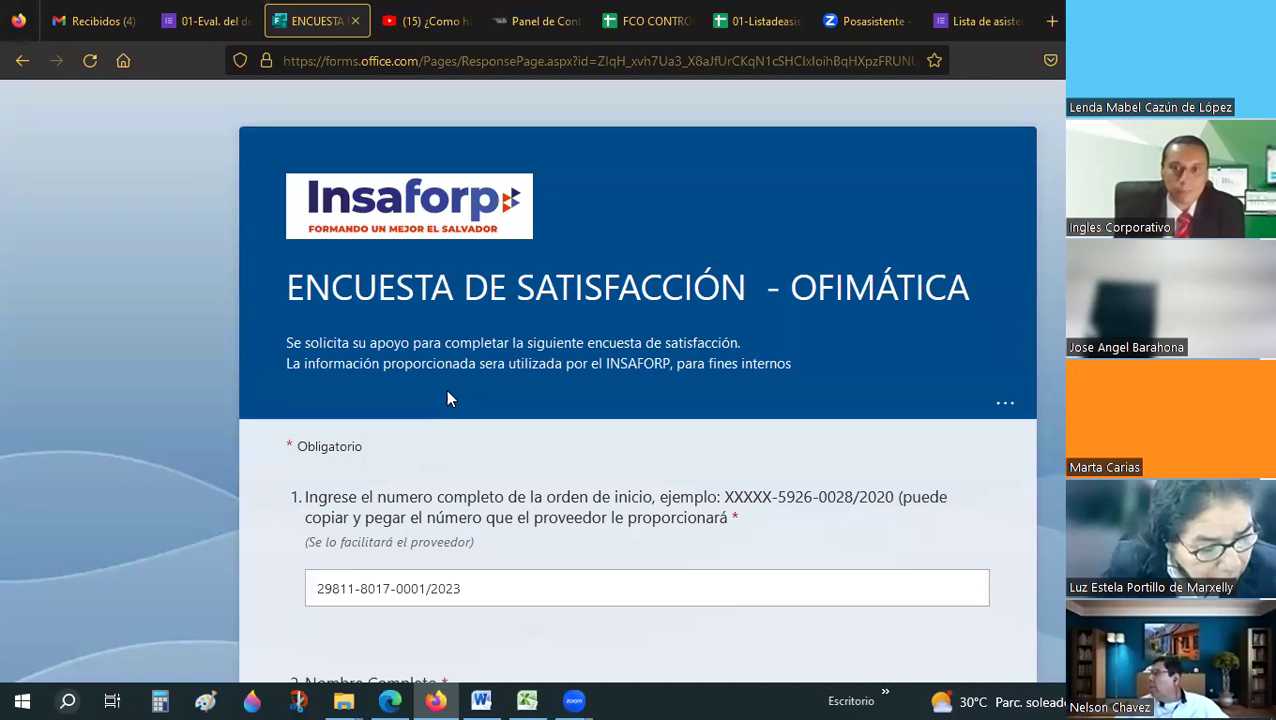
{"action": "scroll", "coordinate": [447, 390], "scroll_direction": "down", "scroll_amount": 9}
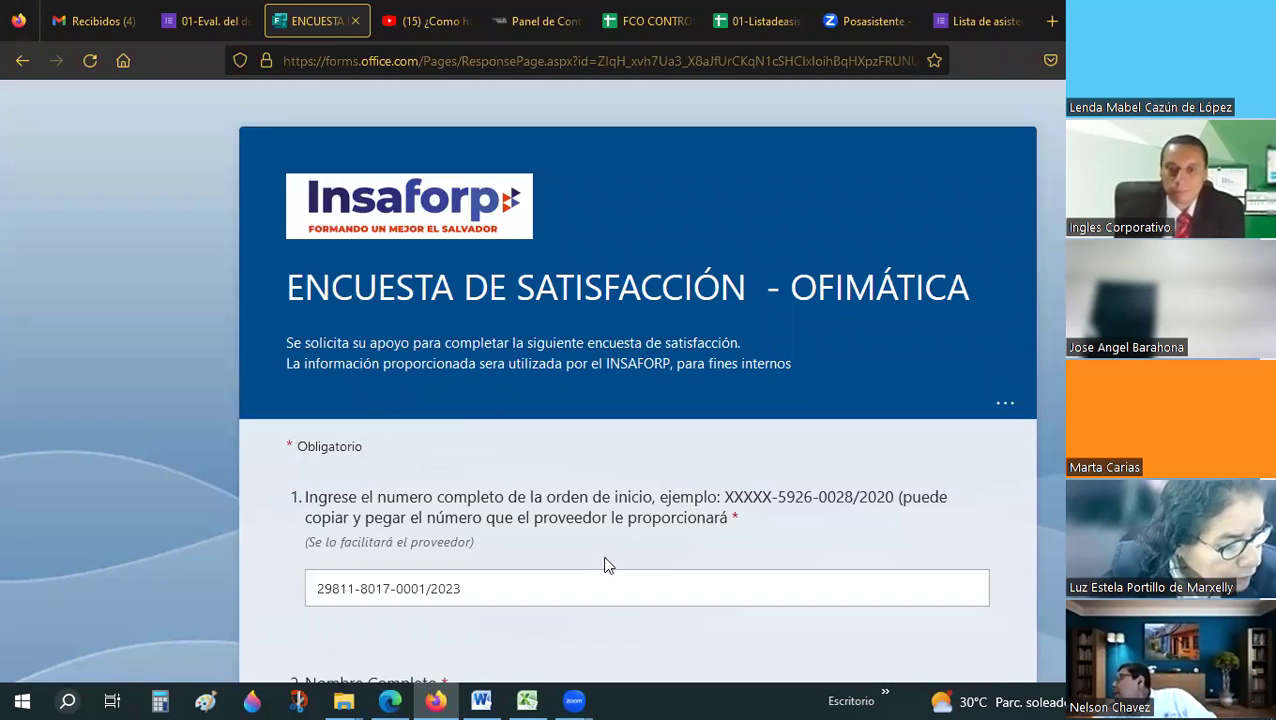
{"action": "scroll", "coordinate": [606, 557], "scroll_direction": "up", "scroll_amount": 10}
{"action": "key", "text": "alt+Tab"}
{"action": "left_click", "coordinate": [500, 423]}
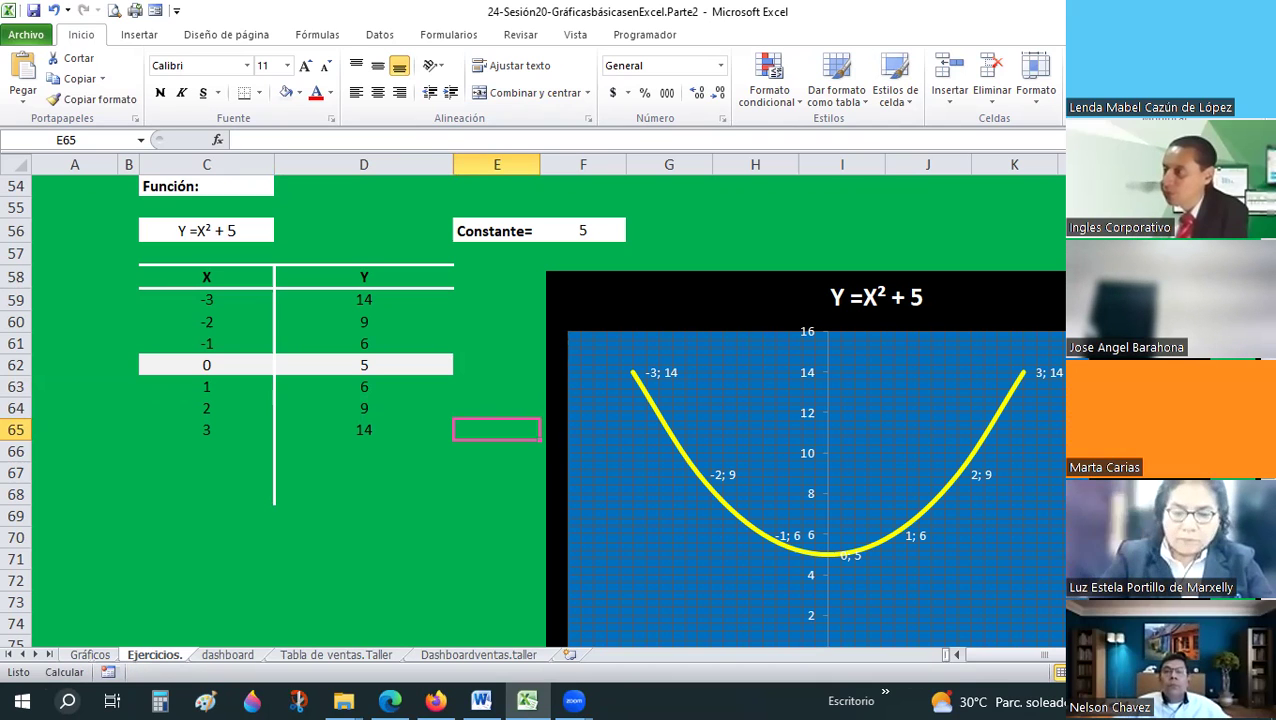
- Scroll down to the '3.Ejercicios 3 para crear gráficos' table
{"action": "left_click", "coordinate": [493, 513]}
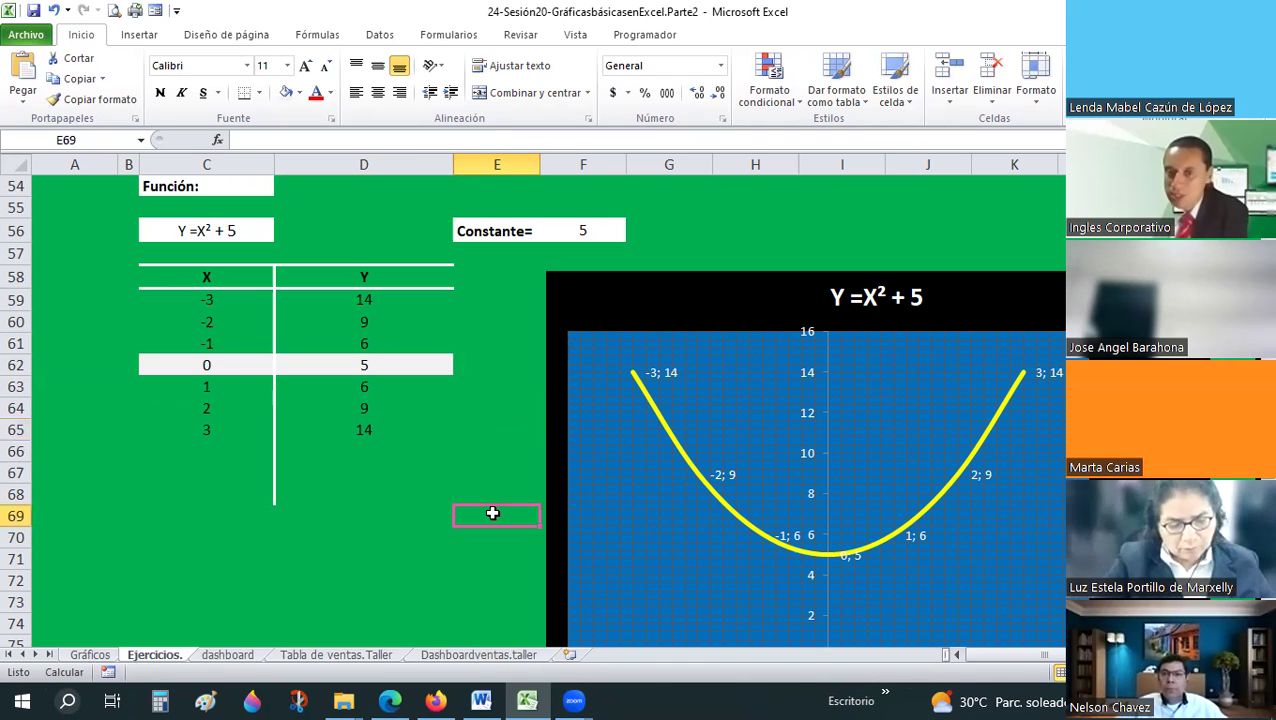
{"action": "scroll", "coordinate": [493, 513], "scroll_direction": "down", "scroll_amount": 3}
{"action": "scroll", "coordinate": [493, 513], "scroll_direction": "down", "scroll_amount": 4}
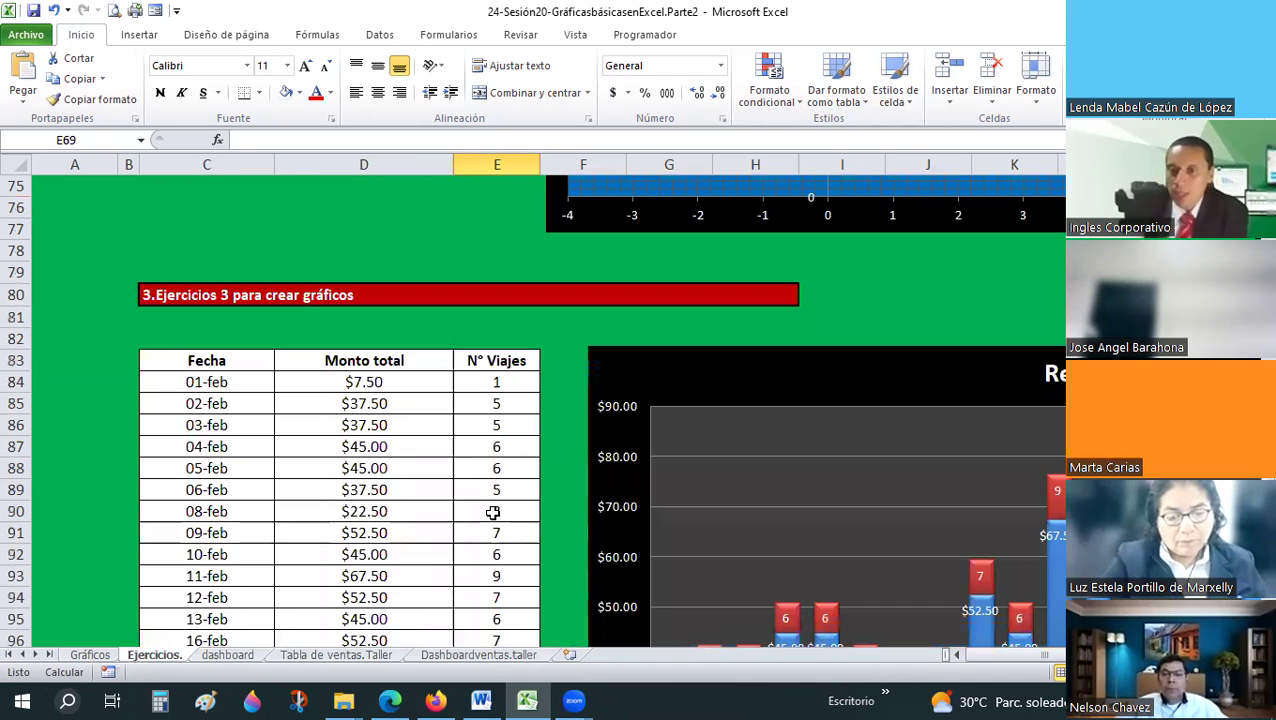
{"action": "scroll", "coordinate": [493, 513], "scroll_direction": "down", "scroll_amount": 3}
{"action": "scroll", "coordinate": [493, 512], "scroll_direction": "down", "scroll_amount": 4}
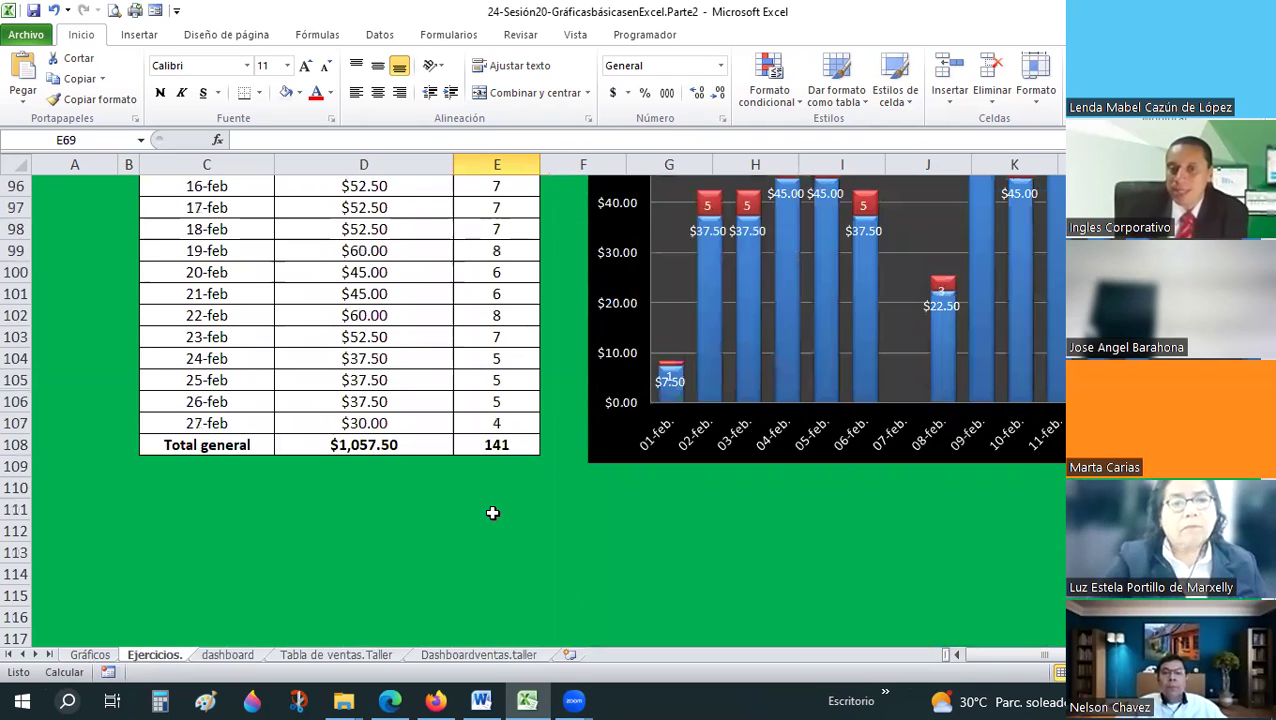
{"action": "scroll", "coordinate": [493, 512], "scroll_direction": "up", "scroll_amount": 6}
{"action": "scroll", "coordinate": [493, 512], "scroll_direction": "down", "scroll_amount": 2}
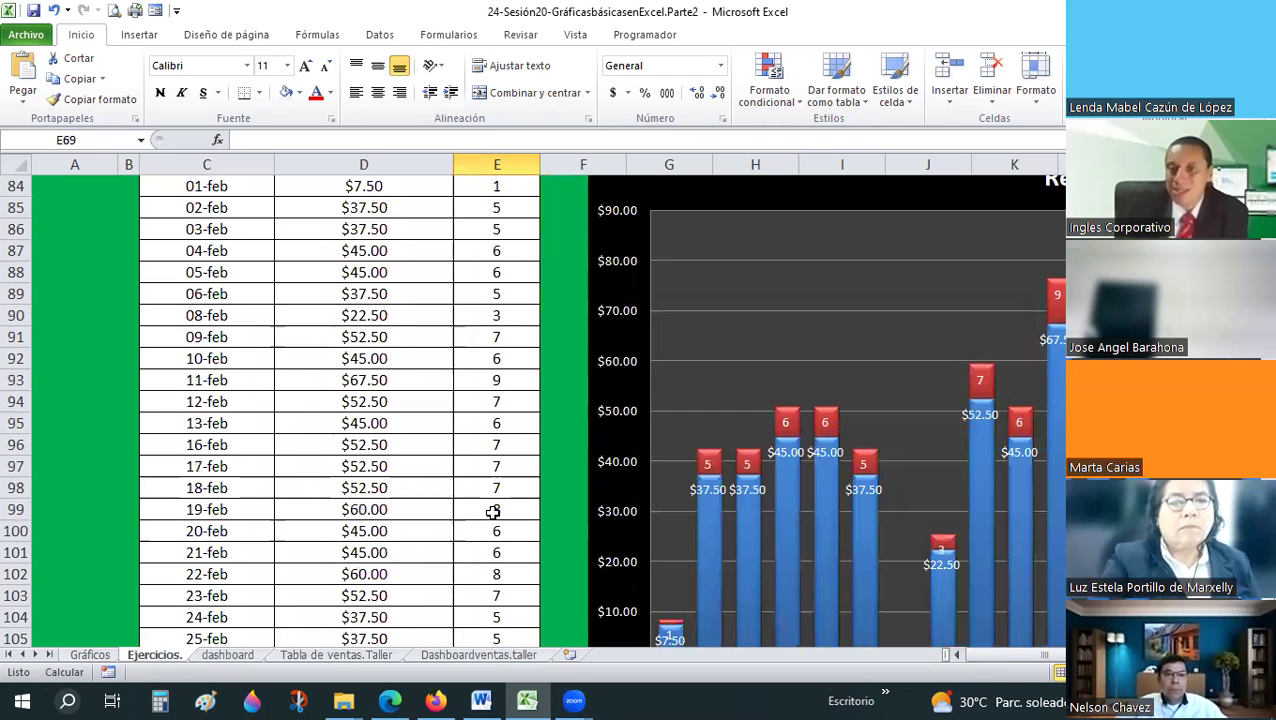
{"action": "scroll", "coordinate": [493, 512], "scroll_direction": "up", "scroll_amount": 2}
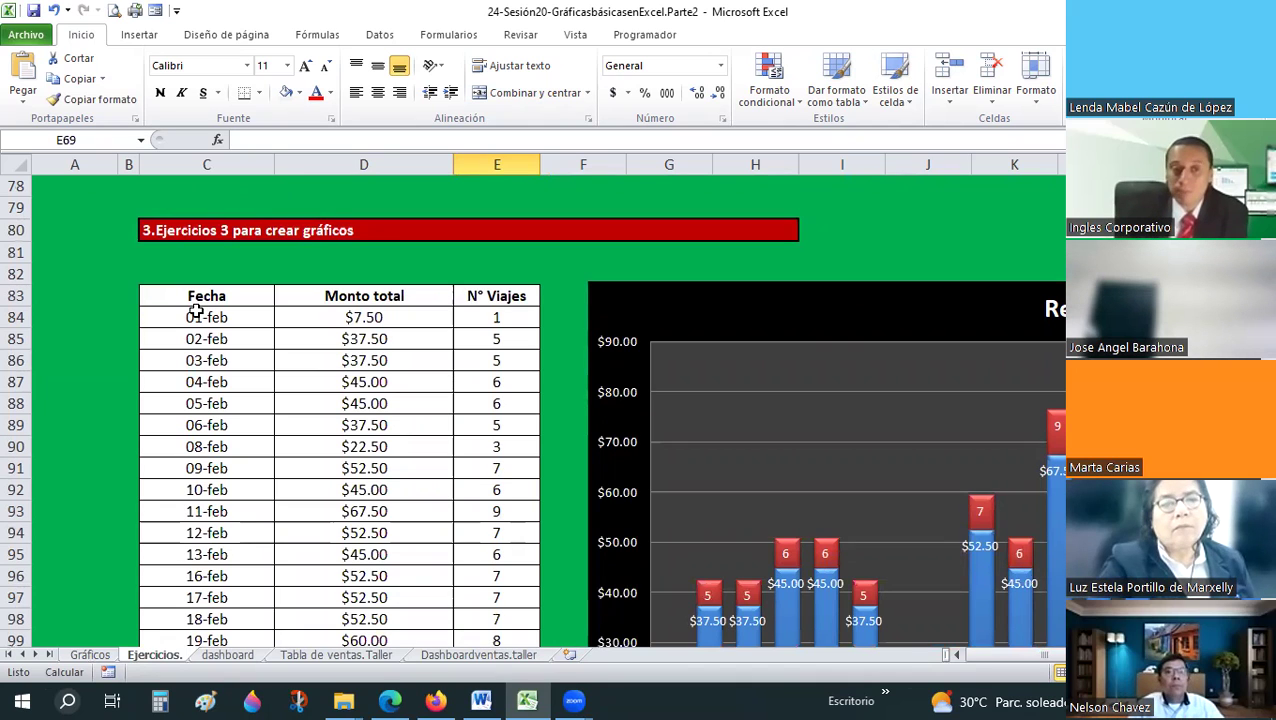
- Inspect the stored dates and the 01-feb and 02-feb Monto total and N° Viajes values
{"action": "left_click", "coordinate": [202, 345]}
{"action": "left_click", "coordinate": [202, 425]}
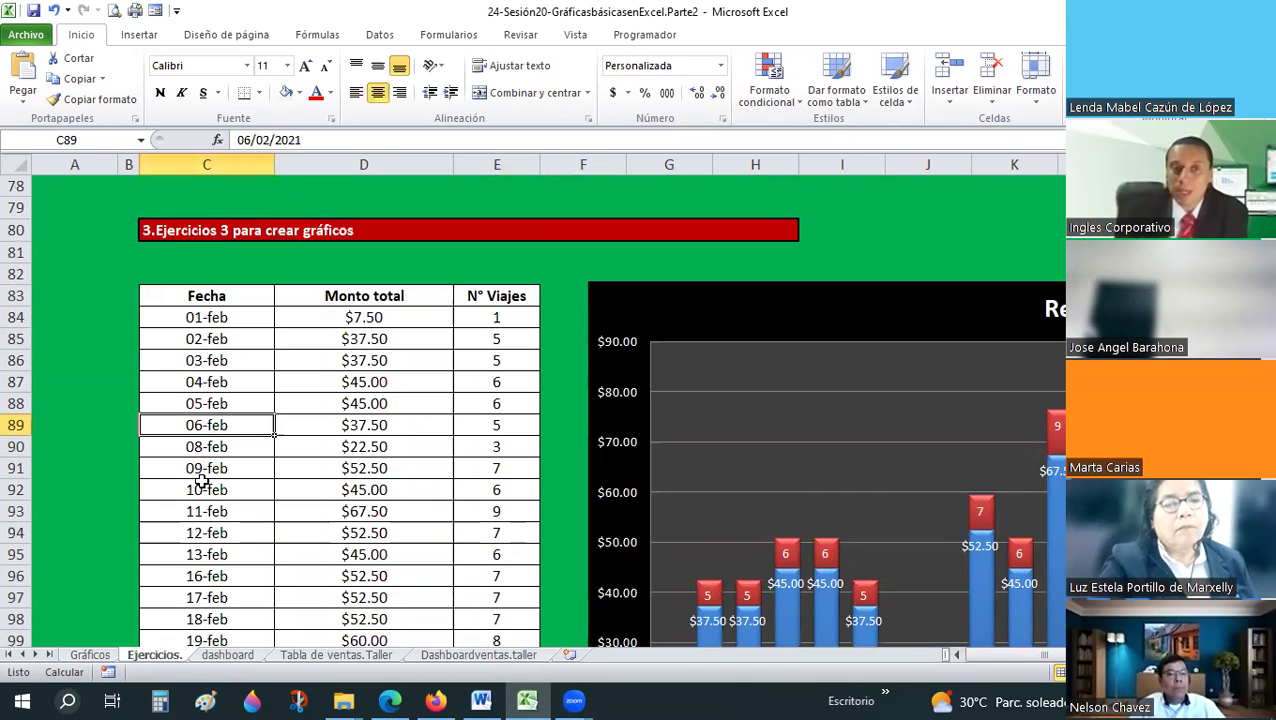
{"action": "key", "text": "Down"}
{"action": "key", "text": "Down"}
{"action": "key", "text": "Down"}
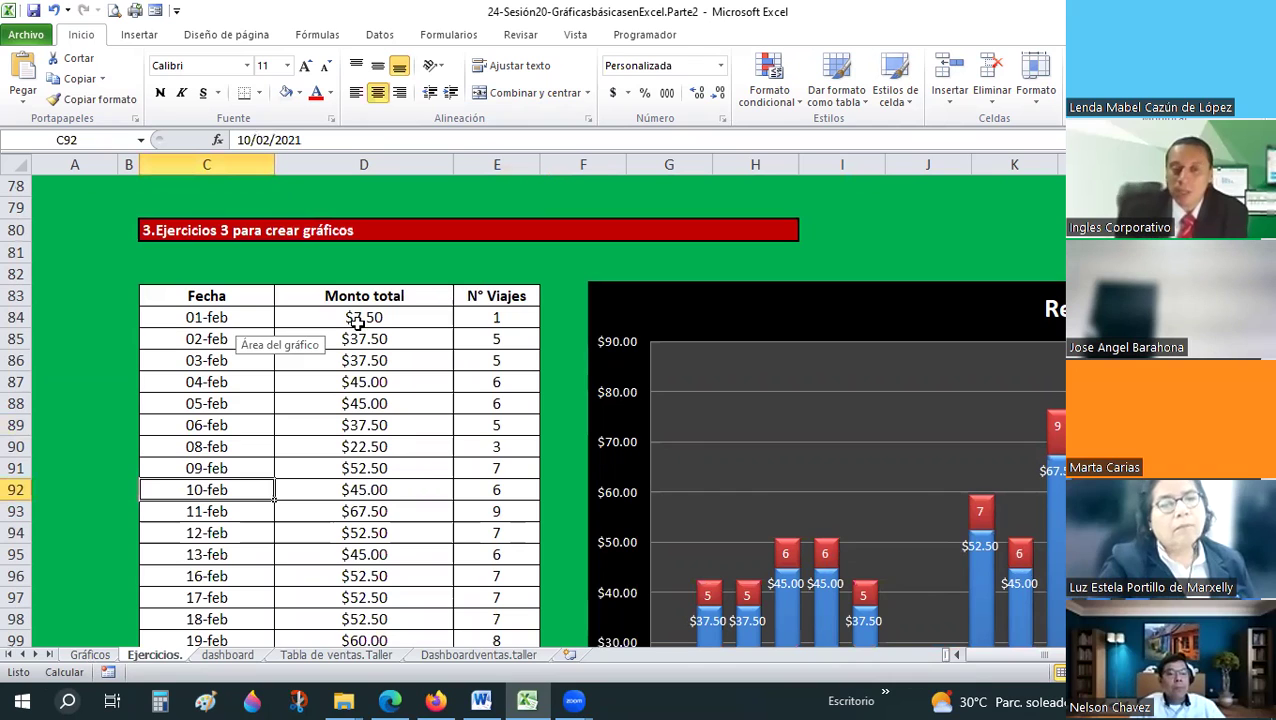
{"action": "left_click", "coordinate": [368, 319]}
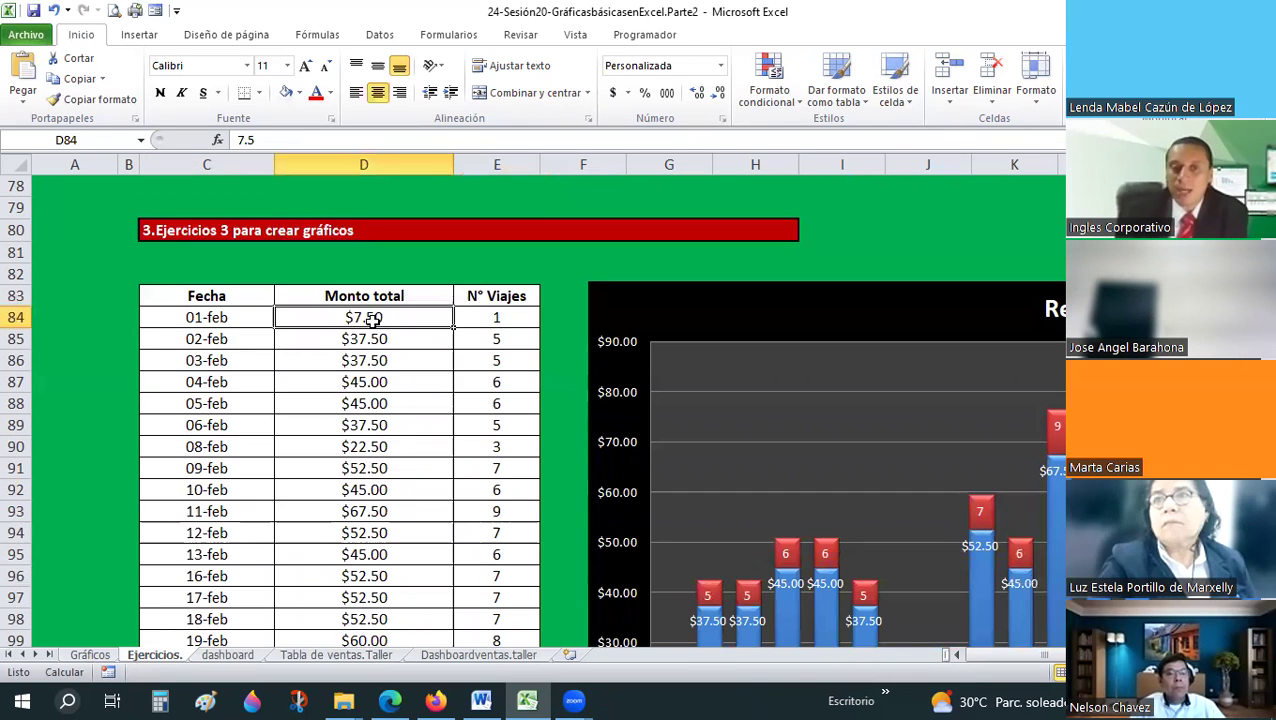
{"action": "left_click", "coordinate": [513, 320]}
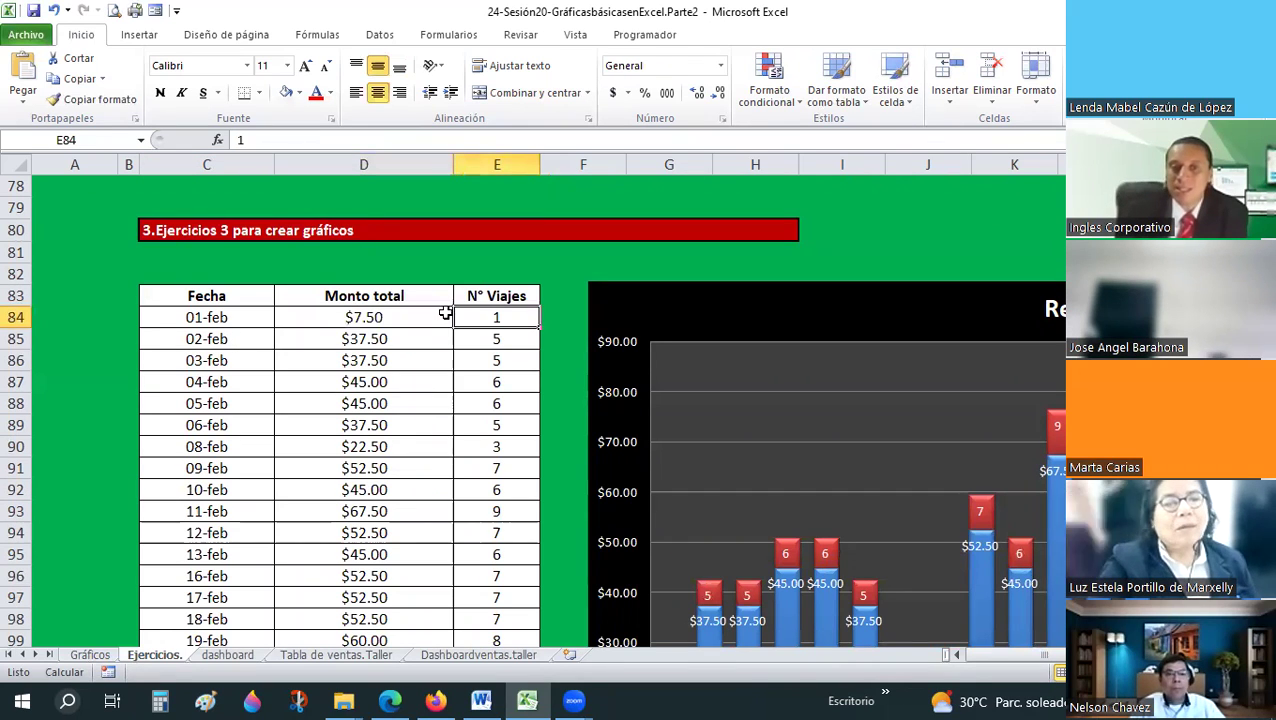
{"action": "scroll", "coordinate": [433, 293], "scroll_direction": "down", "scroll_amount": 1}
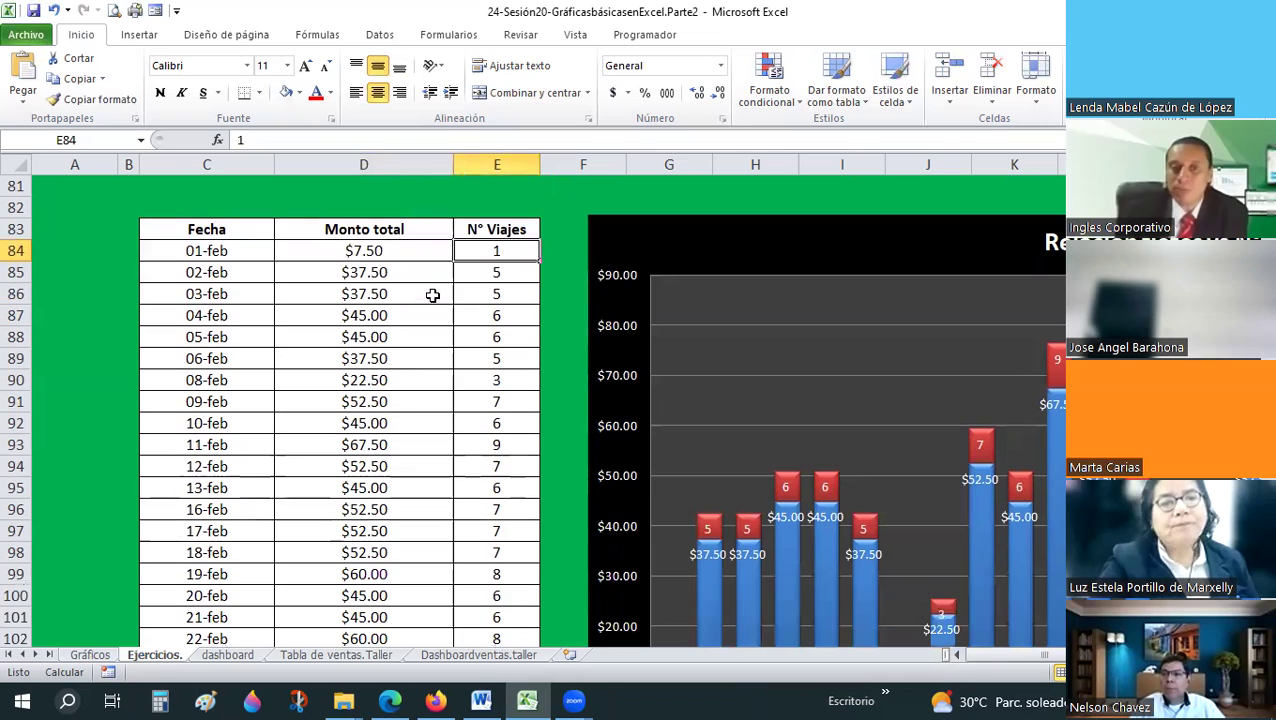
{"action": "left_click", "coordinate": [526, 271]}
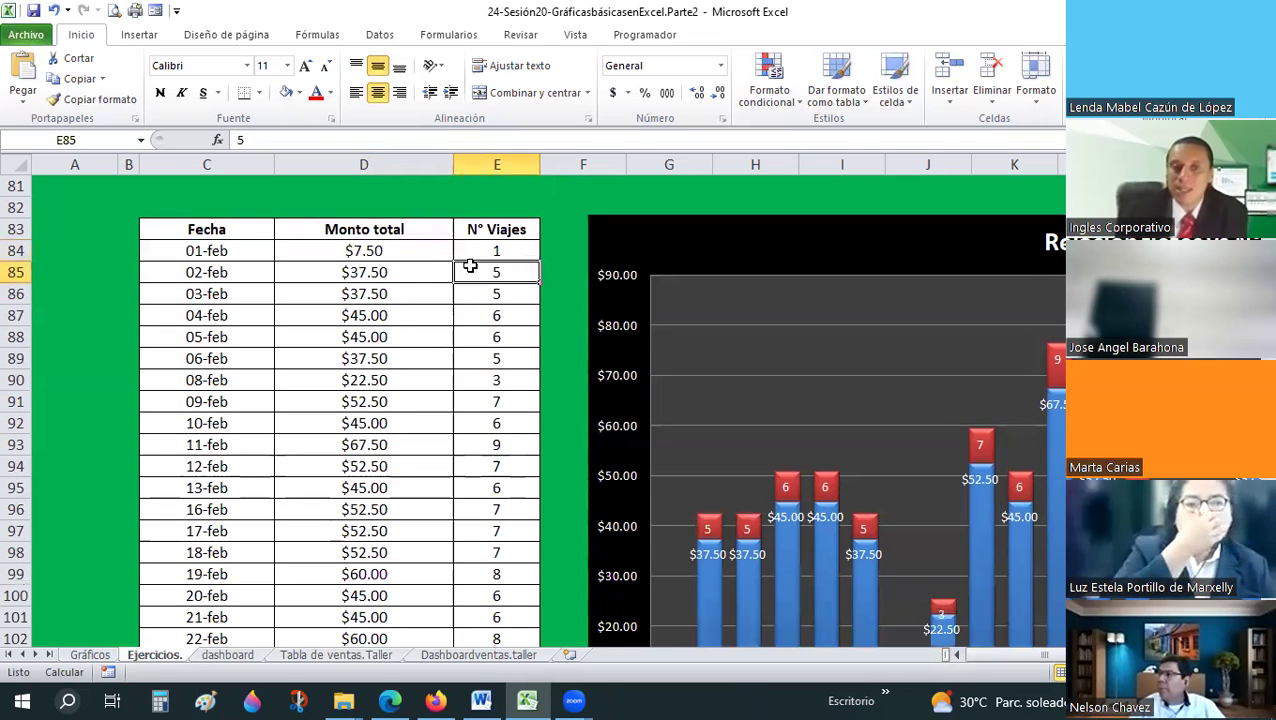
{"action": "left_click", "coordinate": [419, 272]}
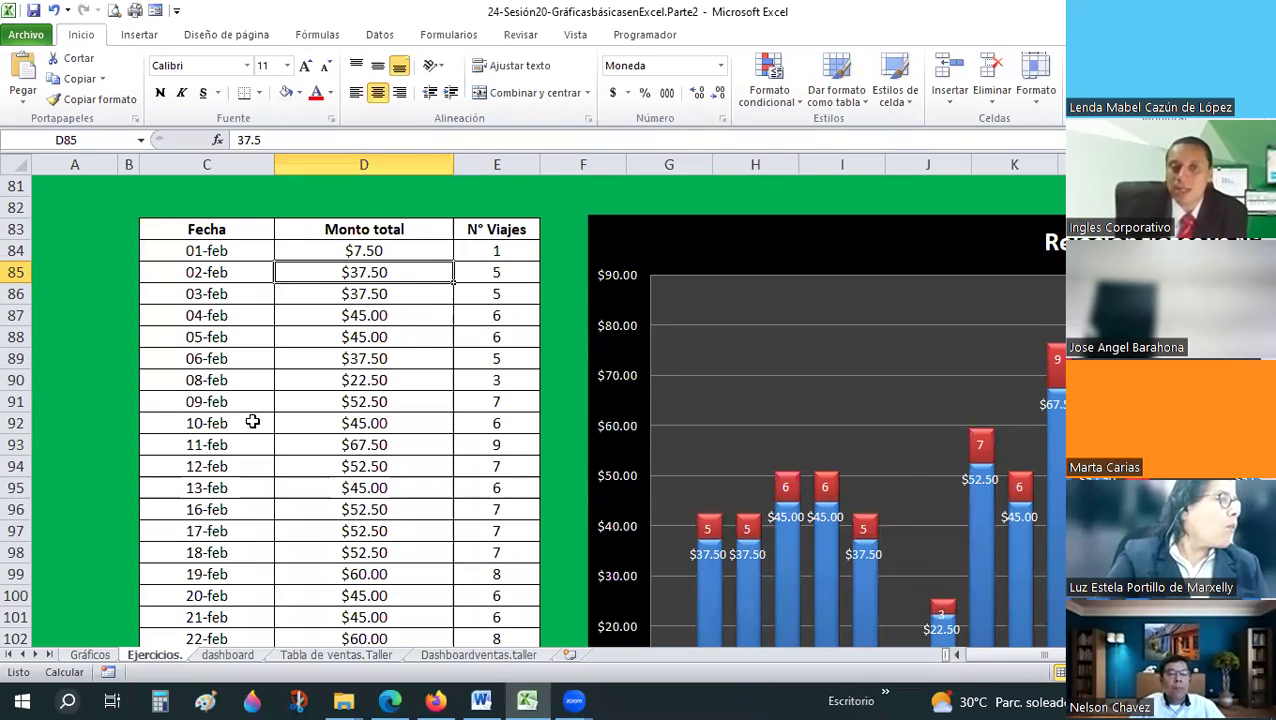
{"action": "scroll", "coordinate": [902, 474], "scroll_direction": "up", "scroll_amount": 1}
{"action": "scroll", "coordinate": [1060, 355], "scroll_direction": "down", "scroll_amount": 2}
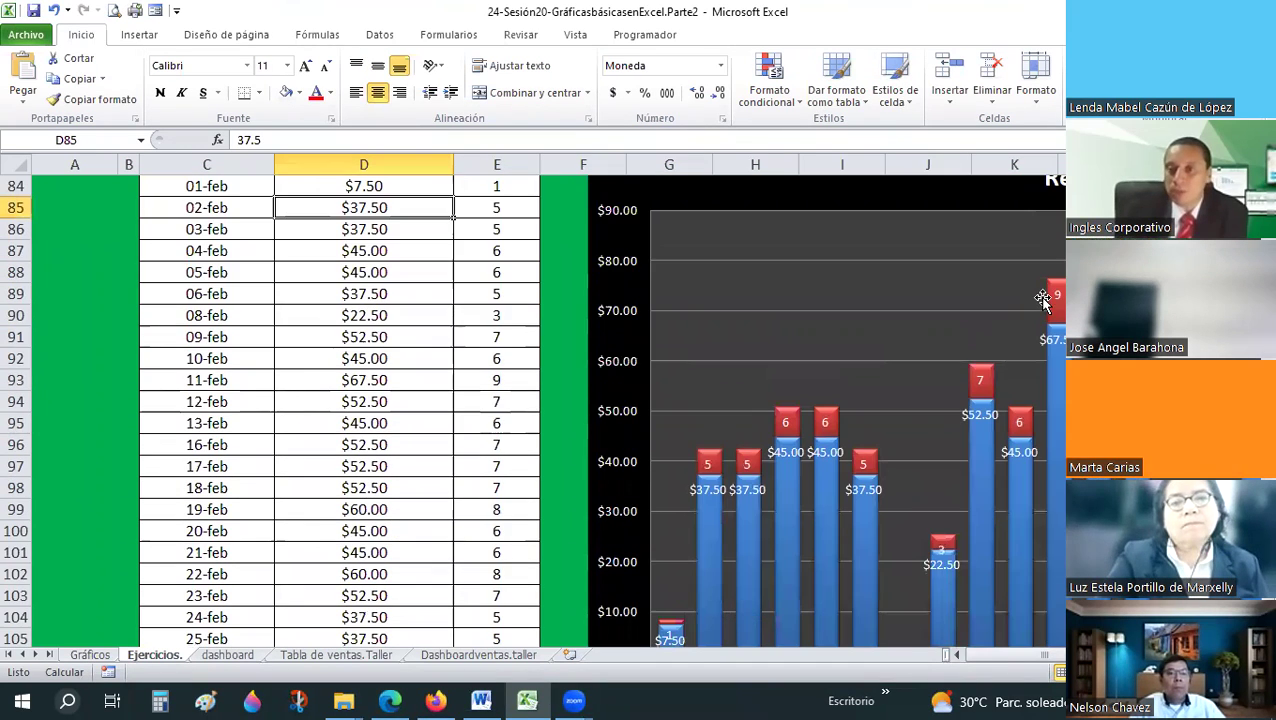
{"action": "scroll", "coordinate": [397, 271], "scroll_direction": "up", "scroll_amount": 1}
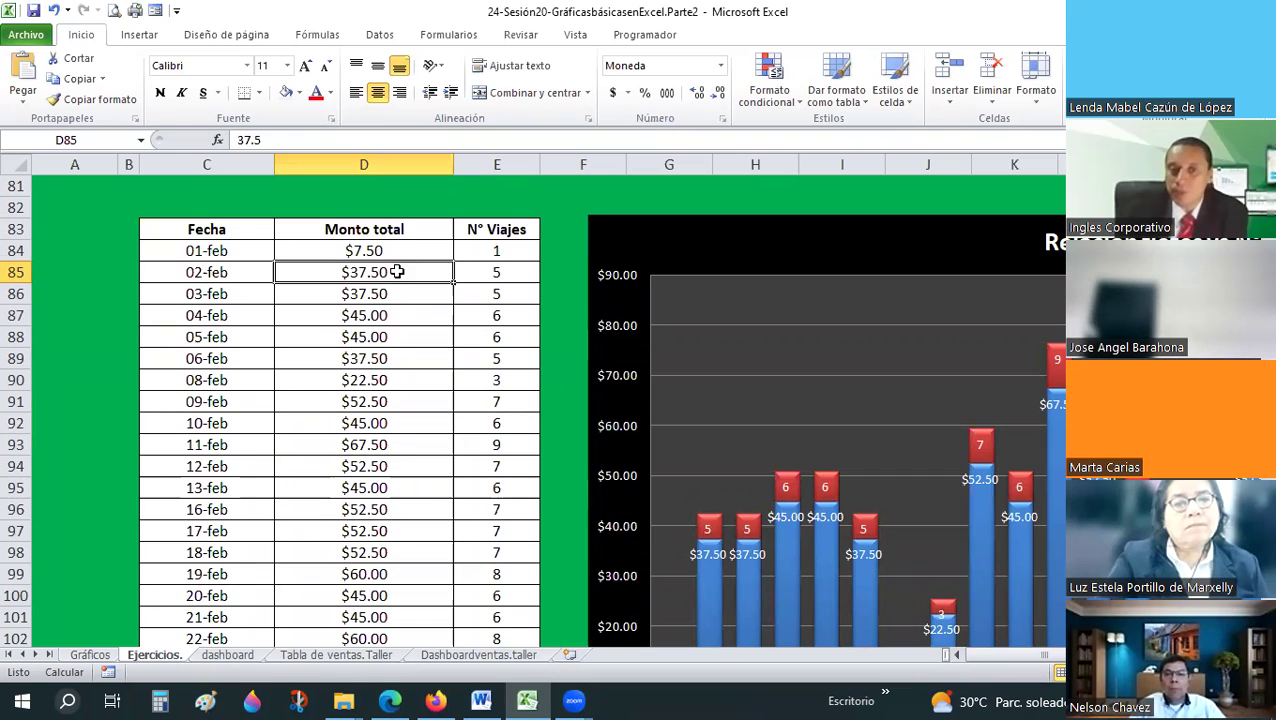
- Select the Monto total and N° Viajes values
{"action": "left_click_drag", "start_coordinate": [364, 250], "coordinate": [494, 466]}
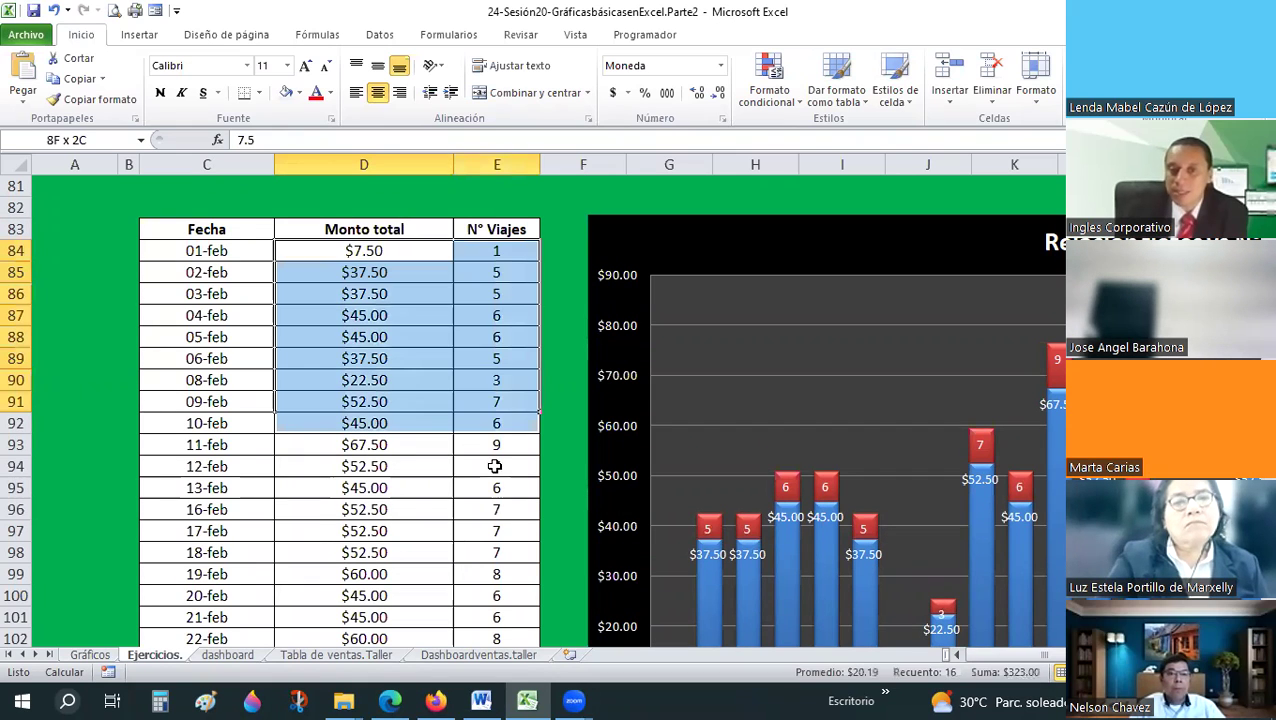
{"action": "mouse_move", "coordinate": [502, 597]}
{"action": "left_mouse_down"}
{"action": "mouse_move", "coordinate": [496, 680]}
{"action": "mouse_move", "coordinate": [484, 574]}
{"action": "left_mouse_up"}
{"action": "scroll", "coordinate": [400, 280], "scroll_direction": "up", "scroll_amount": 2}
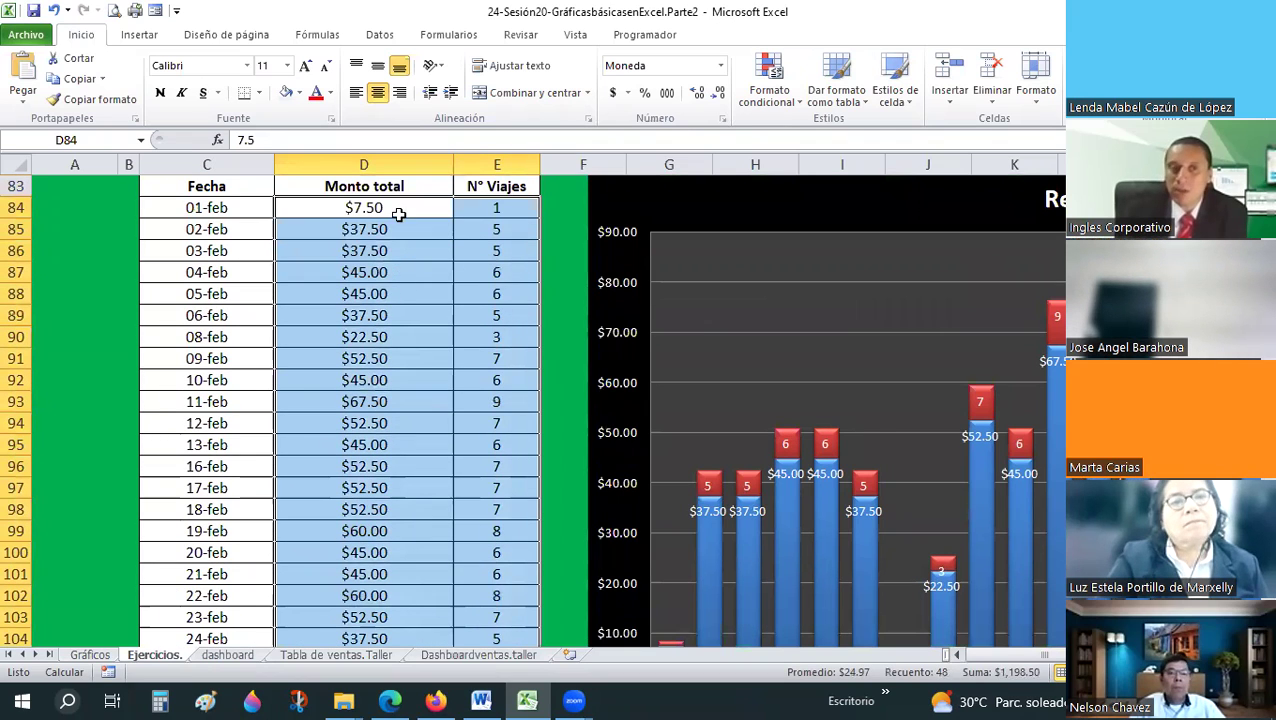
- Insert a stacked column chart, discarding an accidental 100% stacked version
{"action": "left_click", "coordinate": [140, 35]}
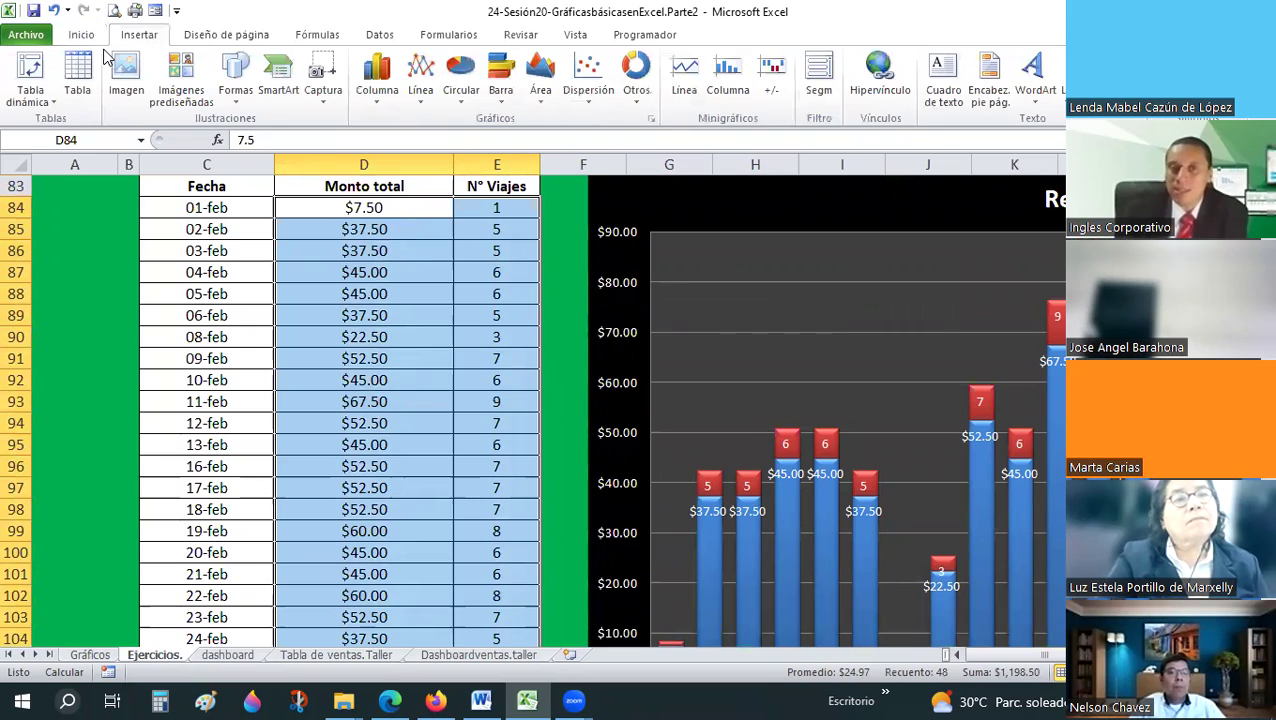
{"action": "left_click", "coordinate": [375, 100]}
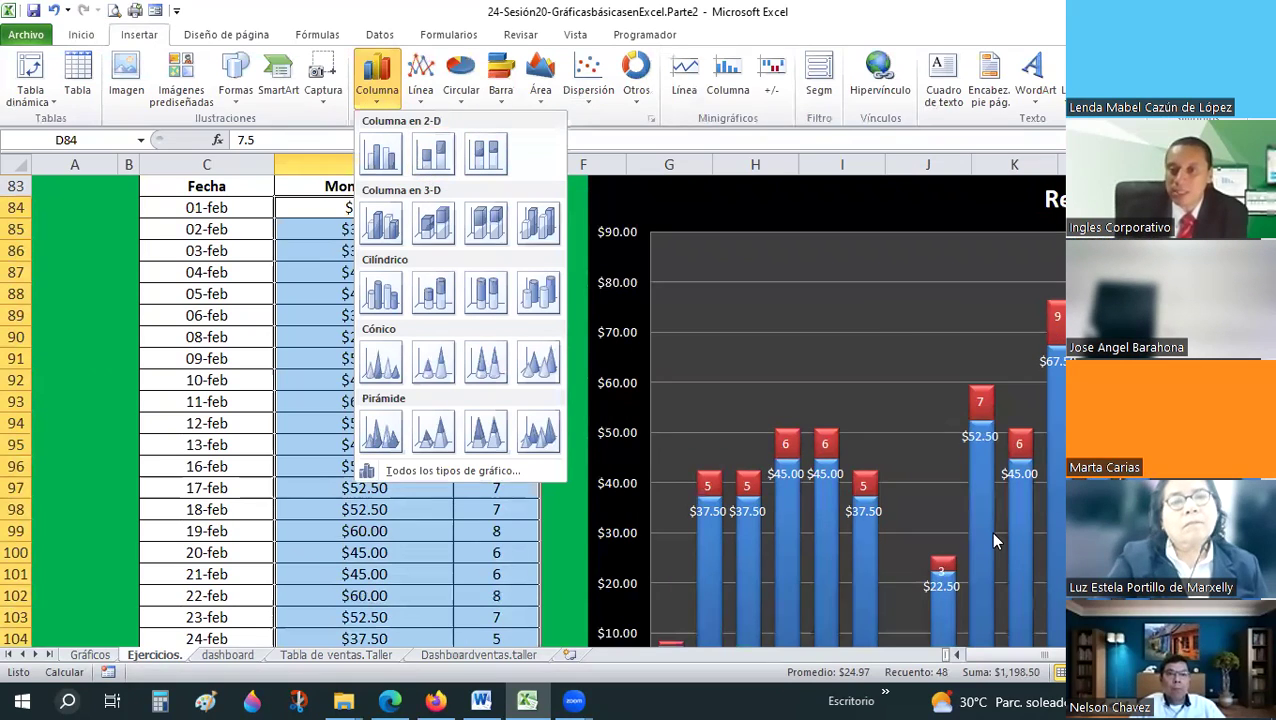
{"action": "left_click", "coordinate": [486, 155]}
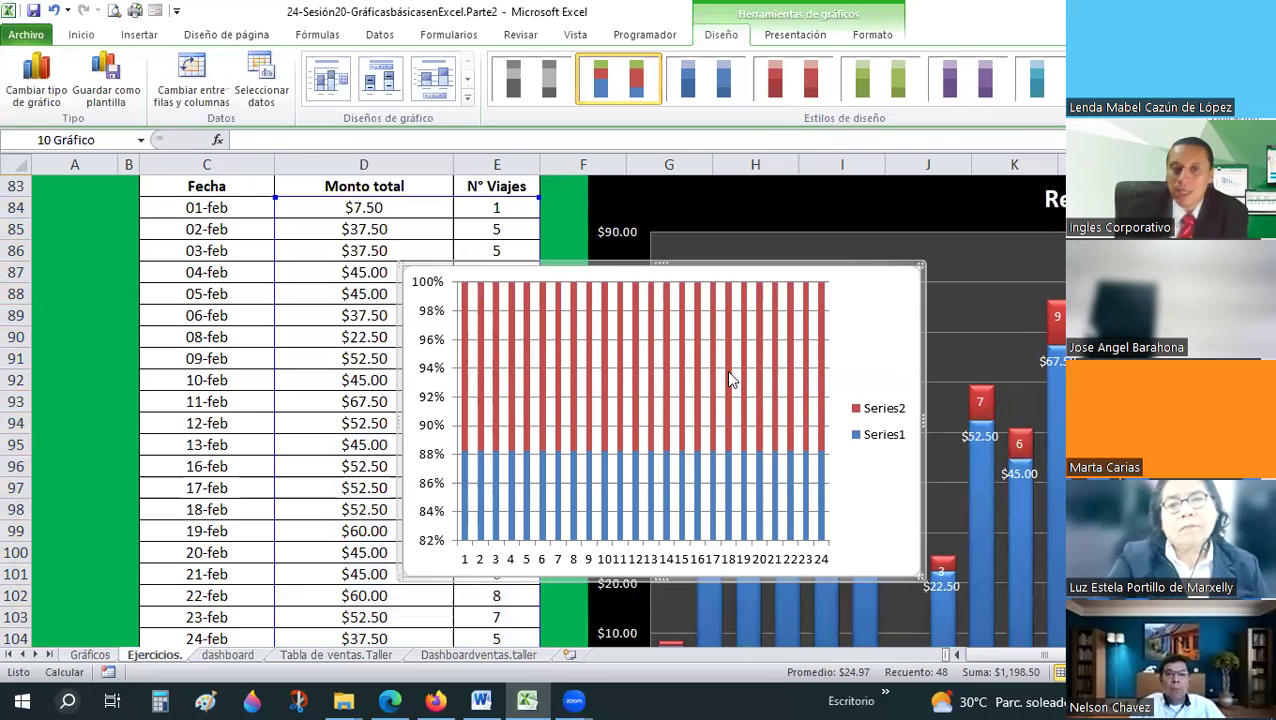
{"action": "key", "text": "Escape"}
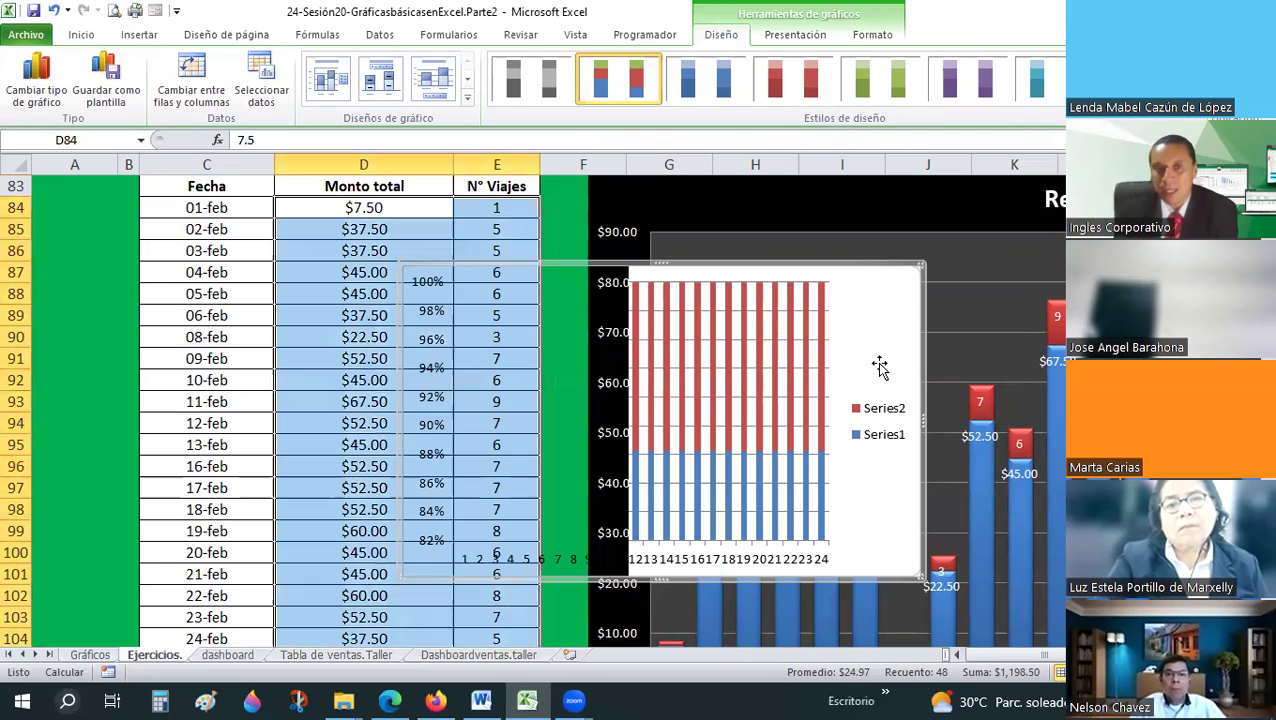
{"action": "key", "text": "Delete"}
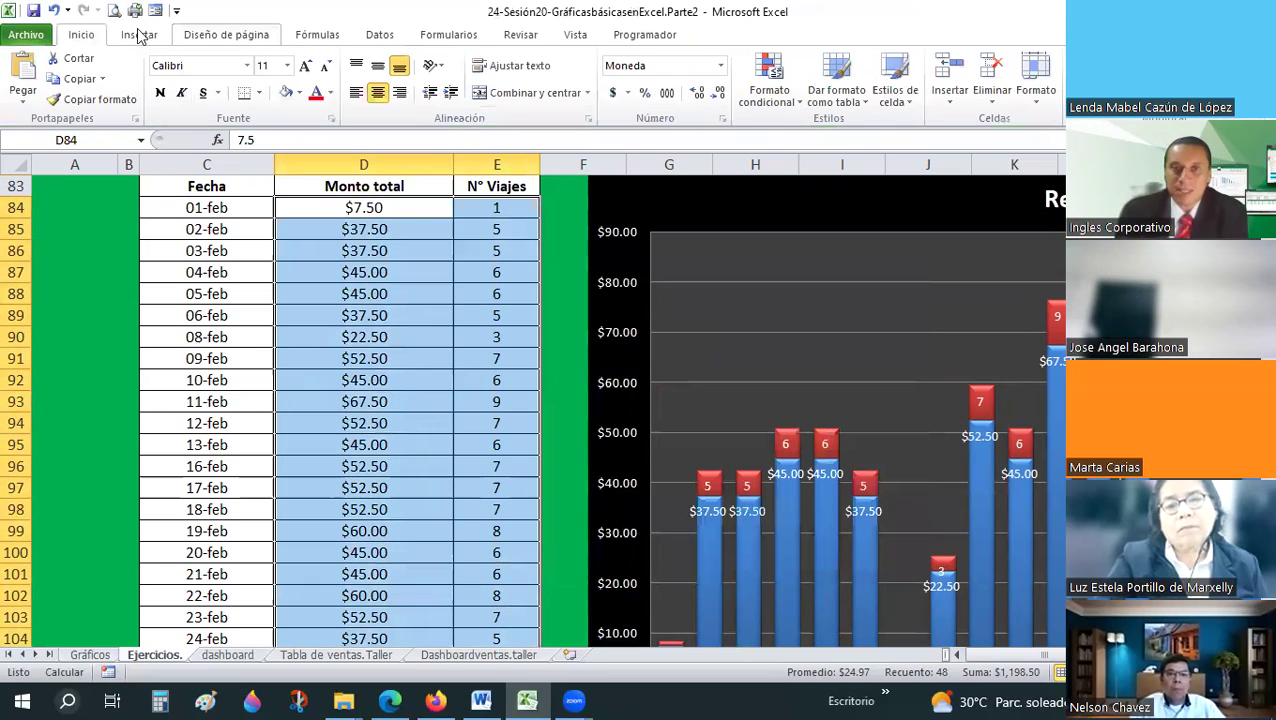
{"action": "left_click", "coordinate": [140, 36]}
{"action": "left_click", "coordinate": [377, 95]}
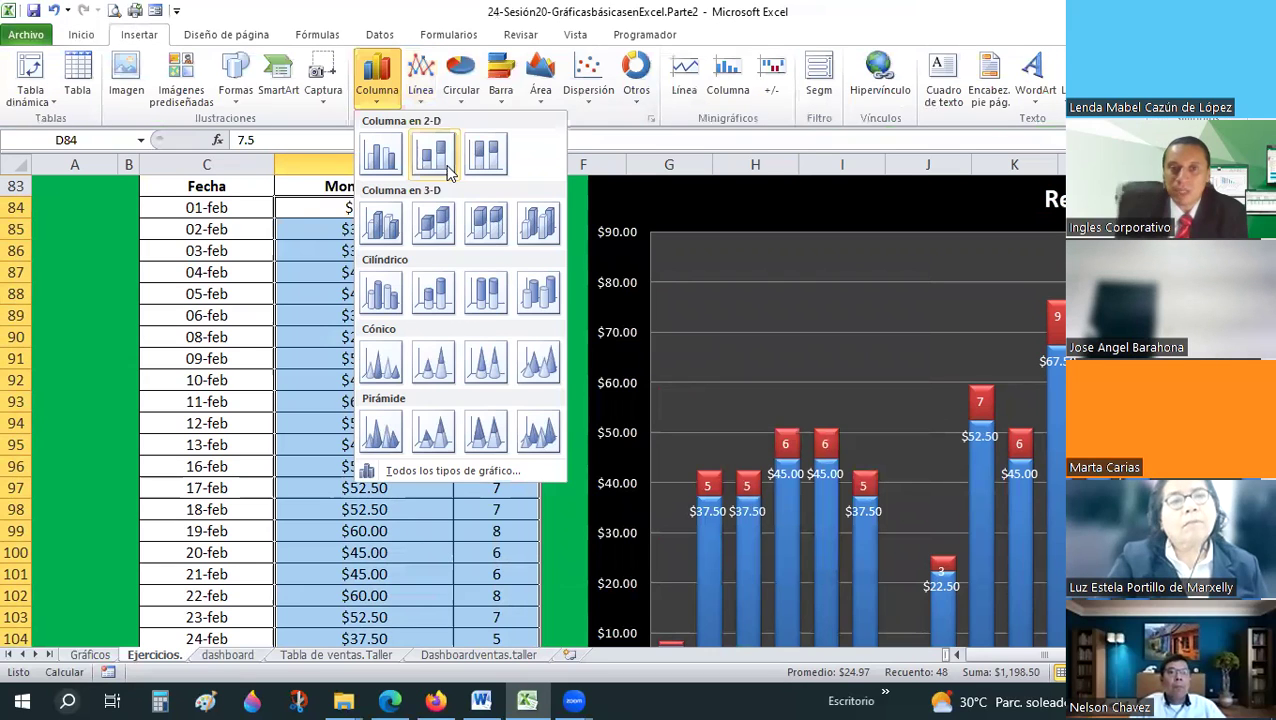
{"action": "left_click", "coordinate": [442, 156]}
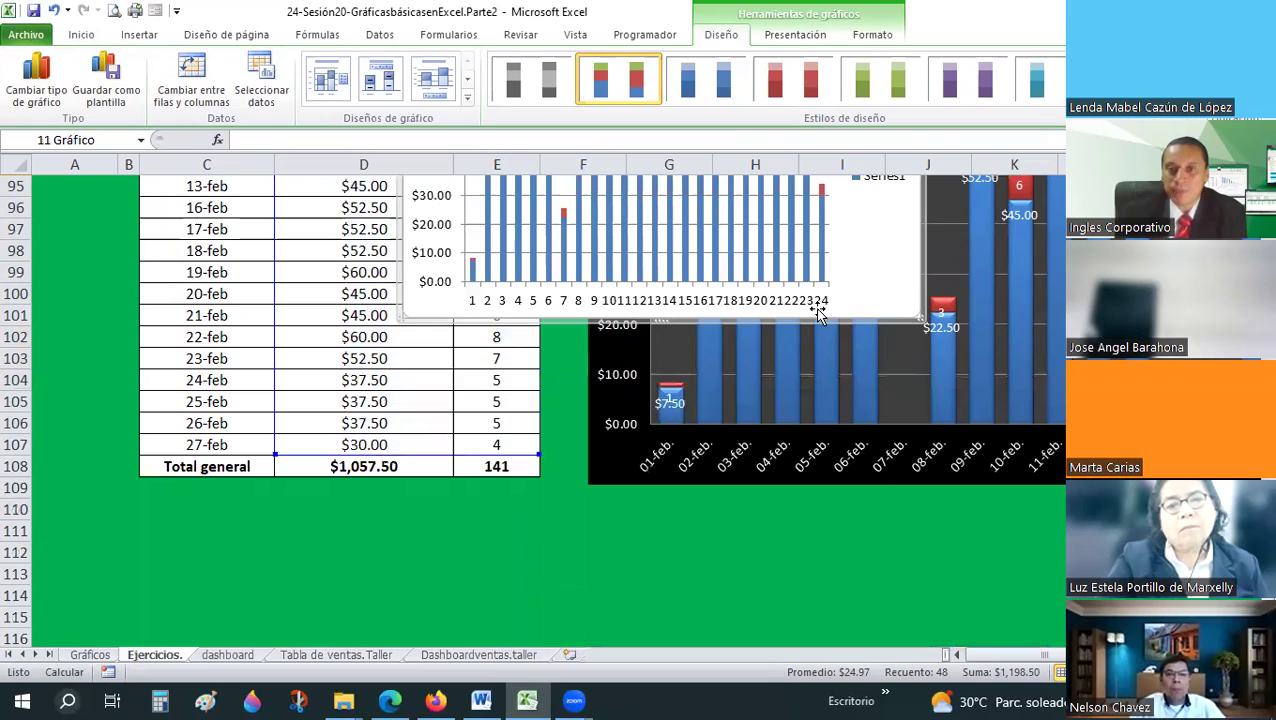
- Move the new chart below the table and enlarge it
{"action": "scroll", "coordinate": [817, 315], "scroll_direction": "down", "scroll_amount": 4}
{"action": "left_click_drag", "start_coordinate": [819, 333], "coordinate": [641, 616]}
{"action": "scroll", "coordinate": [684, 338], "scroll_direction": "down", "scroll_amount": 4}
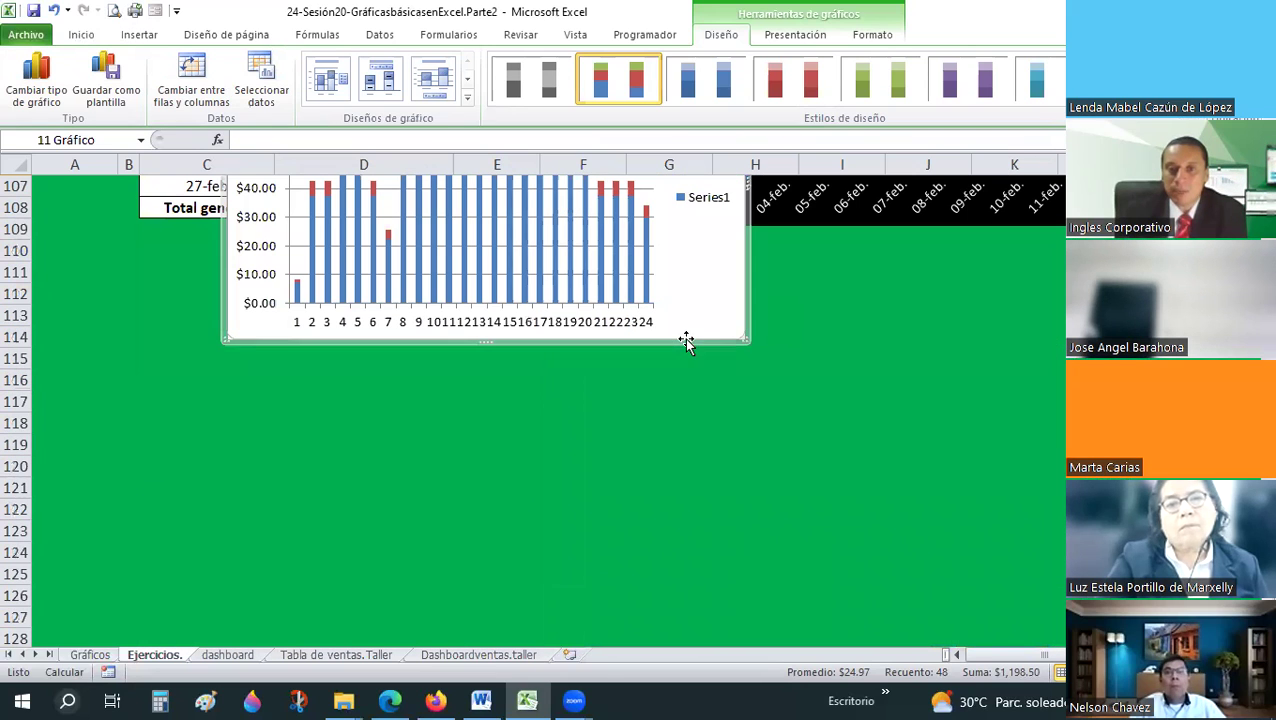
{"action": "left_click_drag", "start_coordinate": [692, 494], "coordinate": [676, 566]}
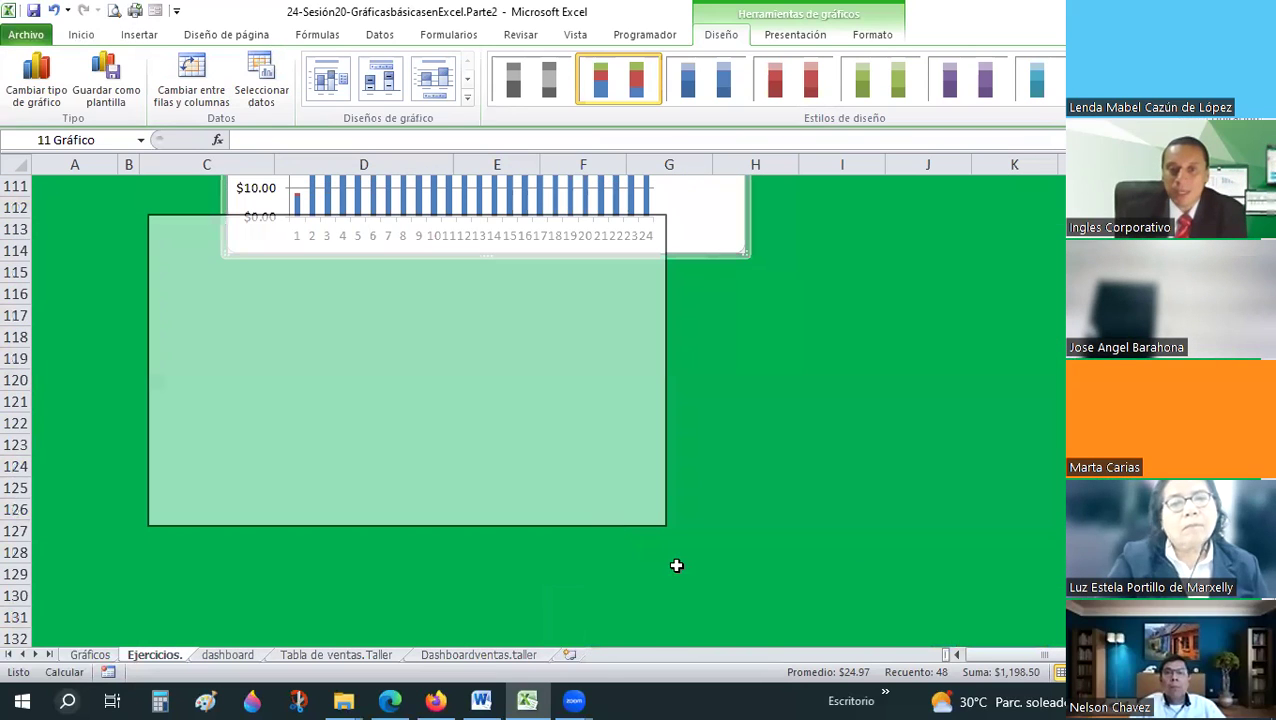
{"action": "left_click_drag", "start_coordinate": [662, 522], "coordinate": [940, 690]}
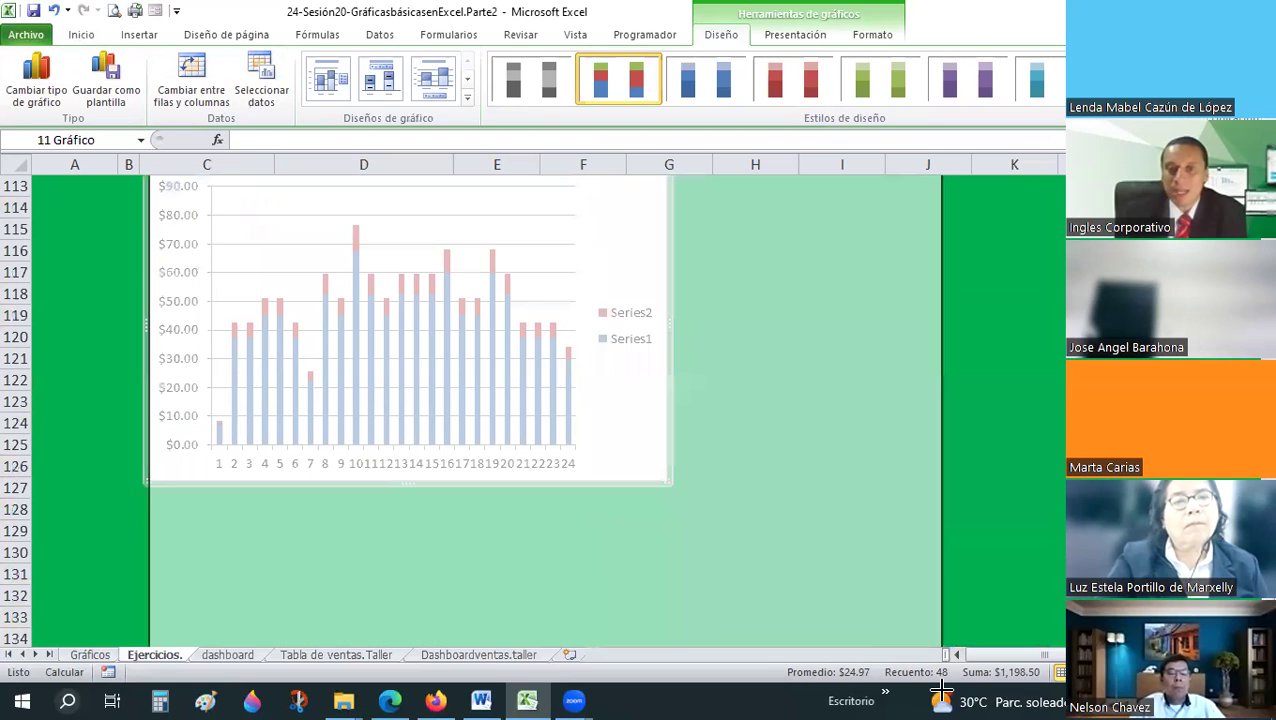
{"action": "left_click_drag", "start_coordinate": [933, 611], "coordinate": [936, 614]}
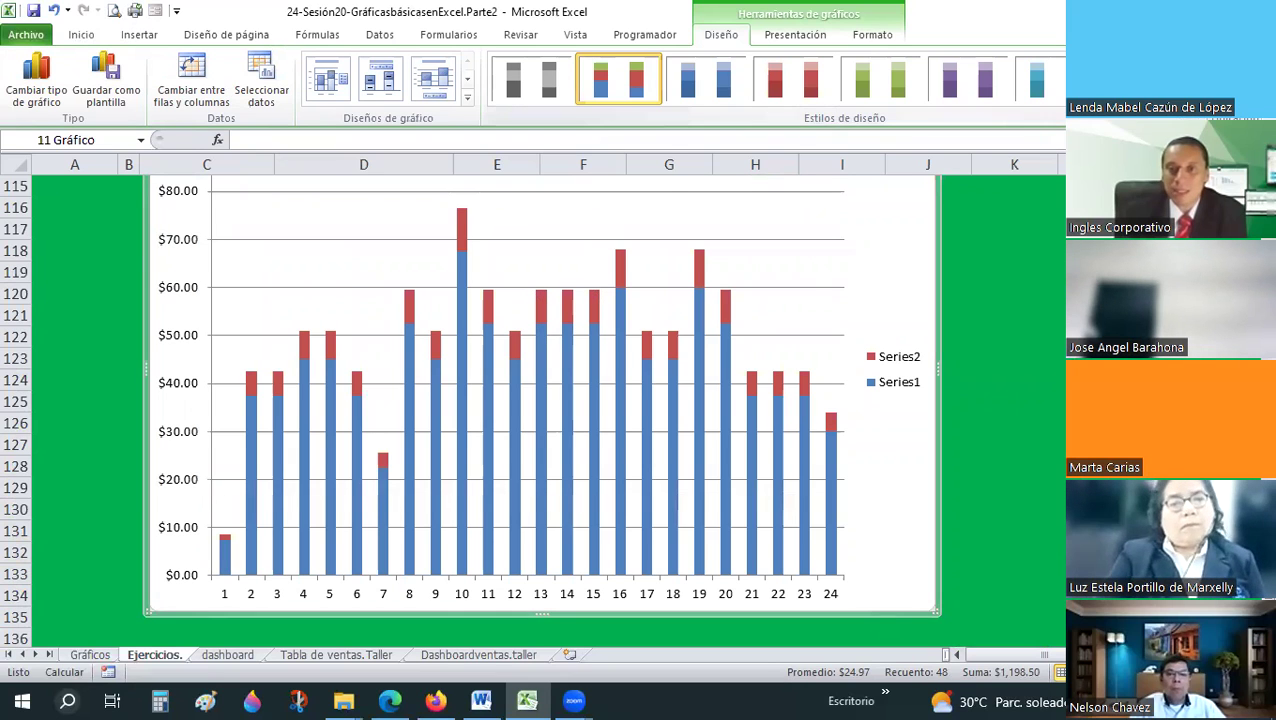
{"action": "left_click", "coordinate": [1072, 97]}
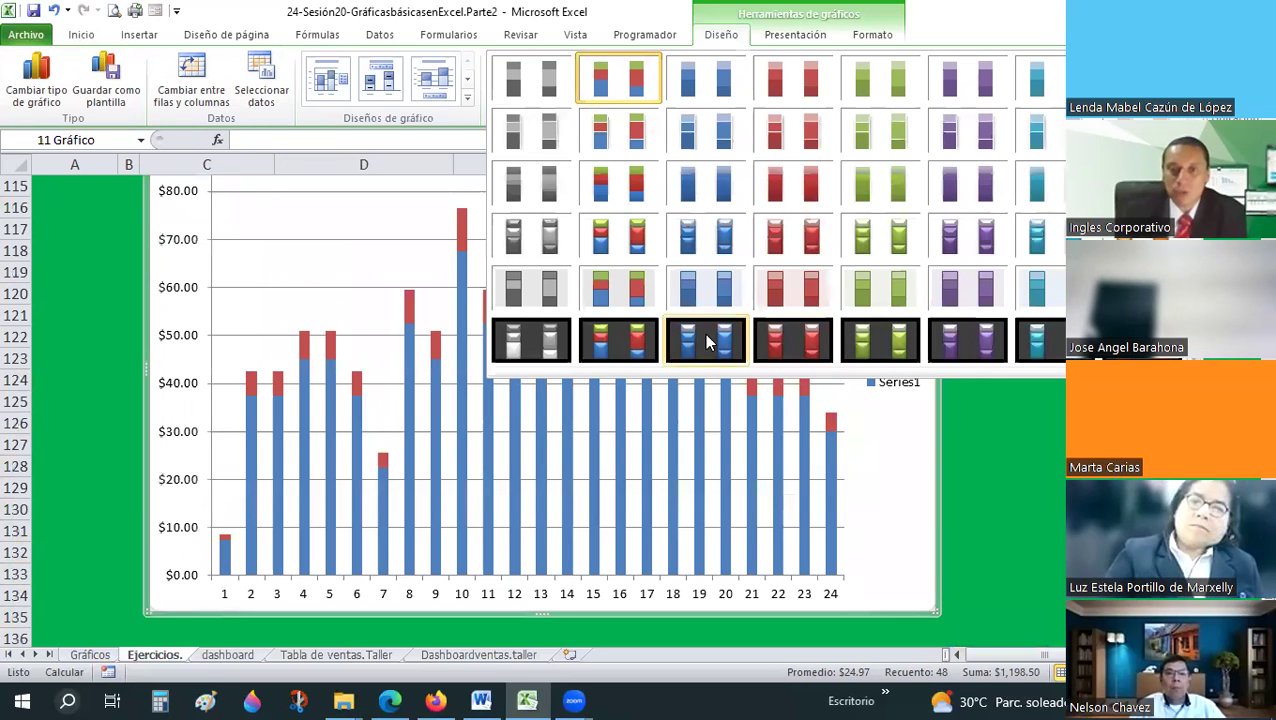
- Apply a dark chart style and open Select Data, cancelling an unneeded new series
{"action": "key", "text": "Escape"}
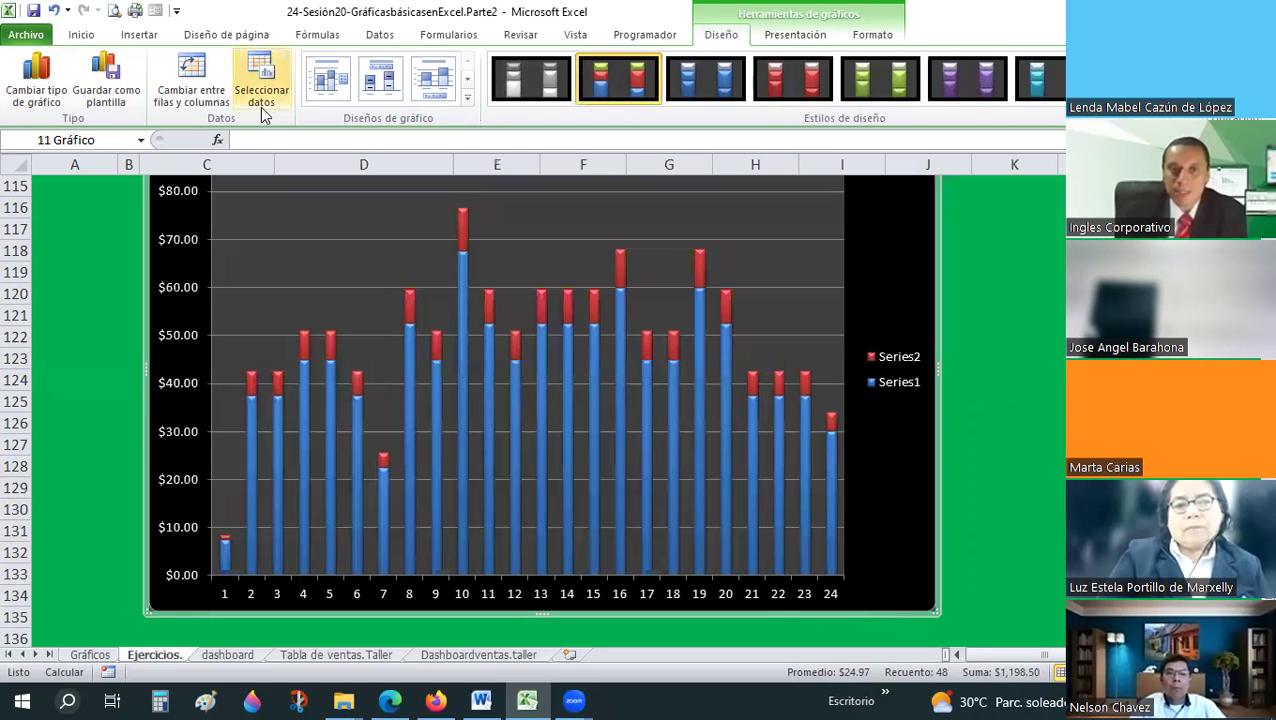
{"action": "left_click", "coordinate": [260, 95]}
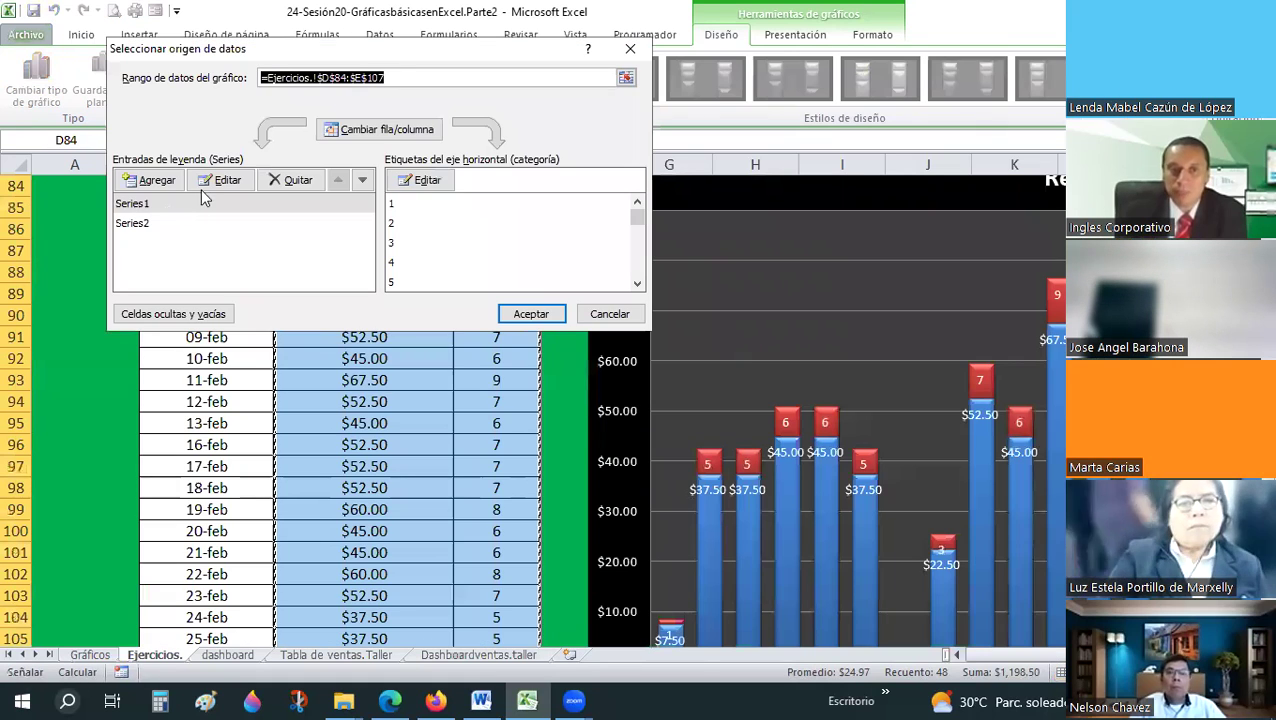
{"action": "left_click", "coordinate": [282, 210]}
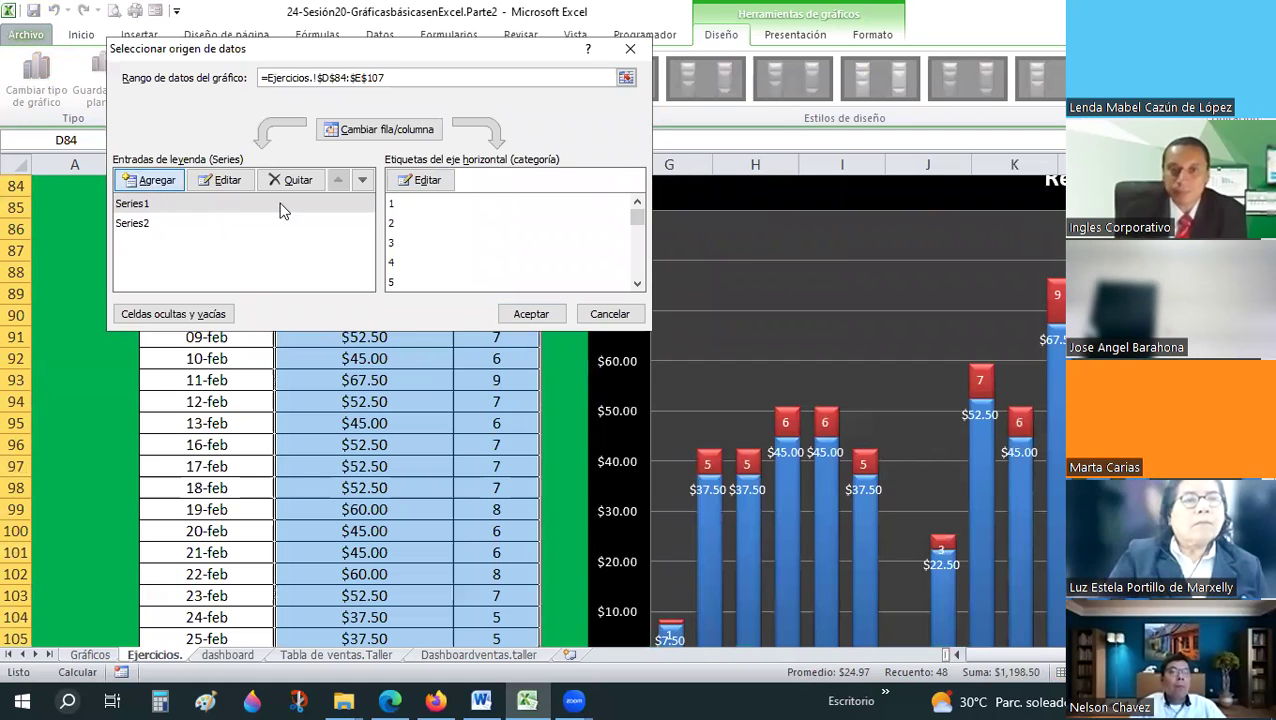
{"action": "left_click", "coordinate": [150, 180]}
{"action": "scroll", "coordinate": [178, 374], "scroll_direction": "up", "scroll_amount": 2}
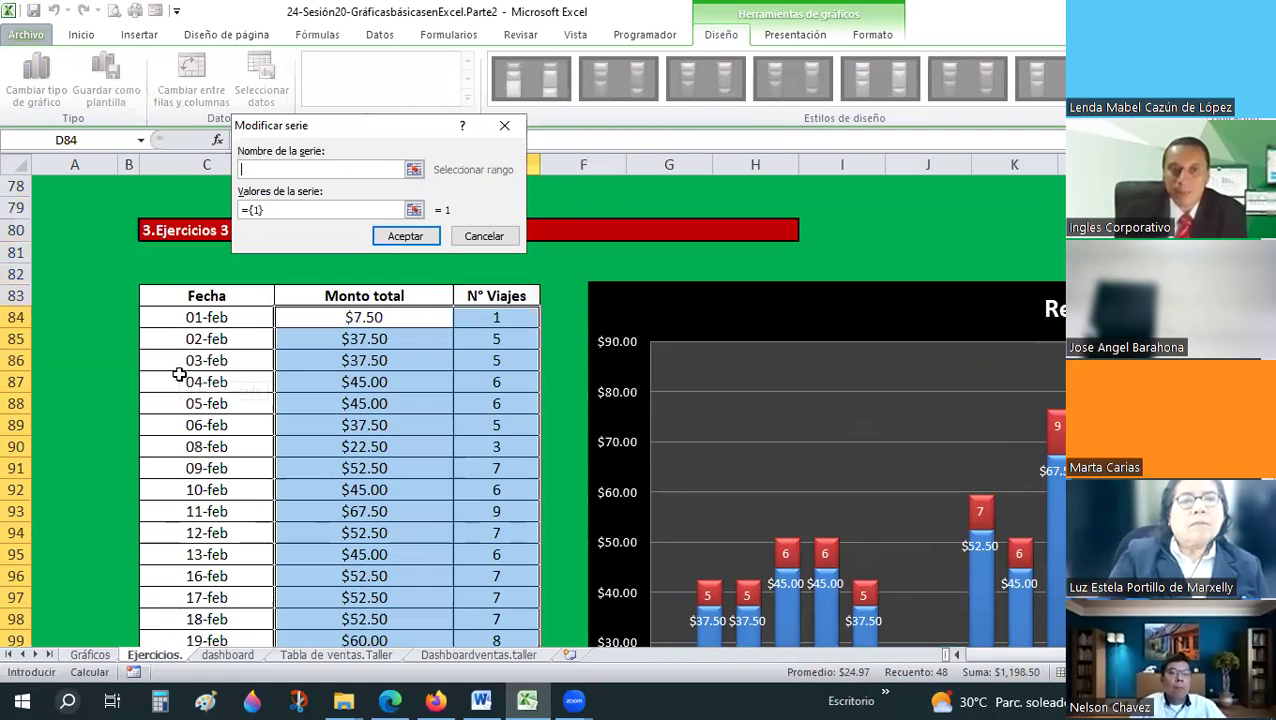
{"action": "scroll", "coordinate": [180, 374], "scroll_direction": "up", "scroll_amount": 1}
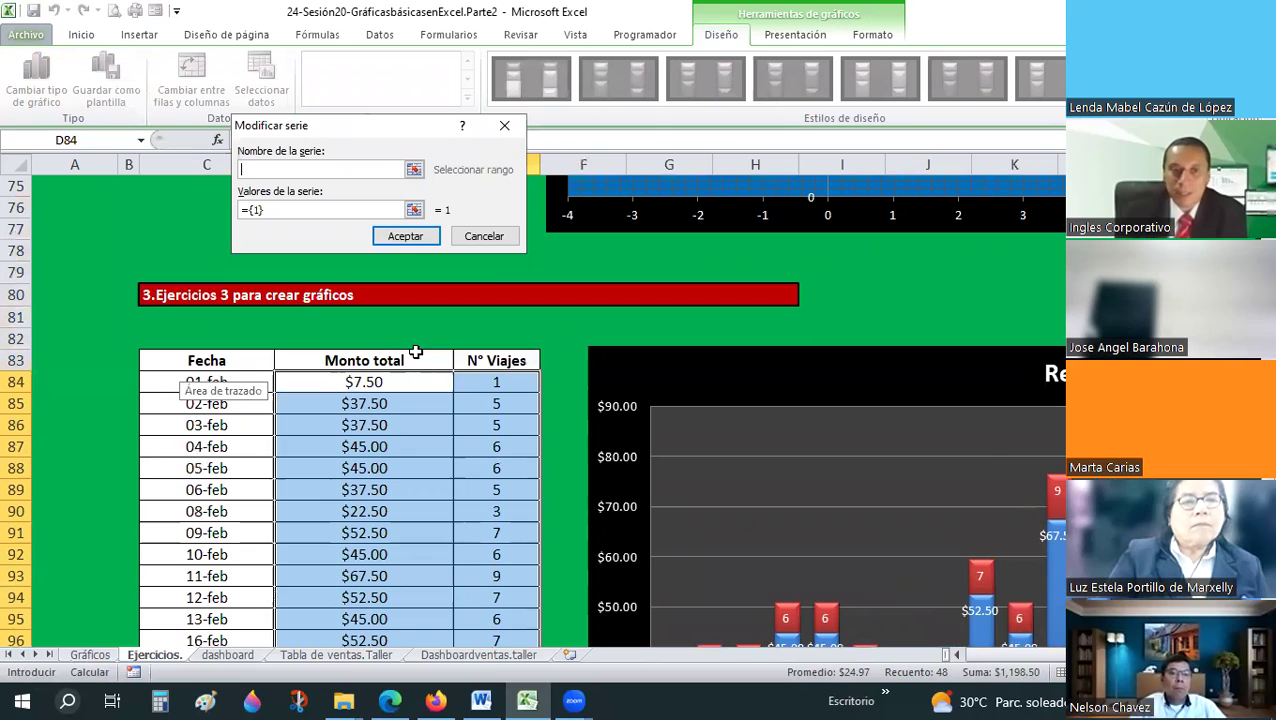
{"action": "left_click", "coordinate": [485, 235]}
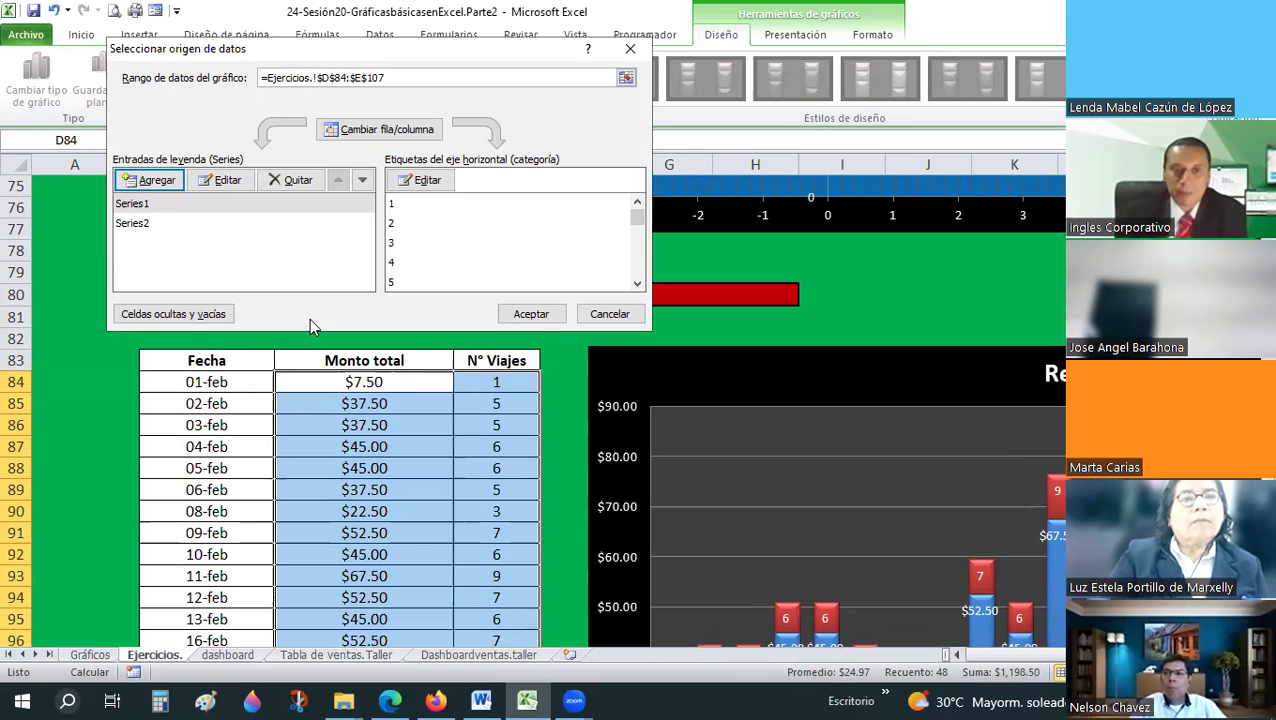
- Name the series Monto total from D83 and N° Viajes from E83
{"action": "left_click", "coordinate": [226, 182]}
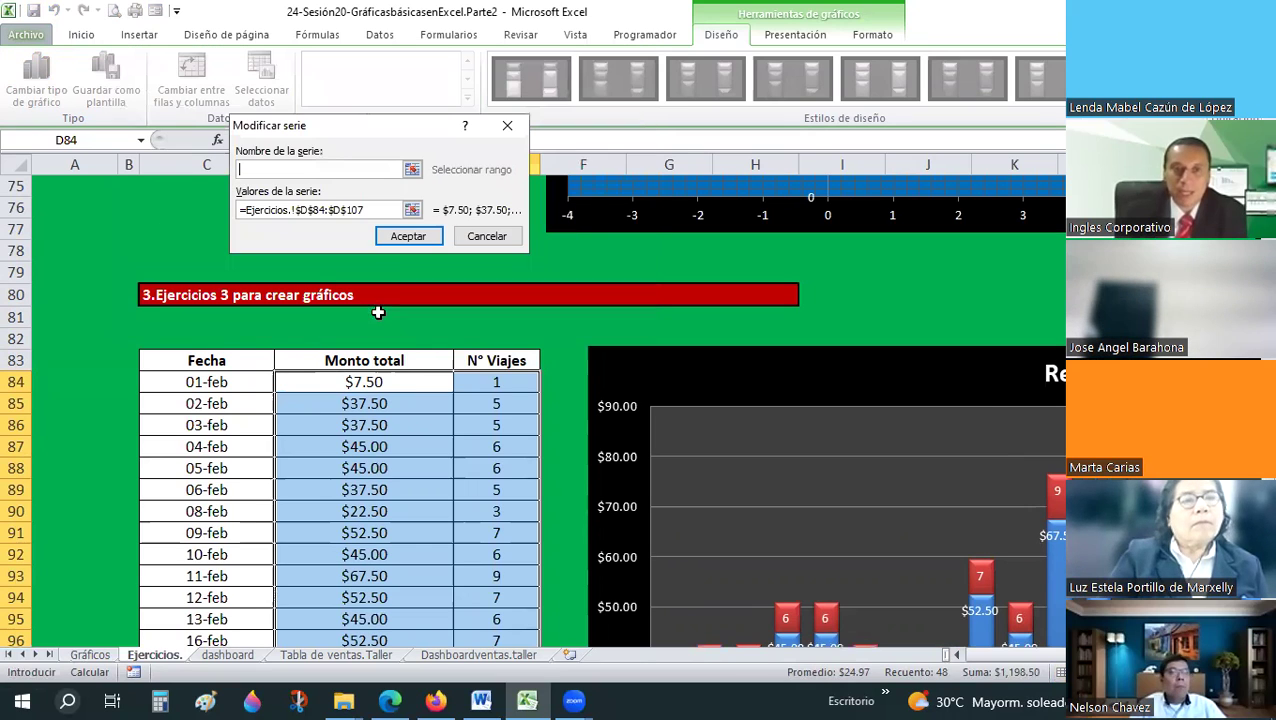
{"action": "left_click", "coordinate": [357, 355]}
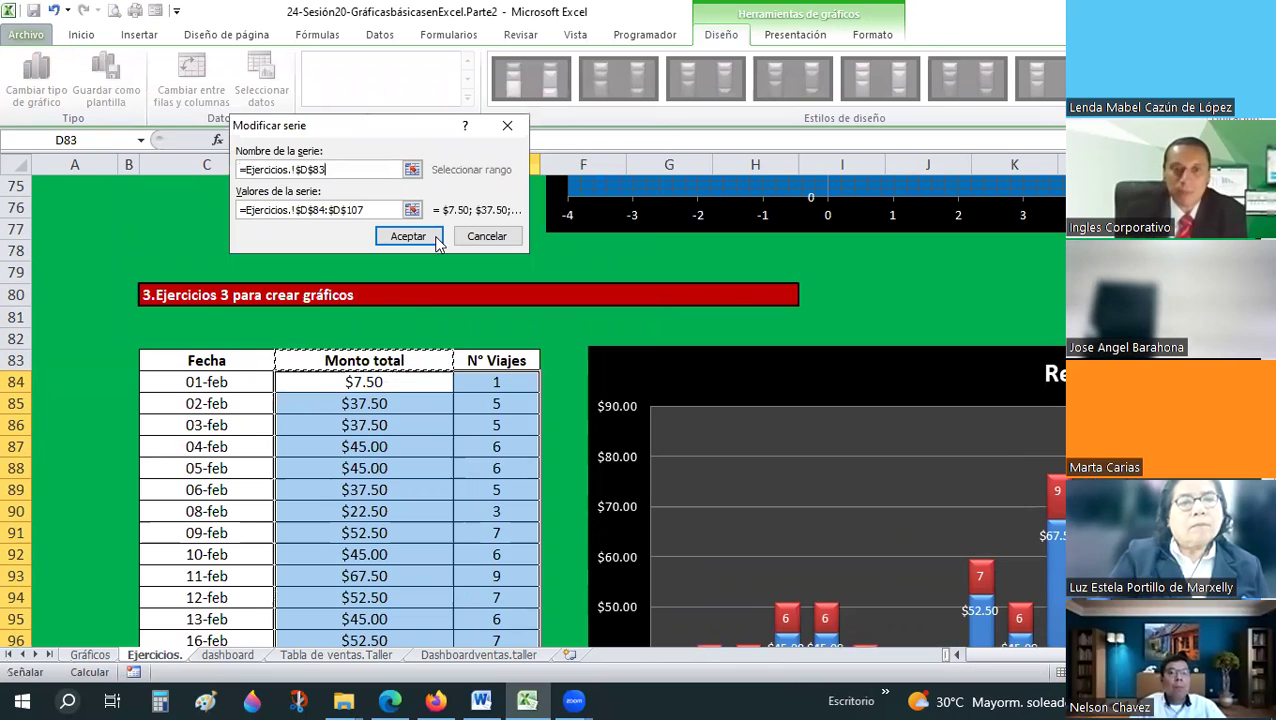
{"action": "left_click", "coordinate": [408, 236]}
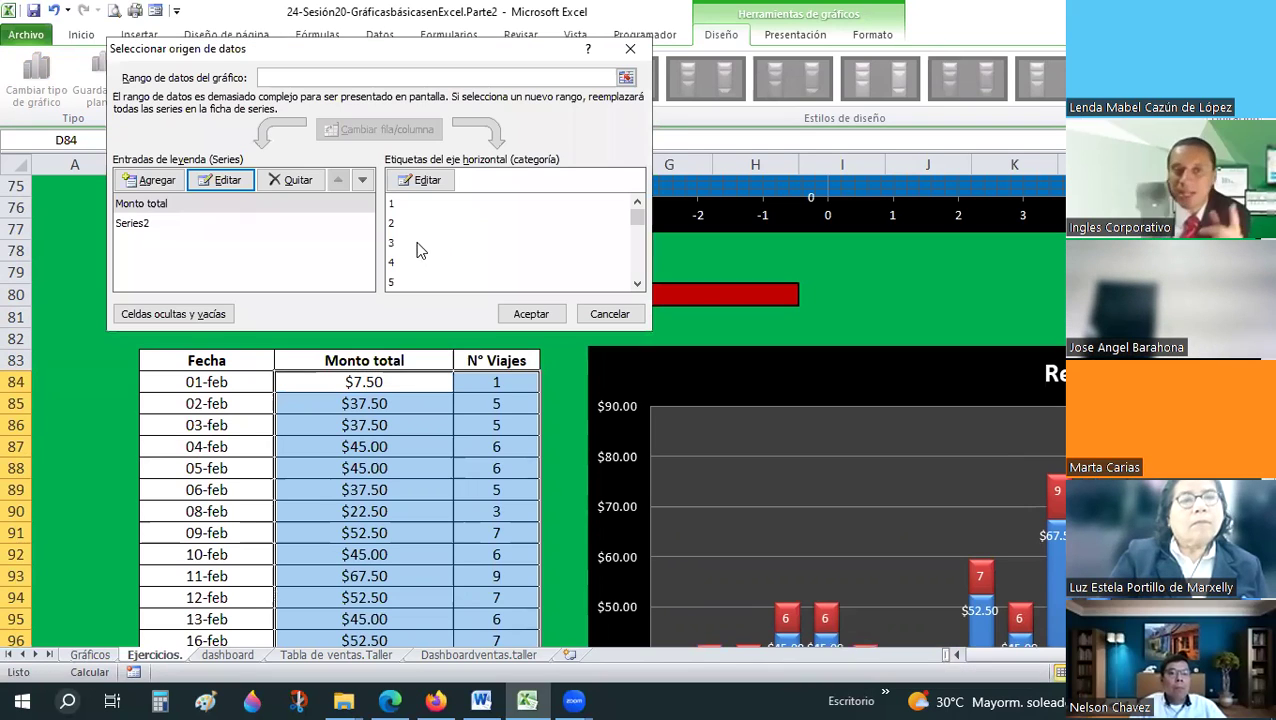
{"action": "left_click", "coordinate": [143, 226]}
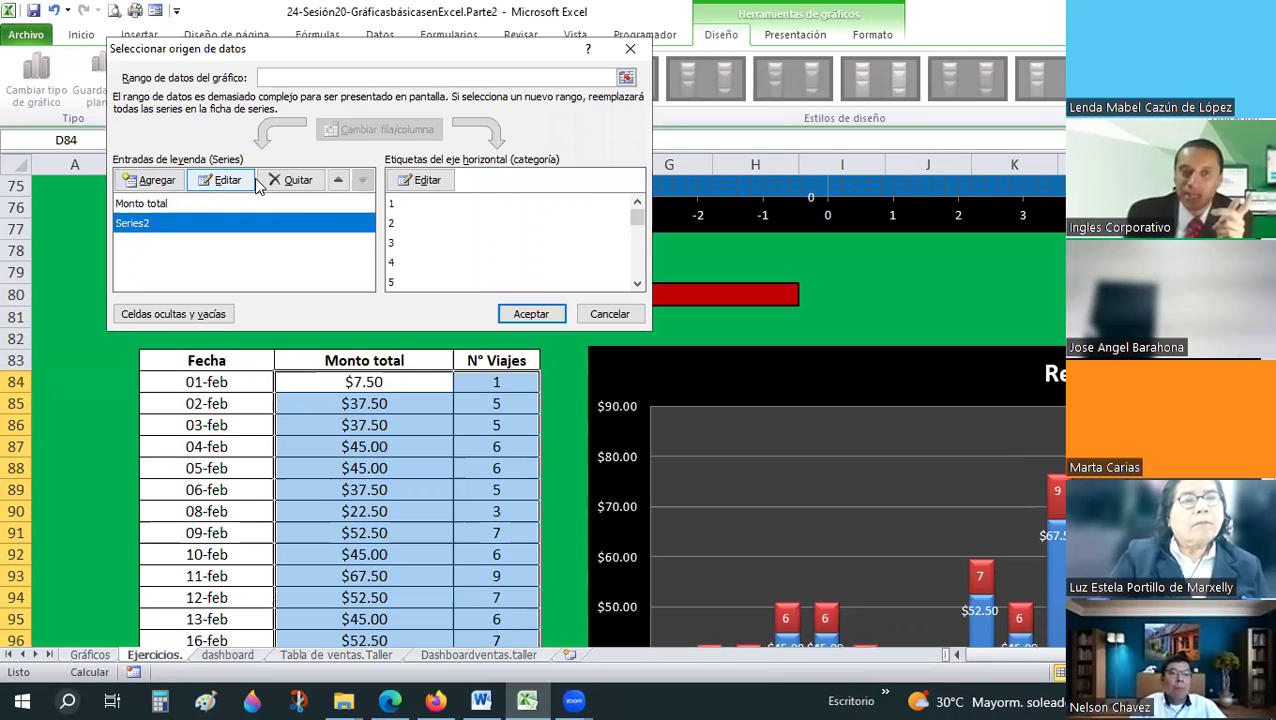
{"action": "left_click", "coordinate": [222, 184]}
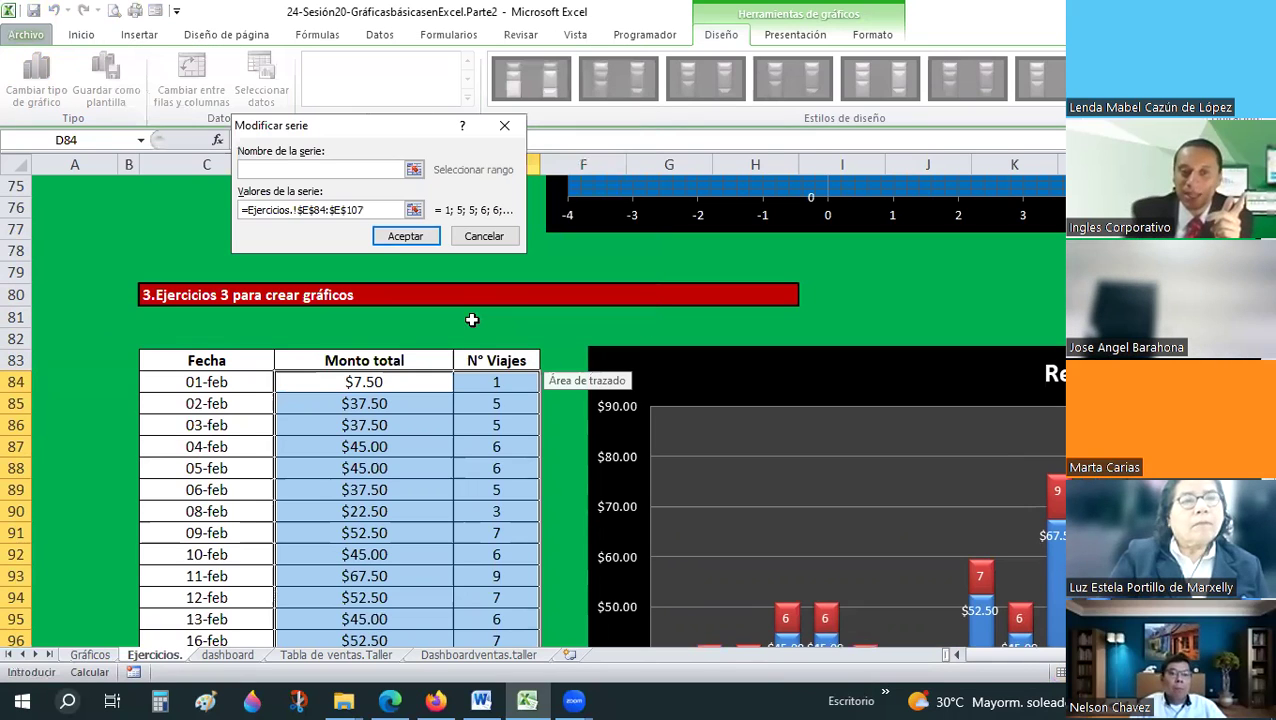
{"action": "left_click", "coordinate": [484, 360]}
{"action": "left_click", "coordinate": [403, 240]}
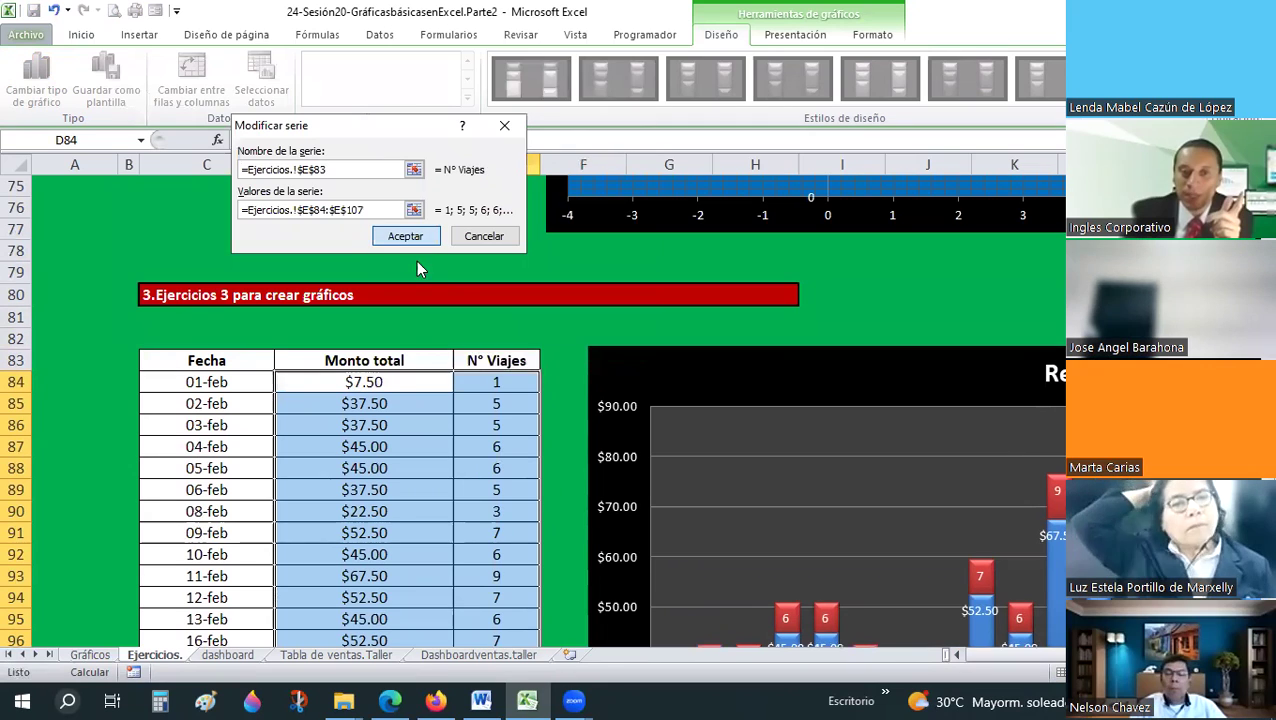
- Use the Fecha dates C84:C107 as horizontal axis labels and apply the changes
{"action": "left_click", "coordinate": [427, 196]}
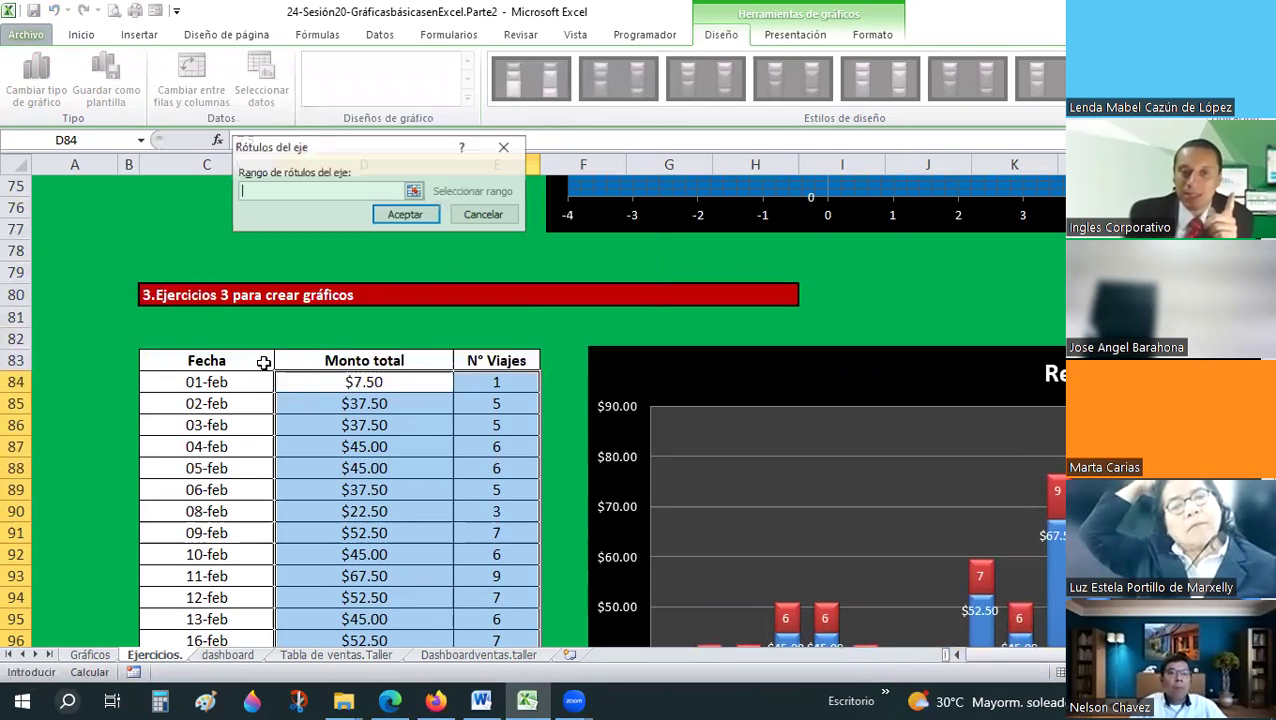
{"action": "mouse_move", "coordinate": [206, 382]}
{"action": "left_mouse_down"}
{"action": "mouse_move", "coordinate": [262, 450]}
{"action": "mouse_move", "coordinate": [207, 576]}
{"action": "left_mouse_up"}
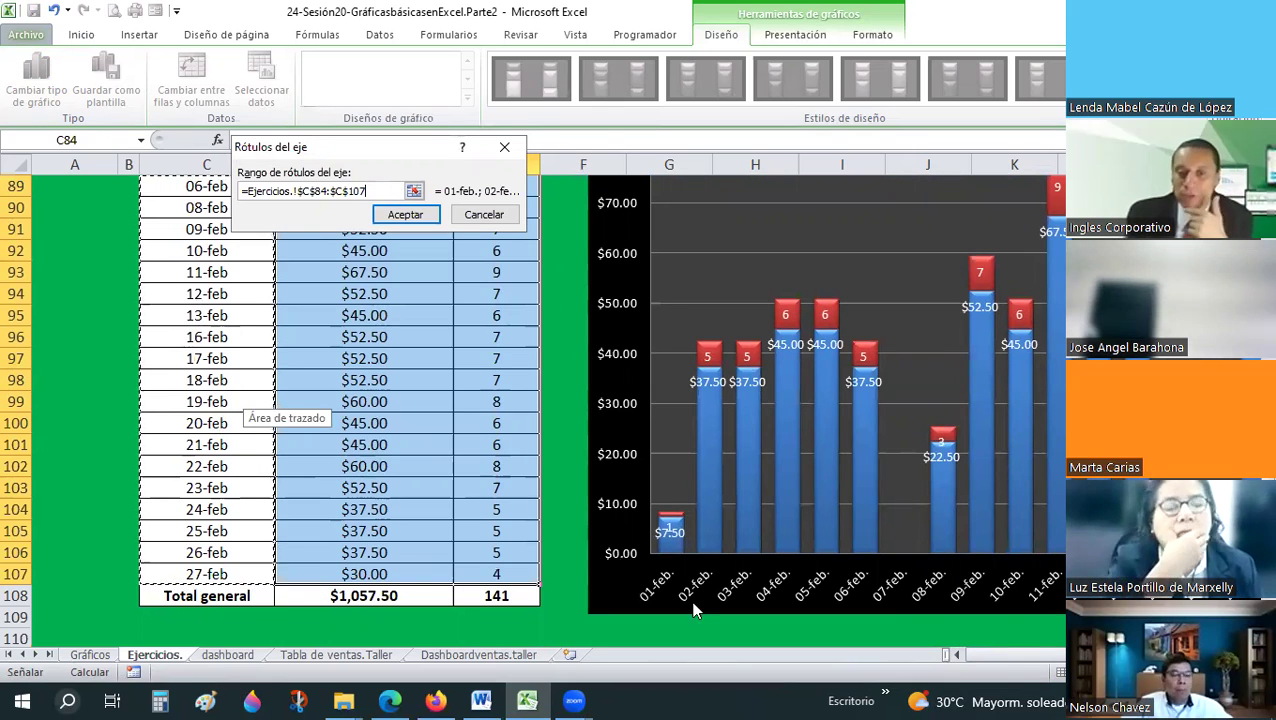
{"action": "left_click", "coordinate": [420, 217]}
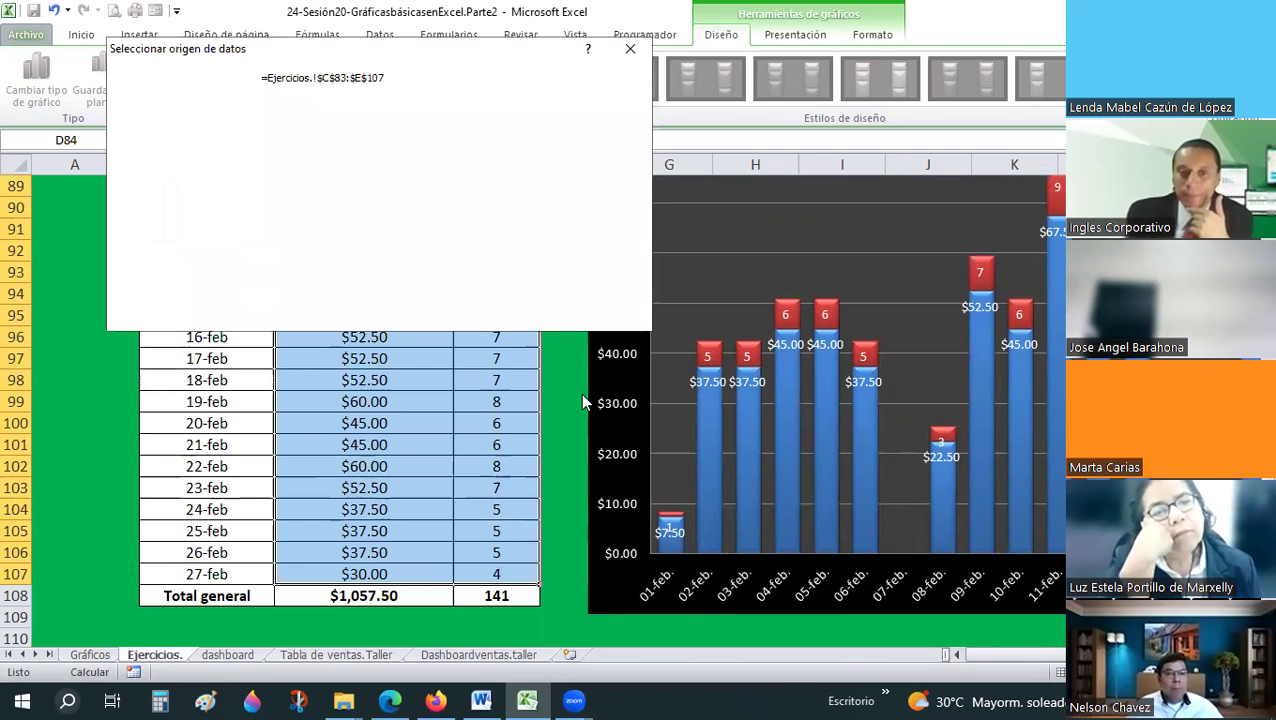
{"action": "key", "text": "Return"}
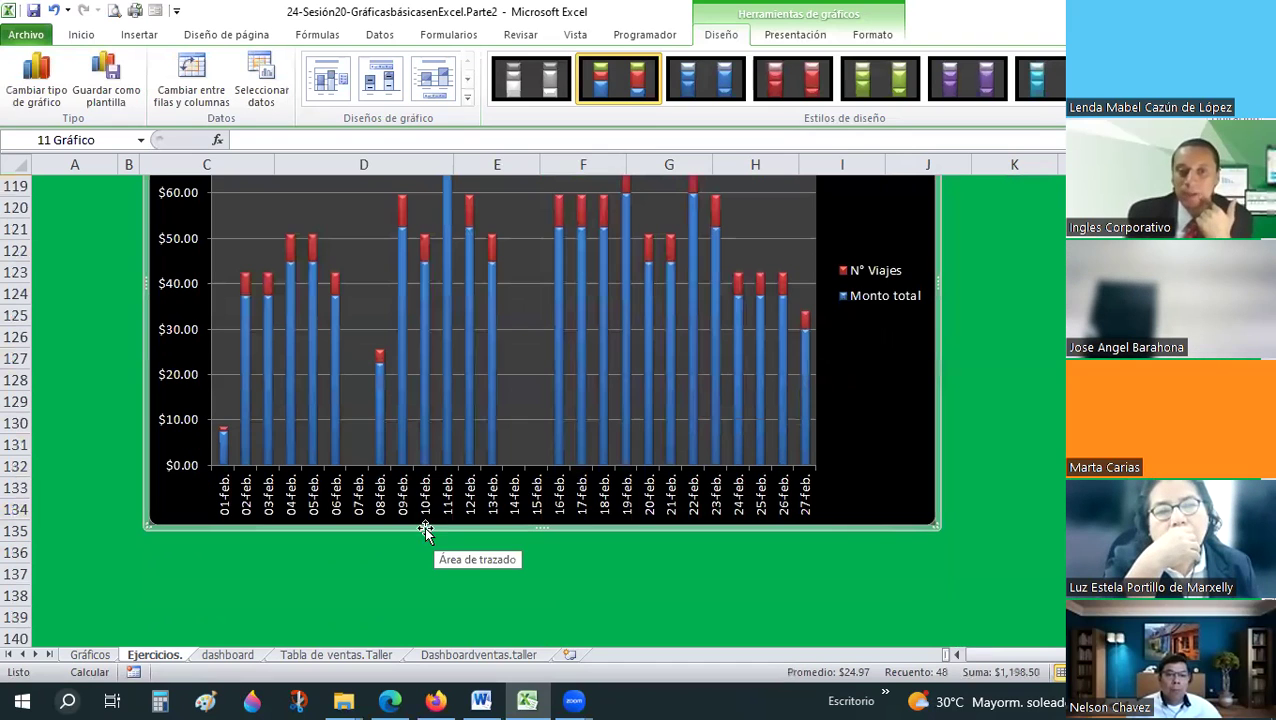
{"action": "left_click", "coordinate": [789, 37]}
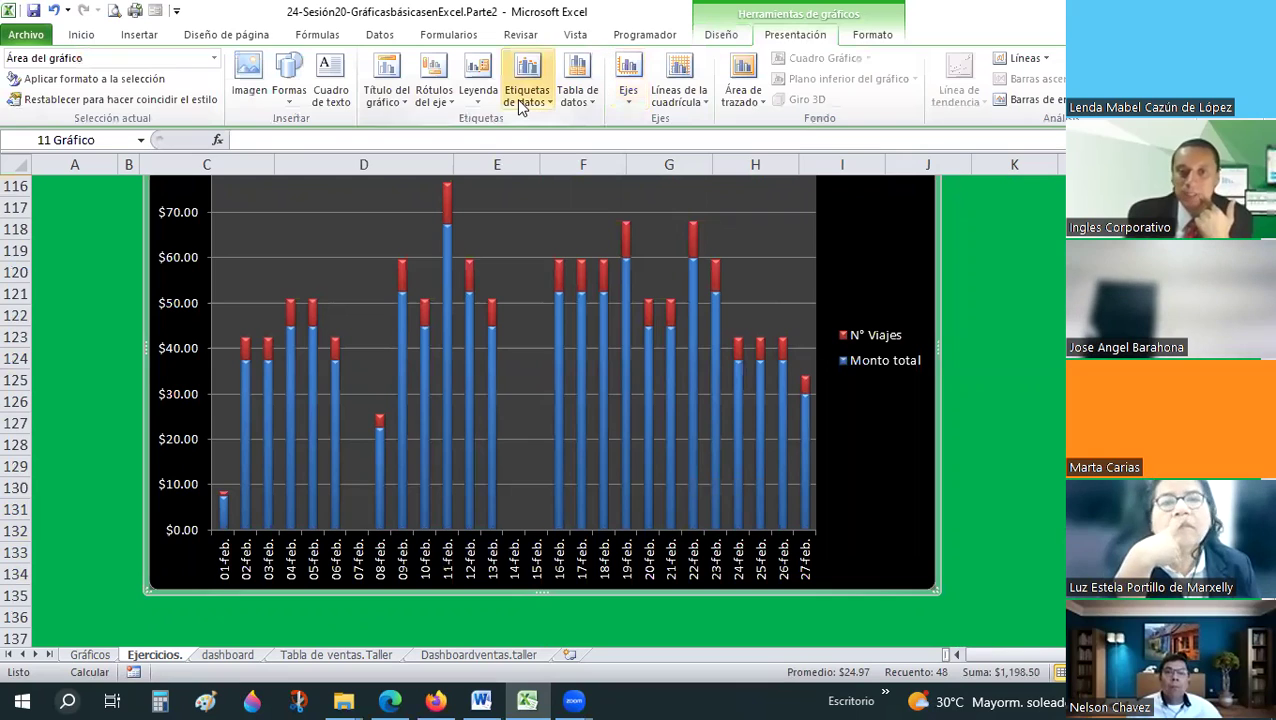
{"action": "left_click", "coordinate": [520, 108]}
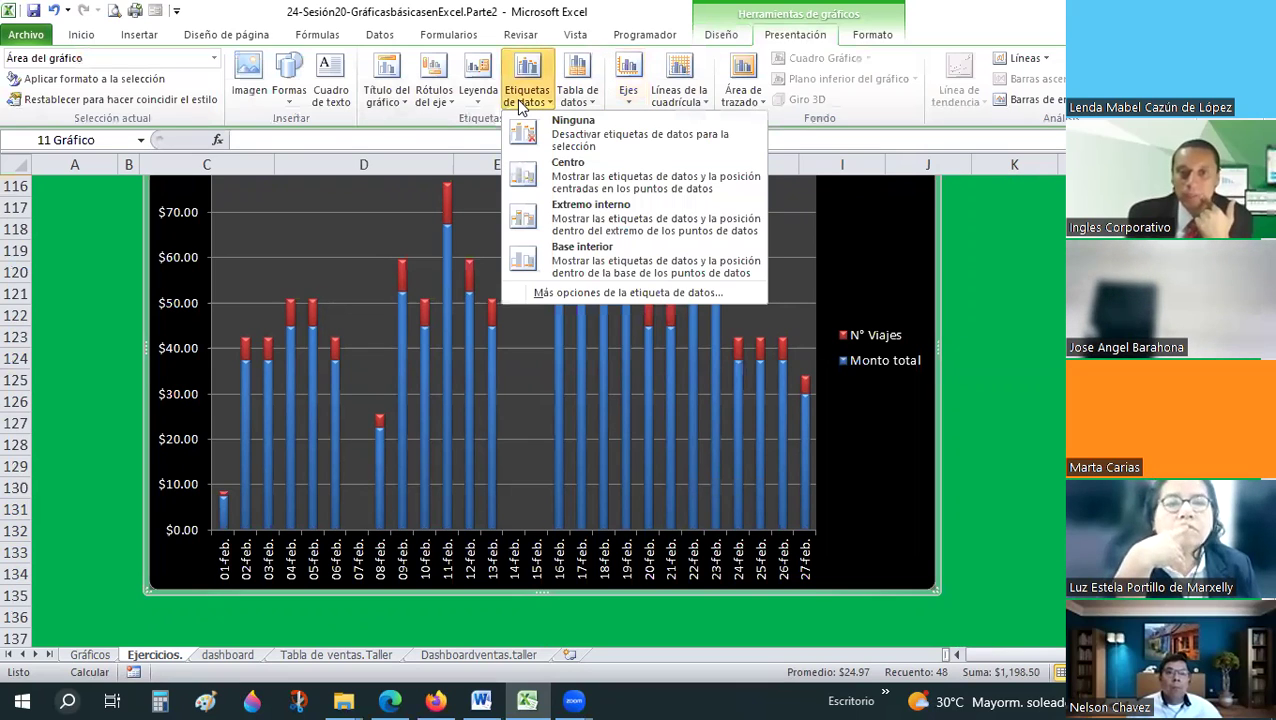
{"action": "left_click", "coordinate": [667, 226]}
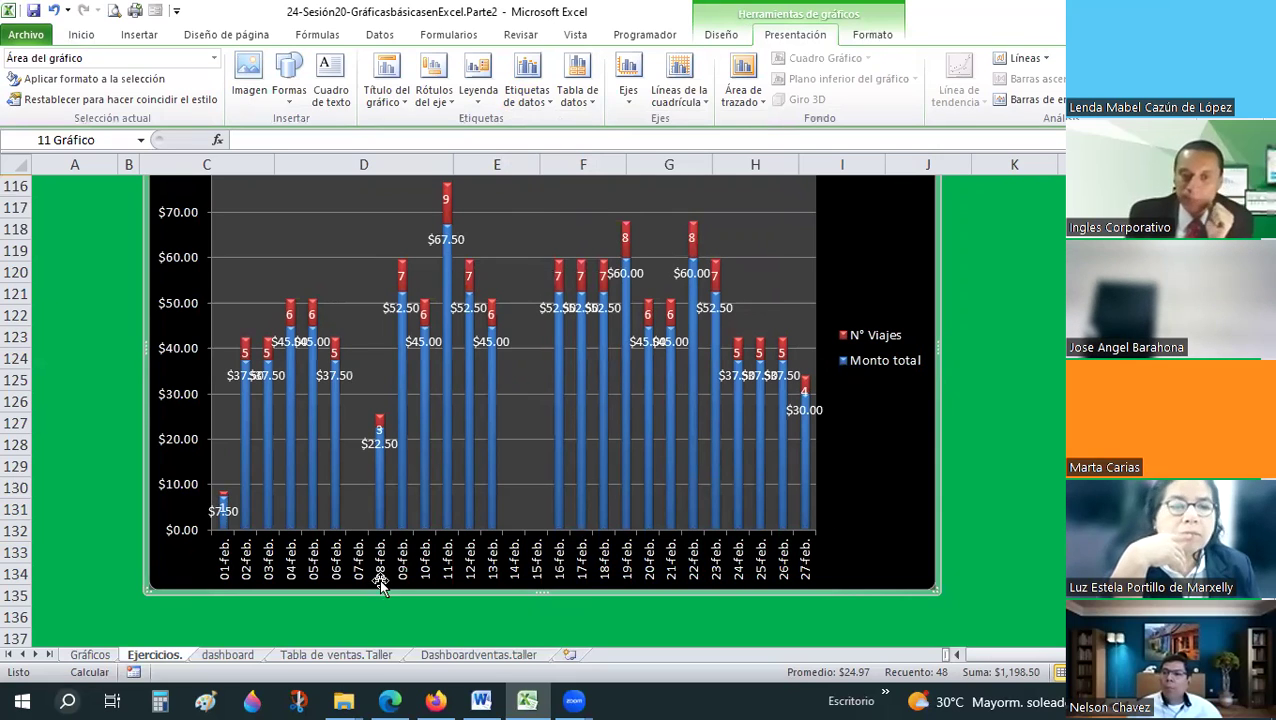
{"action": "scroll", "coordinate": [935, 337], "scroll_direction": "down", "scroll_amount": 2}
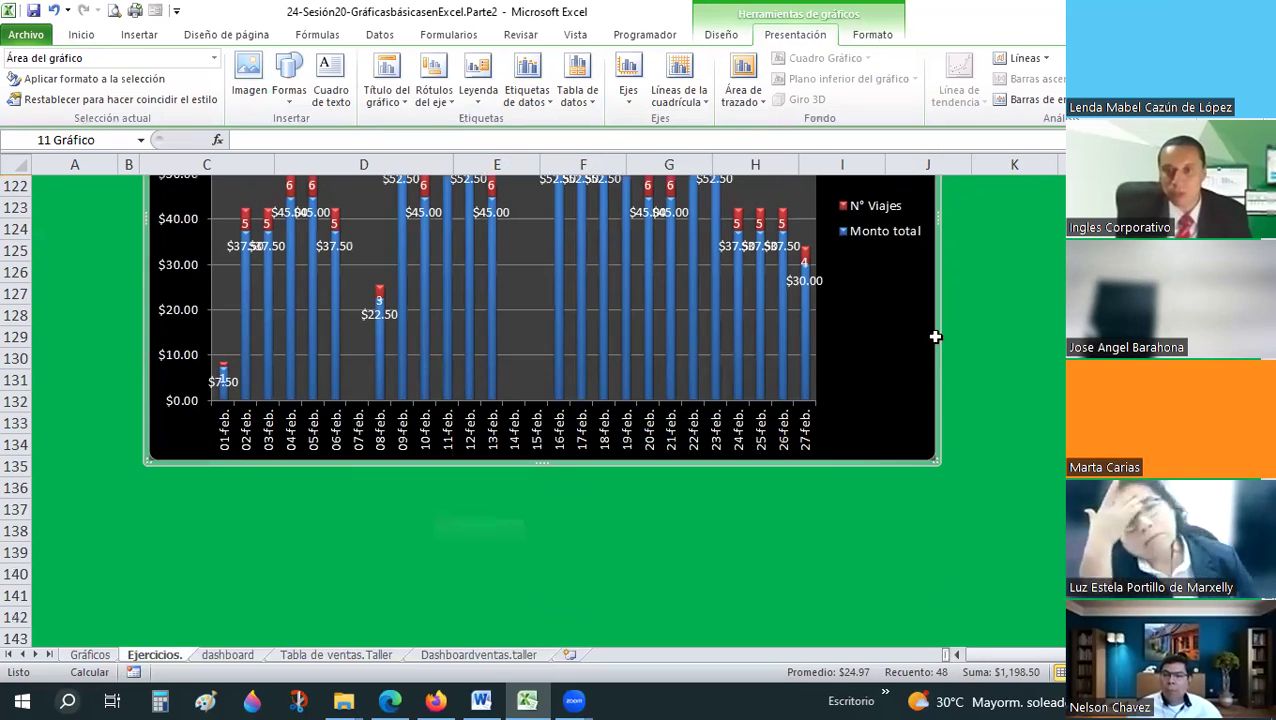
{"action": "scroll", "coordinate": [935, 337], "scroll_direction": "down", "scroll_amount": 2}
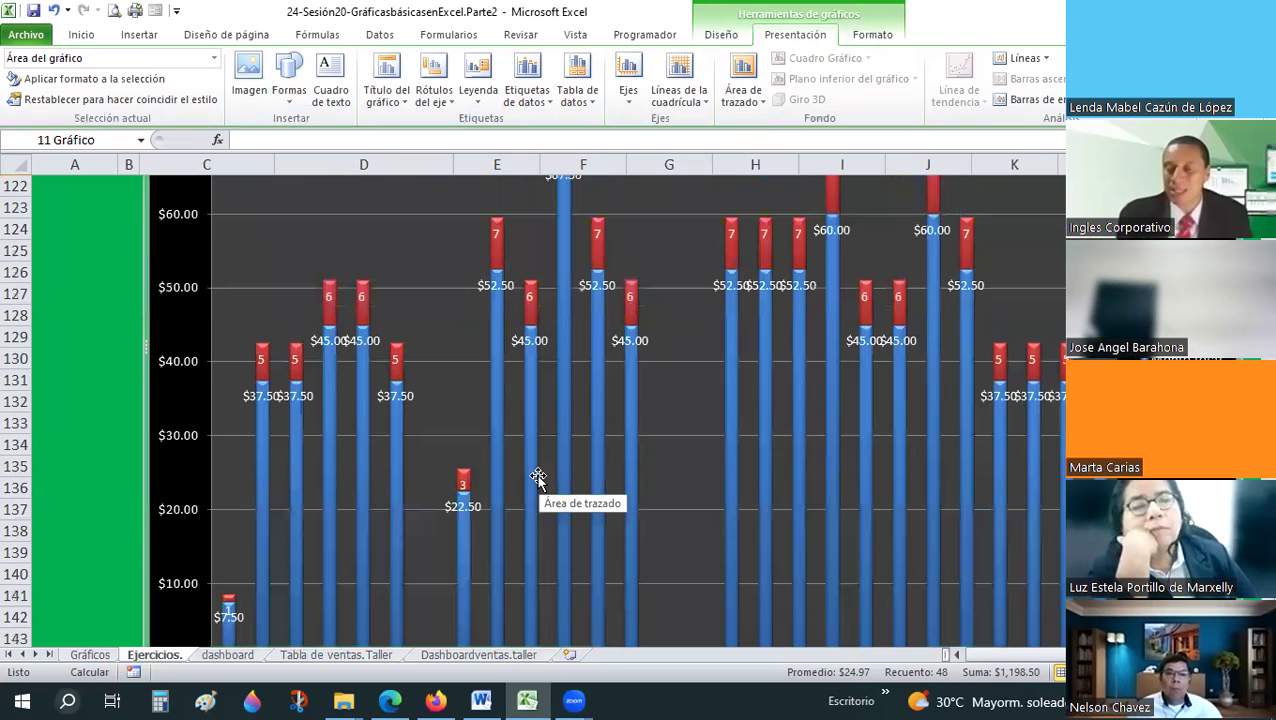
{"action": "scroll", "coordinate": [538, 477], "scroll_direction": "up", "scroll_amount": 1}
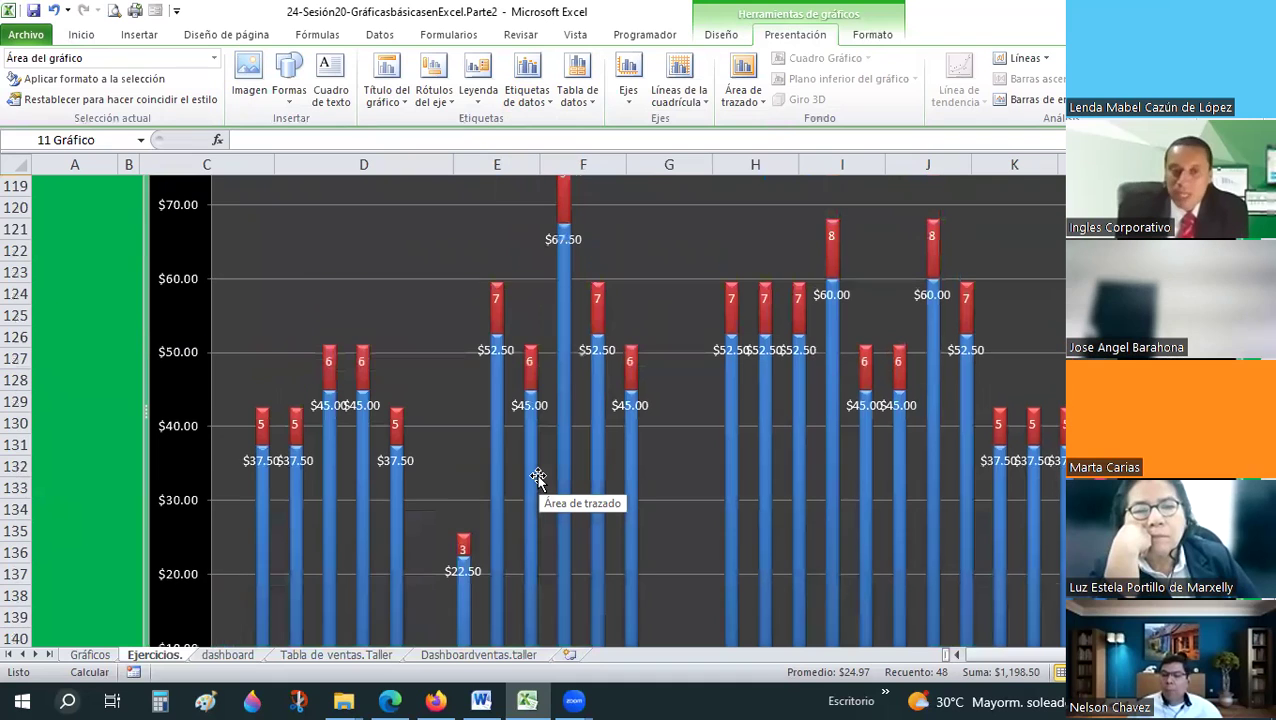
{"action": "scroll", "coordinate": [538, 467], "scroll_direction": "down", "scroll_amount": 3}
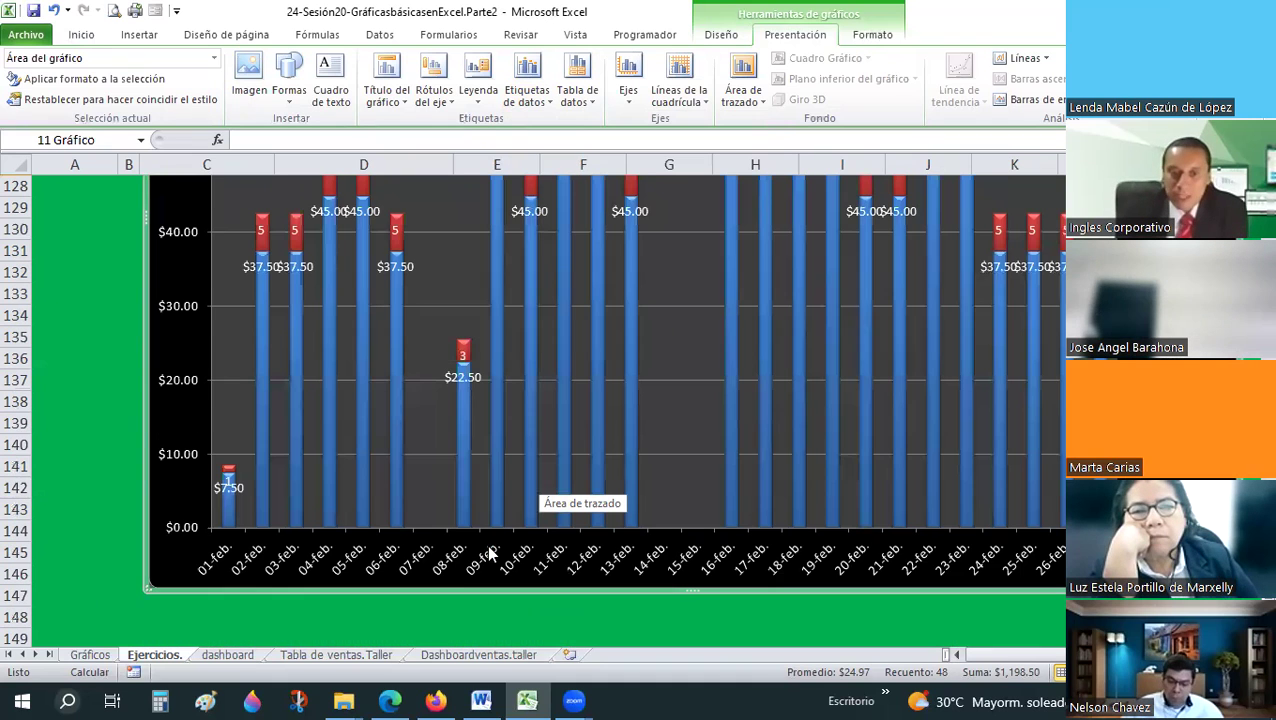
{"action": "scroll", "coordinate": [502, 473], "scroll_direction": "up", "scroll_amount": 1}
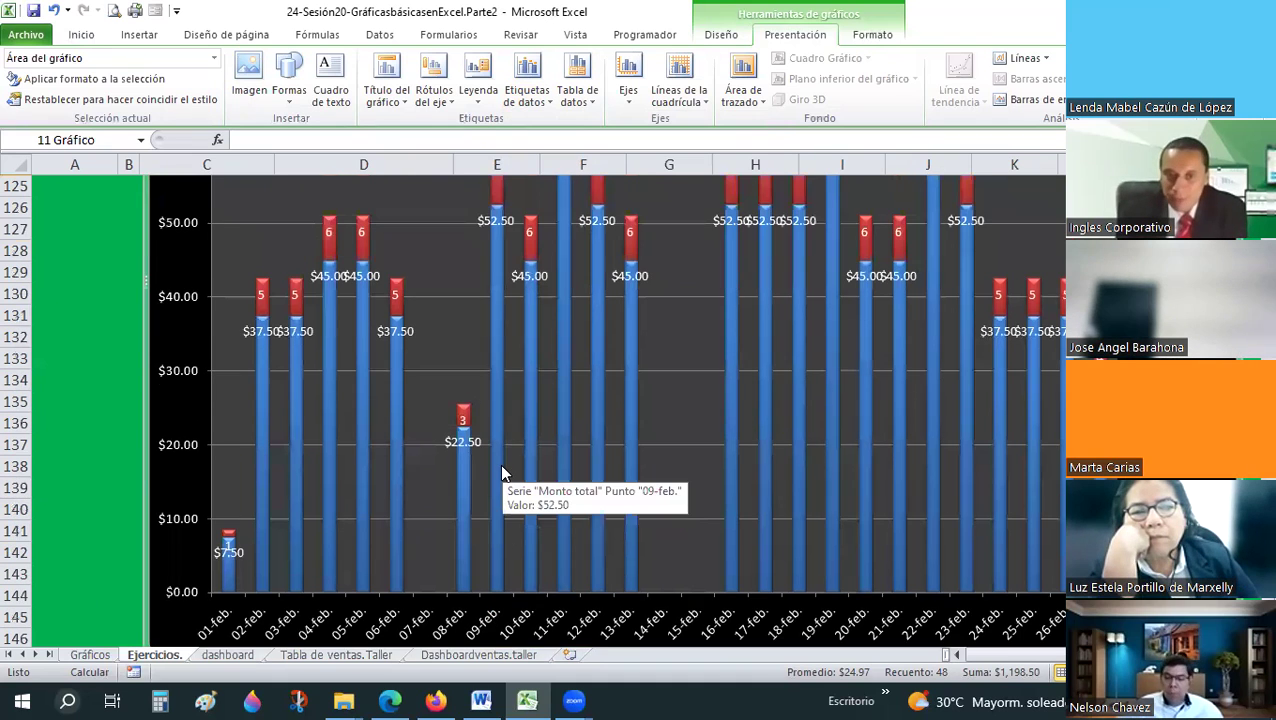
{"action": "scroll", "coordinate": [470, 580], "scroll_direction": "down", "scroll_amount": 1}
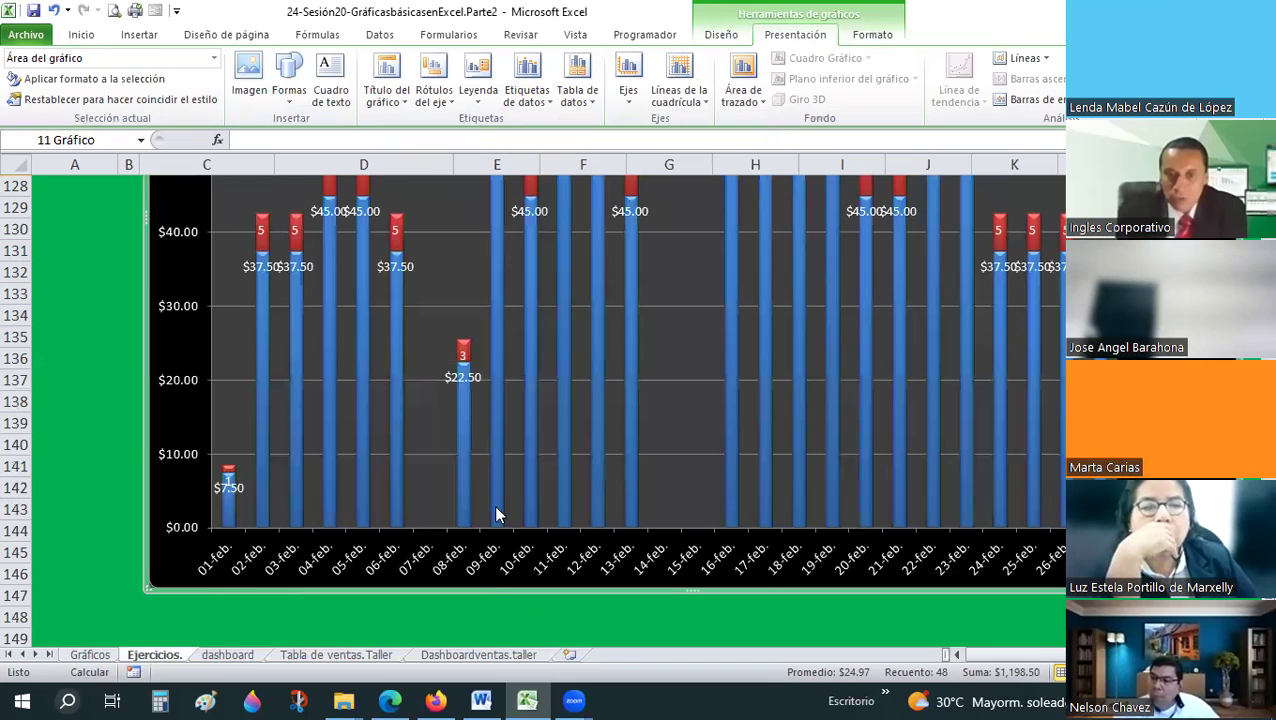
{"action": "scroll", "coordinate": [502, 378], "scroll_direction": "up", "scroll_amount": 2}
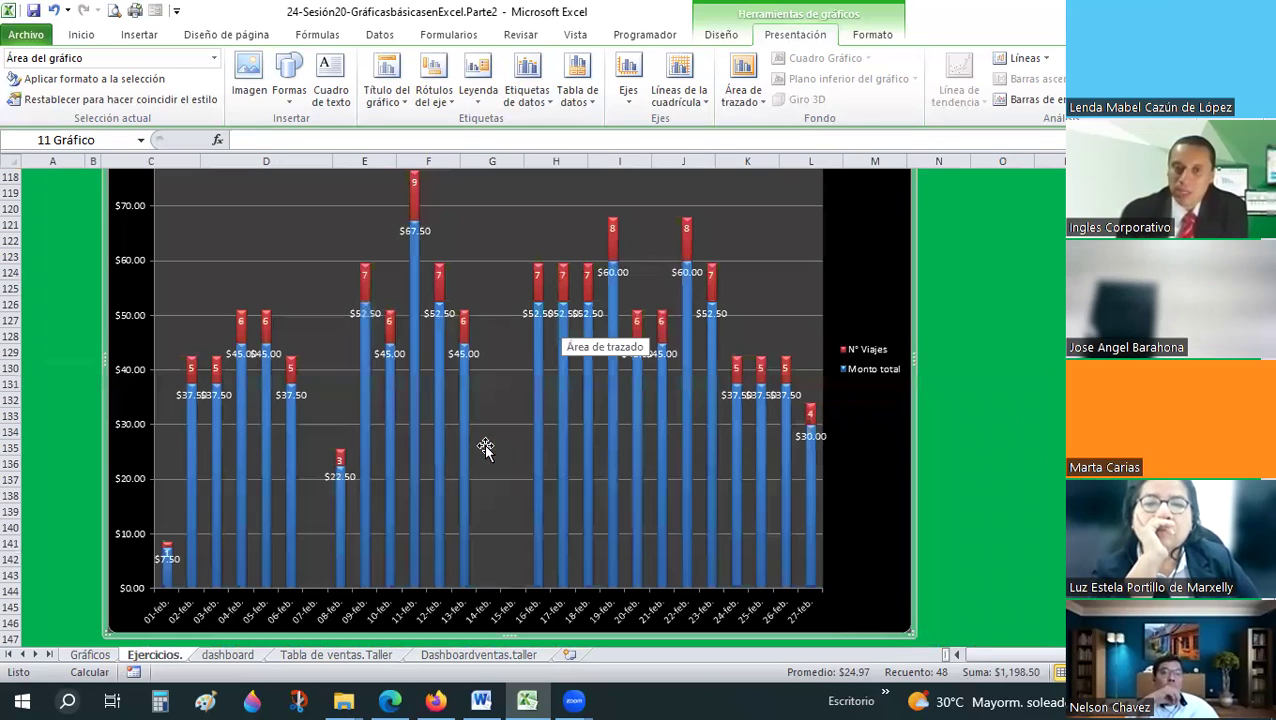
- Drag the chart's corner handle to stretch it wide across the sheet
{"action": "scroll", "coordinate": [408, 414], "scroll_direction": "up", "scroll_amount": 3}
{"action": "scroll", "coordinate": [134, 244], "scroll_direction": "up", "scroll_amount": 1}
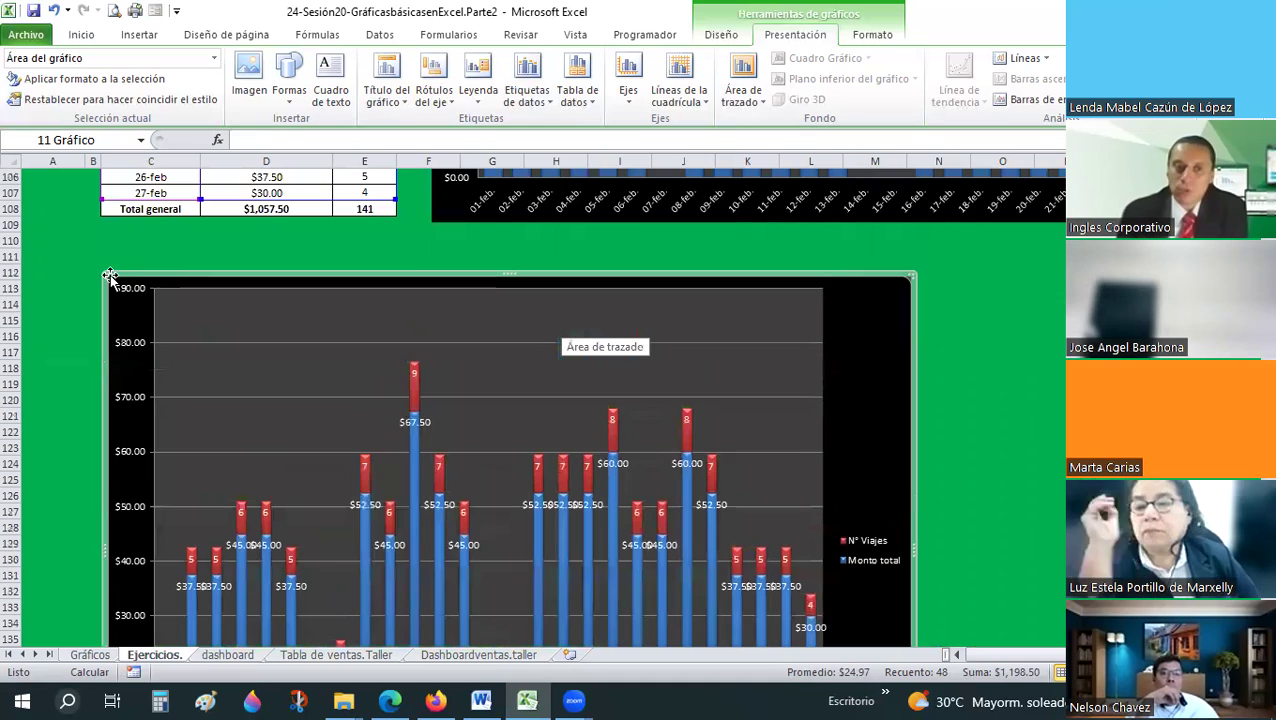
{"action": "left_click_drag", "start_coordinate": [254, 294], "coordinate": [433, 472]}
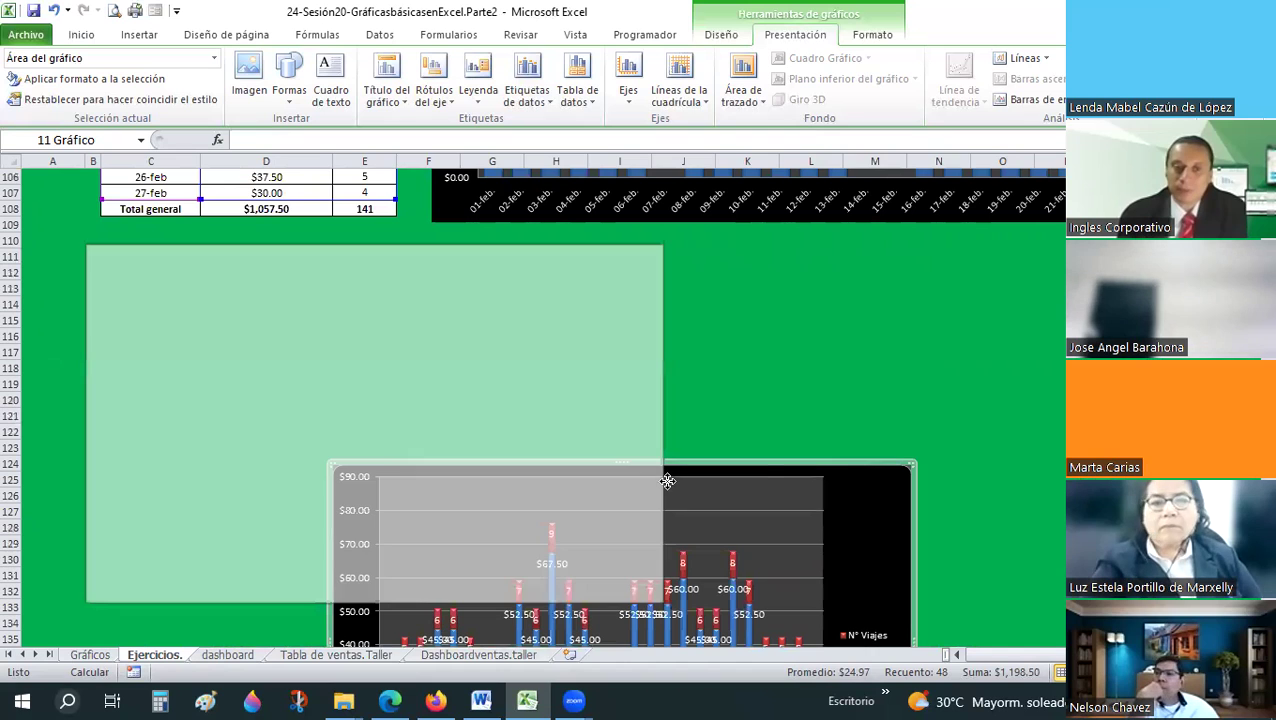
{"action": "left_click_drag", "start_coordinate": [433, 472], "coordinate": [781, 483]}
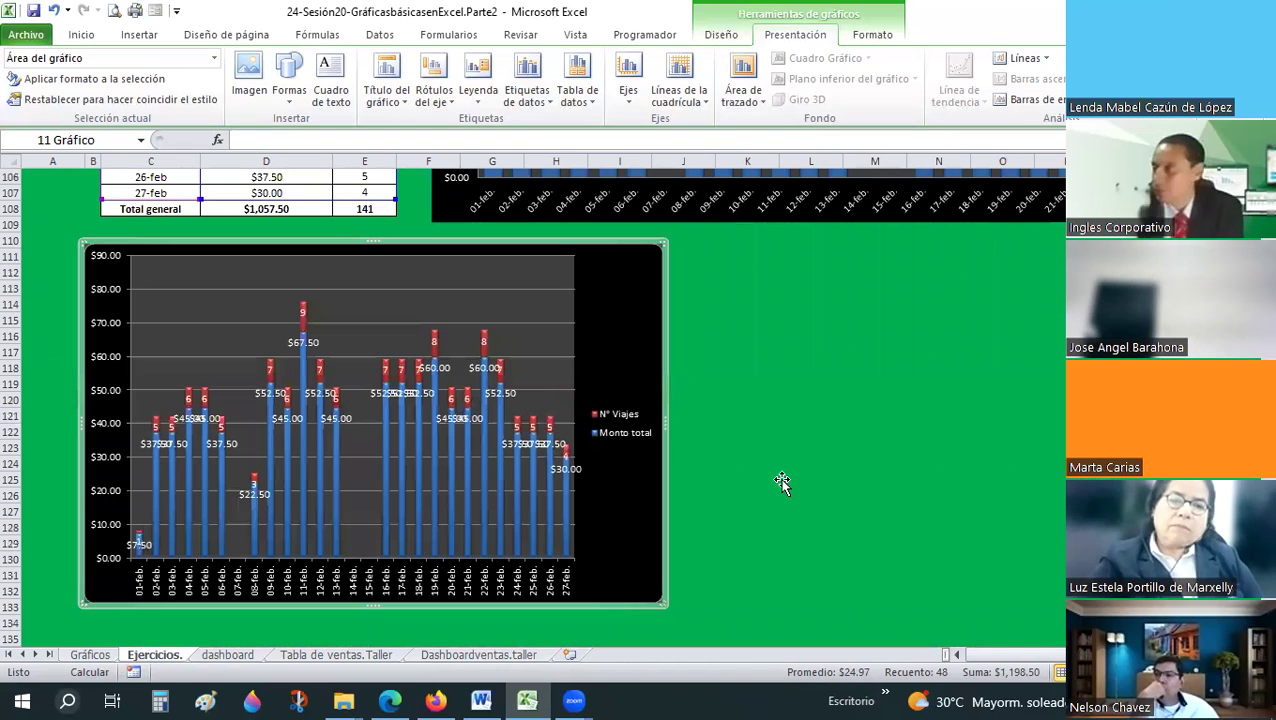
{"action": "left_click", "coordinate": [781, 483]}
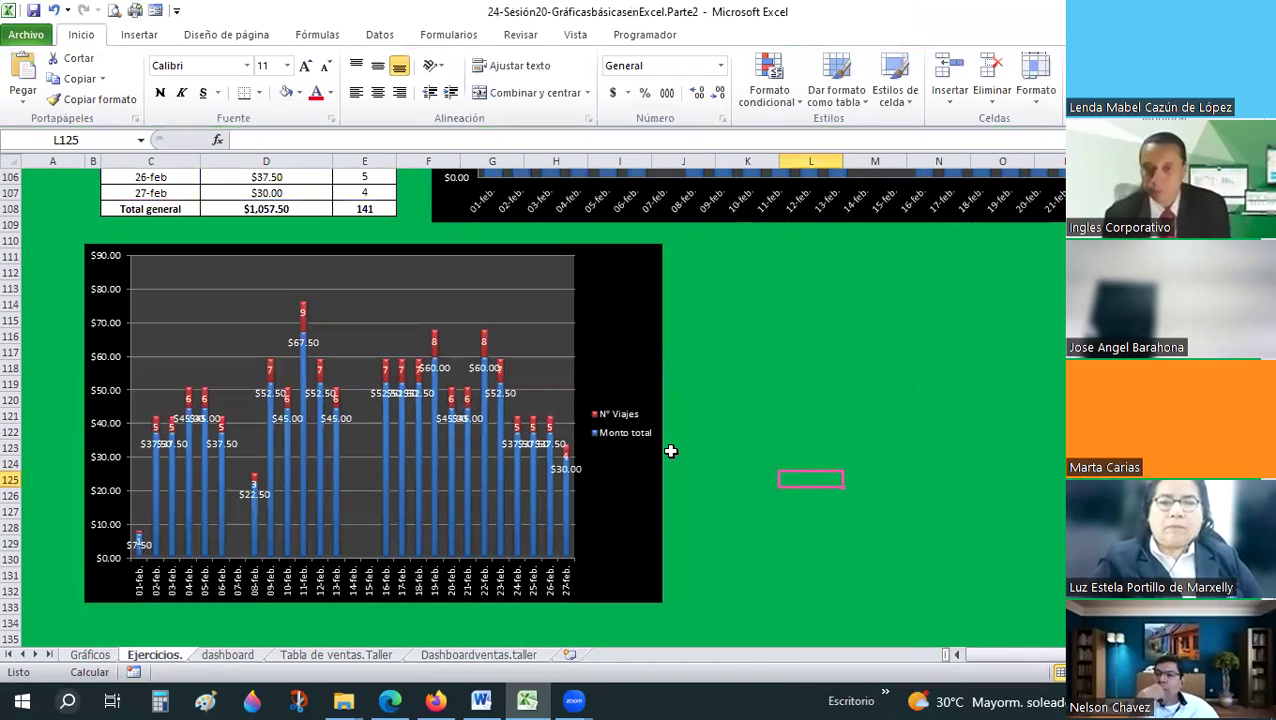
- Reselect the chart and drag its lower edge to enlarge it further
{"action": "left_click", "coordinate": [660, 422]}
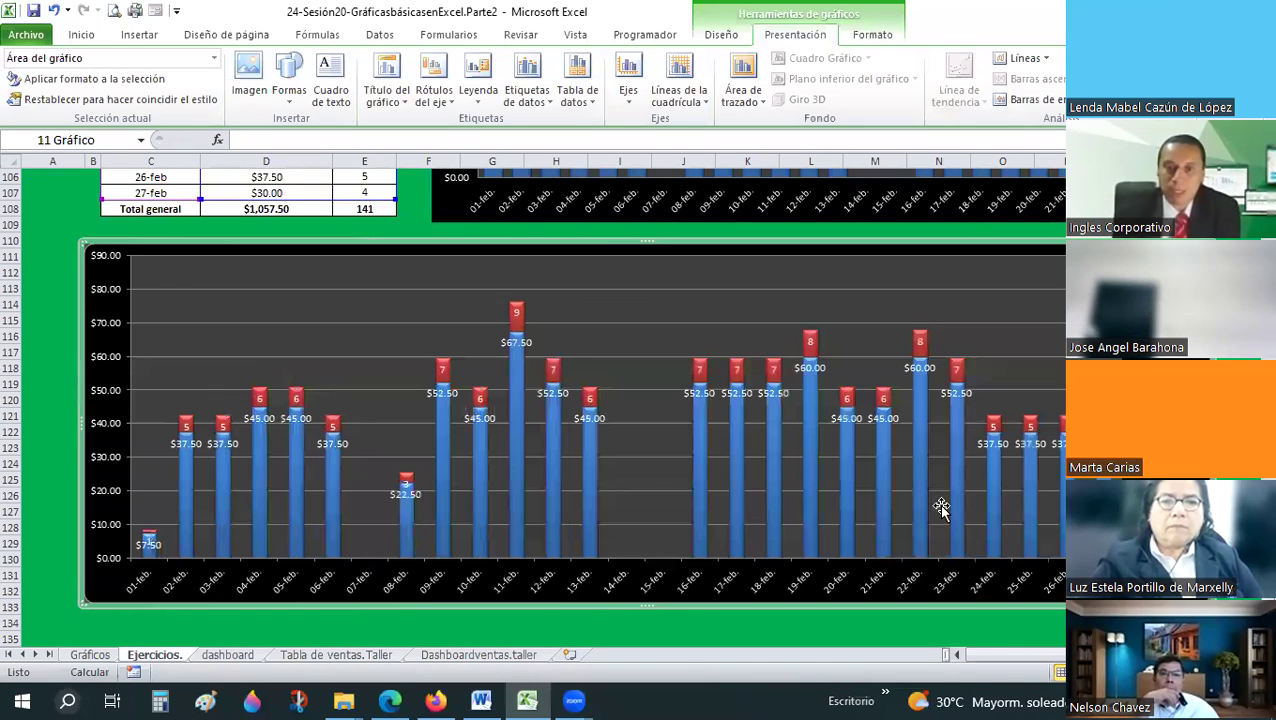
{"action": "scroll", "coordinate": [640, 530], "scroll_direction": "down", "scroll_amount": 2}
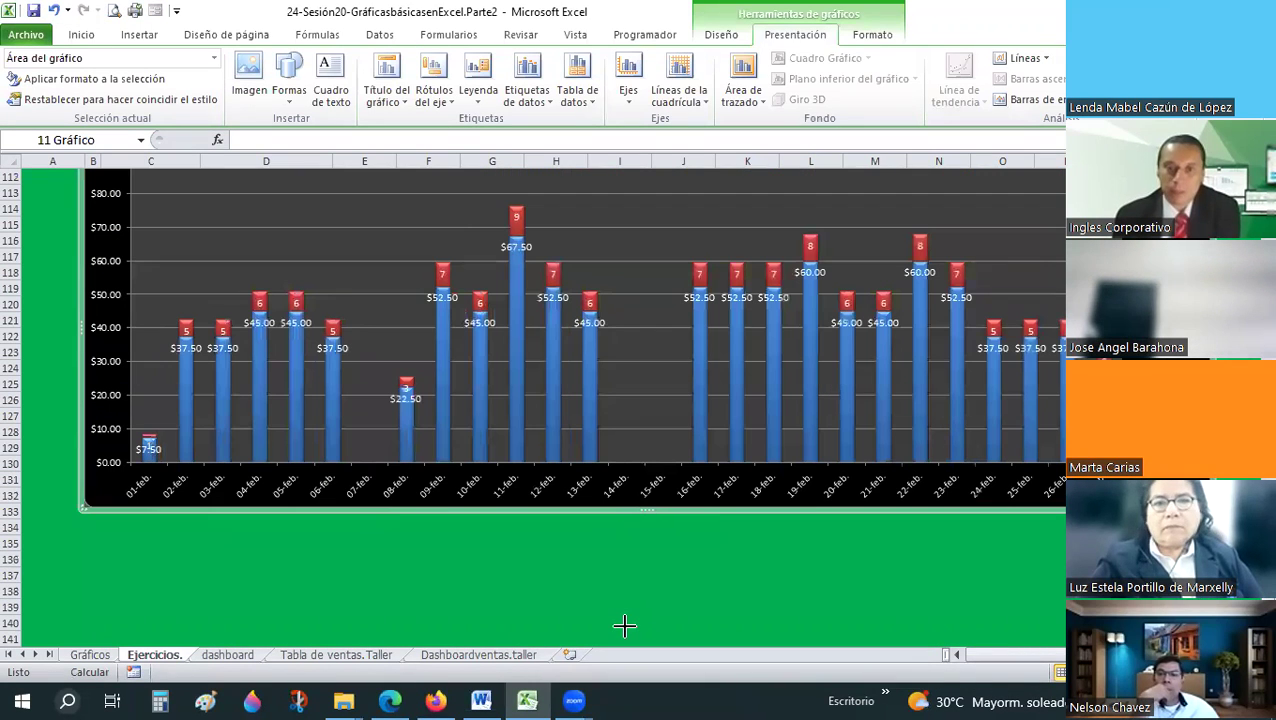
{"action": "left_click_drag", "start_coordinate": [624, 626], "coordinate": [632, 626]}
{"action": "scroll", "coordinate": [587, 273], "scroll_direction": "up", "scroll_amount": 2}
{"action": "left_click", "coordinate": [872, 34]}
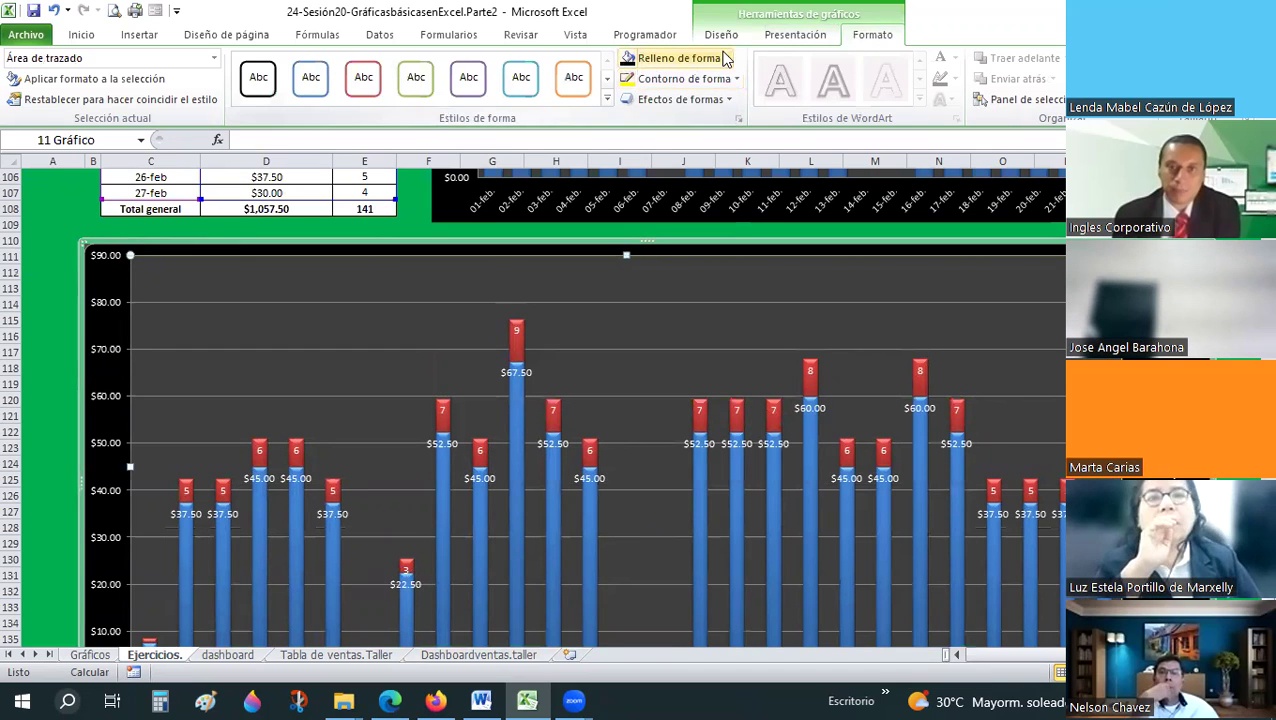
- Fill the chart's plot area with Blue
{"action": "left_click", "coordinate": [640, 57]}
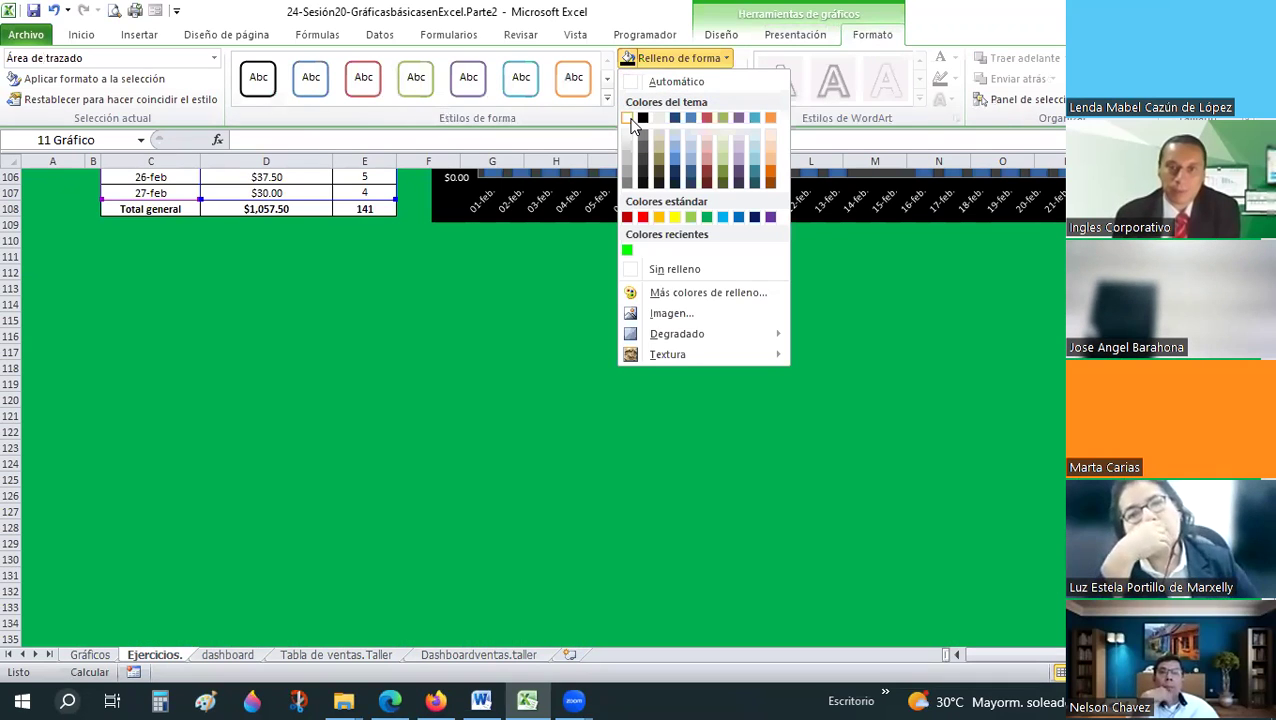
{"action": "left_click", "coordinate": [630, 119]}
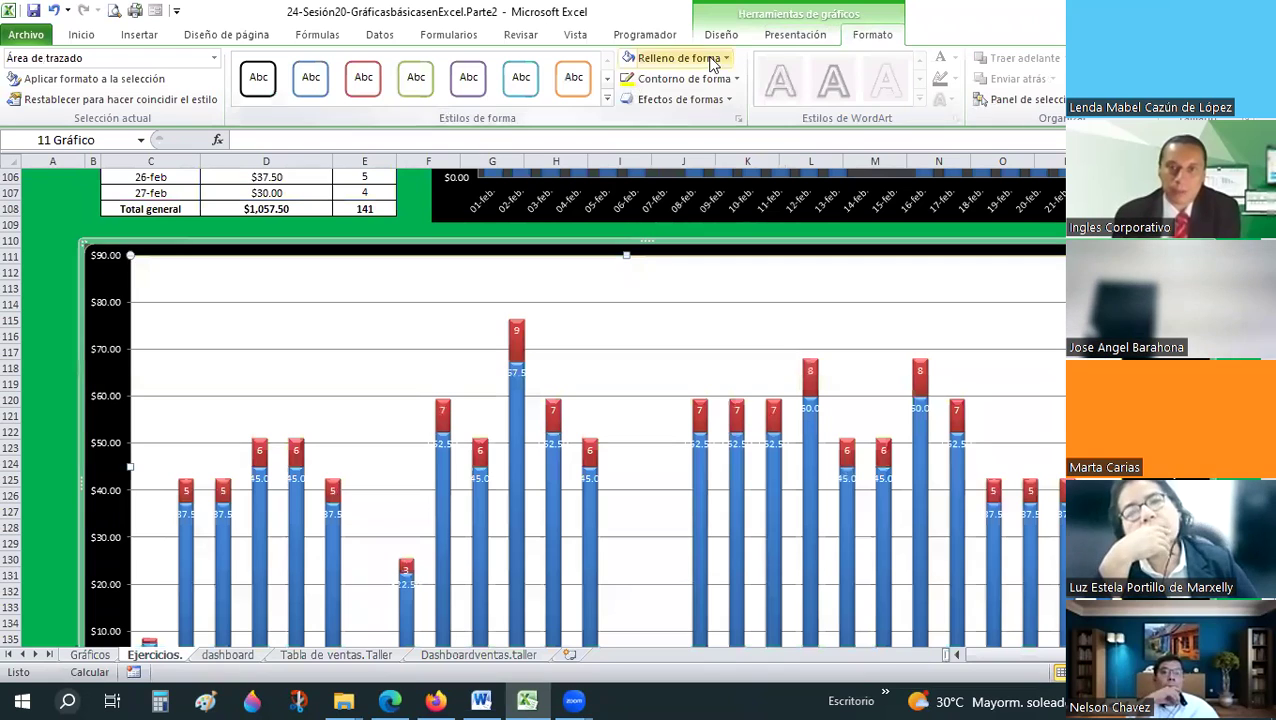
{"action": "left_click", "coordinate": [640, 58]}
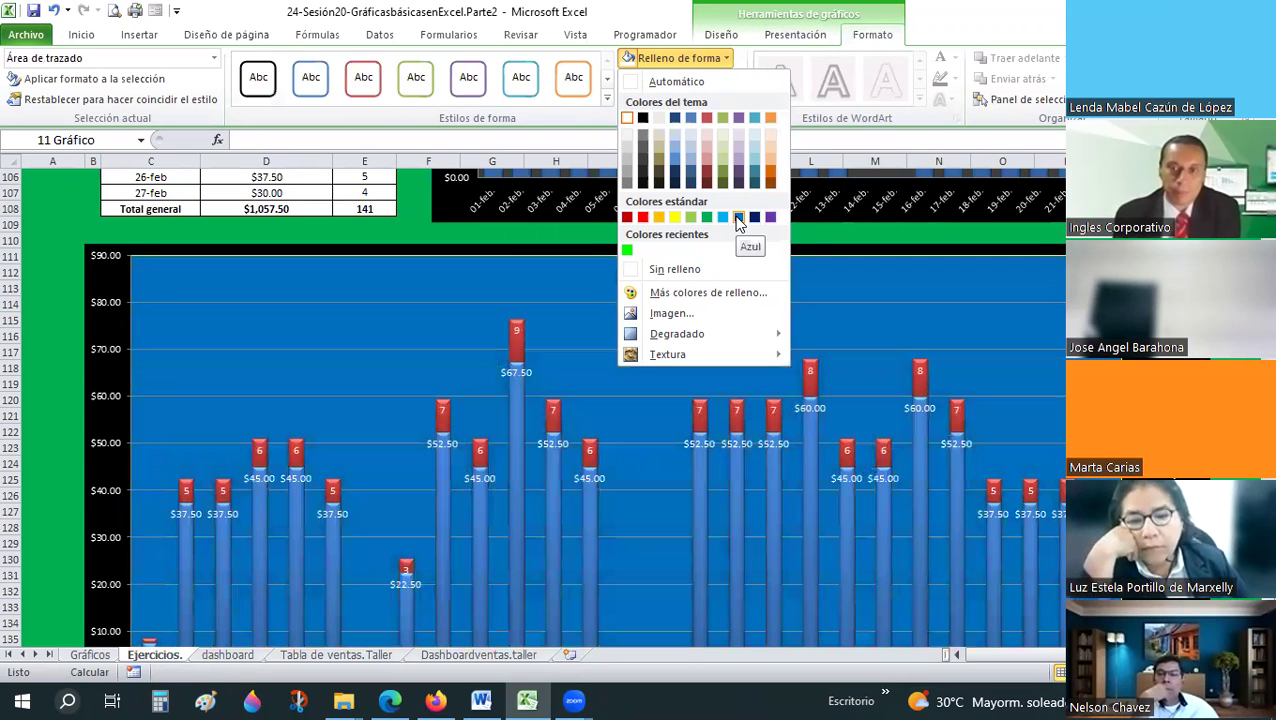
{"action": "left_click", "coordinate": [738, 221]}
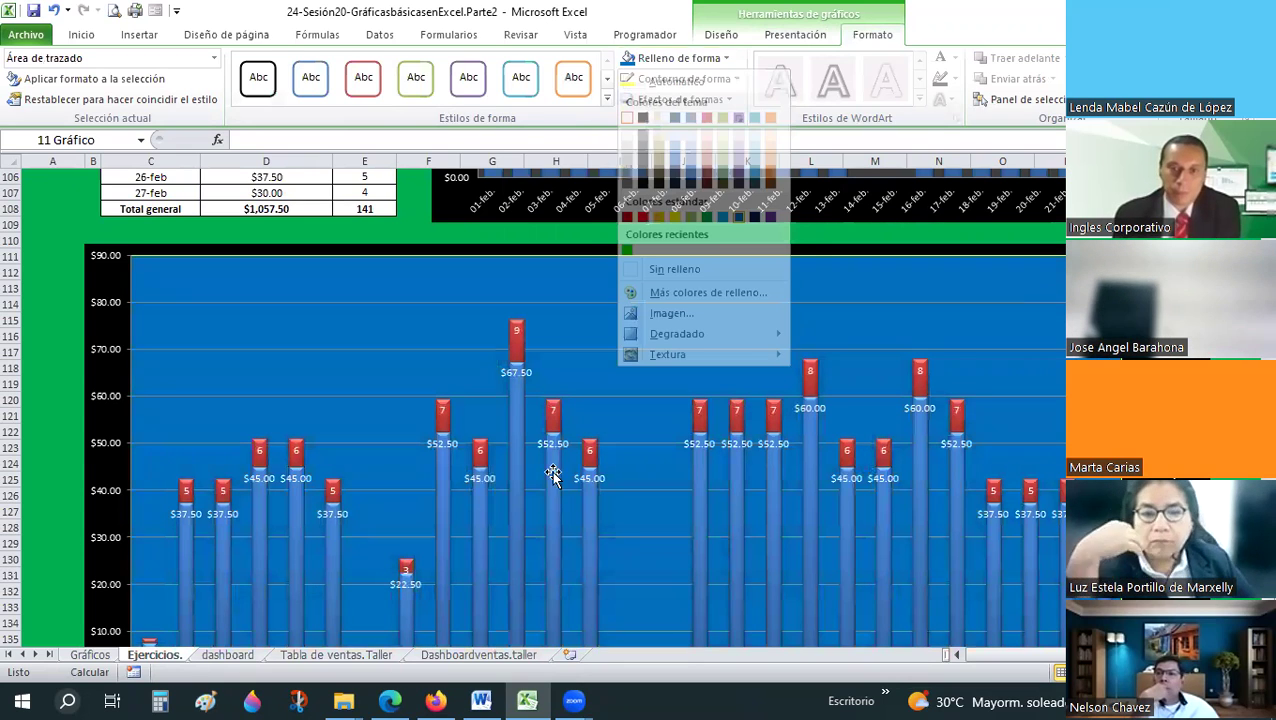
- Fill the Monto total bars with Dark Blue, Text 2, Darker 25%
{"action": "left_click", "coordinate": [517, 414]}
{"action": "left_click", "coordinate": [718, 62]}
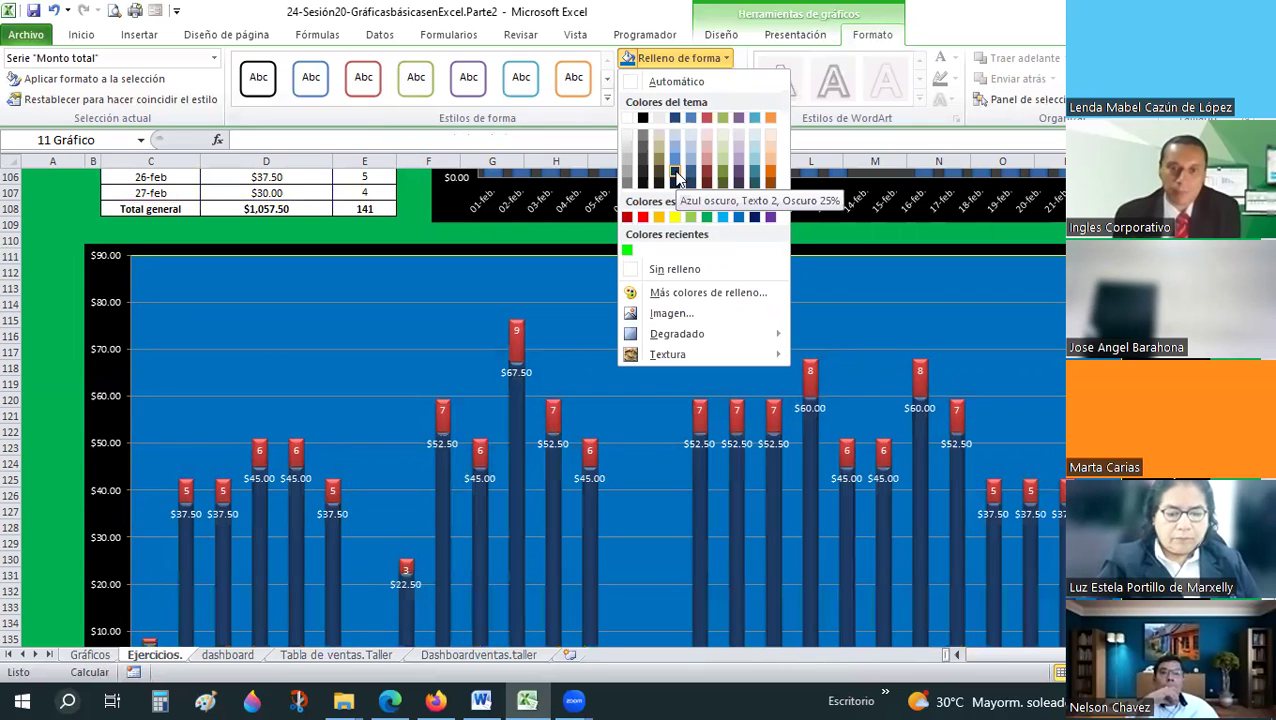
{"action": "left_click", "coordinate": [675, 173]}
- Deselect the chart and switch to the Ofimática satisfaction survey in Firefox
{"action": "key", "text": "Escape"}
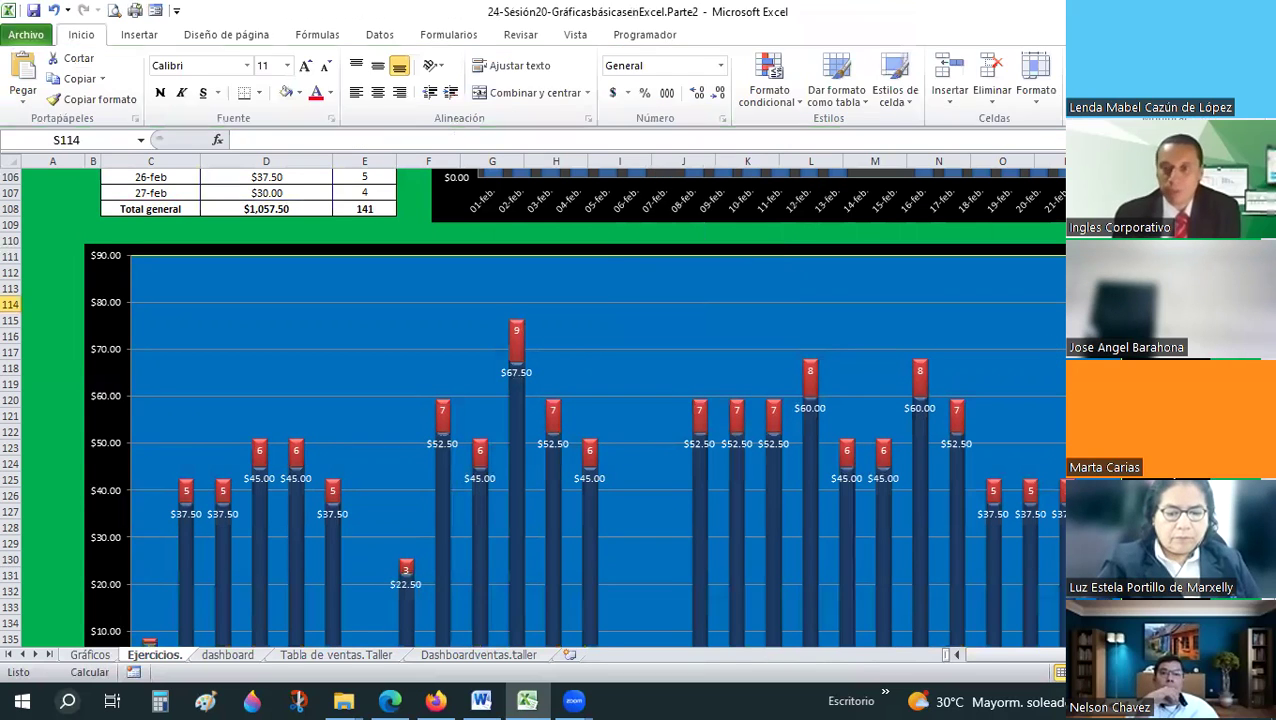
{"action": "scroll", "coordinate": [148, 552], "scroll_direction": "down", "scroll_amount": 2}
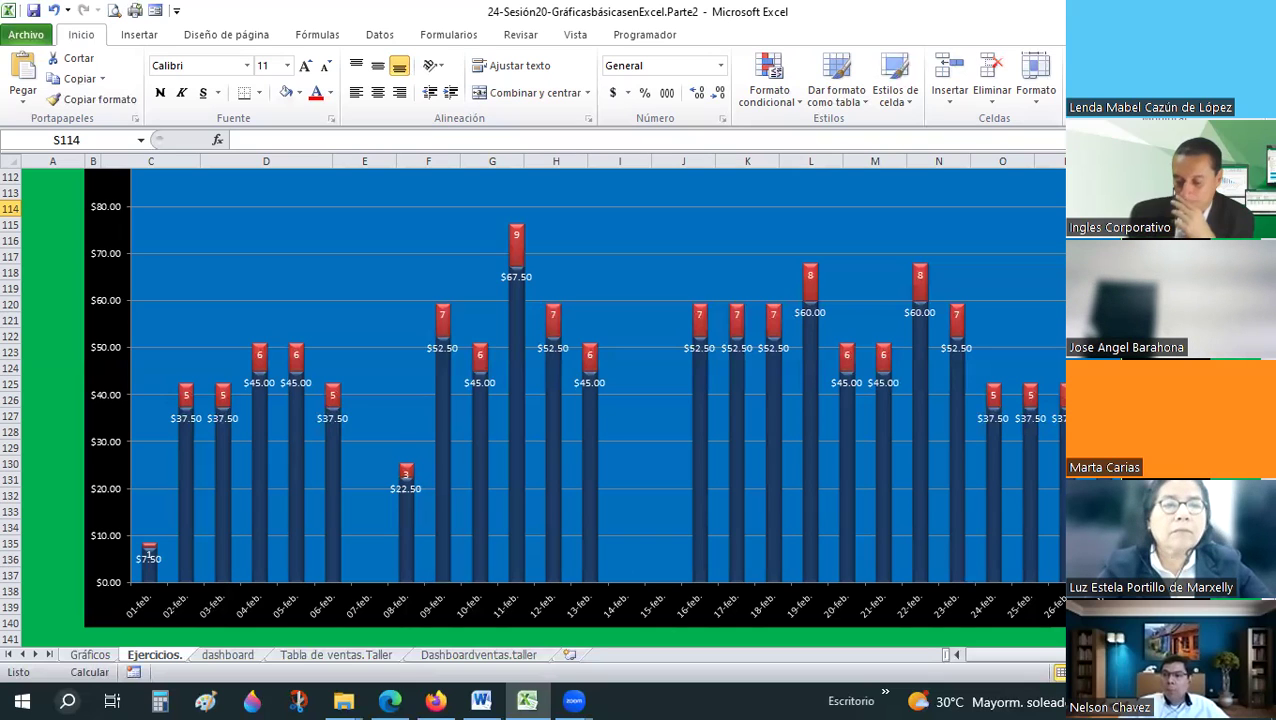
{"action": "left_click", "coordinate": [432, 700]}
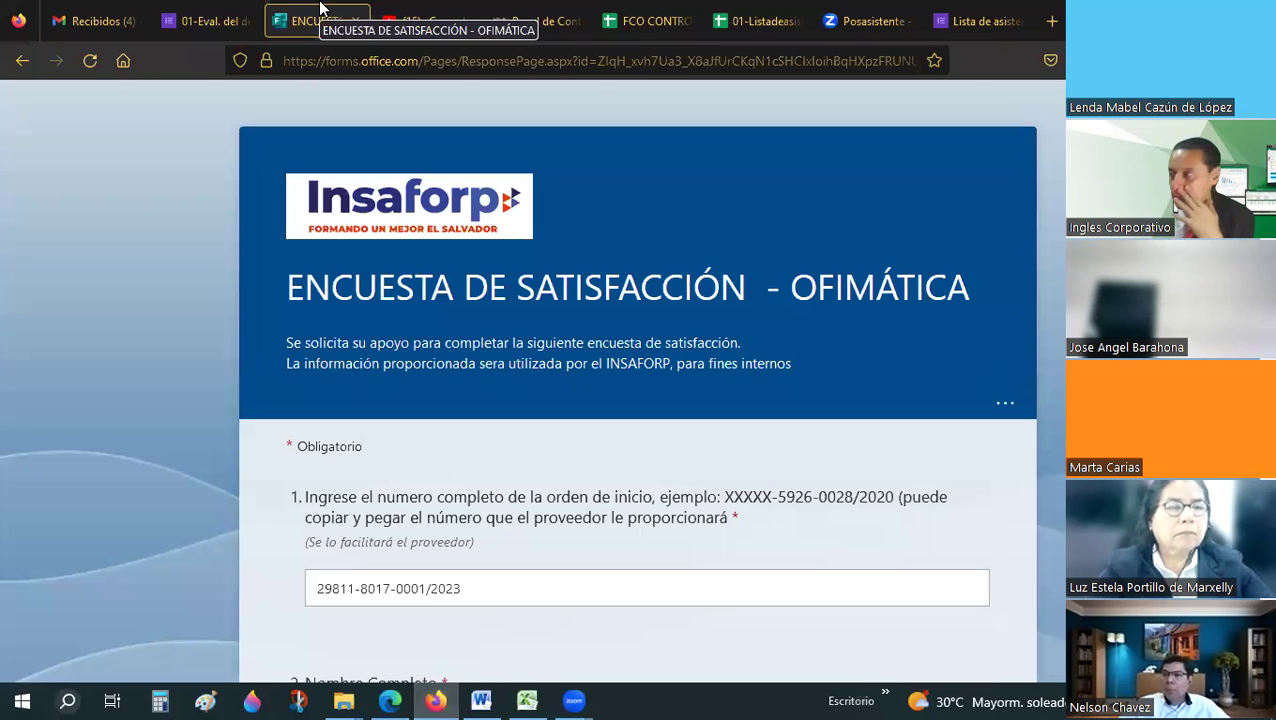
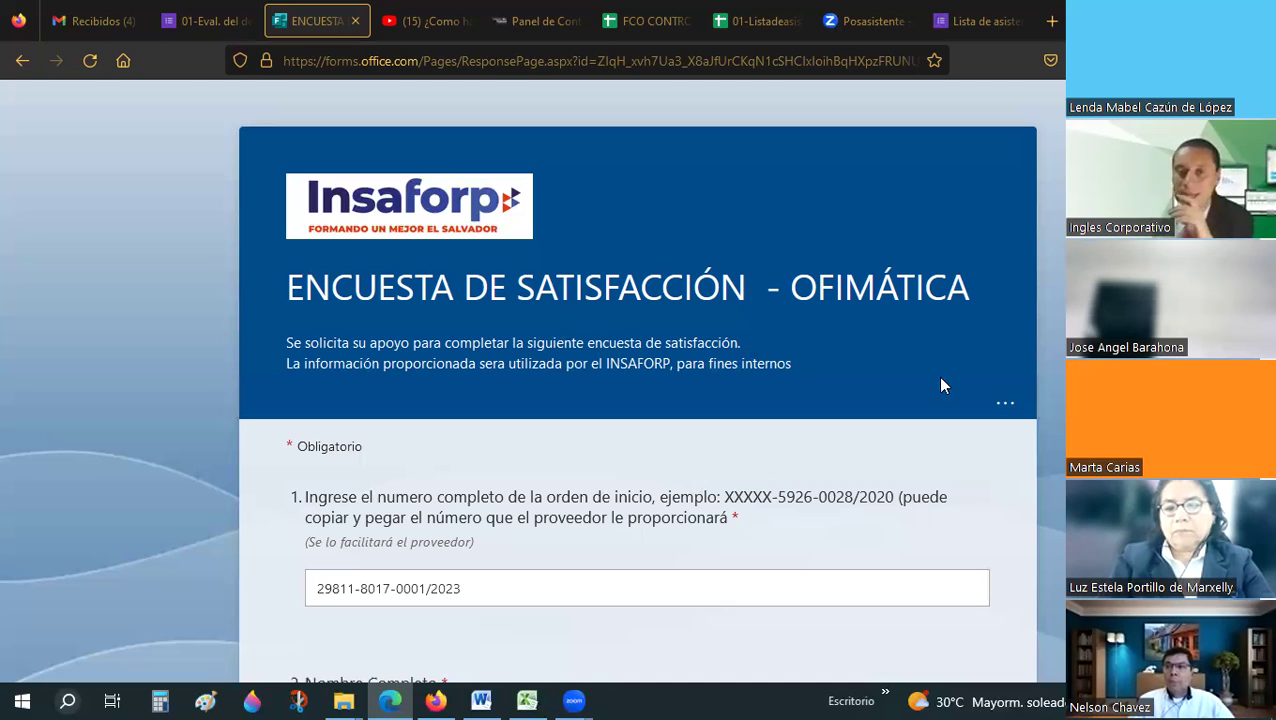
- Select the order number answer, then place the cursor in the full name answer
{"action": "scroll", "coordinate": [310, 268], "scroll_direction": "down", "scroll_amount": 3}
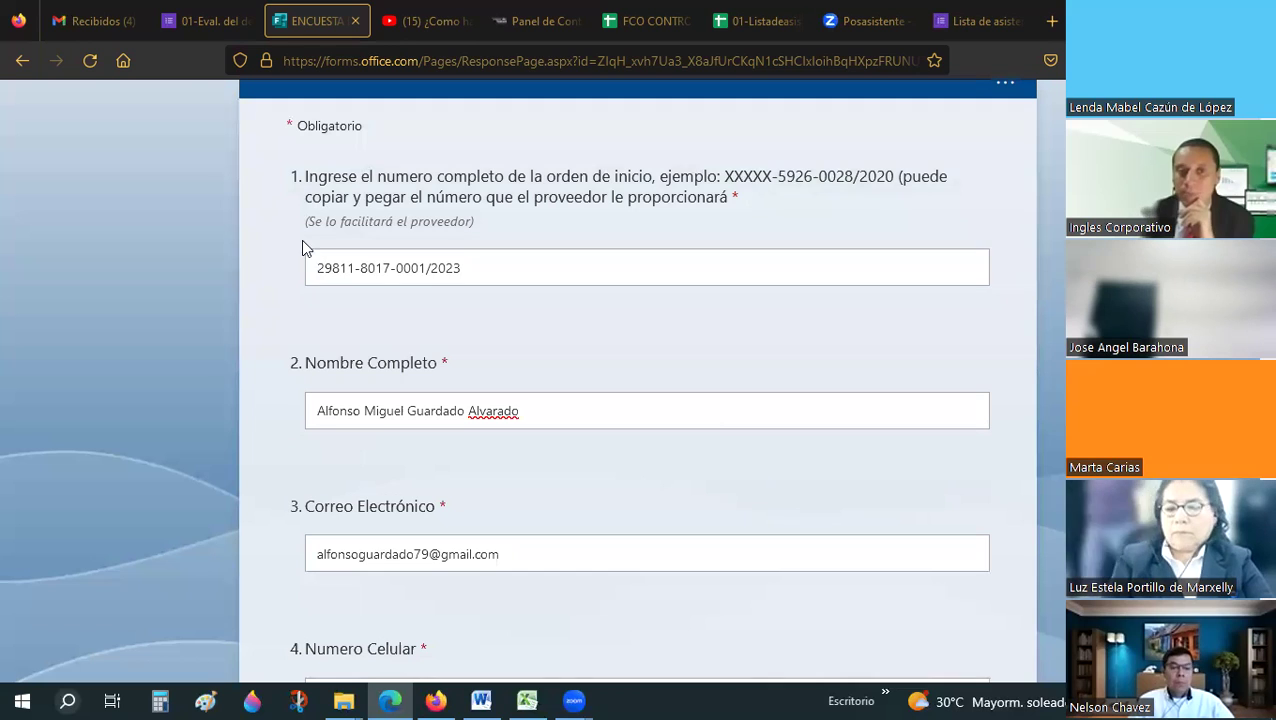
{"action": "left_click_drag", "start_coordinate": [316, 268], "coordinate": [464, 262]}
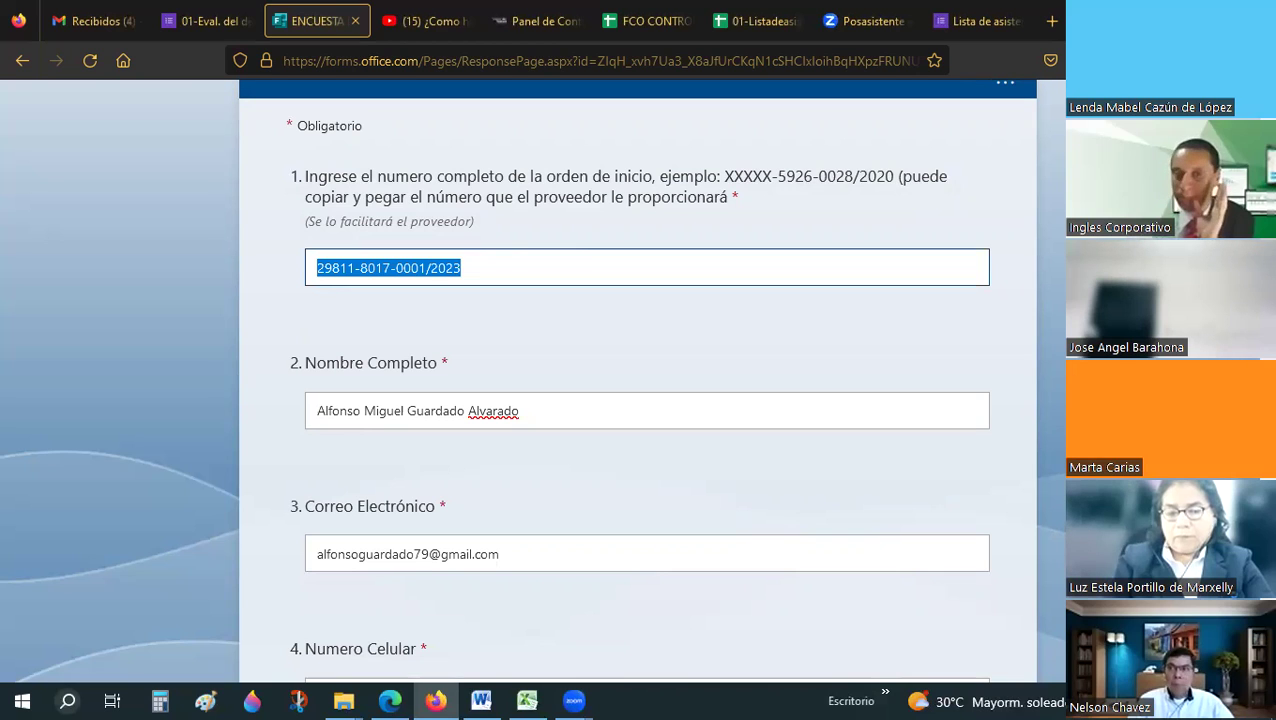
{"action": "left_click", "coordinate": [546, 421]}
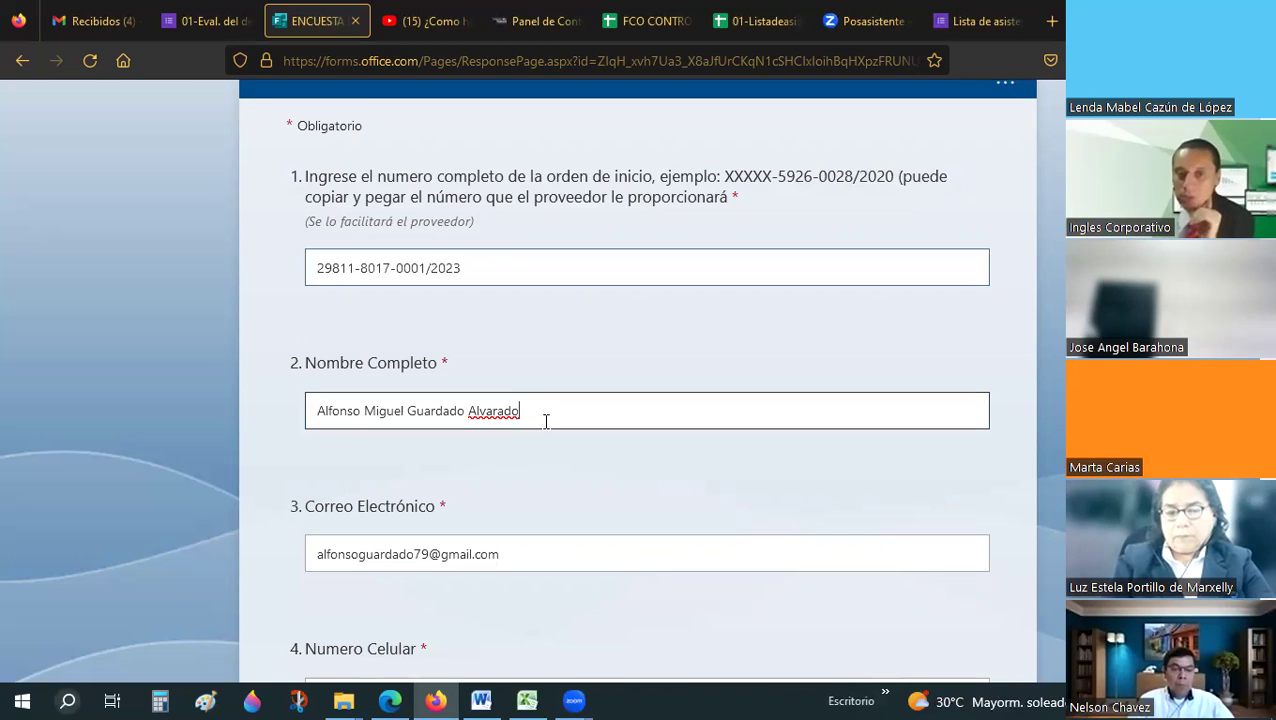
{"action": "scroll", "coordinate": [508, 451], "scroll_direction": "down", "scroll_amount": 2}
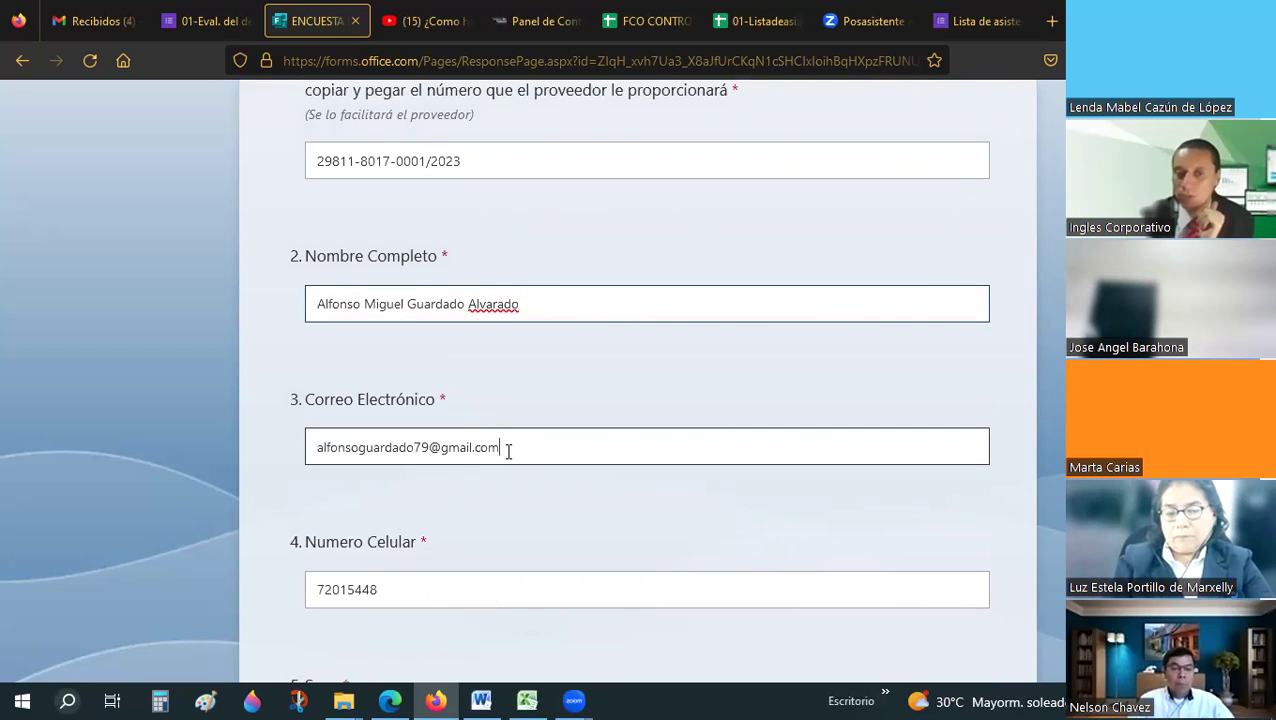
{"action": "scroll", "coordinate": [436, 401], "scroll_direction": "down", "scroll_amount": 3}
{"action": "scroll", "coordinate": [425, 376], "scroll_direction": "down", "scroll_amount": 3}
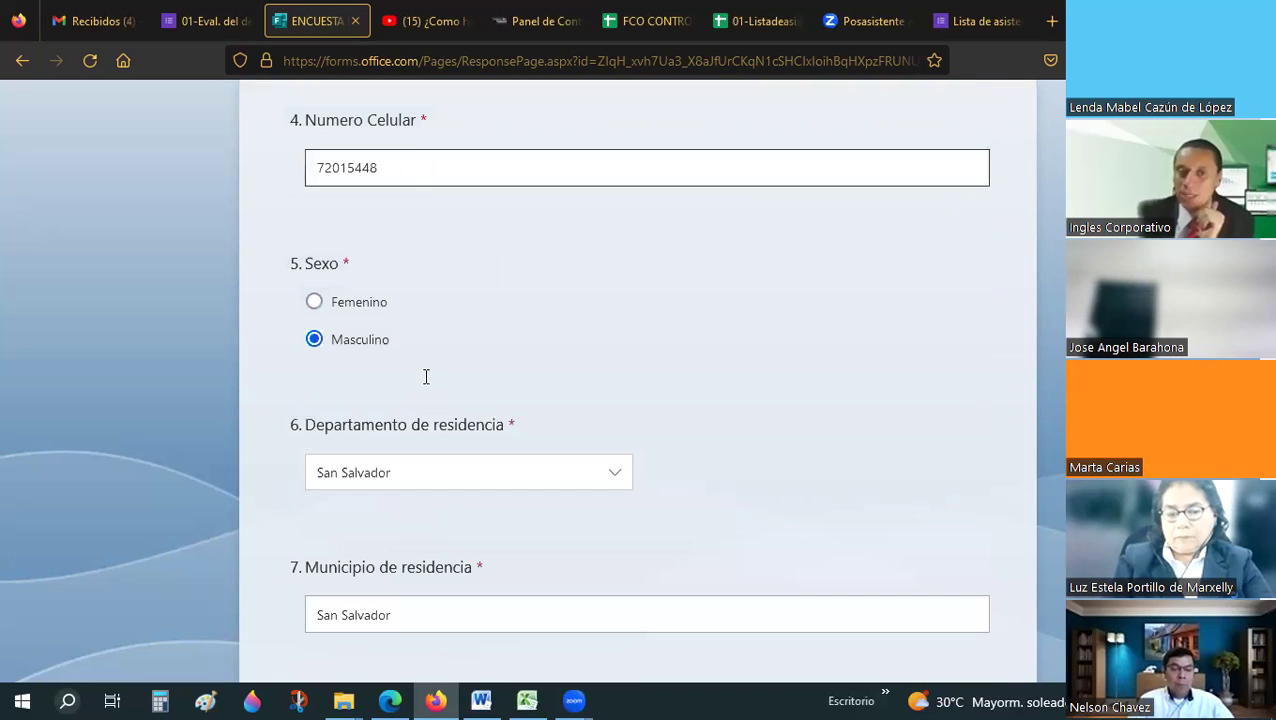
{"action": "scroll", "coordinate": [420, 320], "scroll_direction": "down", "scroll_amount": 3}
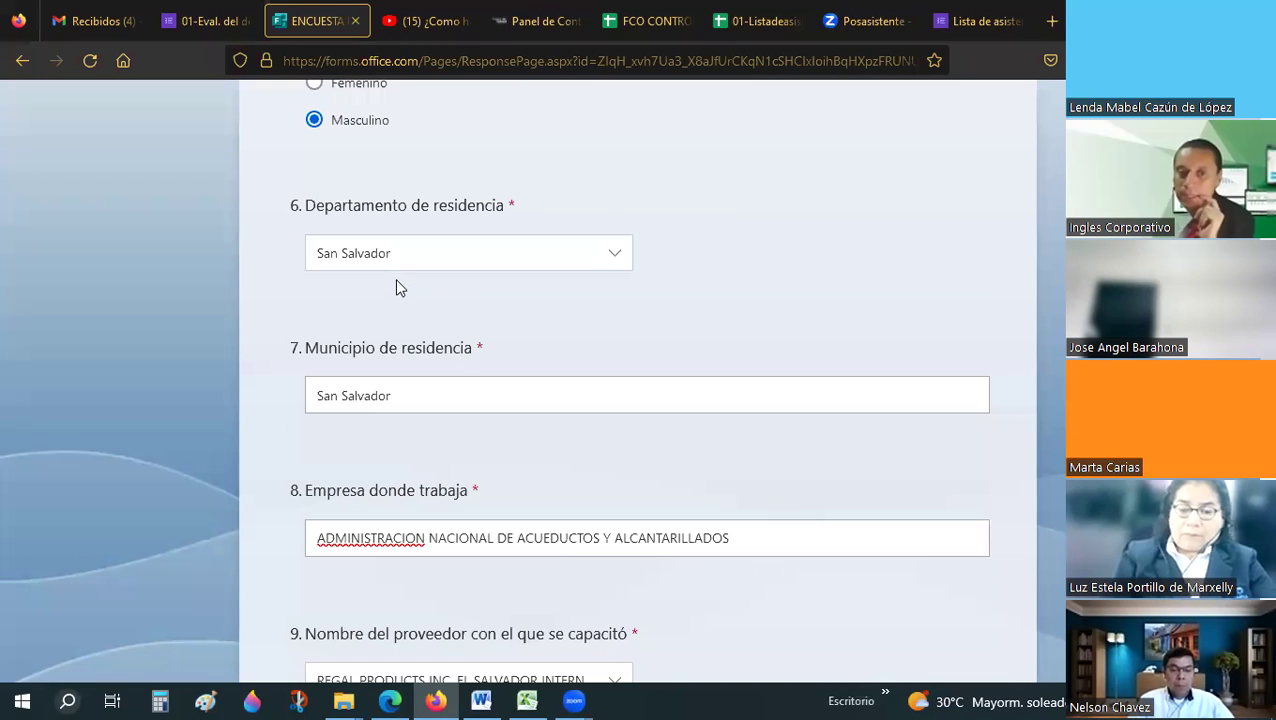
{"action": "scroll", "coordinate": [533, 376], "scroll_direction": "down", "scroll_amount": 2}
{"action": "scroll", "coordinate": [533, 376], "scroll_direction": "down", "scroll_amount": 2}
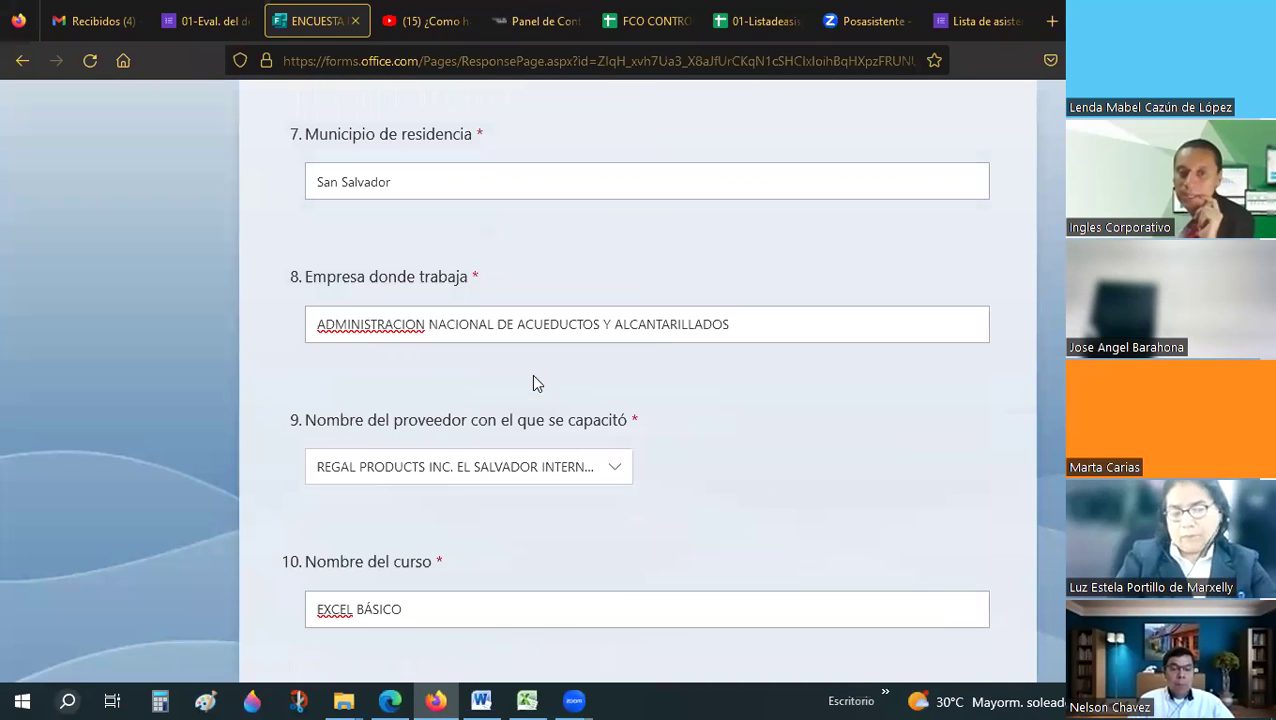
- Correct ADMINISTRACION to the suggested ADMINISTRACIÓN in the company answer, then select the company name text
{"action": "left_click", "coordinate": [405, 333]}
{"action": "right_click", "coordinate": [405, 330]}
{"action": "left_click", "coordinate": [500, 343]}
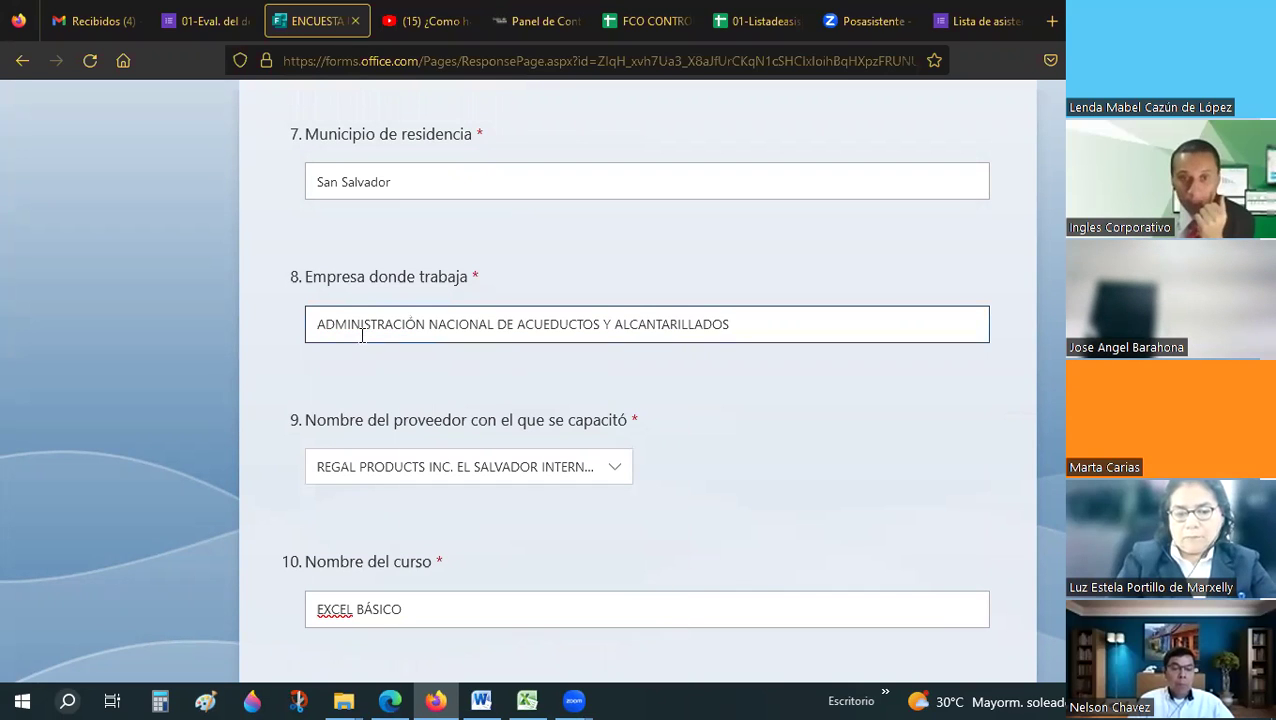
{"action": "left_click_drag", "start_coordinate": [318, 324], "coordinate": [499, 330]}
{"action": "left_click_drag", "start_coordinate": [681, 325], "coordinate": [747, 326]}
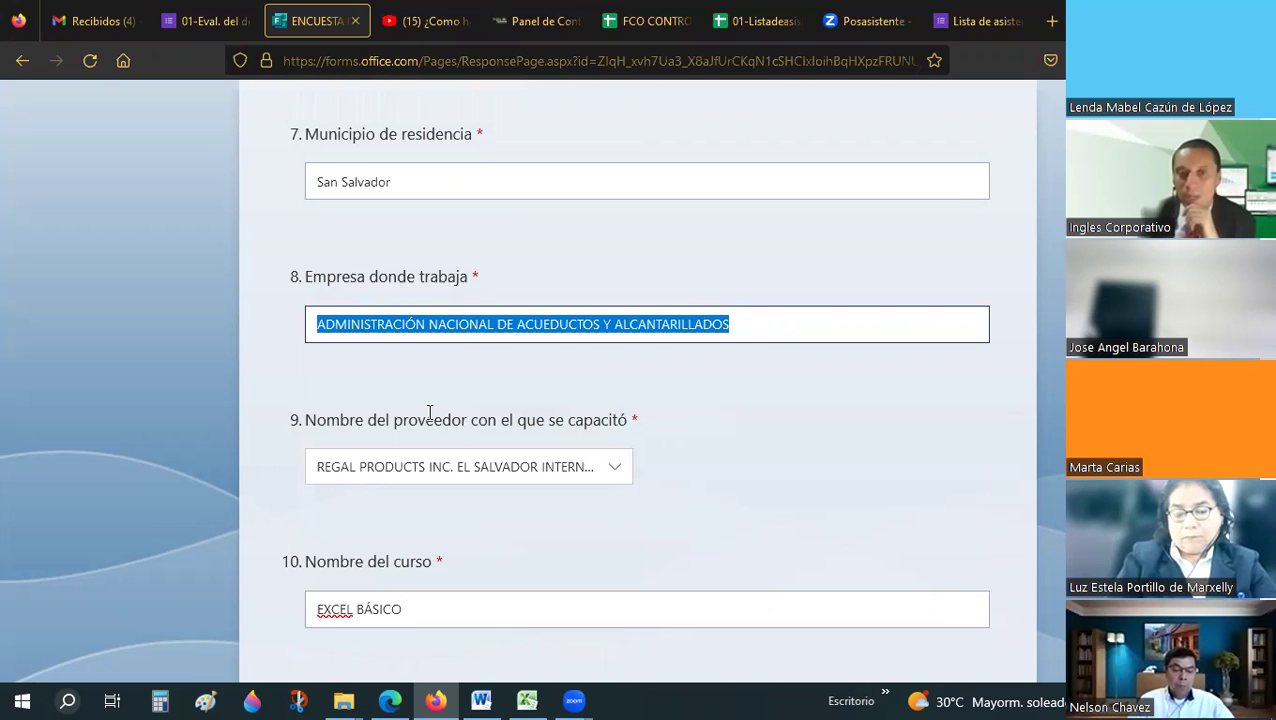
- Click into the course name answer and scroll through the survey responses
{"action": "scroll", "coordinate": [364, 284], "scroll_direction": "down", "scroll_amount": 3}
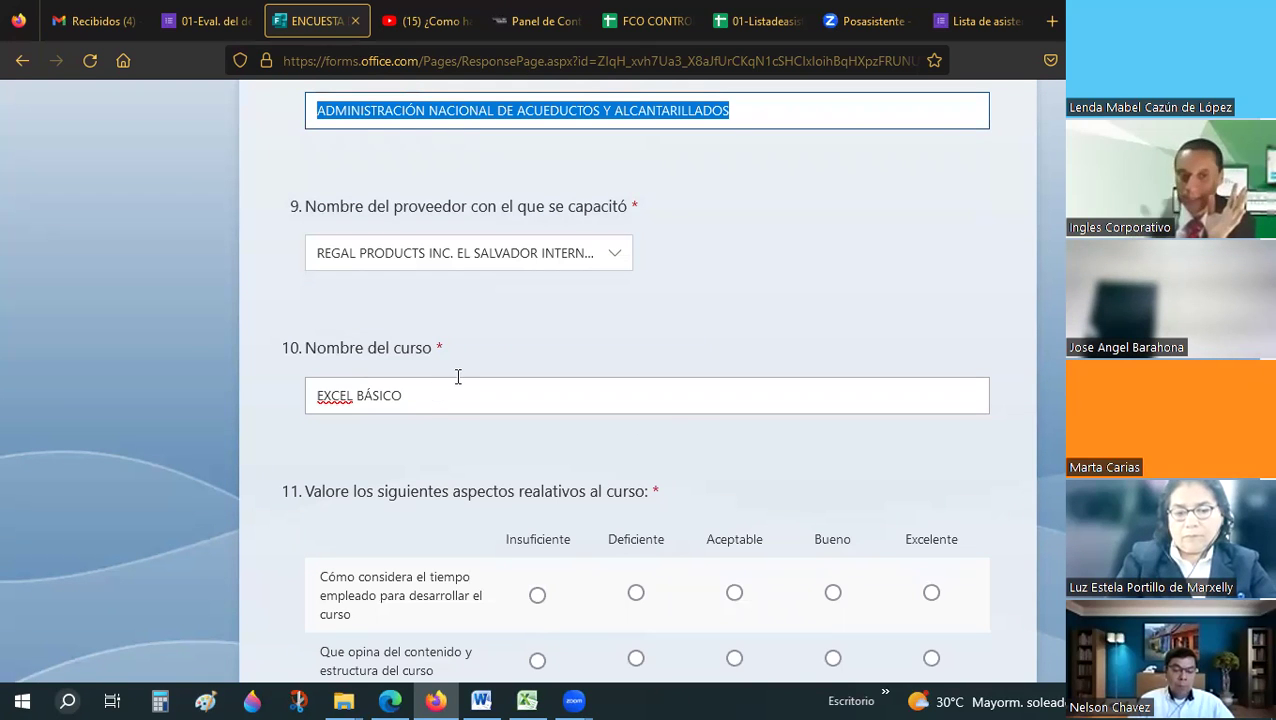
{"action": "left_click", "coordinate": [422, 394]}
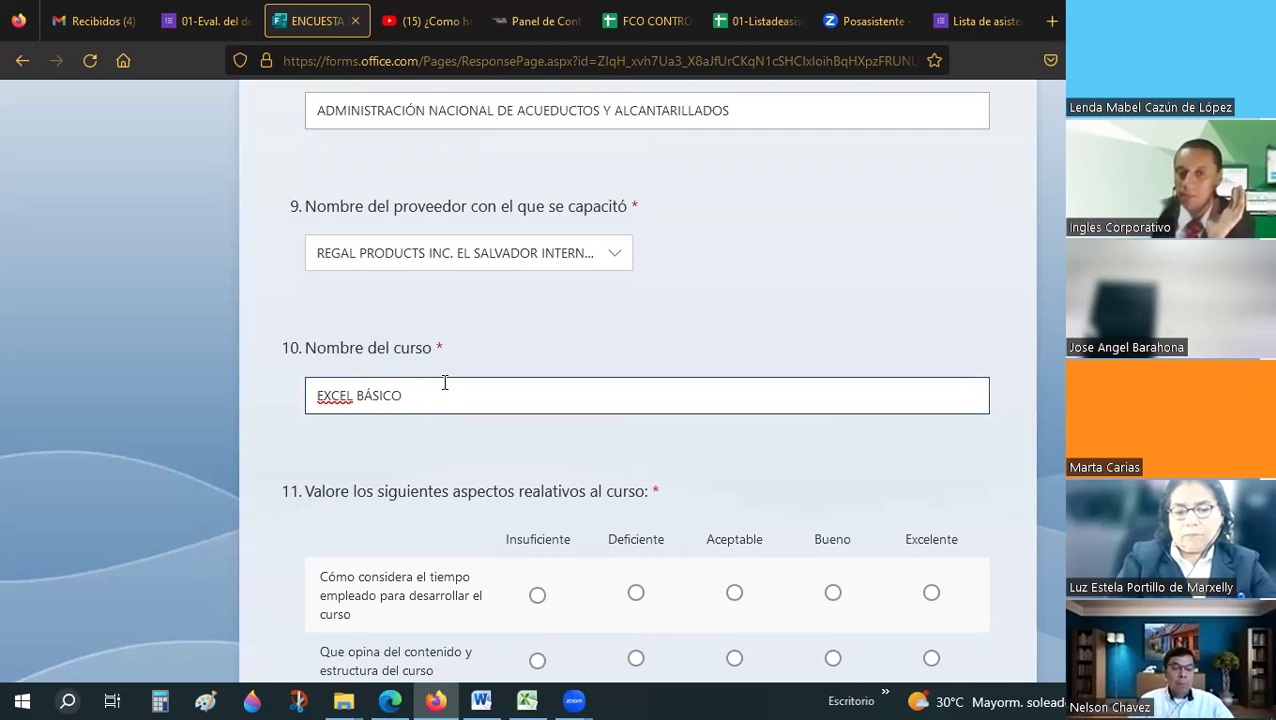
{"action": "scroll", "coordinate": [445, 382], "scroll_direction": "up", "scroll_amount": 4}
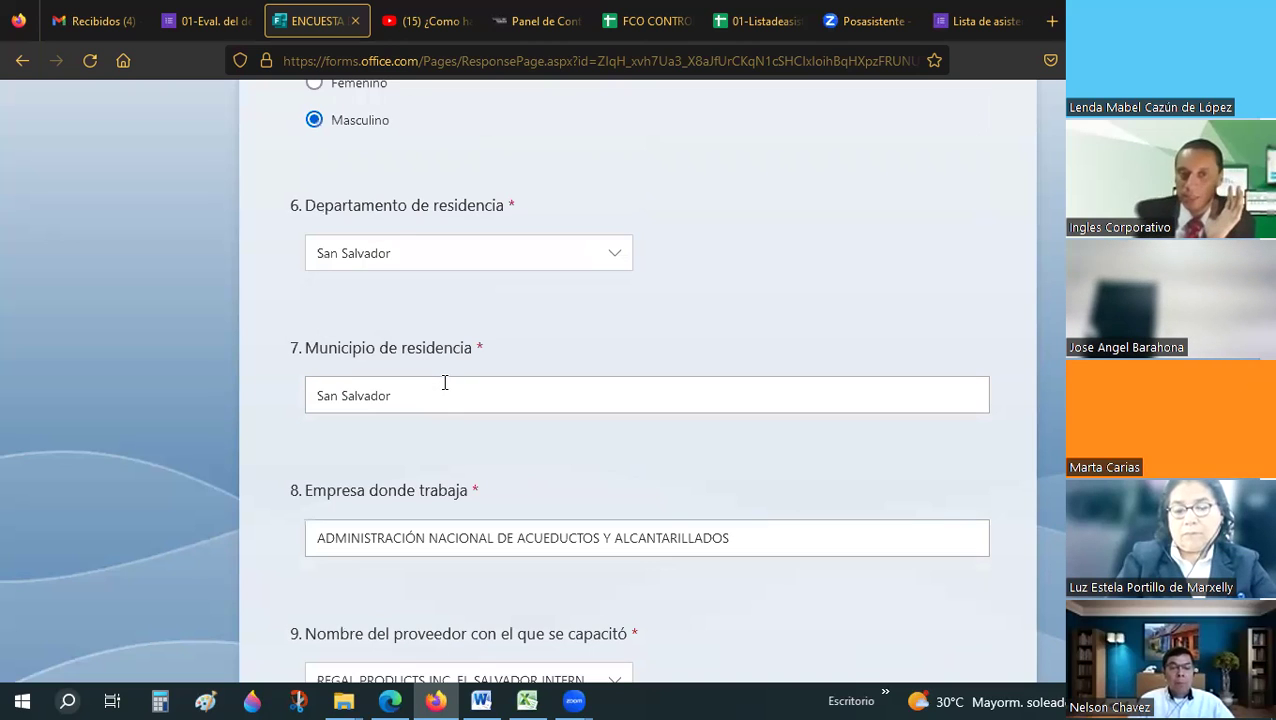
{"action": "scroll", "coordinate": [442, 380], "scroll_direction": "up", "scroll_amount": 4}
{"action": "scroll", "coordinate": [443, 381], "scroll_direction": "up", "scroll_amount": 2}
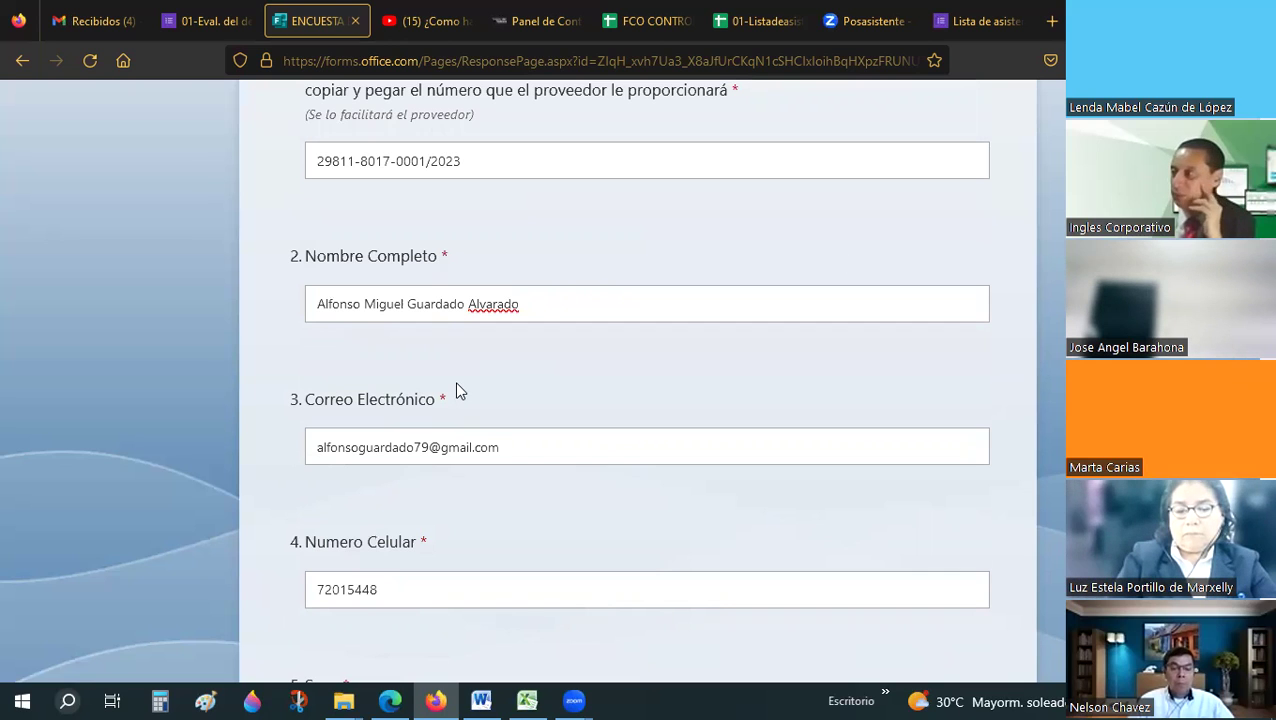
{"action": "scroll", "coordinate": [455, 381], "scroll_direction": "down", "scroll_amount": 2}
{"action": "scroll", "coordinate": [455, 381], "scroll_direction": "down", "scroll_amount": 5}
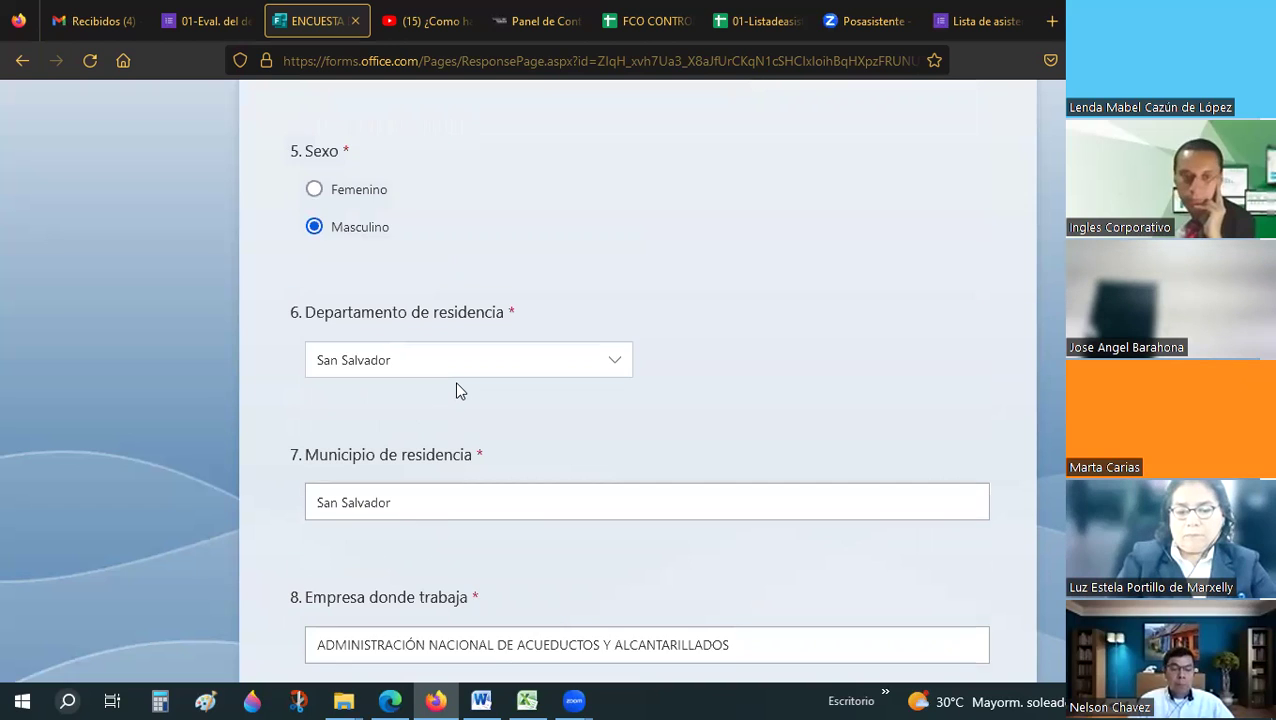
{"action": "scroll", "coordinate": [455, 381], "scroll_direction": "down", "scroll_amount": 2}
{"action": "scroll", "coordinate": [458, 384], "scroll_direction": "down", "scroll_amount": 4}
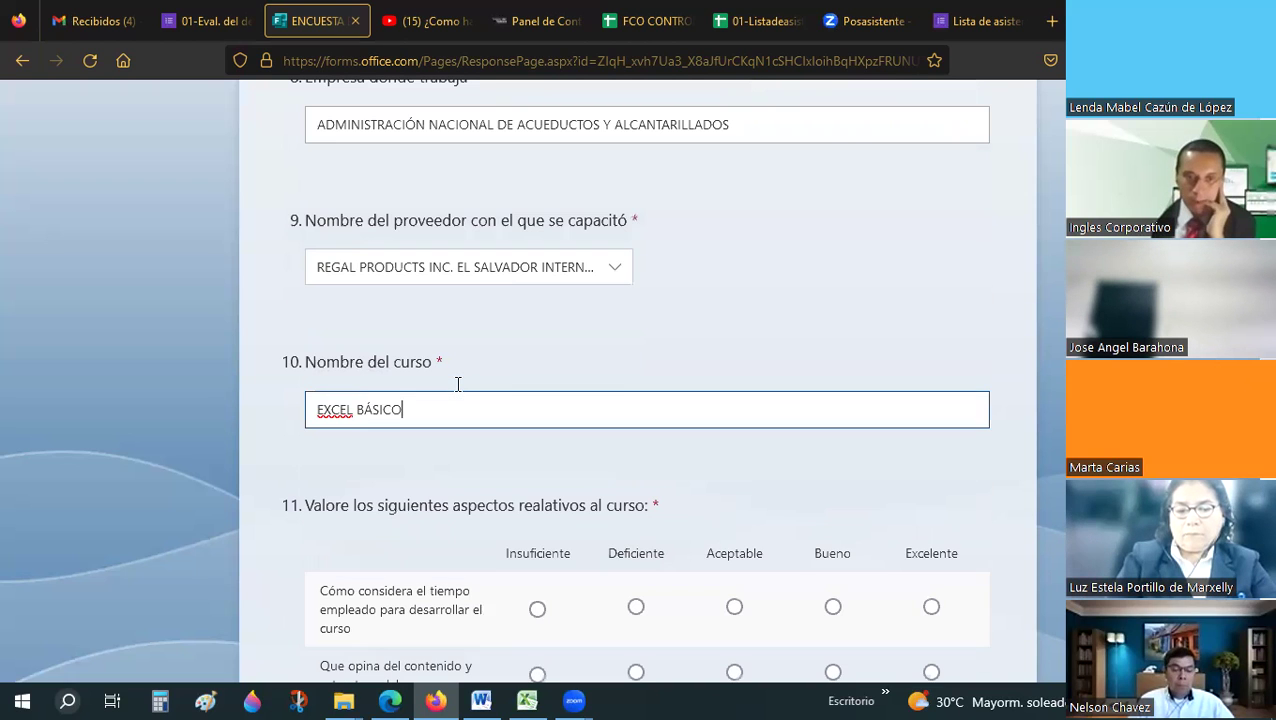
{"action": "scroll", "coordinate": [458, 384], "scroll_direction": "down", "scroll_amount": 3}
{"action": "scroll", "coordinate": [460, 390], "scroll_direction": "down", "scroll_amount": 3}
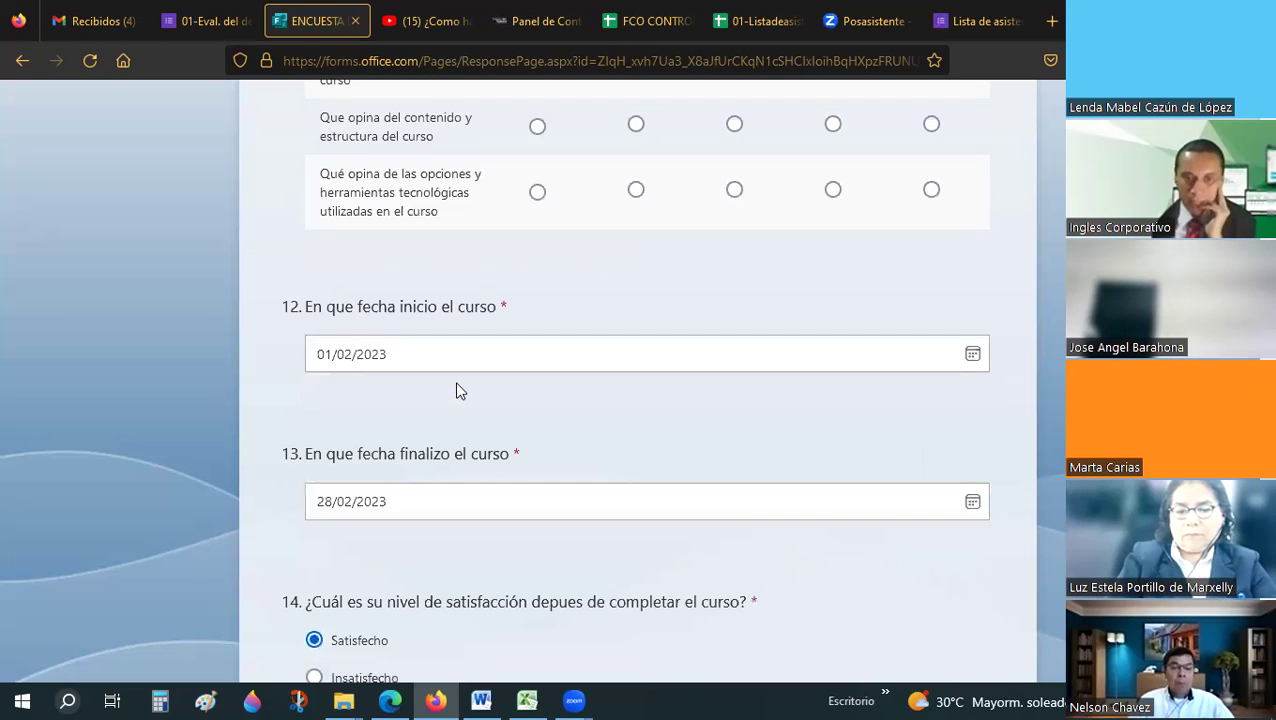
{"action": "left_click", "coordinate": [381, 358]}
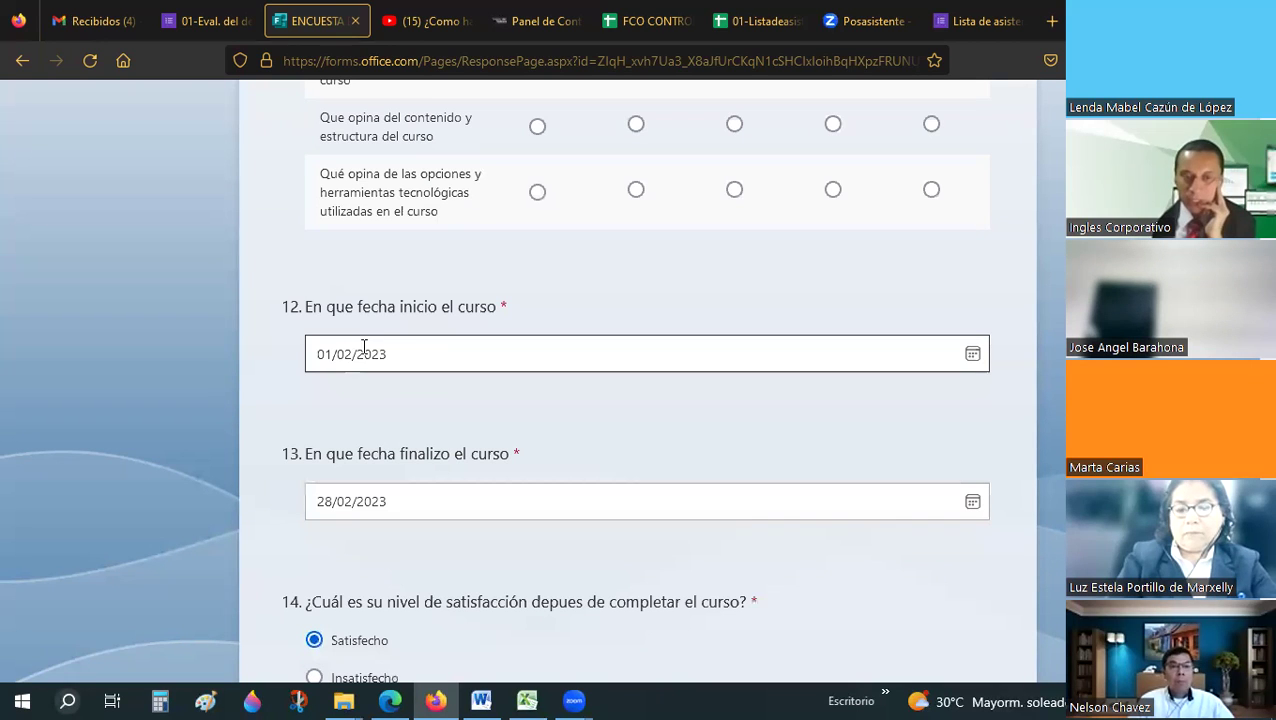
{"action": "key", "text": "Tab"}
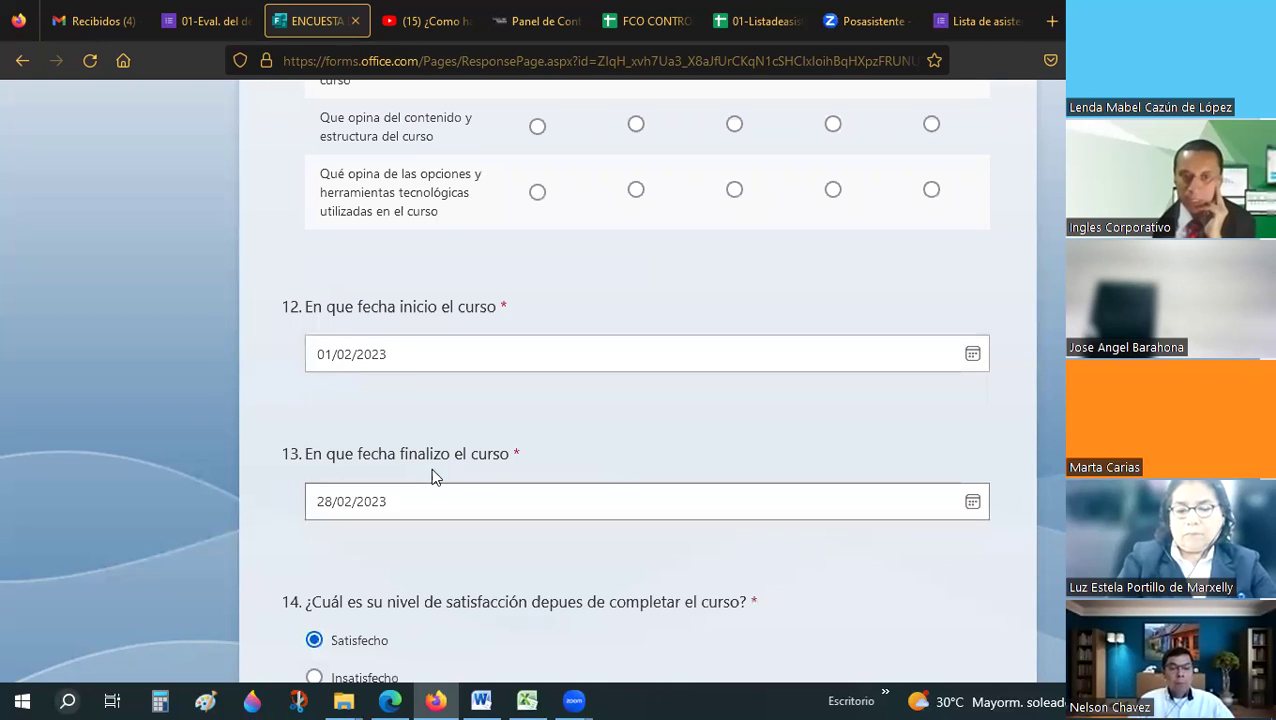
{"action": "left_click", "coordinate": [359, 413]}
{"action": "scroll", "coordinate": [464, 421], "scroll_direction": "down", "scroll_amount": 3}
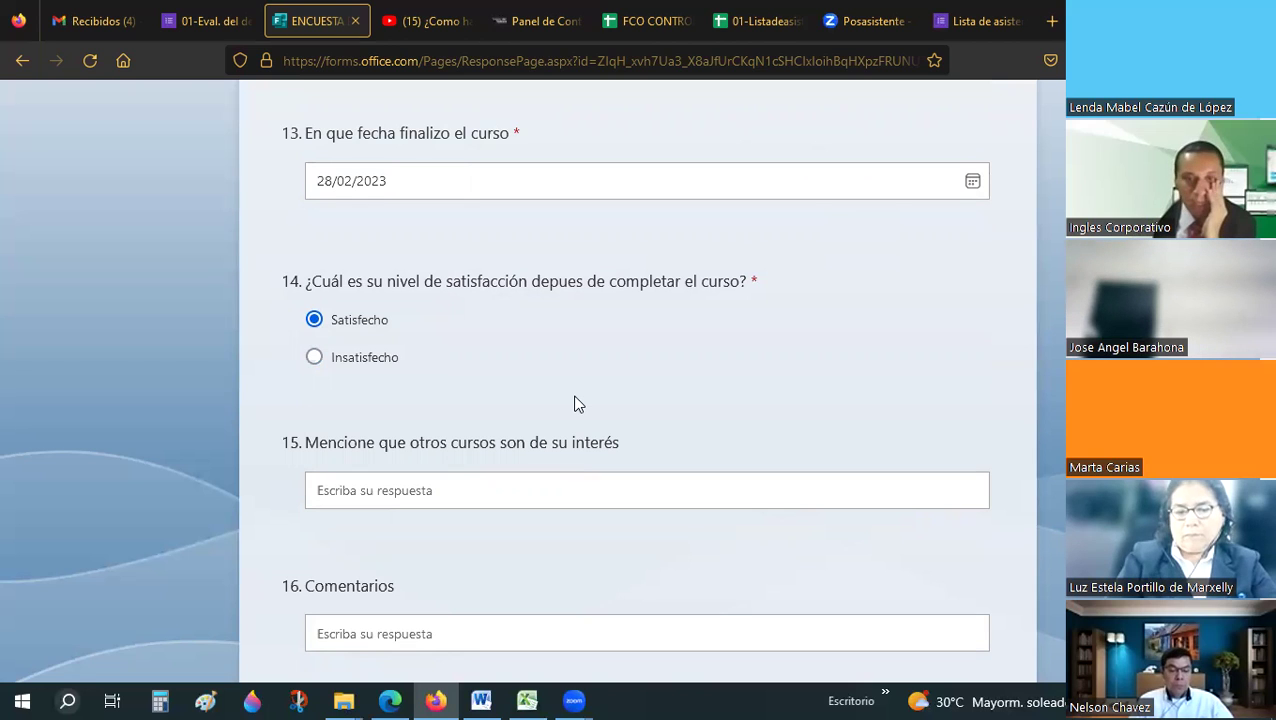
{"action": "scroll", "coordinate": [373, 272], "scroll_direction": "down", "scroll_amount": 2}
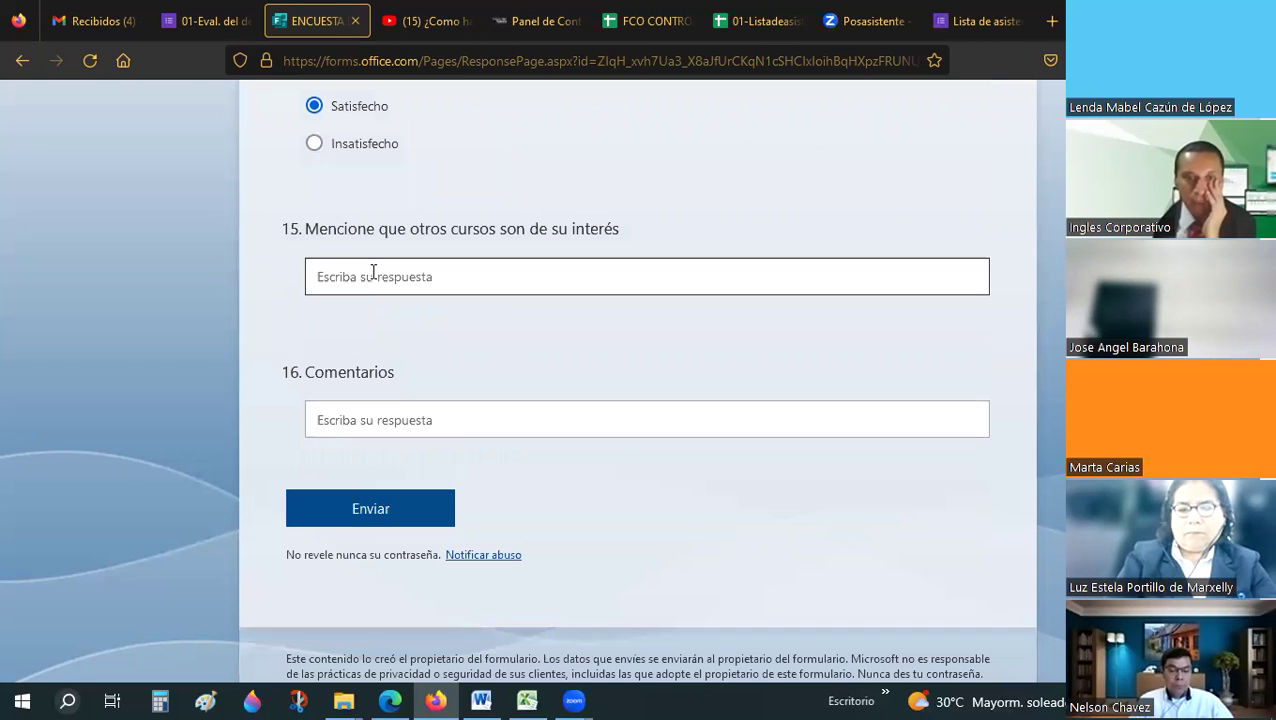
{"action": "left_click", "coordinate": [373, 272]}
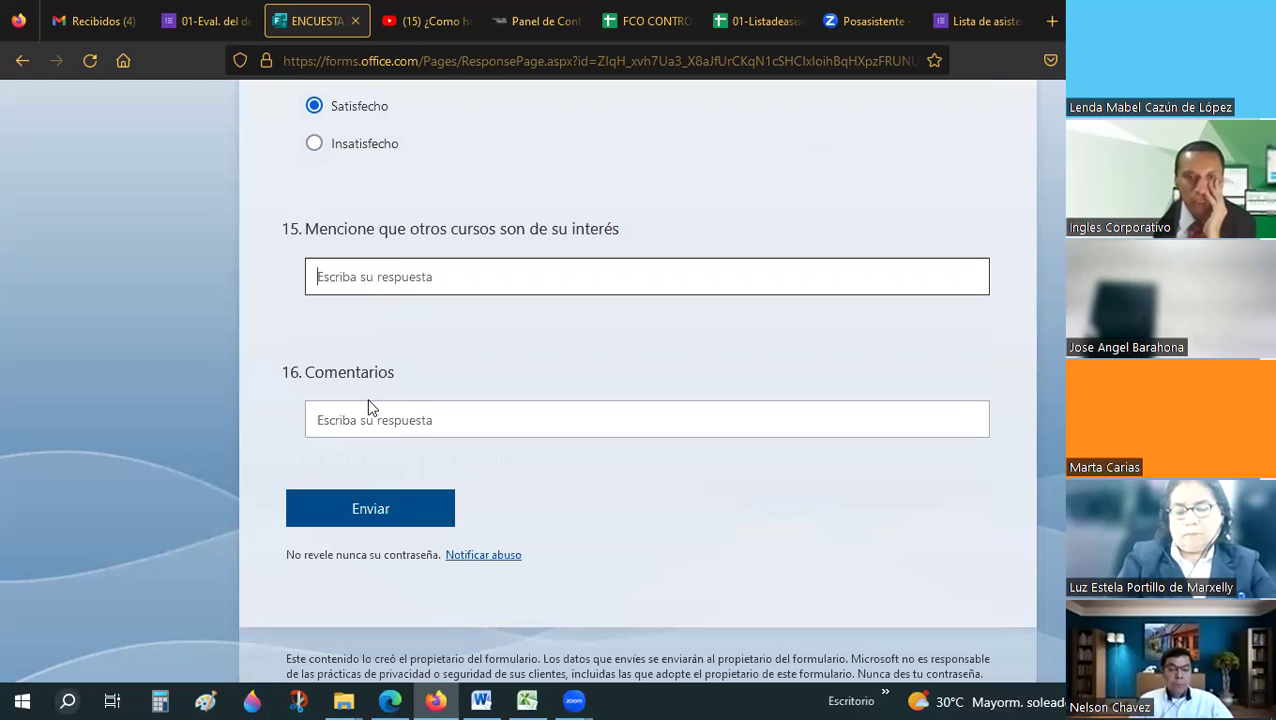
{"action": "left_click", "coordinate": [365, 419]}
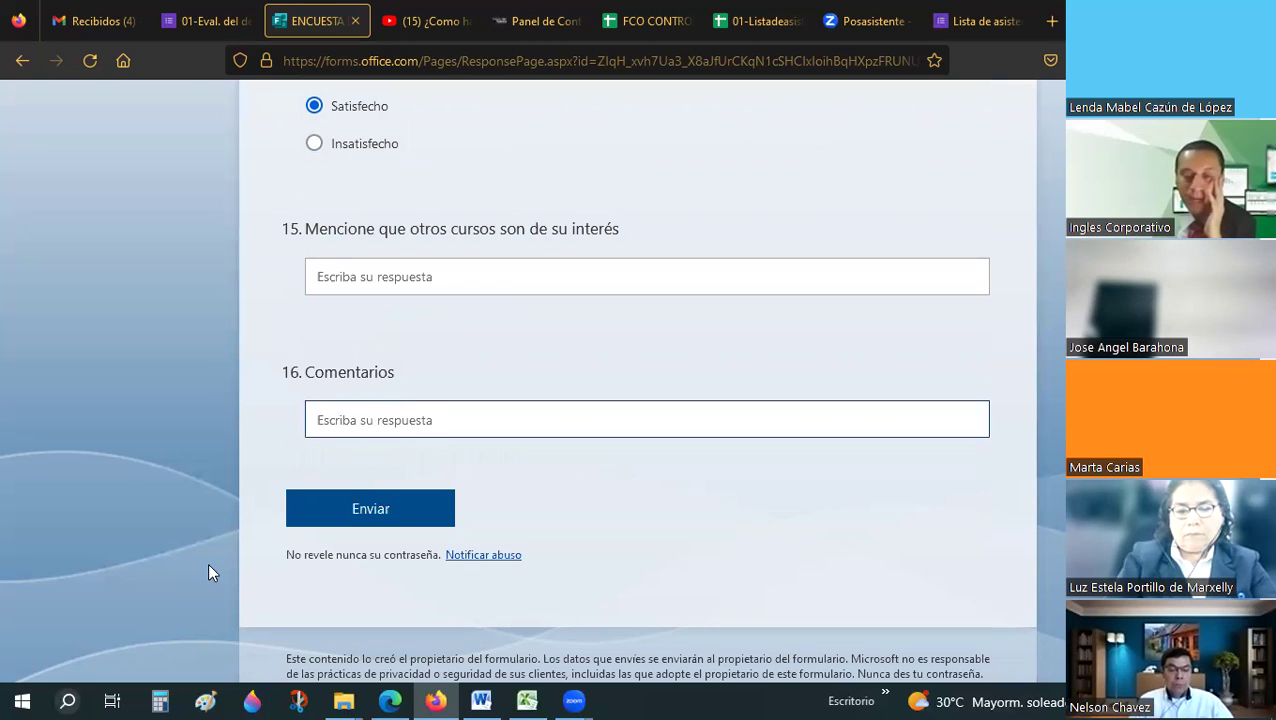
{"action": "left_click", "coordinate": [356, 515]}
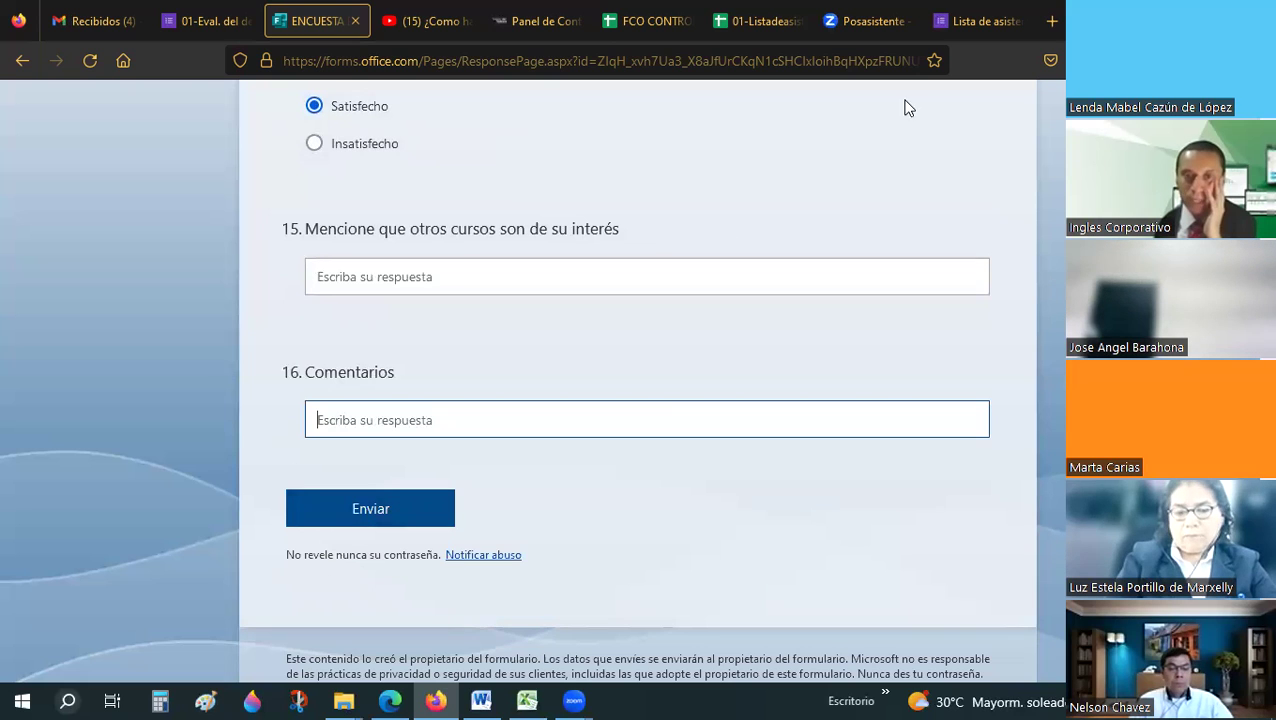
{"action": "scroll", "coordinate": [444, 365], "scroll_direction": "up", "scroll_amount": 5}
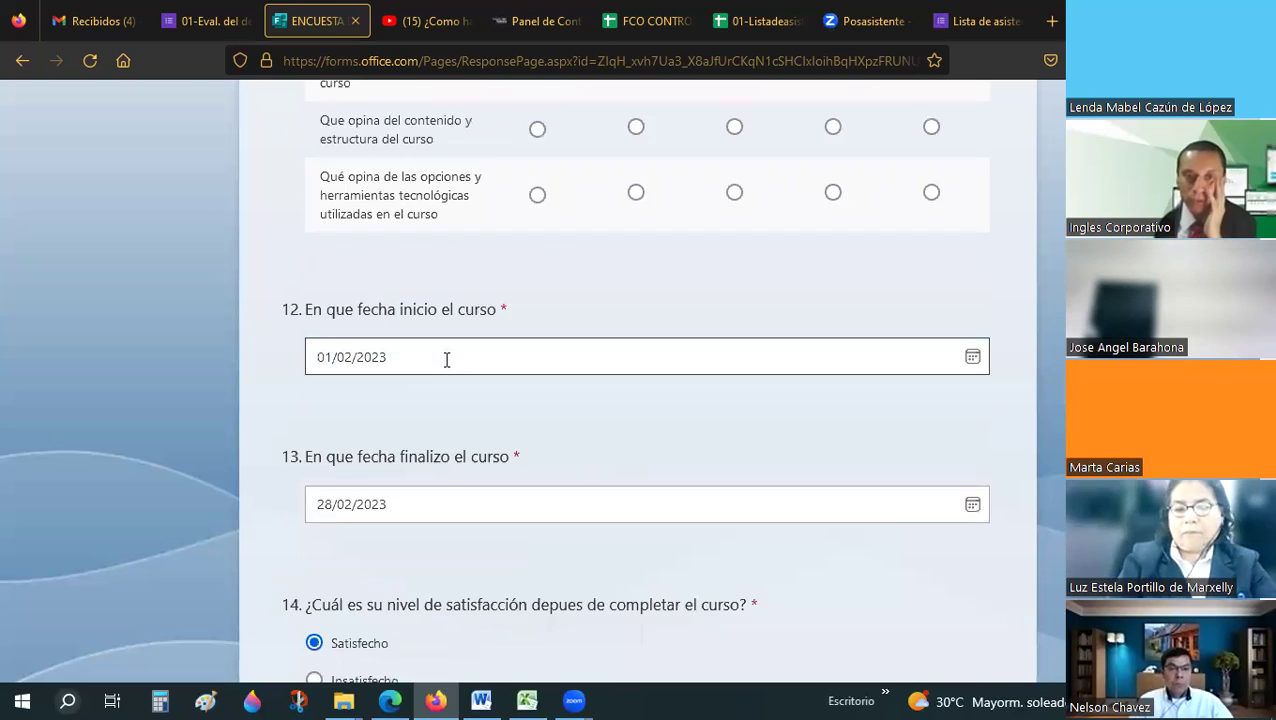
{"action": "scroll", "coordinate": [446, 367], "scroll_direction": "up", "scroll_amount": 10}
{"action": "scroll", "coordinate": [444, 367], "scroll_direction": "up", "scroll_amount": 3}
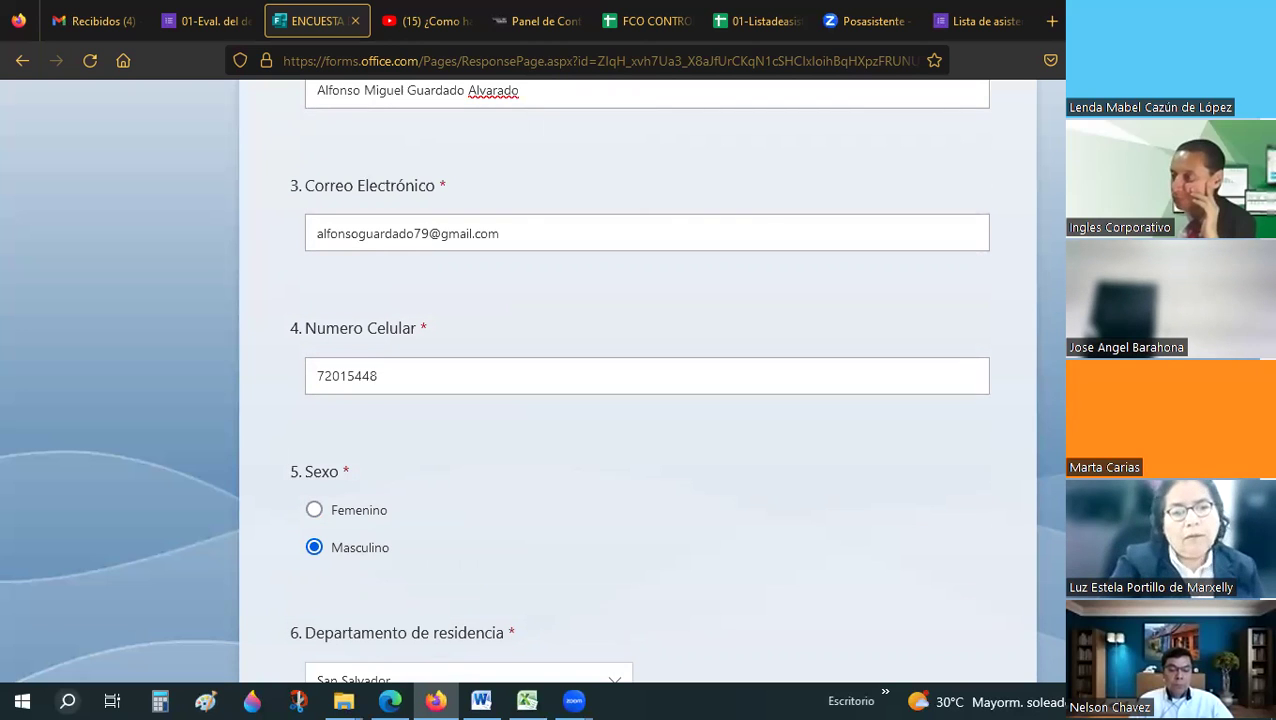
{"action": "left_click", "coordinate": [390, 700]}
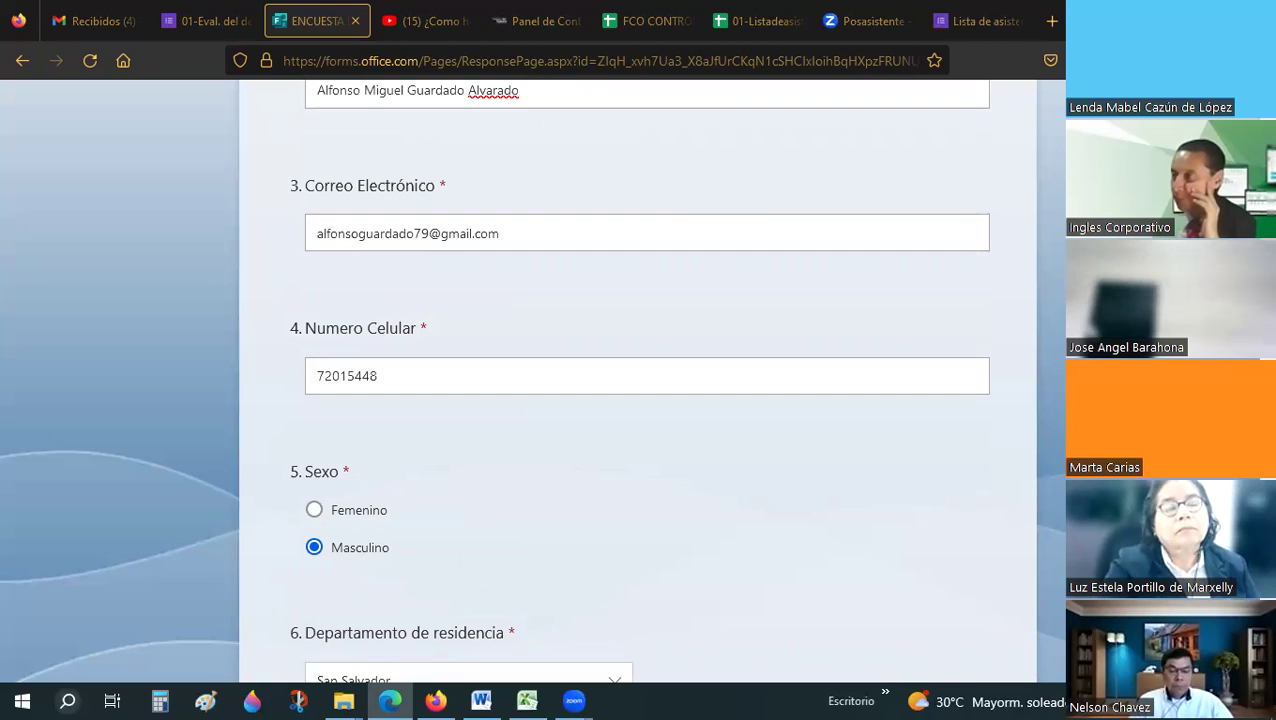
{"action": "left_click", "coordinate": [884, 469]}
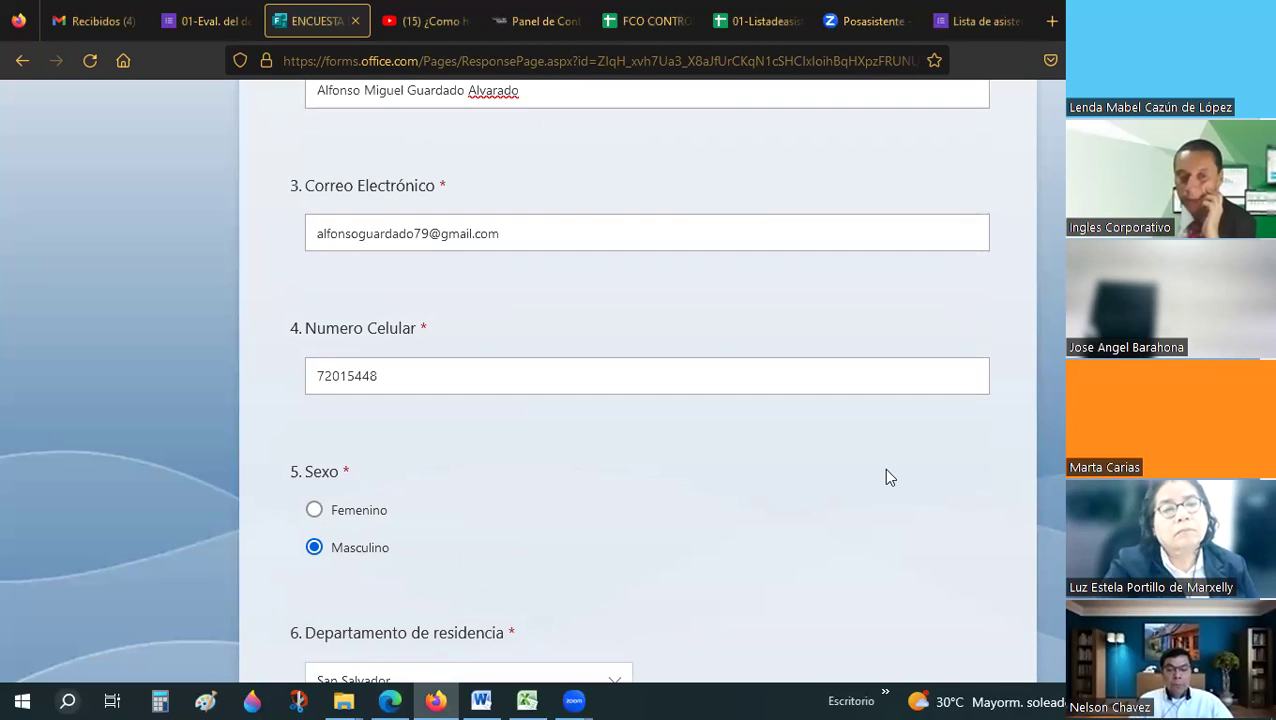
{"action": "scroll", "coordinate": [889, 477], "scroll_direction": "up", "scroll_amount": 5}
{"action": "scroll", "coordinate": [889, 477], "scroll_direction": "down", "scroll_amount": 3}
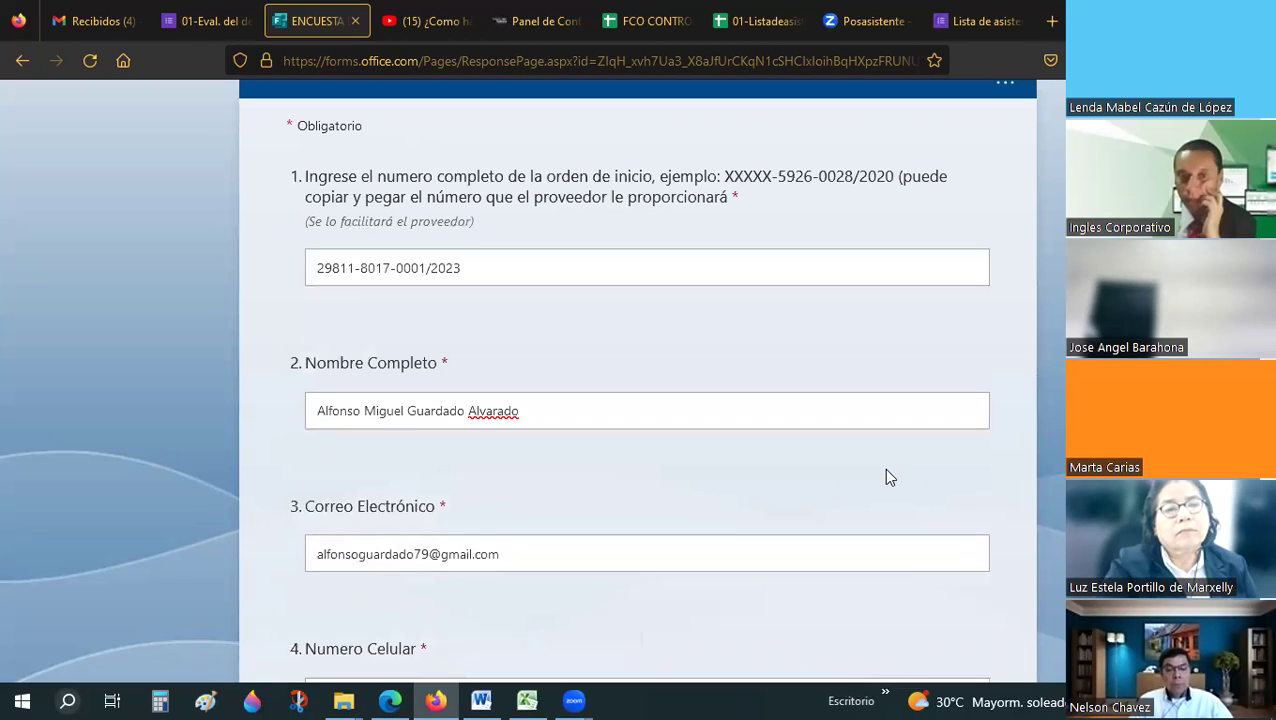
{"action": "scroll", "coordinate": [732, 416], "scroll_direction": "down", "scroll_amount": 1}
{"action": "scroll", "coordinate": [470, 199], "scroll_direction": "down", "scroll_amount": 1}
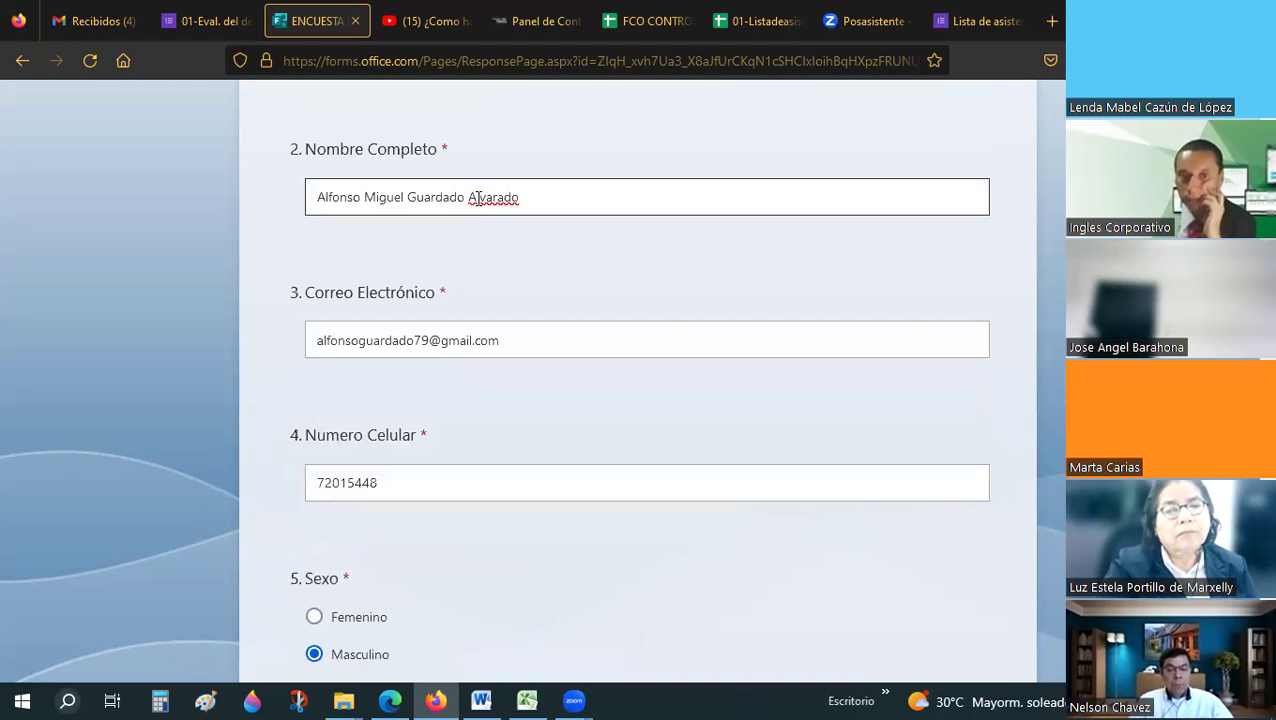
{"action": "right_click", "coordinate": [478, 200]}
{"action": "left_click", "coordinate": [990, 400]}
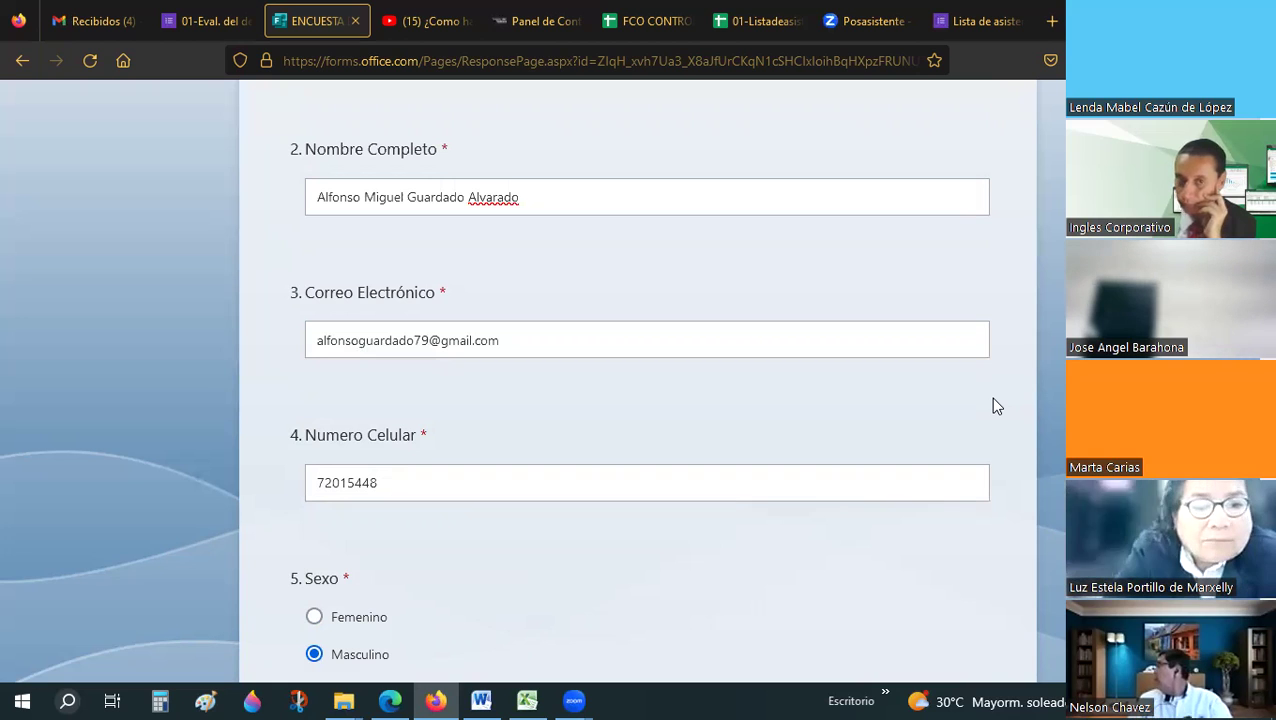
{"action": "scroll", "coordinate": [437, 385], "scroll_direction": "down", "scroll_amount": 5}
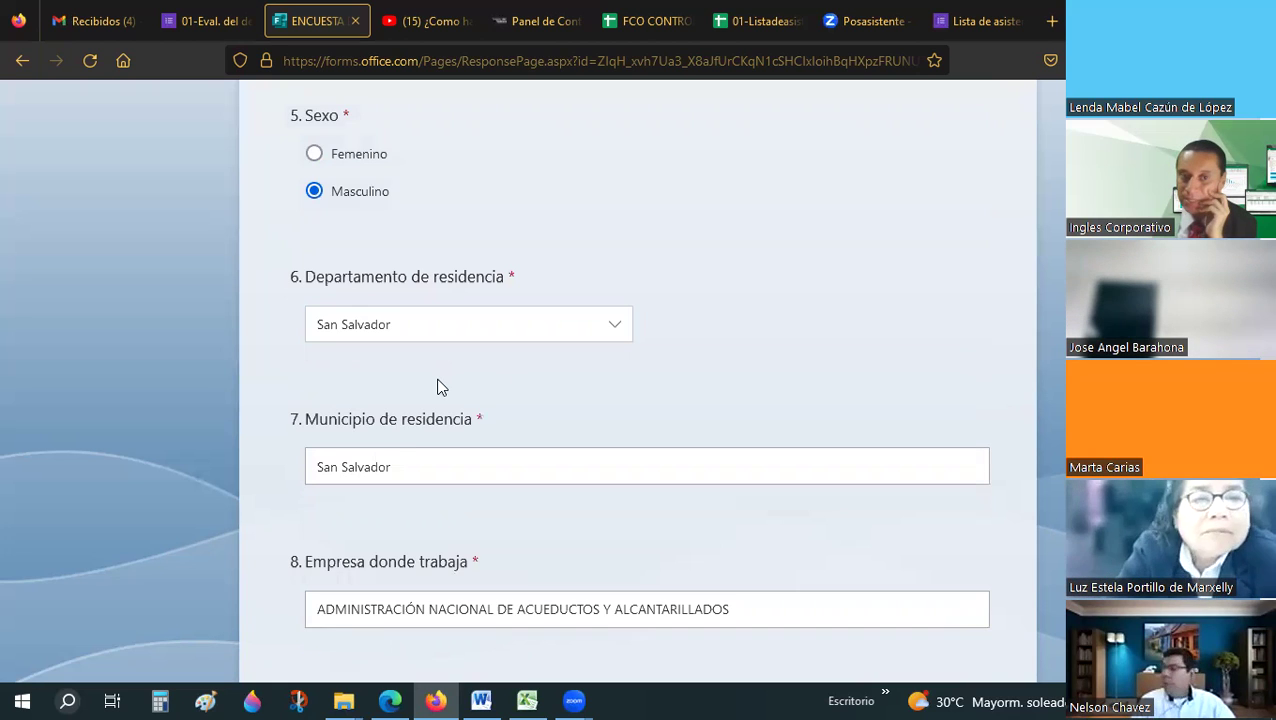
{"action": "scroll", "coordinate": [416, 430], "scroll_direction": "down", "scroll_amount": 5}
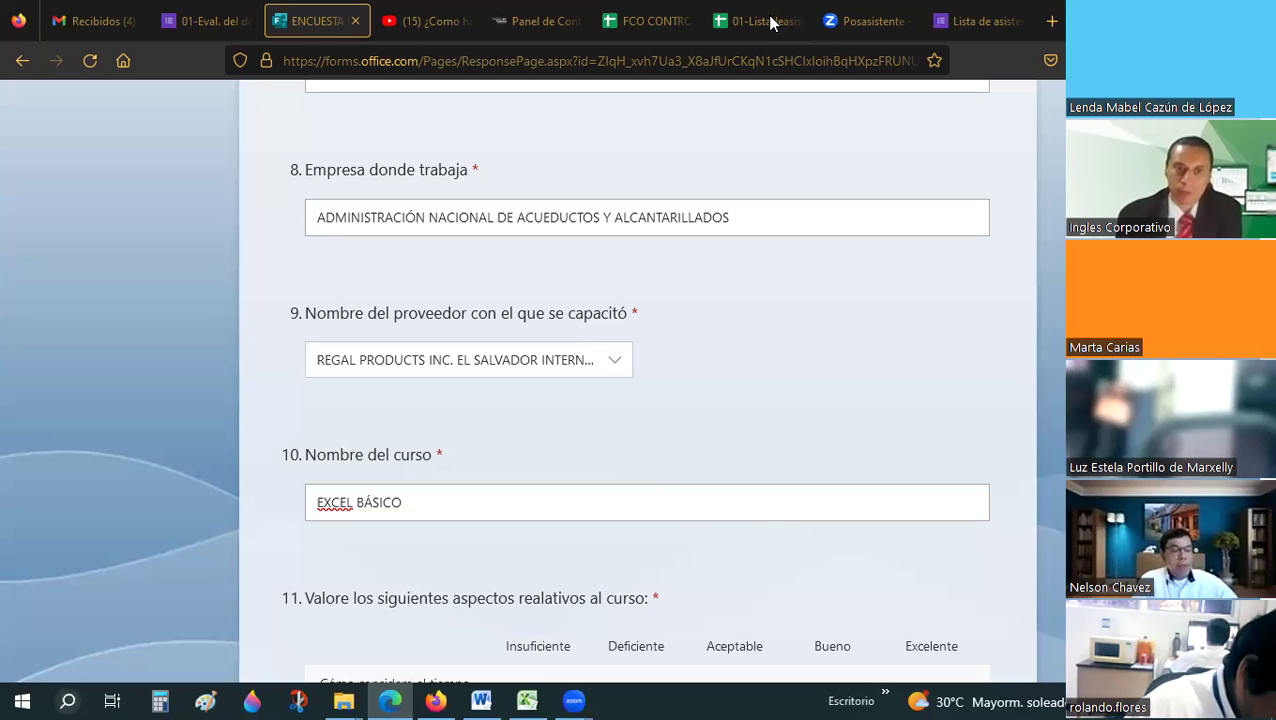
{"action": "left_click", "coordinate": [348, 370]}
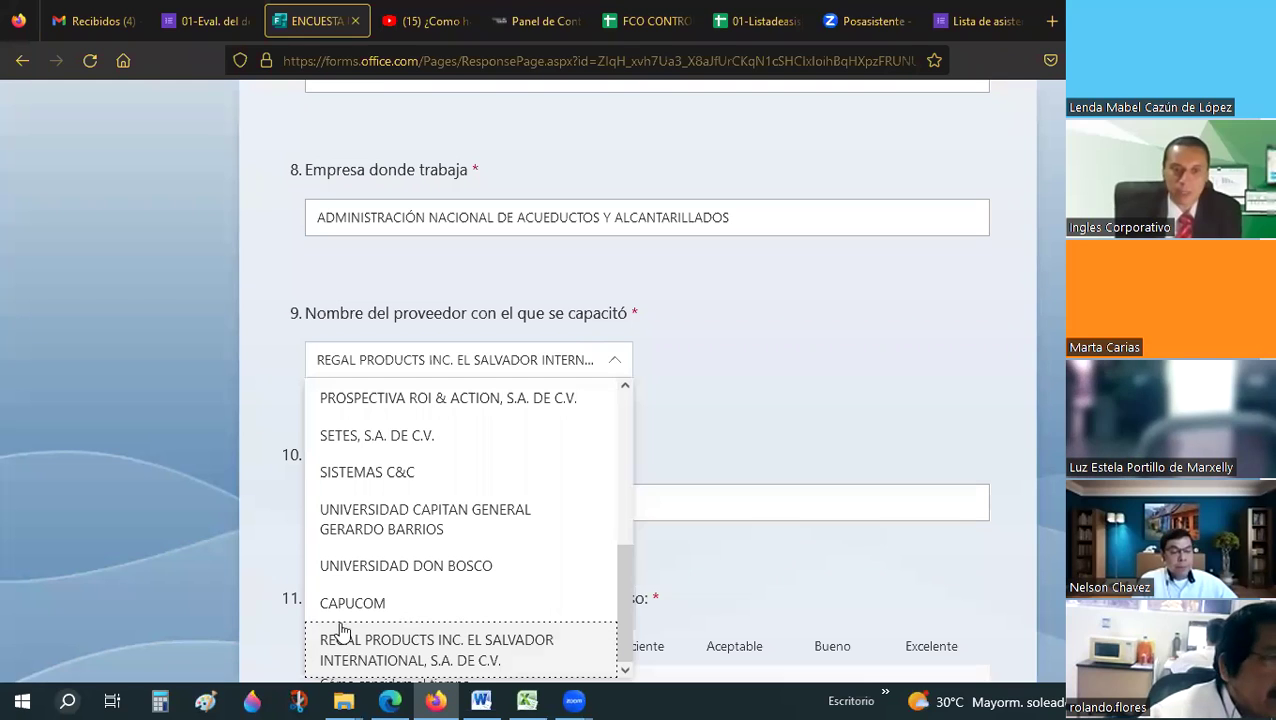
{"action": "scroll", "coordinate": [460, 570], "scroll_direction": "up", "scroll_amount": 5}
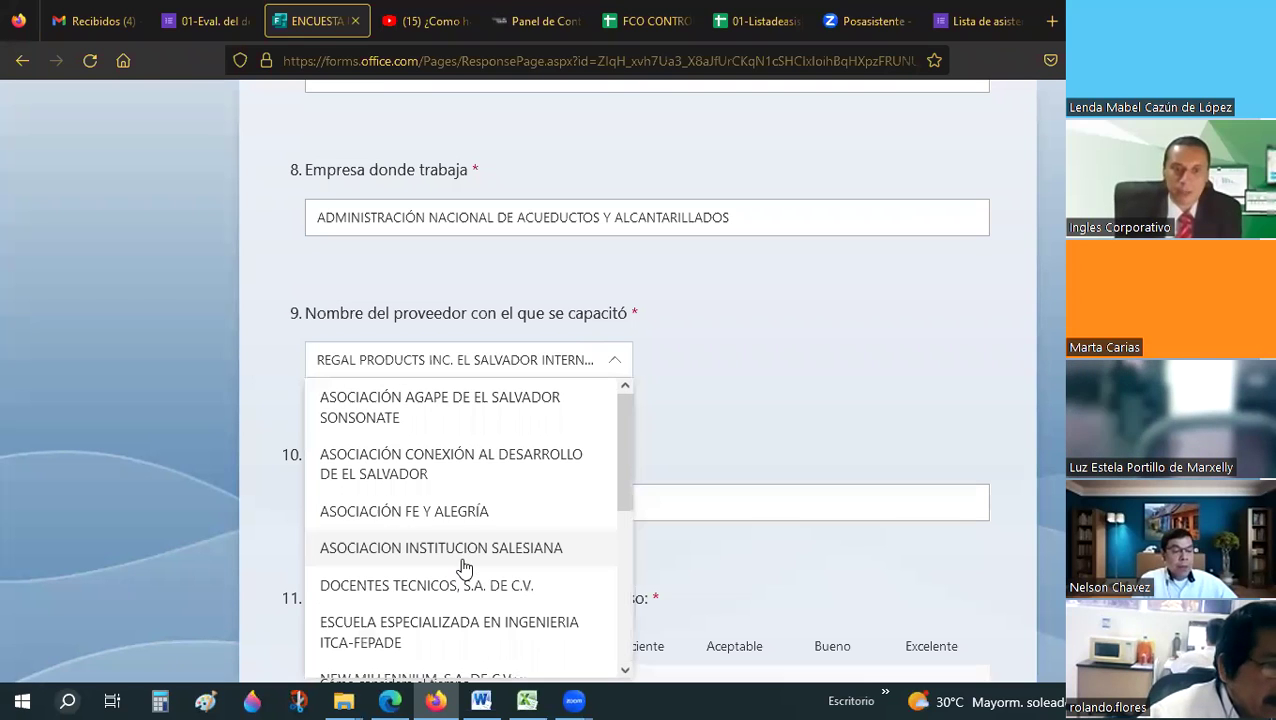
{"action": "scroll", "coordinate": [462, 569], "scroll_direction": "down", "scroll_amount": 5}
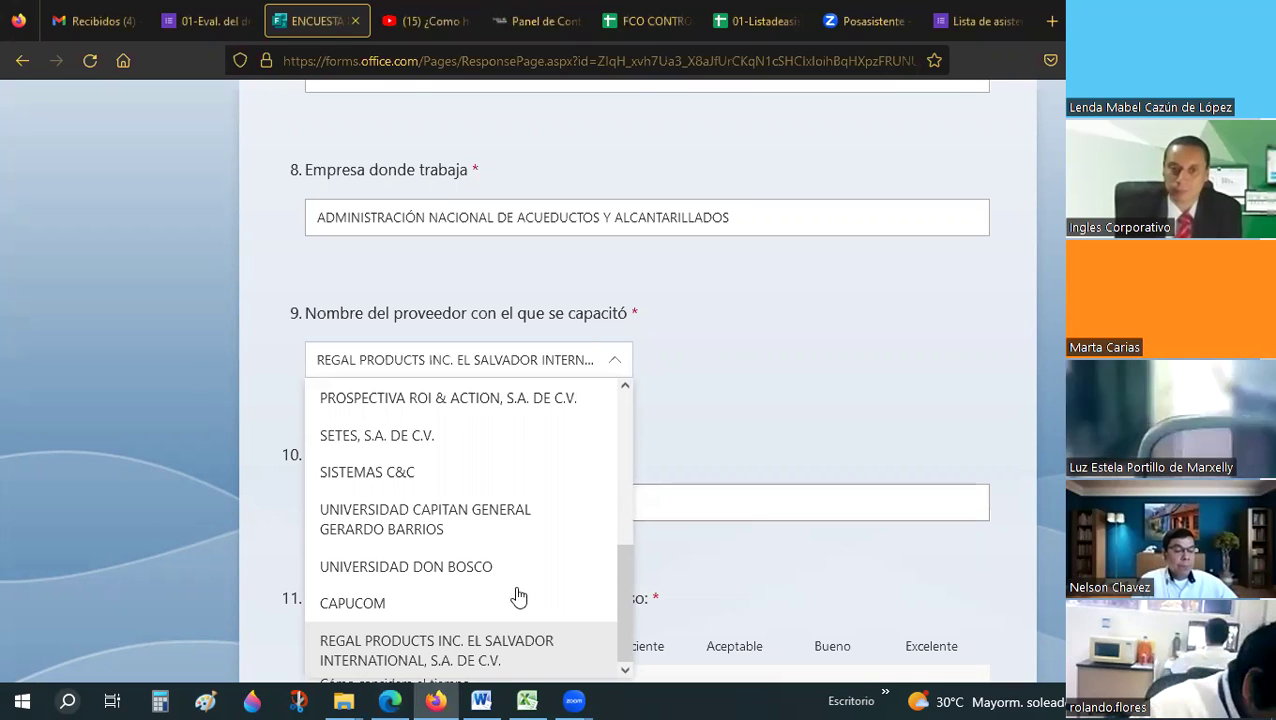
{"action": "left_click", "coordinate": [625, 511]}
{"action": "type", "text": "EXCEL BÁSICO"}
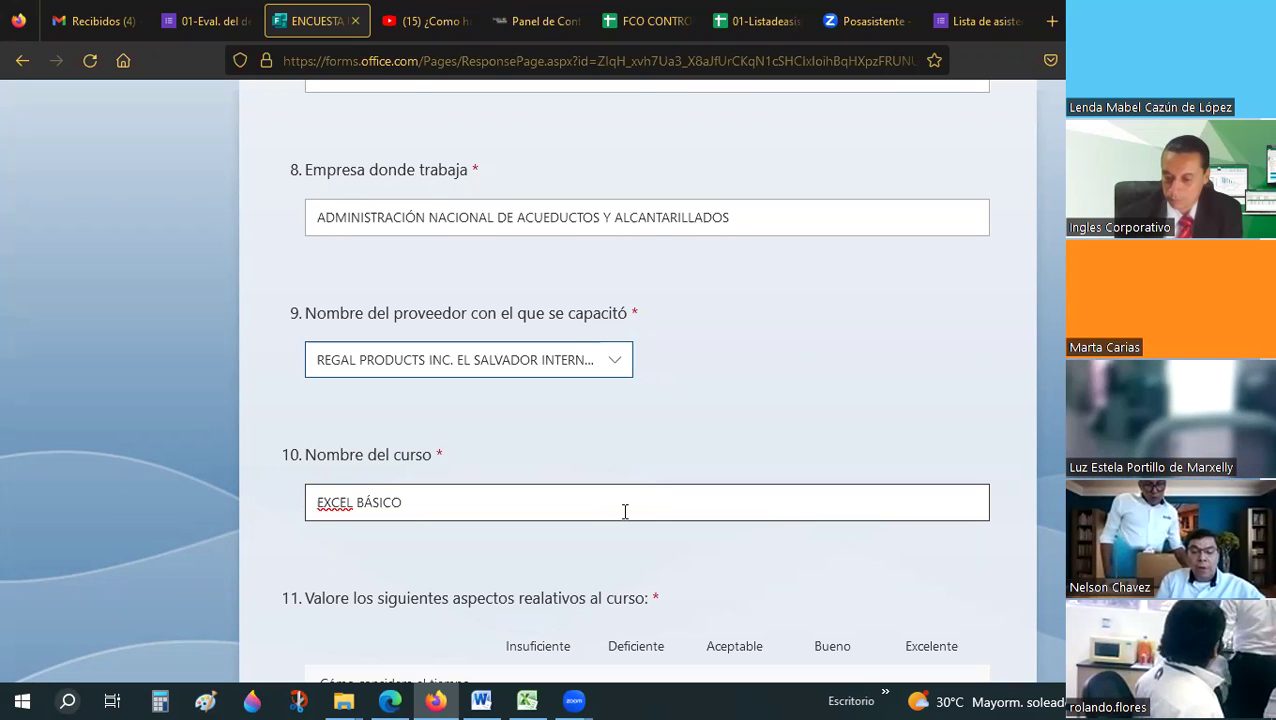
- Focus the EXCEL BÁSICO course name answer, then click outside it to leave the field
{"action": "left_click", "coordinate": [702, 510]}
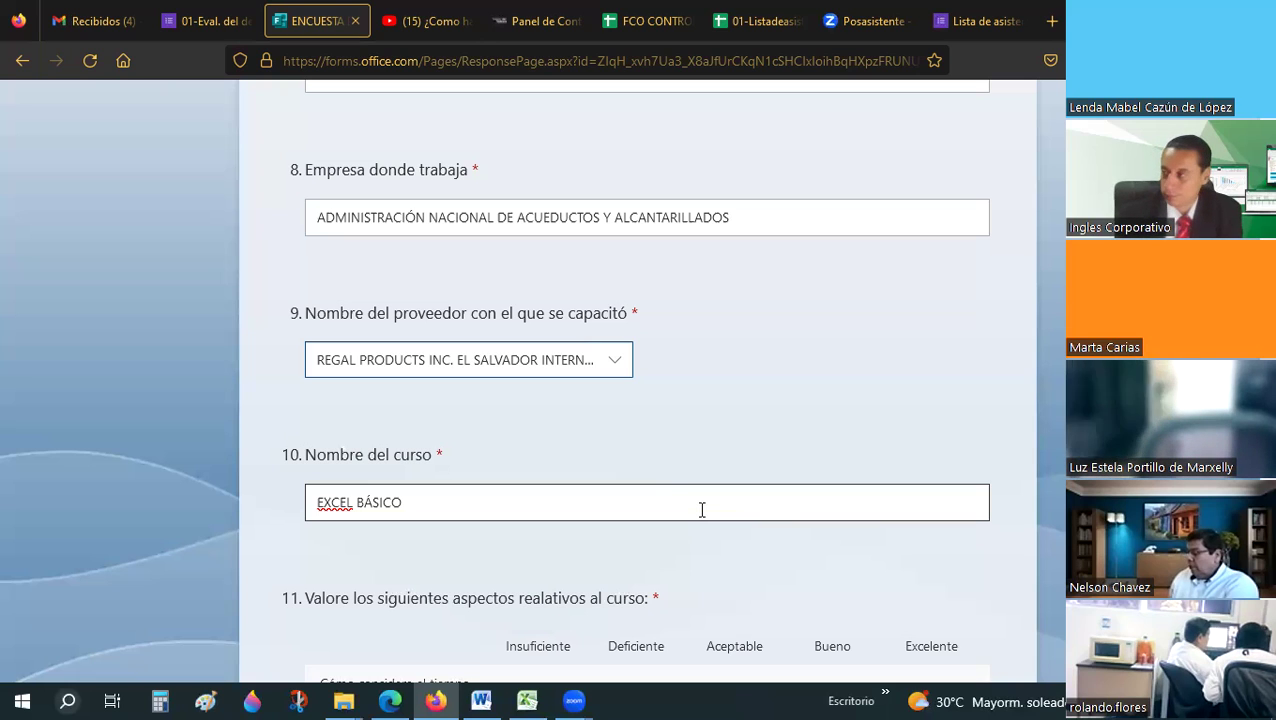
{"action": "left_click", "coordinate": [809, 347]}
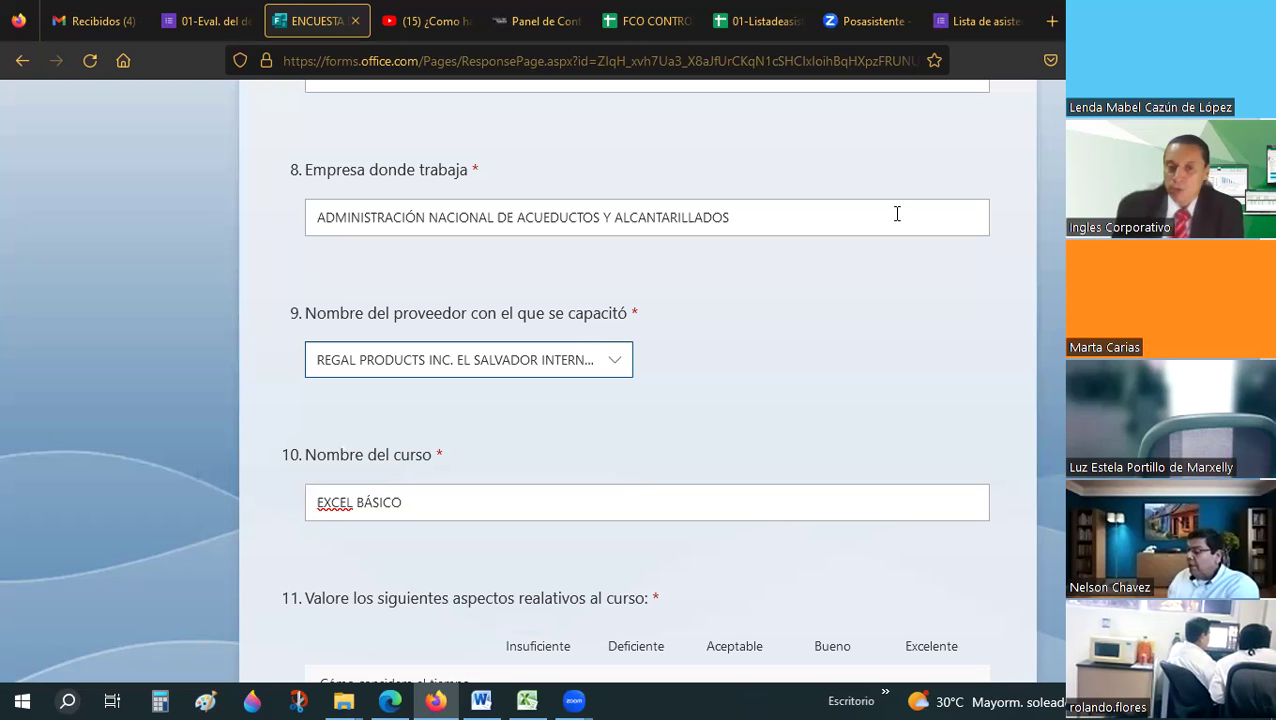
- Return to Excel and drag a corner handle inward to shrink the daily Nº Viajes and Monto total chart
{"action": "left_click", "coordinate": [533, 698]}
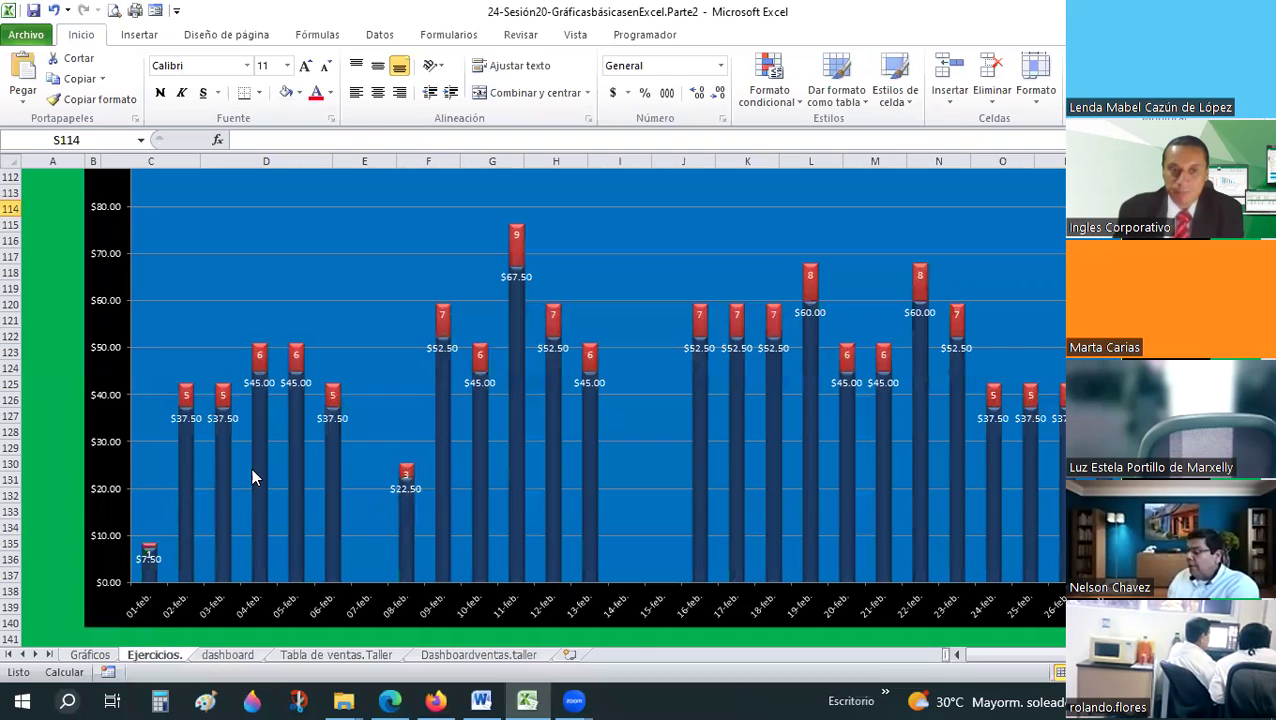
{"action": "left_click", "coordinate": [149, 553]}
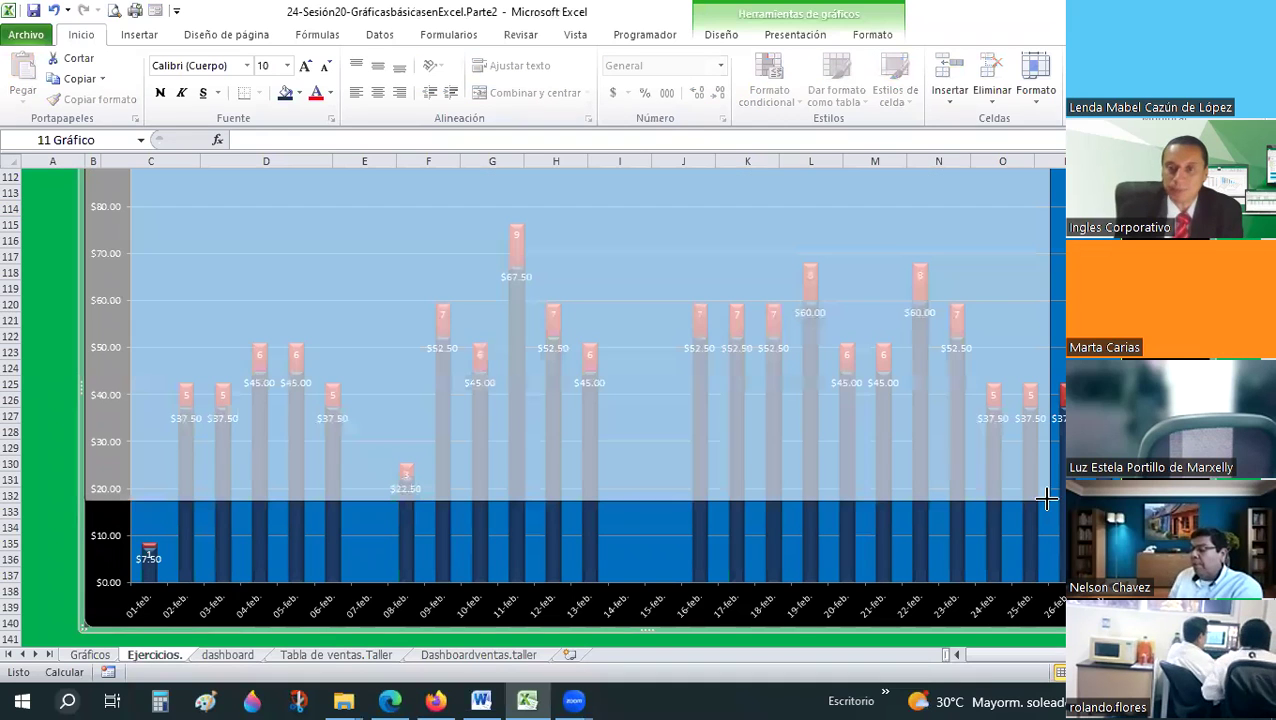
{"action": "left_click_drag", "start_coordinate": [1062, 627], "coordinate": [1050, 505]}
{"action": "left_click", "coordinate": [1130, 368]}
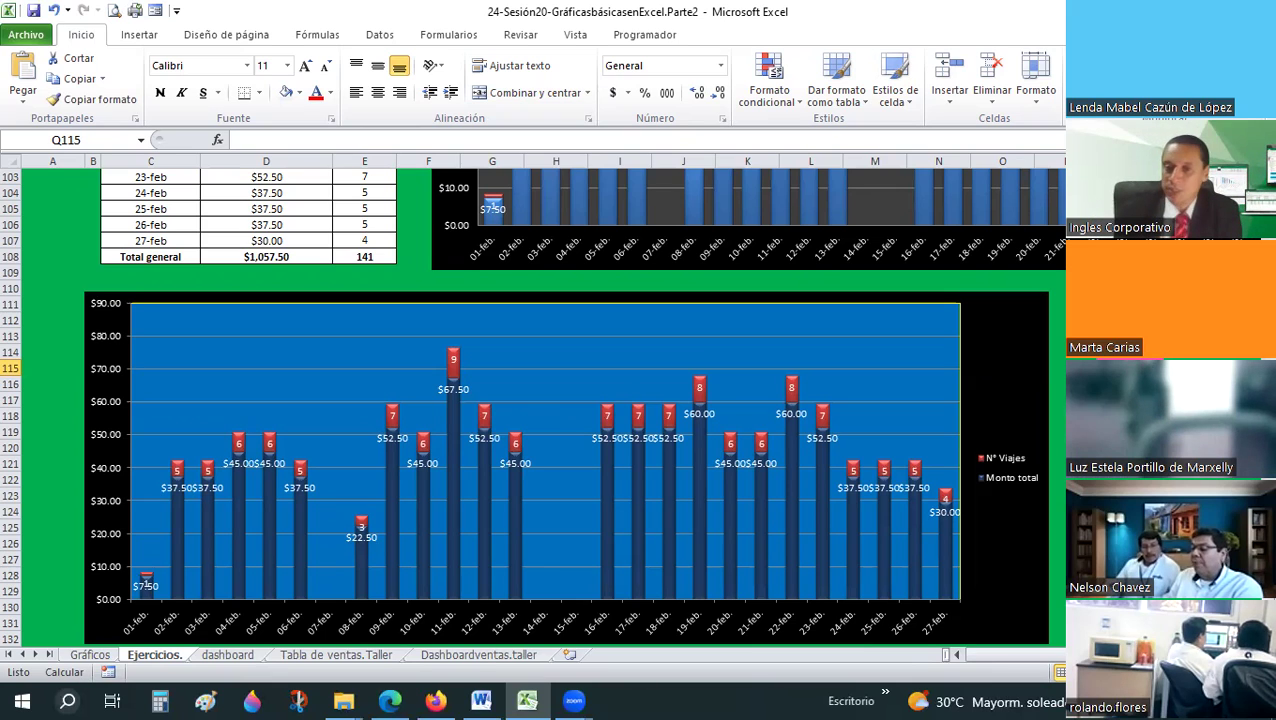
{"action": "scroll", "coordinate": [313, 390], "scroll_direction": "down", "scroll_amount": 2}
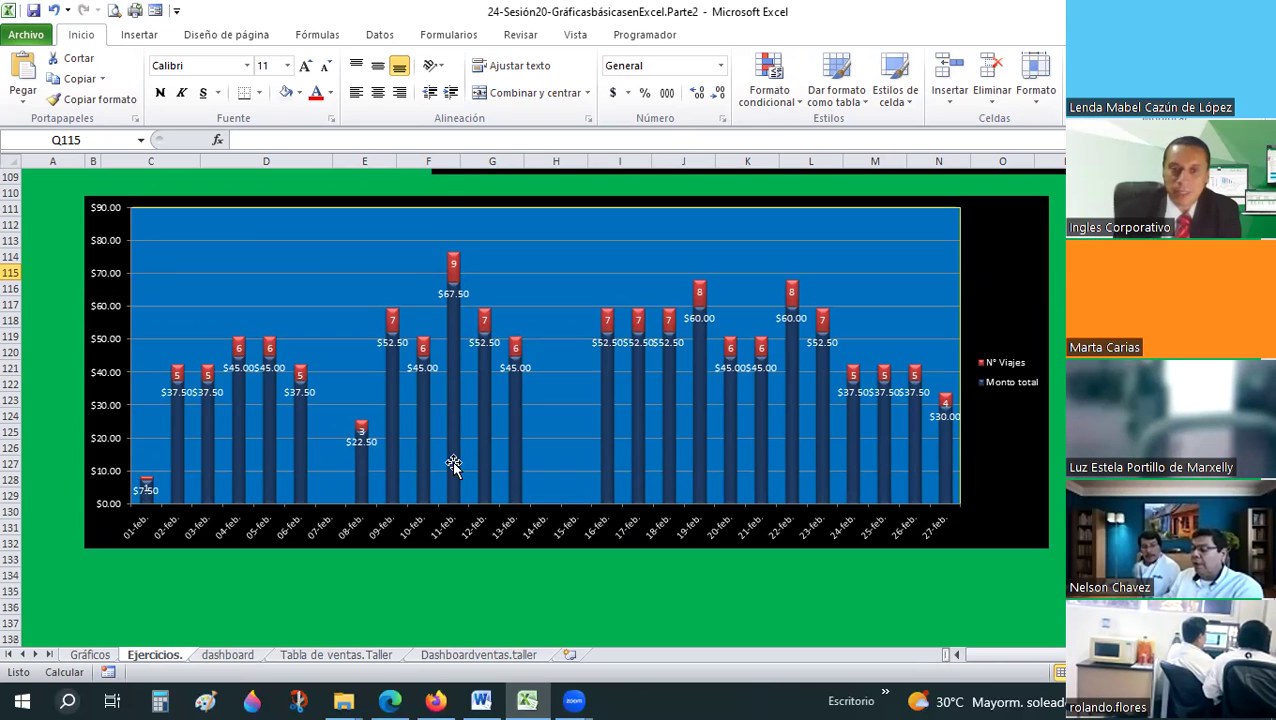
- Drag the daily chart's bottom edge down to about row 141, then deselect it
{"action": "left_click", "coordinate": [507, 529]}
{"action": "scroll", "coordinate": [564, 470], "scroll_direction": "down", "scroll_amount": 2}
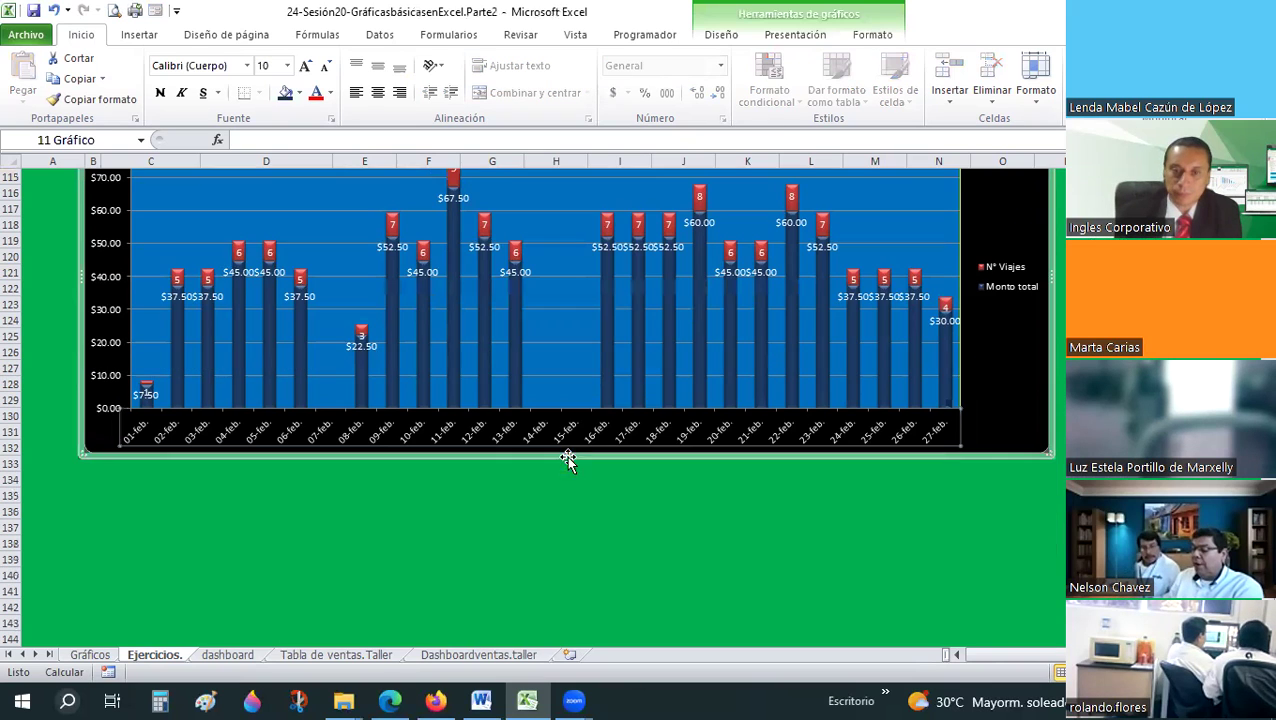
{"action": "left_click_drag", "start_coordinate": [566, 453], "coordinate": [566, 594]}
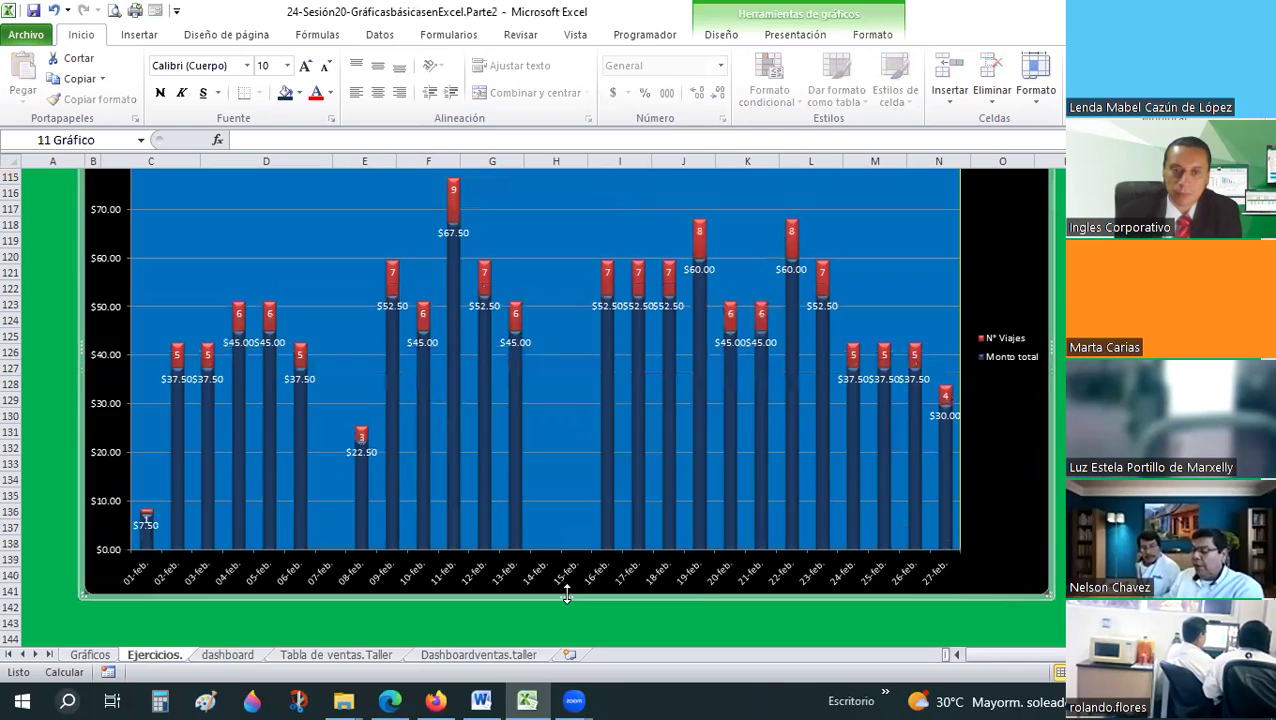
{"action": "key", "text": "Escape"}
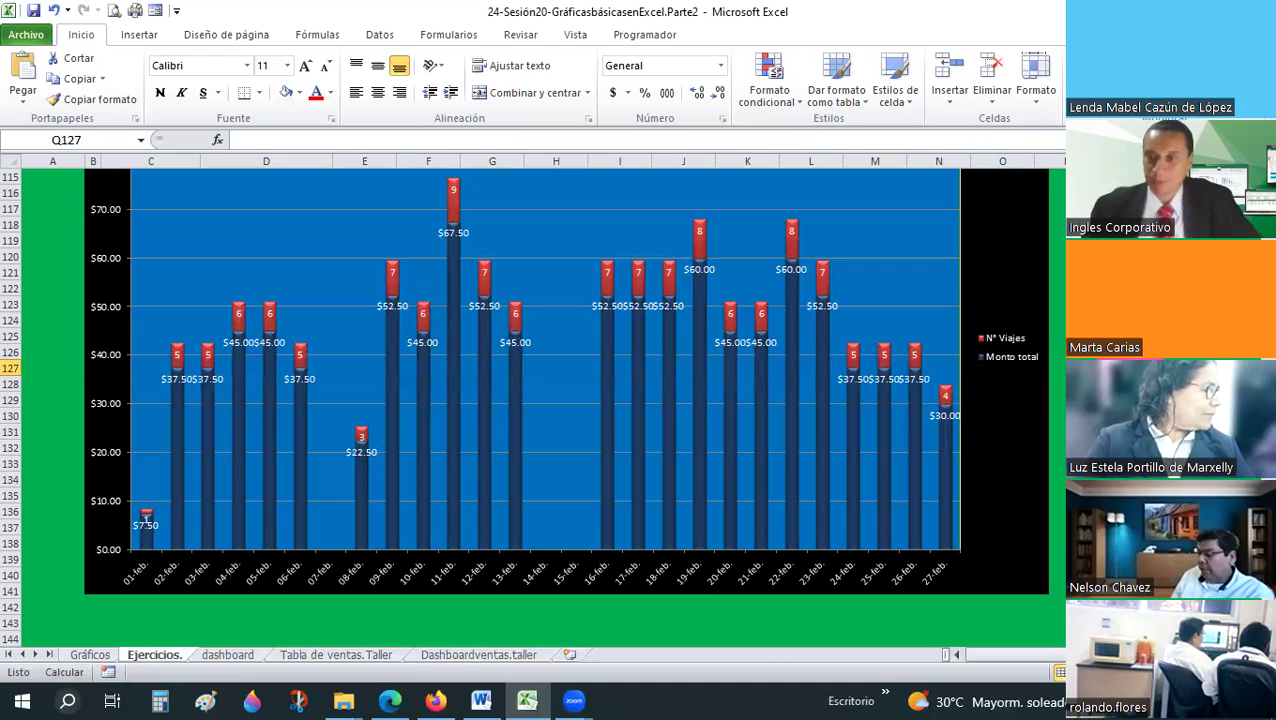
{"action": "scroll", "coordinate": [575, 400], "scroll_direction": "up", "scroll_amount": 3}
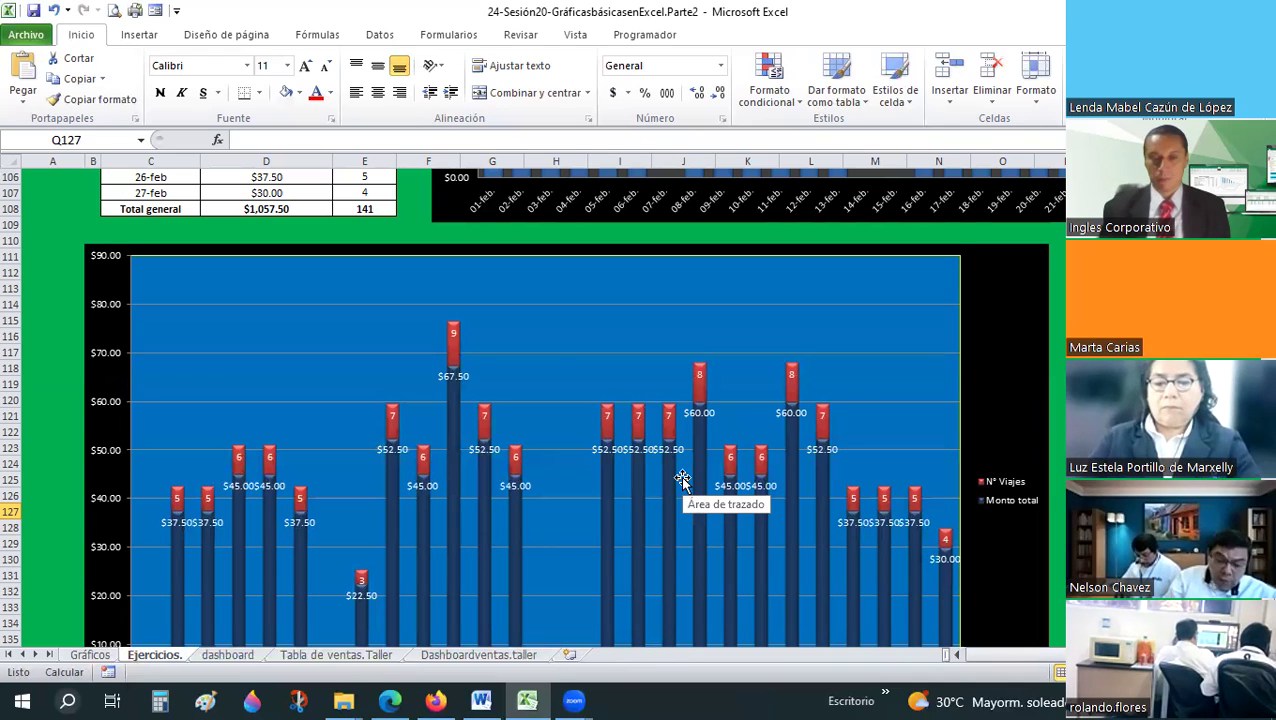
{"action": "key", "text": "Up"}
{"action": "key", "text": "Up"}
{"action": "key", "text": "Up"}
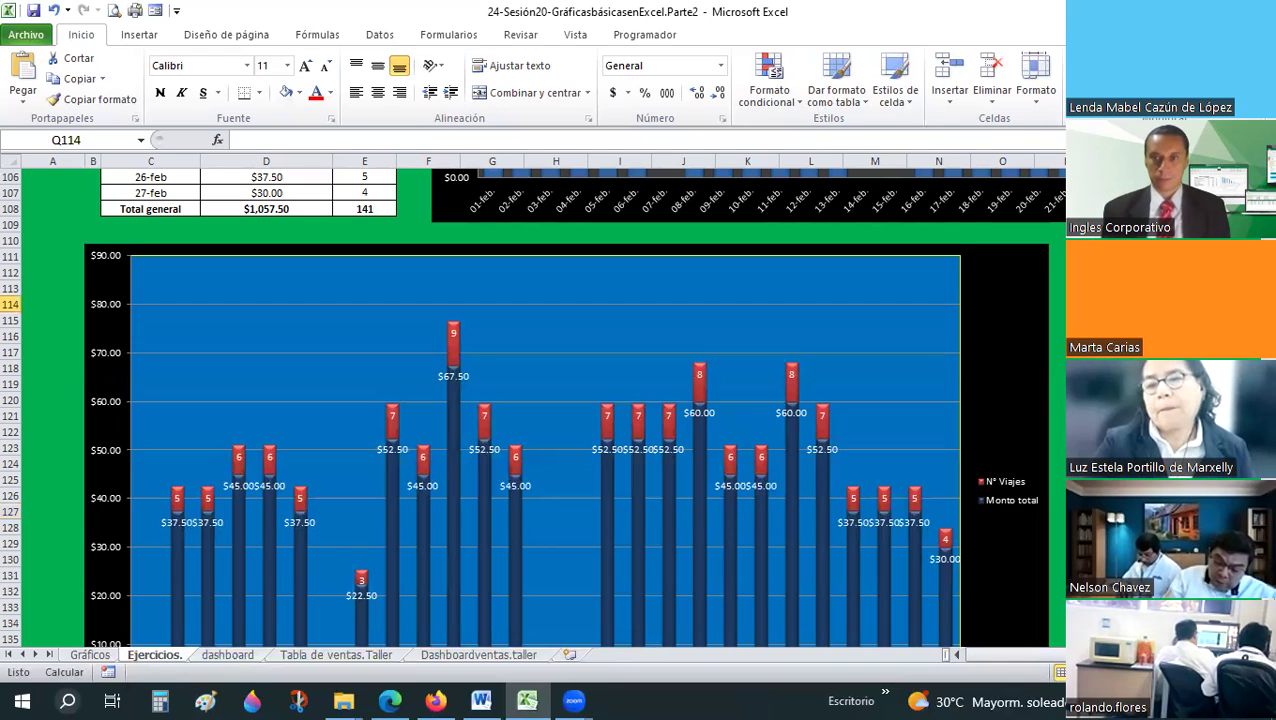
{"action": "left_click", "coordinate": [746, 236]}
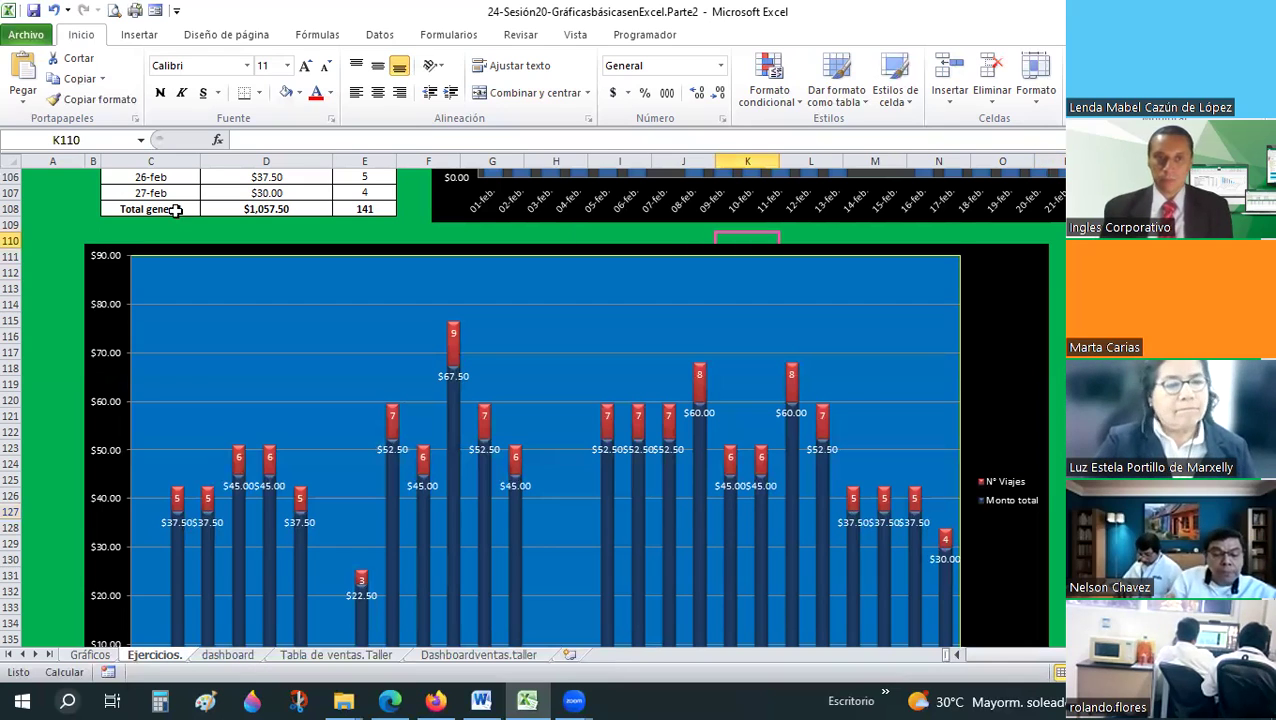
{"action": "left_click", "coordinate": [142, 225]}
{"action": "scroll", "coordinate": [42, 356], "scroll_direction": "up", "scroll_amount": 5}
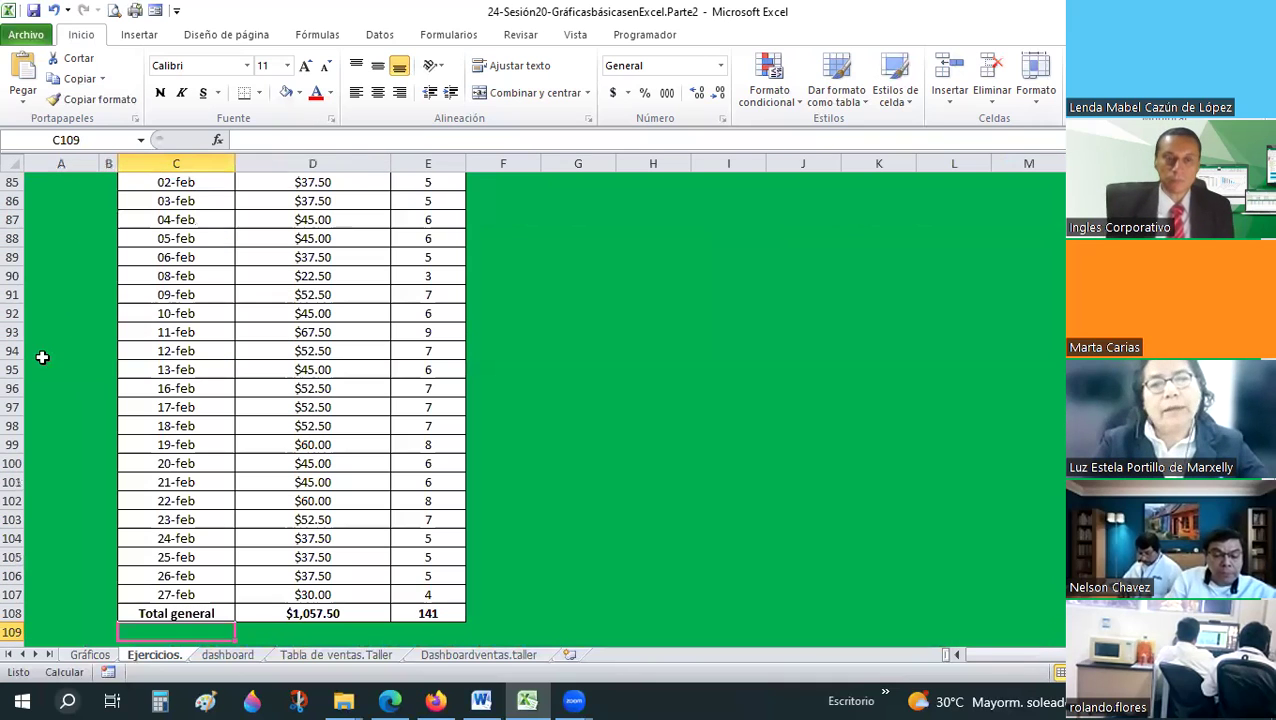
{"action": "scroll", "coordinate": [660, 375], "scroll_direction": "up", "scroll_amount": 2}
{"action": "scroll", "coordinate": [660, 375], "scroll_direction": "up", "scroll_amount": 10}
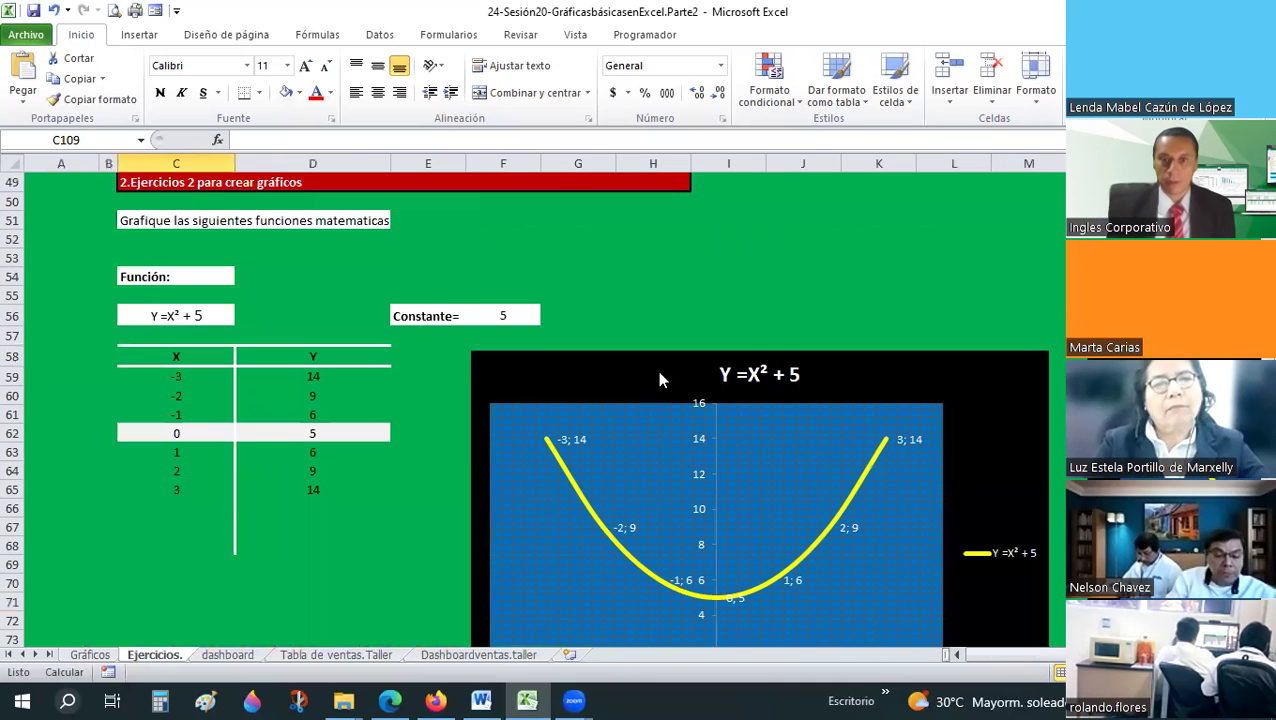
{"action": "scroll", "coordinate": [659, 372], "scroll_direction": "down", "scroll_amount": 11}
{"action": "scroll", "coordinate": [659, 372], "scroll_direction": "down", "scroll_amount": 11}
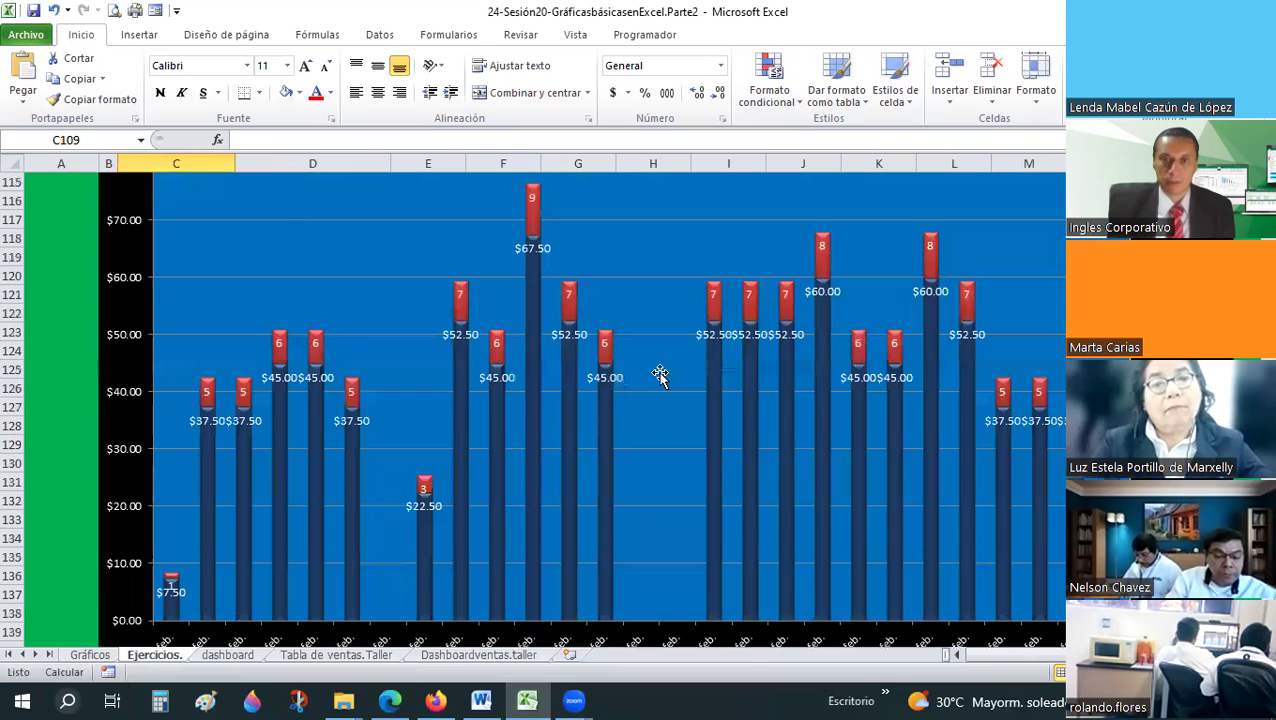
{"action": "scroll", "coordinate": [660, 375], "scroll_direction": "down", "scroll_amount": 3}
{"action": "left_click", "coordinate": [726, 574]}
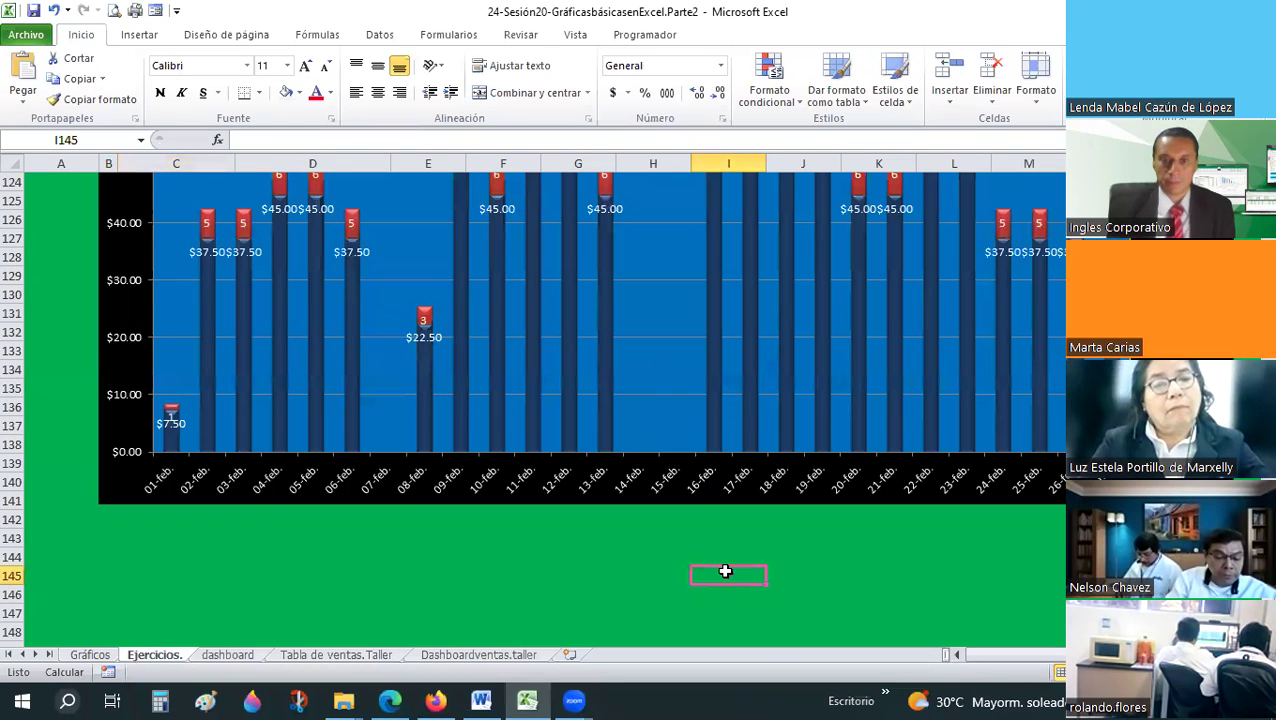
{"action": "scroll", "coordinate": [270, 525], "scroll_direction": "up", "scroll_amount": 9}
{"action": "scroll", "coordinate": [501, 437], "scroll_direction": "down", "scroll_amount": 3}
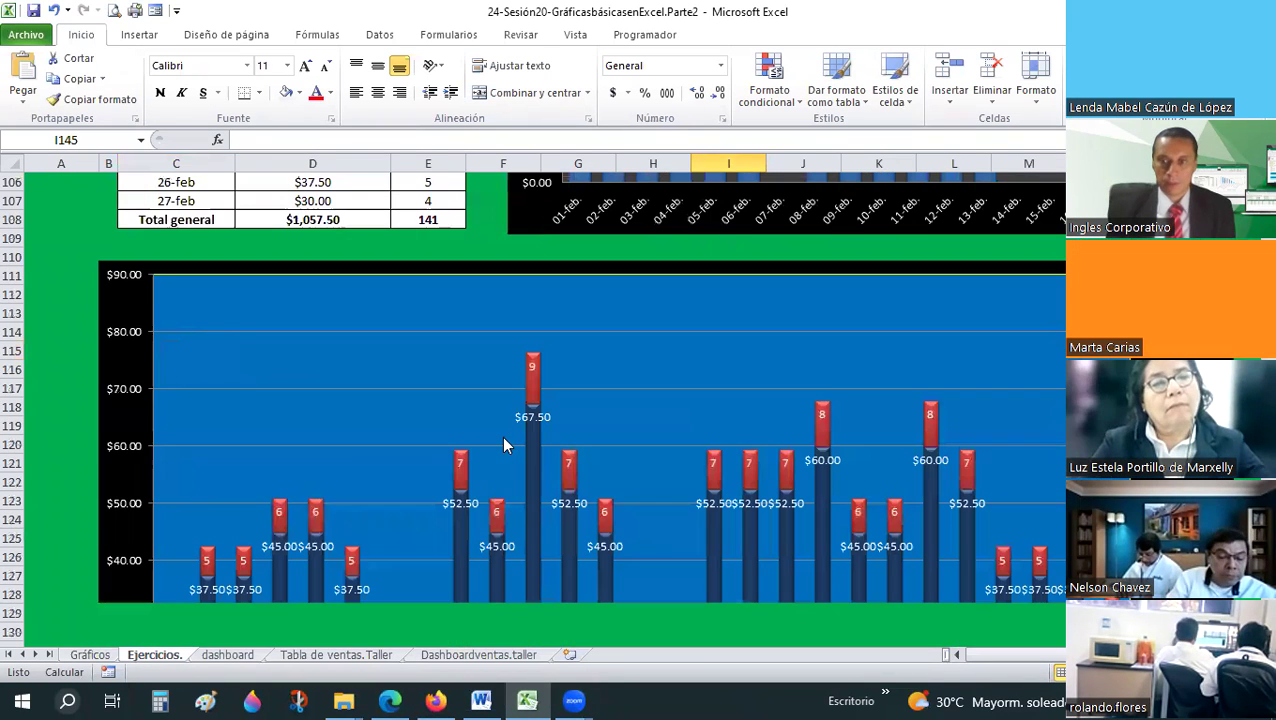
{"action": "scroll", "coordinate": [501, 437], "scroll_direction": "down", "scroll_amount": 8}
{"action": "left_click", "coordinate": [501, 440]}
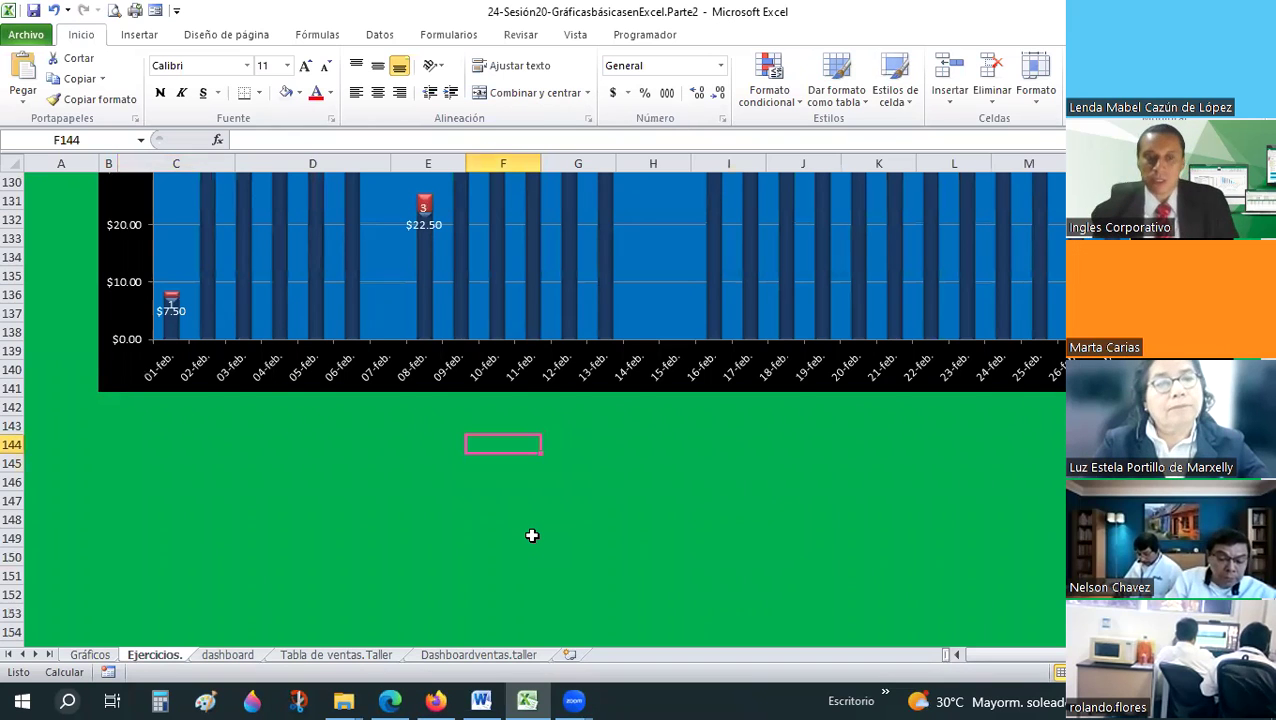
{"action": "scroll", "coordinate": [531, 536], "scroll_direction": "up", "scroll_amount": 3}
{"action": "scroll", "coordinate": [531, 536], "scroll_direction": "up", "scroll_amount": 3}
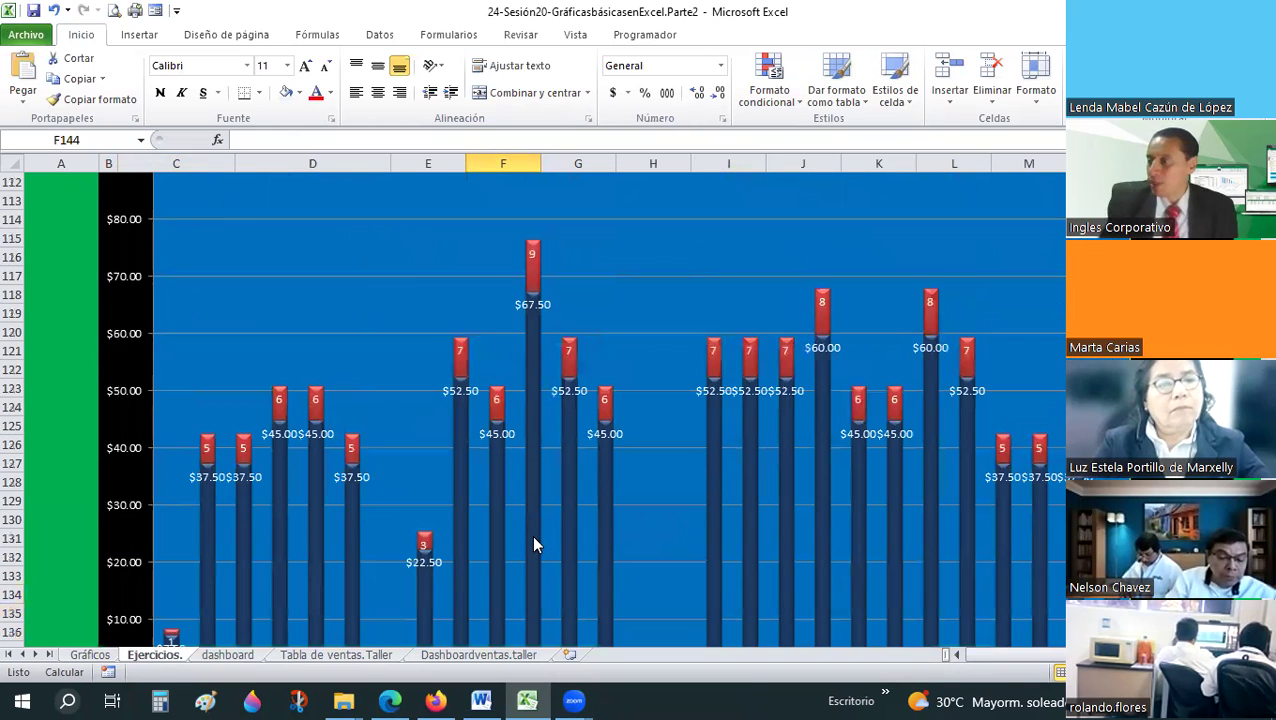
{"action": "scroll", "coordinate": [534, 538], "scroll_direction": "up", "scroll_amount": 2}
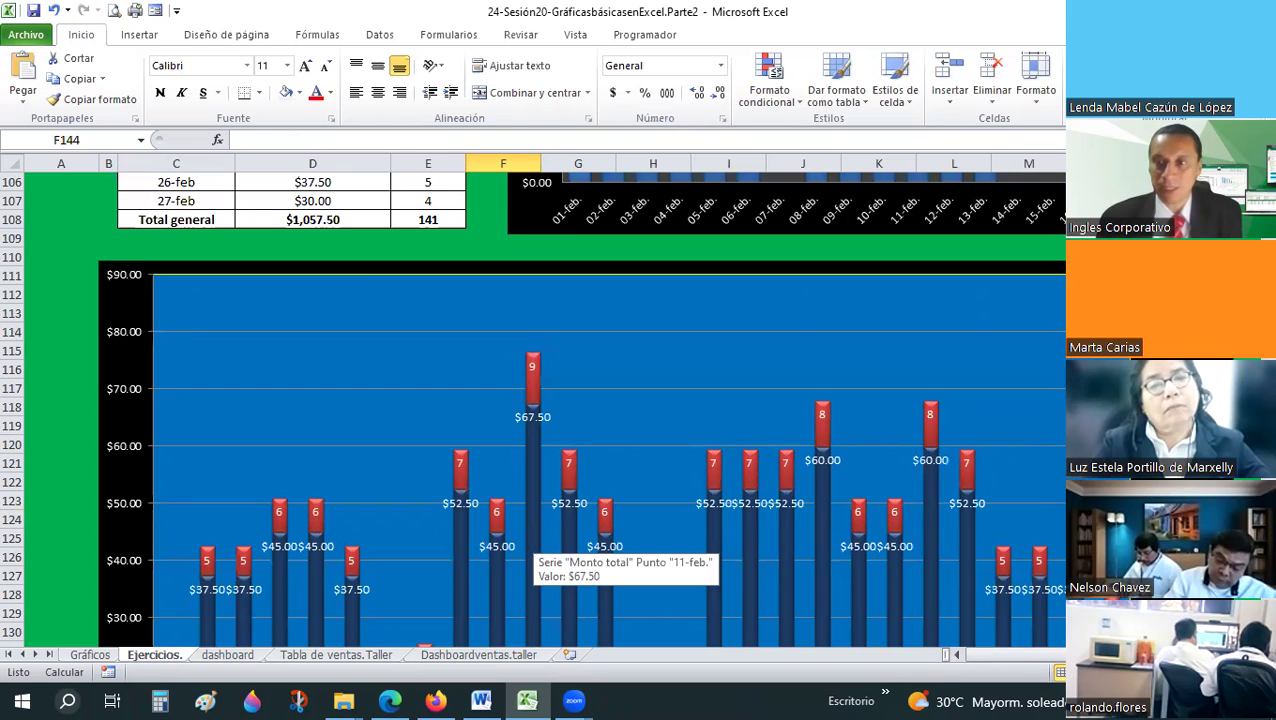
- Apply a chart layout with title and legend to the Monto total and Nº Viajes chart
{"action": "left_click", "coordinate": [534, 545]}
{"action": "left_click", "coordinate": [792, 38]}
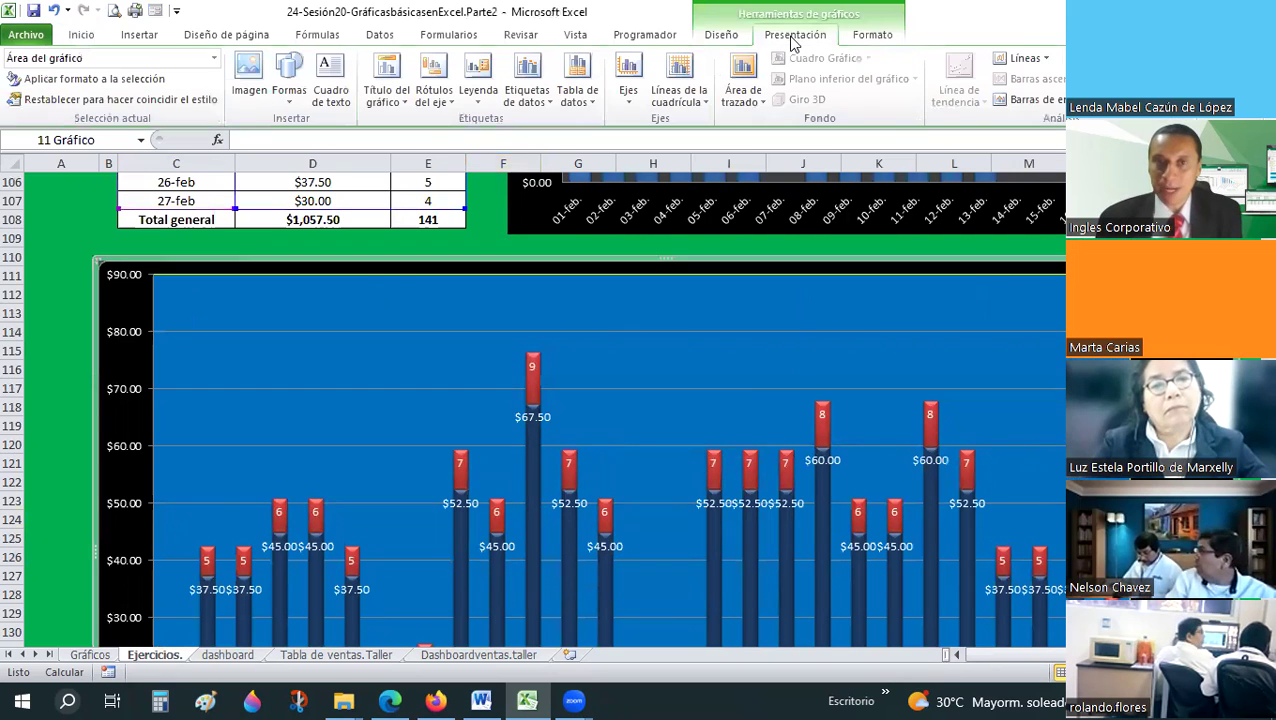
{"action": "scroll", "coordinate": [410, 105], "scroll_direction": "up", "scroll_amount": 1}
{"action": "left_click", "coordinate": [380, 83]}
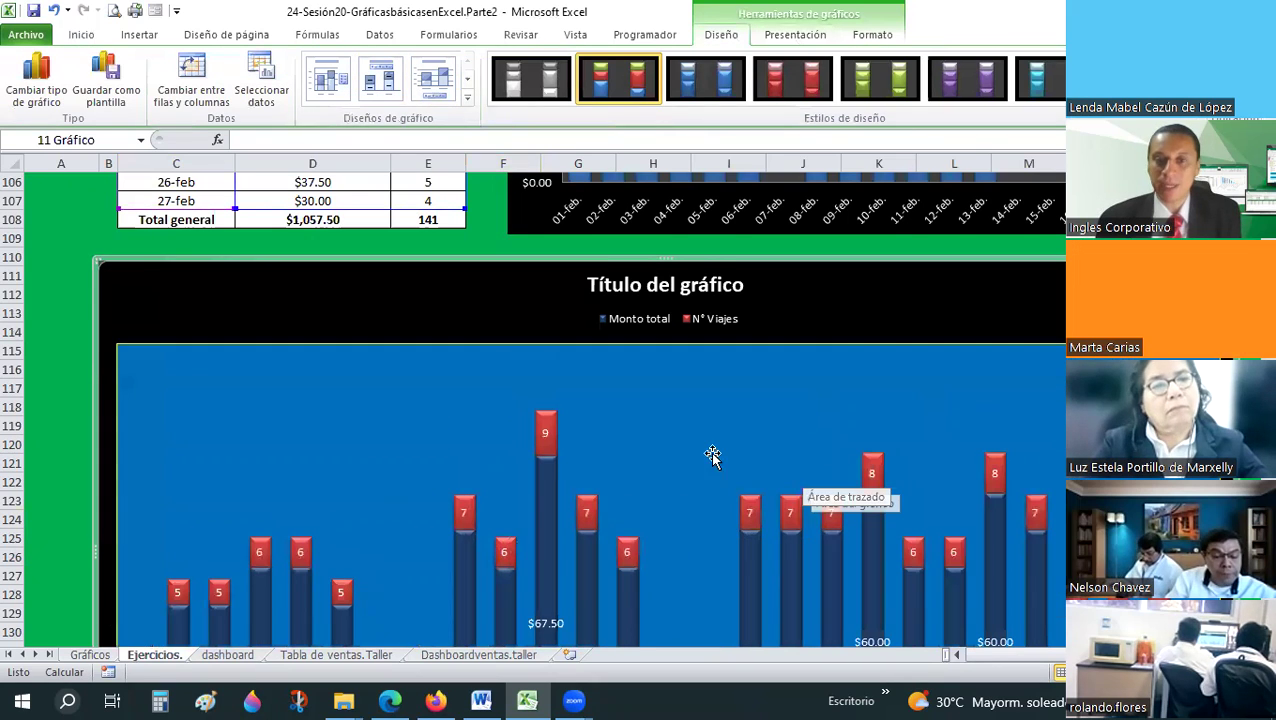
- Shrink the chart from its top-right corner and move it up and to the right
{"action": "scroll", "coordinate": [706, 451], "scroll_direction": "down", "scroll_amount": 6}
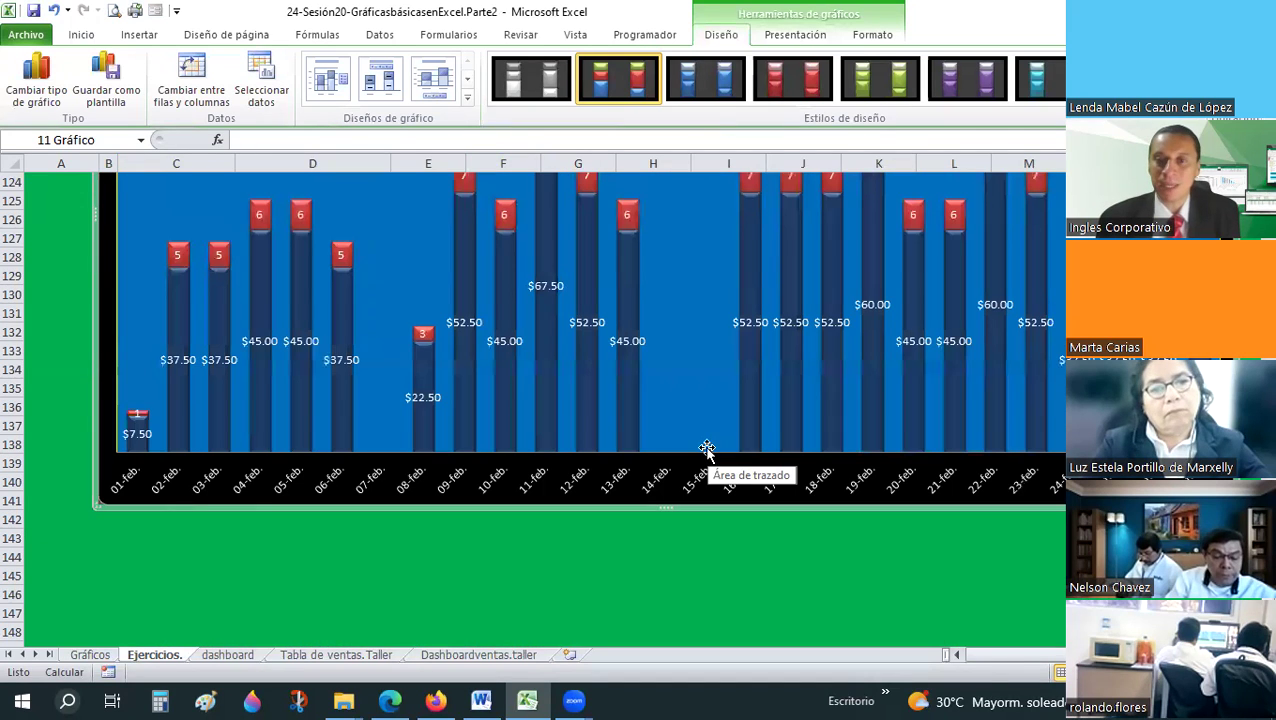
{"action": "scroll", "coordinate": [706, 451], "scroll_direction": "up", "scroll_amount": 5}
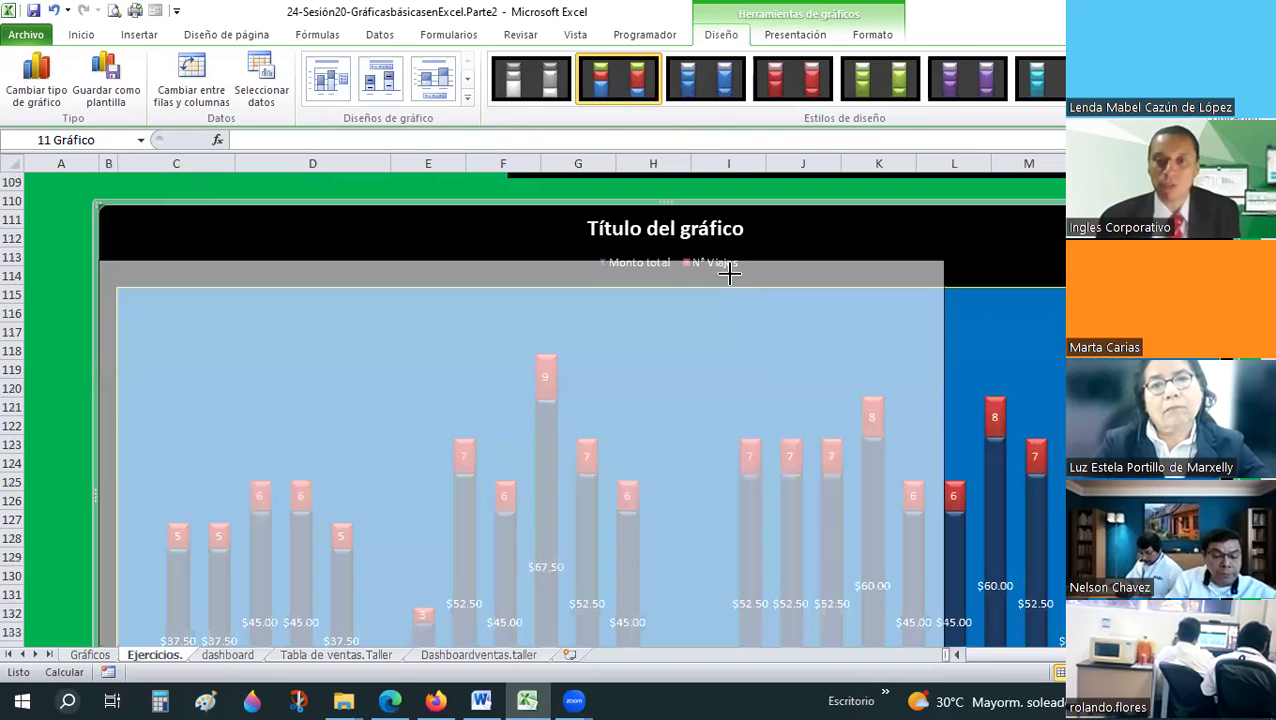
{"action": "left_click_drag", "start_coordinate": [941, 260], "coordinate": [743, 262]}
{"action": "left_click_drag", "start_coordinate": [789, 215], "coordinate": [790, 218]}
- Deselect the chart and inspect the POTENCIA formulas in Y cells D60 and D64
{"action": "key", "text": "Escape"}
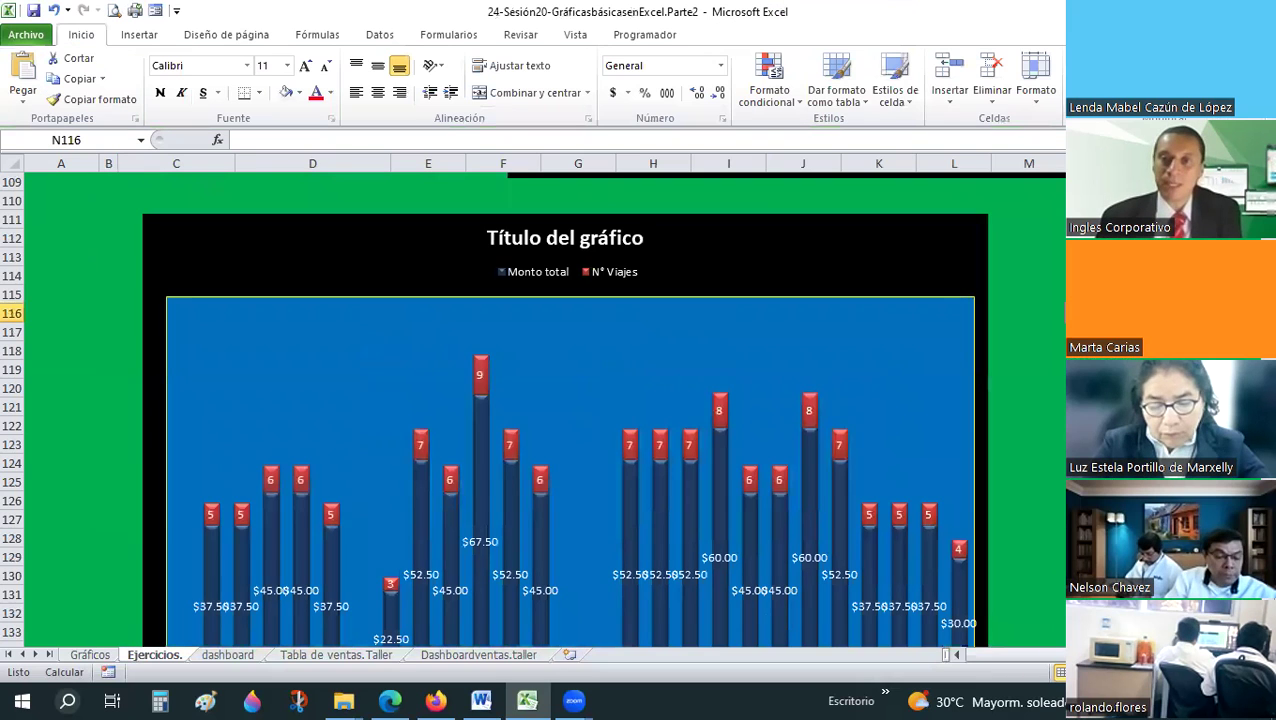
{"action": "scroll", "coordinate": [590, 410], "scroll_direction": "up", "scroll_amount": 6}
{"action": "scroll", "coordinate": [578, 441], "scroll_direction": "up", "scroll_amount": 4}
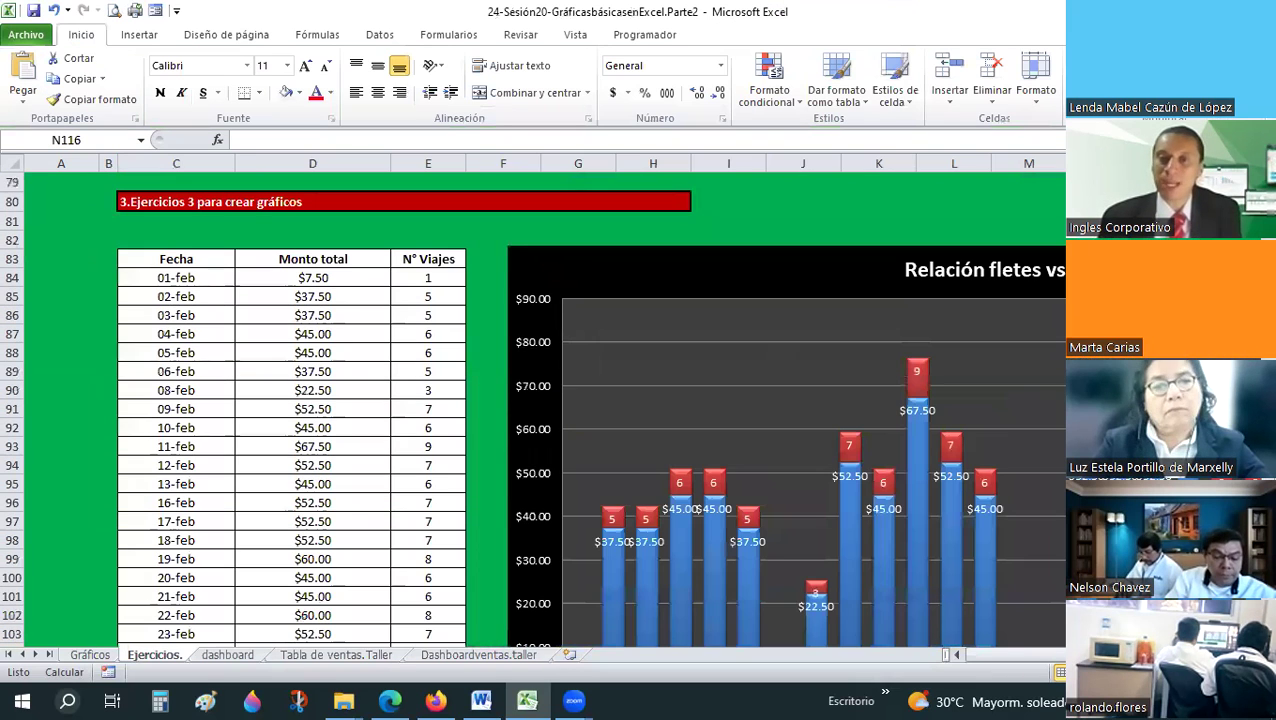
{"action": "scroll", "coordinate": [595, 378], "scroll_direction": "up", "scroll_amount": 8}
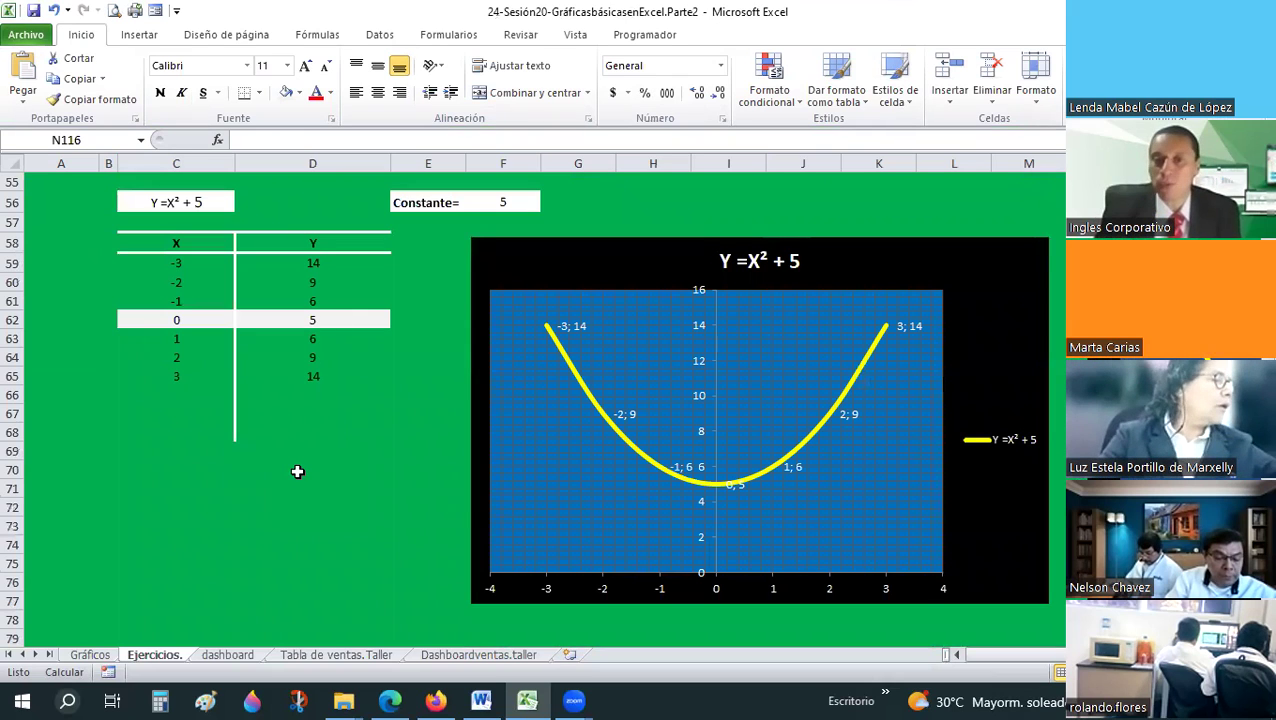
{"action": "scroll", "coordinate": [320, 260], "scroll_direction": "up", "scroll_amount": 1}
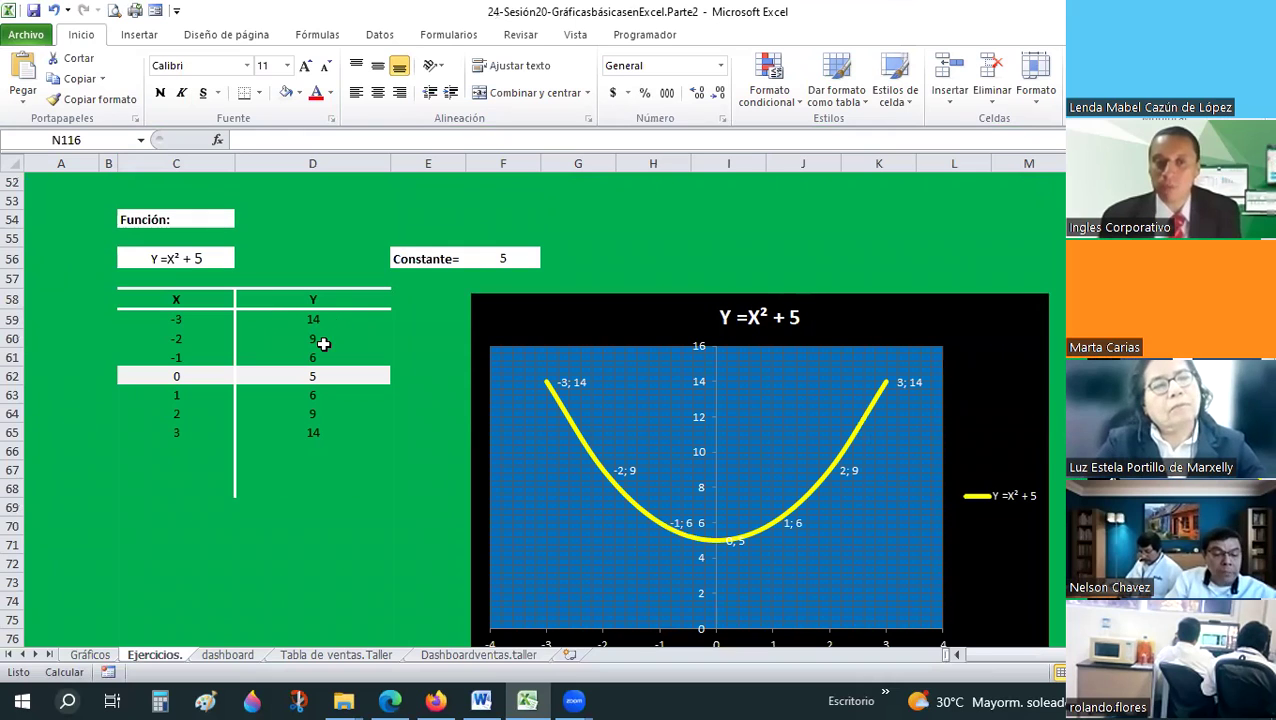
{"action": "left_click", "coordinate": [312, 338]}
{"action": "left_click", "coordinate": [305, 413]}
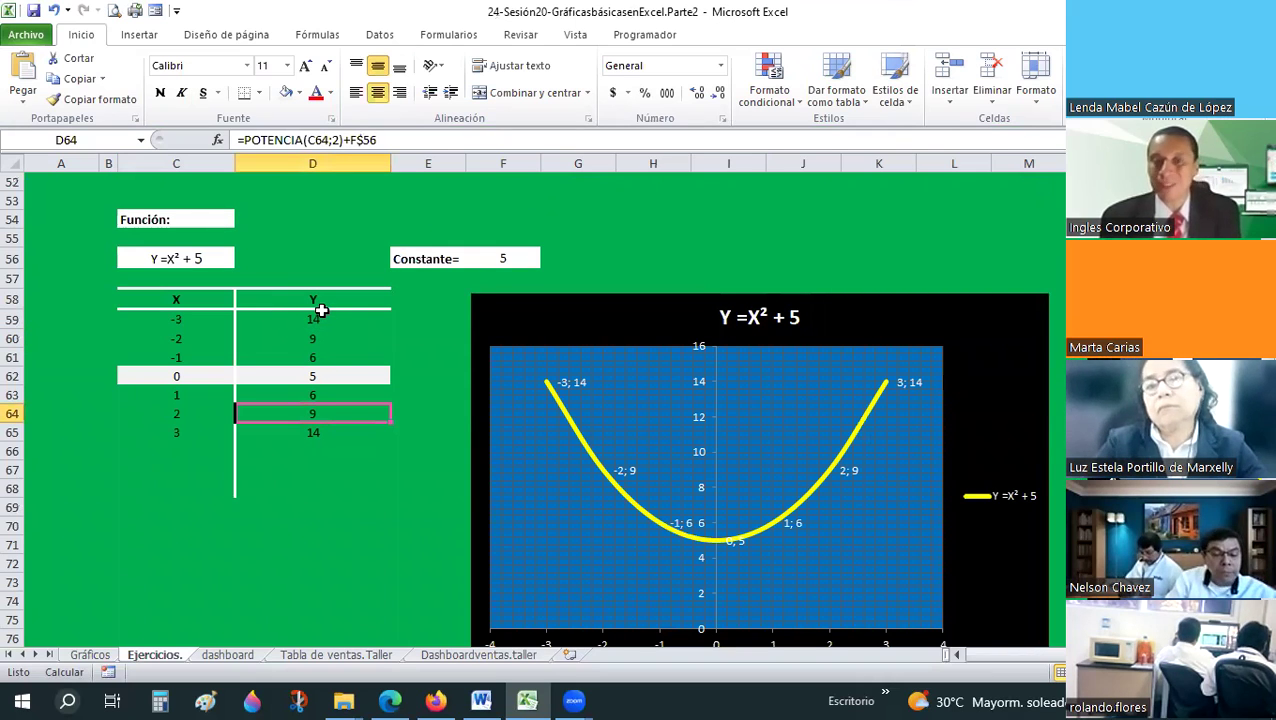
{"action": "key", "text": "Down"}
{"action": "key", "text": "Down"}
{"action": "key", "text": "Down"}
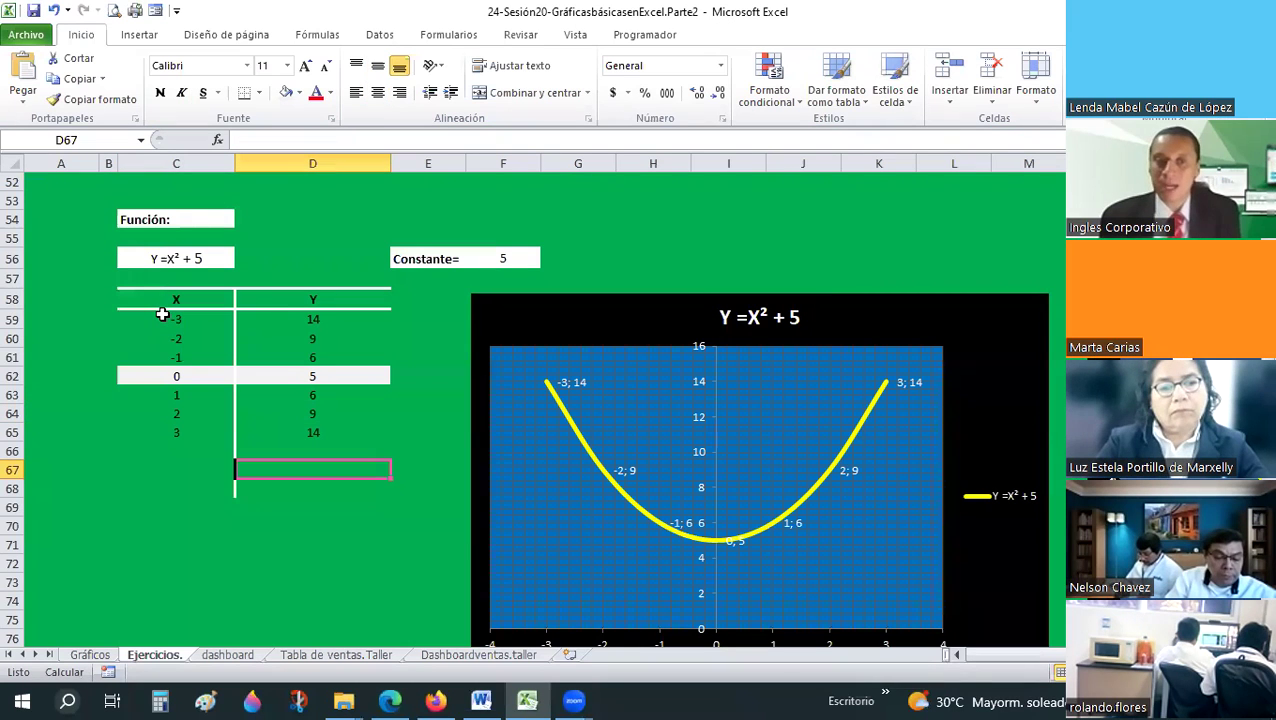
- Select the X–Y table rows and Y values D59:D65, then switch to the dashboard sheet
{"action": "left_click_drag", "start_coordinate": [162, 314], "coordinate": [331, 447]}
{"action": "left_click", "coordinate": [331, 447]}
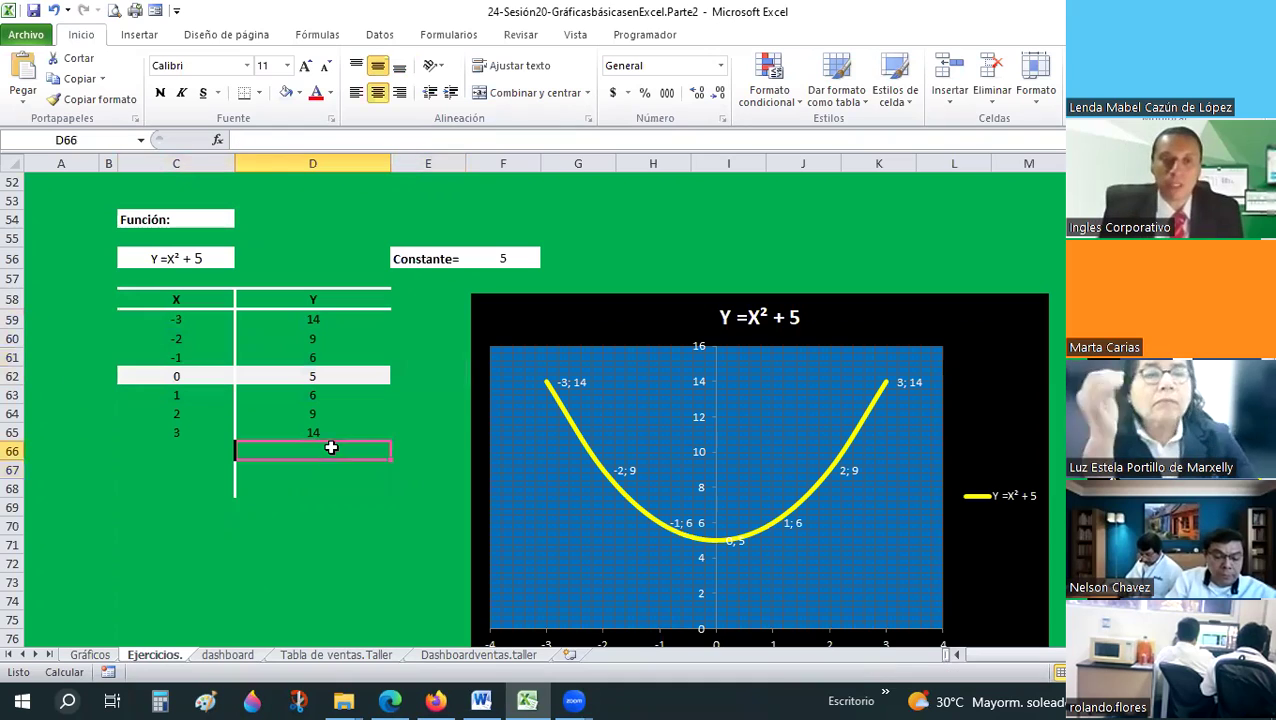
{"action": "left_click_drag", "start_coordinate": [312, 319], "coordinate": [313, 445]}
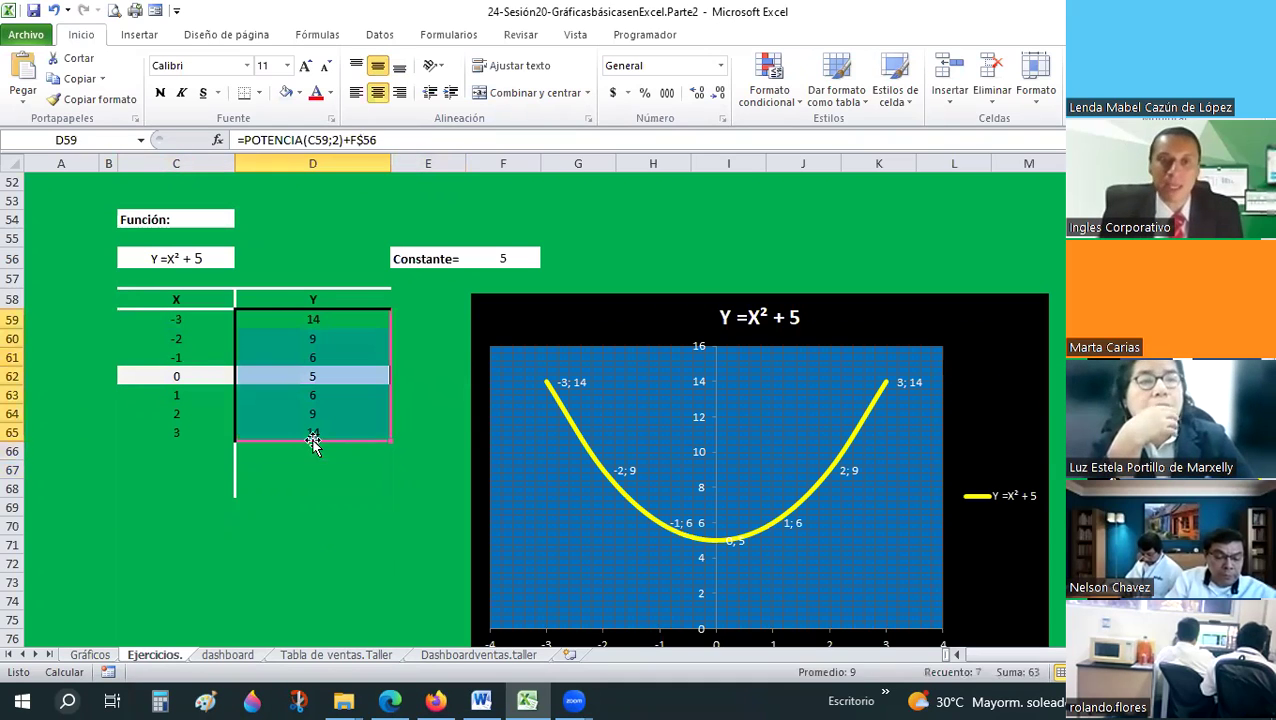
{"action": "left_click", "coordinate": [323, 534]}
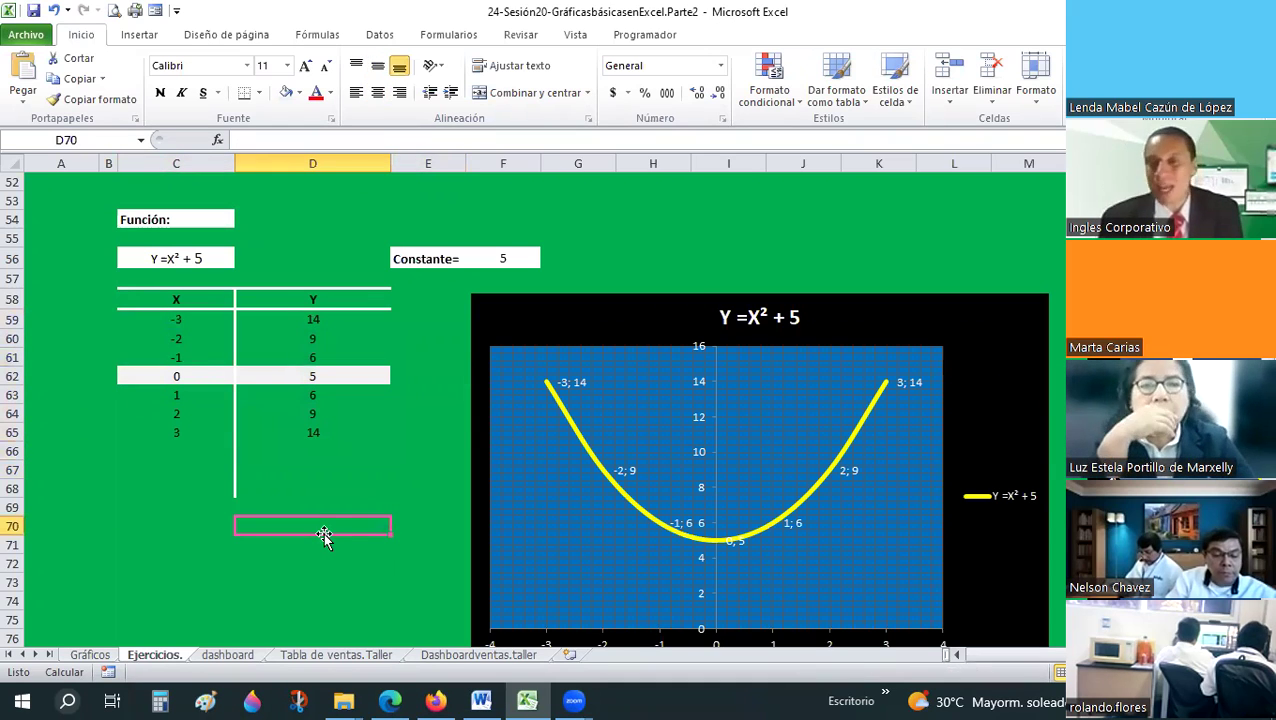
{"action": "left_click", "coordinate": [227, 655]}
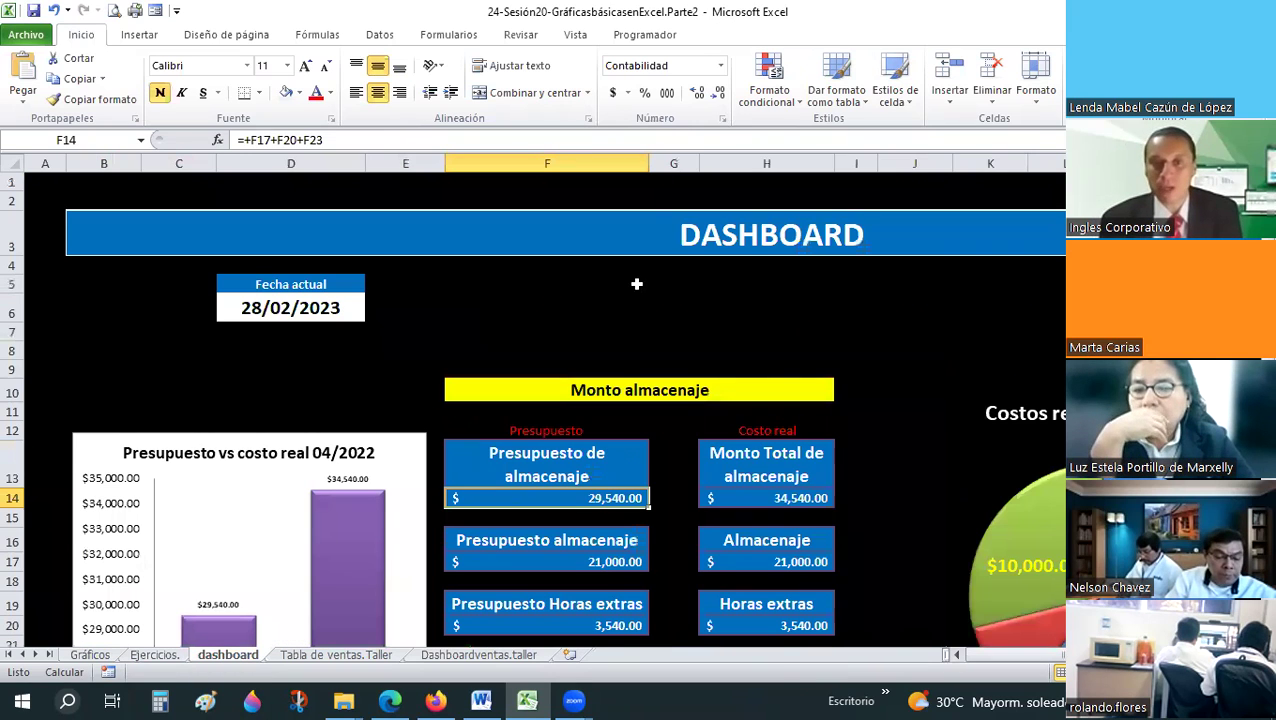
- Inspect the DASHBOARD banner, the period dates M6:P6 and the =HOY() formula in D6
{"action": "left_click", "coordinate": [661, 230]}
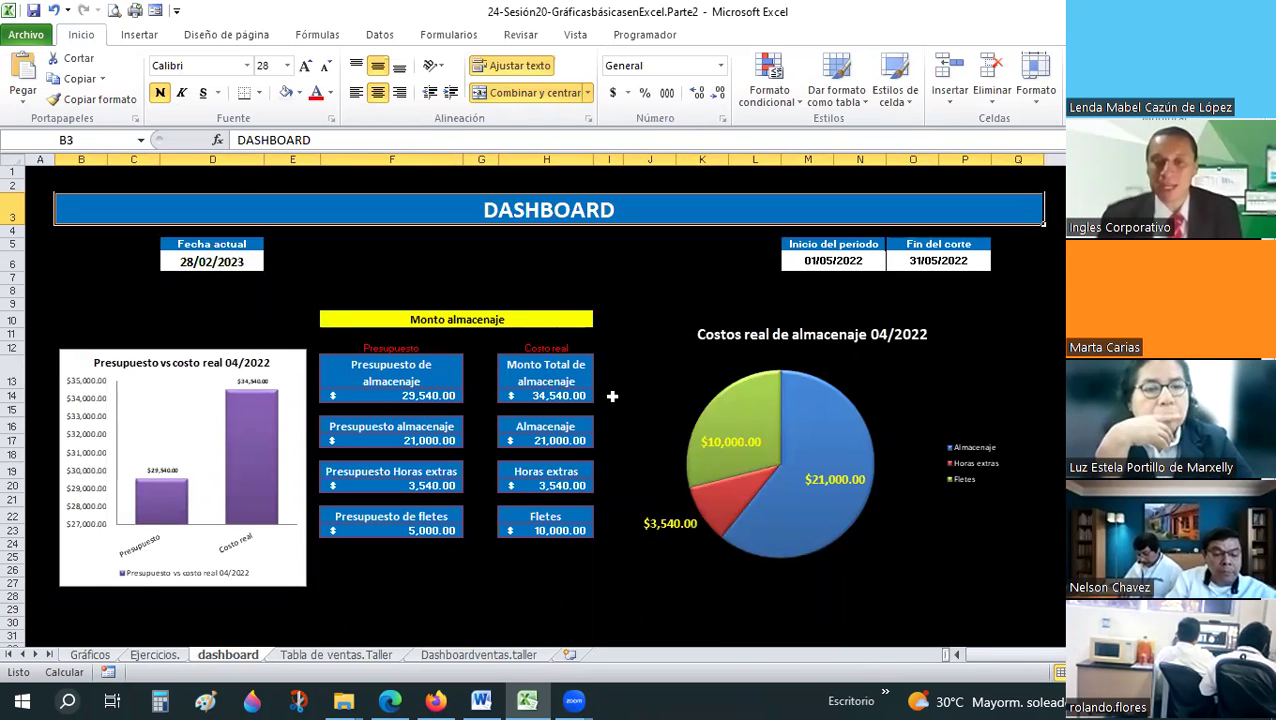
{"action": "scroll", "coordinate": [612, 396], "scroll_direction": "down", "scroll_amount": 1}
{"action": "scroll", "coordinate": [612, 396], "scroll_direction": "up", "scroll_amount": 1}
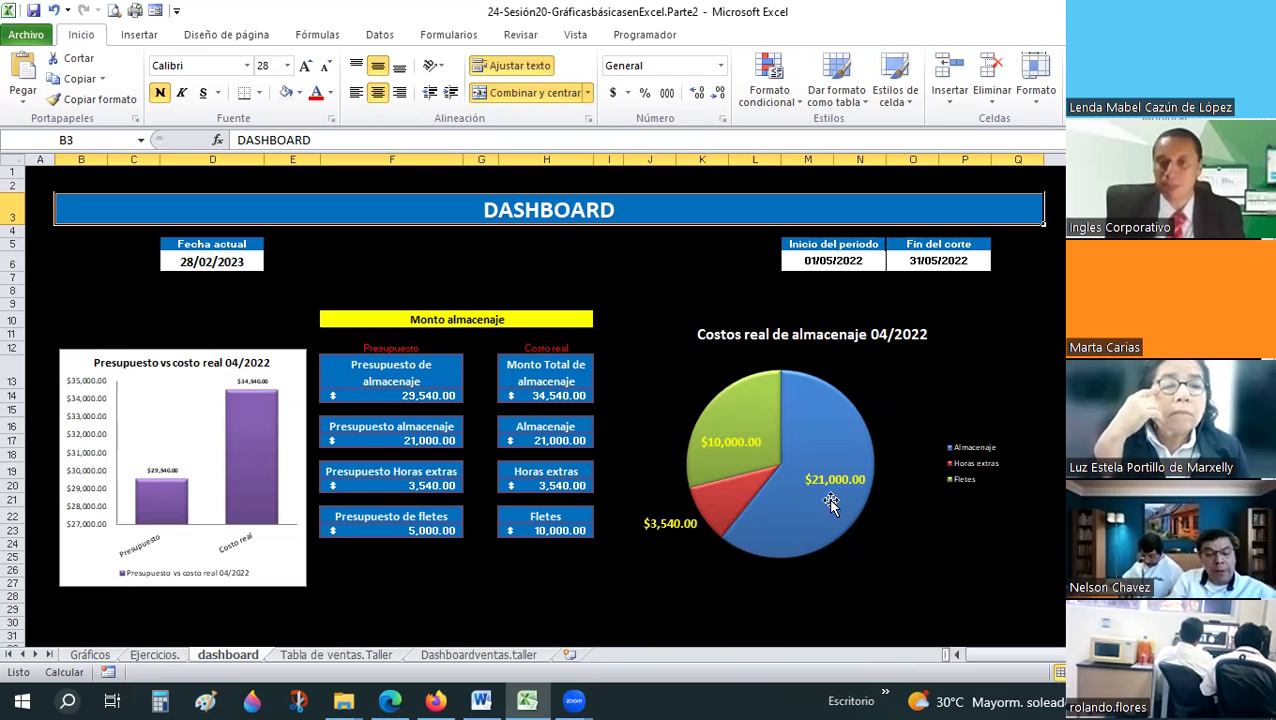
{"action": "mouse_move", "coordinate": [940, 248]}
{"action": "left_mouse_down"}
{"action": "mouse_move", "coordinate": [807, 265]}
{"action": "mouse_move", "coordinate": [909, 270]}
{"action": "left_mouse_up"}
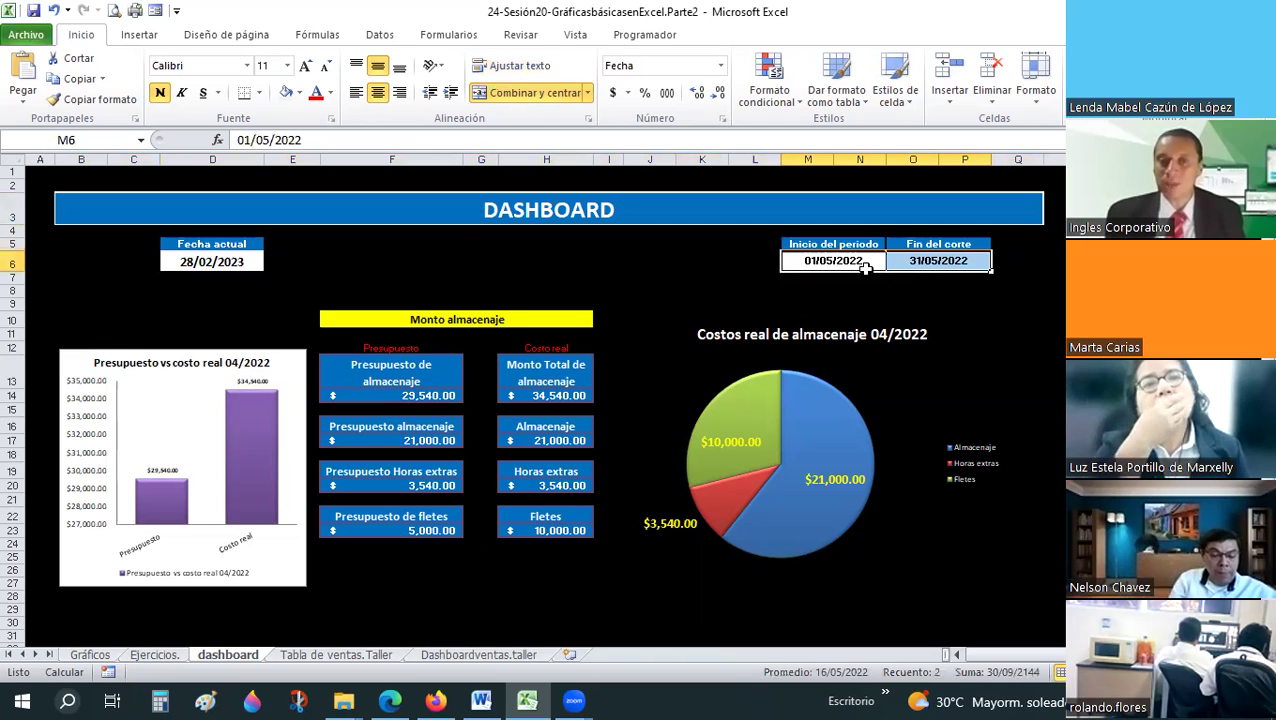
{"action": "left_click", "coordinate": [181, 262]}
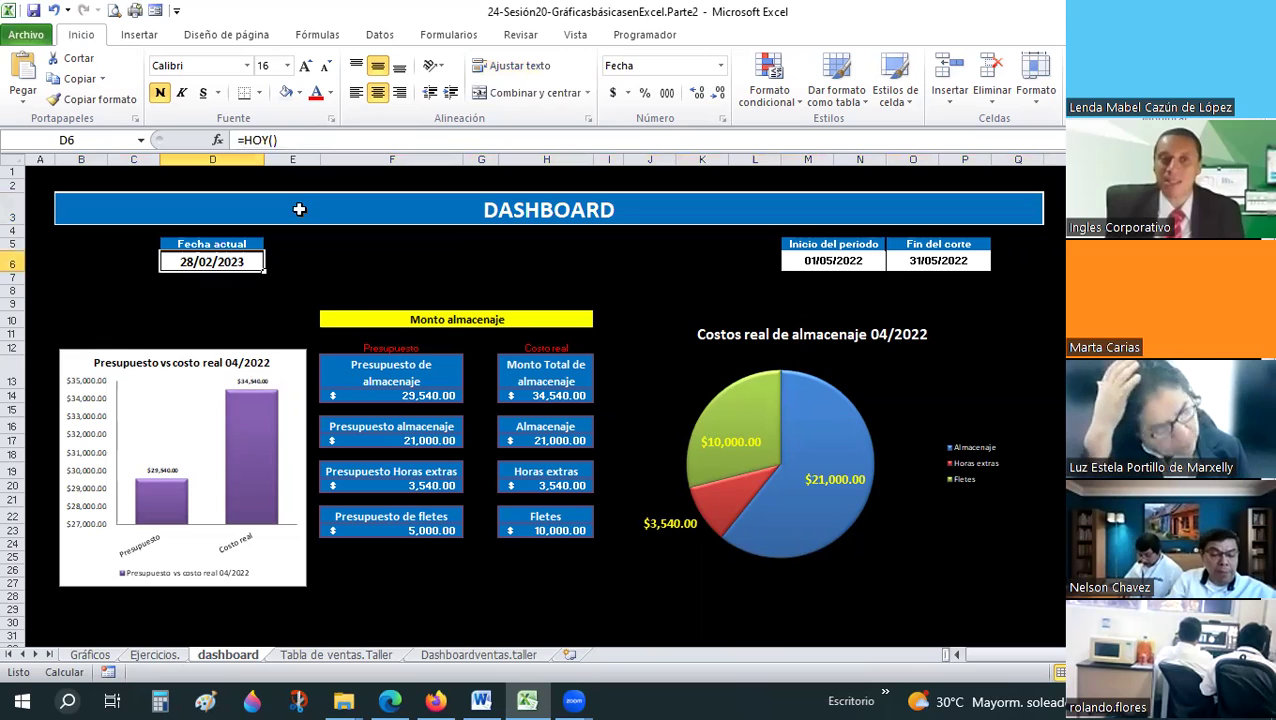
{"action": "left_click", "coordinate": [293, 294]}
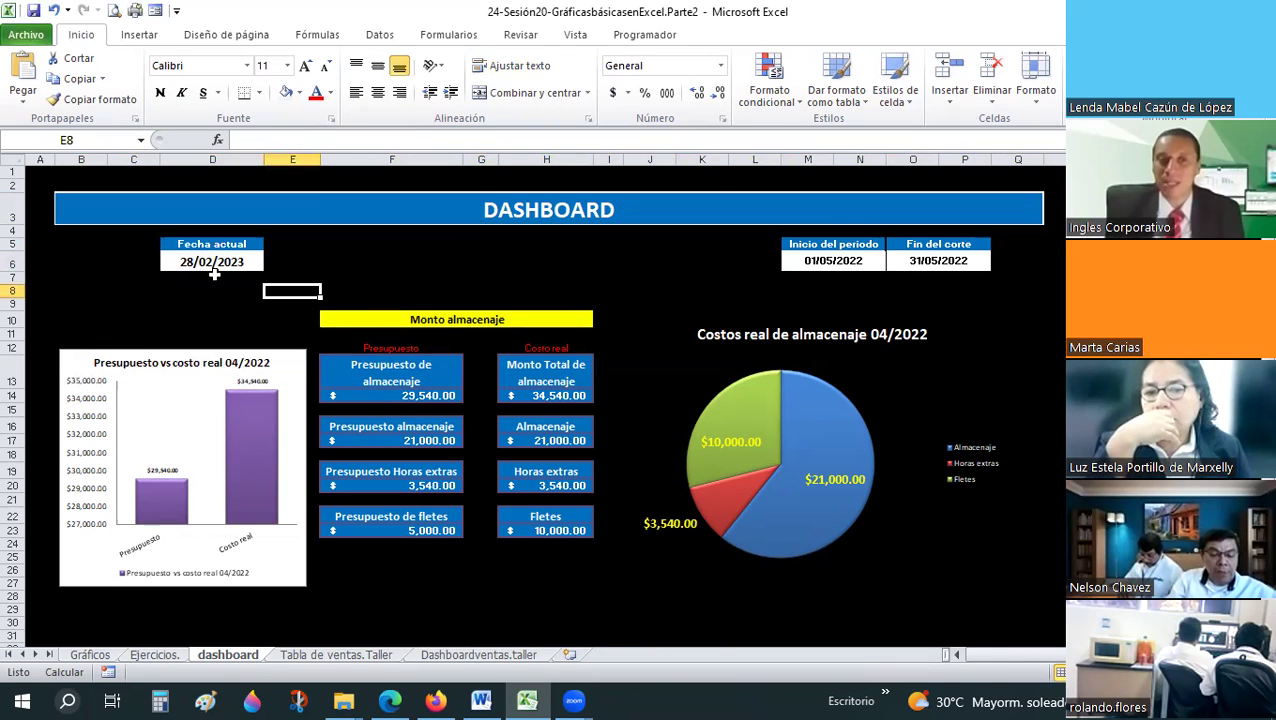
- On Dashboardventas.taller, bring the Producto 1–10 column chart into view and select its data labels
{"action": "left_click", "coordinate": [510, 654]}
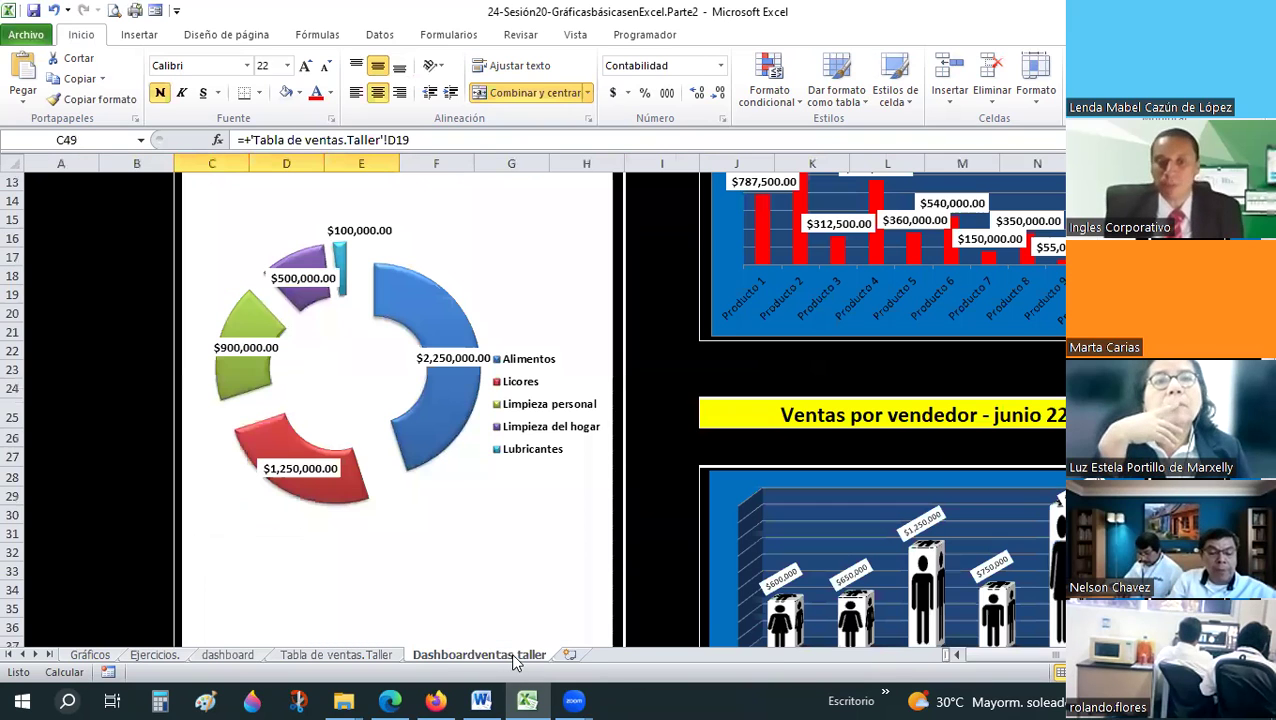
{"action": "scroll", "coordinate": [597, 415], "scroll_direction": "down", "scroll_amount": 3}
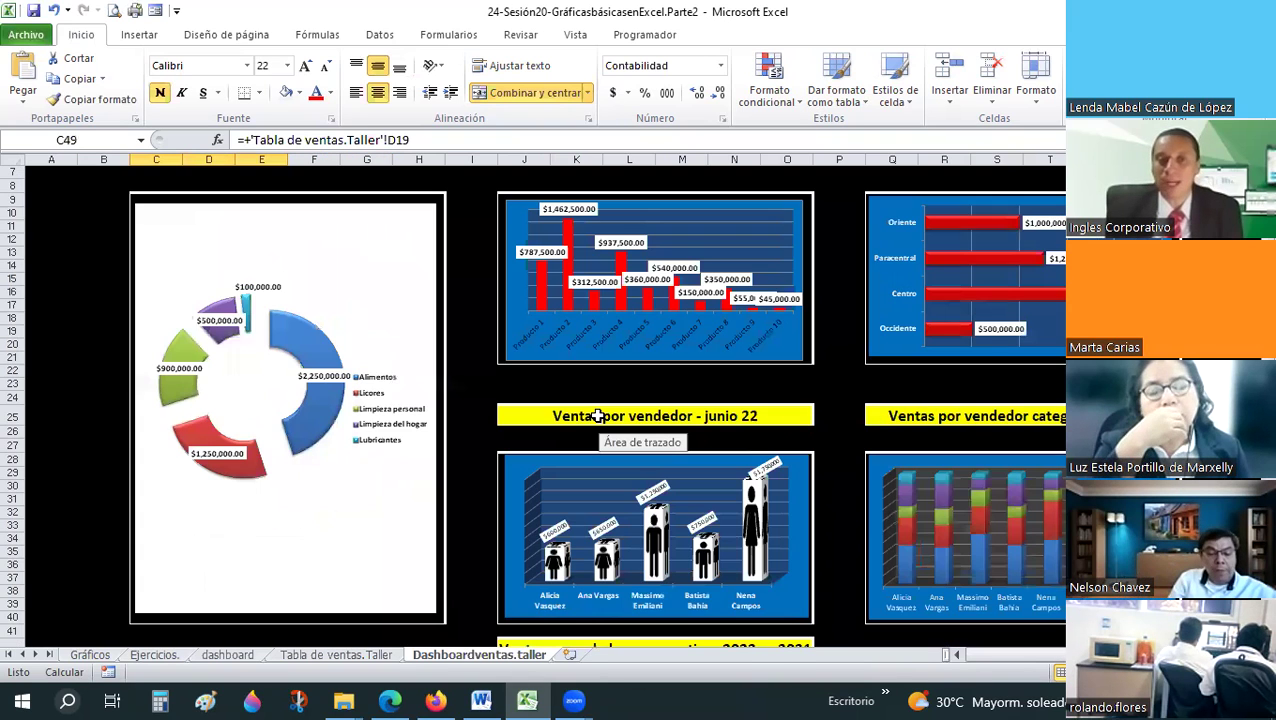
{"action": "scroll", "coordinate": [597, 415], "scroll_direction": "up", "scroll_amount": 1}
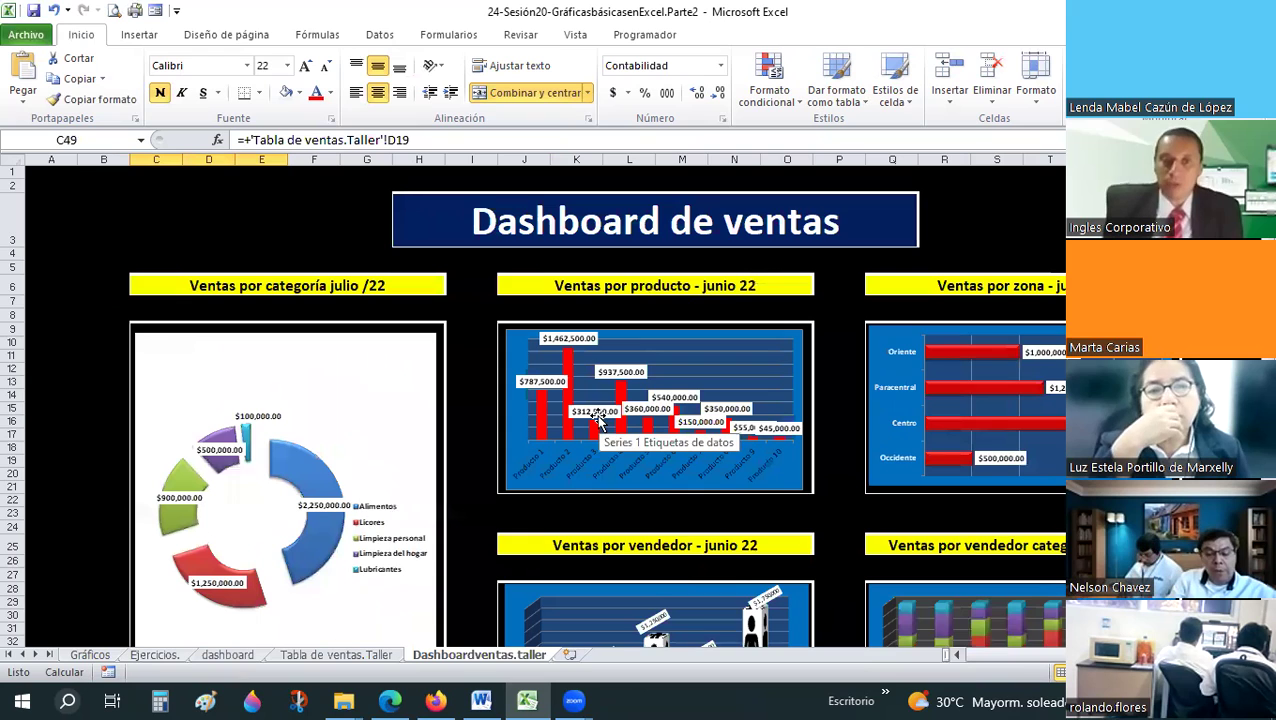
{"action": "scroll", "coordinate": [597, 415], "scroll_direction": "down", "scroll_amount": 1}
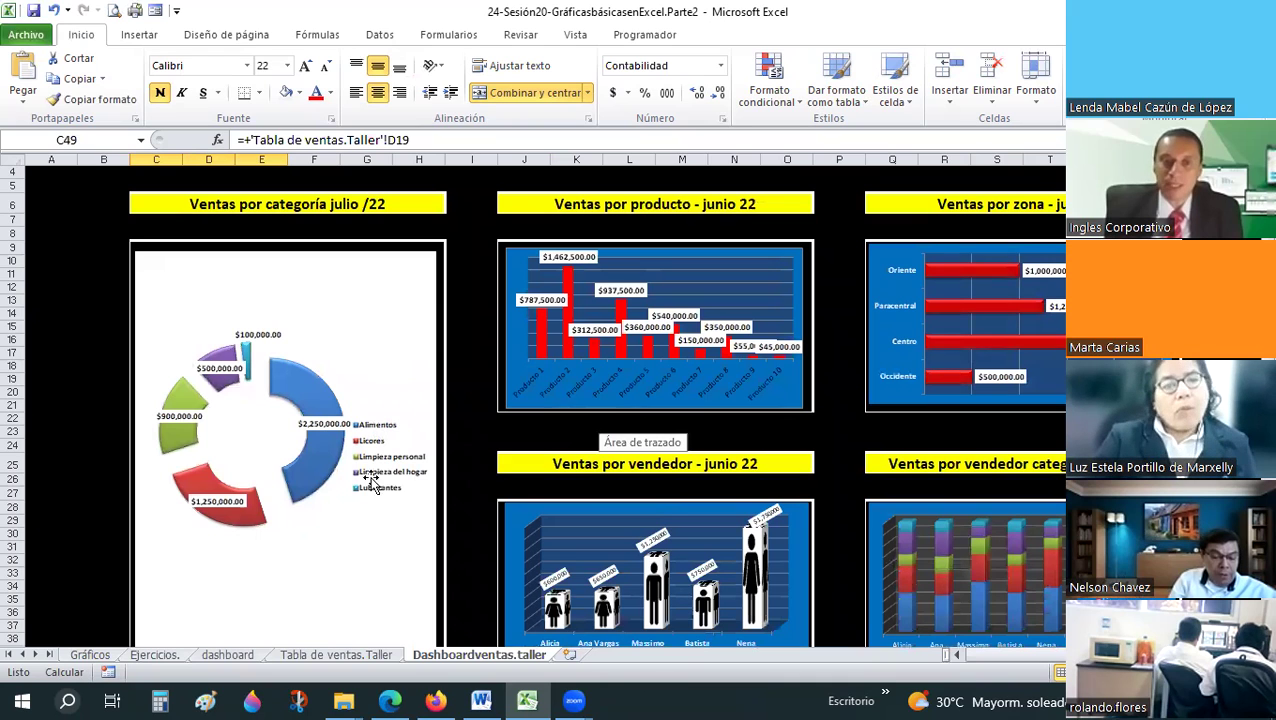
{"action": "scroll", "coordinate": [376, 451], "scroll_direction": "up", "scroll_amount": 5, "text": "ctrl"}
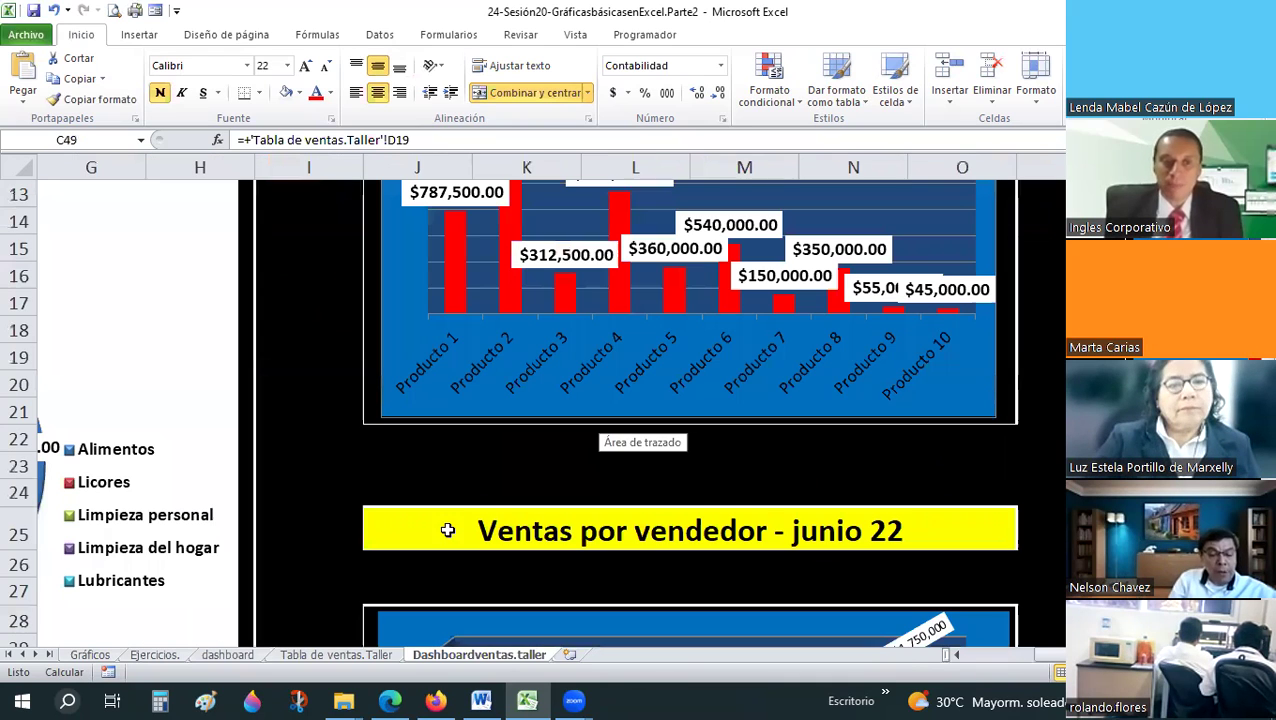
{"action": "scroll", "coordinate": [957, 623], "scroll_direction": "left", "scroll_amount": 3}
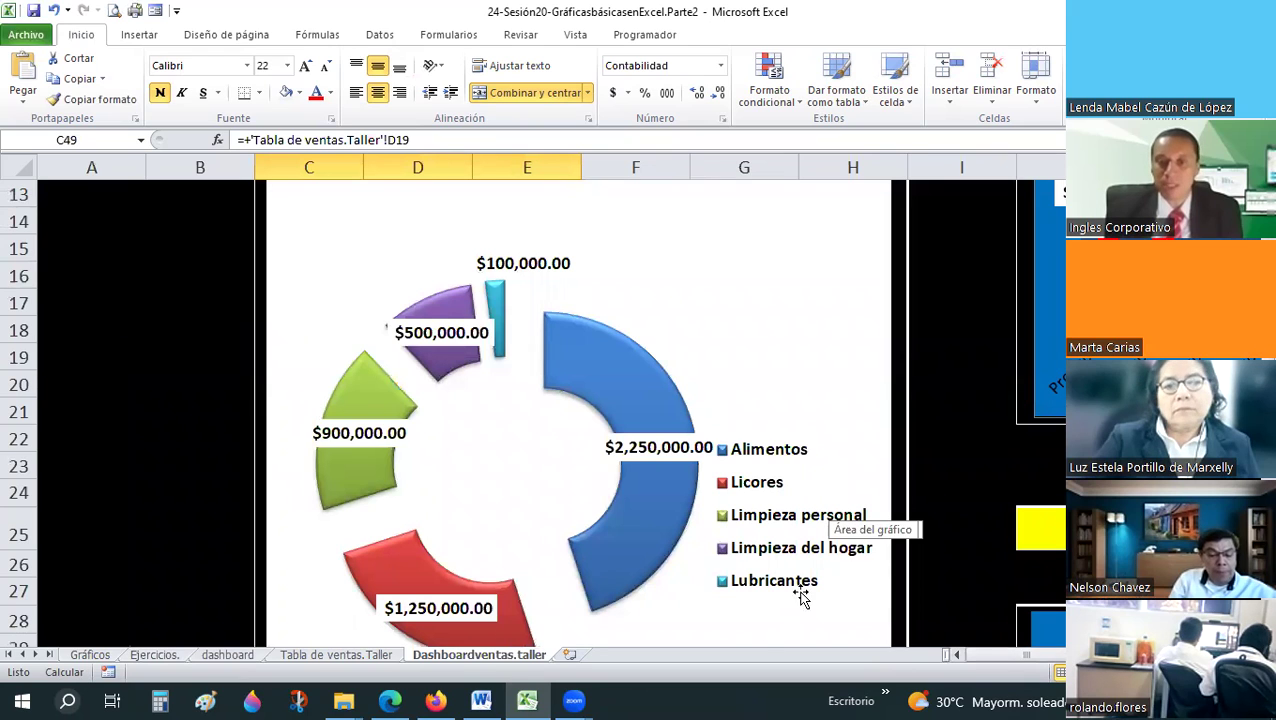
{"action": "scroll", "coordinate": [987, 638], "scroll_direction": "up", "scroll_amount": 2}
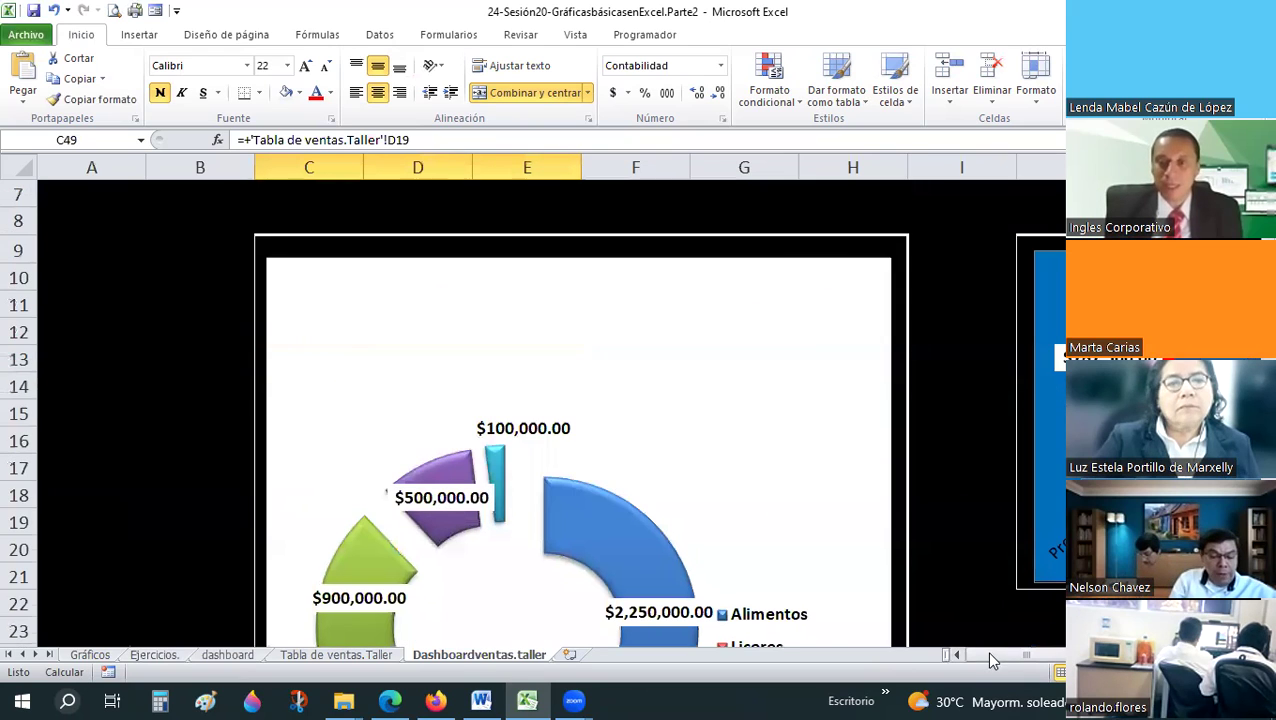
{"action": "left_click_drag", "start_coordinate": [1041, 658], "coordinate": [1057, 663]}
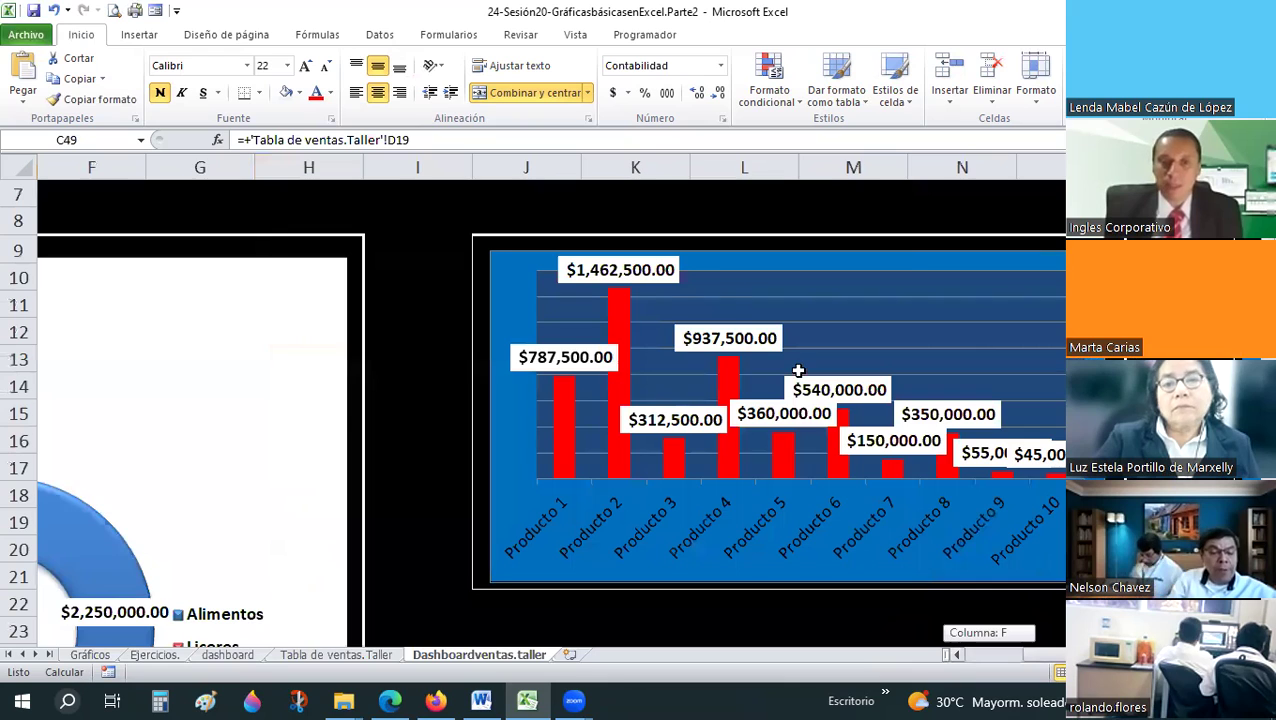
{"action": "scroll", "coordinate": [797, 370], "scroll_direction": "right", "scroll_amount": 3}
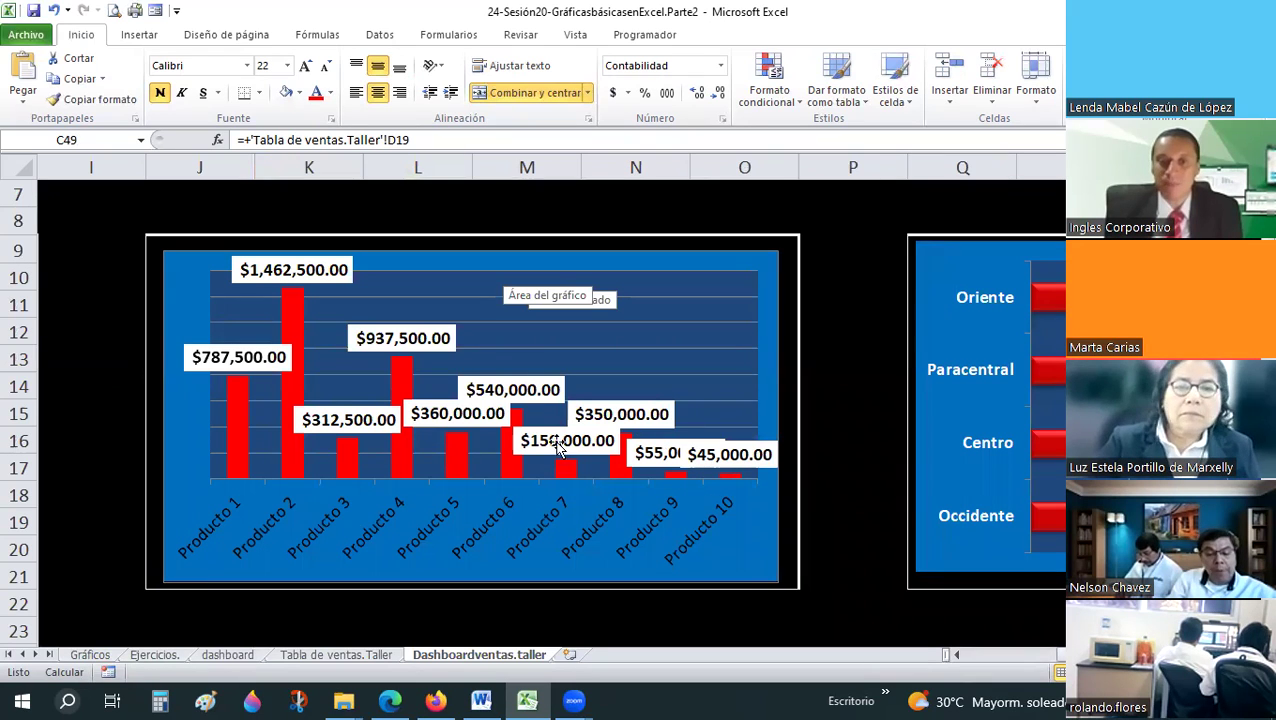
{"action": "left_click", "coordinate": [735, 457]}
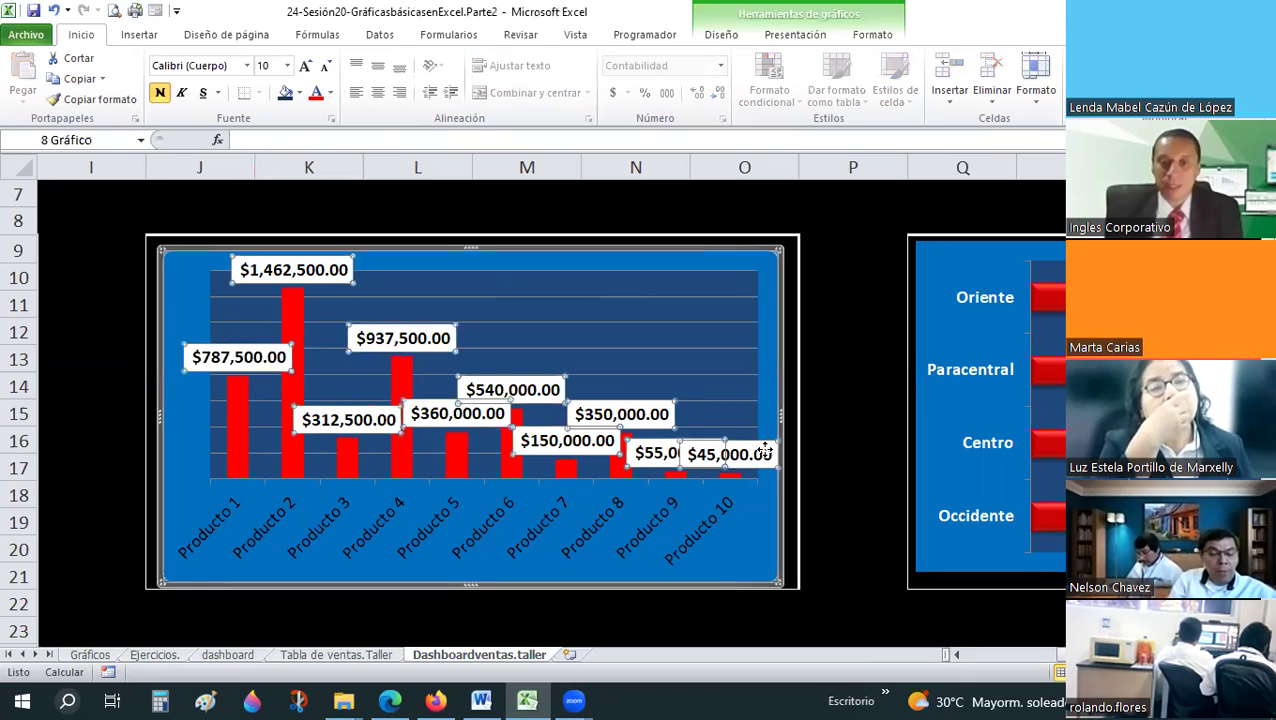
- Select the $45,000.00 label, close label formatting, and scroll to the 'Ventas por vendedor categoría - junio 22' chart
{"action": "left_click", "coordinate": [766, 452]}
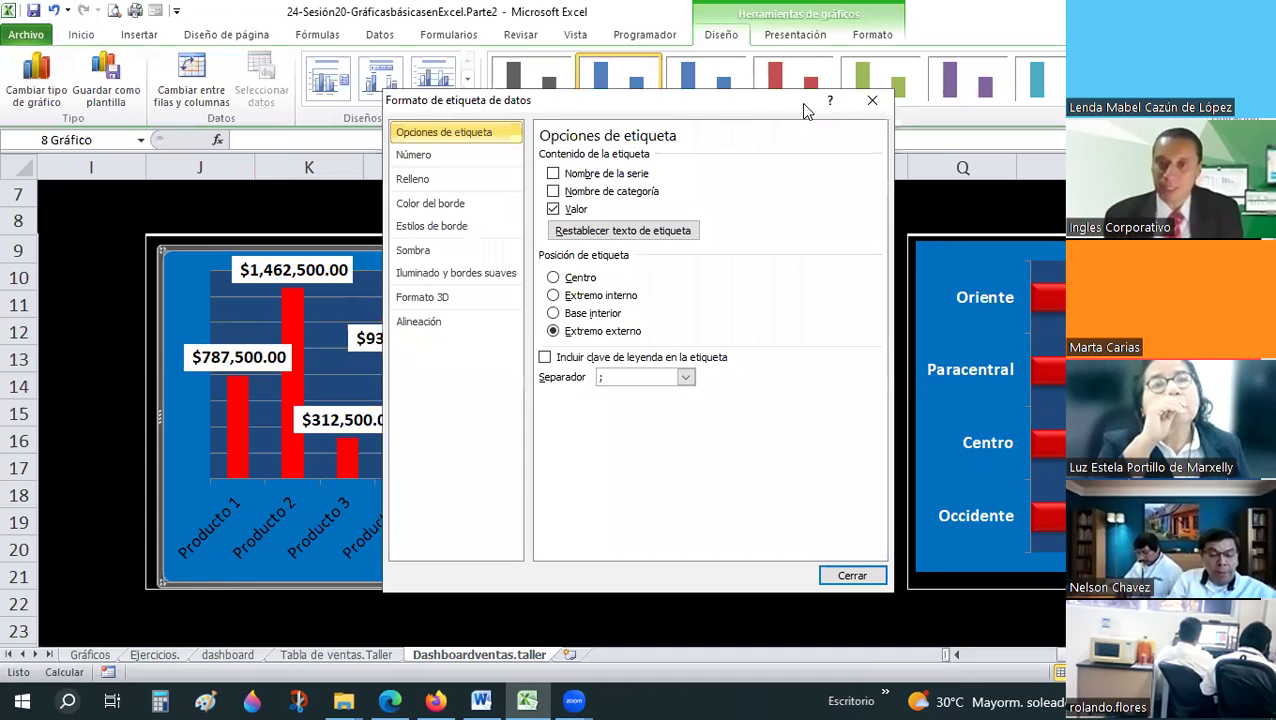
{"action": "left_click", "coordinate": [872, 100]}
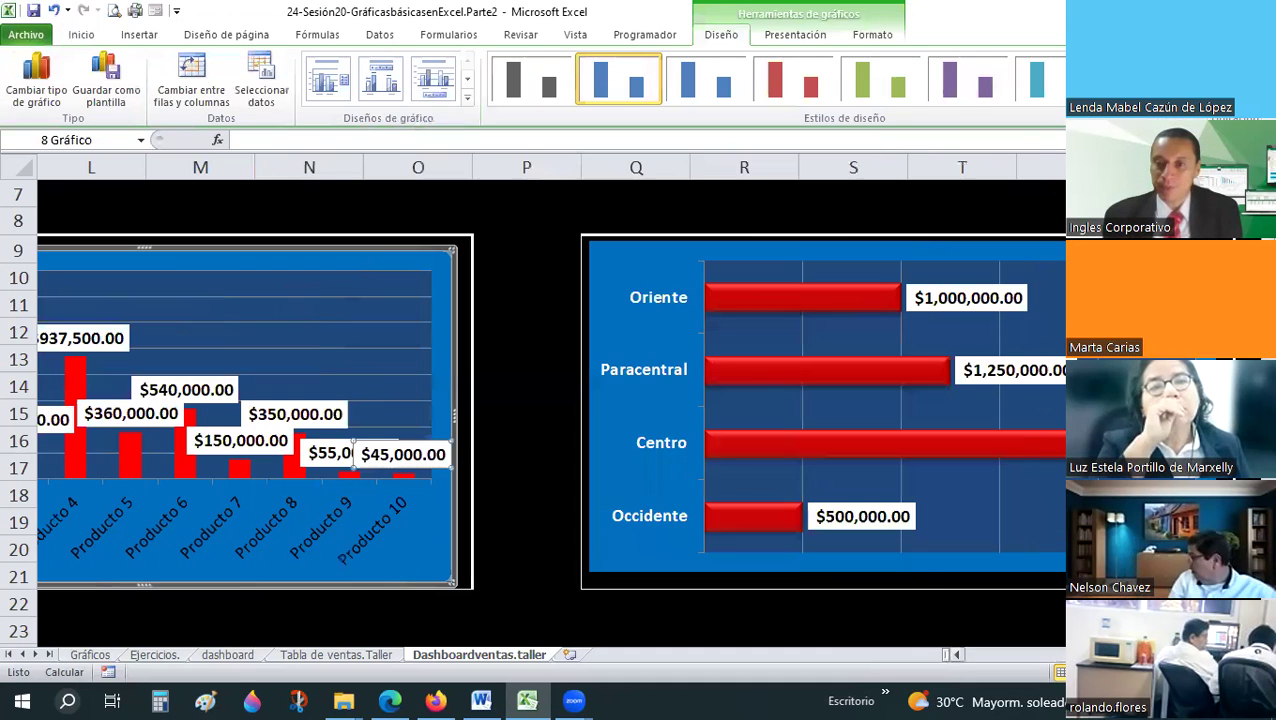
{"action": "scroll", "coordinate": [567, 280], "scroll_direction": "right", "scroll_amount": 2}
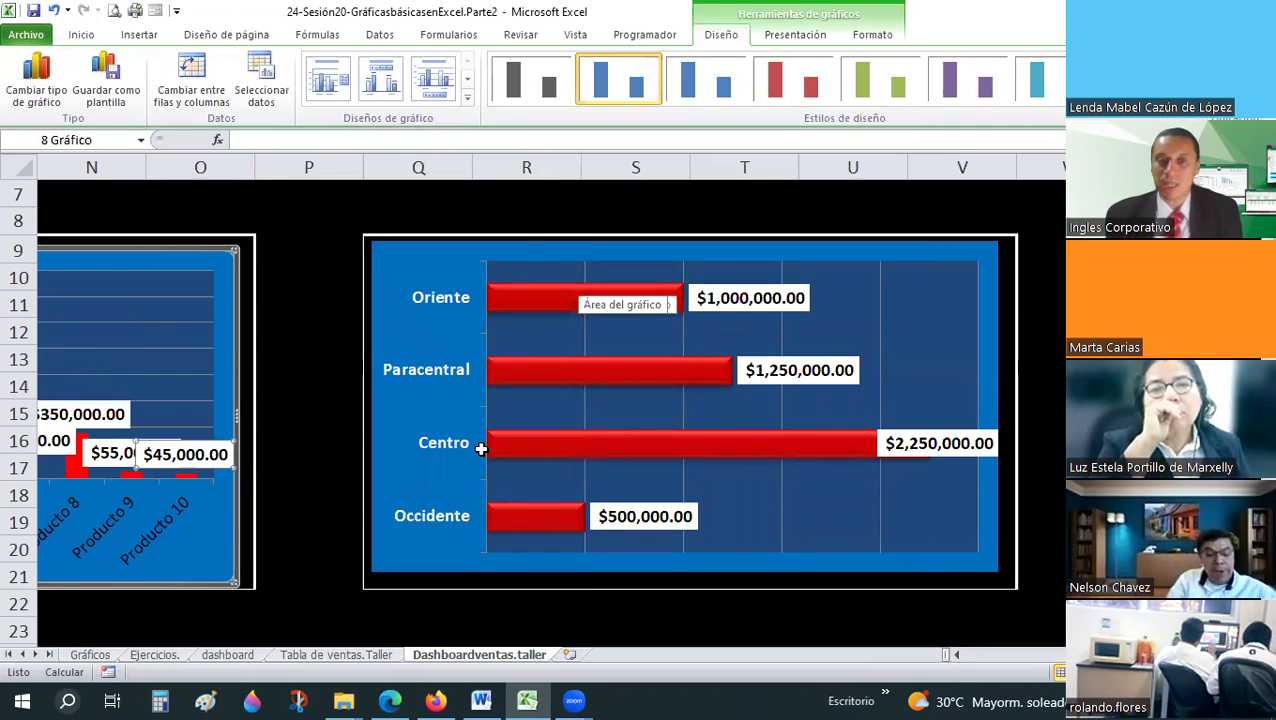
{"action": "scroll", "coordinate": [481, 451], "scroll_direction": "down", "scroll_amount": 4}
{"action": "scroll", "coordinate": [478, 451], "scroll_direction": "down", "scroll_amount": 2}
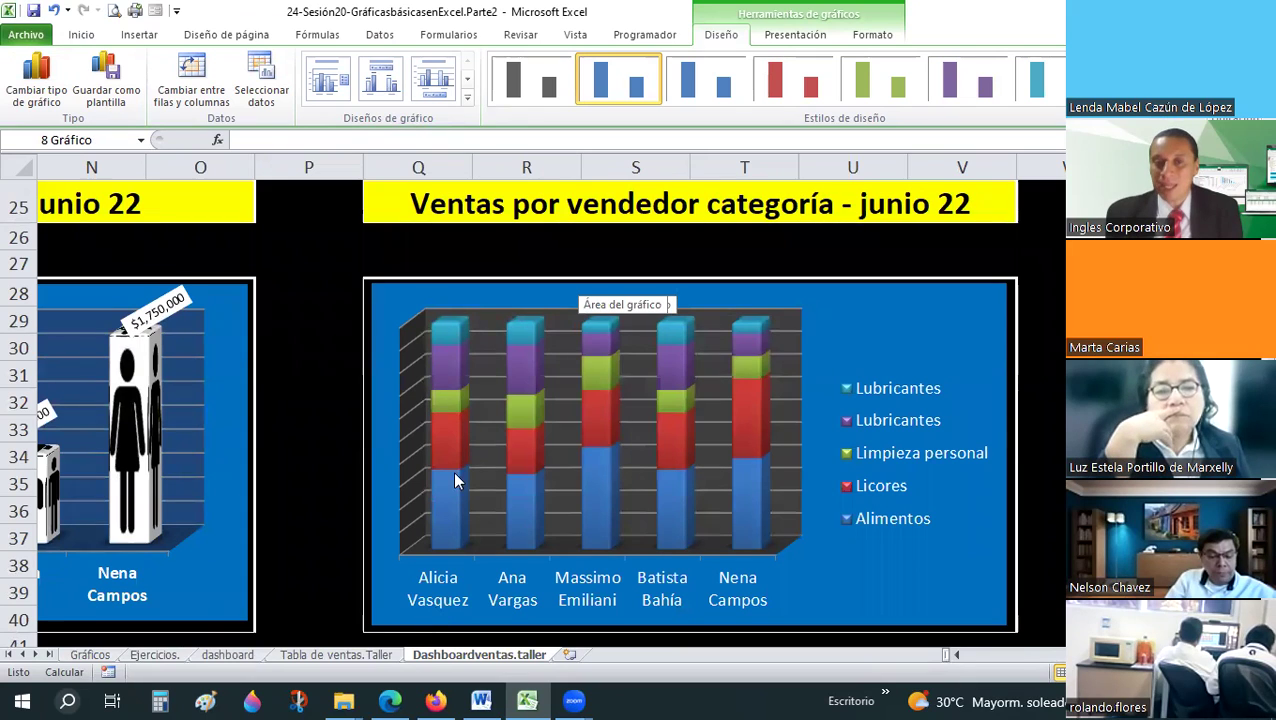
- Show value data labels on the vendor-by-category stacked chart, then open Tabla de ventas.Taller
{"action": "left_click", "coordinate": [971, 337]}
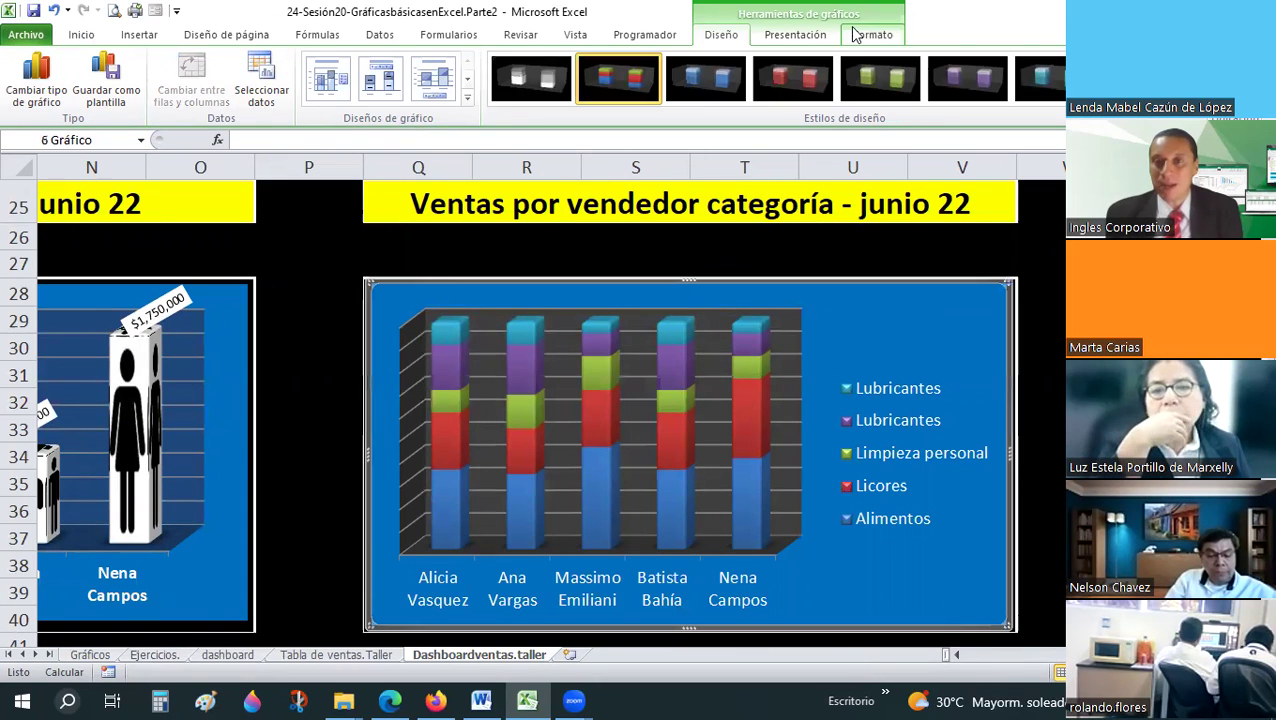
{"action": "left_click", "coordinate": [858, 34]}
{"action": "left_click", "coordinate": [795, 34]}
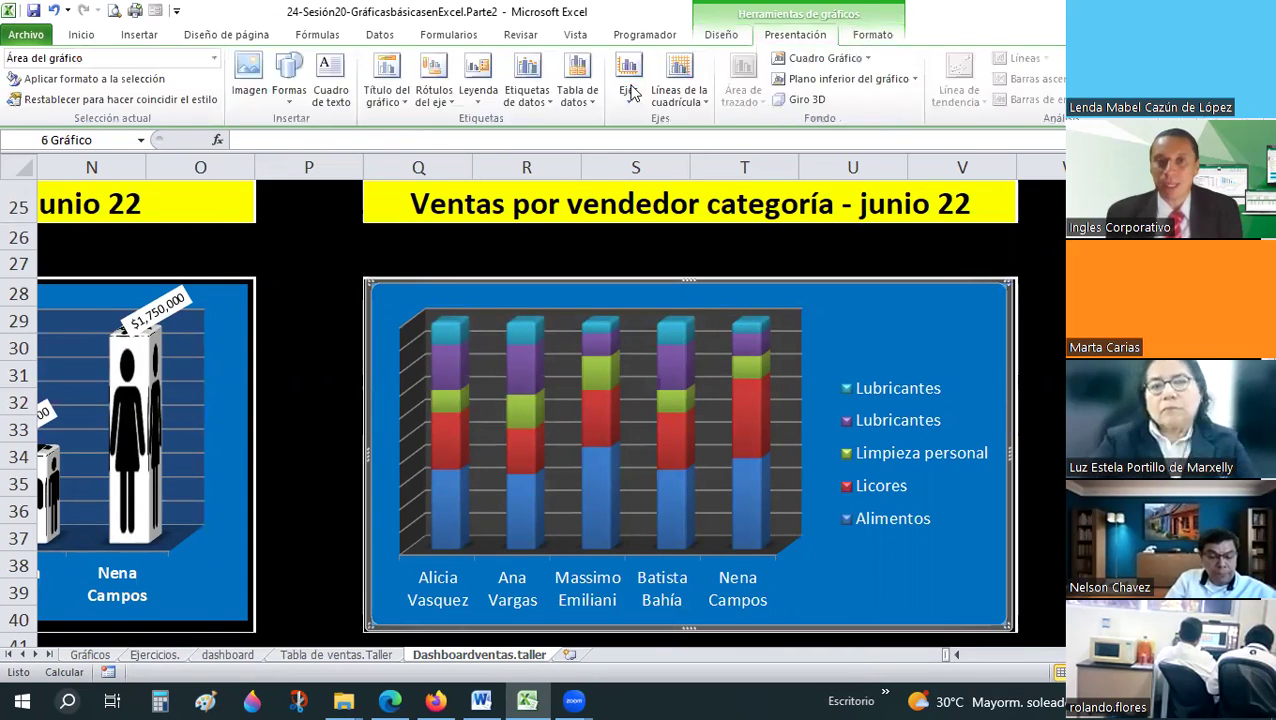
{"action": "left_click", "coordinate": [530, 110]}
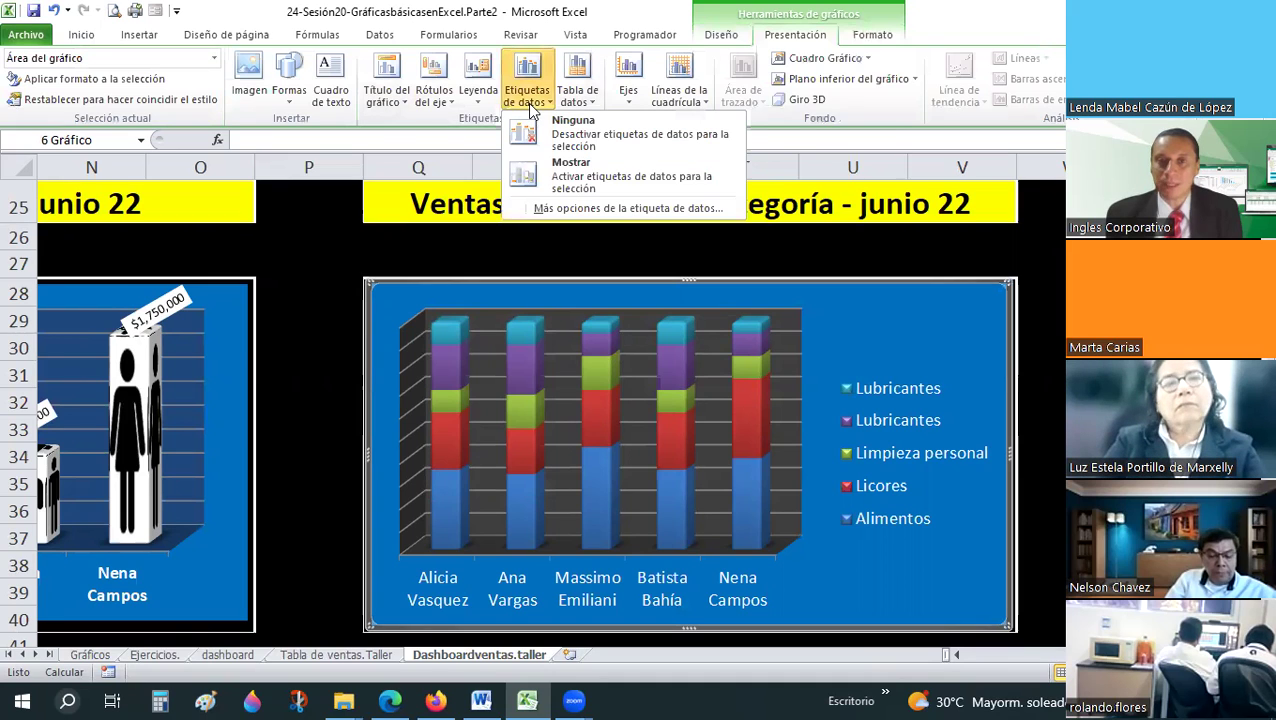
{"action": "left_click", "coordinate": [565, 165]}
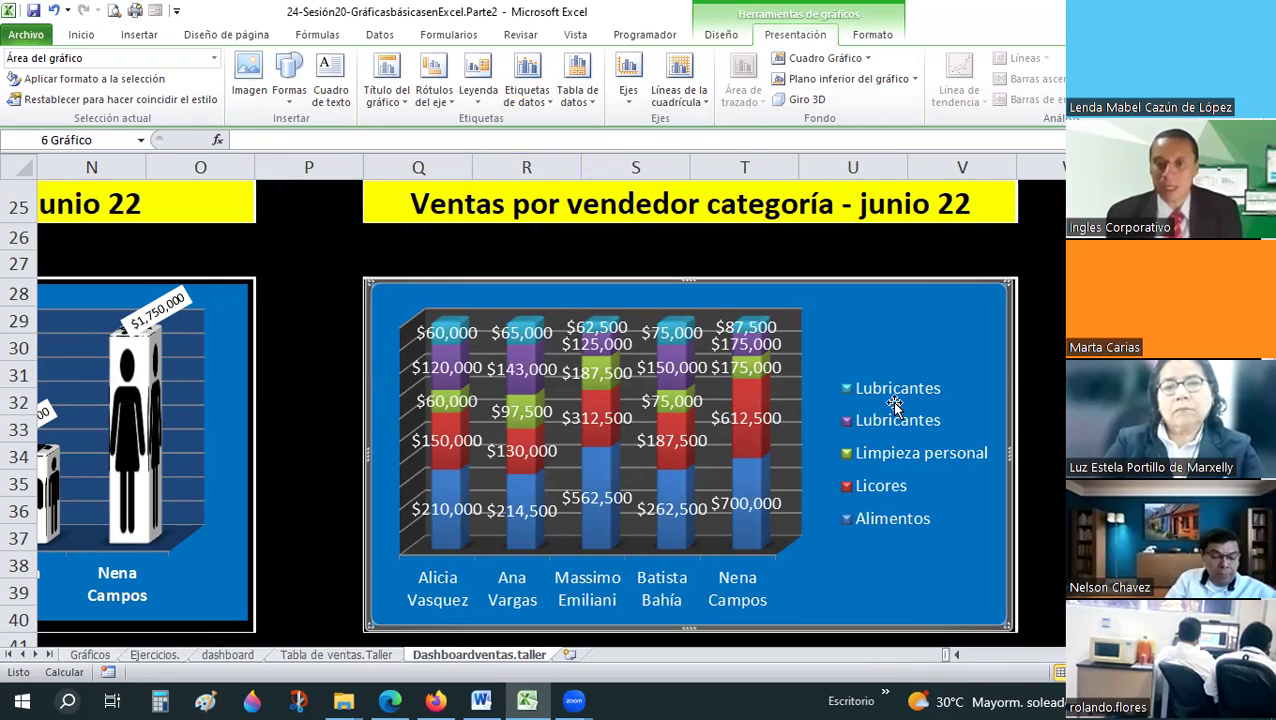
{"action": "left_click", "coordinate": [343, 655]}
{"action": "scroll", "coordinate": [293, 473], "scroll_direction": "up", "scroll_amount": 4}
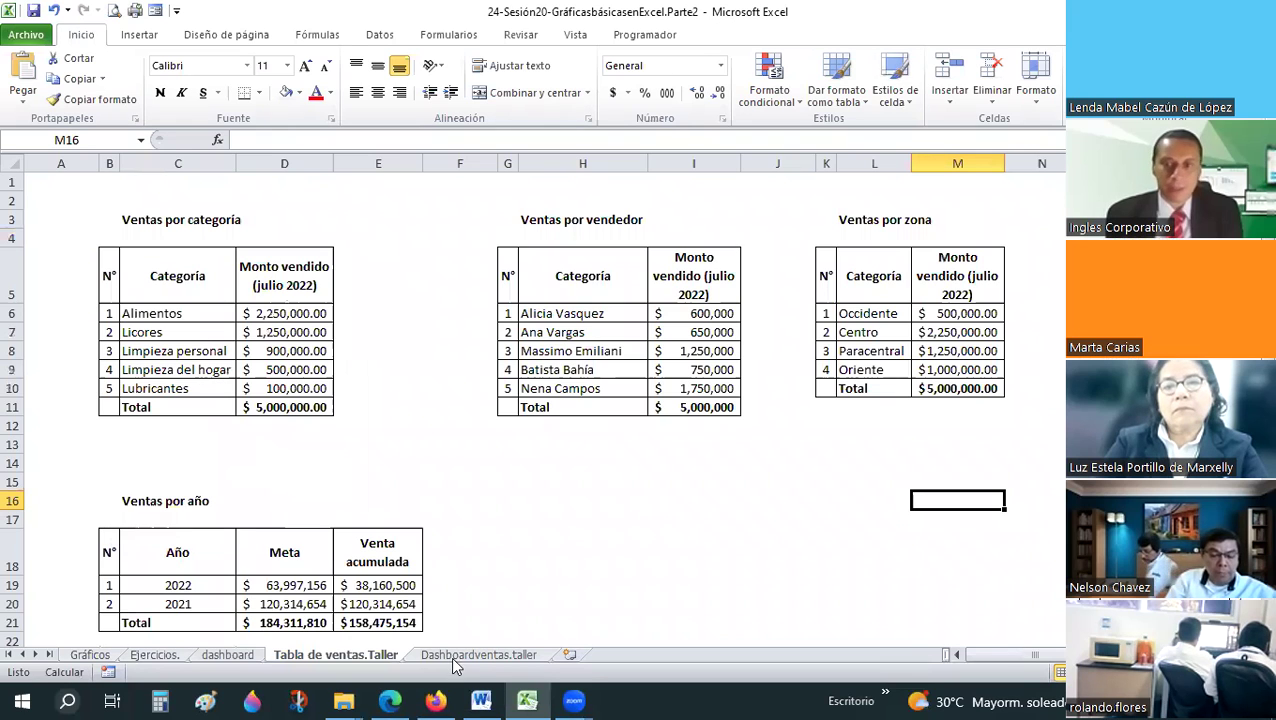
- On Dashboardventas.taller, remove the second Lubricantes series from the vendor-by-category chart's data
{"action": "key", "text": "ctrl+Page_Down"}
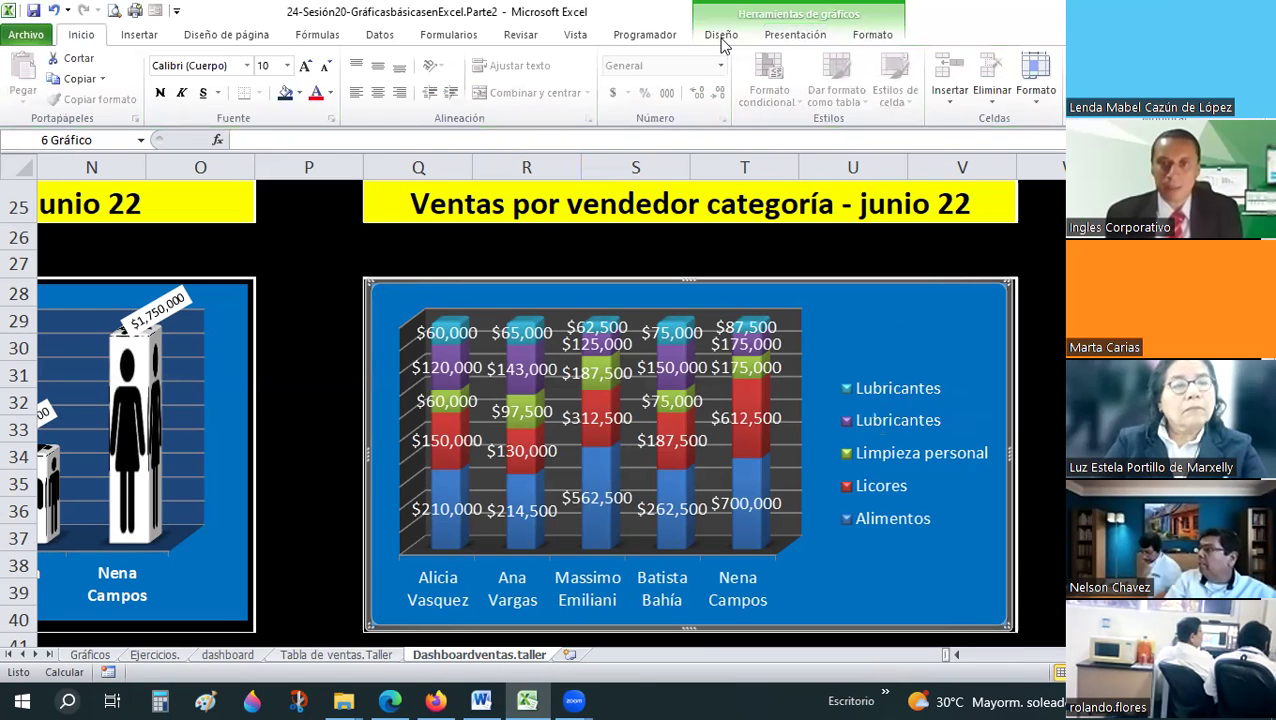
{"action": "left_click", "coordinate": [720, 34]}
{"action": "left_click", "coordinate": [255, 78]}
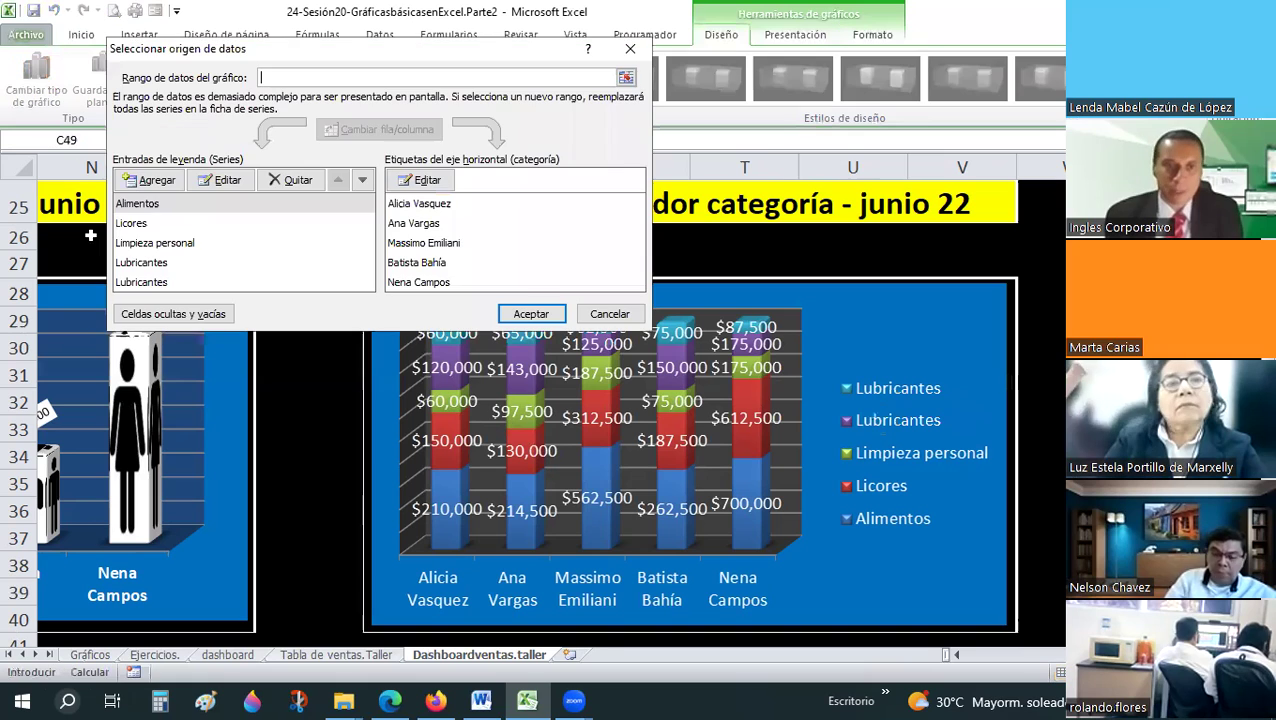
{"action": "left_click", "coordinate": [155, 282]}
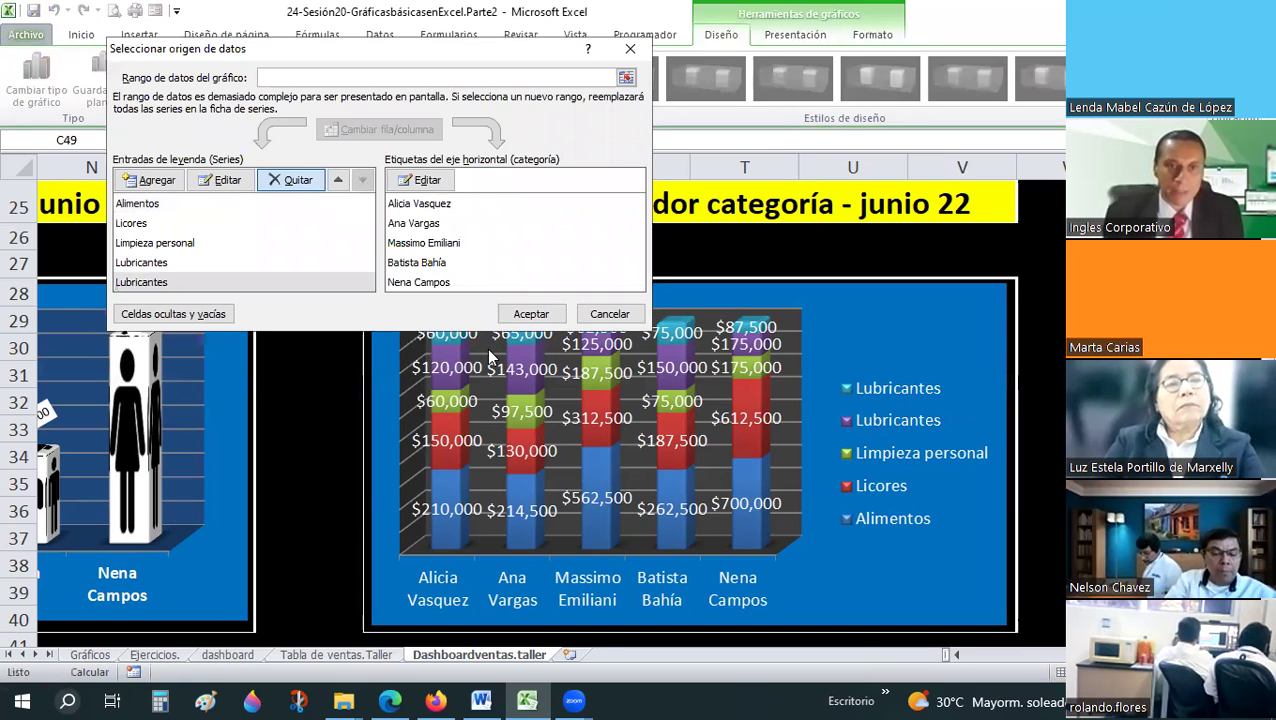
{"action": "left_click", "coordinate": [1051, 380]}
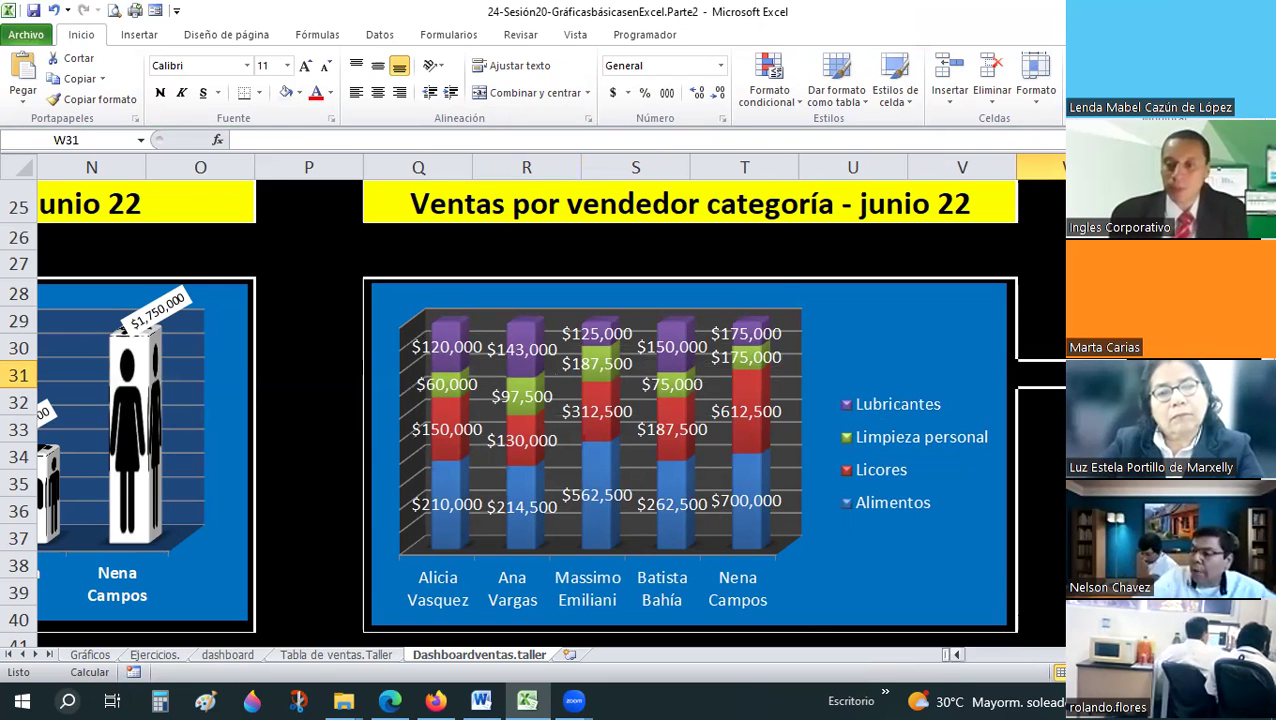
- Scroll through the Dashboardventas.taller sheet to review its tables and charts
{"action": "scroll", "coordinate": [550, 400], "scroll_direction": "left", "scroll_amount": 3}
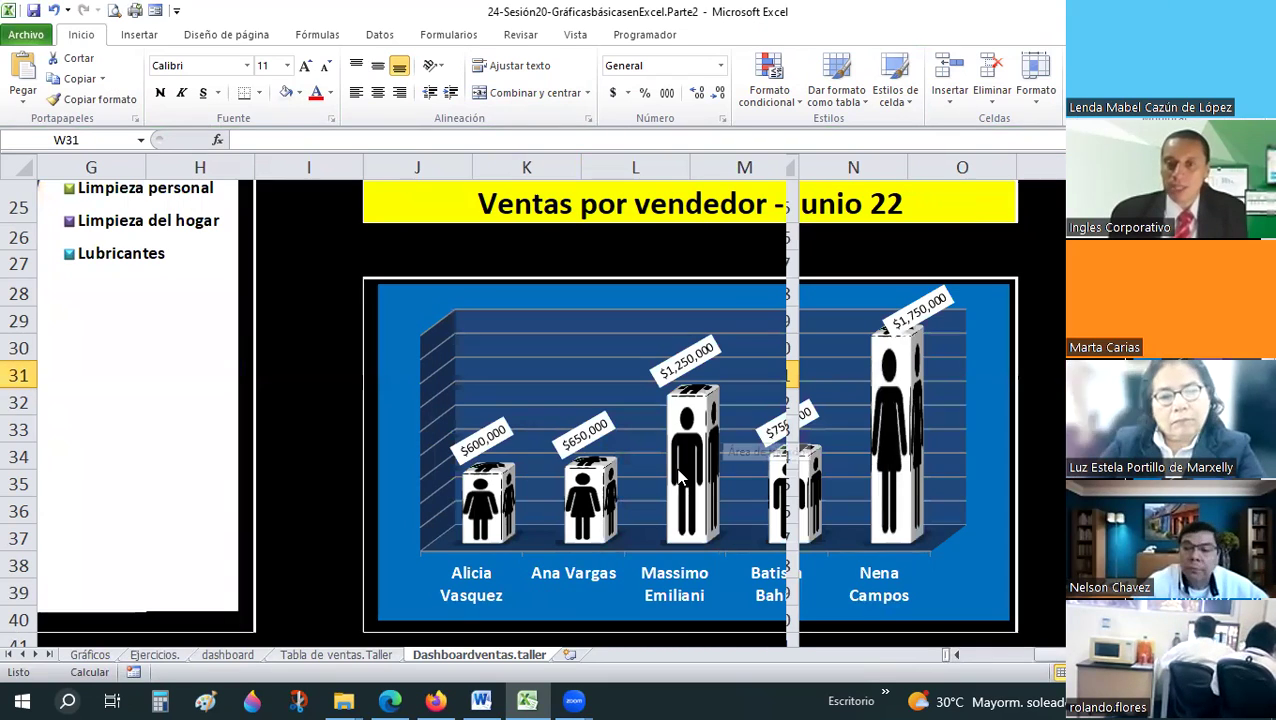
{"action": "scroll", "coordinate": [670, 475], "scroll_direction": "down", "scroll_amount": 3}
{"action": "scroll", "coordinate": [670, 475], "scroll_direction": "down", "scroll_amount": 2}
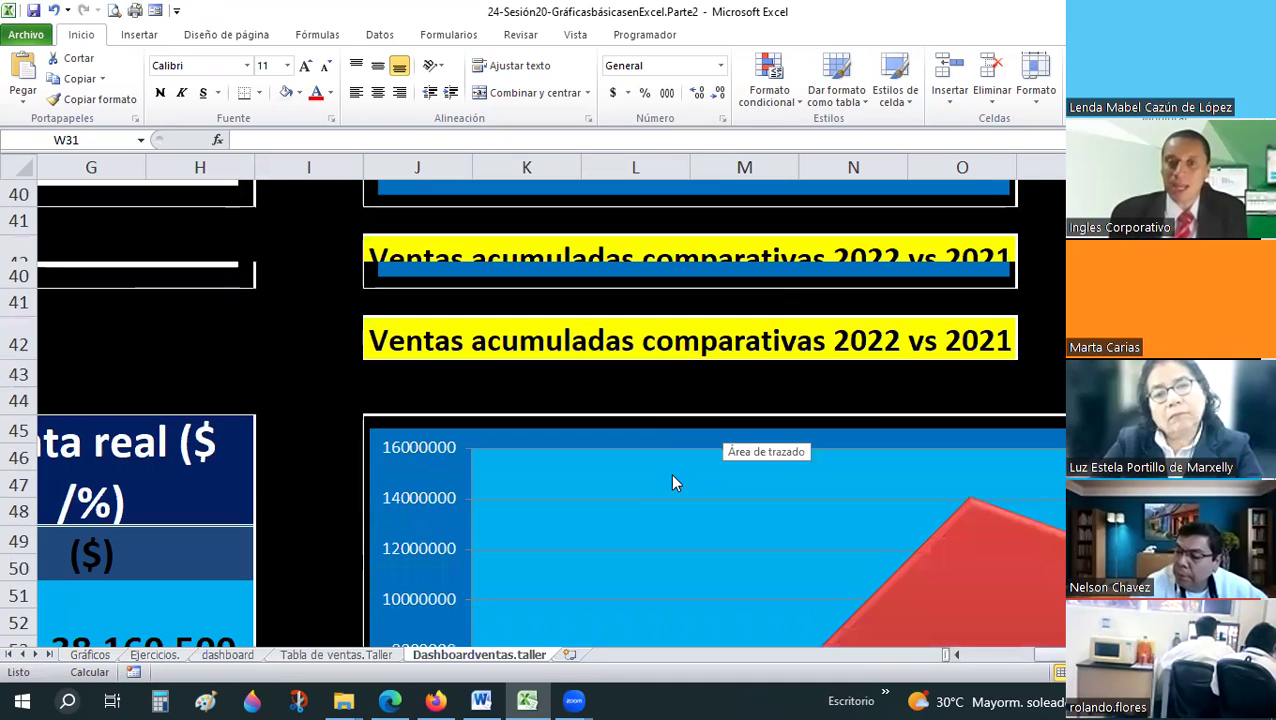
{"action": "scroll", "coordinate": [670, 473], "scroll_direction": "up", "scroll_amount": 5}
{"action": "scroll", "coordinate": [757, 327], "scroll_direction": "down", "scroll_amount": 1}
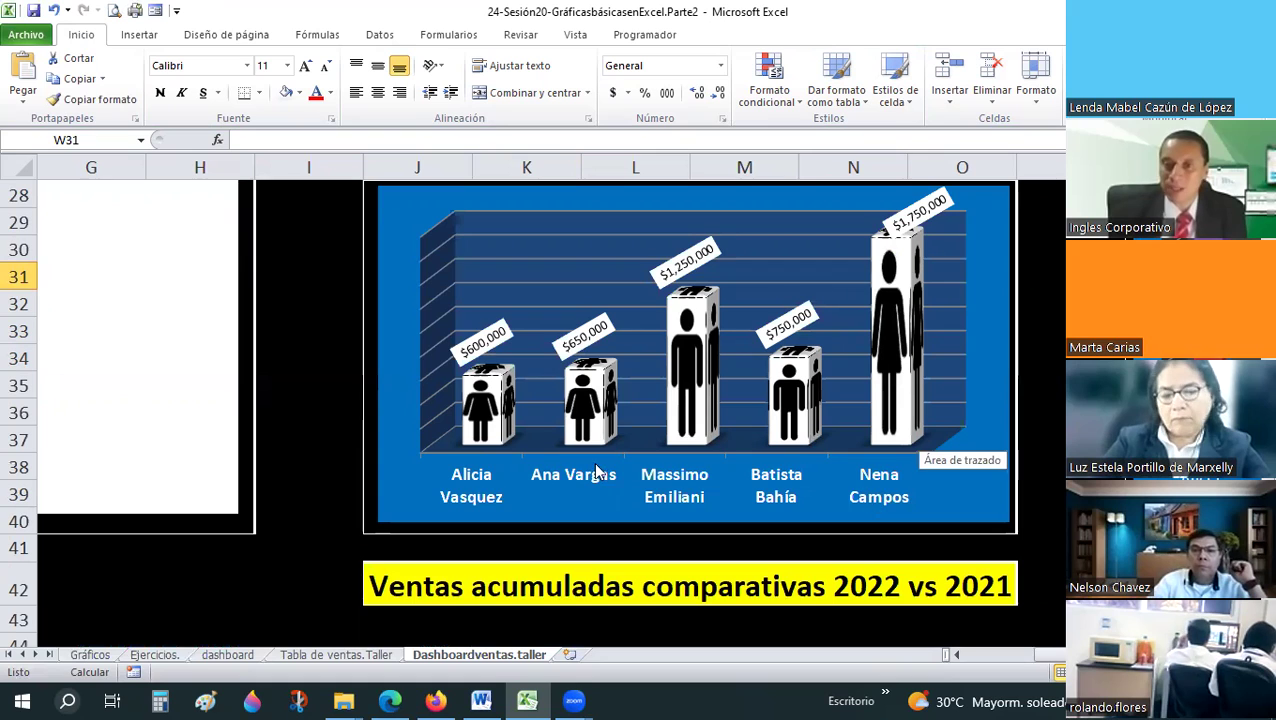
{"action": "scroll", "coordinate": [600, 467], "scroll_direction": "up", "scroll_amount": 1}
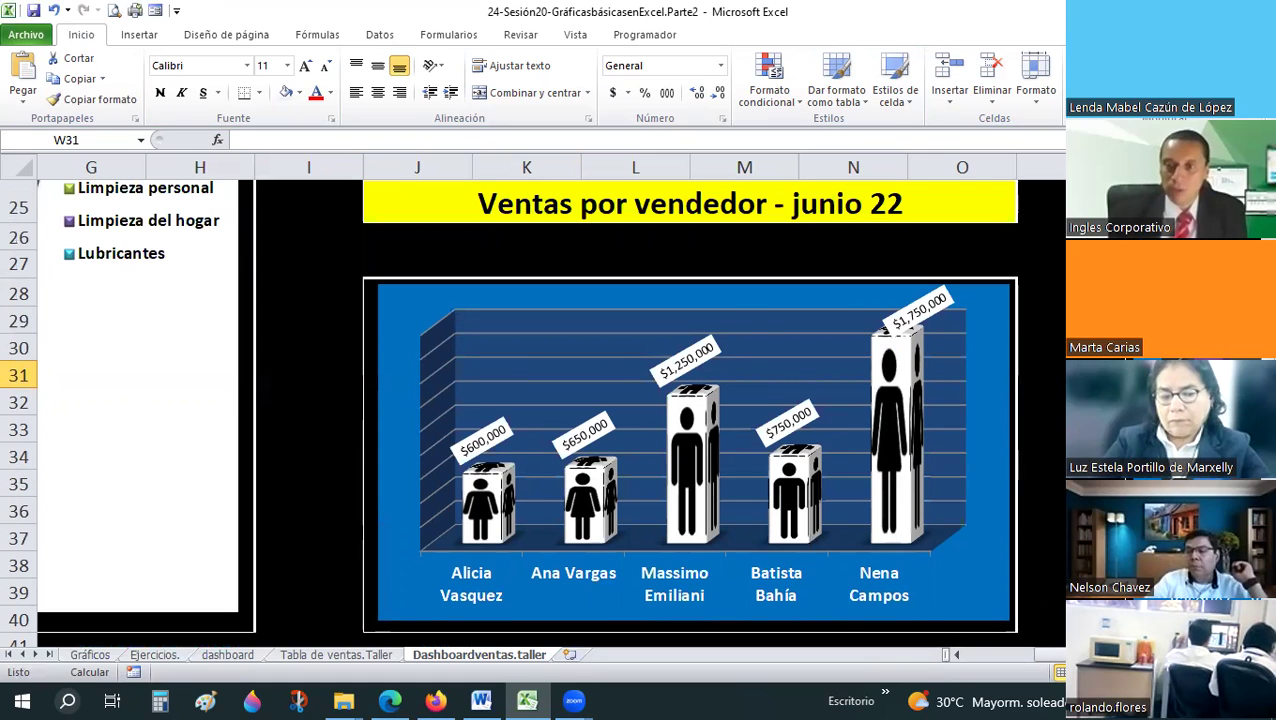
{"action": "scroll", "coordinate": [600, 400], "scroll_direction": "down", "scroll_amount": 1}
{"action": "scroll", "coordinate": [600, 400], "scroll_direction": "down", "scroll_amount": 1}
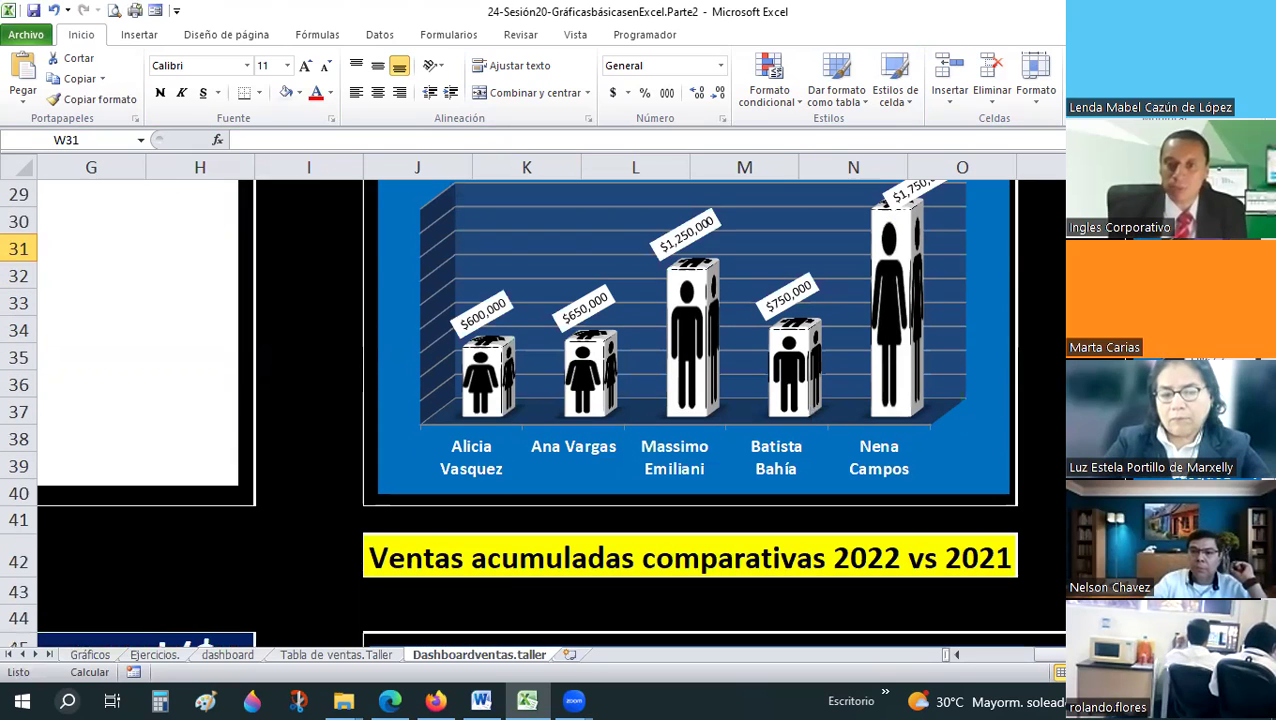
{"action": "scroll", "coordinate": [600, 400], "scroll_direction": "up", "scroll_amount": 1}
{"action": "scroll", "coordinate": [600, 400], "scroll_direction": "down", "scroll_amount": 2}
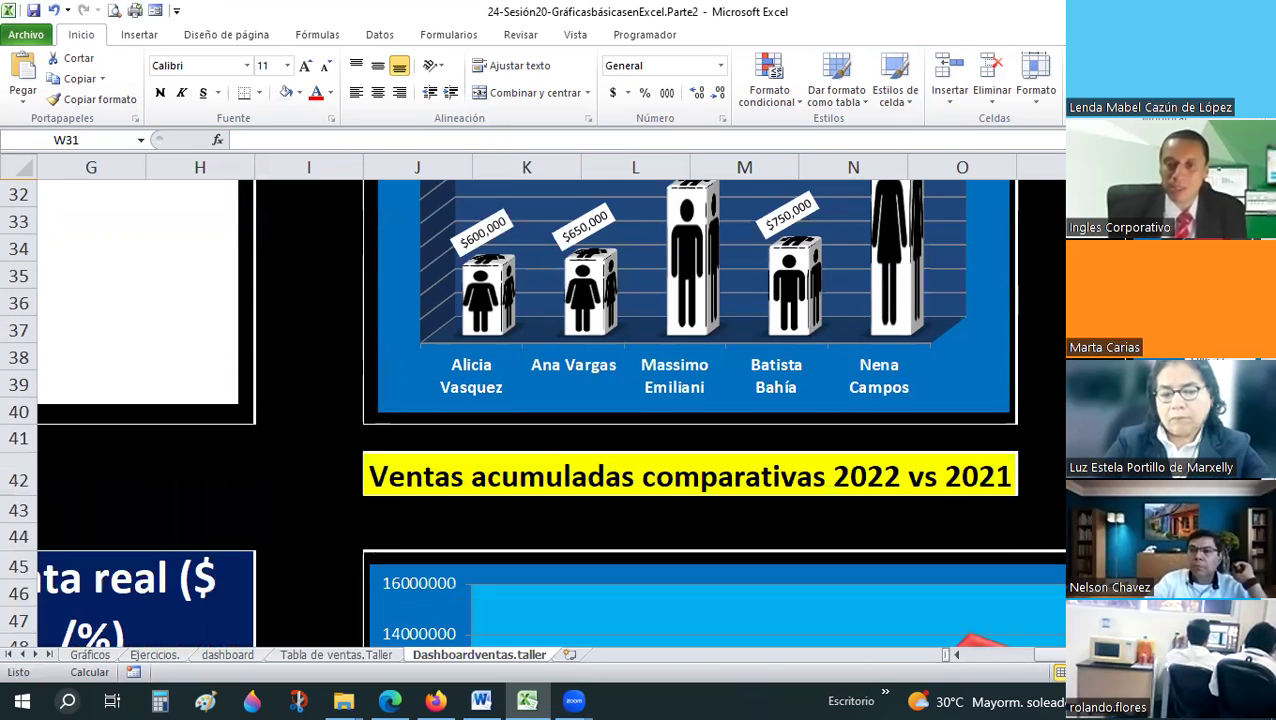
{"action": "scroll", "coordinate": [600, 400], "scroll_direction": "down", "scroll_amount": 1}
{"action": "scroll", "coordinate": [600, 400], "scroll_direction": "down", "scroll_amount": 4}
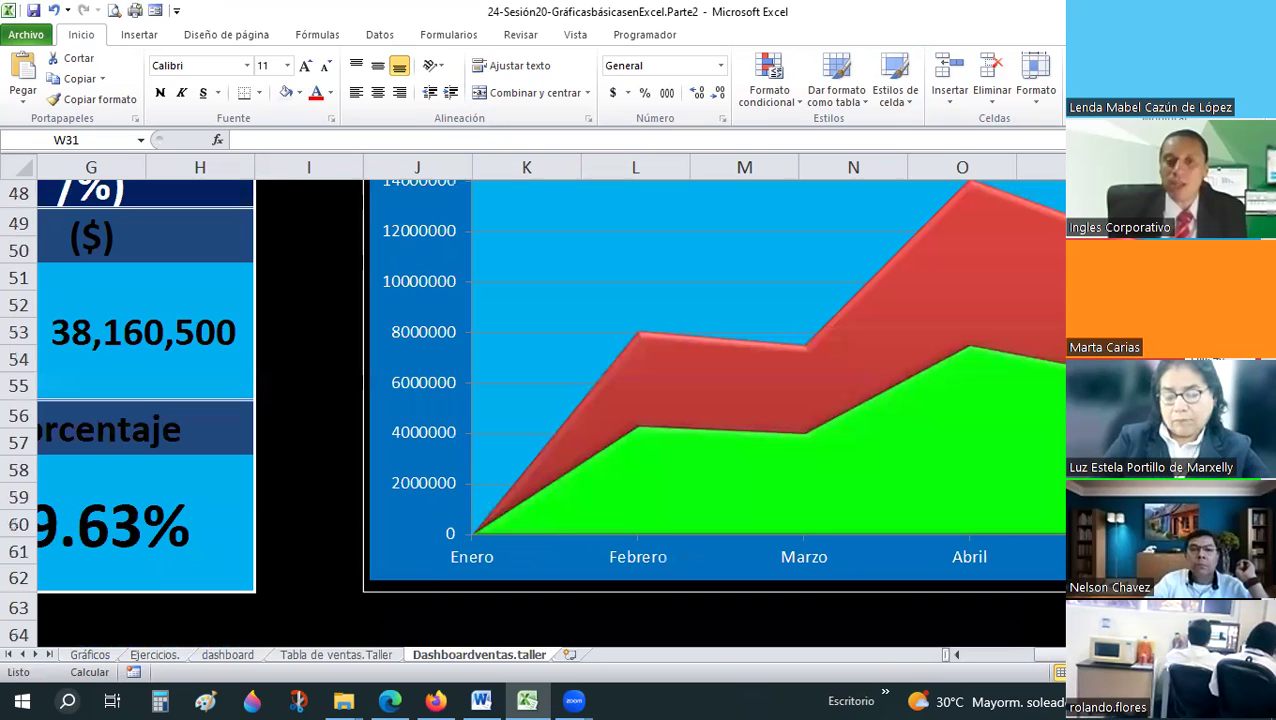
{"action": "scroll", "coordinate": [952, 391], "scroll_direction": "down", "scroll_amount": 1}
{"action": "scroll", "coordinate": [958, 423], "scroll_direction": "down", "scroll_amount": 1}
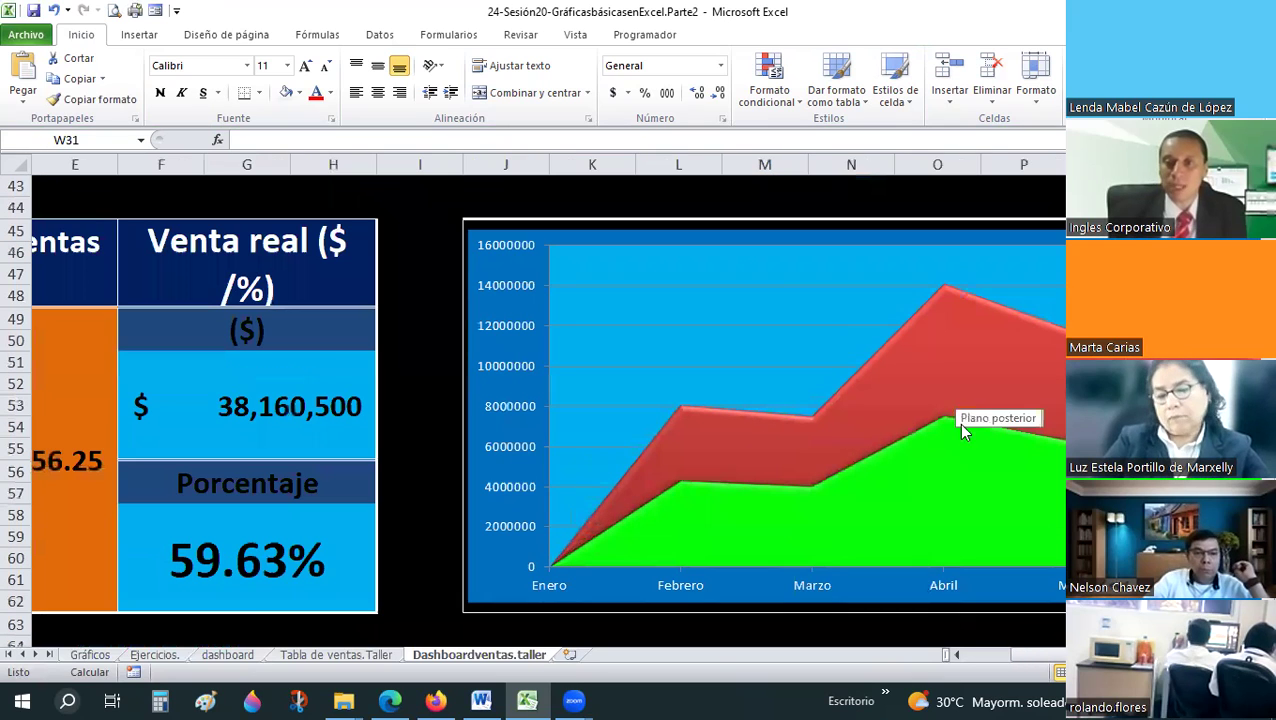
{"action": "left_click_drag", "start_coordinate": [995, 654], "coordinate": [1005, 654]}
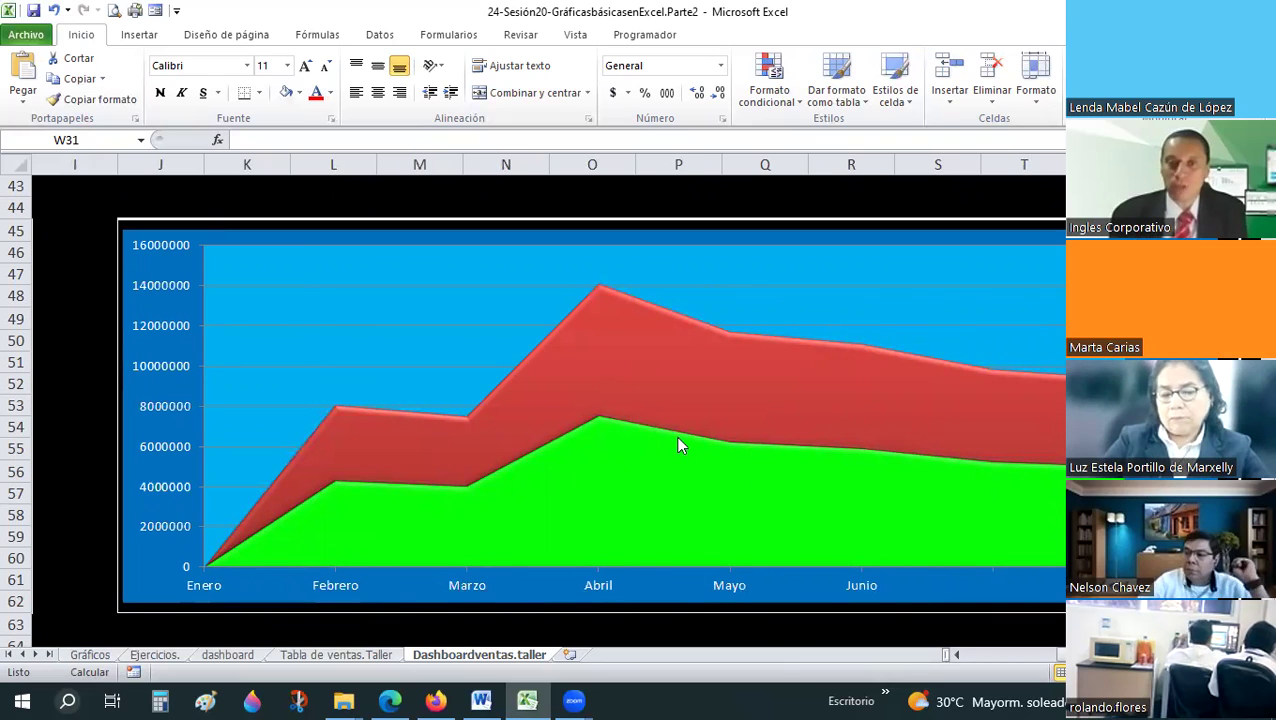
{"action": "scroll", "coordinate": [676, 436], "scroll_direction": "up", "scroll_amount": 2}
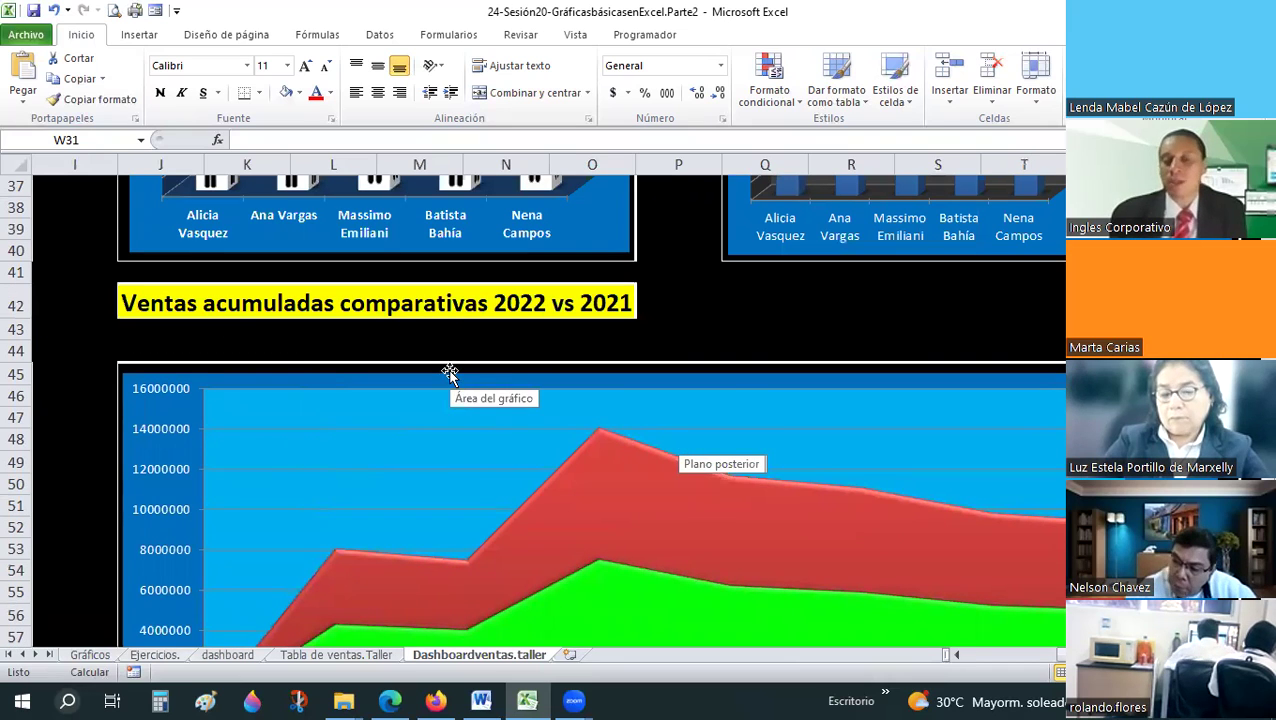
- Select the 'Ventas acumuladas comparativas 2022 vs 2021' chart title
{"action": "left_click", "coordinate": [452, 293]}
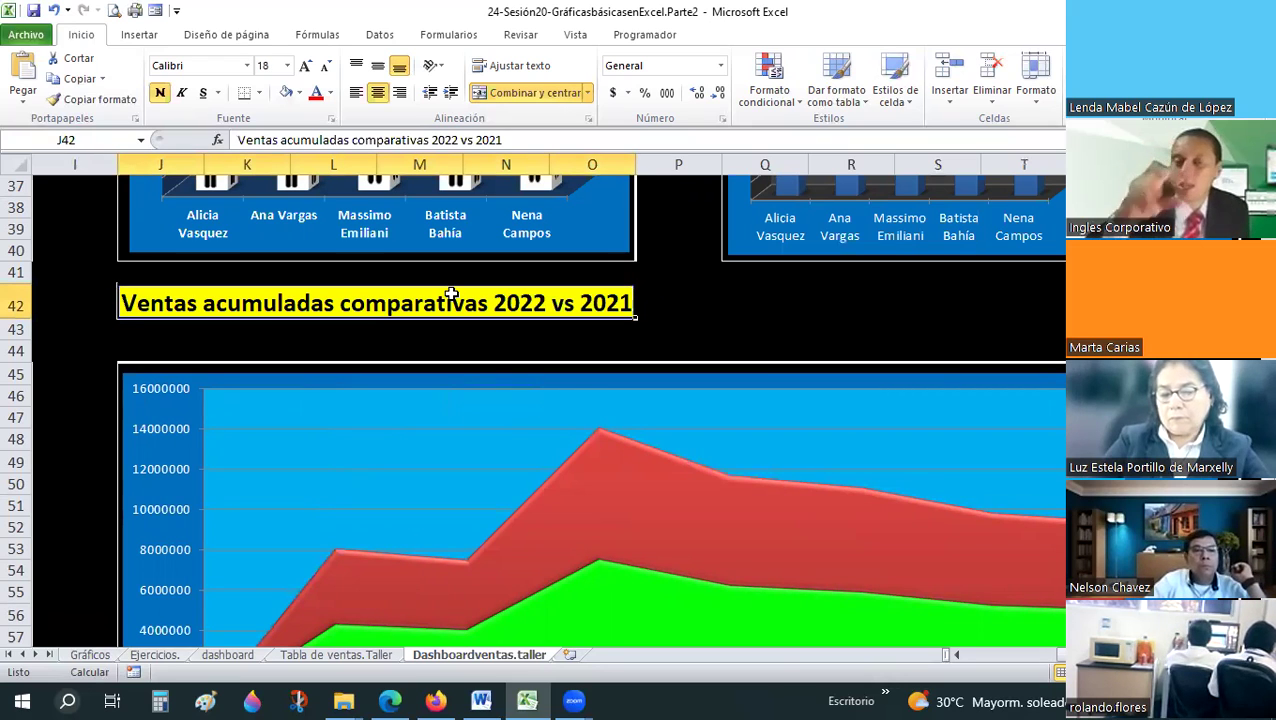
{"action": "scroll", "coordinate": [680, 475], "scroll_direction": "up", "scroll_amount": 2}
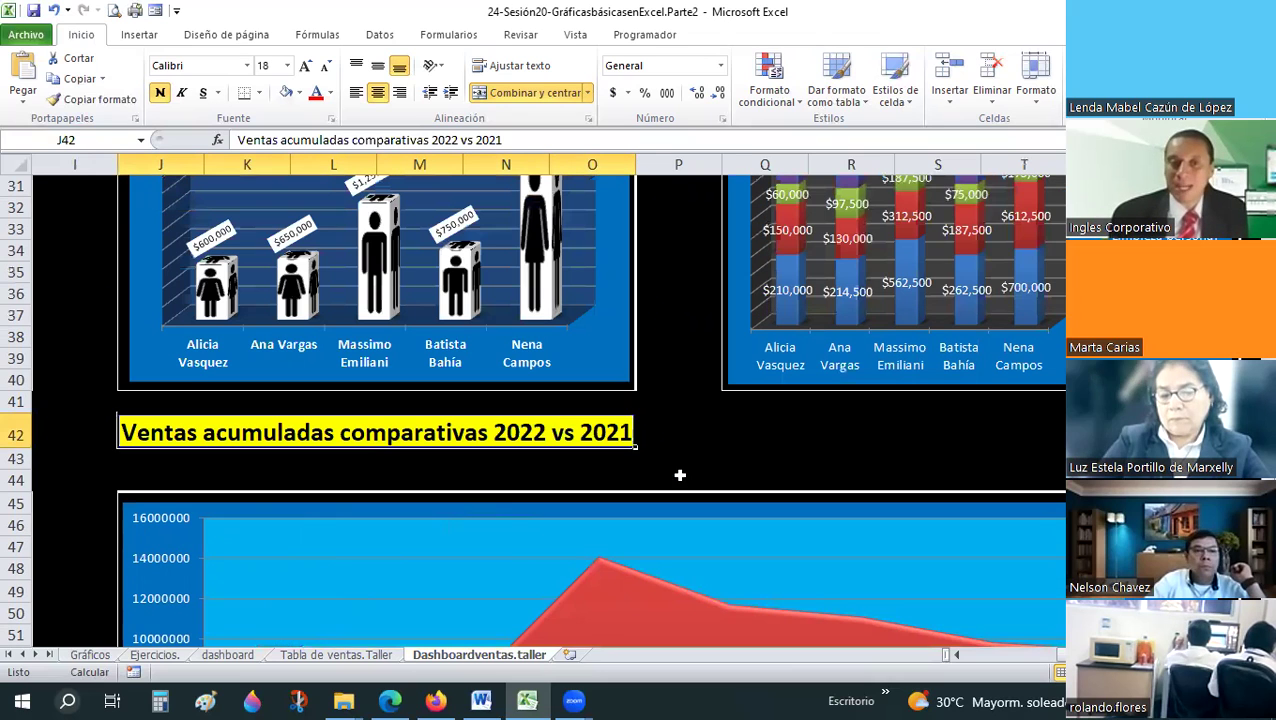
{"action": "scroll", "coordinate": [624, 412], "scroll_direction": "up", "scroll_amount": 2}
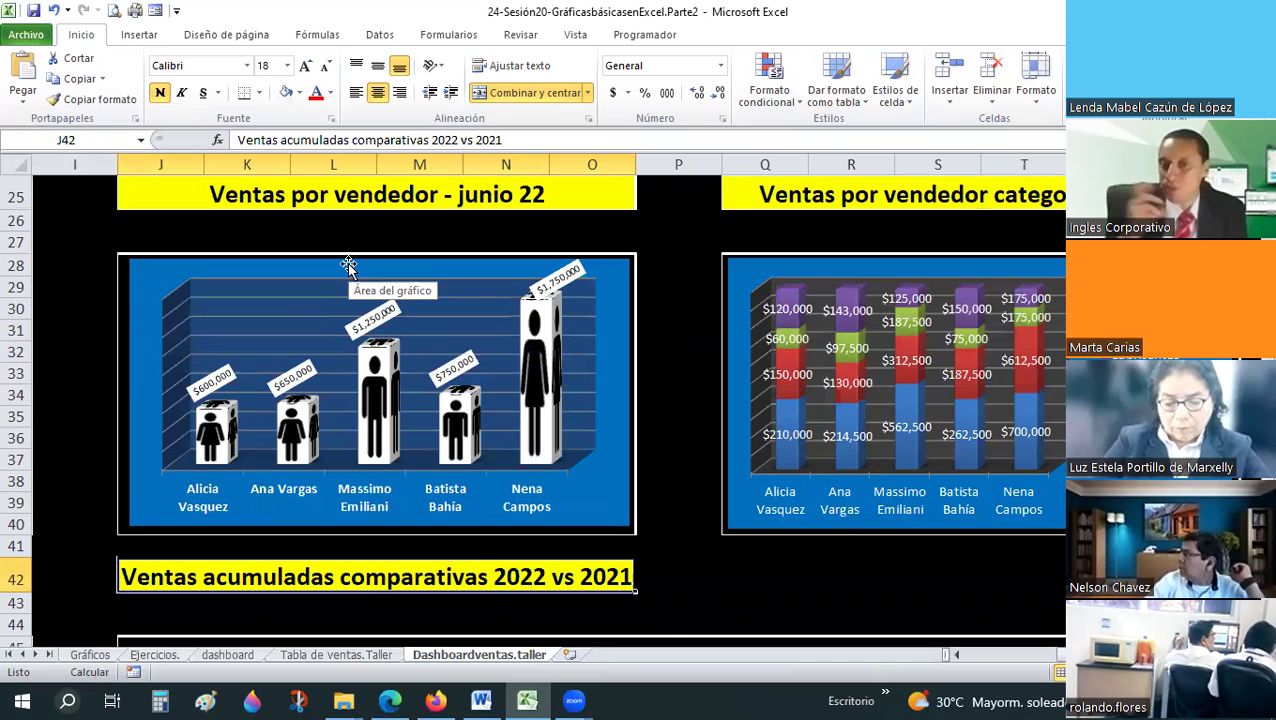
{"action": "scroll", "coordinate": [900, 572], "scroll_direction": "down", "scroll_amount": 6}
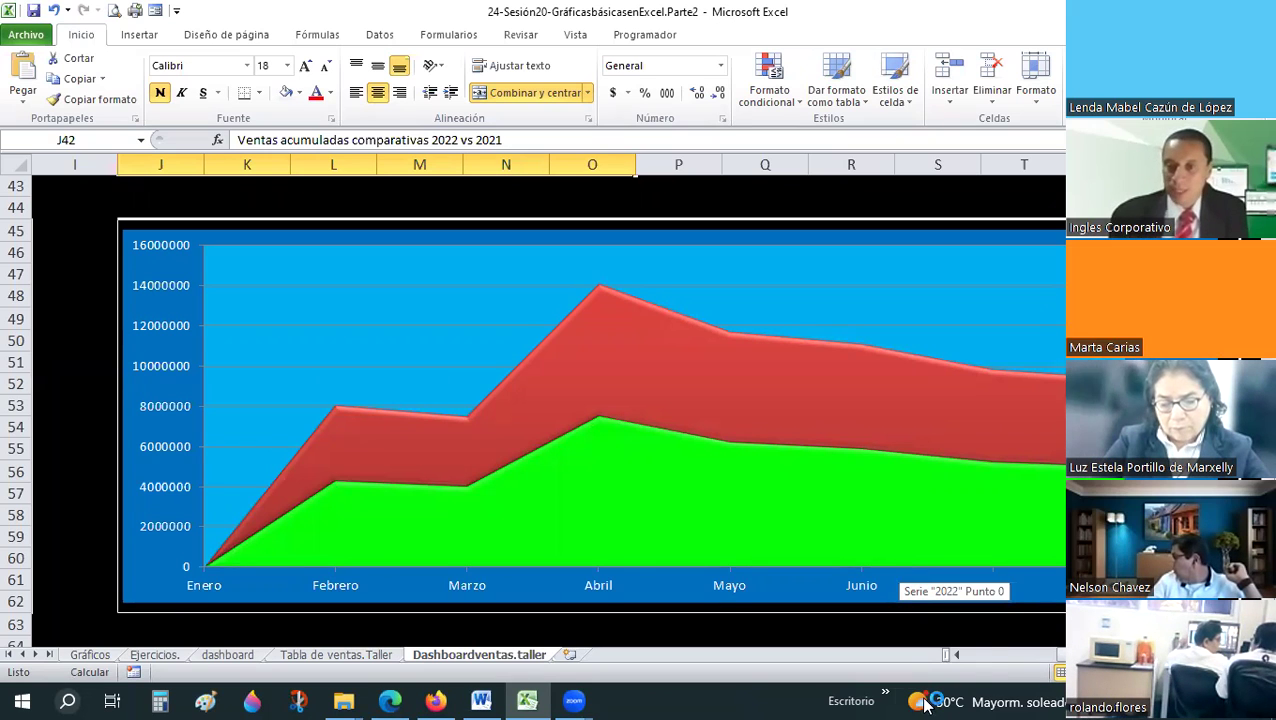
- Select the Meta de ventas total, then move to the Venta real amount cell
{"action": "left_click", "coordinate": [993, 664]}
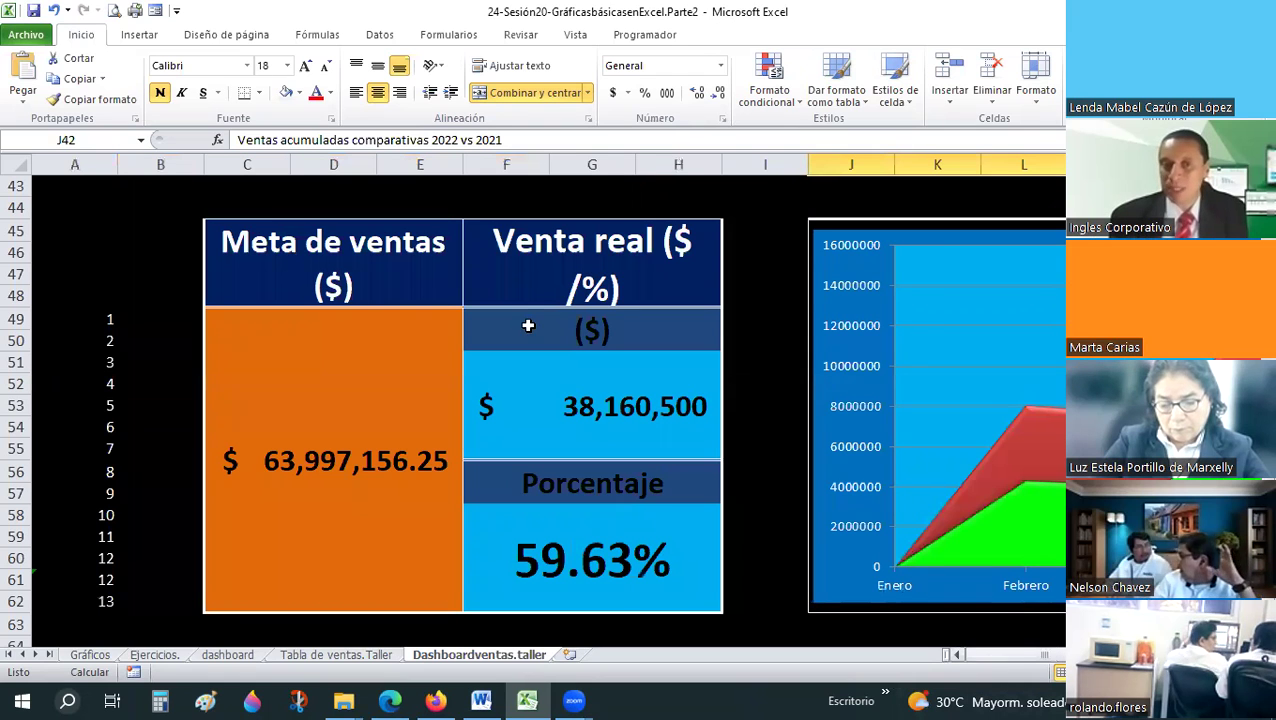
{"action": "left_click", "coordinate": [318, 438]}
{"action": "key", "text": "Right"}
{"action": "key", "text": "Down"}
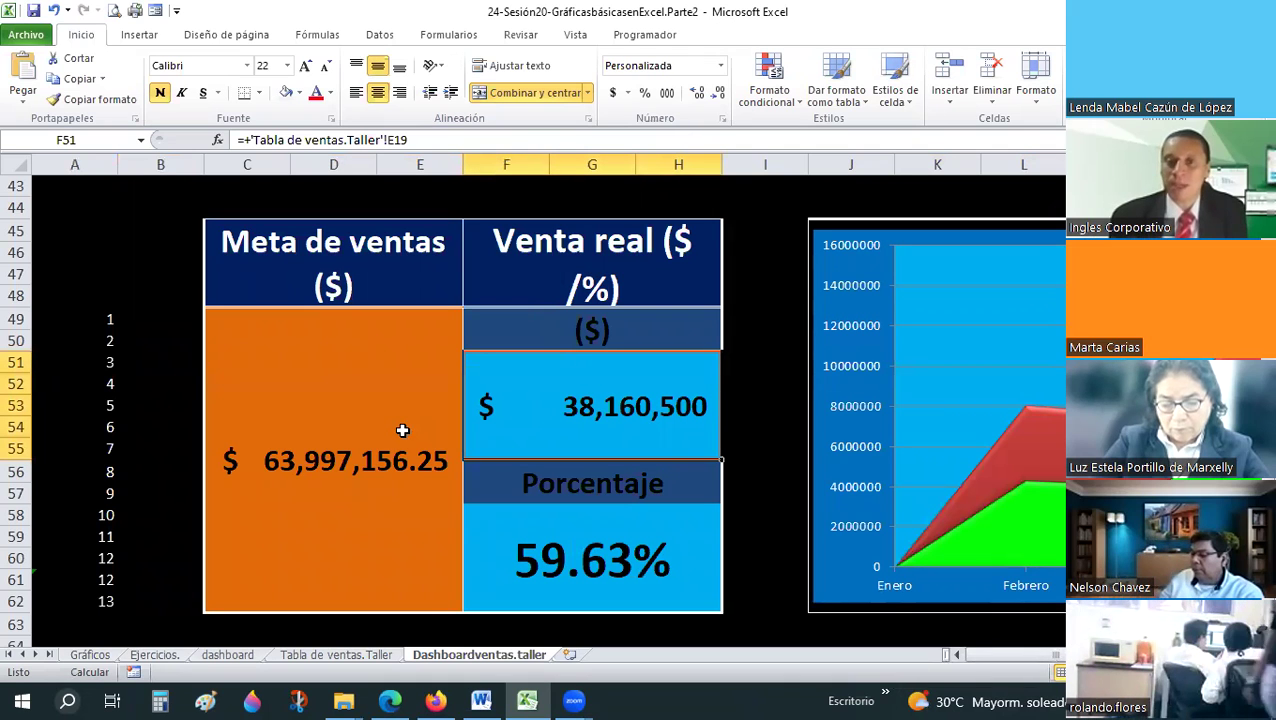
{"action": "scroll", "coordinate": [402, 430], "scroll_direction": "down", "scroll_amount": 2, "text": "ctrl"}
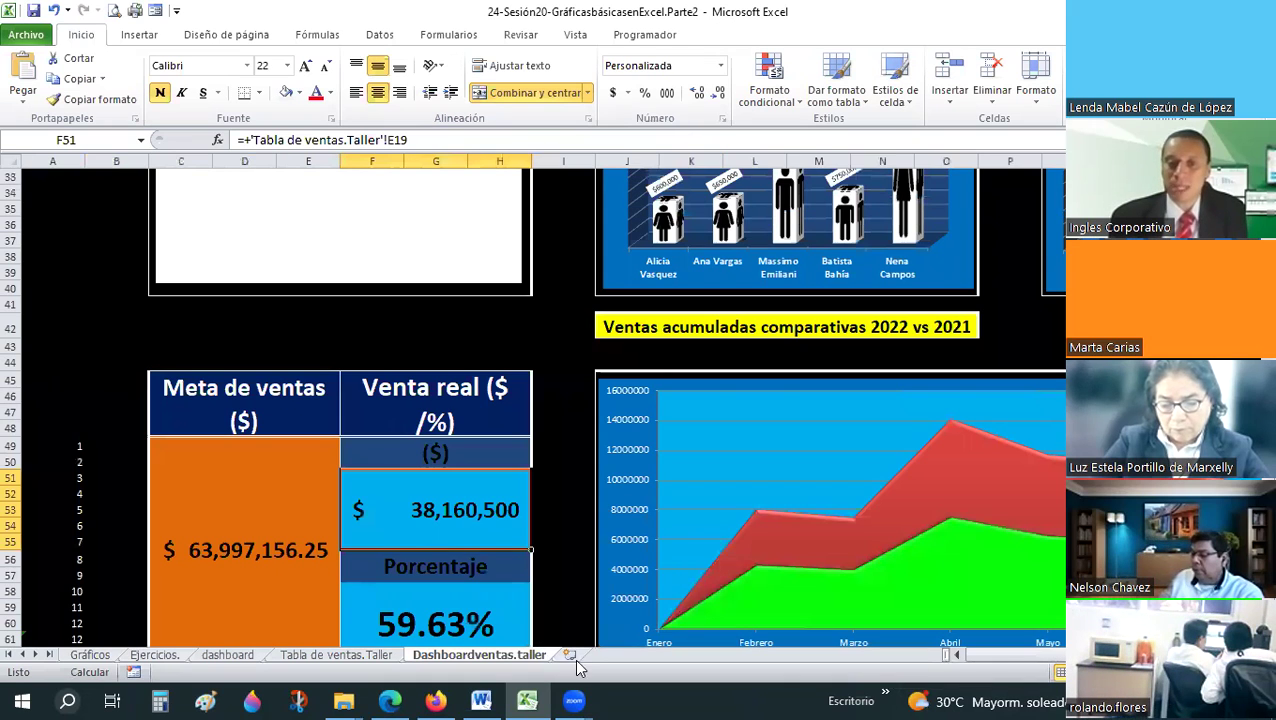
- Insert a new worksheet and fill all its cells with black
{"action": "key", "text": "shift+F11"}
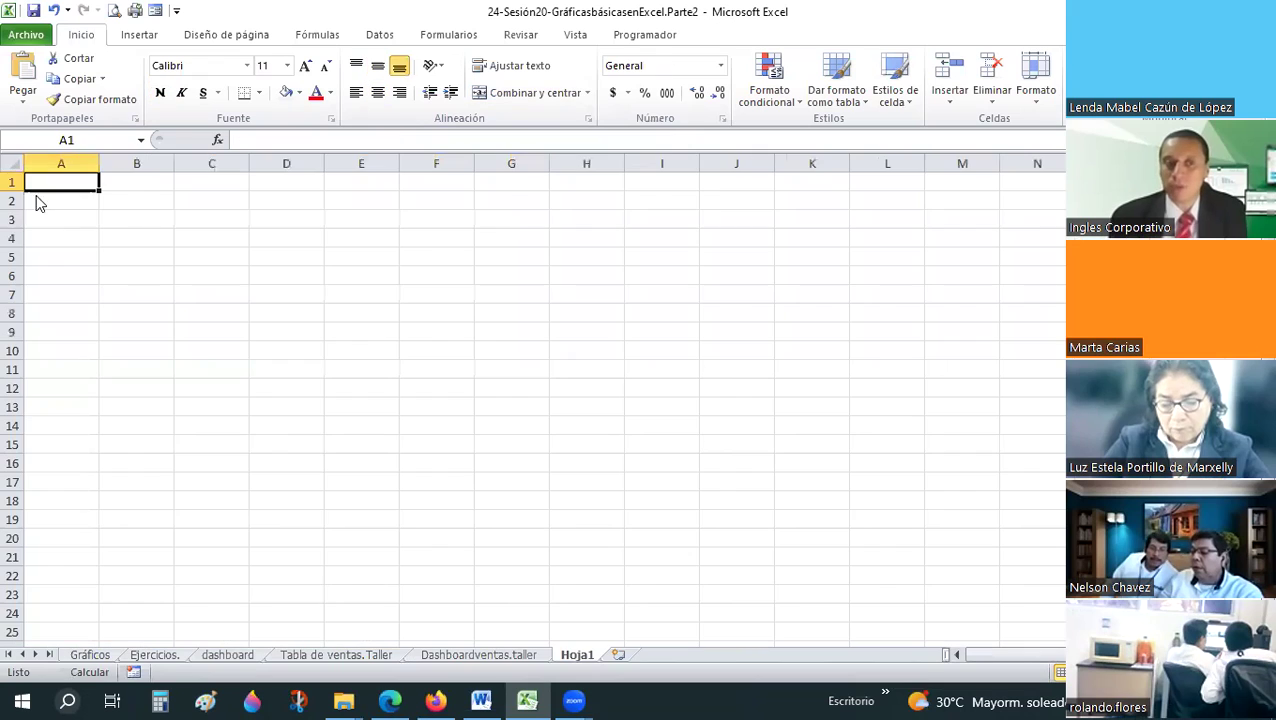
{"action": "left_click", "coordinate": [10, 161]}
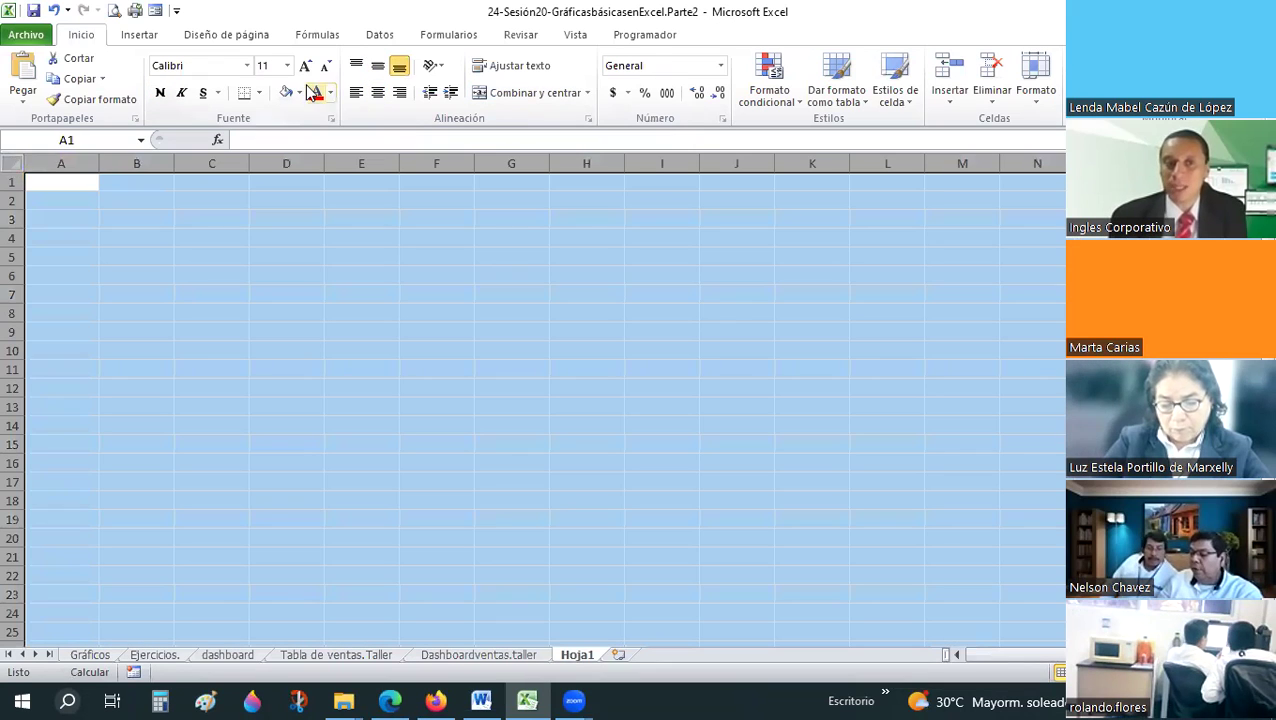
{"action": "left_click", "coordinate": [300, 93]}
{"action": "left_click", "coordinate": [300, 130]}
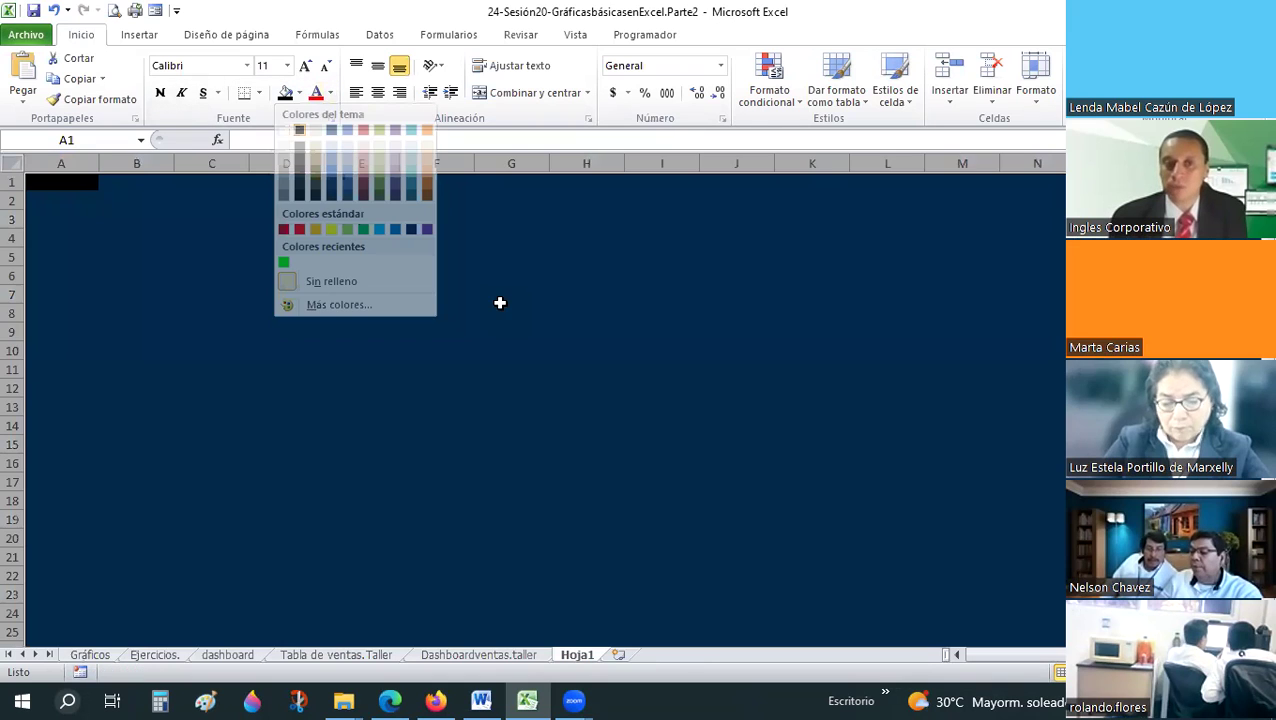
- Select the range E5:I5 on the new sheet
{"action": "left_click", "coordinate": [307, 294]}
{"action": "key", "text": "Right"}
{"action": "key", "text": "Right"}
{"action": "key", "text": "Right"}
{"action": "key", "text": "Down"}
{"action": "key", "text": "Down"}
{"action": "key", "text": "Down"}
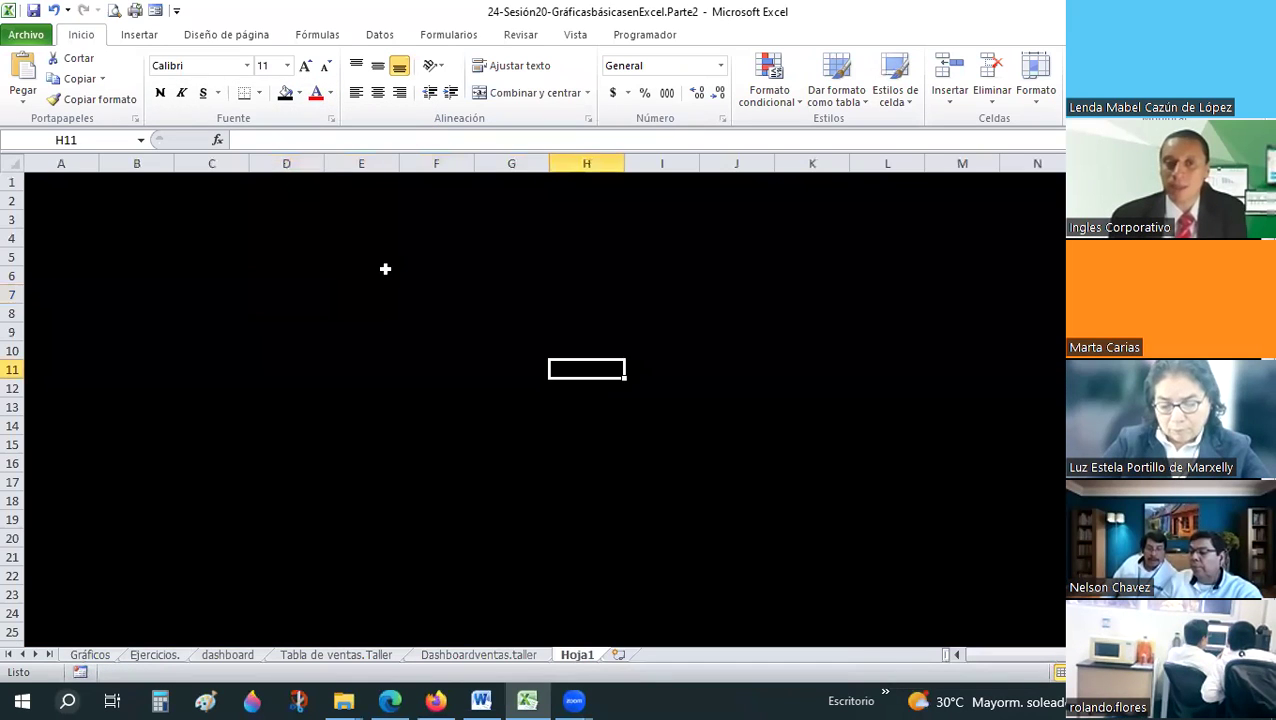
{"action": "left_click", "coordinate": [389, 263]}
{"action": "left_click_drag", "start_coordinate": [389, 263], "coordinate": [667, 251]}
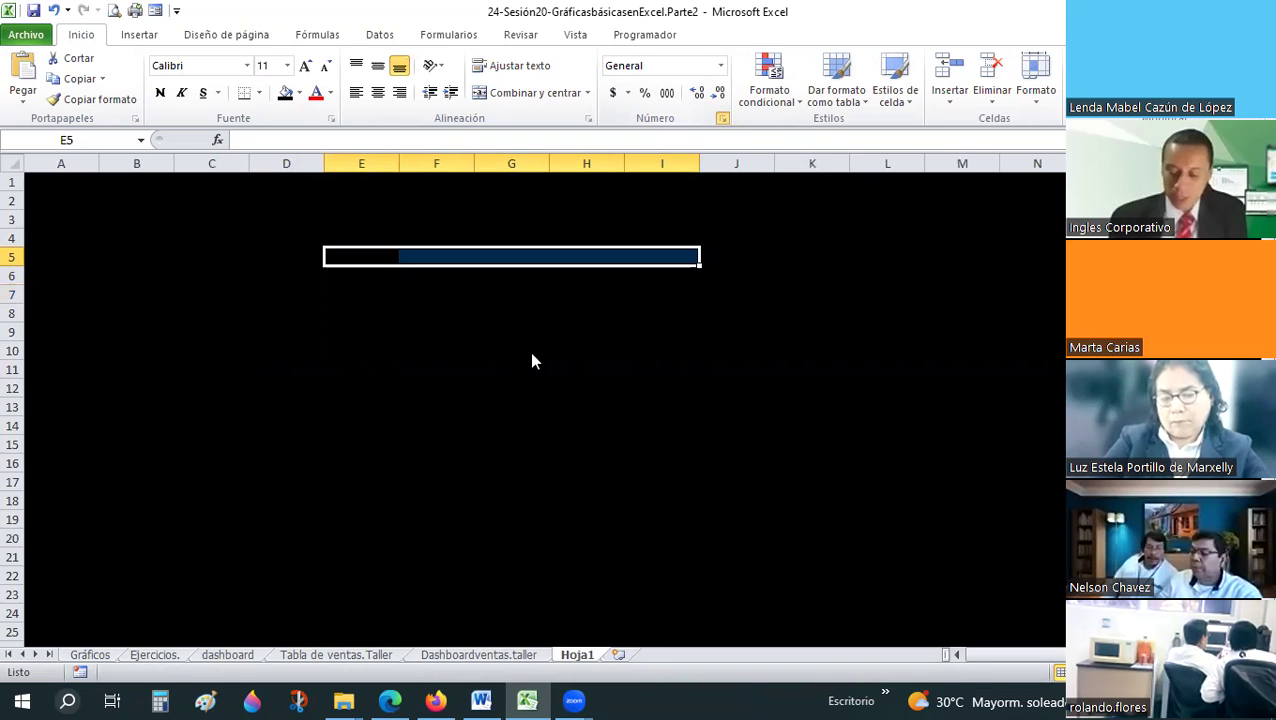
- In Format Cells > Bordes, choose a double line style and yellow border colour
{"action": "key", "text": "ctrl+1"}
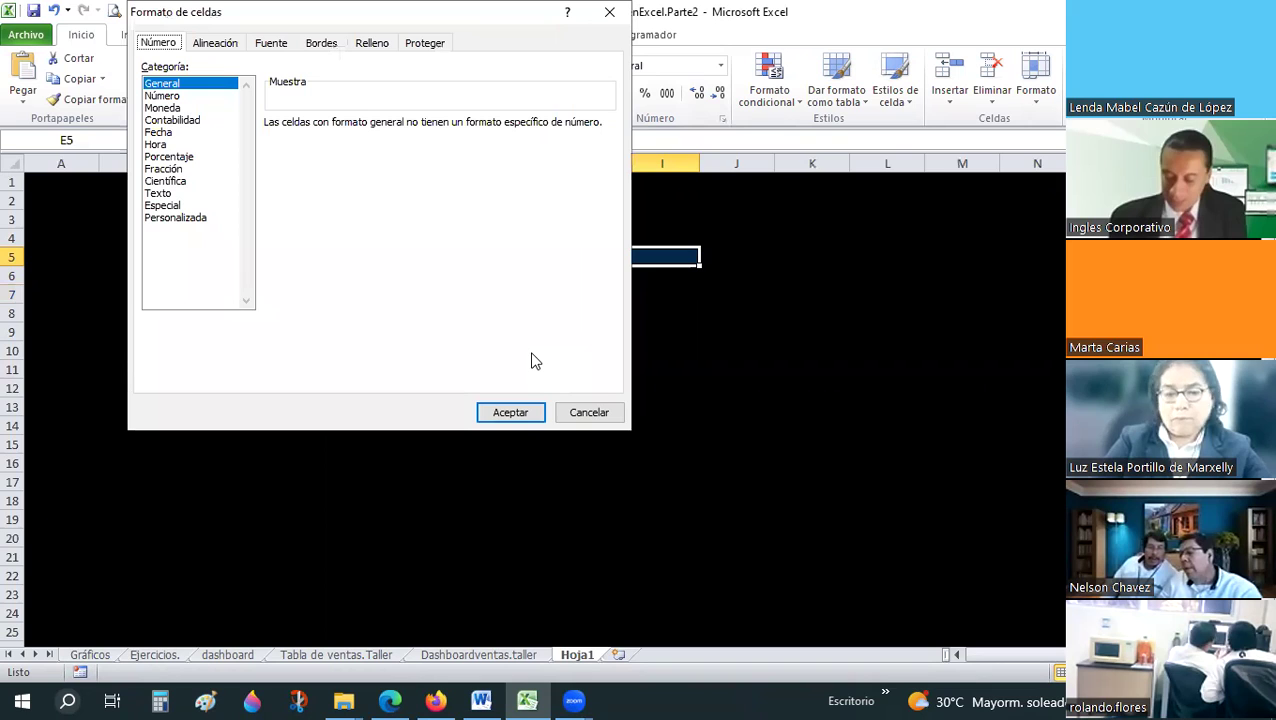
{"action": "left_click", "coordinate": [313, 47]}
{"action": "left_click_drag", "start_coordinate": [327, 11], "coordinate": [922, 148]}
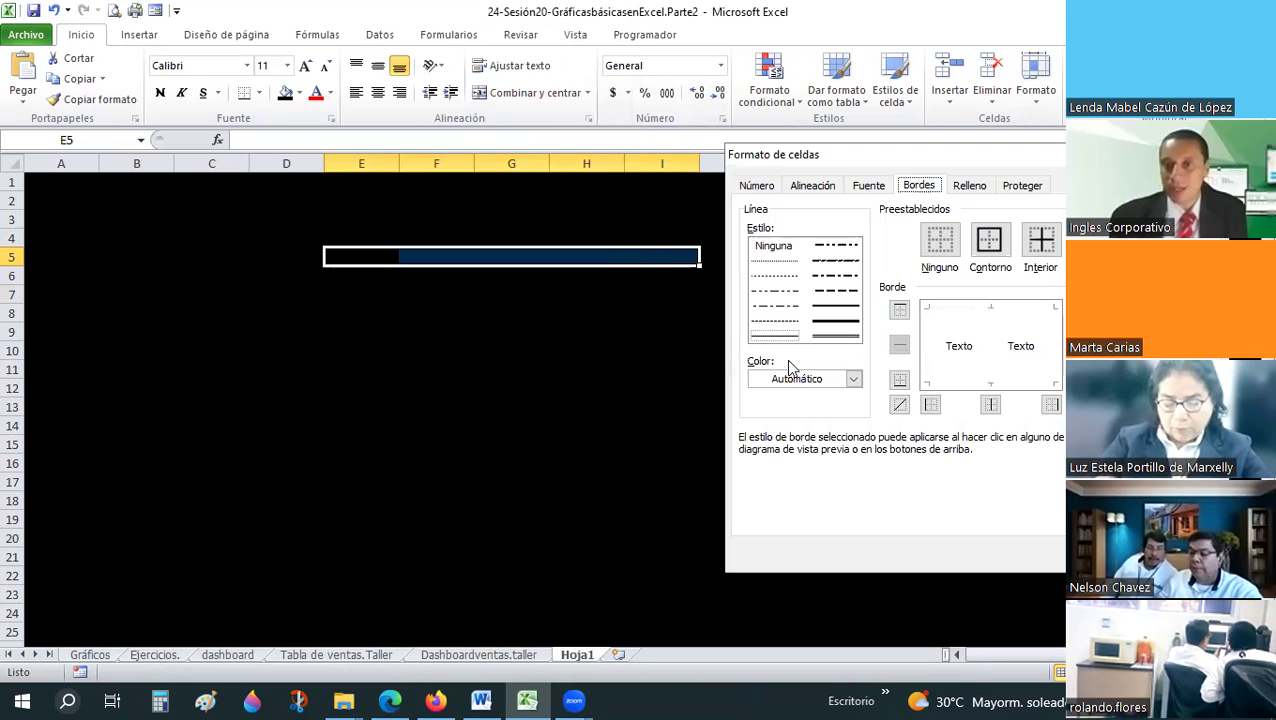
{"action": "left_click", "coordinate": [832, 331]}
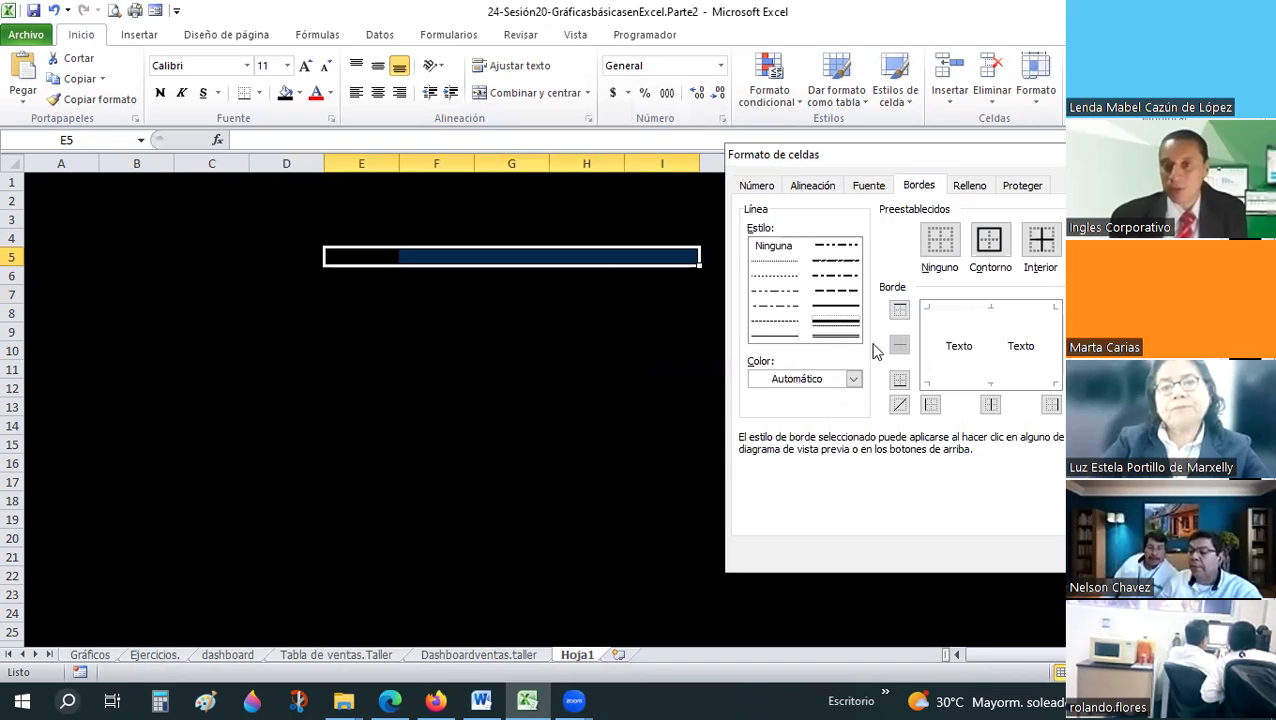
{"action": "left_click", "coordinate": [853, 378]}
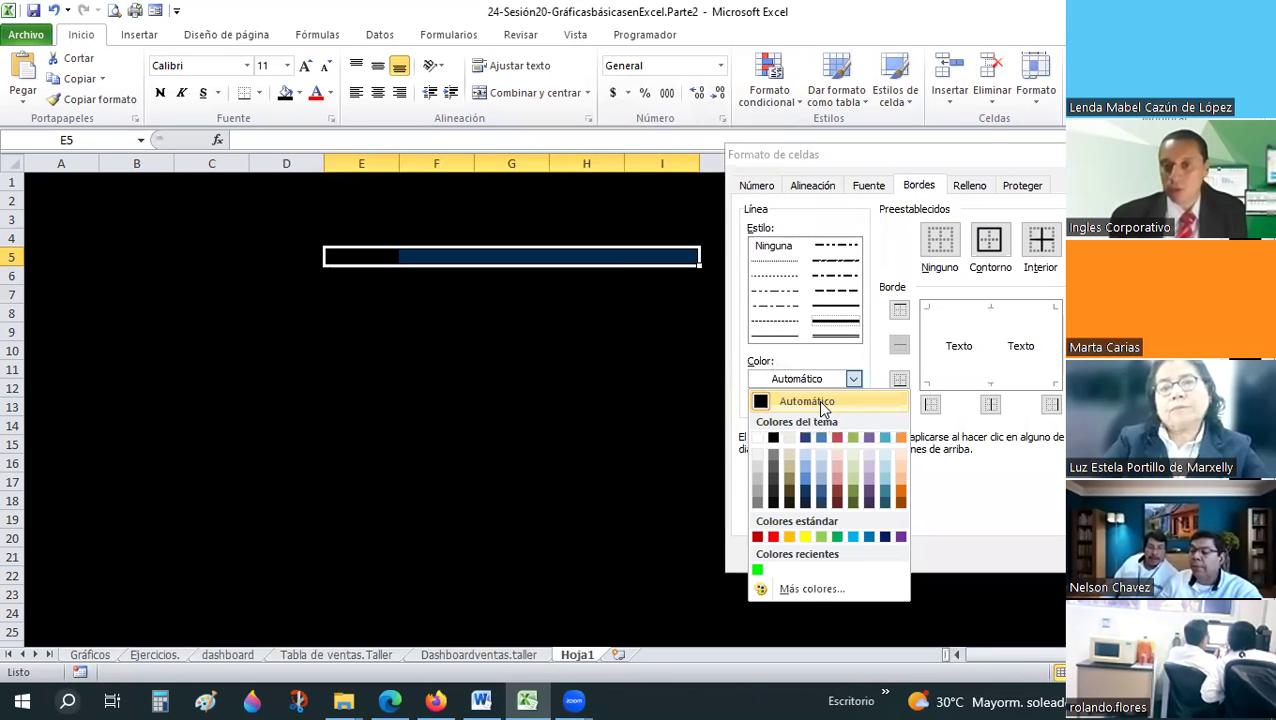
{"action": "left_click", "coordinate": [759, 440]}
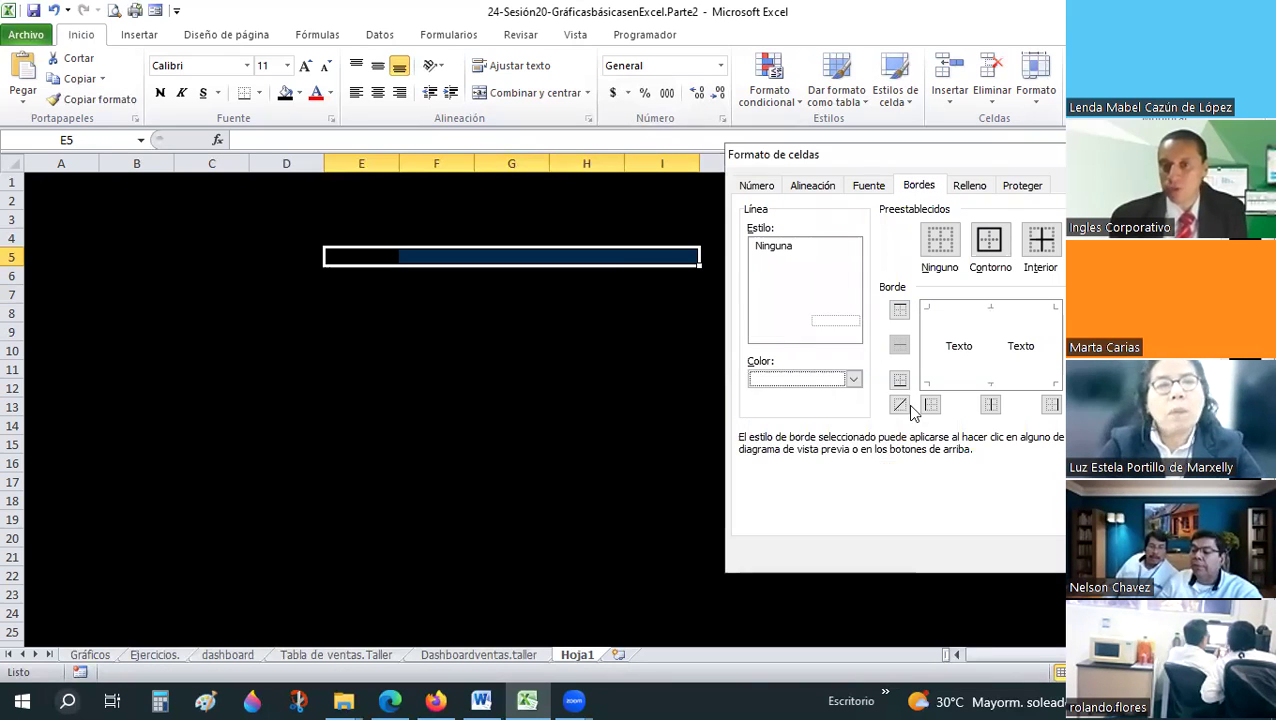
{"action": "left_click", "coordinate": [853, 378]}
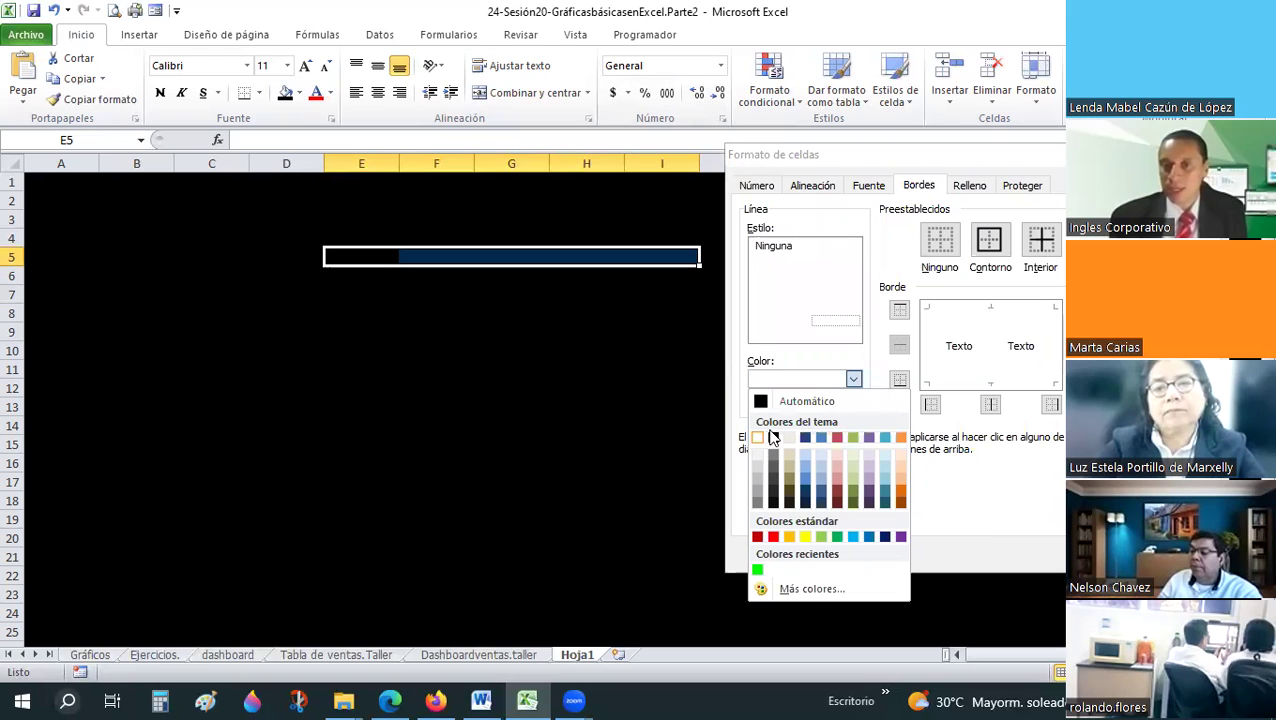
{"action": "left_click", "coordinate": [773, 437]}
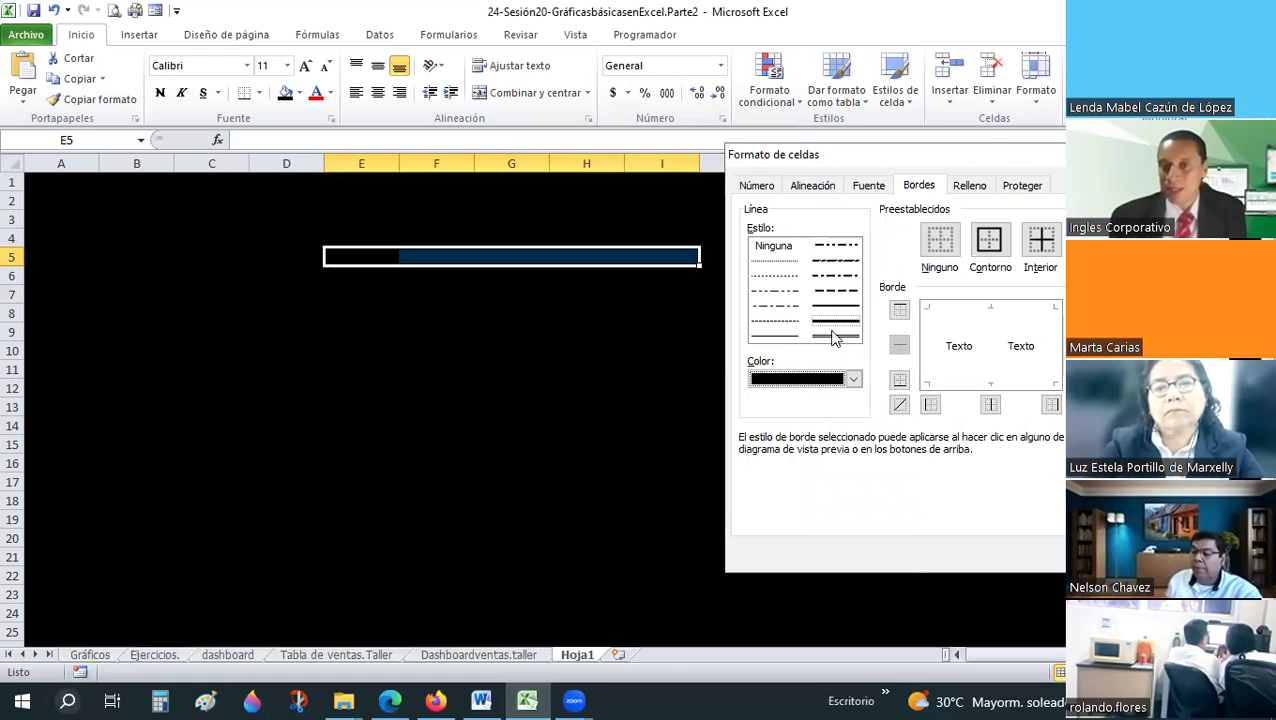
{"action": "left_click", "coordinate": [852, 380]}
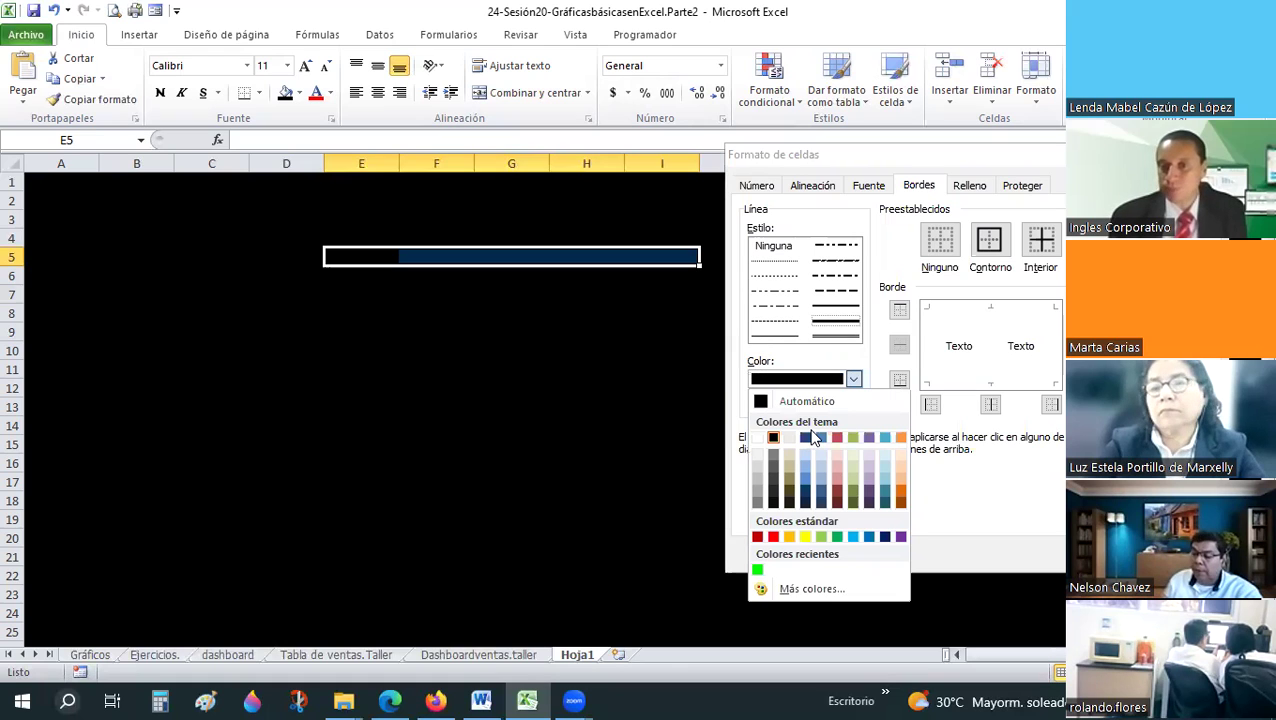
{"action": "left_click", "coordinate": [806, 540]}
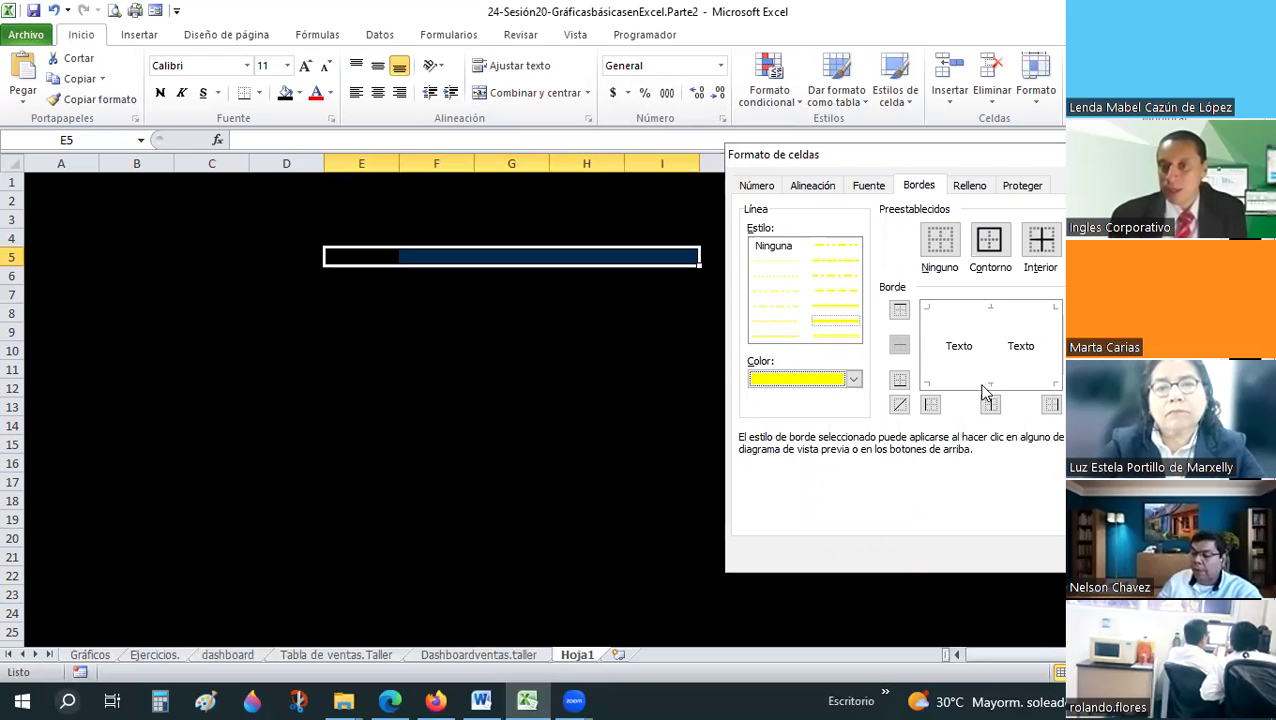
- Apply yellow double bottom/right and thin top/left borders to E5:I5
{"action": "left_click", "coordinate": [982, 385]}
{"action": "left_click", "coordinate": [1052, 351]}
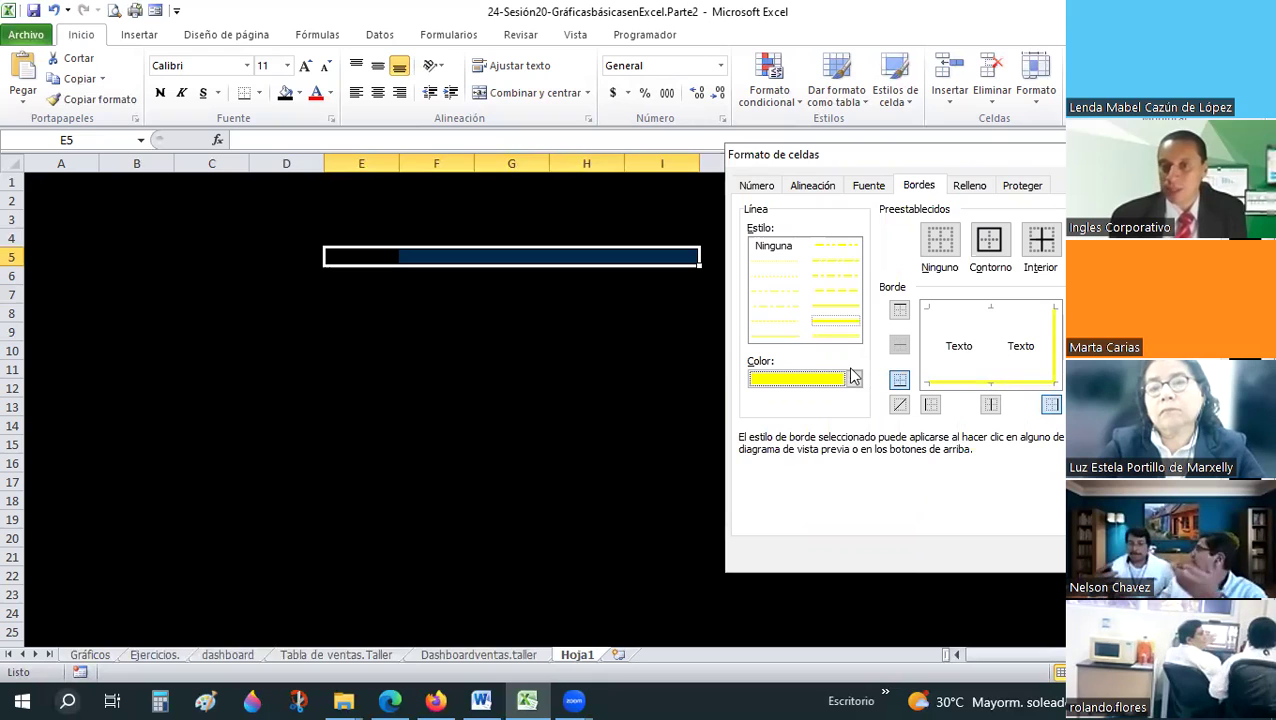
{"action": "left_click", "coordinate": [787, 338]}
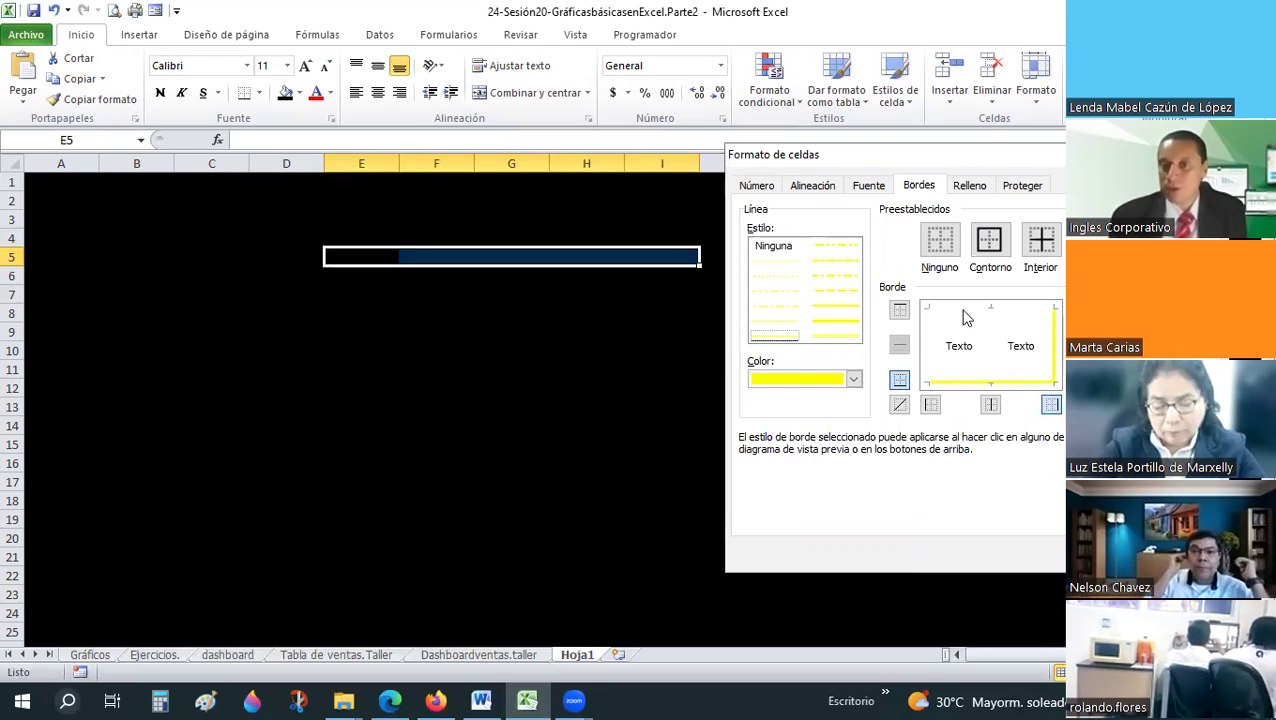
{"action": "left_click", "coordinate": [899, 310]}
{"action": "left_click", "coordinate": [931, 404]}
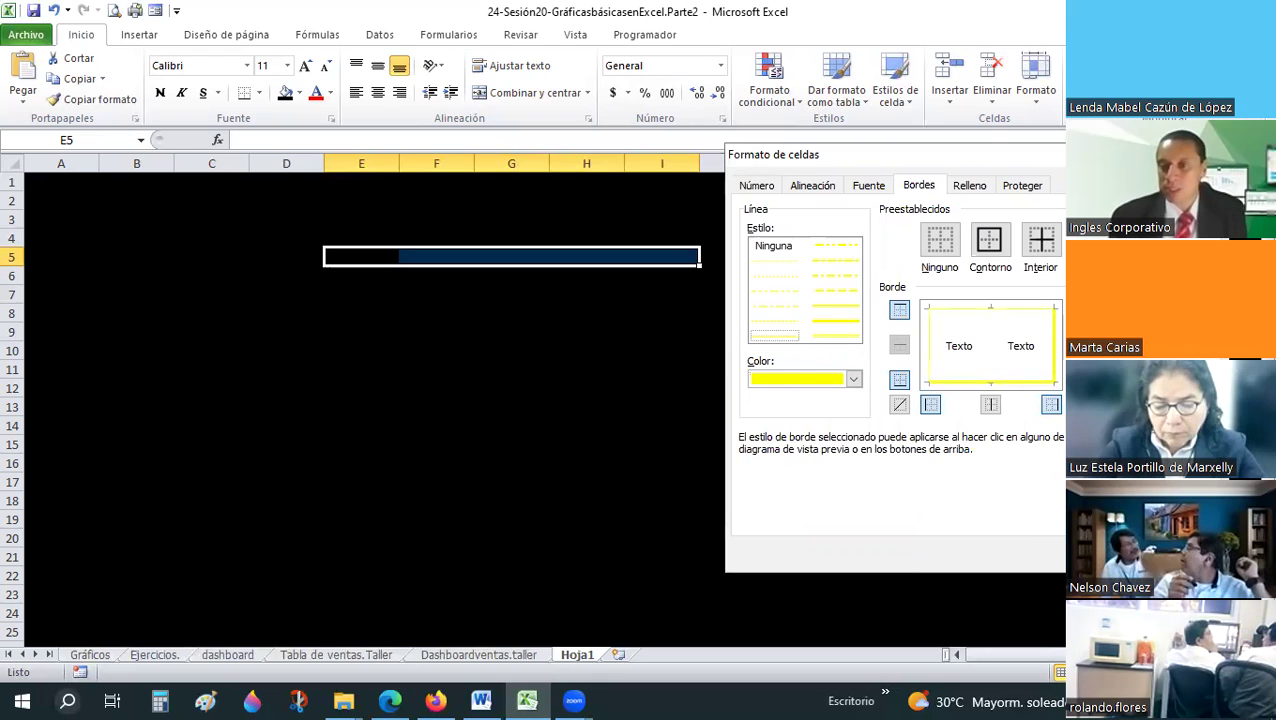
{"action": "key", "text": "Return"}
- Make row 5 taller, merge and centre E5:I5, and enter the title 'DASHBOARD ANZA'
{"action": "left_click", "coordinate": [511, 465]}
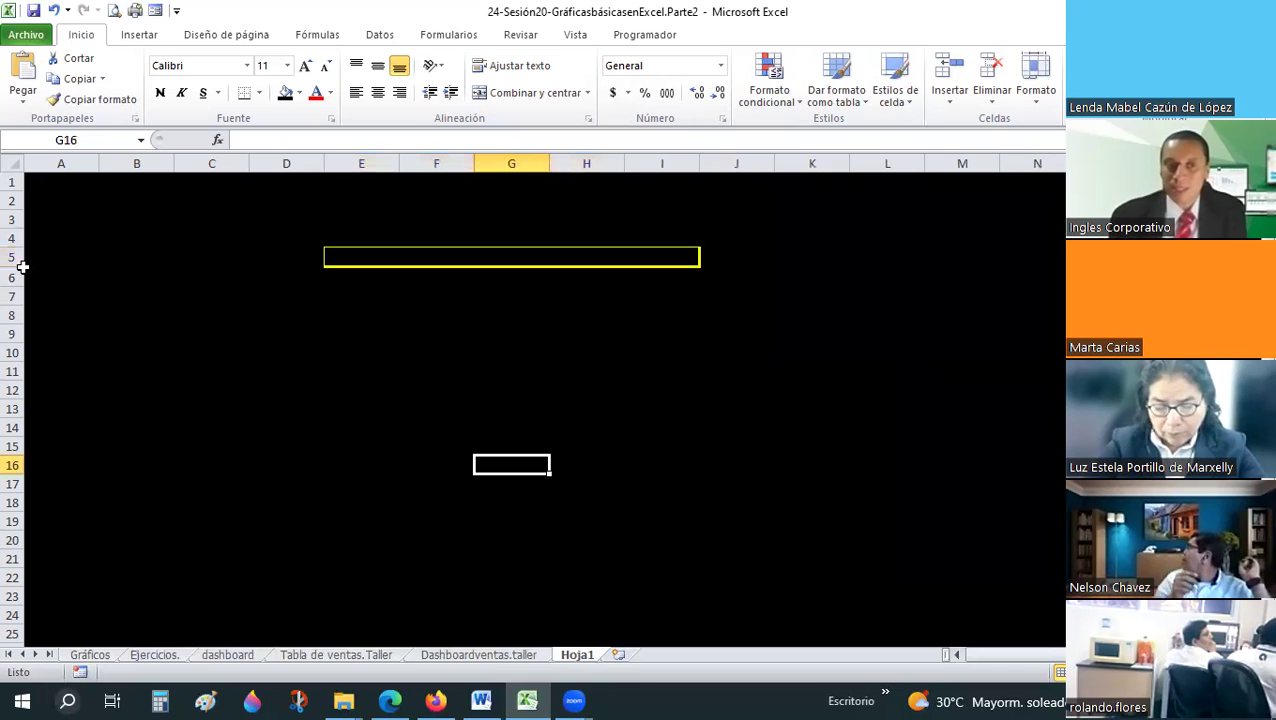
{"action": "left_click_drag", "start_coordinate": [20, 268], "coordinate": [14, 300]}
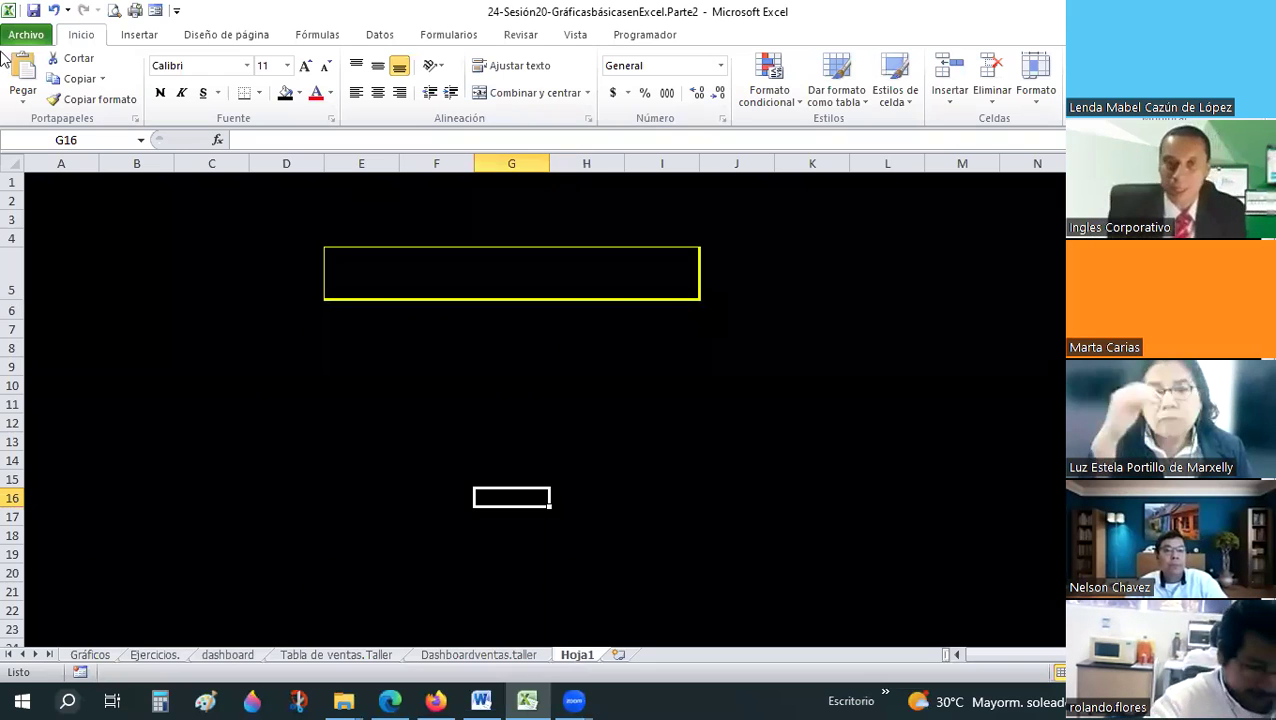
{"action": "left_click", "coordinate": [526, 274]}
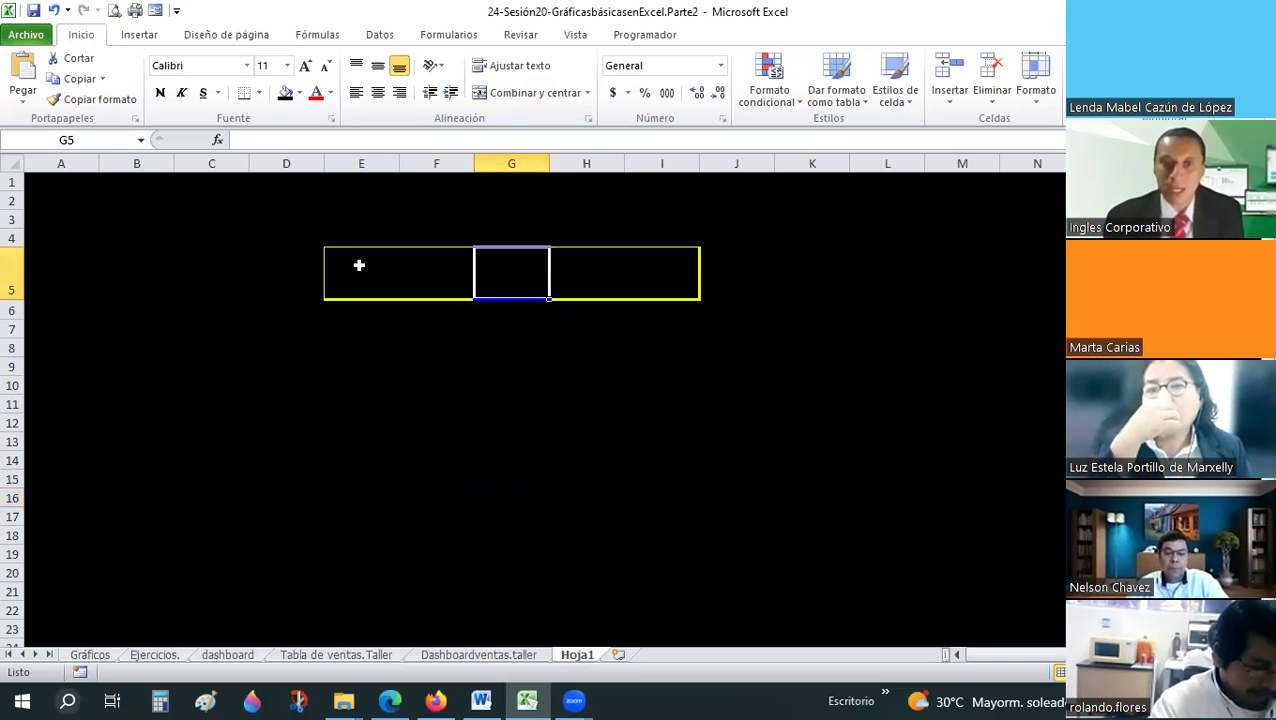
{"action": "left_click_drag", "start_coordinate": [361, 274], "coordinate": [648, 278]}
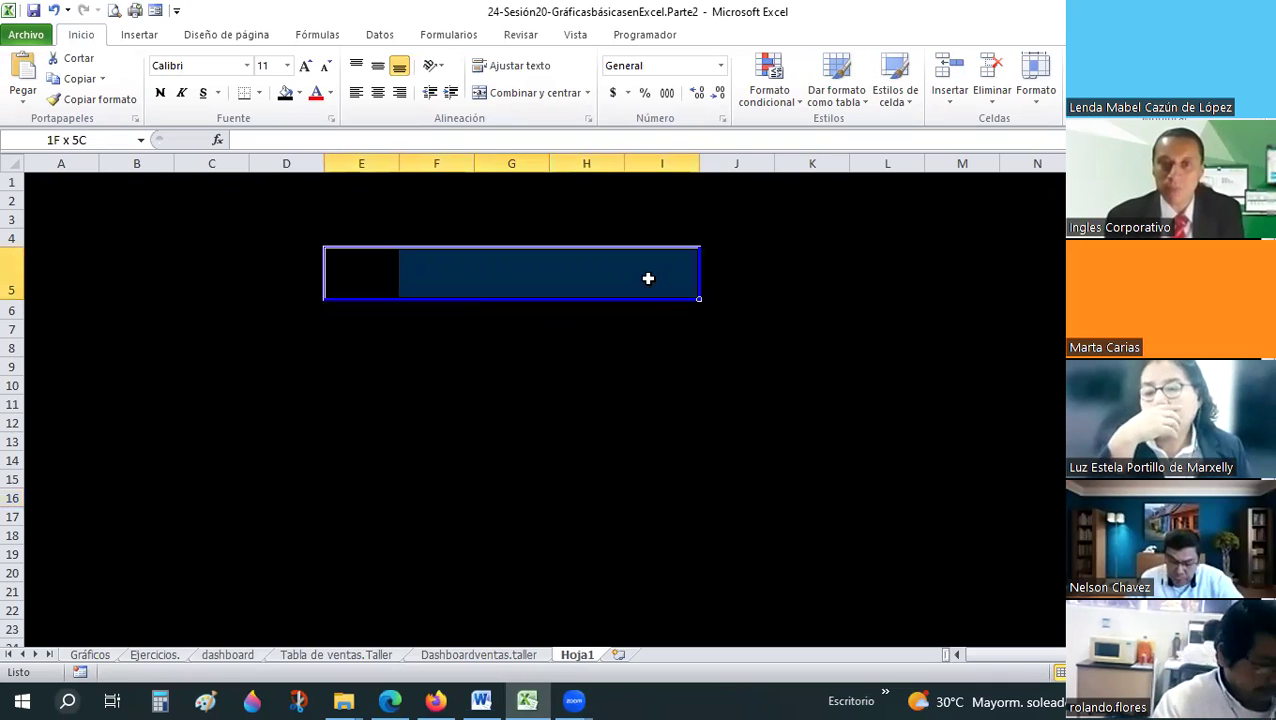
{"action": "left_click", "coordinate": [518, 92]}
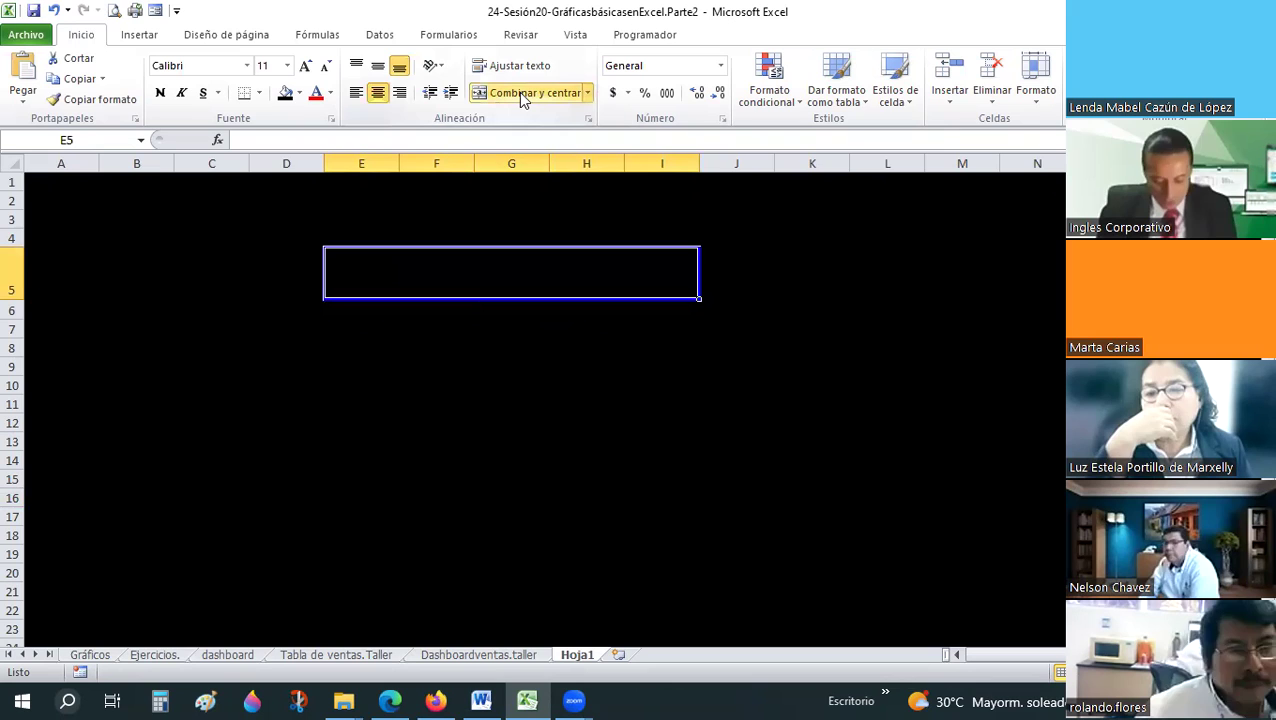
{"action": "type", "text": "DASHBOARD"}
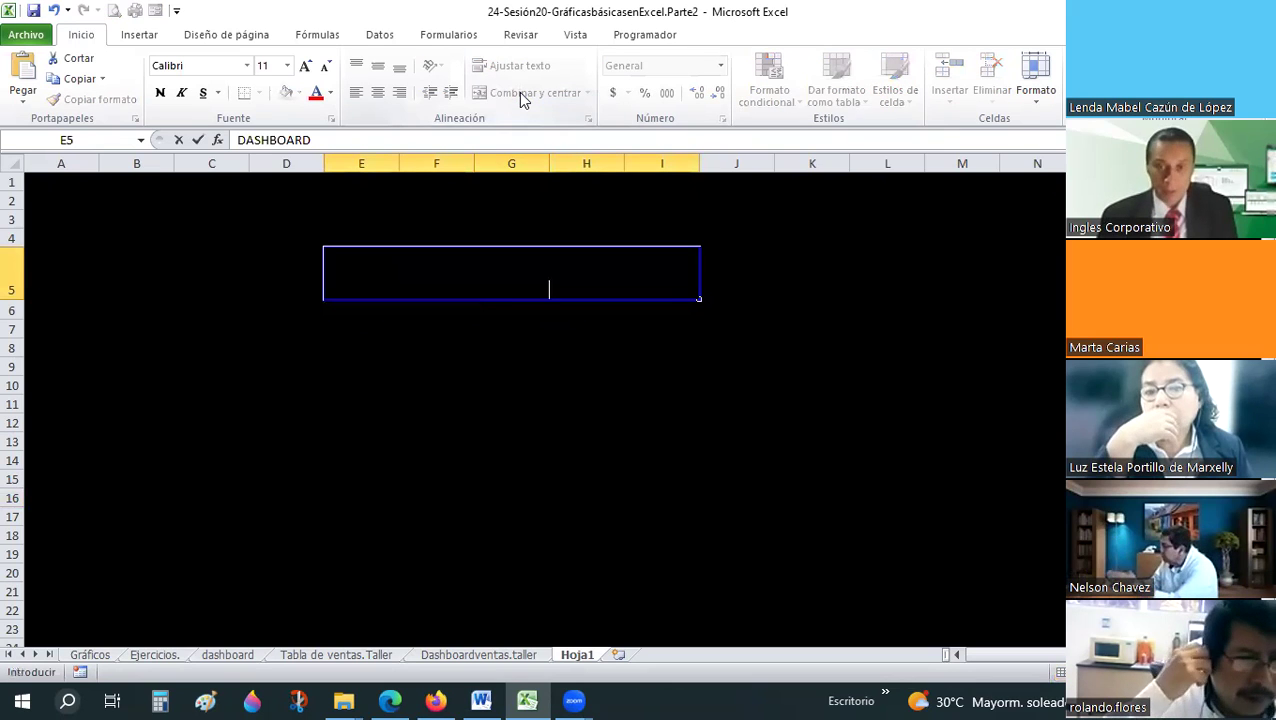
{"action": "type", "text": " ANZA"}
{"action": "key", "text": "Return"}
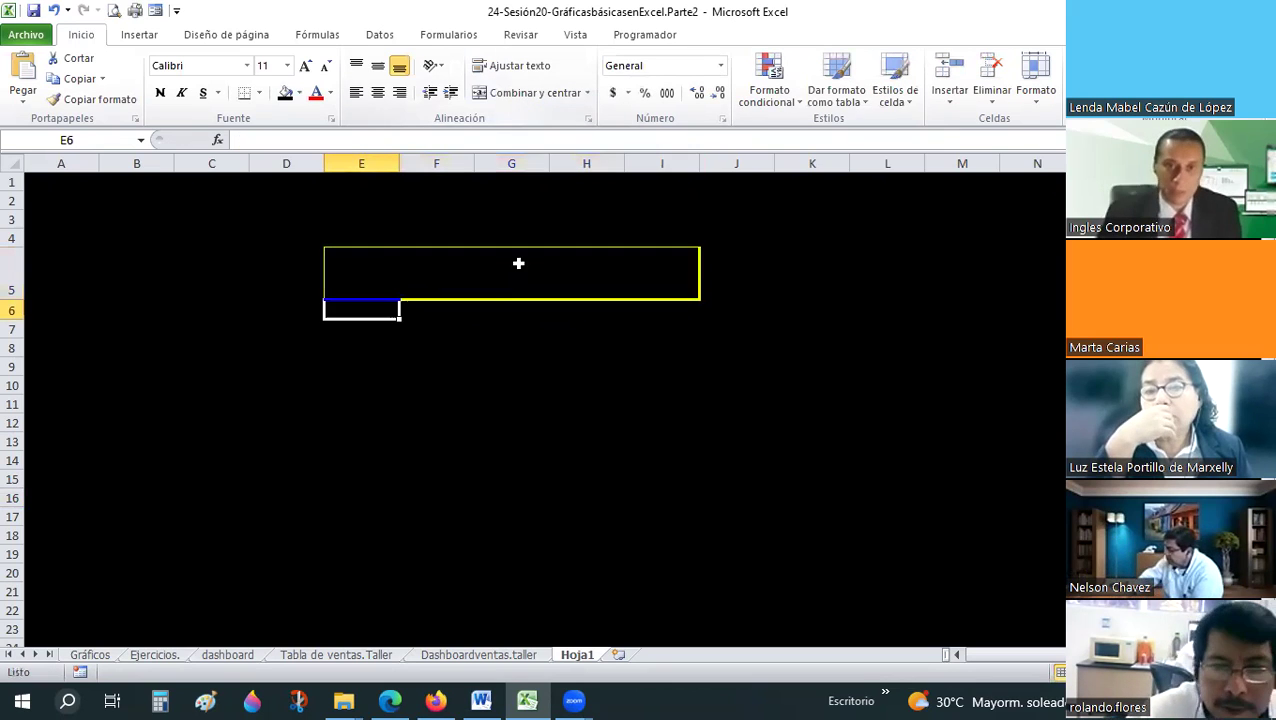
{"action": "key", "text": "Up"}
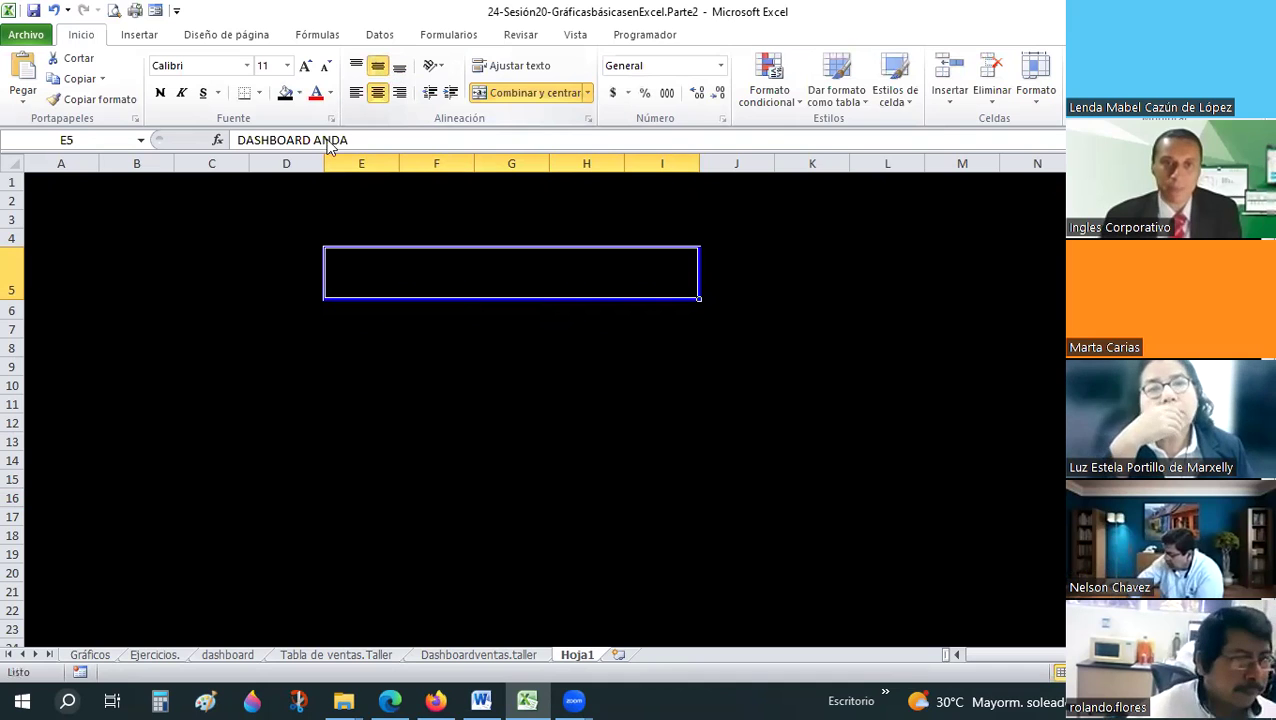
- Set the title font colour to white and increase its size three steps
{"action": "left_click", "coordinate": [330, 92]}
{"action": "left_click", "coordinate": [318, 152]}
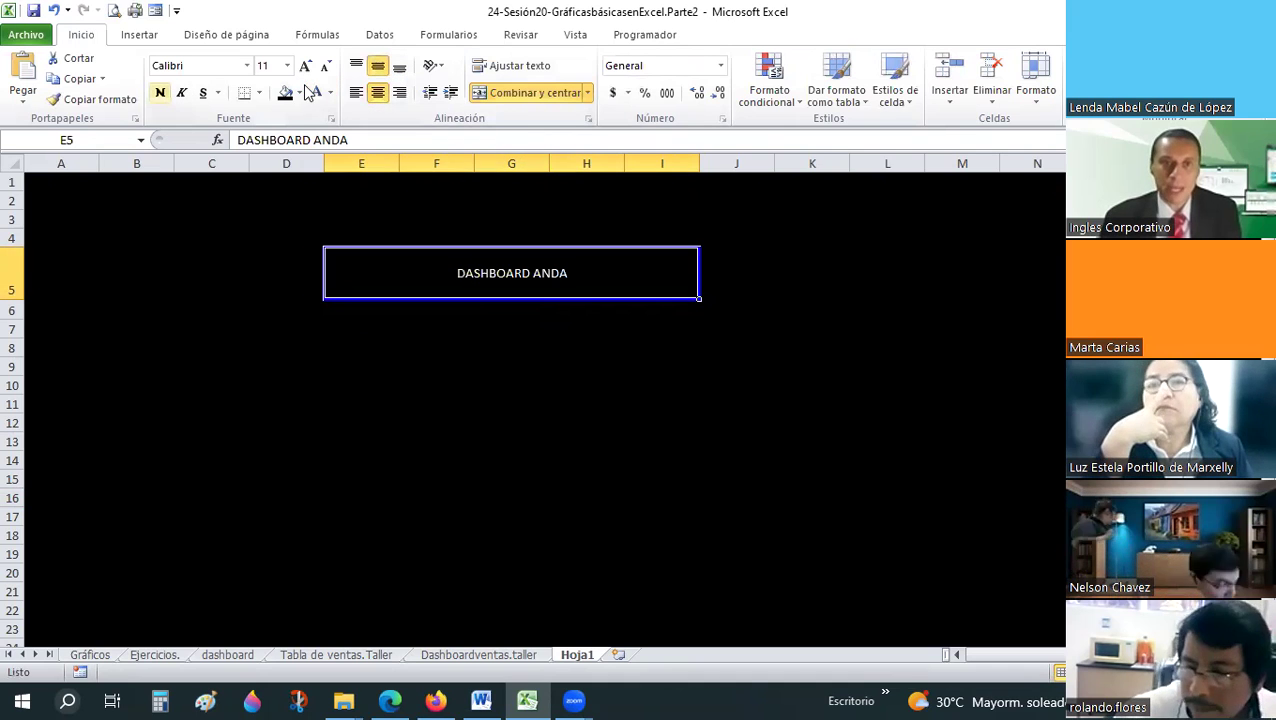
{"action": "left_click", "coordinate": [312, 67]}
{"action": "left_click", "coordinate": [312, 67]}
{"action": "left_click", "coordinate": [312, 67]}
{"action": "left_click", "coordinate": [312, 67]}
{"action": "left_click", "coordinate": [312, 67]}
{"action": "left_click", "coordinate": [312, 67]}
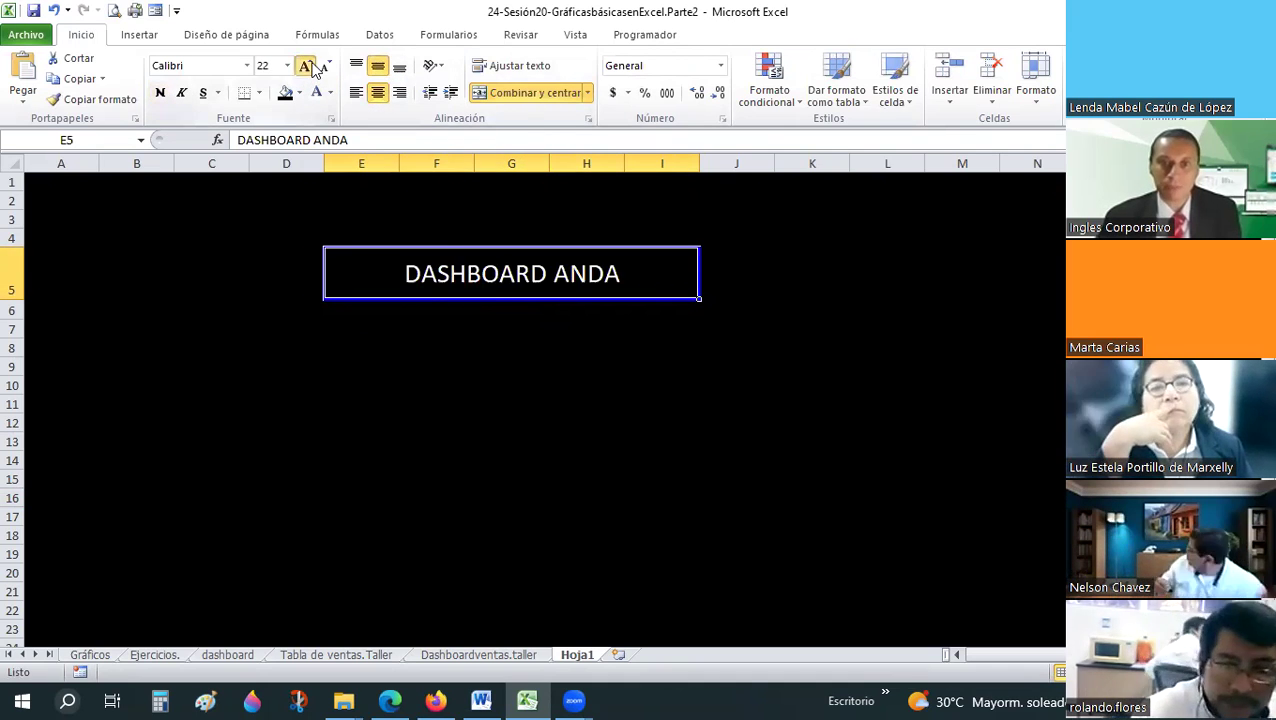
{"action": "left_click", "coordinate": [312, 67]}
{"action": "left_click", "coordinate": [453, 423]}
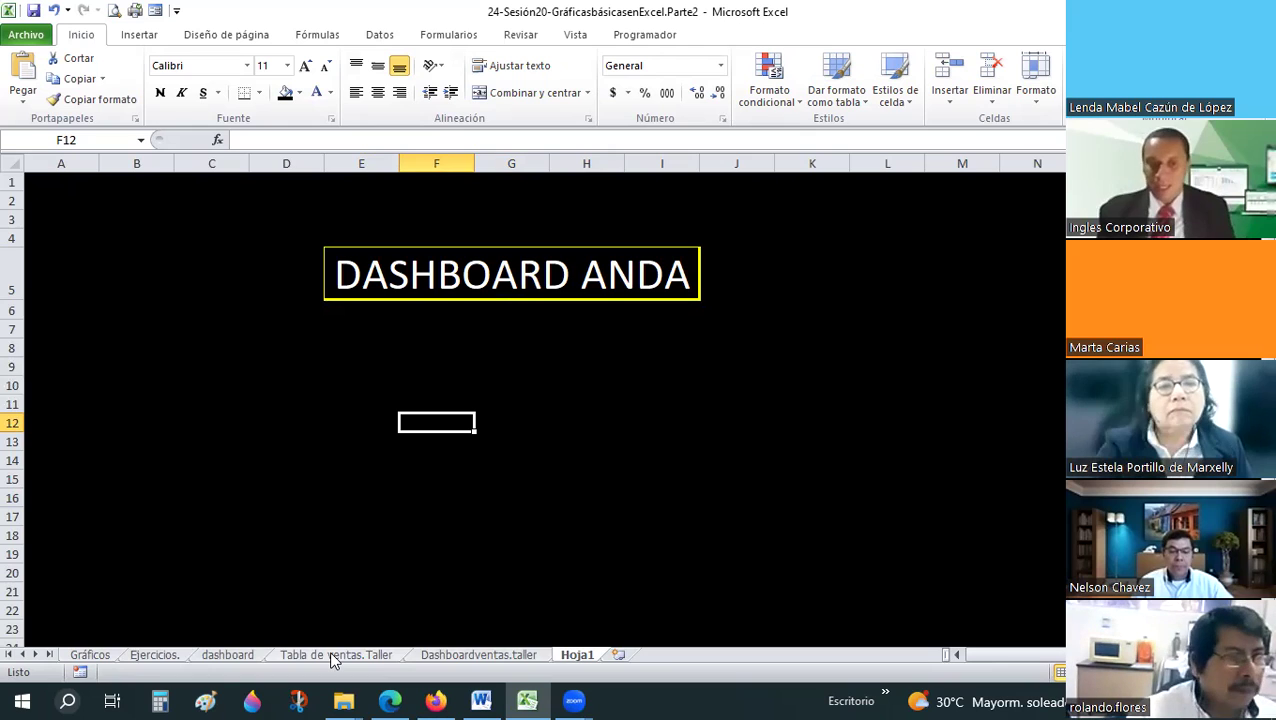
{"action": "left_click", "coordinate": [476, 656]}
{"action": "scroll", "coordinate": [760, 420], "scroll_direction": "up", "scroll_amount": 3}
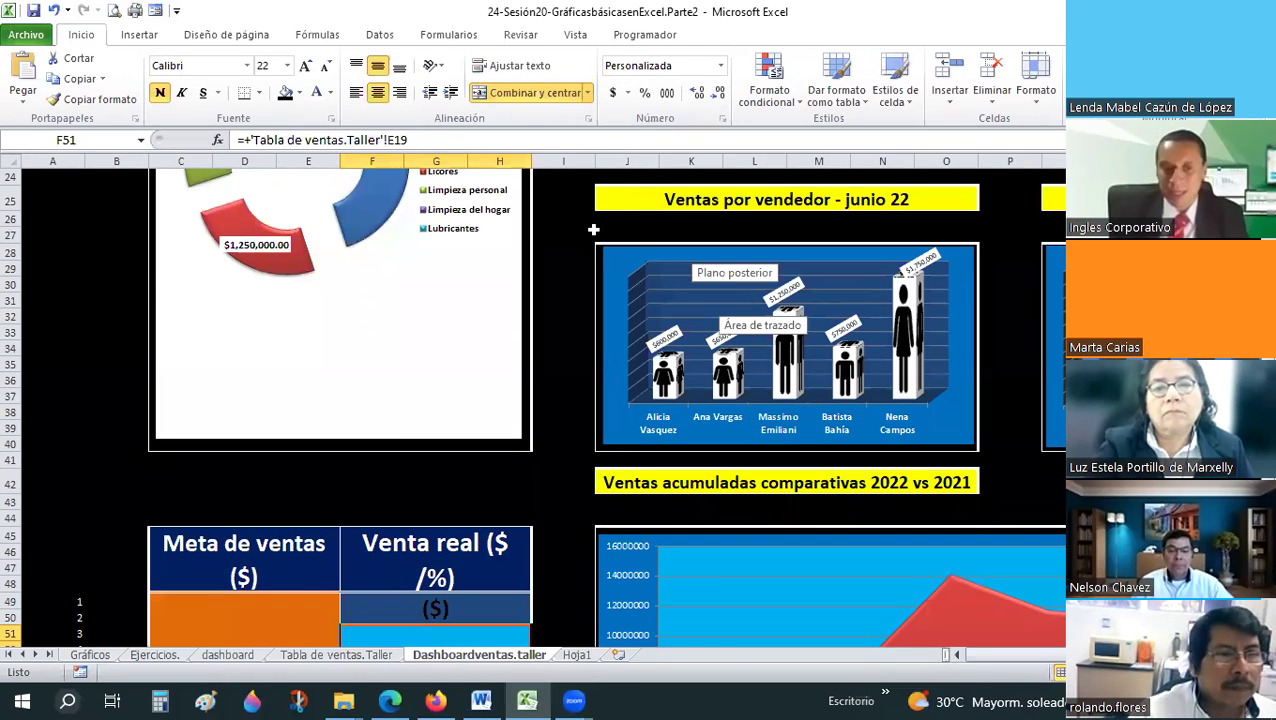
{"action": "left_click", "coordinate": [330, 655]}
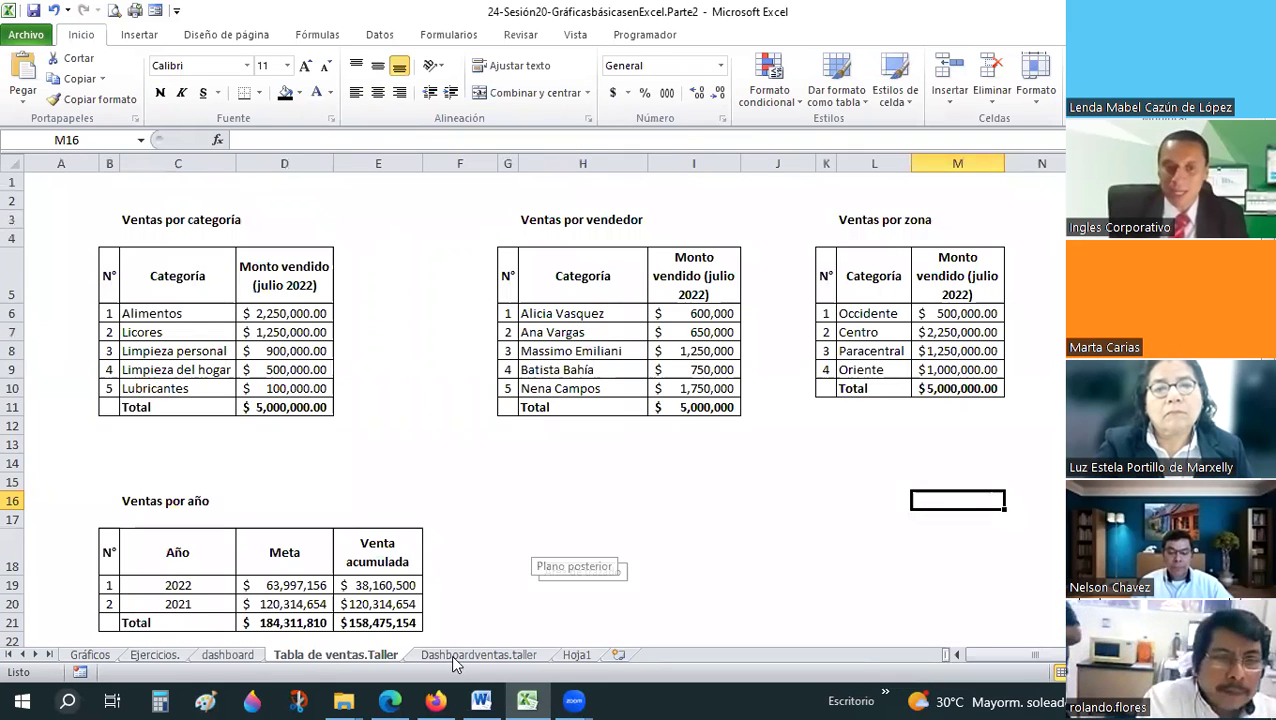
{"action": "key", "text": "ctrl+Page_Down"}
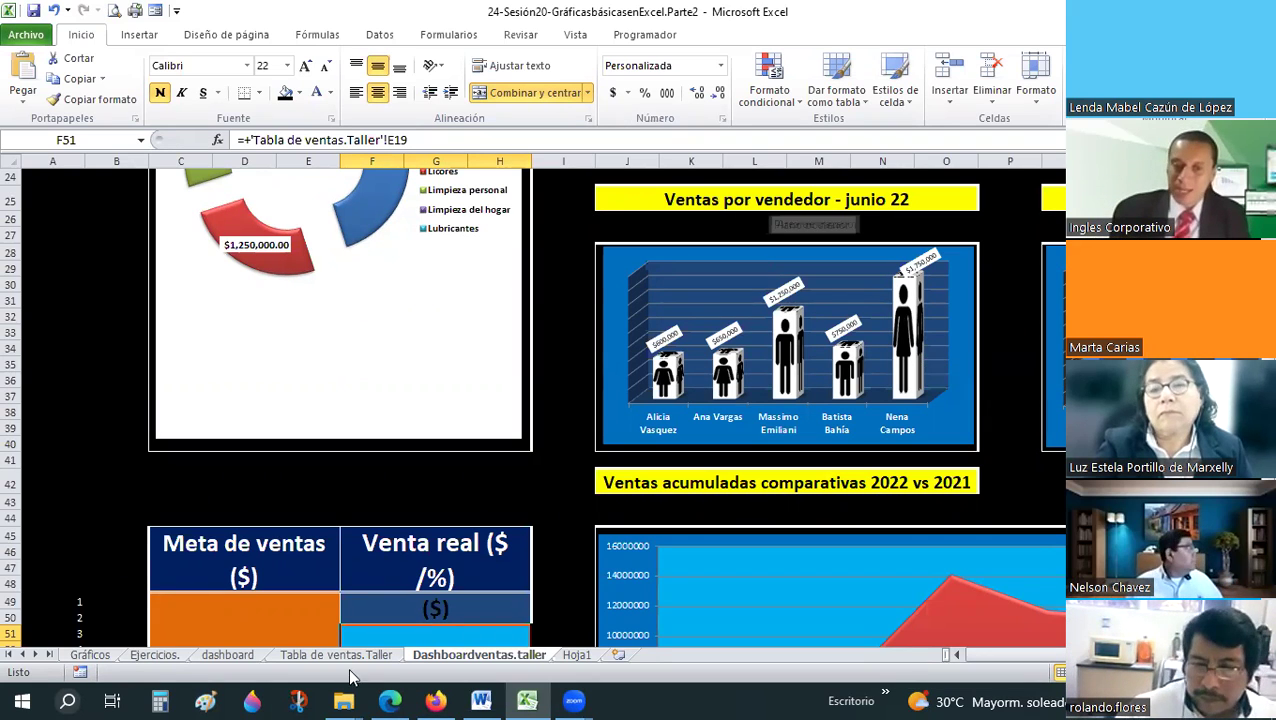
{"action": "left_click", "coordinate": [360, 656]}
{"action": "left_click", "coordinate": [576, 655]}
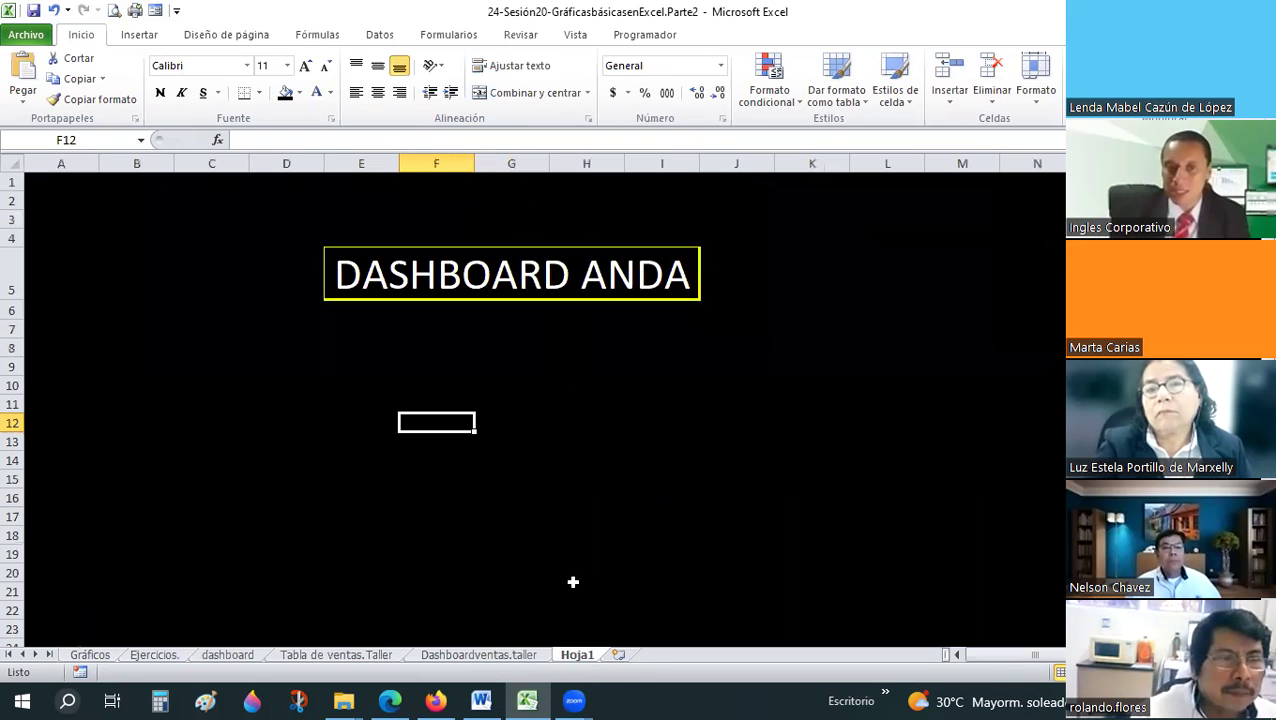
{"action": "left_click", "coordinate": [322, 654]}
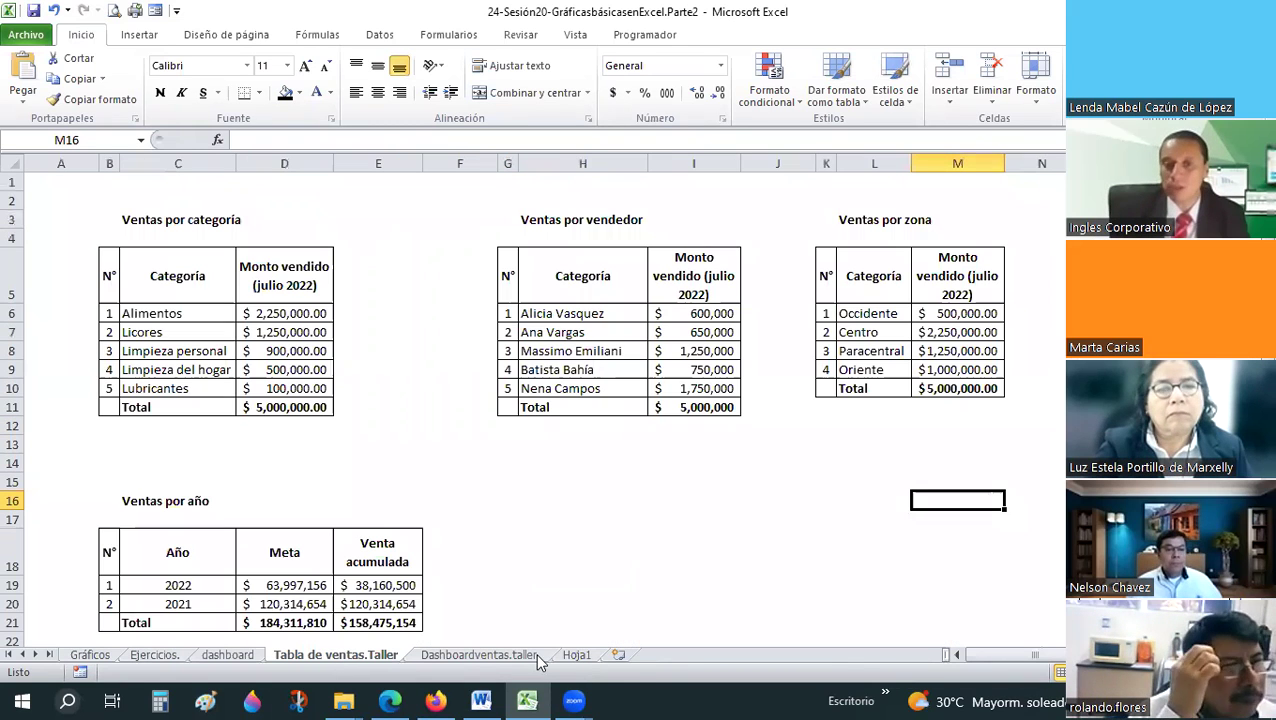
{"action": "left_click", "coordinate": [572, 655]}
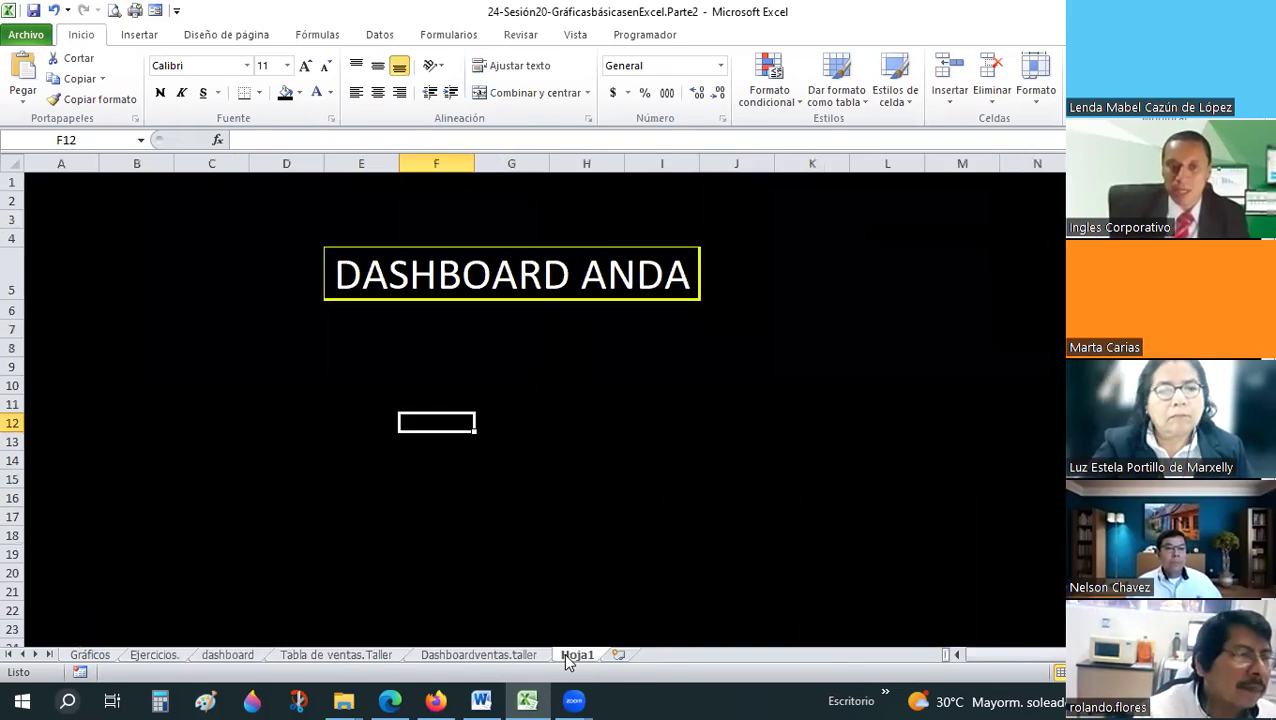
{"action": "left_click", "coordinate": [355, 656]}
{"action": "left_click", "coordinate": [577, 654]}
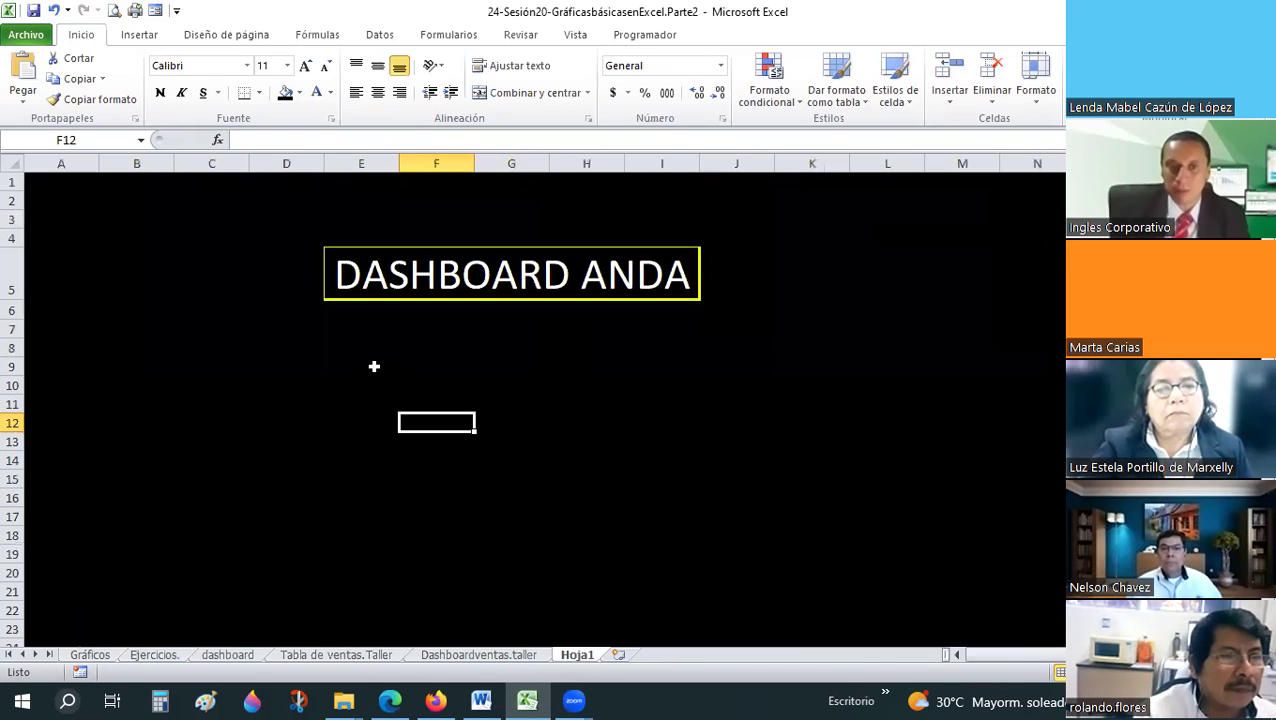
{"action": "left_click", "coordinate": [360, 366]}
- Insert an empty 100% stacked area chart below the title and enlarge it
{"action": "left_click", "coordinate": [139, 34]}
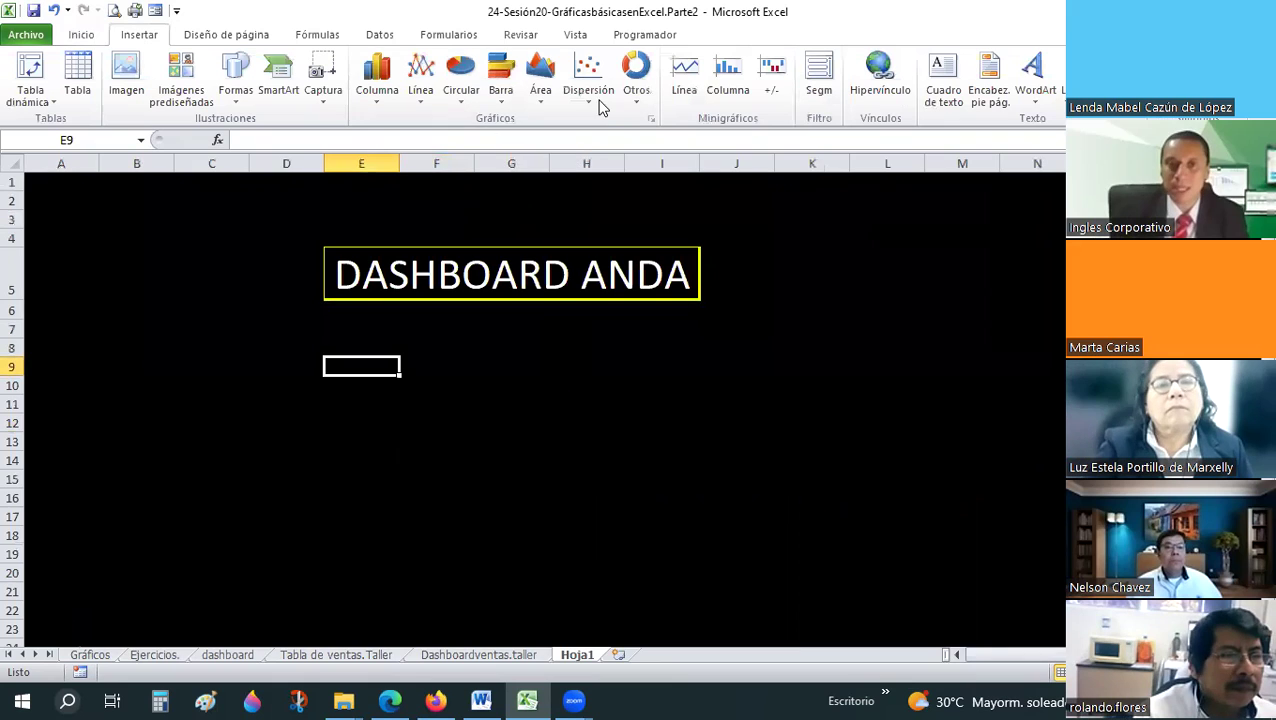
{"action": "left_click", "coordinate": [539, 102]}
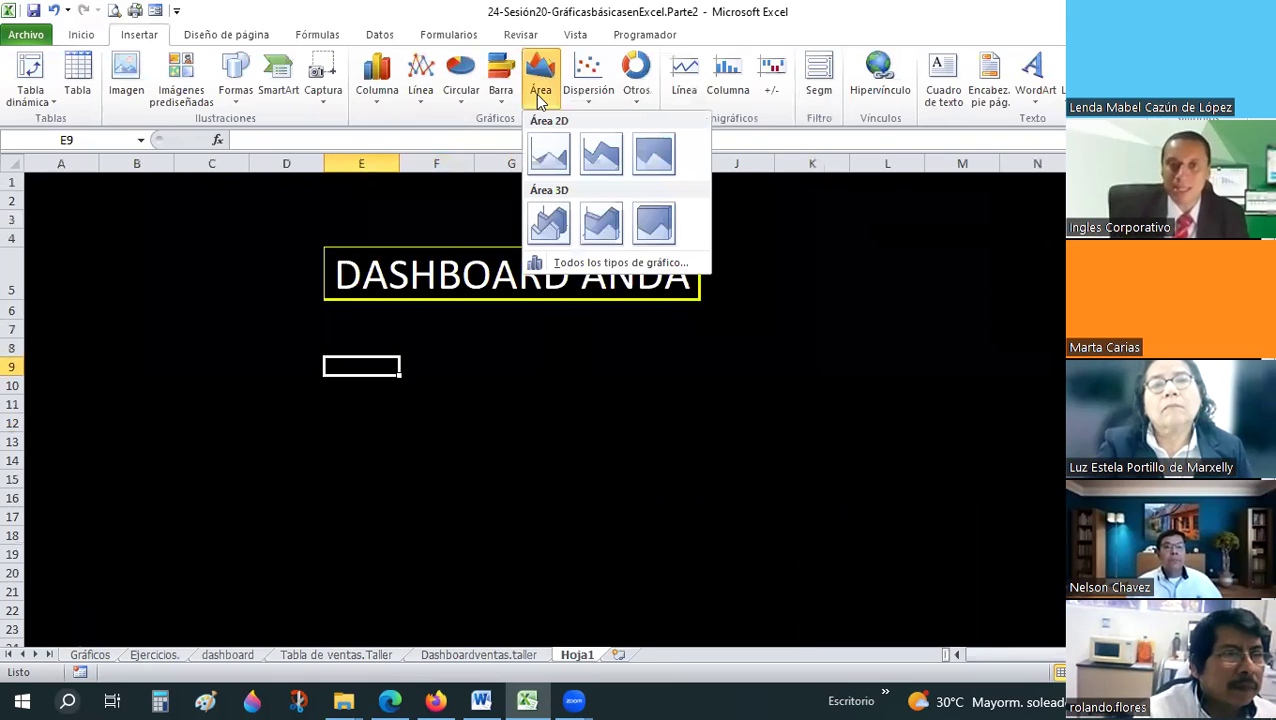
{"action": "left_click", "coordinate": [653, 154]}
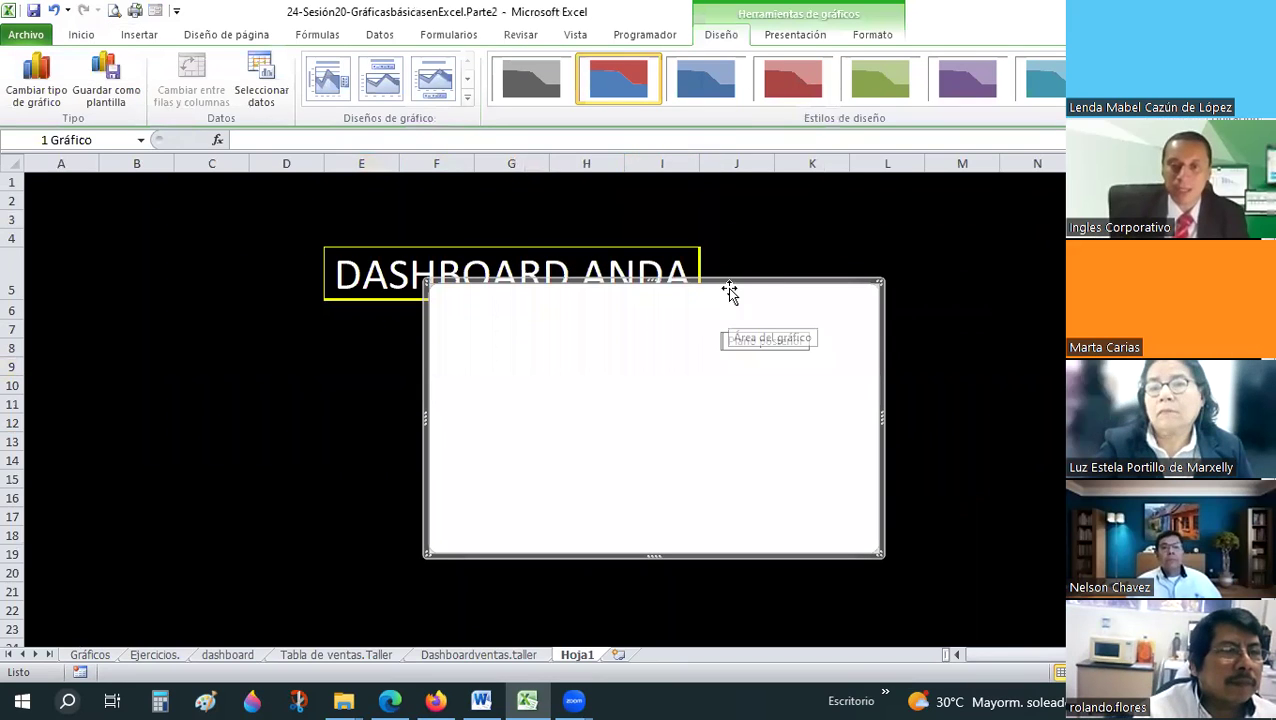
{"action": "left_click_drag", "start_coordinate": [624, 339], "coordinate": [511, 396]}
{"action": "scroll", "coordinate": [723, 367], "scroll_direction": "down", "scroll_amount": 4}
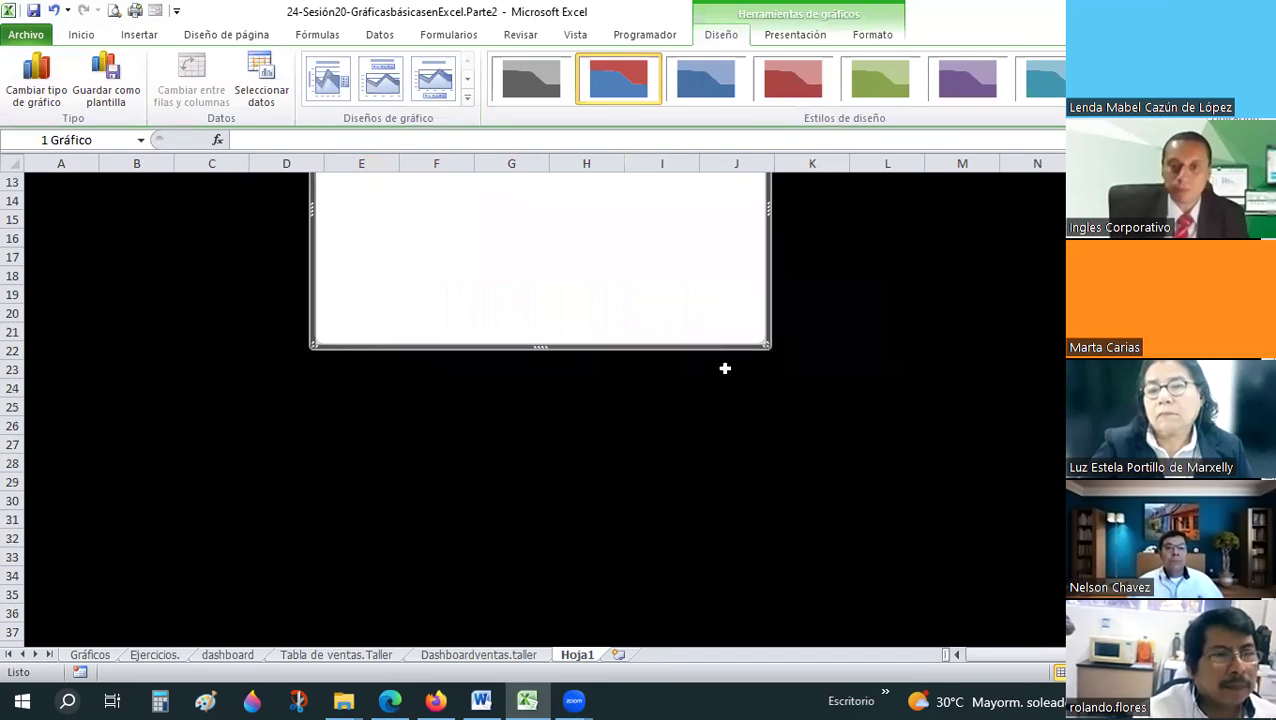
{"action": "left_click_drag", "start_coordinate": [766, 350], "coordinate": [946, 478]}
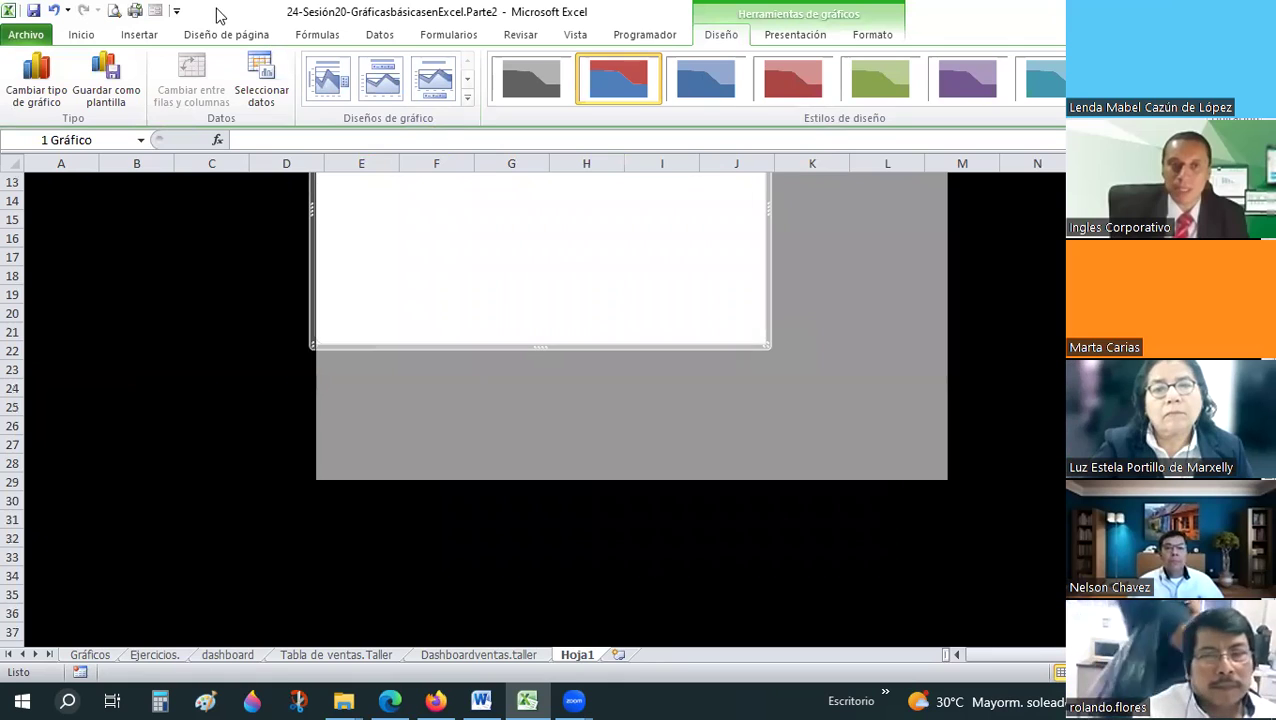
- Start adding a new chart series and clear the invalid series-name reference
{"action": "left_click", "coordinate": [261, 73]}
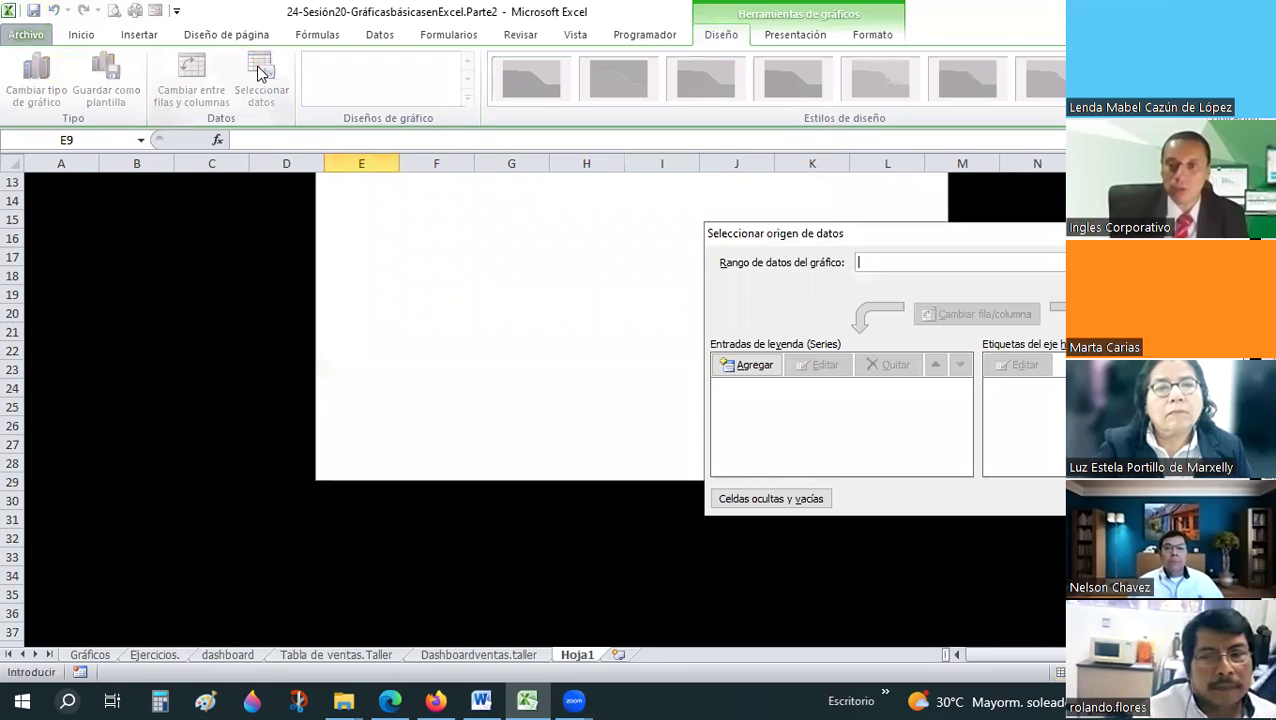
{"action": "left_click", "coordinate": [749, 365]}
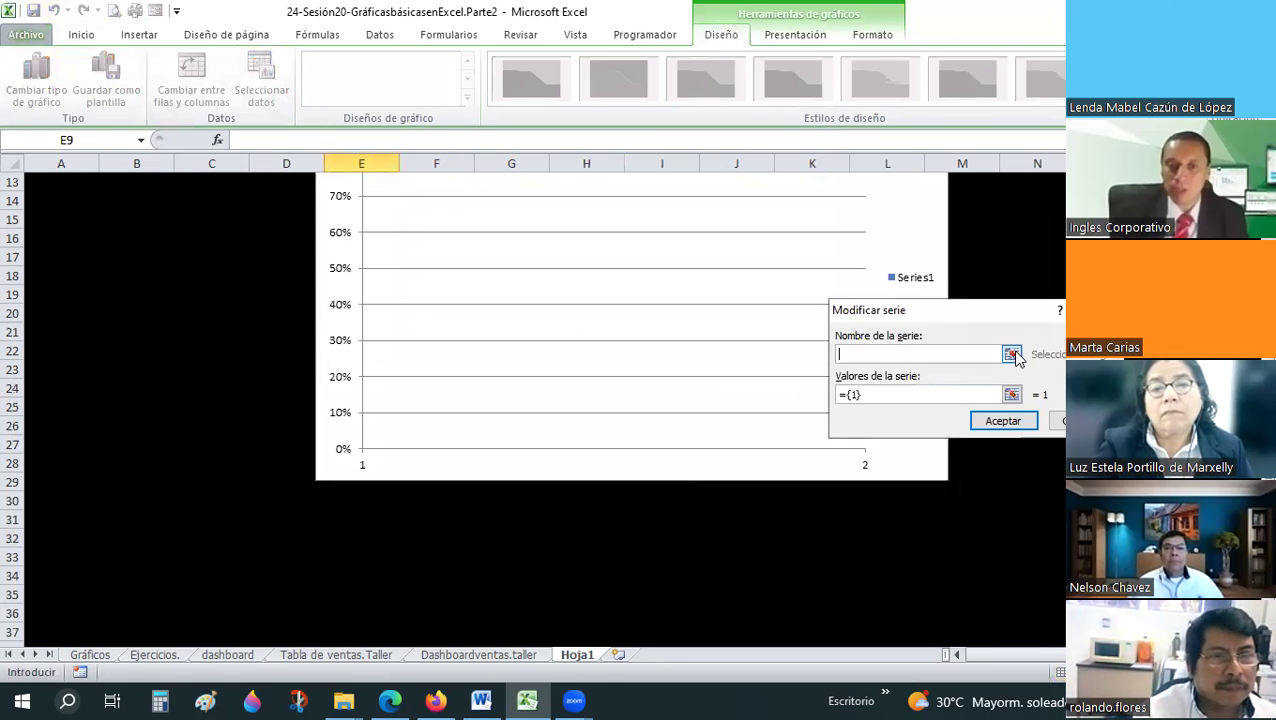
{"action": "left_click", "coordinate": [358, 656]}
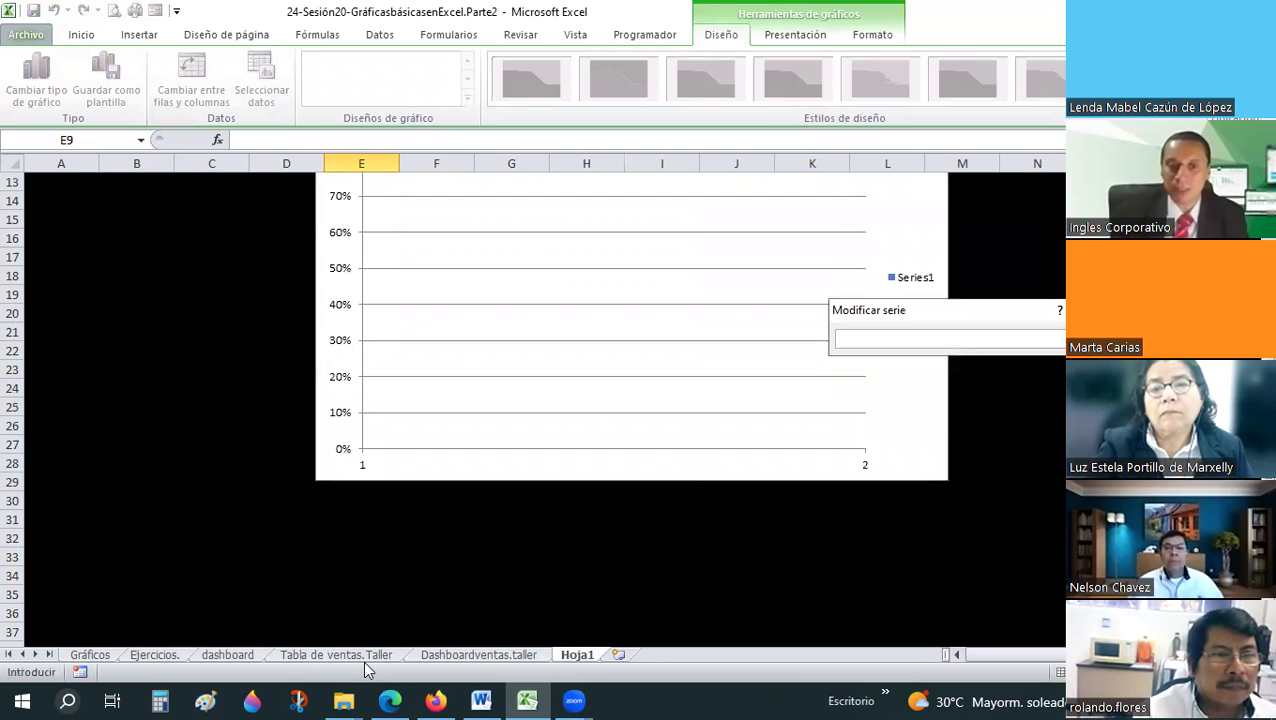
{"action": "left_click", "coordinate": [363, 654]}
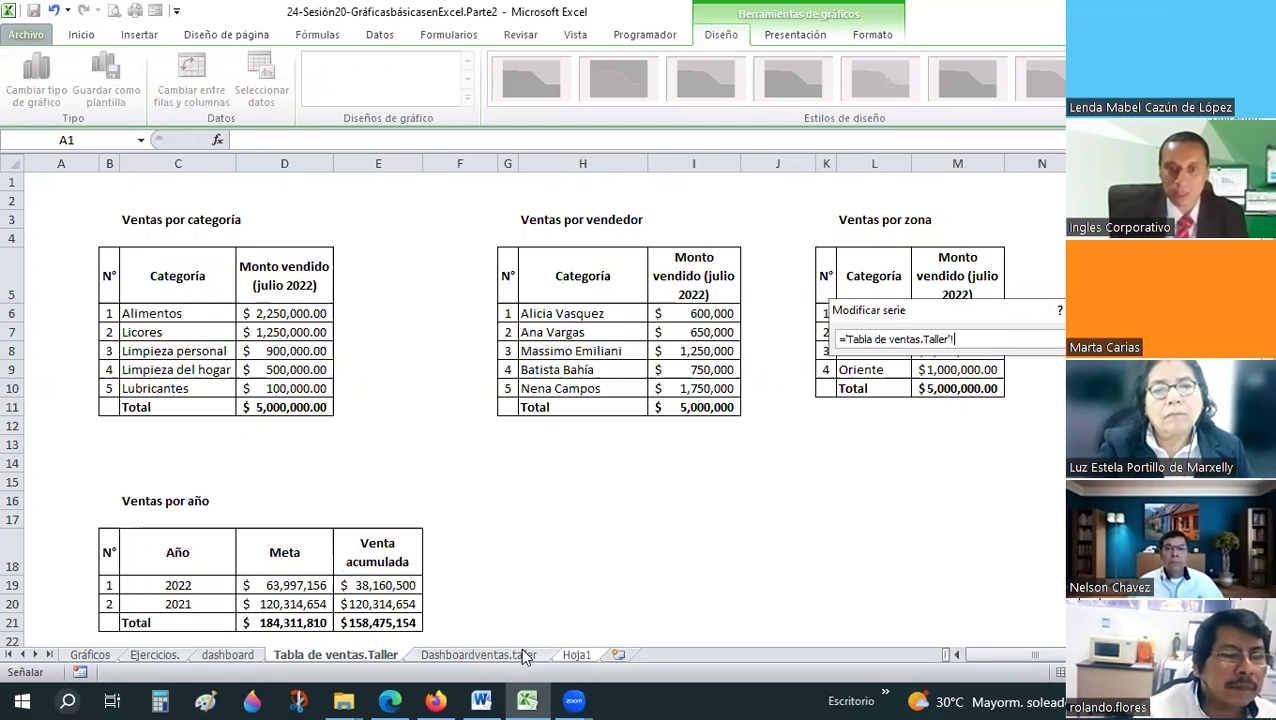
{"action": "key", "text": "ctrl+Page_Down"}
{"action": "key", "text": "ctrl+Page_Down"}
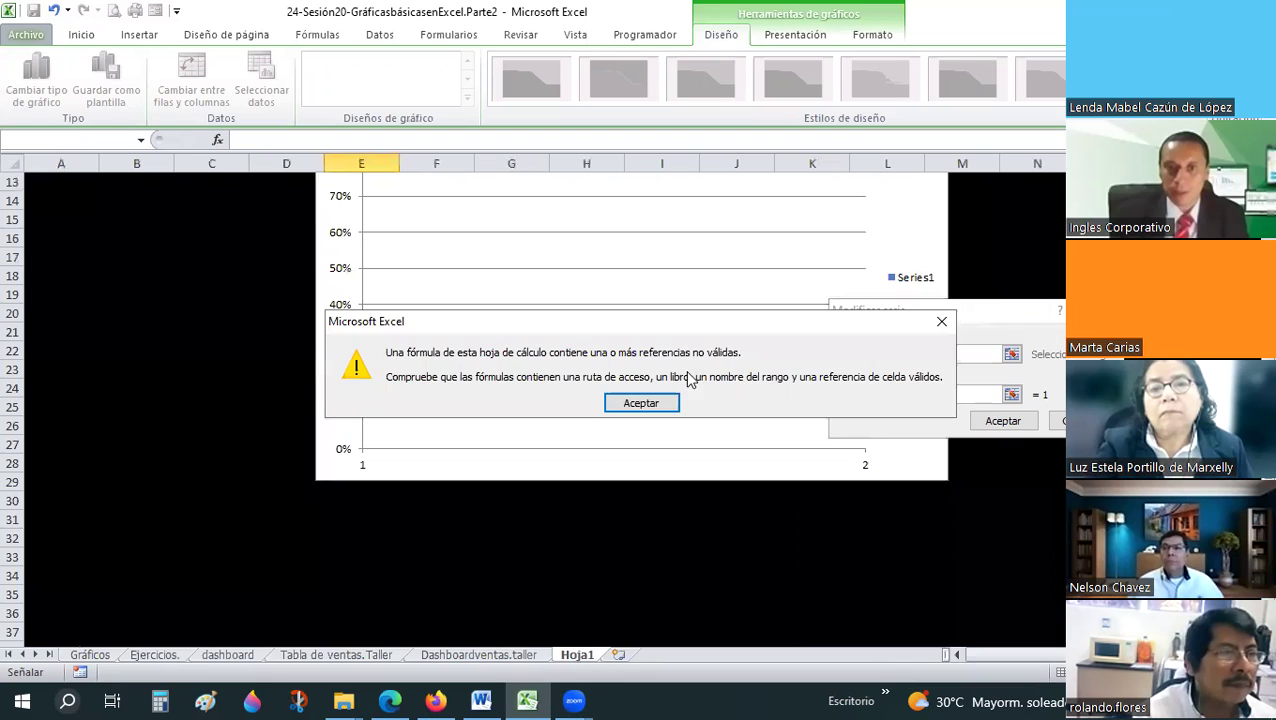
{"action": "key", "text": "Return"}
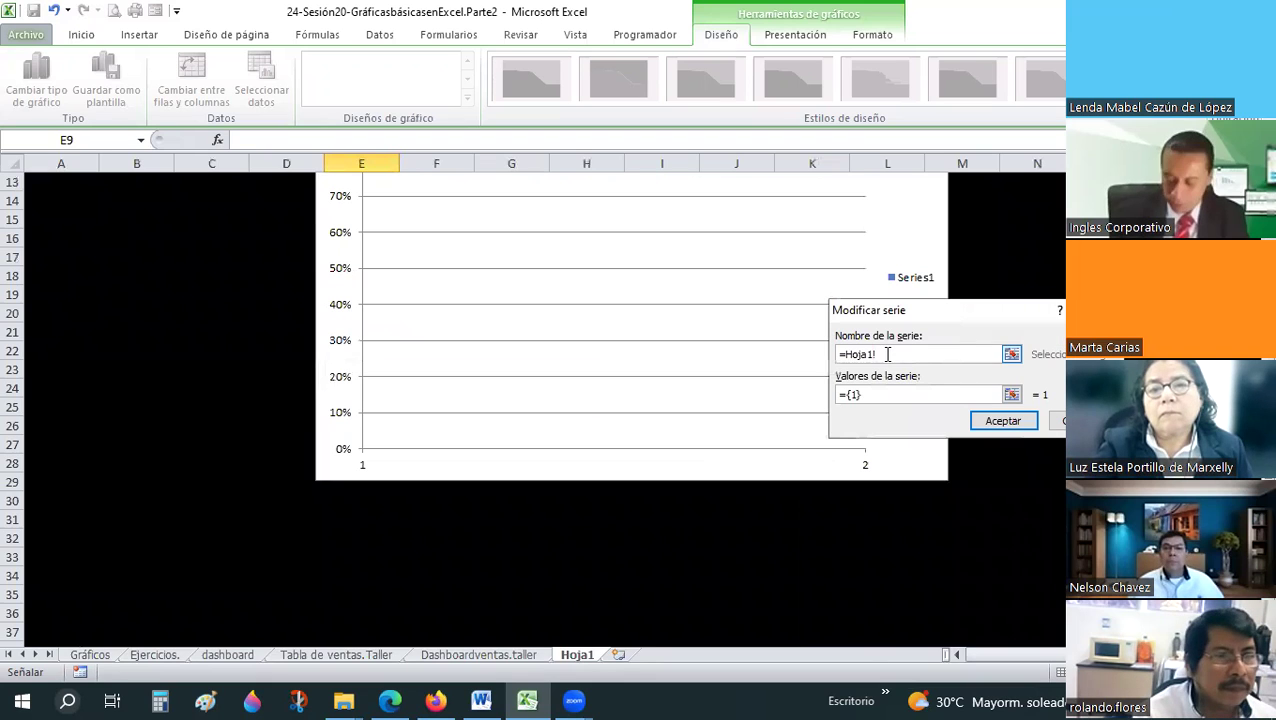
{"action": "key", "text": "BackSpace"}
{"action": "key", "text": "BackSpace"}
{"action": "key", "text": "BackSpace"}
{"action": "key", "text": "BackSpace"}
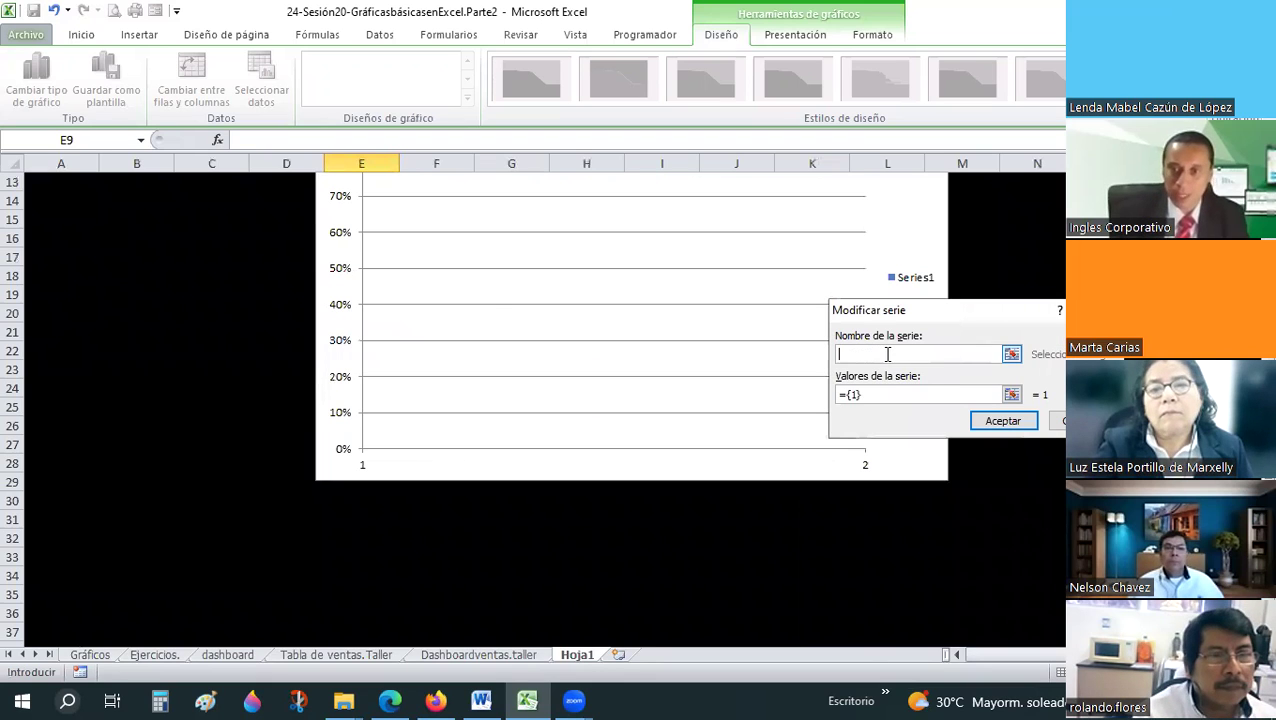
{"action": "left_click", "coordinate": [1012, 354]}
- Set the series name to D5 and values to D6:D9 on Tabla de ventas.Taller
{"action": "left_click", "coordinate": [345, 655]}
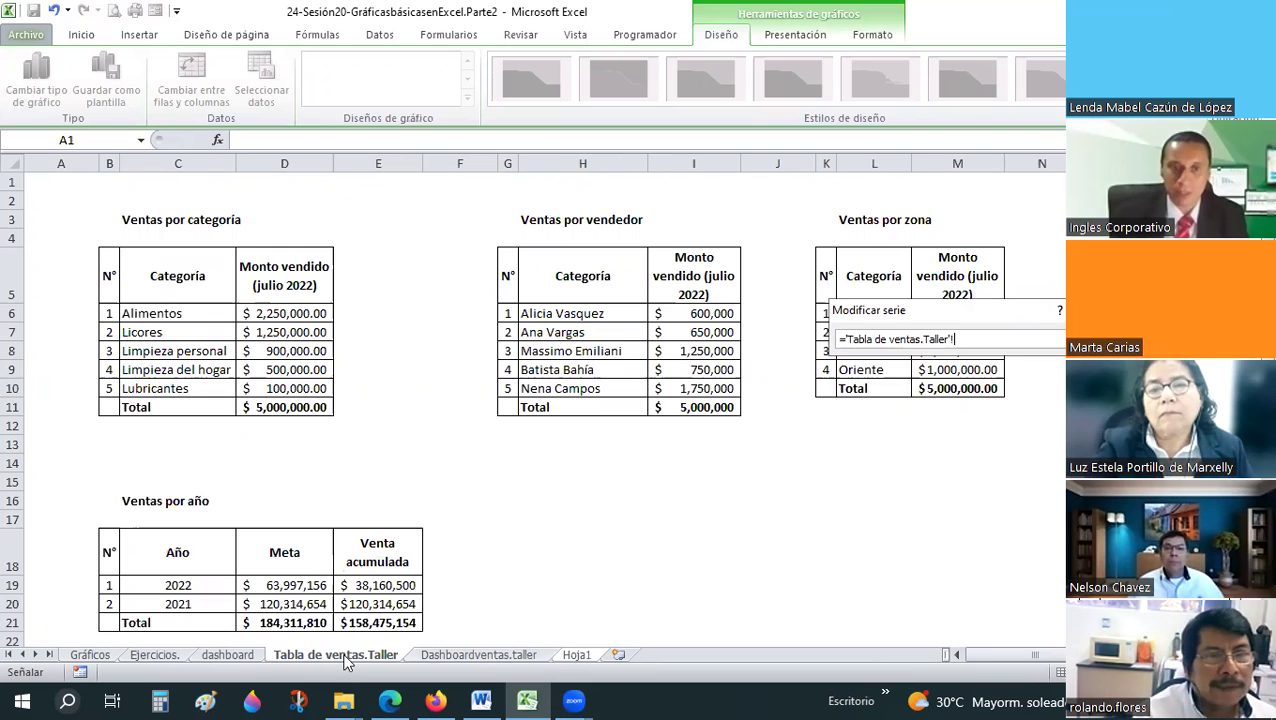
{"action": "left_click", "coordinate": [258, 280]}
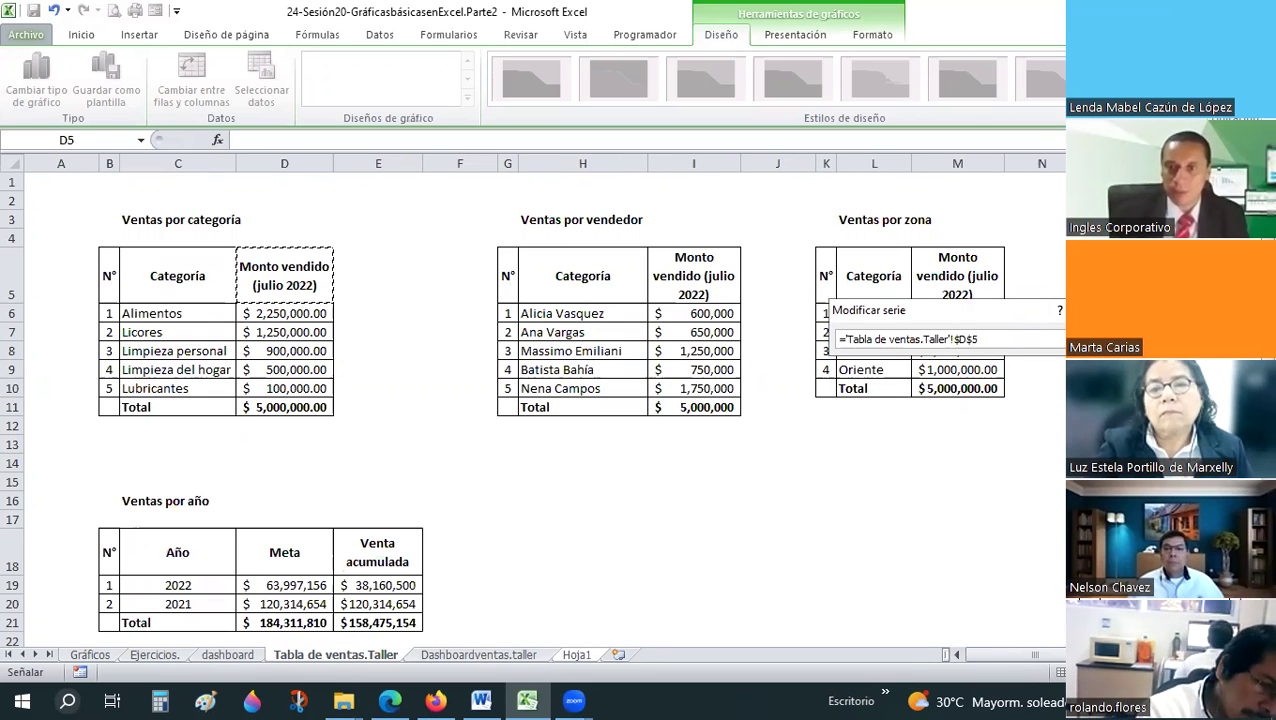
{"action": "left_click_drag", "start_coordinate": [315, 313], "coordinate": [313, 399]}
{"action": "left_click", "coordinate": [1018, 424]}
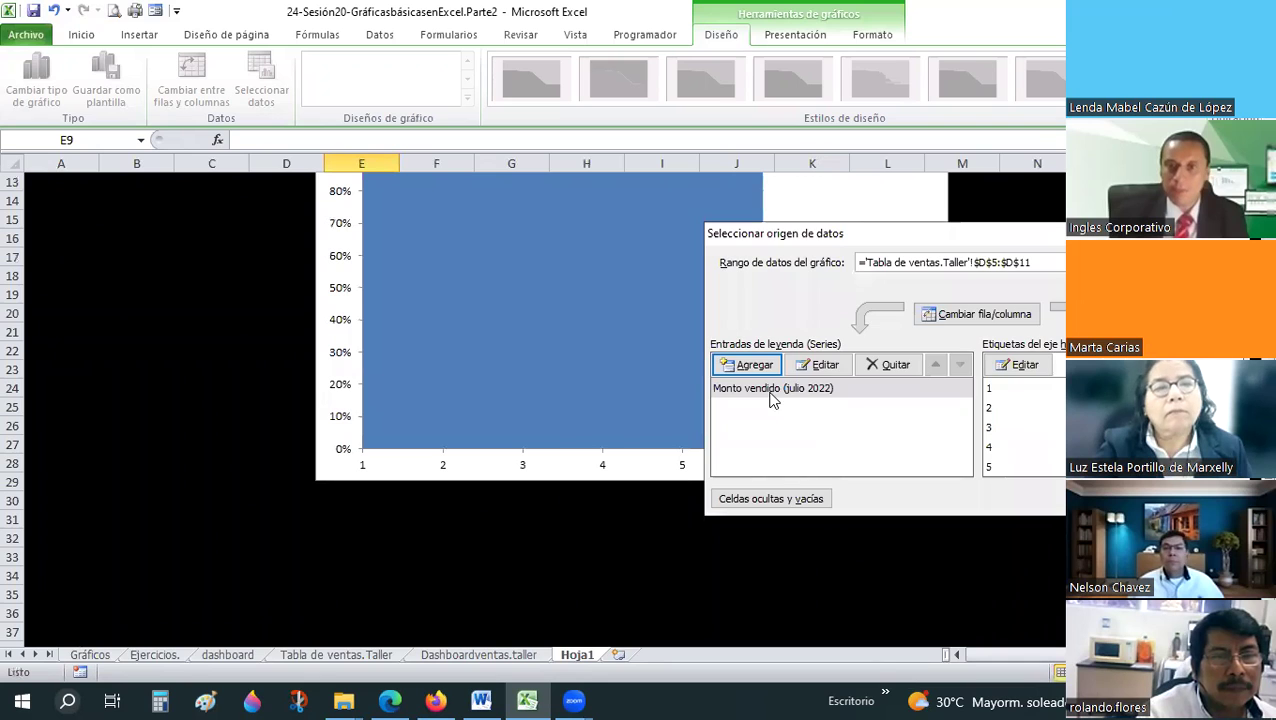
{"action": "key", "text": "Return"}
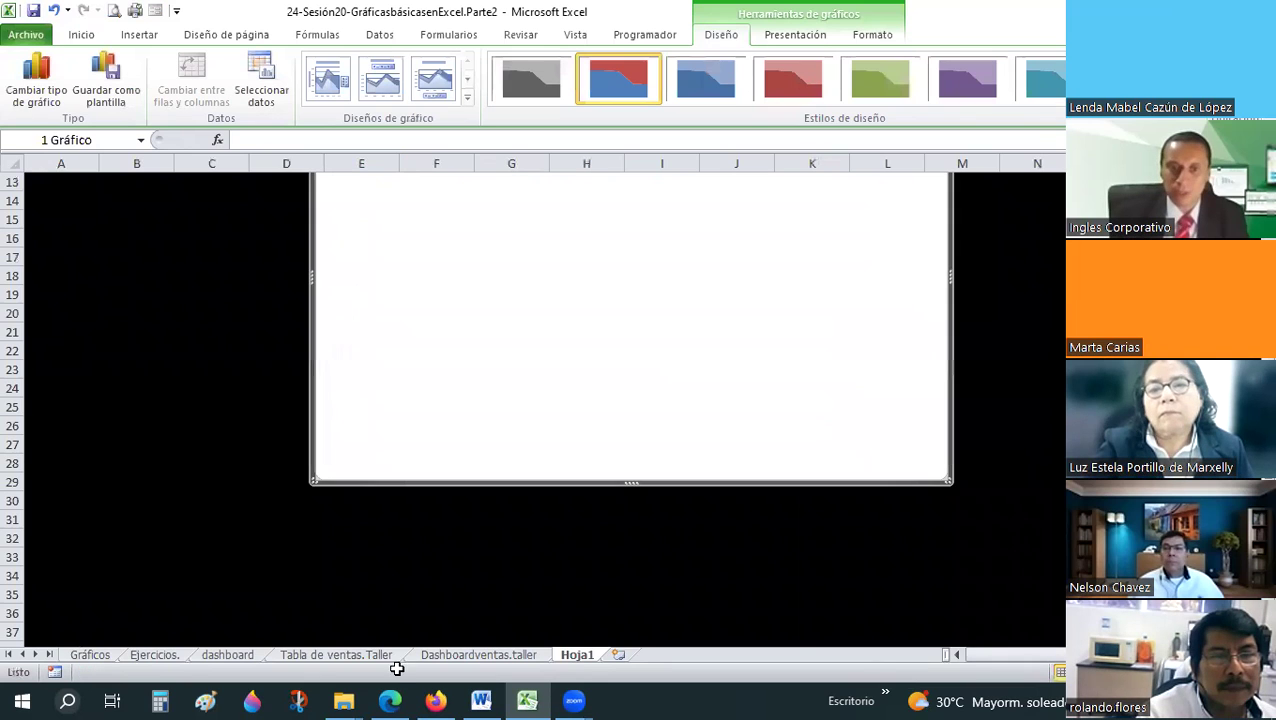
{"action": "left_click", "coordinate": [364, 658]}
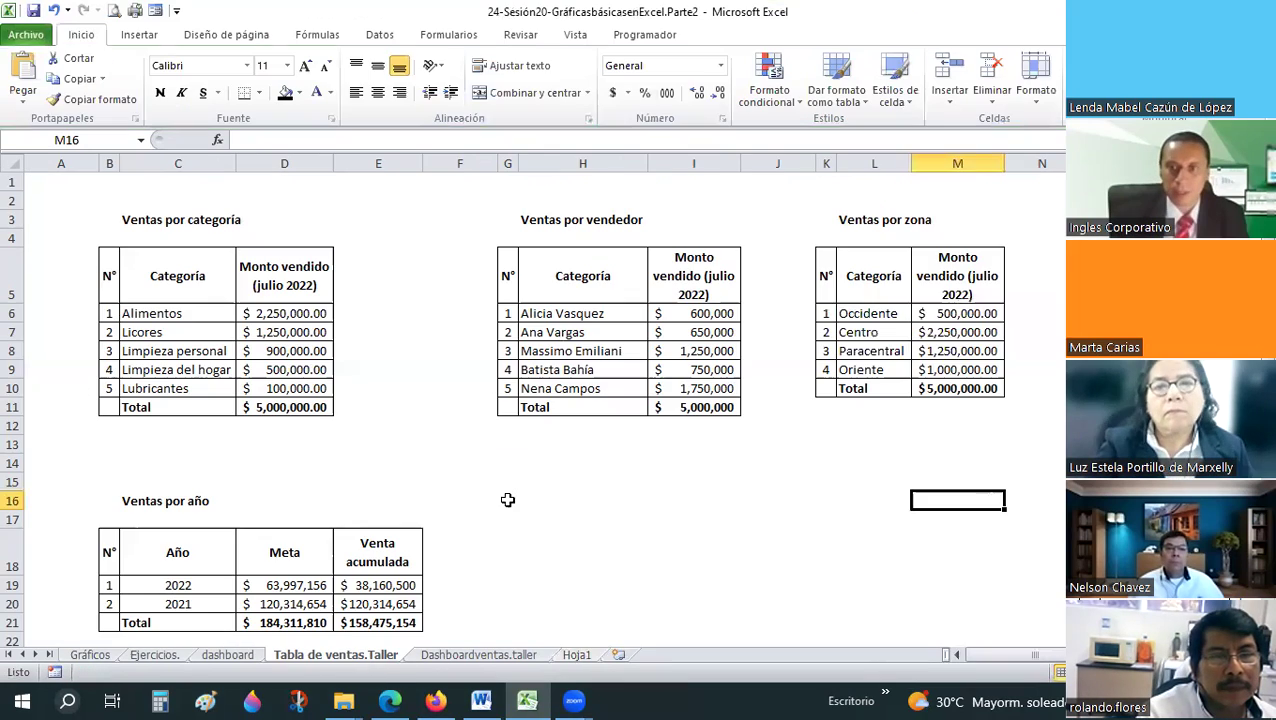
{"action": "scroll", "coordinate": [508, 493], "scroll_direction": "down", "scroll_amount": 3}
{"action": "left_click", "coordinate": [288, 377]}
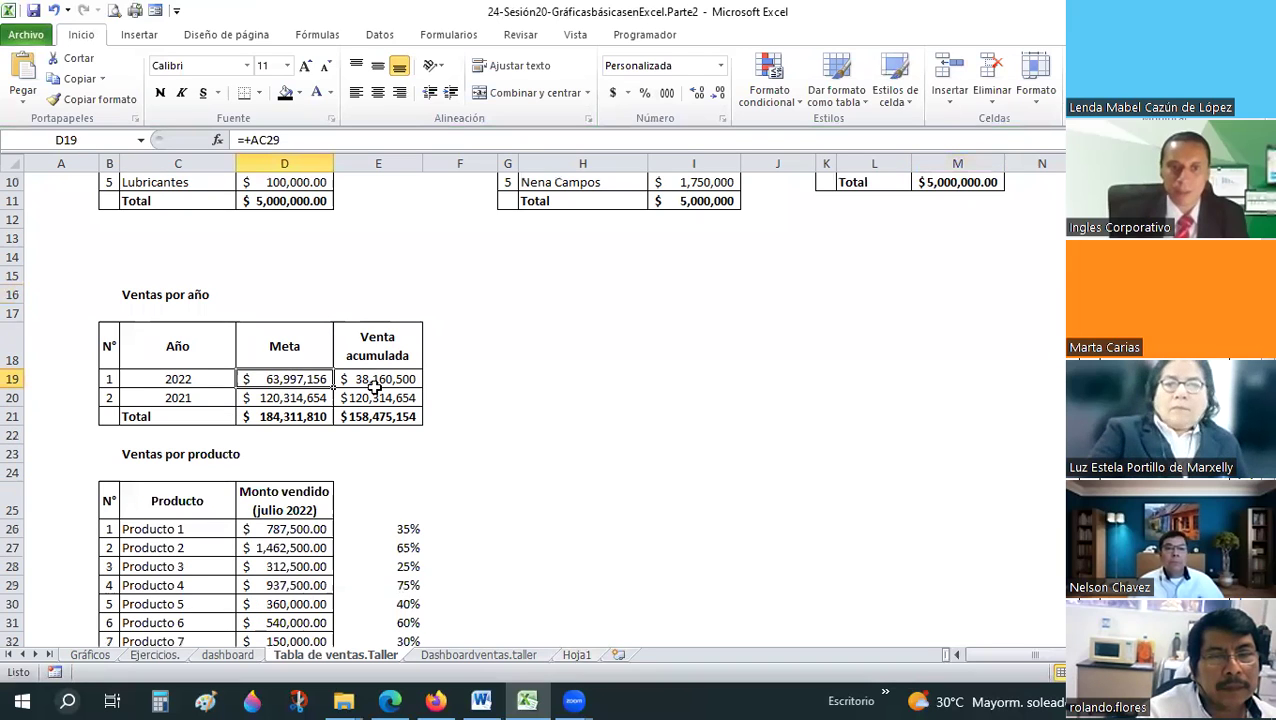
{"action": "scroll", "coordinate": [402, 385], "scroll_direction": "down", "scroll_amount": 1}
{"action": "scroll", "coordinate": [402, 385], "scroll_direction": "up", "scroll_amount": 3}
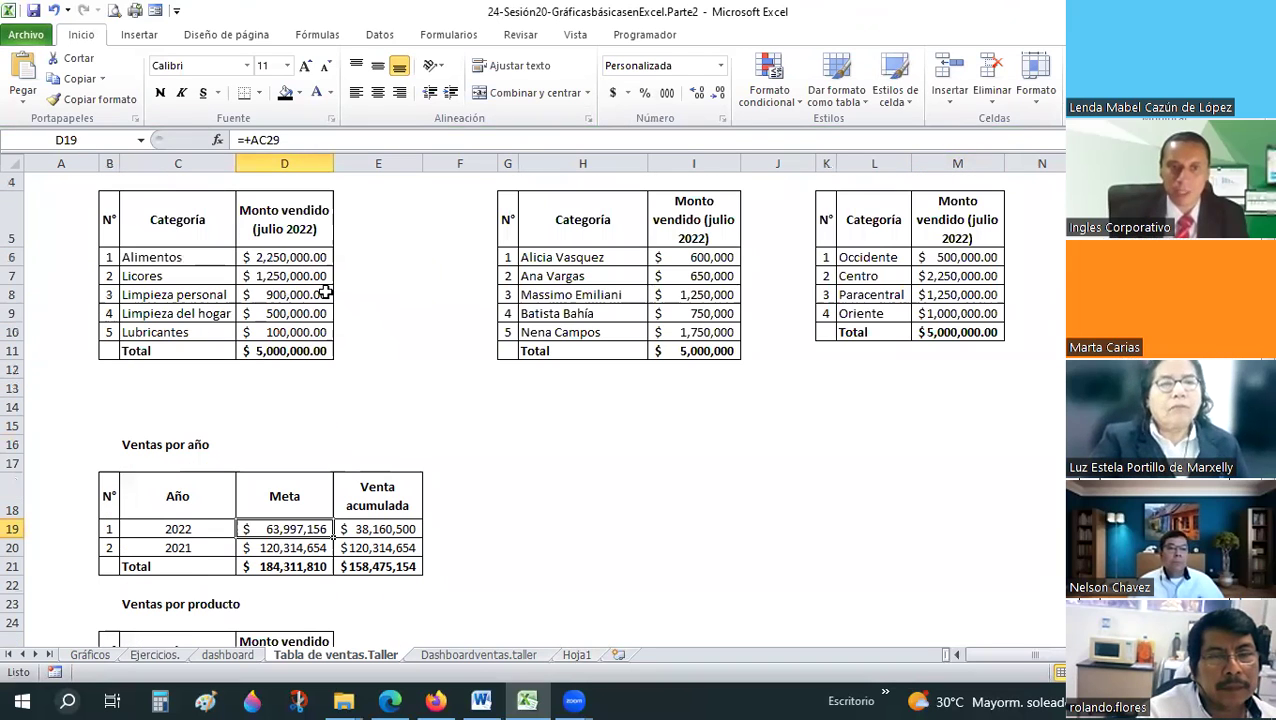
{"action": "scroll", "coordinate": [886, 566], "scroll_direction": "up", "scroll_amount": 1}
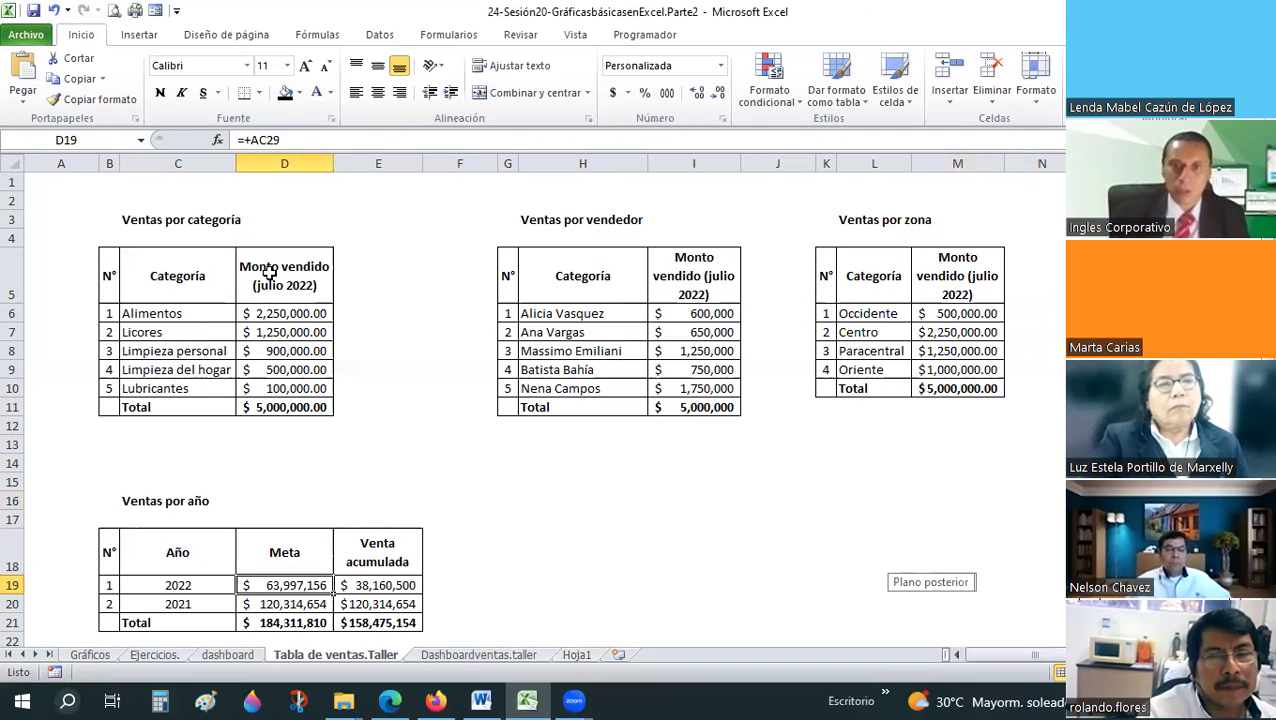
{"action": "scroll", "coordinate": [970, 598], "scroll_direction": "down", "scroll_amount": 2}
{"action": "scroll", "coordinate": [985, 594], "scroll_direction": "right", "scroll_amount": 5}
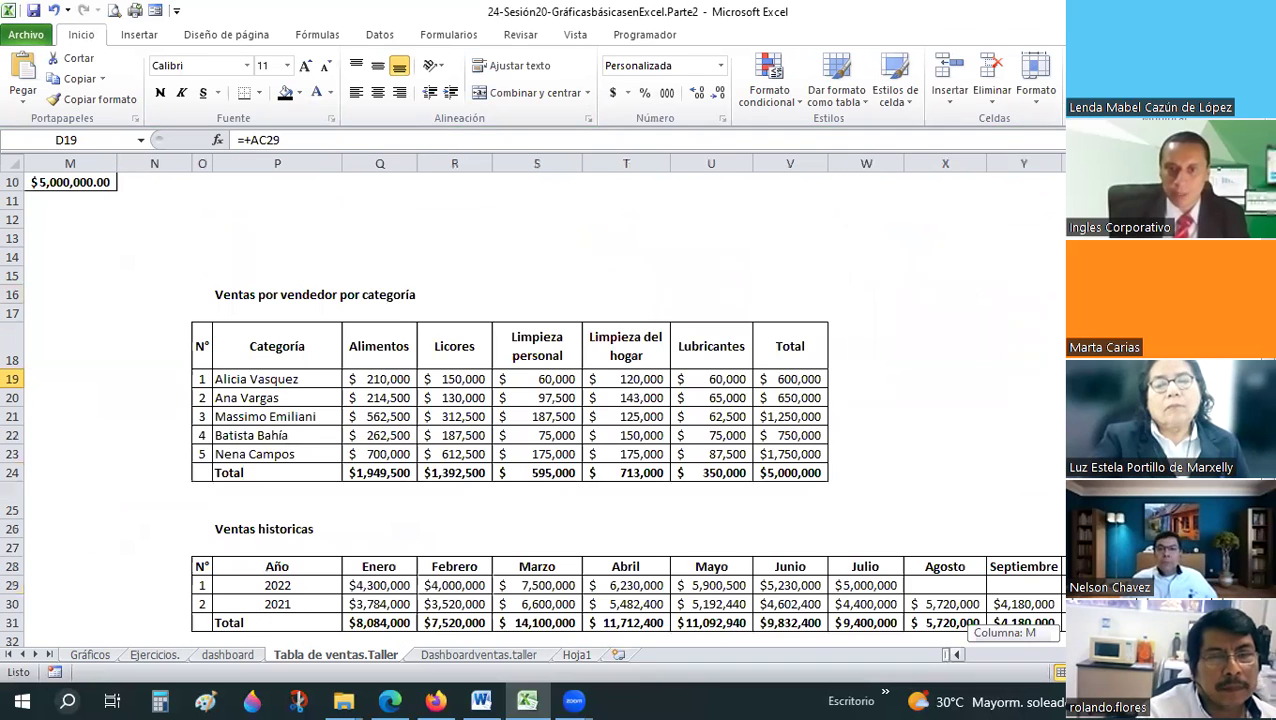
{"action": "scroll", "coordinate": [283, 505], "scroll_direction": "down", "scroll_amount": 2}
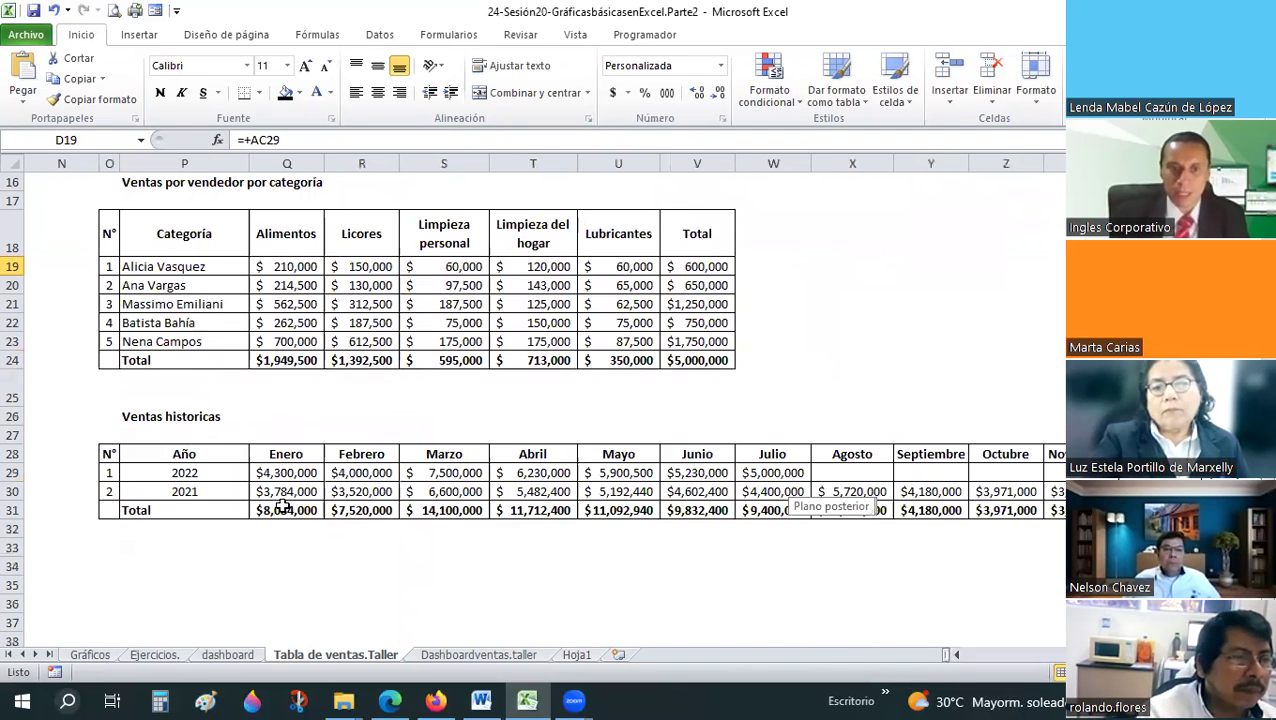
{"action": "left_click", "coordinate": [280, 492]}
{"action": "left_click", "coordinate": [349, 470]}
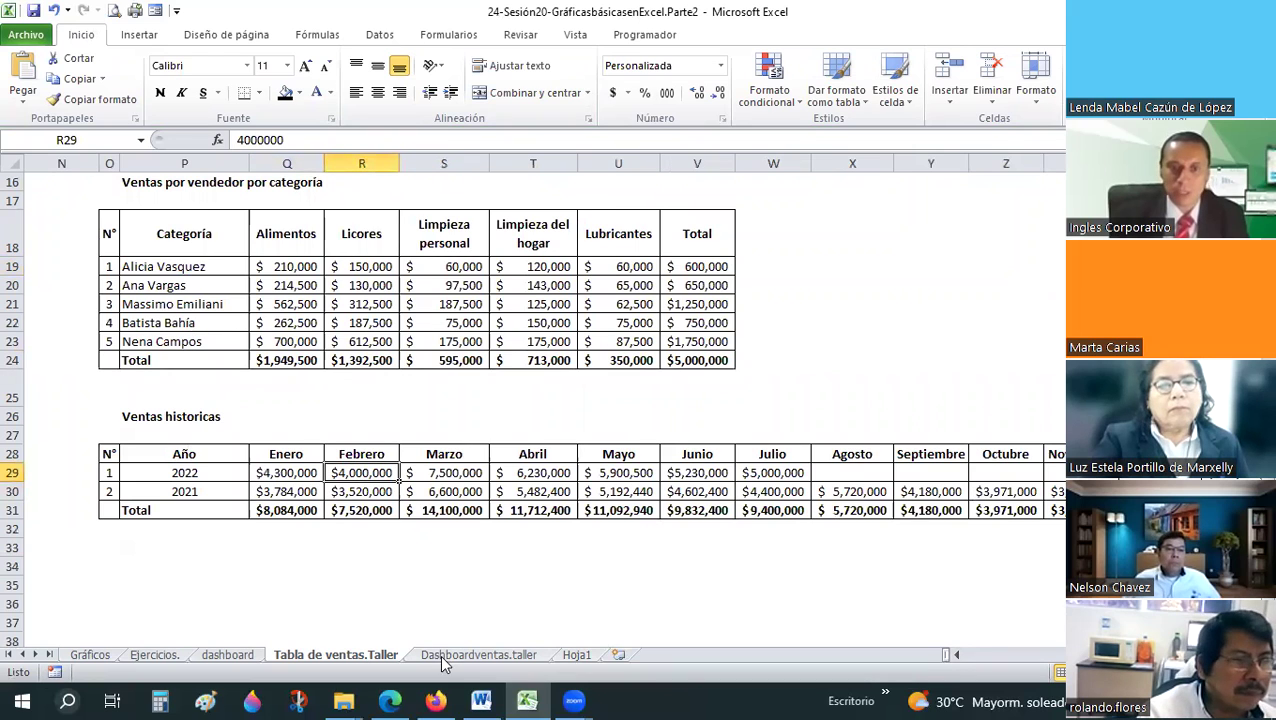
{"action": "left_click", "coordinate": [578, 655]}
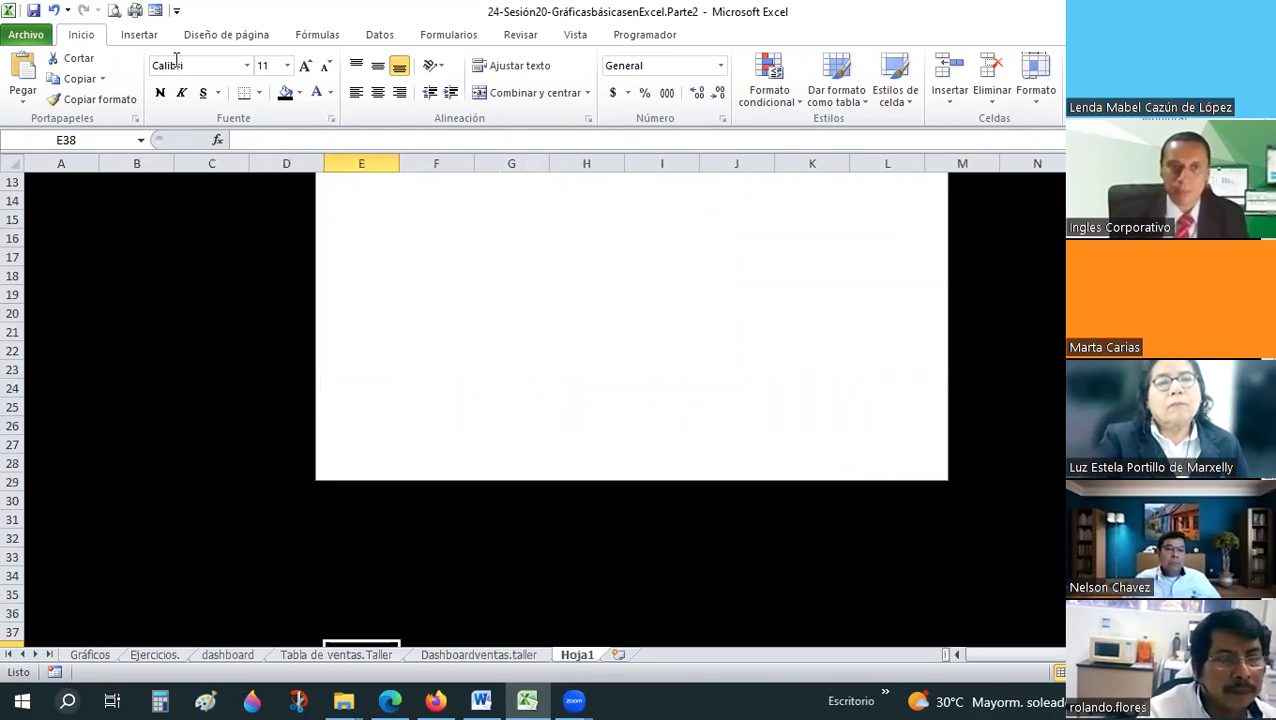
{"action": "left_click", "coordinate": [139, 35]}
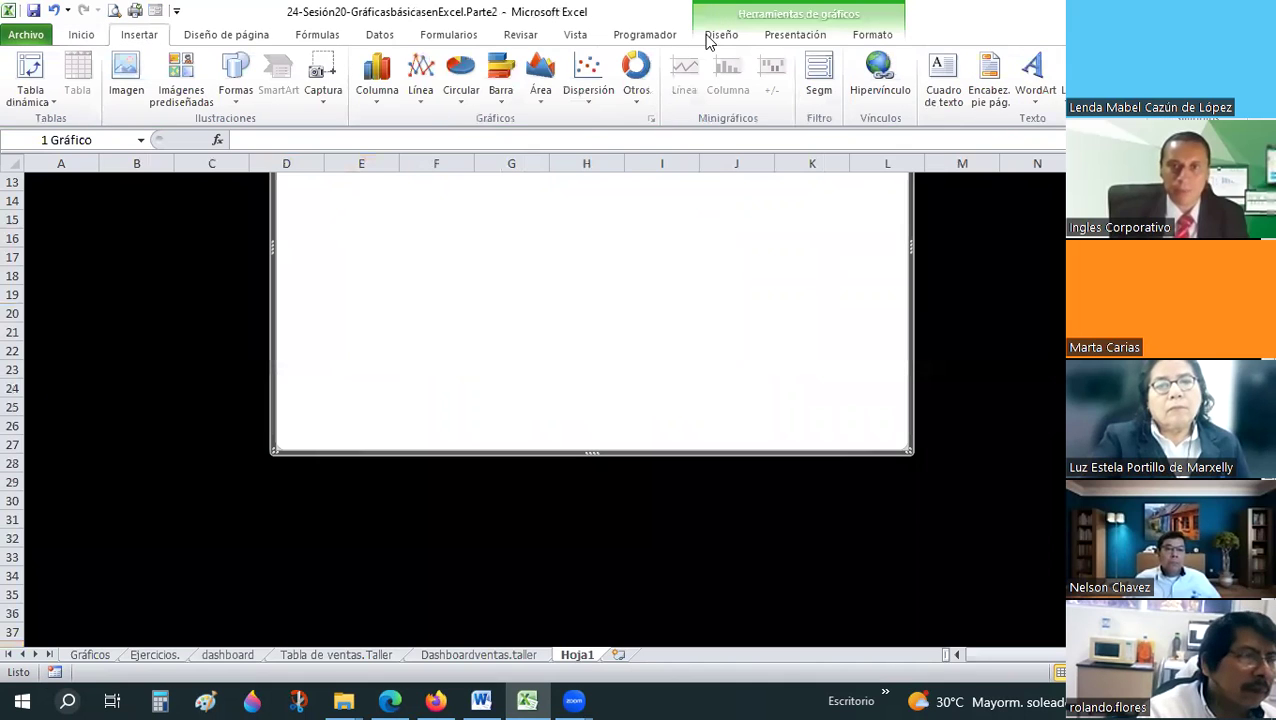
- Add a 2022 series using the 2022 year cell and its monthly sales row
{"action": "left_click", "coordinate": [266, 80]}
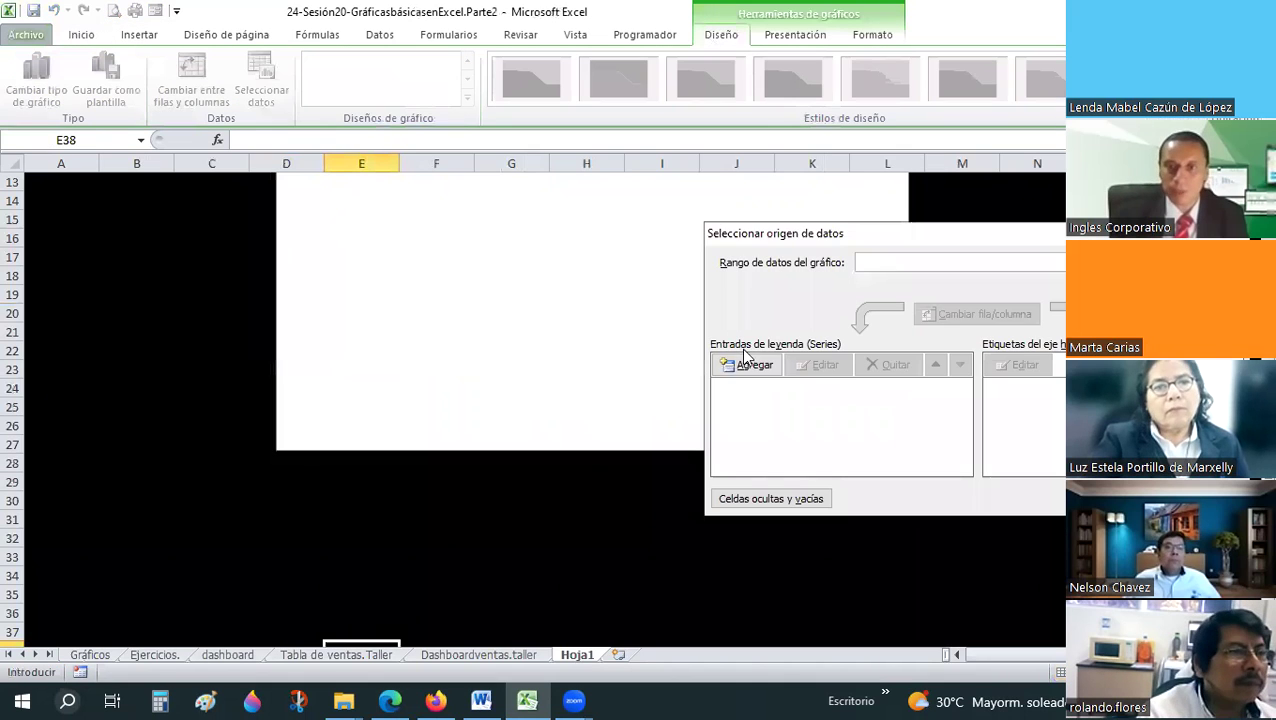
{"action": "left_click", "coordinate": [755, 366]}
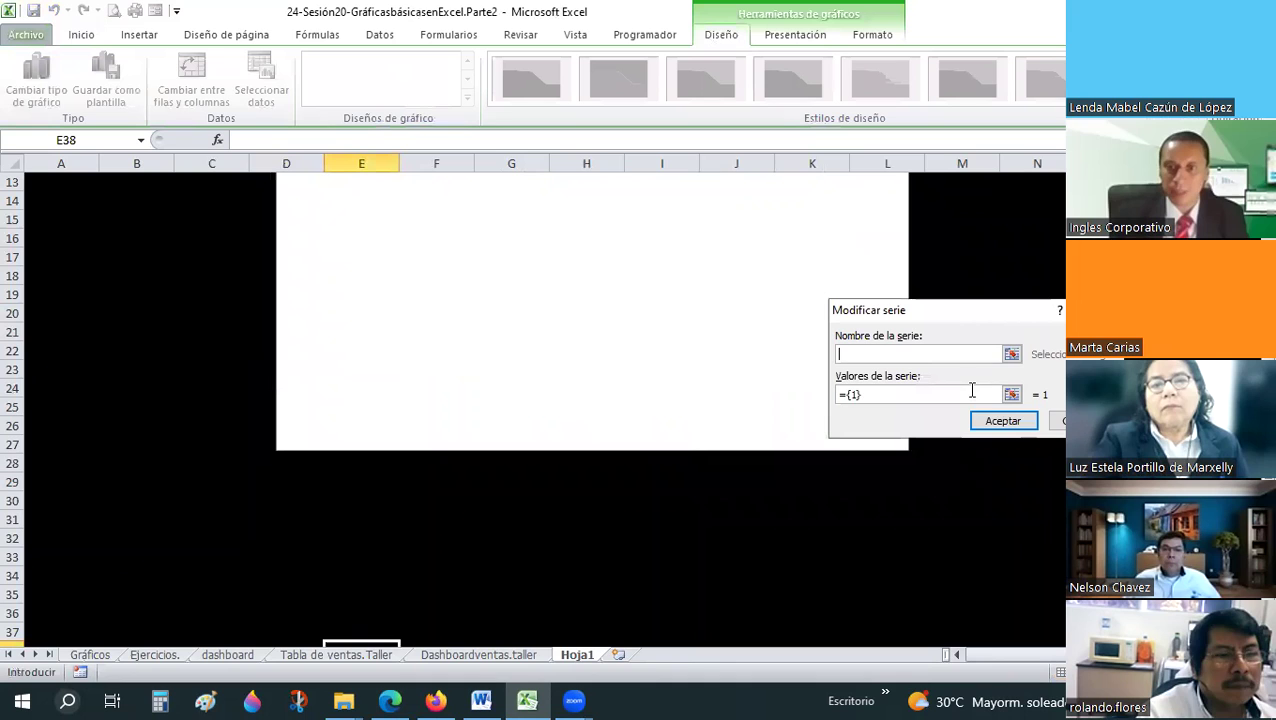
{"action": "left_click", "coordinate": [1010, 356]}
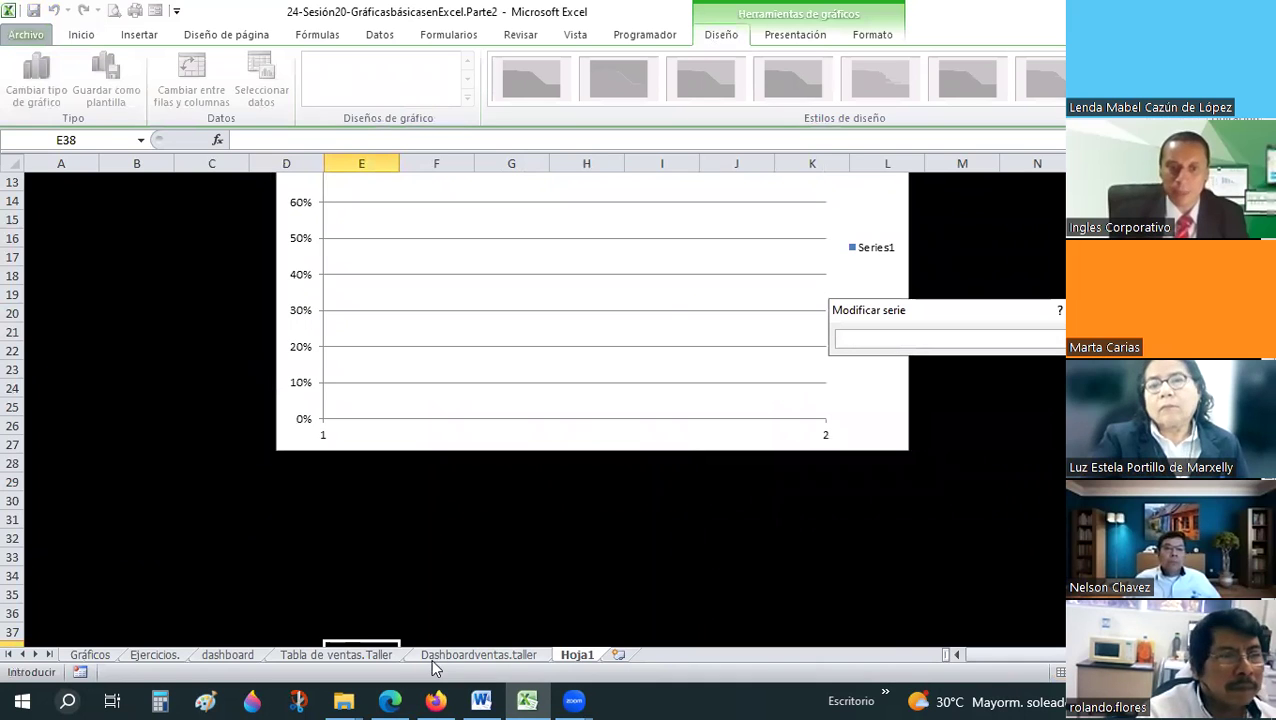
{"action": "left_click", "coordinate": [338, 655]}
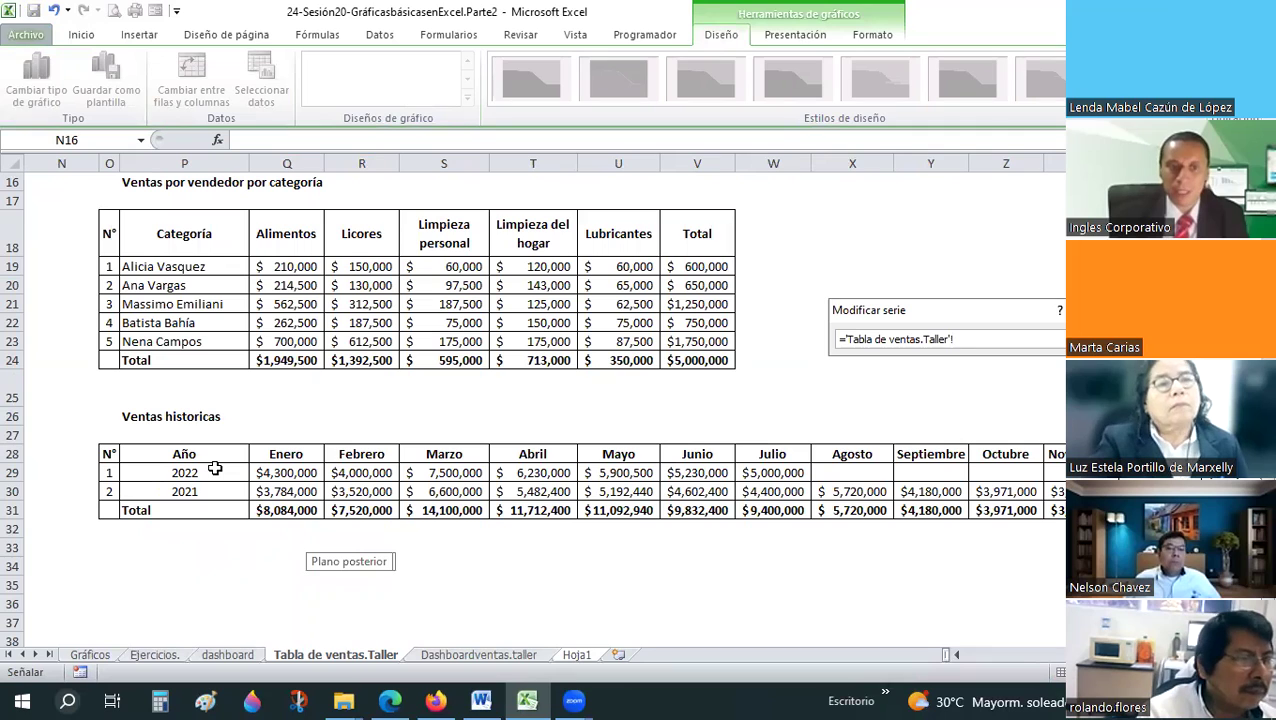
{"action": "left_click", "coordinate": [215, 470]}
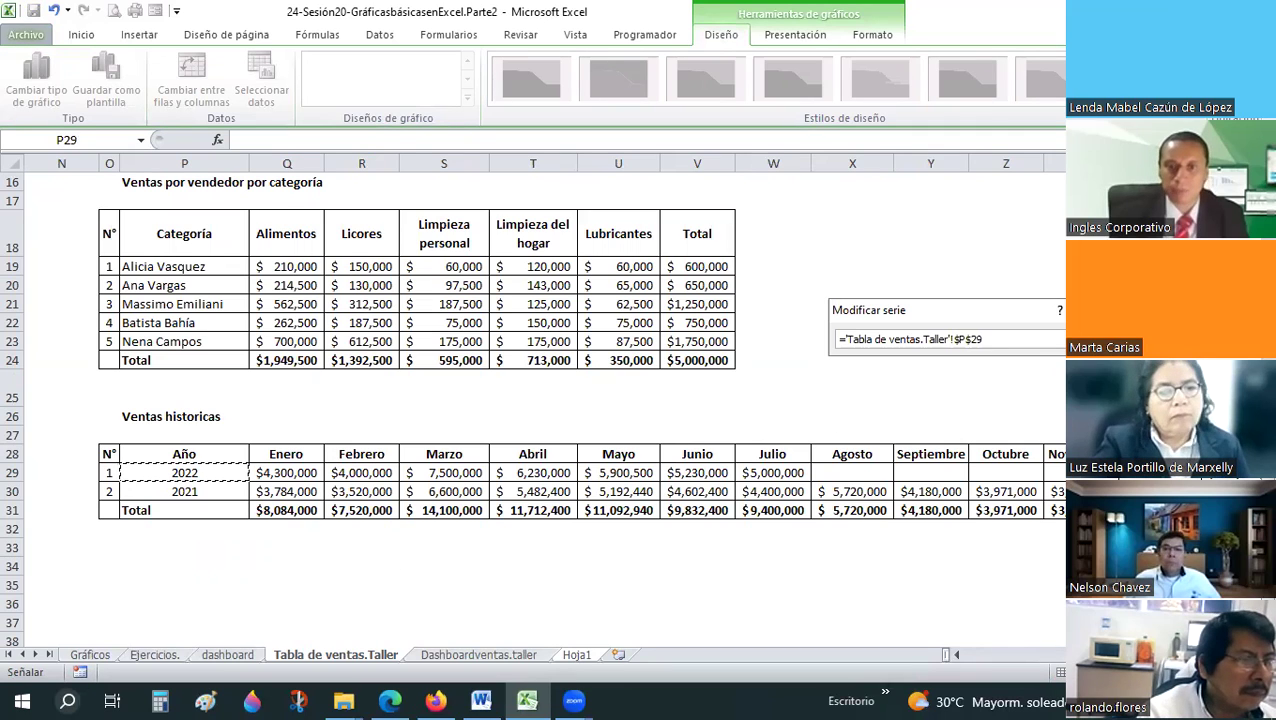
{"action": "key", "text": "Tab"}
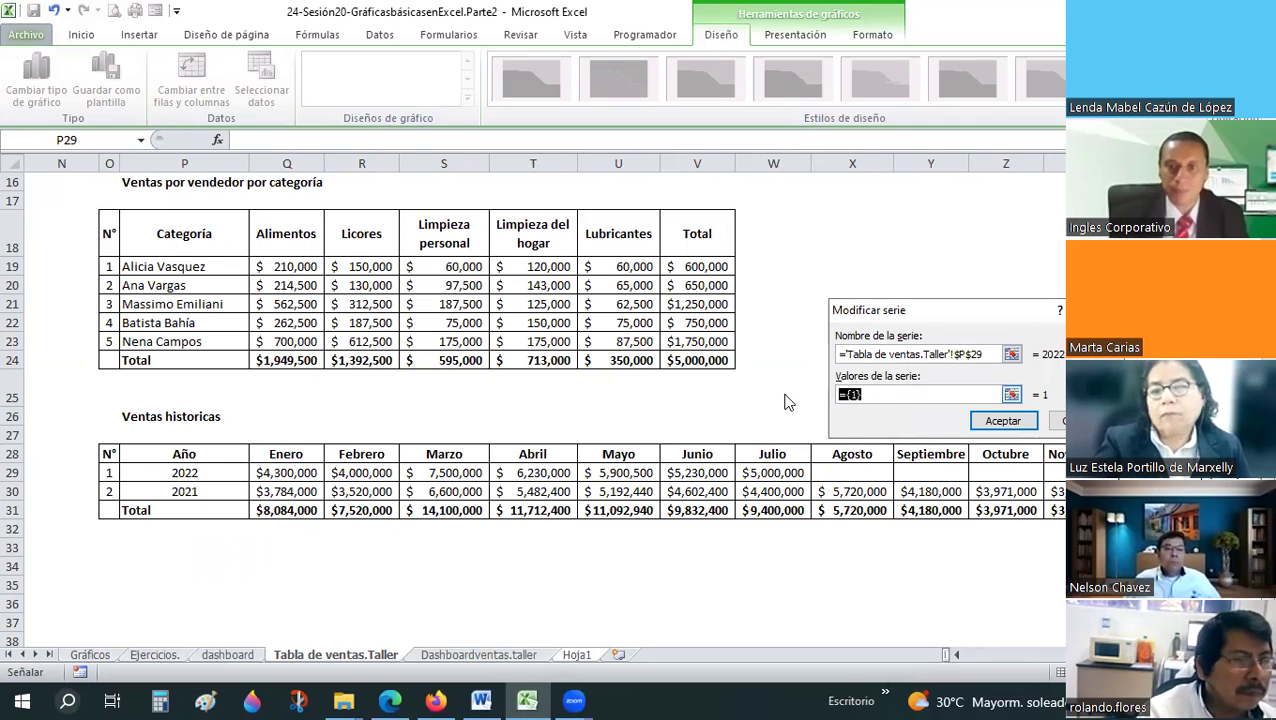
{"action": "key", "text": "BackSpace"}
{"action": "left_click_drag", "start_coordinate": [262, 473], "coordinate": [762, 473]}
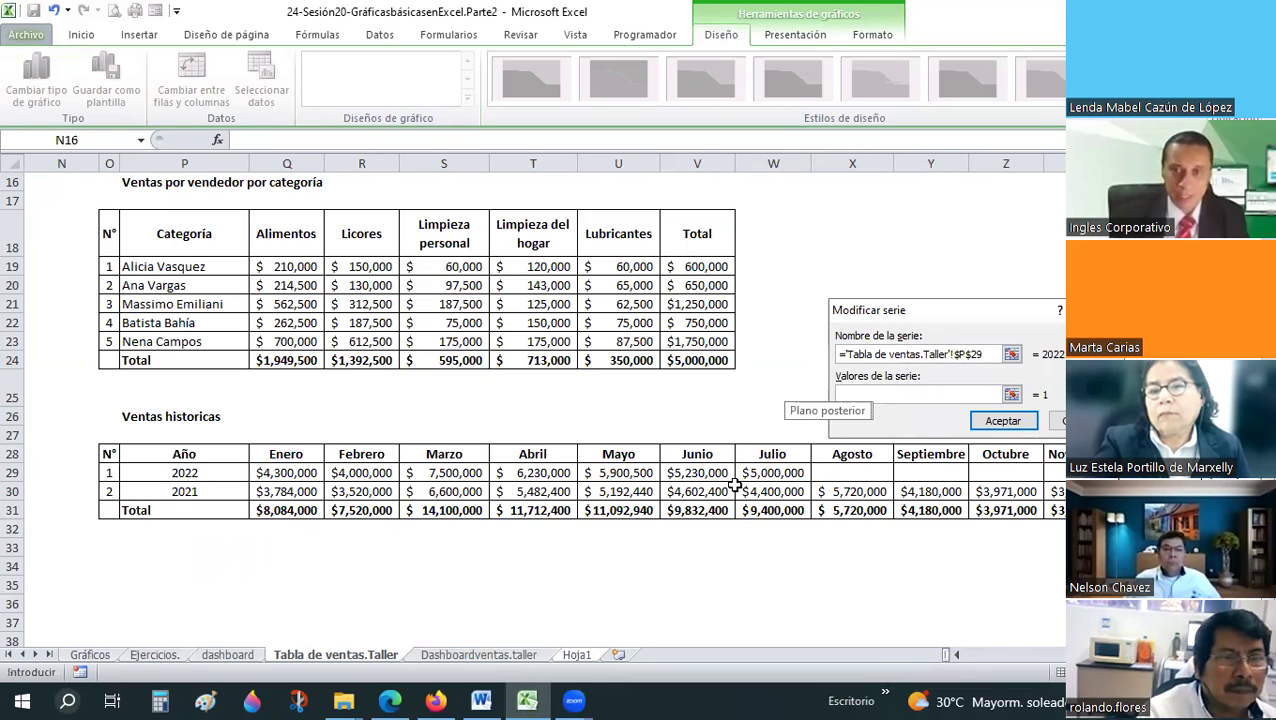
{"action": "left_click", "coordinate": [1002, 421]}
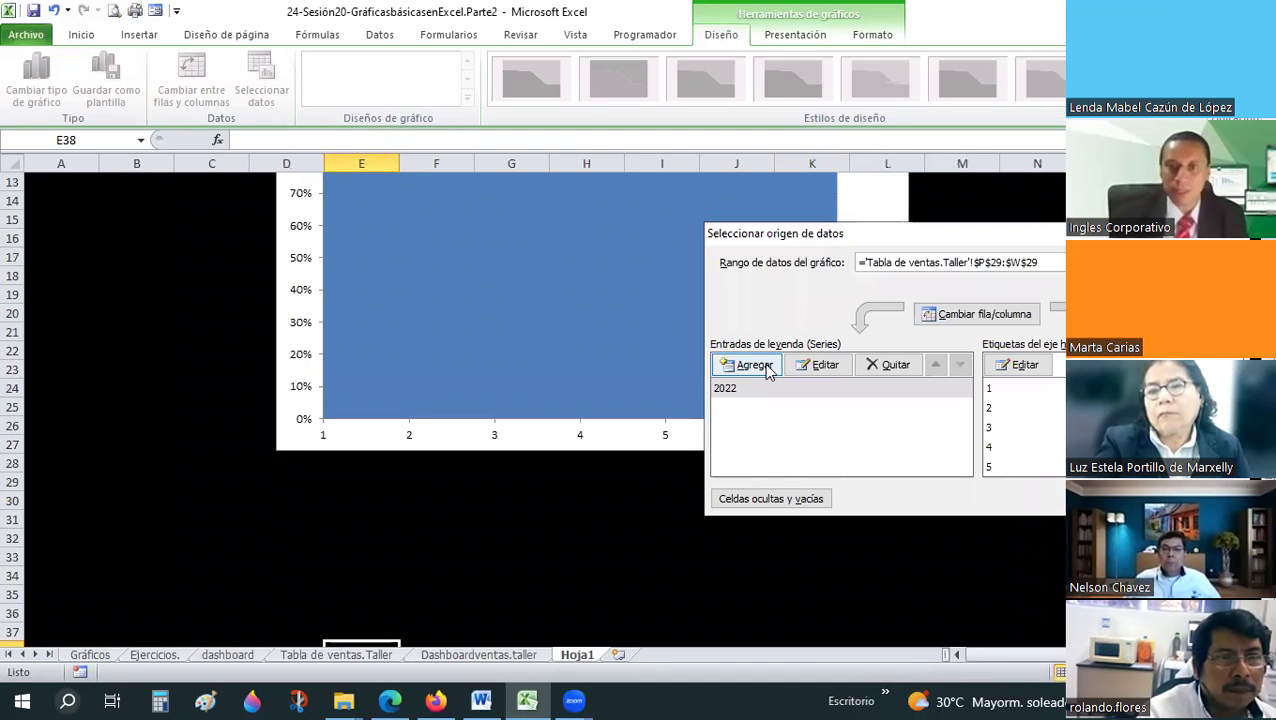
- Add a 2021 series using the 2021 year cell and its monthly sales row
{"action": "left_click", "coordinate": [768, 372]}
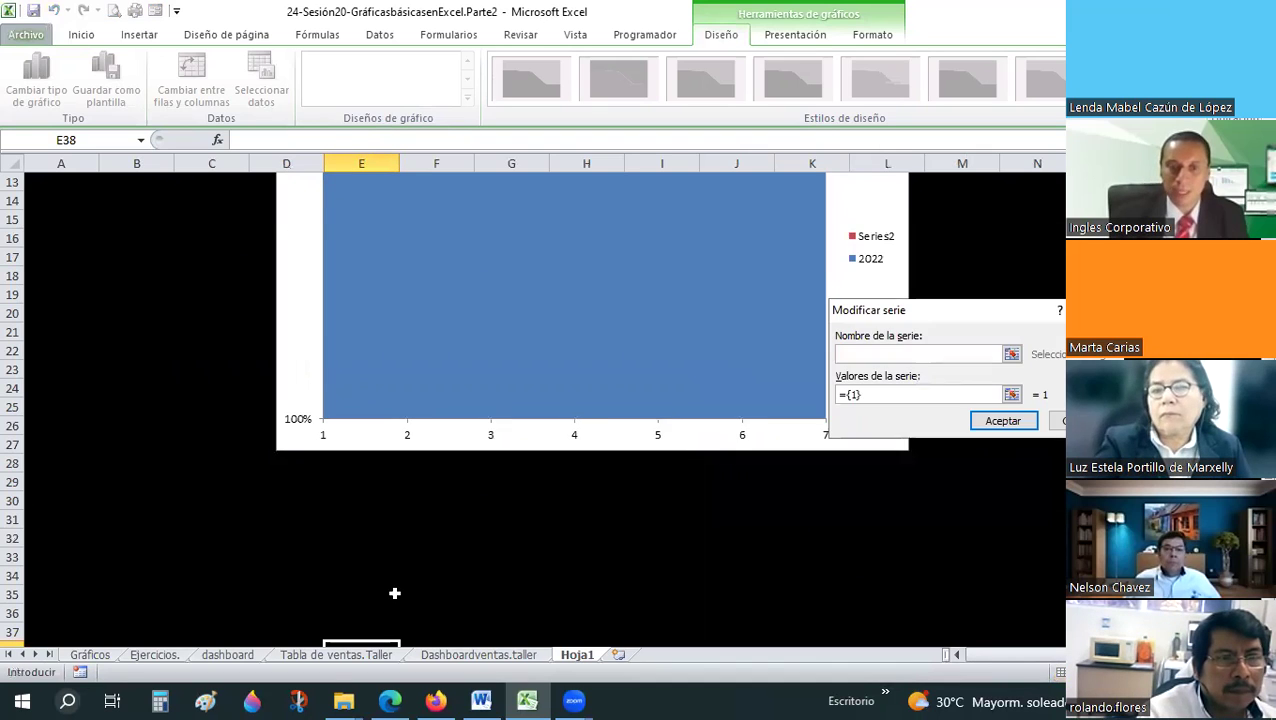
{"action": "left_click", "coordinate": [337, 656]}
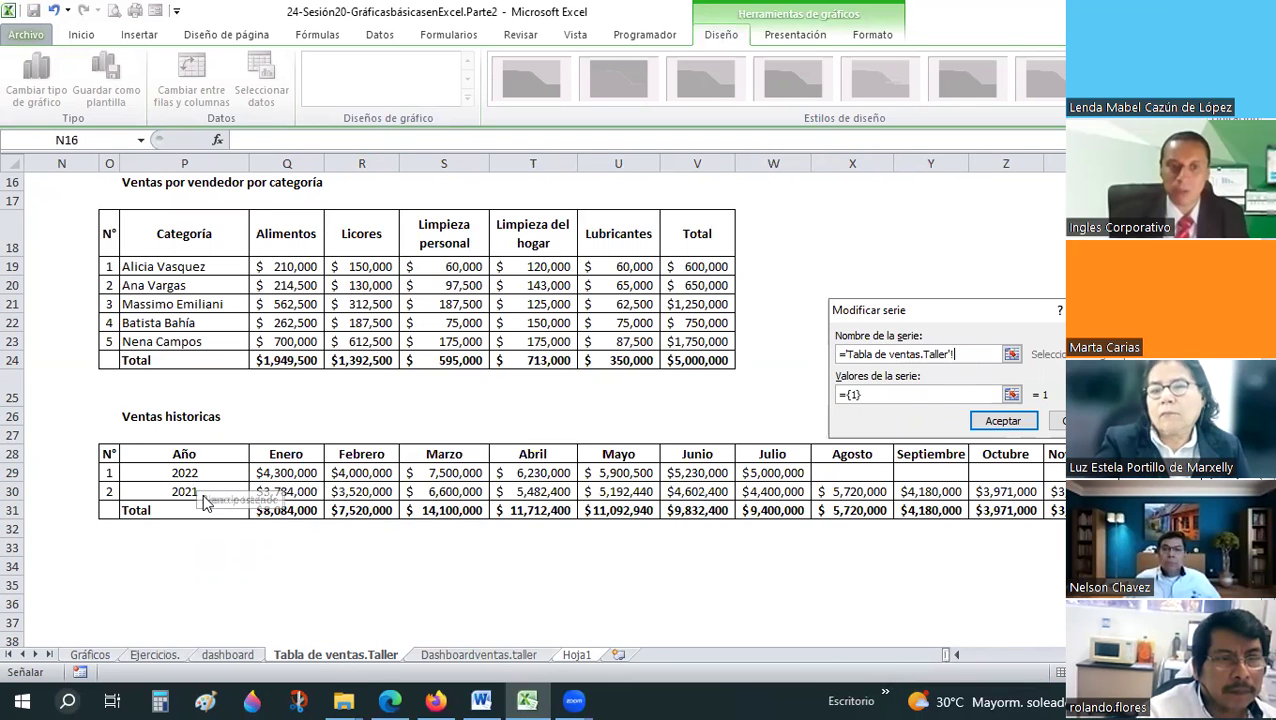
{"action": "left_click", "coordinate": [230, 491]}
{"action": "left_click_drag", "start_coordinate": [990, 394], "coordinate": [764, 400]}
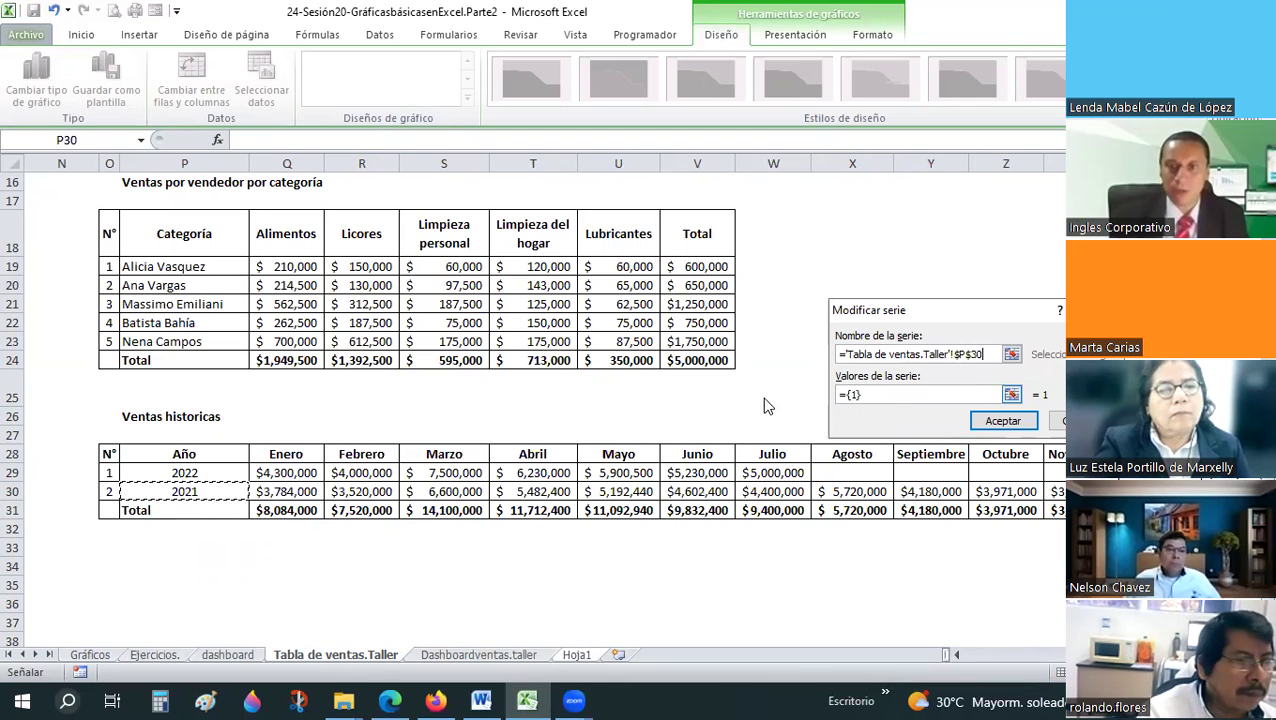
{"action": "key", "text": "Delete"}
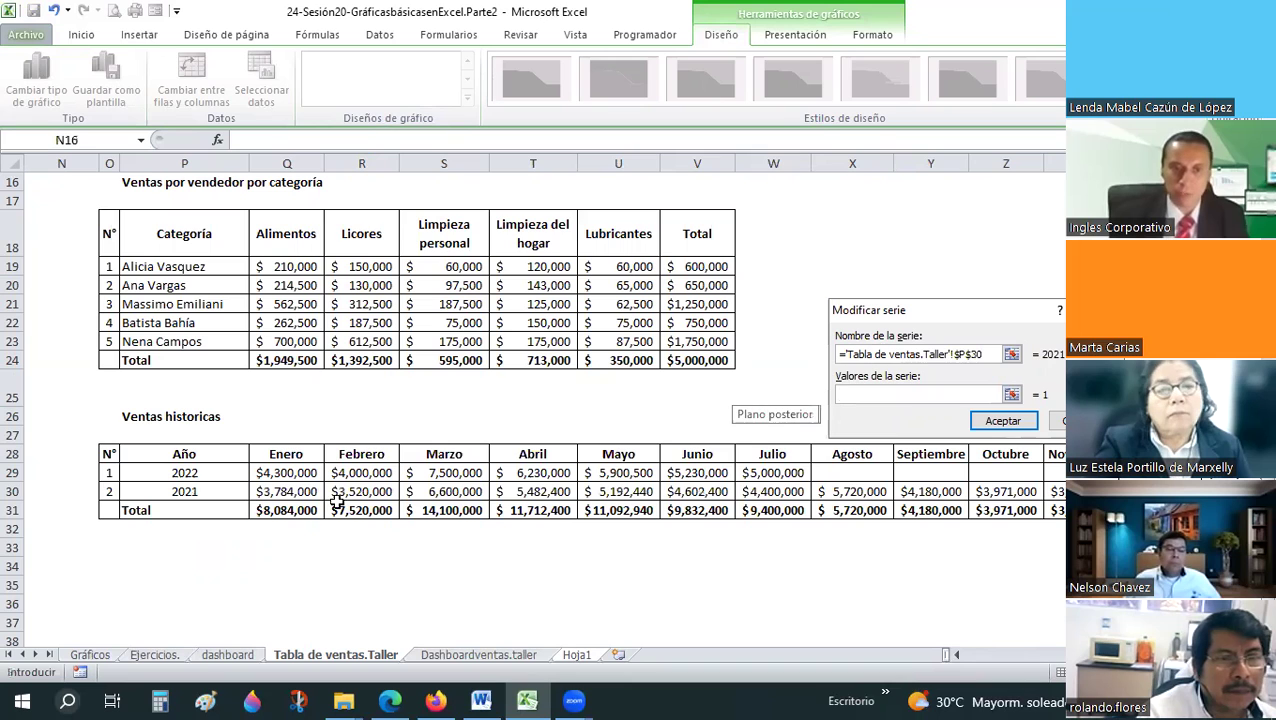
{"action": "left_click_drag", "start_coordinate": [260, 491], "coordinate": [1062, 491]}
{"action": "left_click_drag", "start_coordinate": [961, 483], "coordinate": [955, 489]}
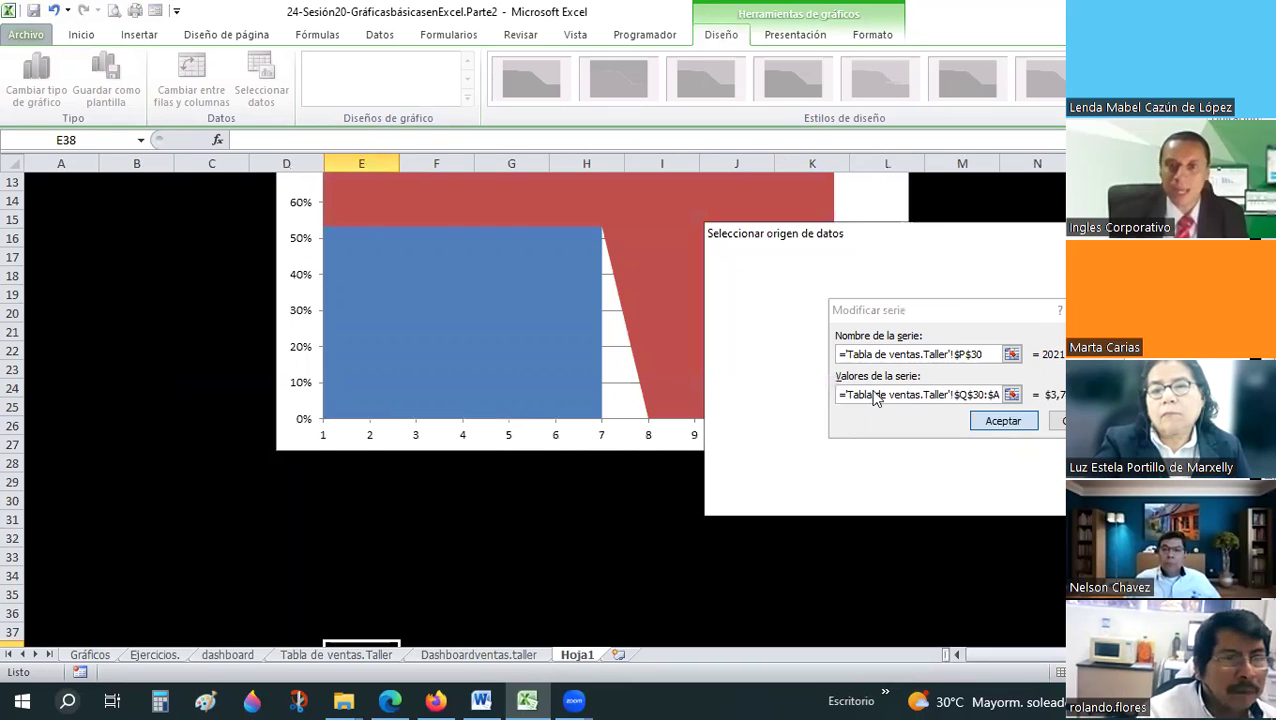
{"action": "left_click", "coordinate": [1003, 419]}
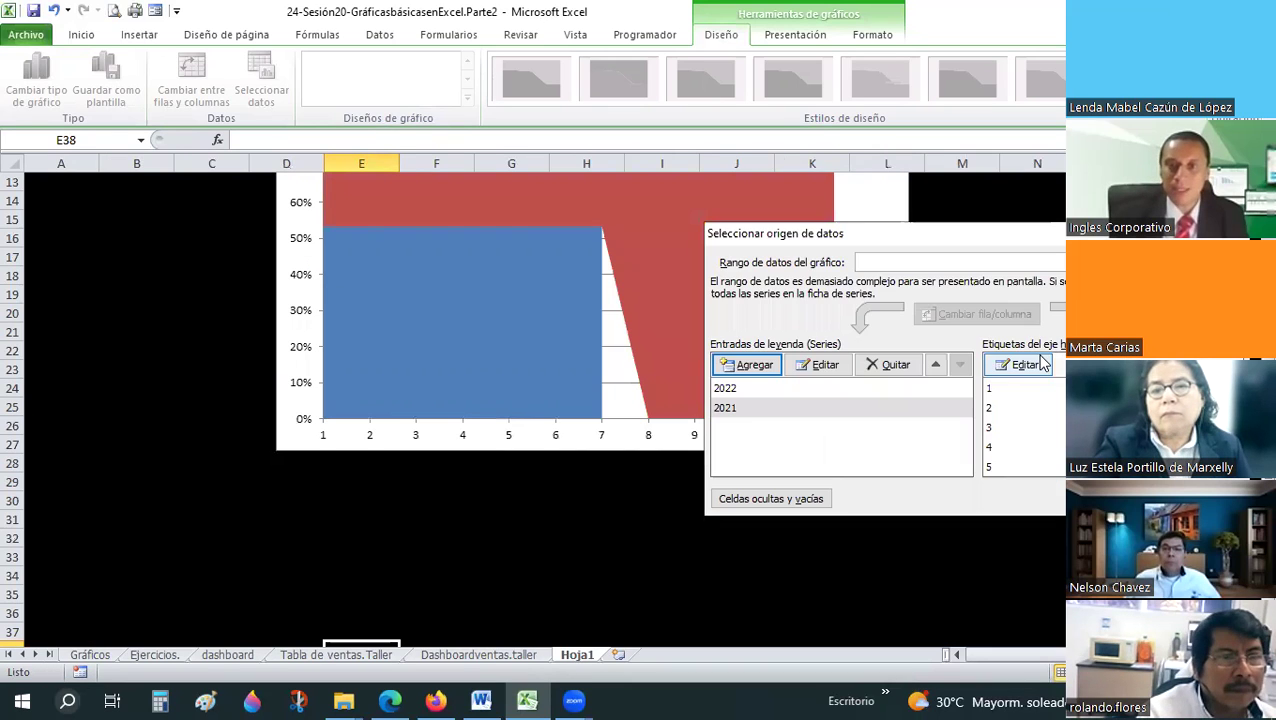
- Set the horizontal axis labels to the month-name row on Tabla de ventas.Taller
{"action": "left_click", "coordinate": [329, 657]}
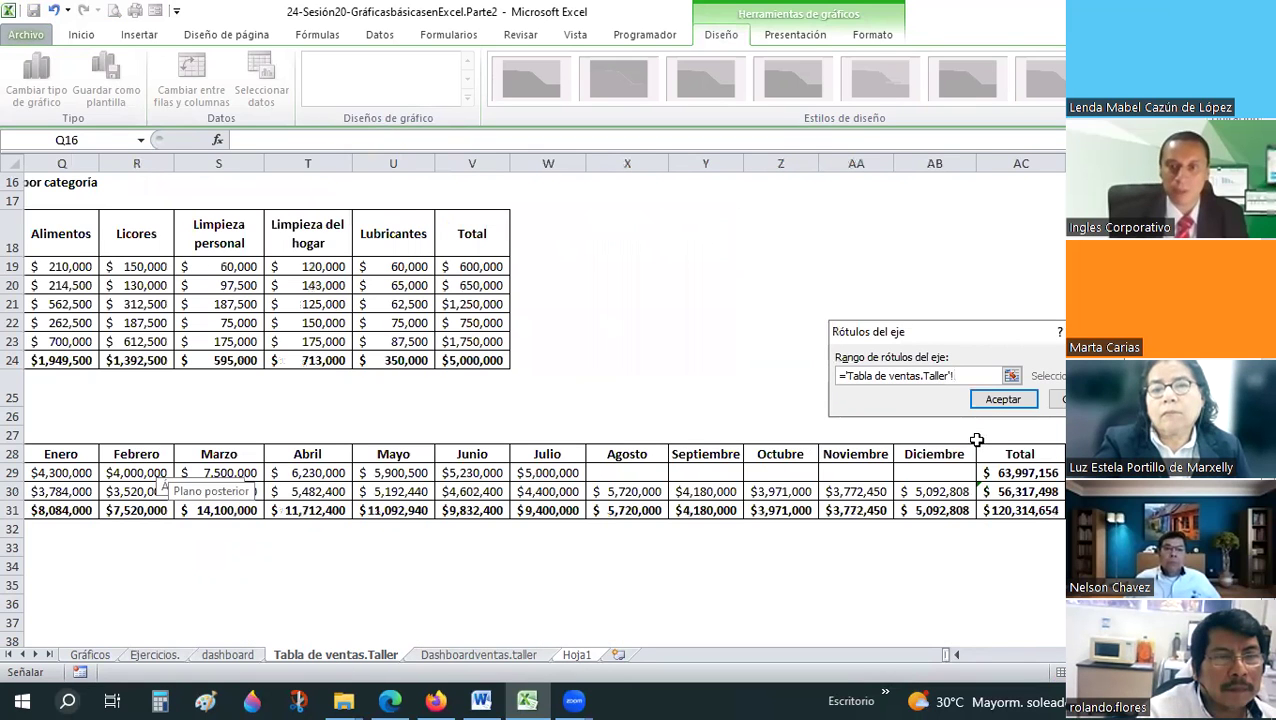
{"action": "mouse_move", "coordinate": [934, 510]}
{"action": "left_mouse_down"}
{"action": "mouse_move", "coordinate": [277, 441]}
{"action": "mouse_move", "coordinate": [958, 360]}
{"action": "left_mouse_up"}
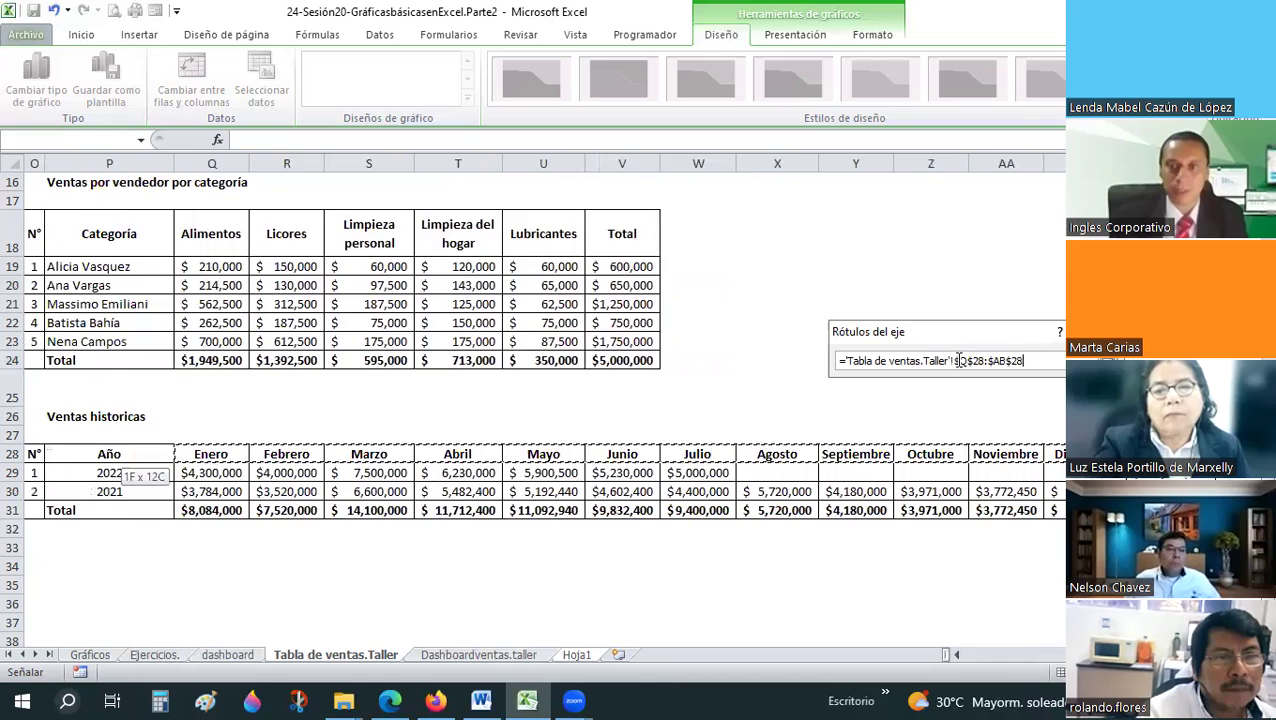
{"action": "key", "text": "Return"}
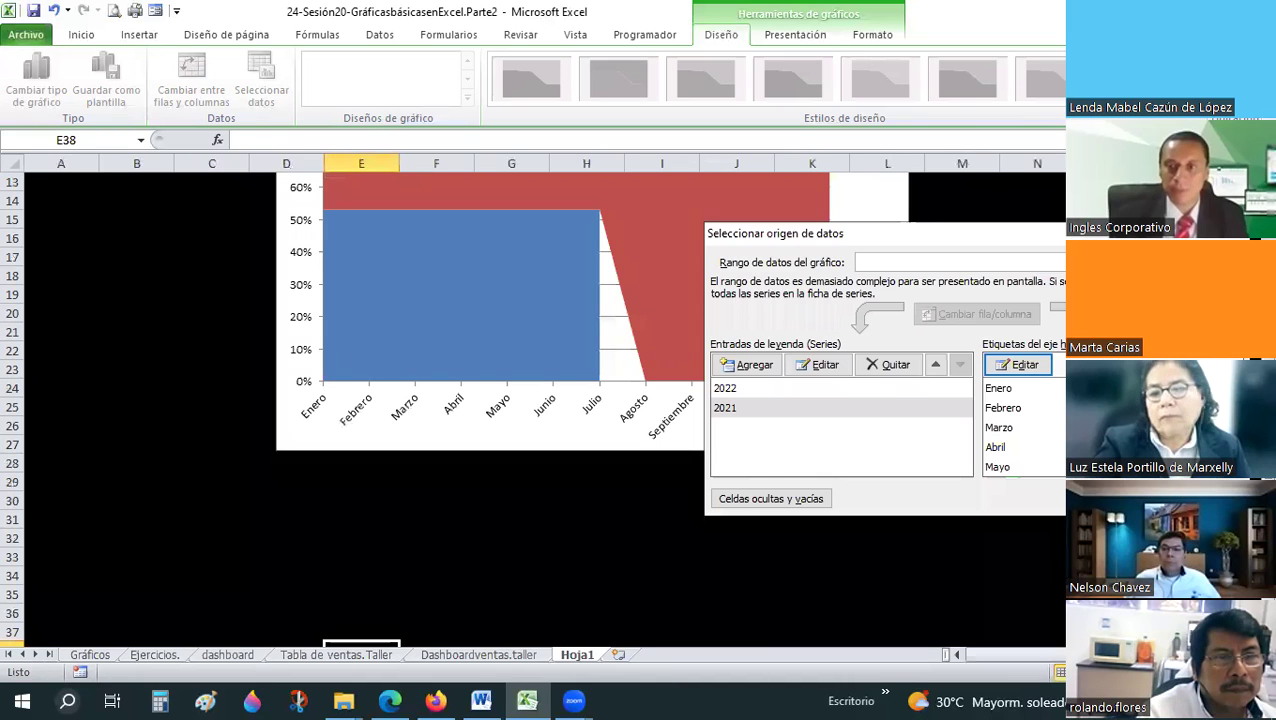
- Confirm the data source, apply an Área chart type, then undo that type change
{"action": "key", "text": "Return"}
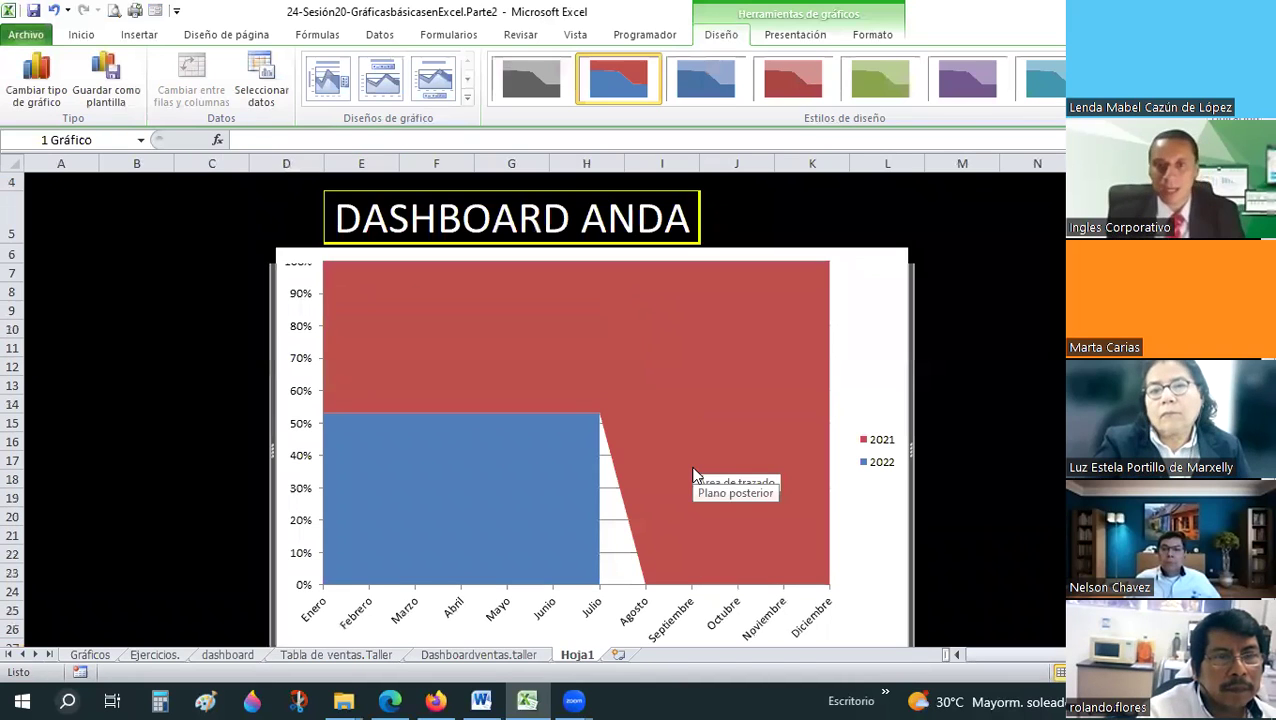
{"action": "scroll", "coordinate": [696, 436], "scroll_direction": "down", "scroll_amount": 1}
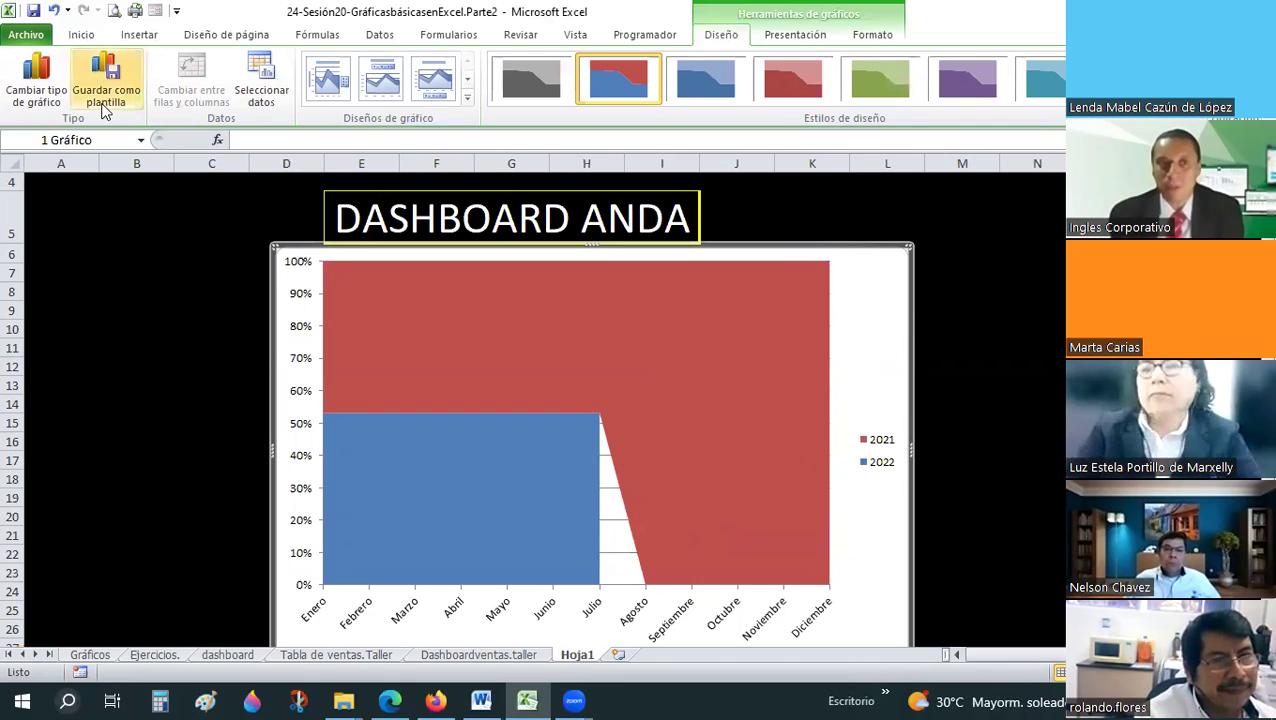
{"action": "left_click", "coordinate": [22, 95]}
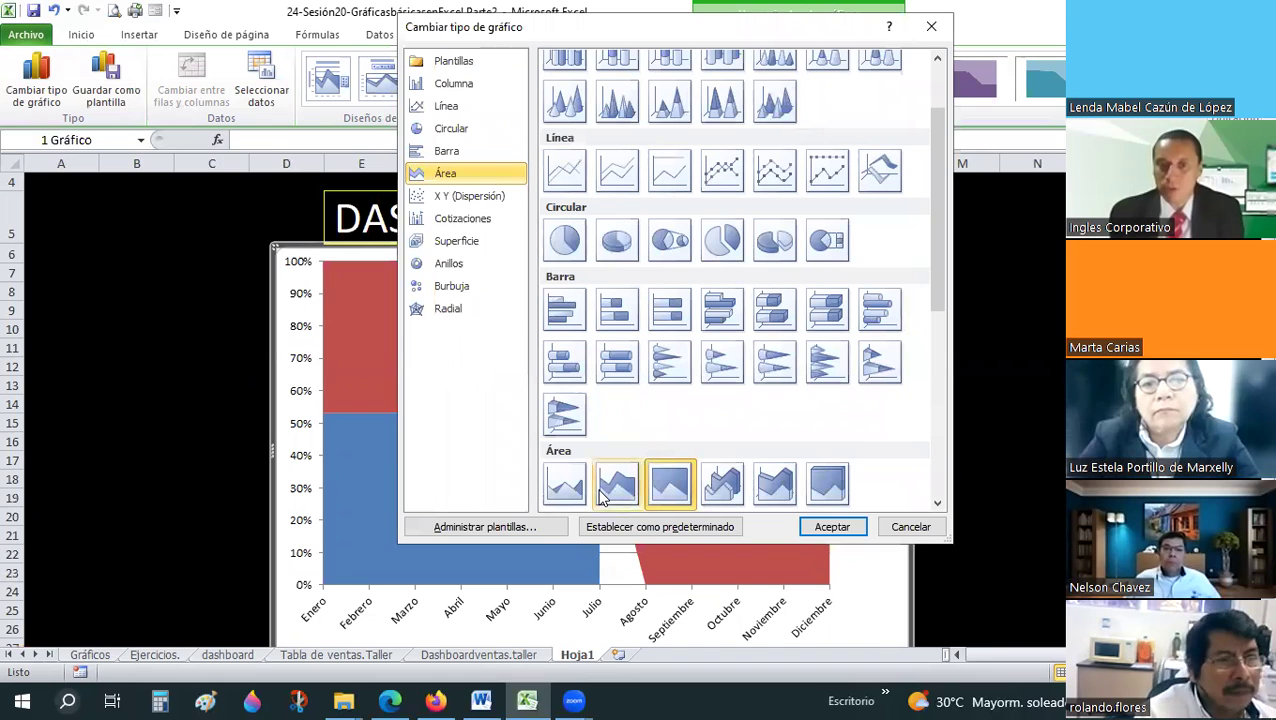
{"action": "left_click", "coordinate": [858, 528]}
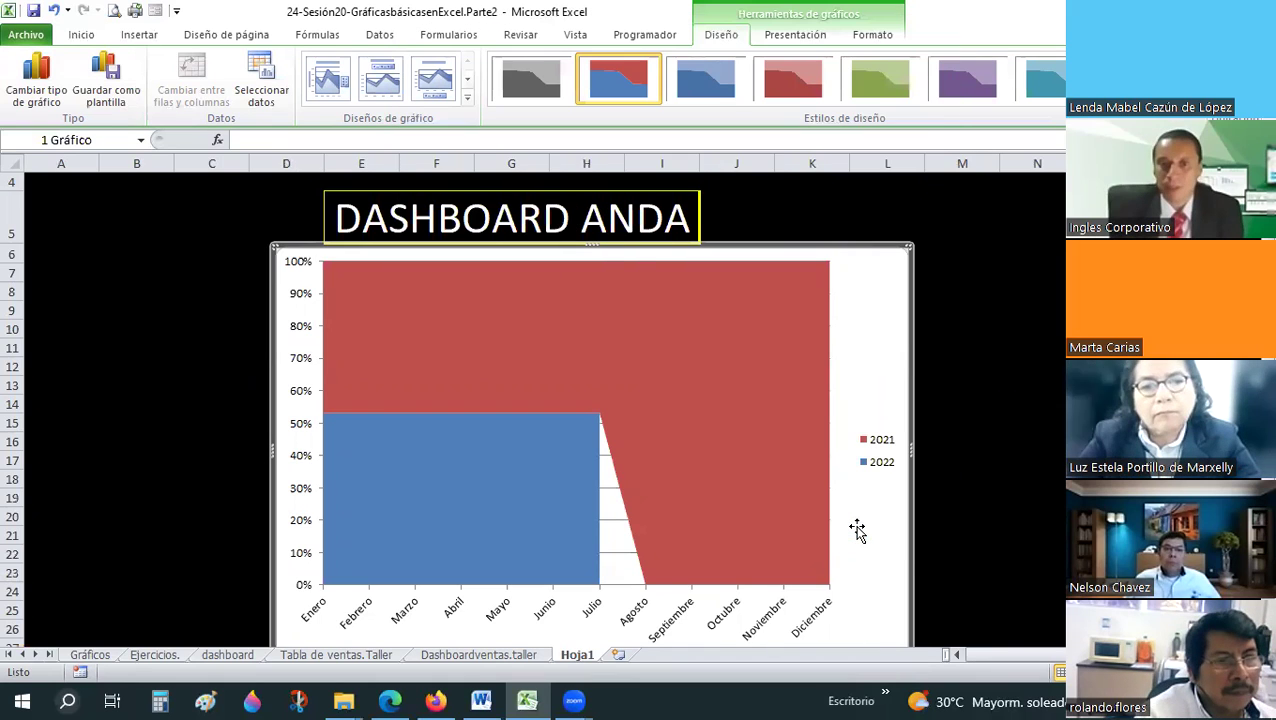
{"action": "key", "text": "ctrl+z"}
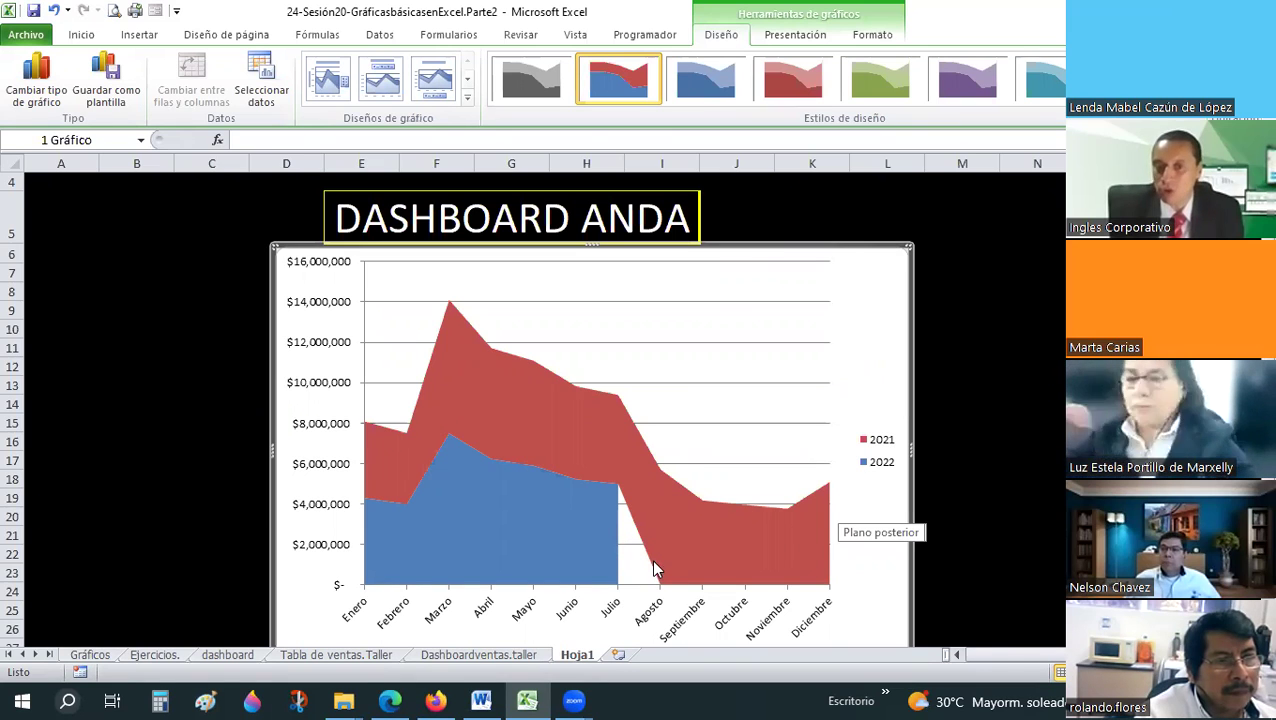
- Show value data labels on the 2021 sales series
{"action": "left_click", "coordinate": [508, 383]}
{"action": "left_click", "coordinate": [795, 35]}
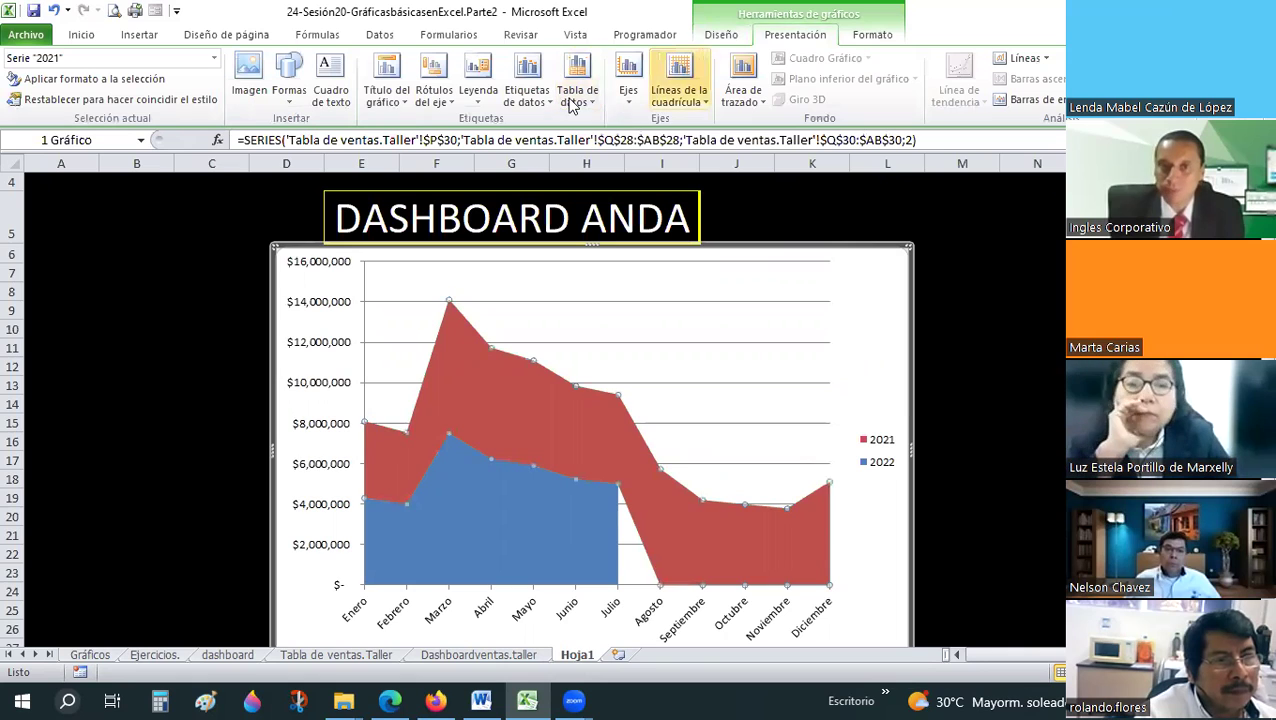
{"action": "left_click", "coordinate": [545, 100]}
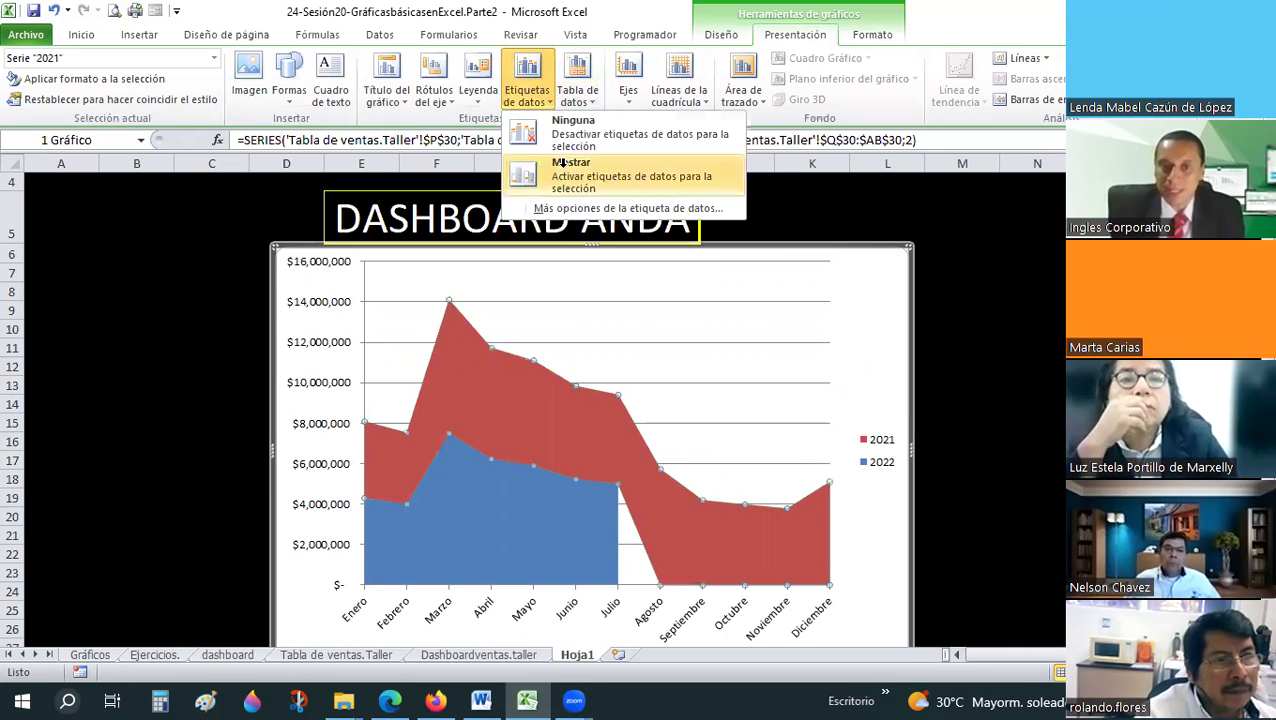
{"action": "left_click", "coordinate": [562, 164]}
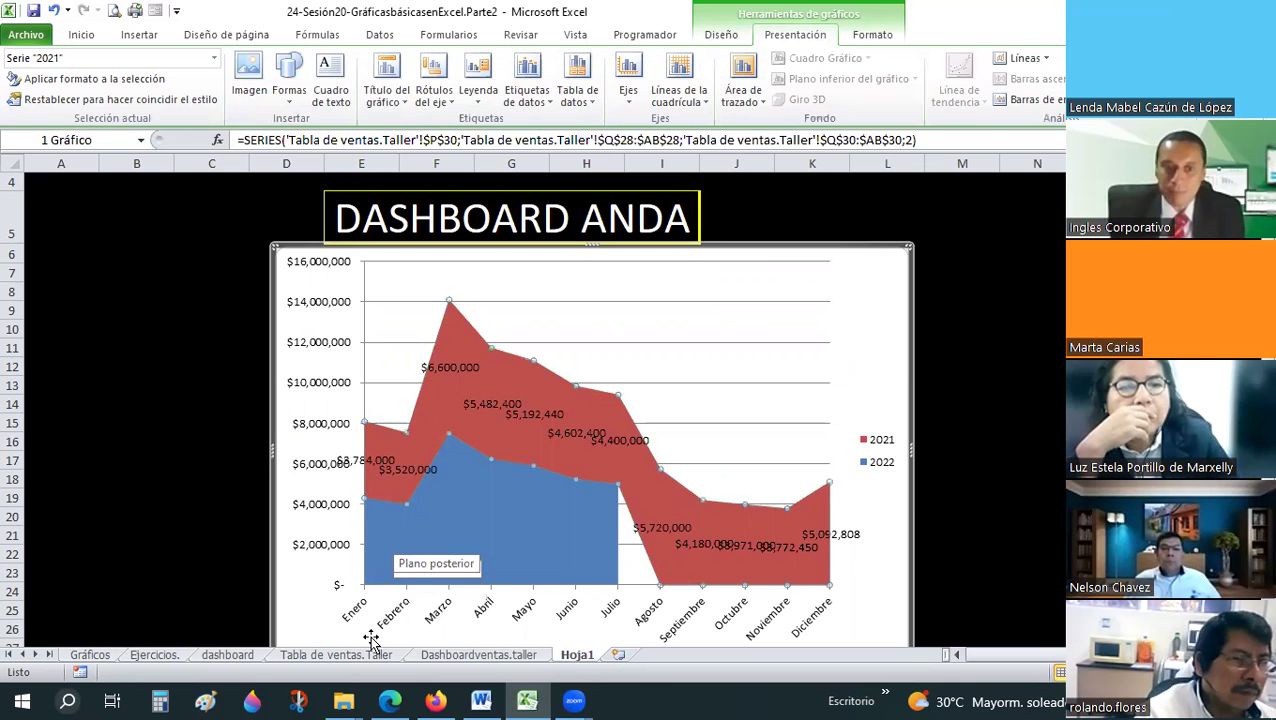
- Check the January 2022 and 2021 sales figures in the sales table, then return to the dashboard
{"action": "left_click", "coordinate": [322, 655]}
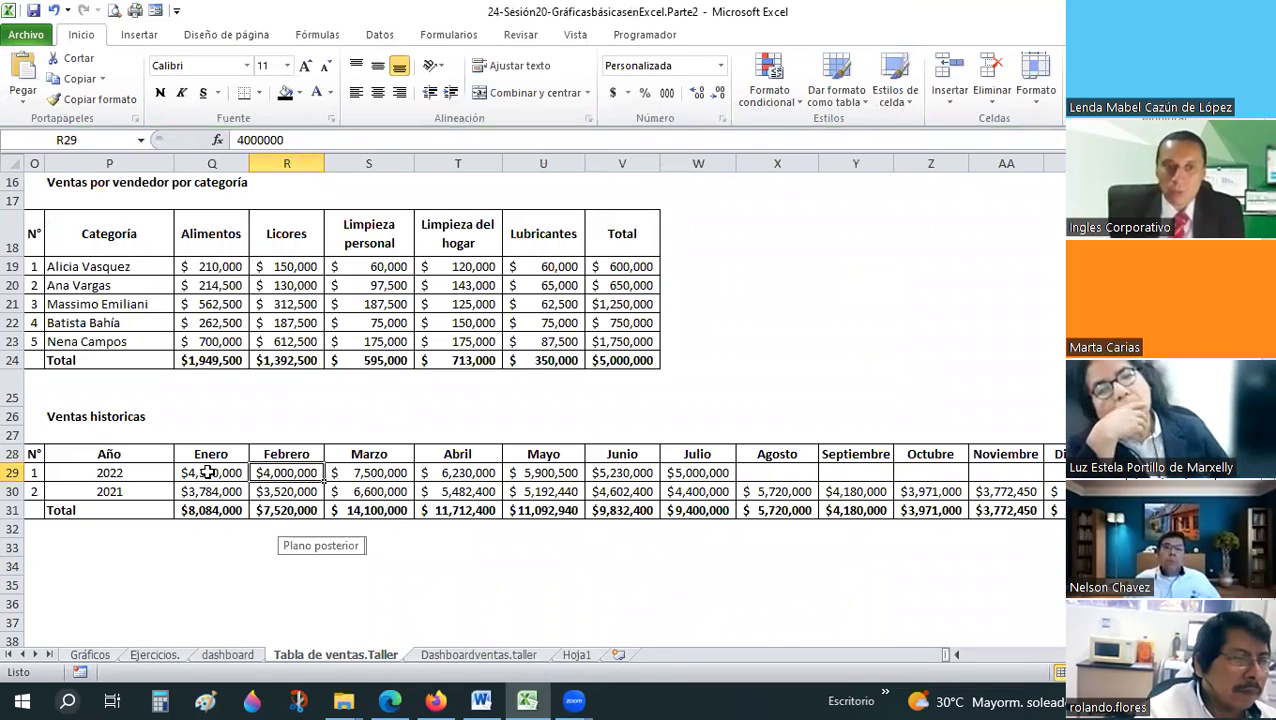
{"action": "key", "text": "Left"}
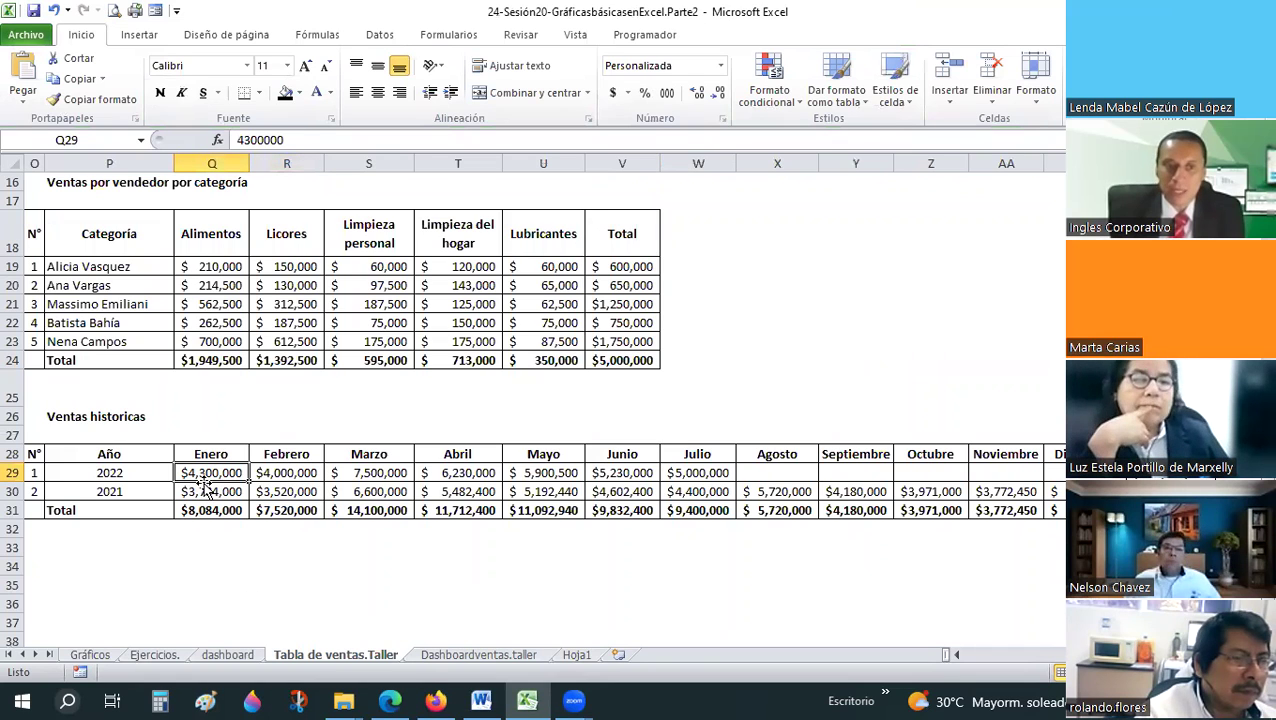
{"action": "left_click", "coordinate": [203, 490]}
{"action": "left_click", "coordinate": [572, 655]}
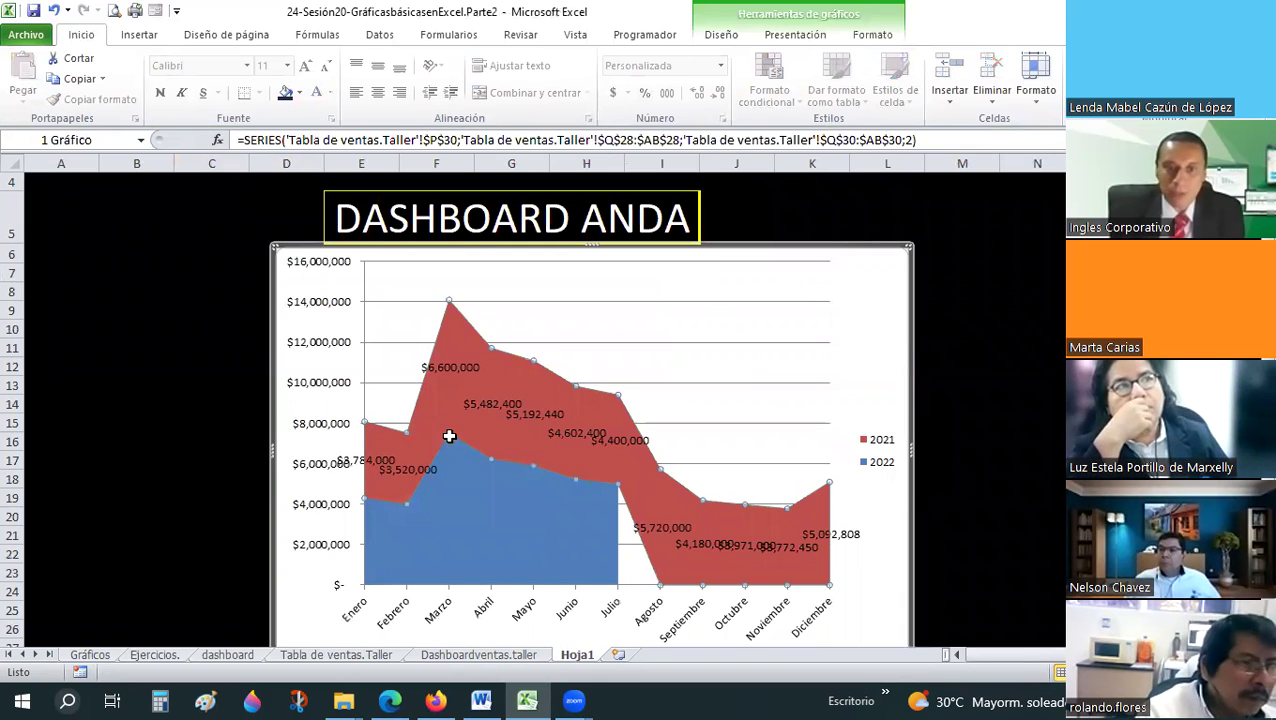
- Show value data labels on the 2022 sales series and select those labels
{"action": "key", "text": "Escape"}
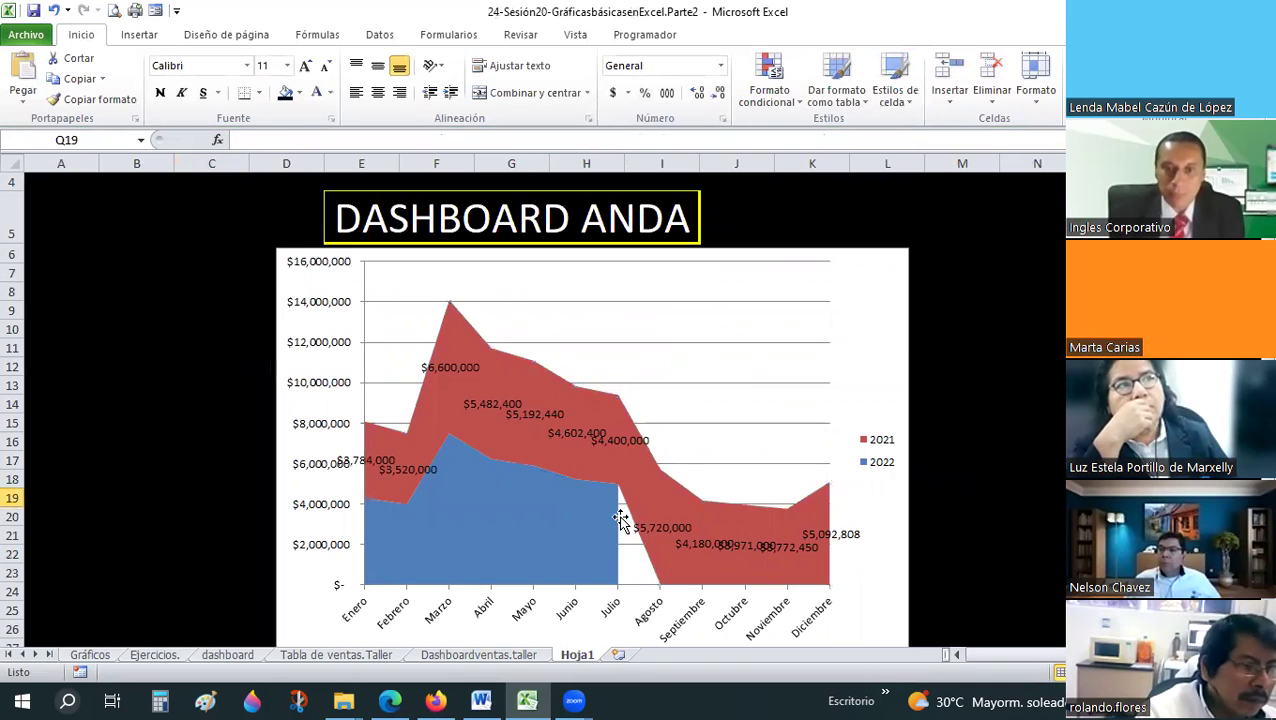
{"action": "left_click", "coordinate": [612, 521]}
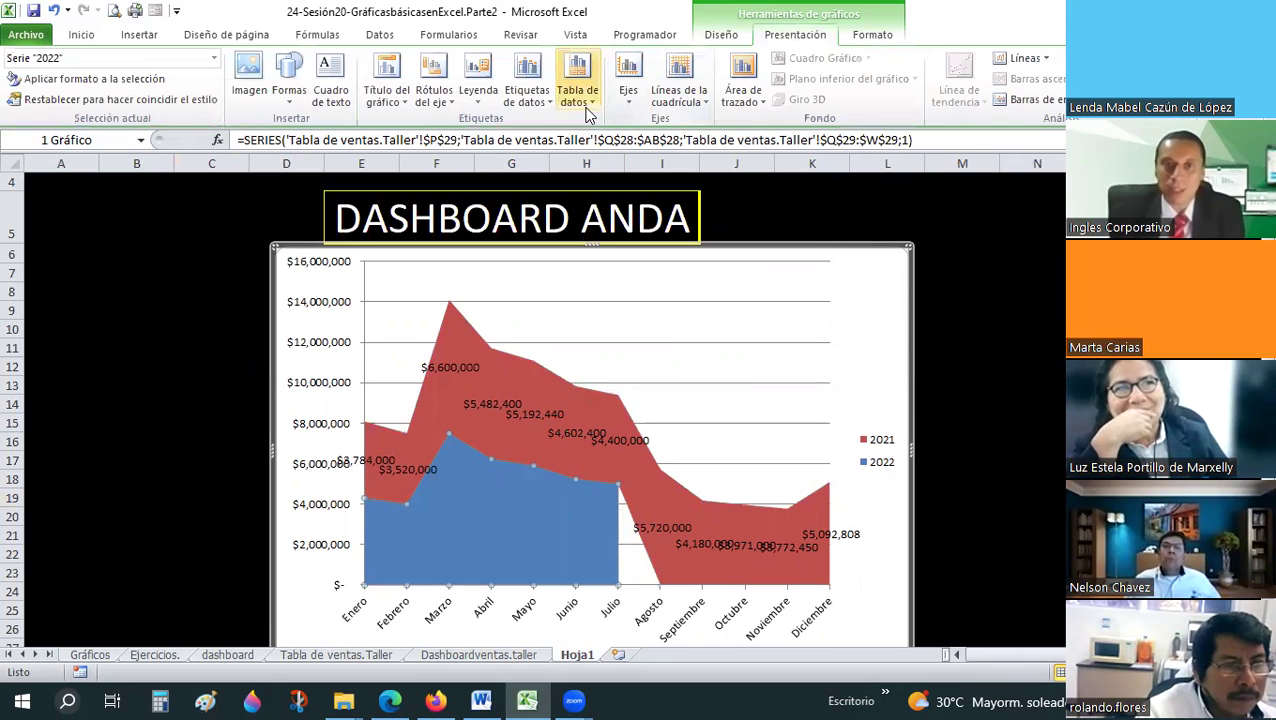
{"action": "left_click", "coordinate": [545, 105]}
{"action": "left_click", "coordinate": [591, 170]}
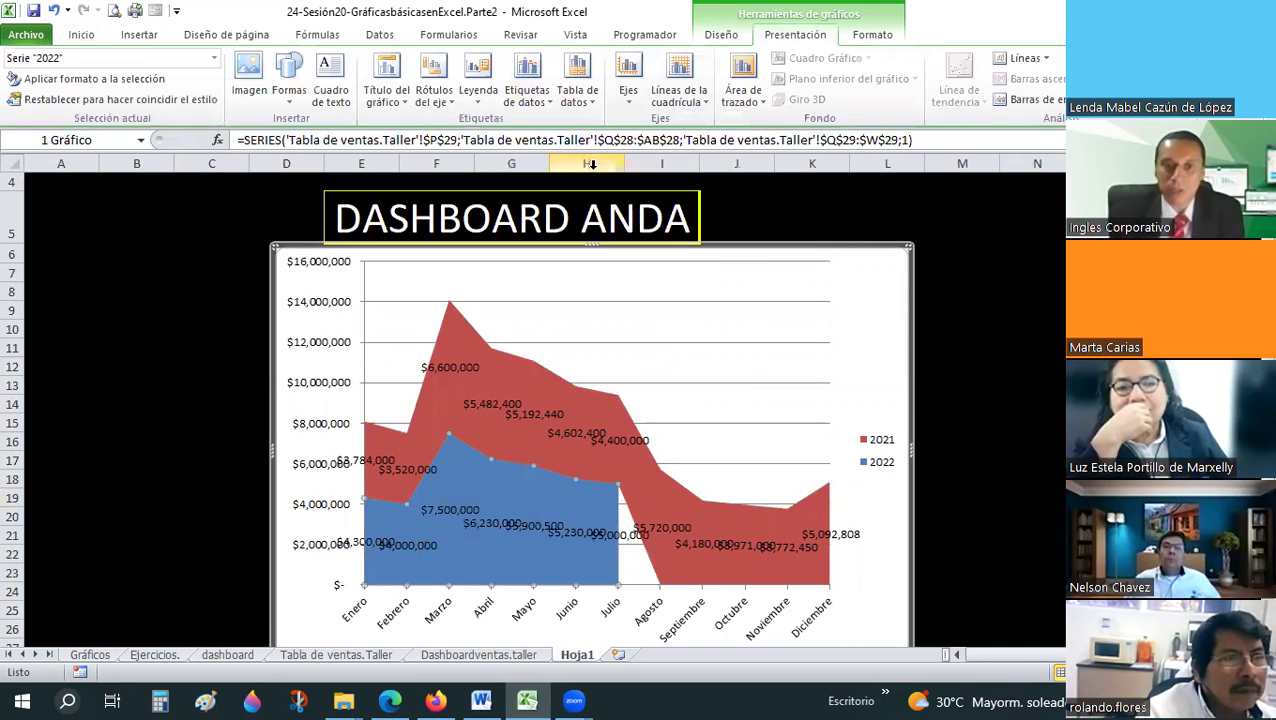
{"action": "left_click", "coordinate": [528, 527]}
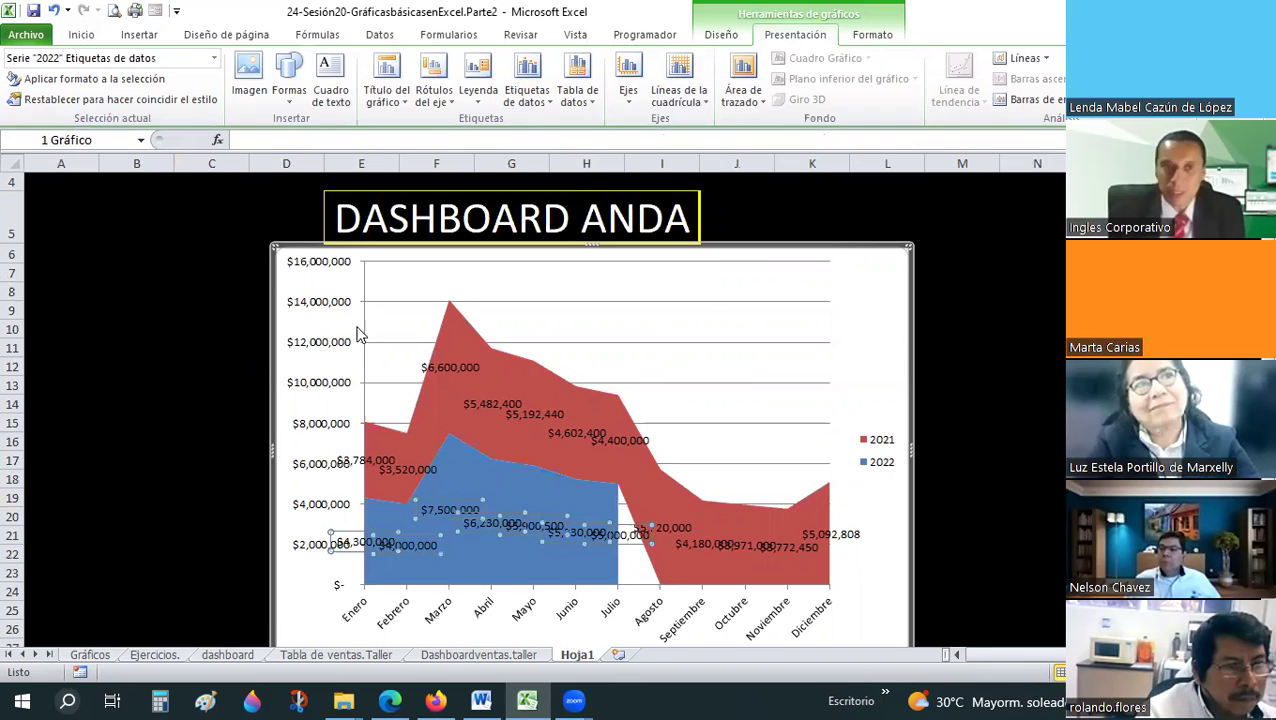
{"action": "left_click", "coordinate": [82, 36]}
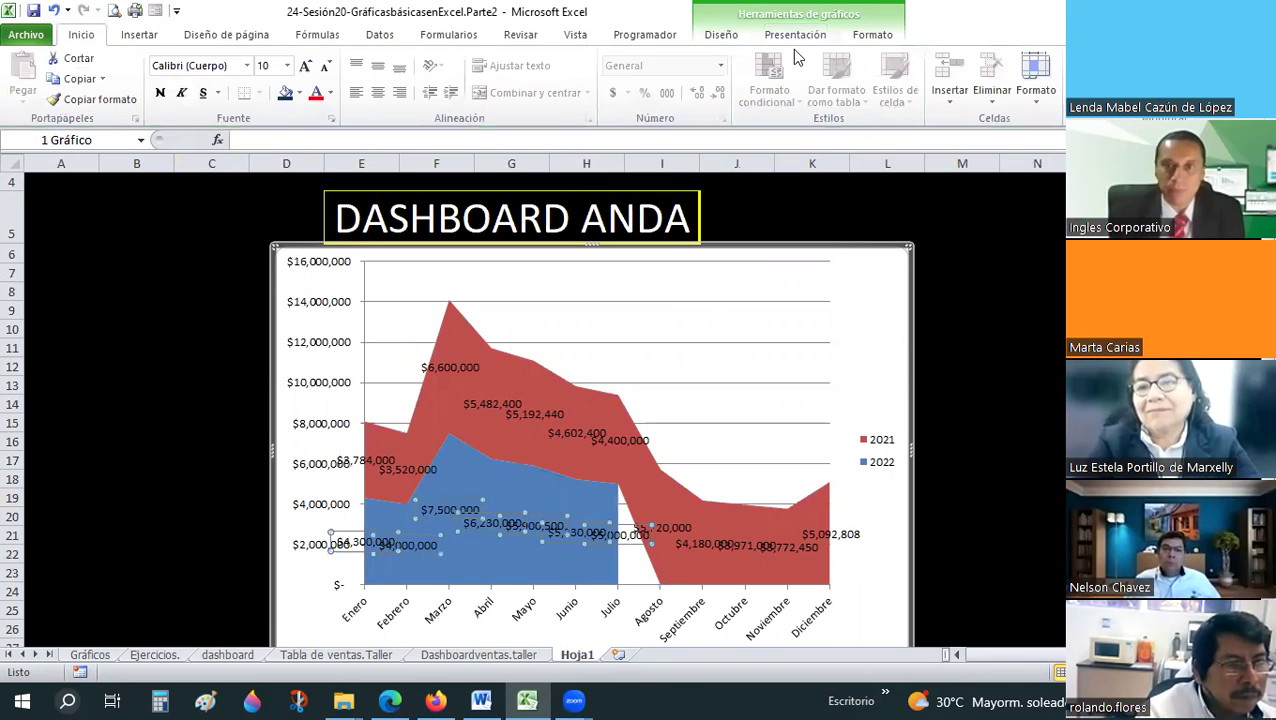
{"action": "scroll", "coordinate": [868, 38], "scroll_direction": "down", "scroll_amount": 9}
{"action": "scroll", "coordinate": [333, 82], "scroll_direction": "down", "scroll_amount": 1}
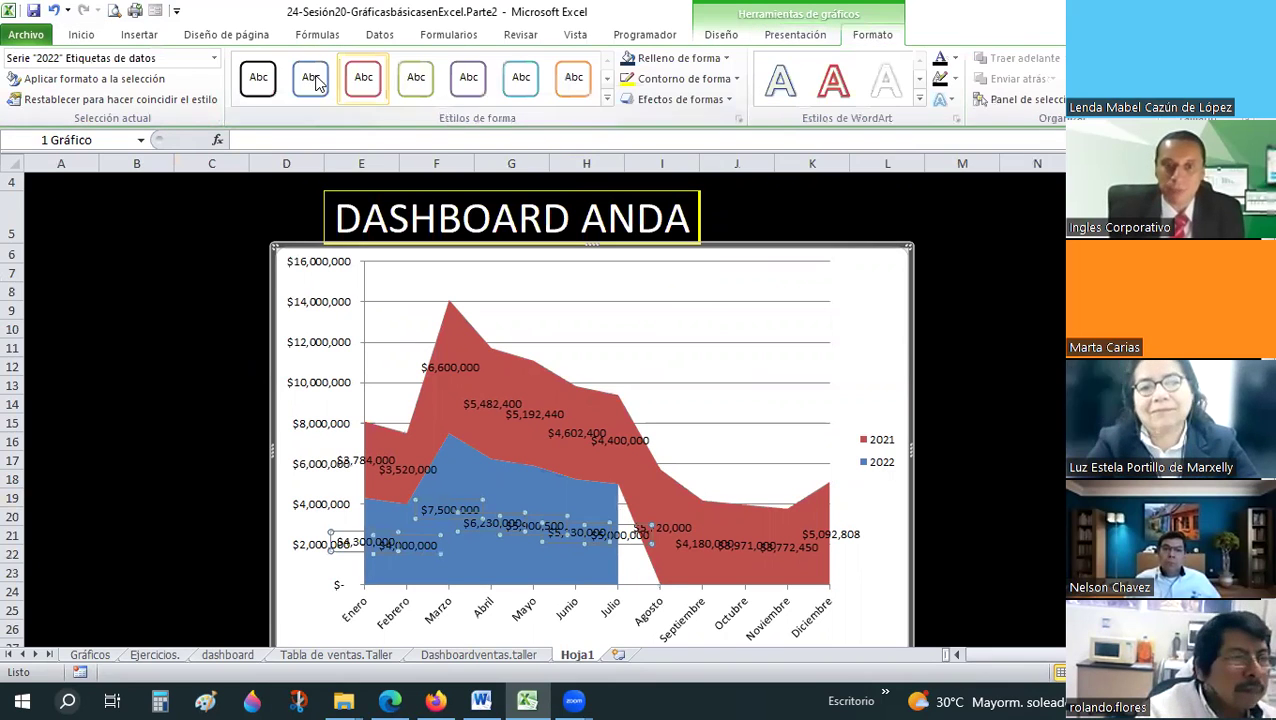
- Set the 2022 data labels to a custom angle of -45°
{"action": "right_click", "coordinate": [521, 524]}
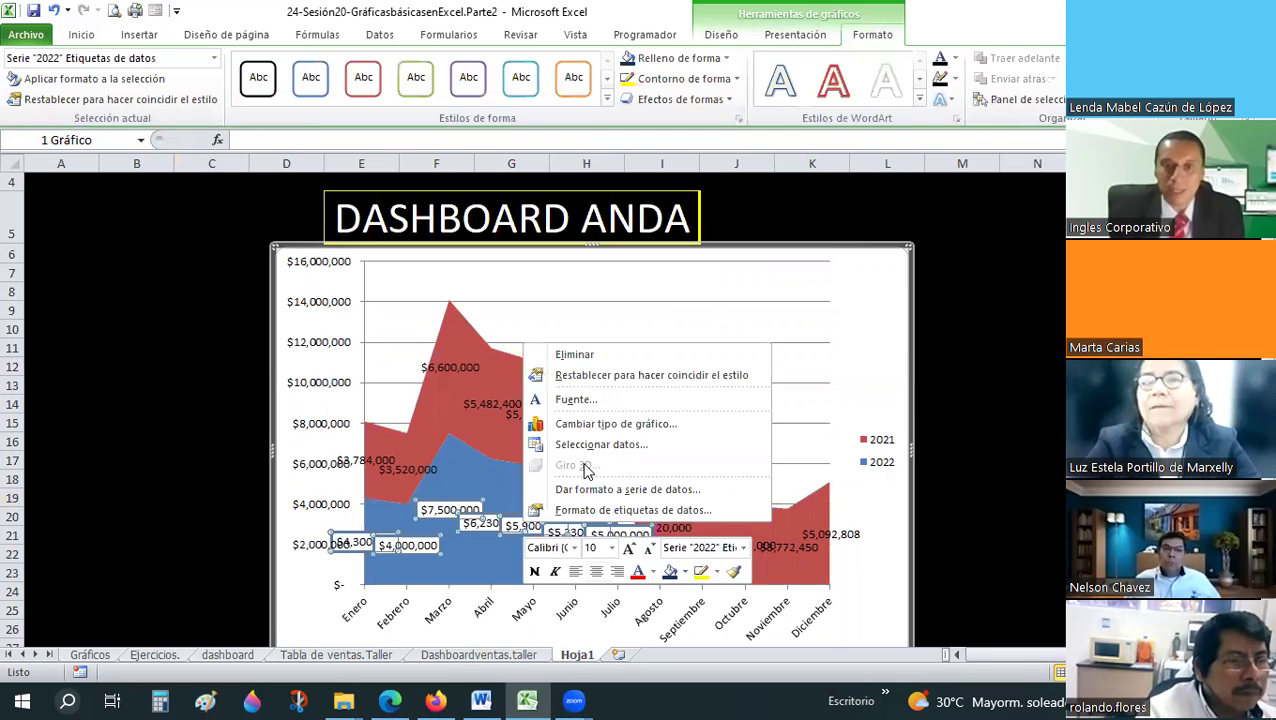
{"action": "left_click", "coordinate": [476, 368]}
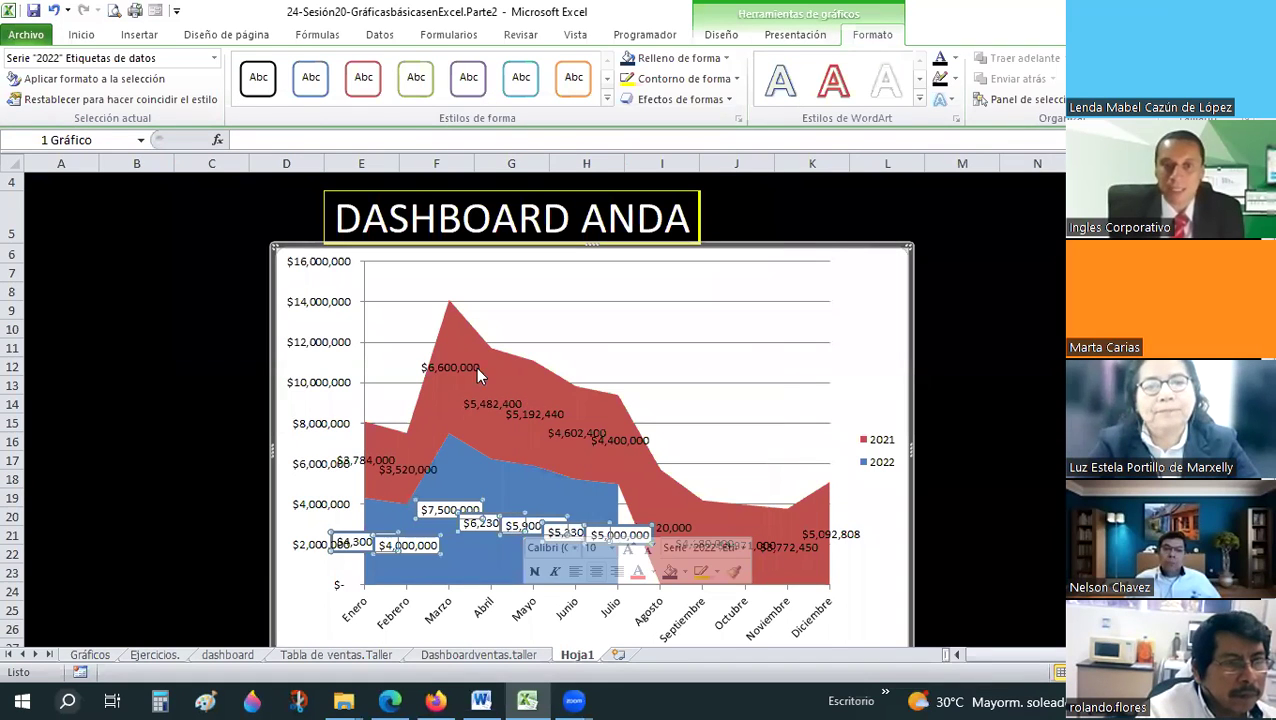
{"action": "left_click", "coordinate": [418, 321]}
{"action": "left_click", "coordinate": [651, 229]}
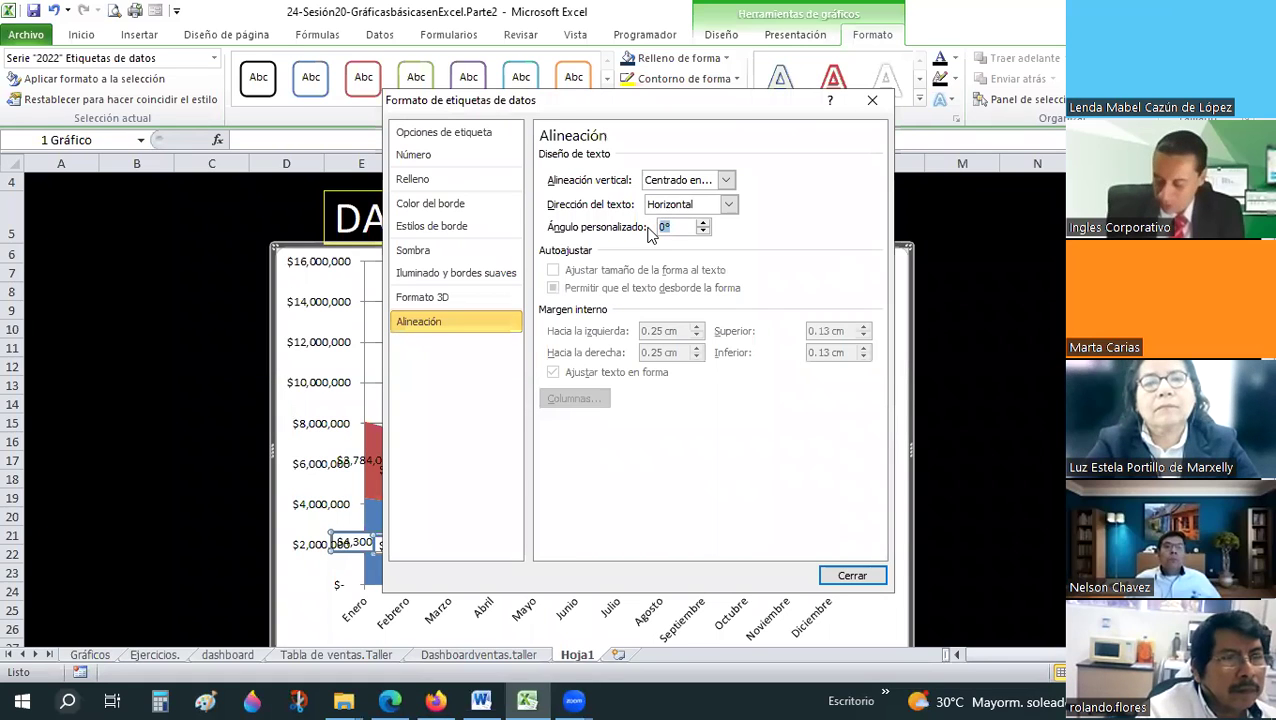
{"action": "type", "text": "-45"}
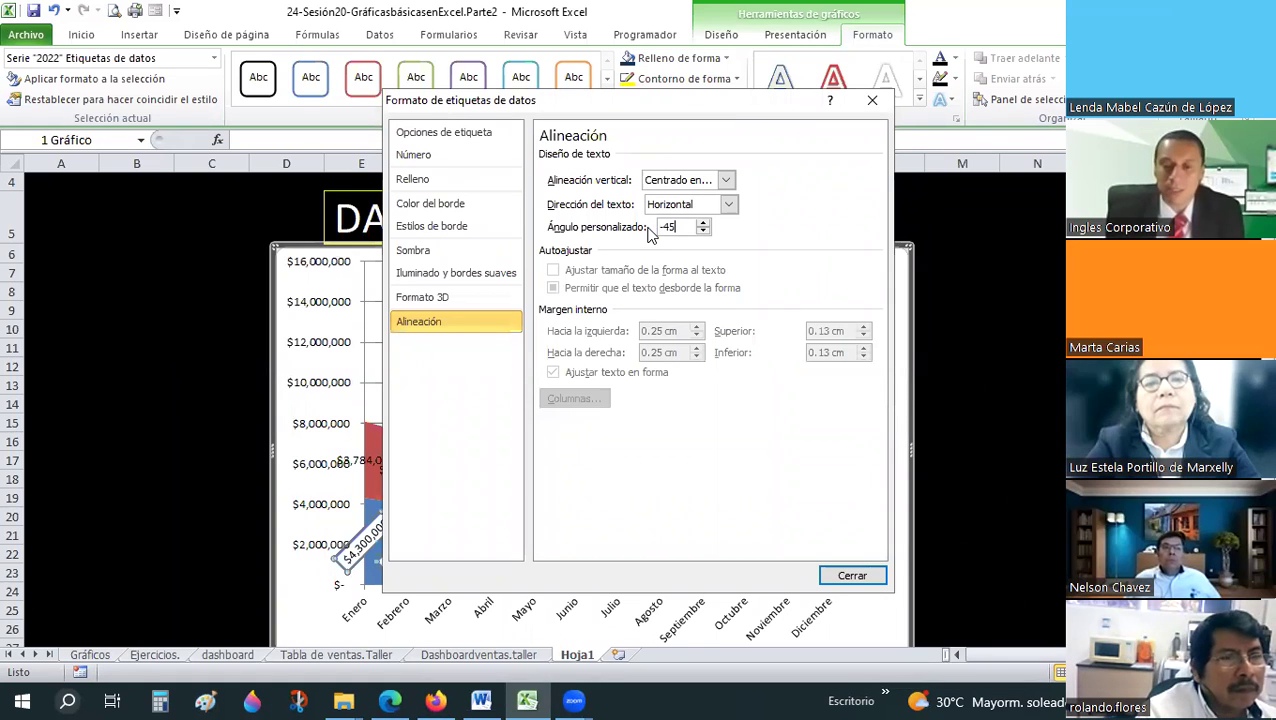
{"action": "key", "text": "Return"}
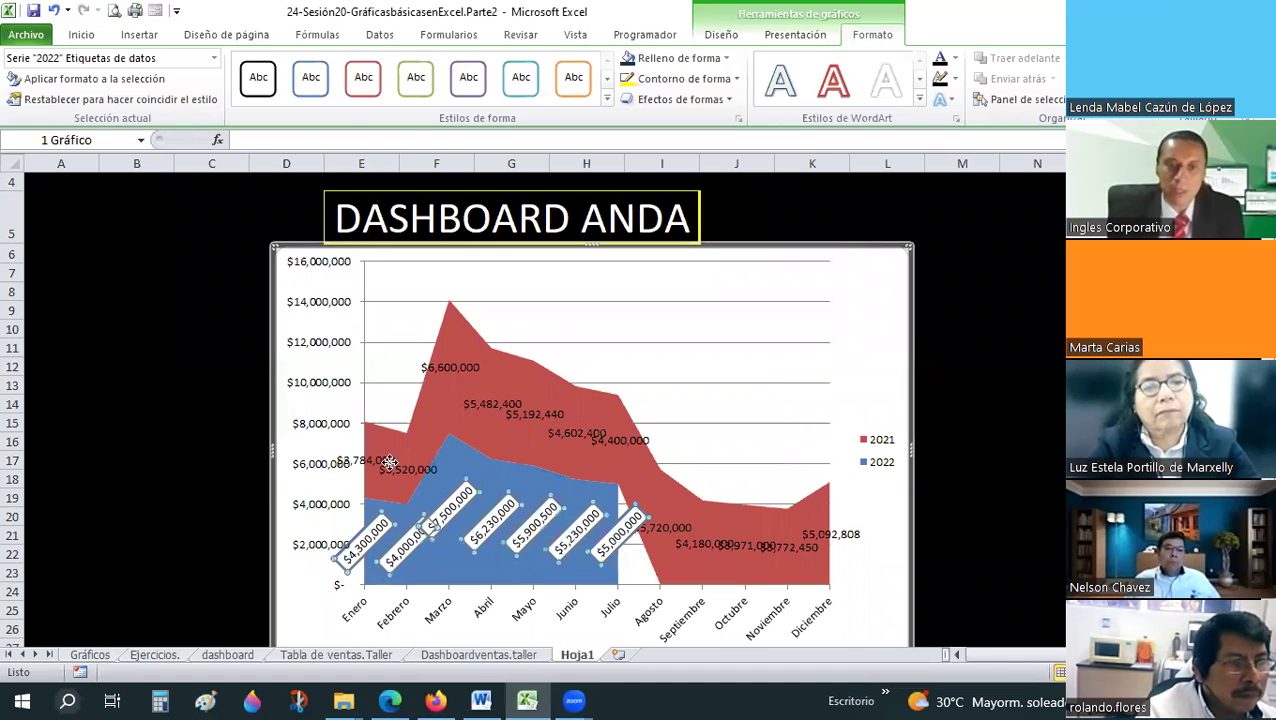
- Rotate the 2021 data labels to a custom 45° angle, then deselect the chart
{"action": "key", "text": "Up"}
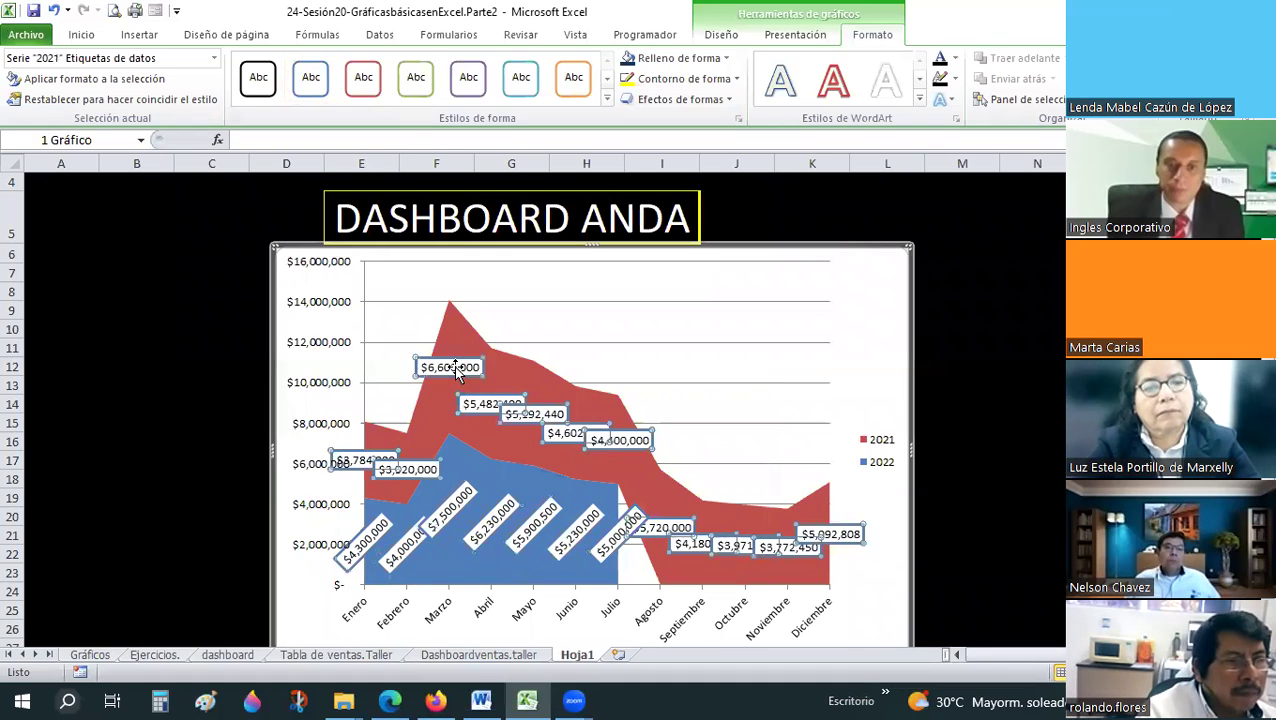
{"action": "right_click", "coordinate": [455, 372]}
{"action": "key", "text": "Escape"}
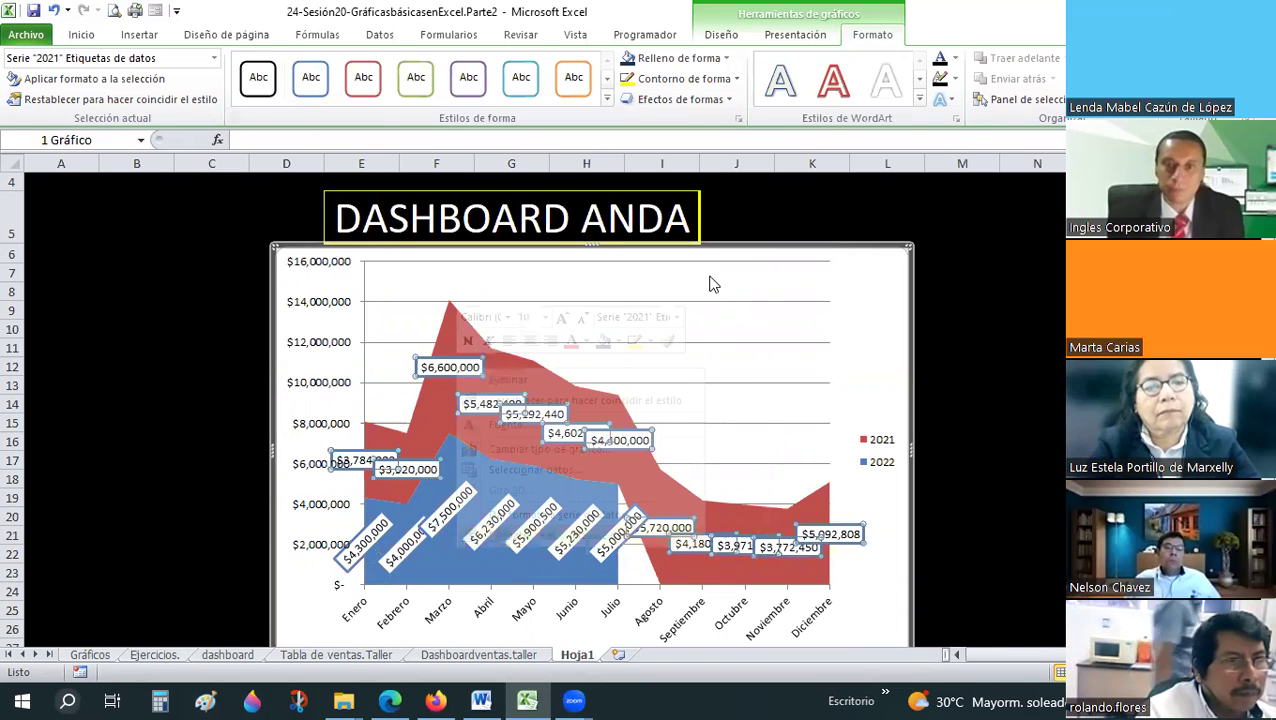
{"action": "key", "text": "ctrl+1"}
{"action": "left_click", "coordinate": [420, 321]}
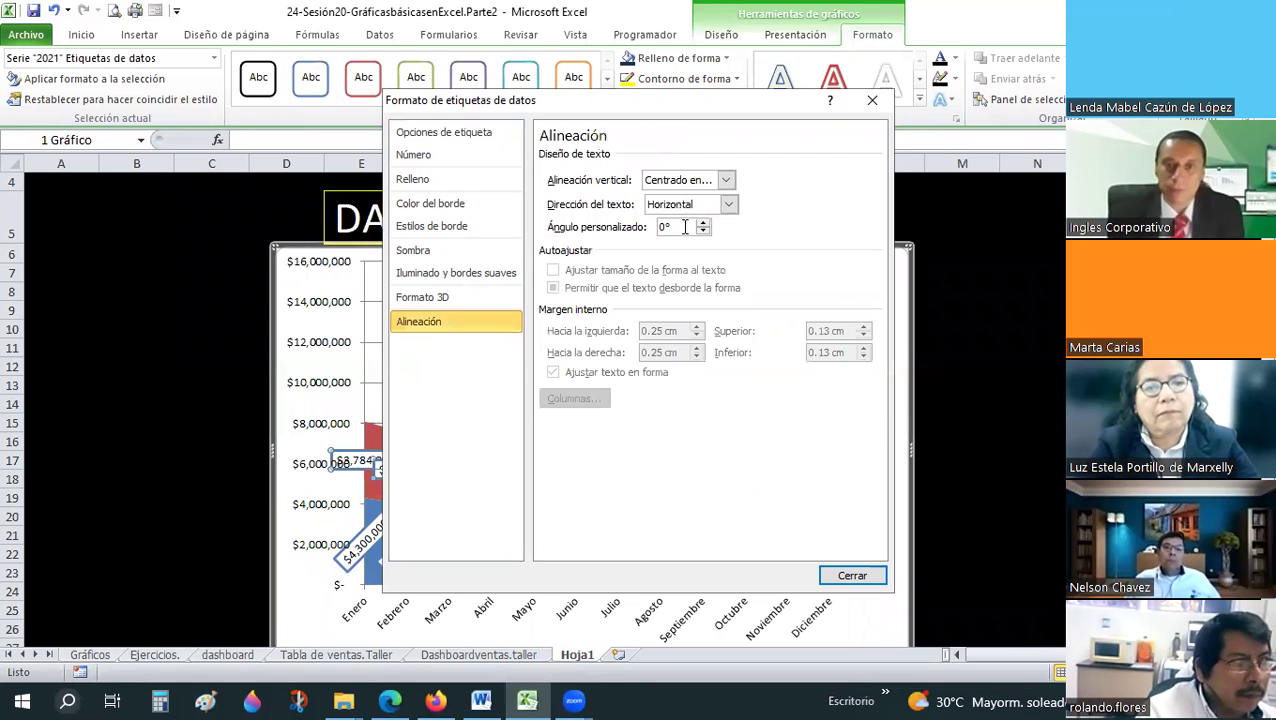
{"action": "type", "text": "45"}
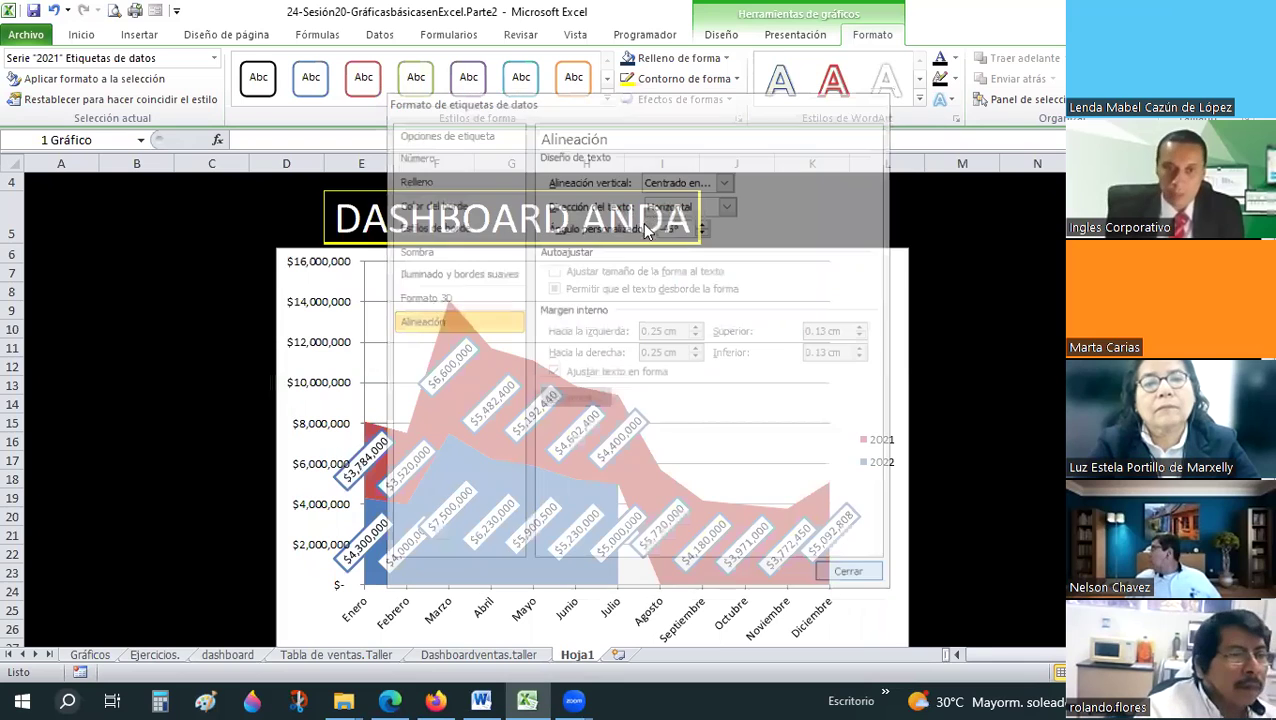
{"action": "key", "text": "Return"}
{"action": "left_click", "coordinate": [150, 485]}
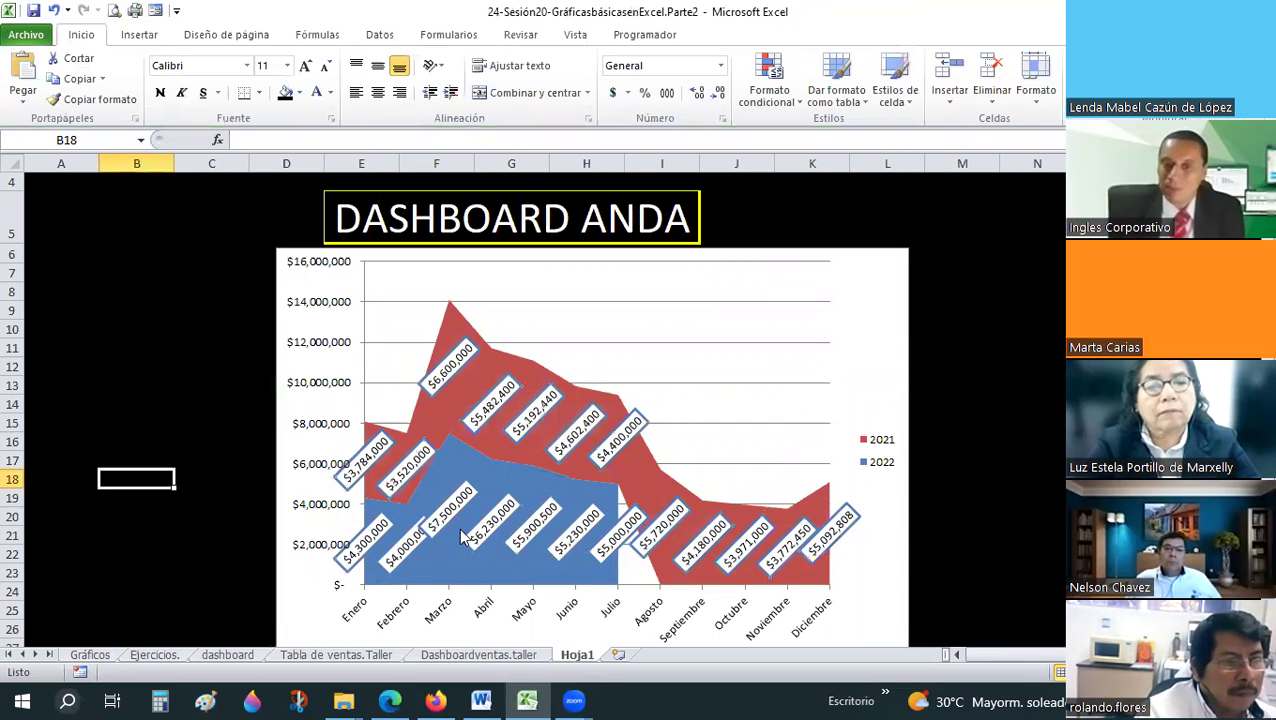
- Drag the chart's bottom-right corner outward to enlarge it toward the lower right
{"action": "scroll", "coordinate": [905, 400], "scroll_direction": "down", "scroll_amount": 3}
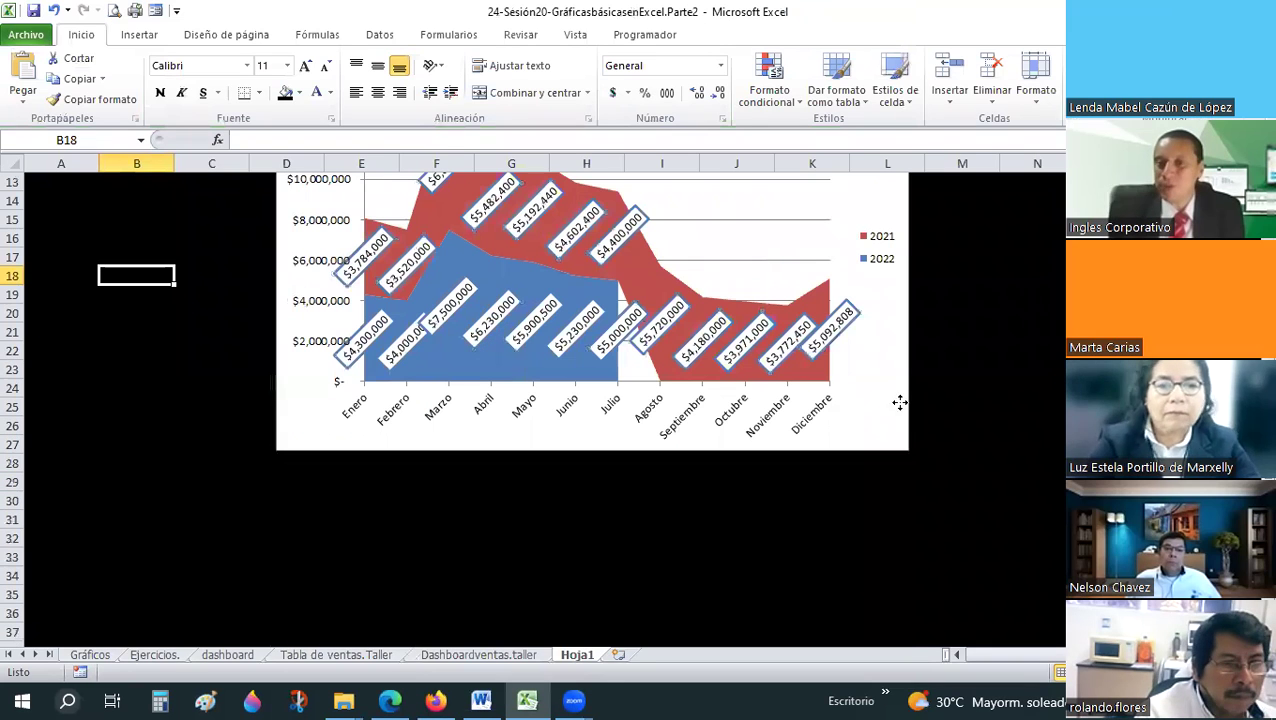
{"action": "left_click", "coordinate": [905, 447]}
{"action": "left_click_drag", "start_coordinate": [907, 449], "coordinate": [1064, 582]}
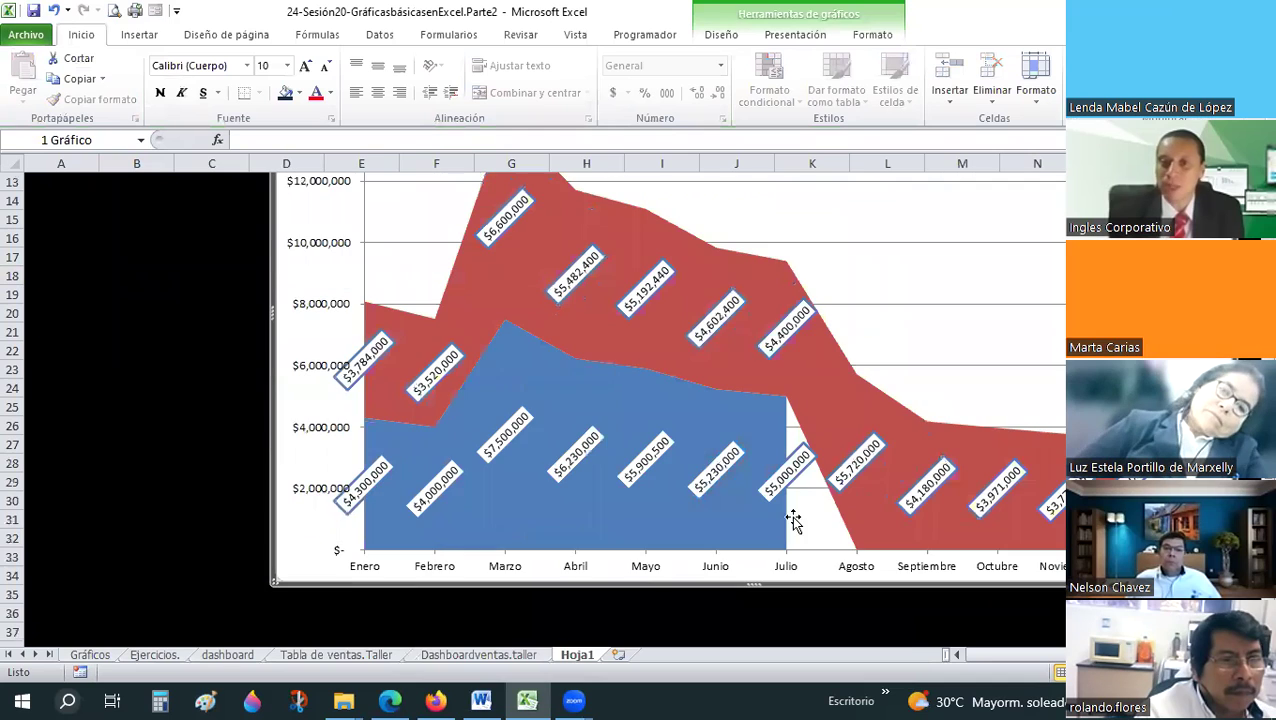
{"action": "scroll", "coordinate": [778, 456], "scroll_direction": "up", "scroll_amount": 1}
{"action": "scroll", "coordinate": [778, 456], "scroll_direction": "down", "scroll_amount": 1, "text": "ctrl"}
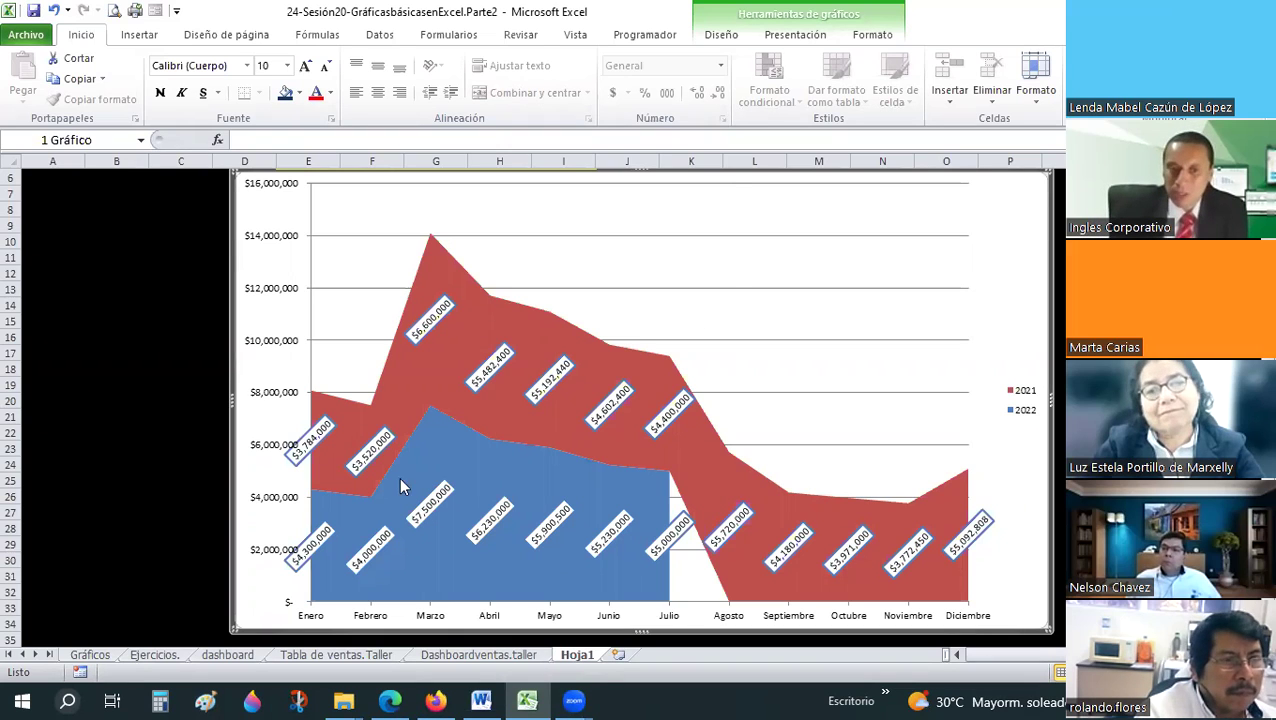
{"action": "scroll", "coordinate": [376, 475], "scroll_direction": "up", "scroll_amount": 2, "text": "ctrl"}
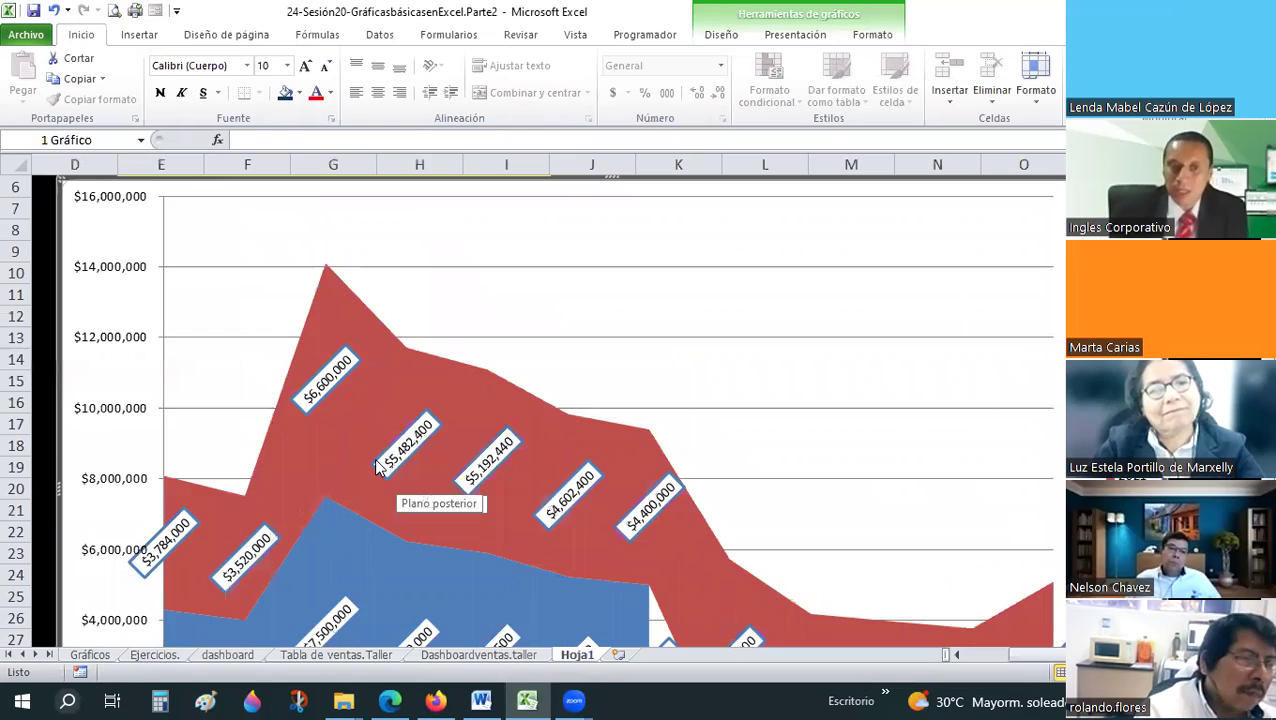
{"action": "scroll", "coordinate": [392, 460], "scroll_direction": "down", "scroll_amount": 1, "text": "ctrl"}
{"action": "scroll", "coordinate": [390, 480], "scroll_direction": "down", "scroll_amount": 1, "text": "ctrl"}
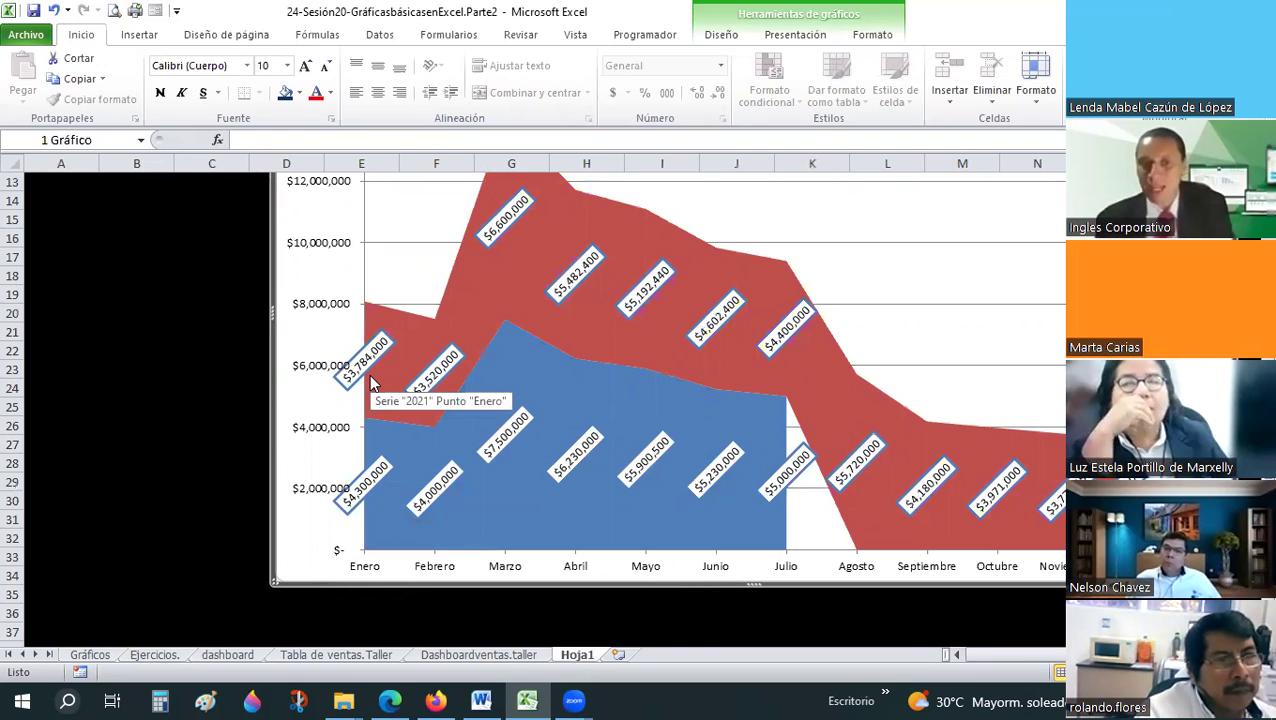
{"action": "left_click", "coordinate": [379, 356]}
{"action": "key", "text": "Delete"}
{"action": "left_click", "coordinate": [405, 502]}
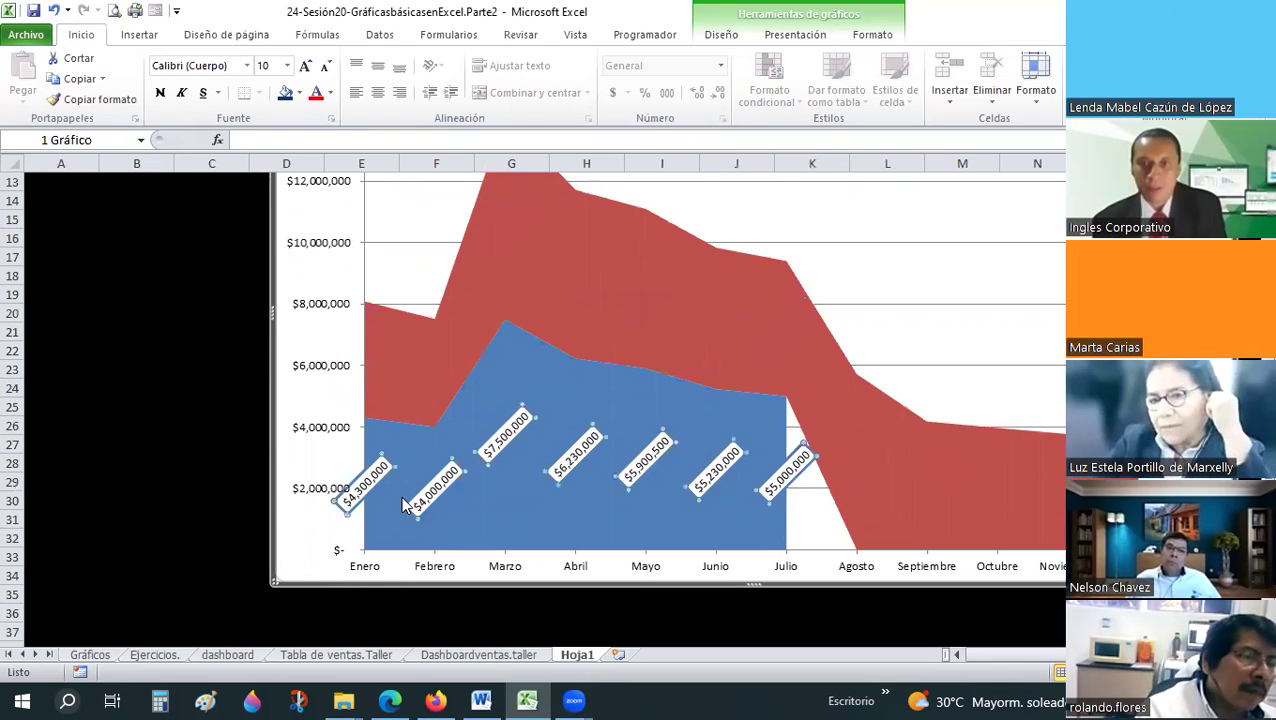
{"action": "key", "text": "Delete"}
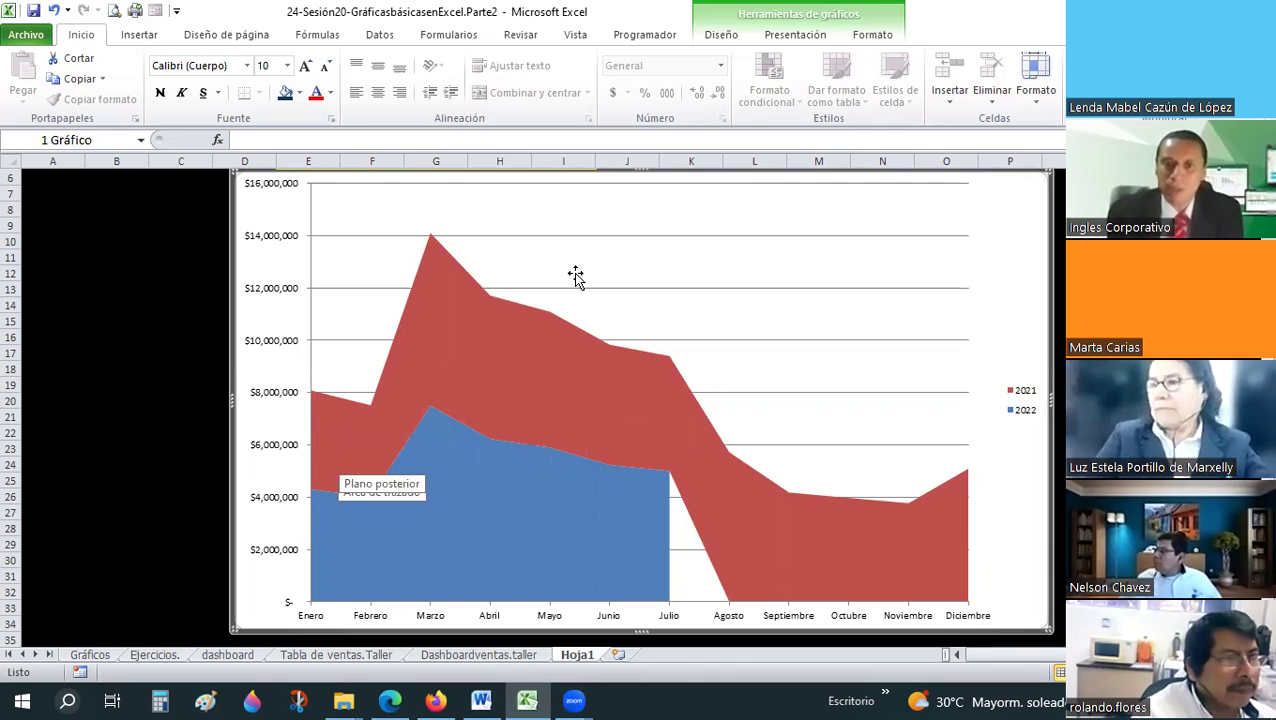
{"action": "scroll", "coordinate": [485, 232], "scroll_direction": "up", "scroll_amount": 1}
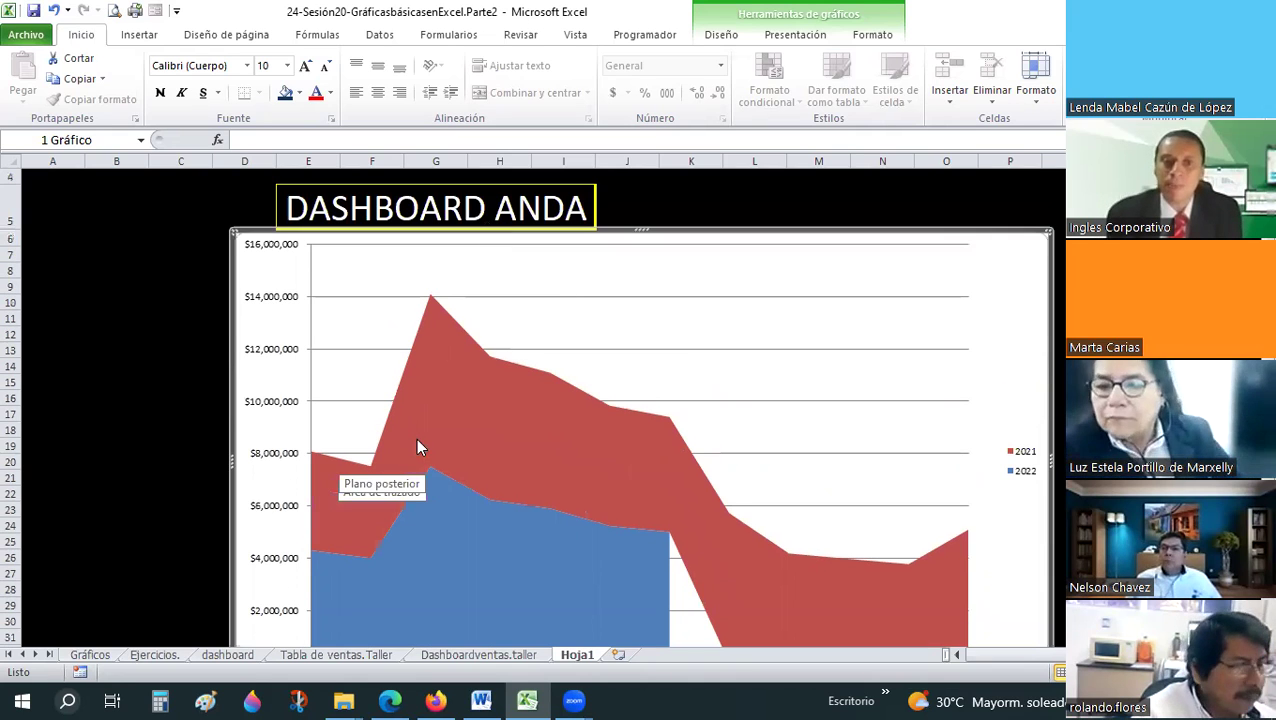
{"action": "scroll", "coordinate": [416, 438], "scroll_direction": "down", "scroll_amount": 2}
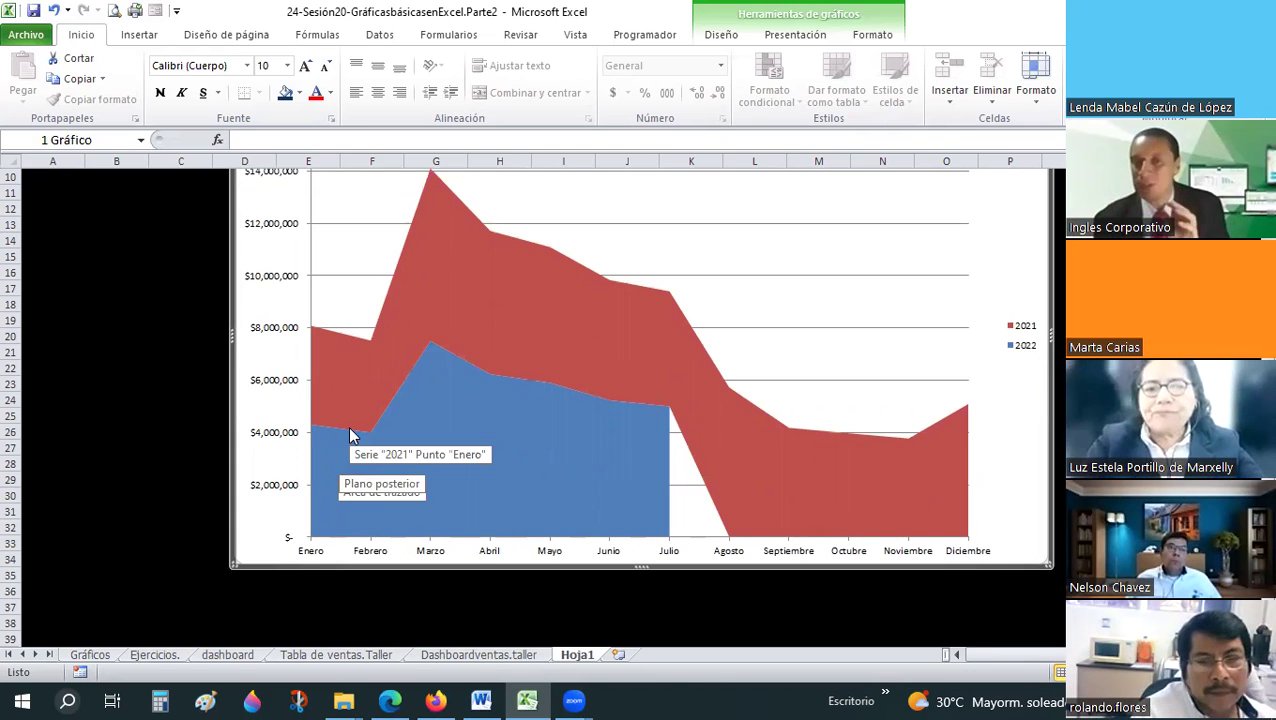
{"action": "scroll", "coordinate": [348, 436], "scroll_direction": "up", "scroll_amount": 1, "text": "ctrl"}
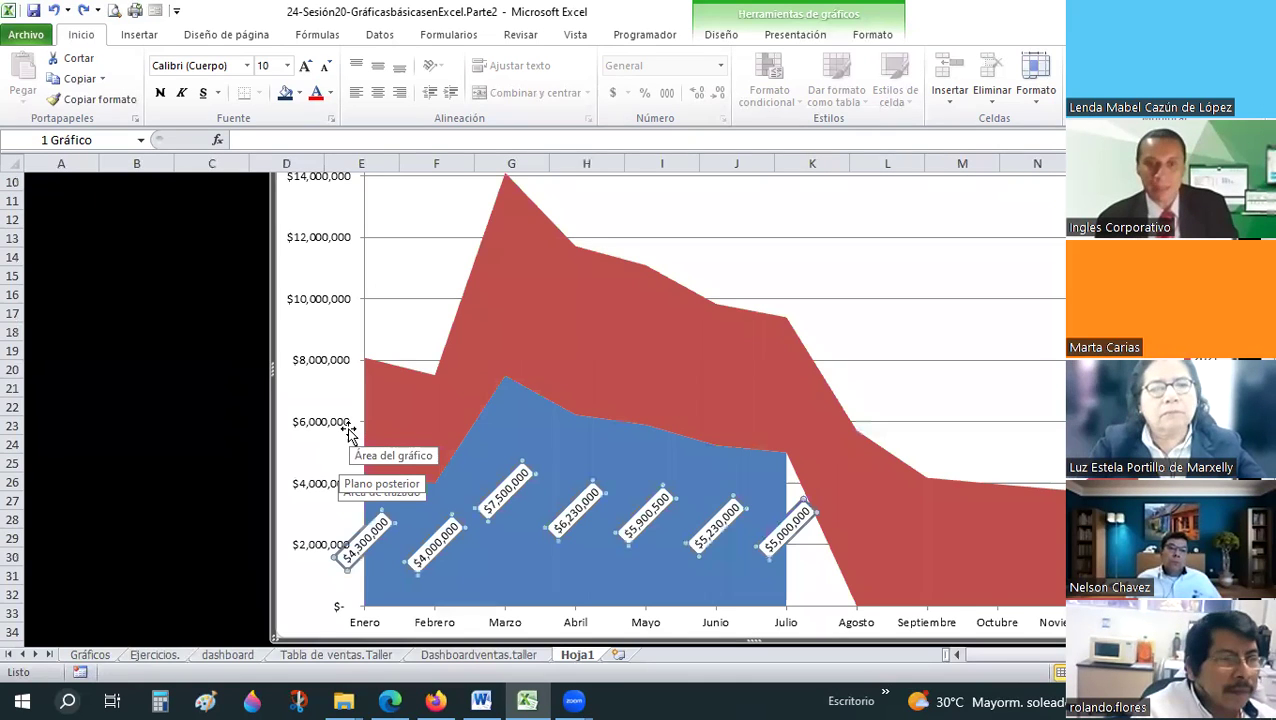
{"action": "left_click", "coordinate": [348, 432]}
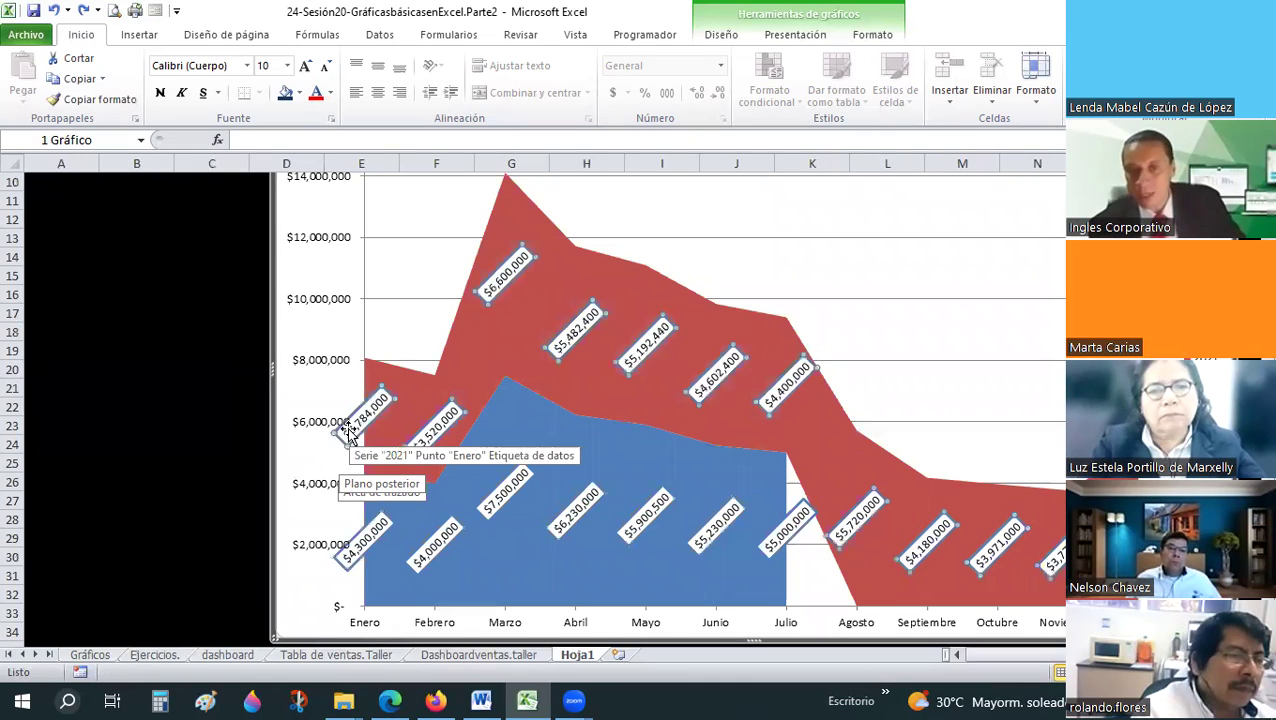
{"action": "left_click", "coordinate": [182, 412]}
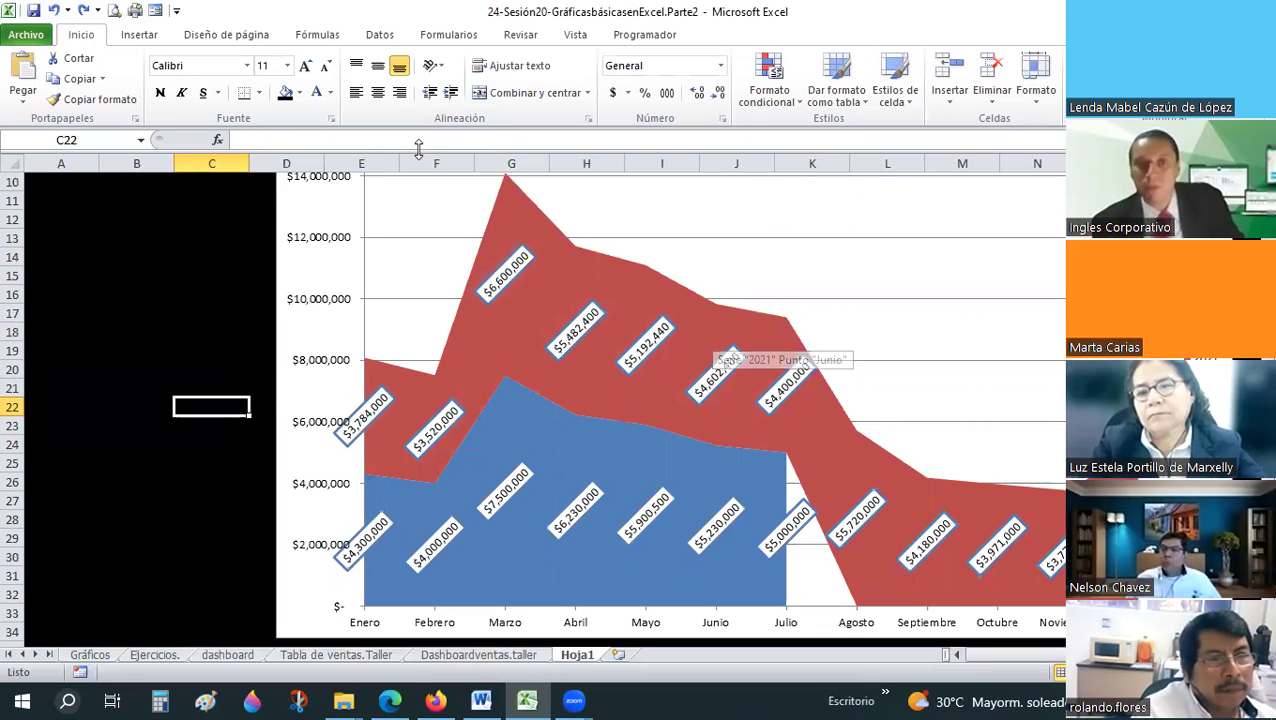
- Change the chart type to a 3D area chart
{"action": "left_click", "coordinate": [298, 206]}
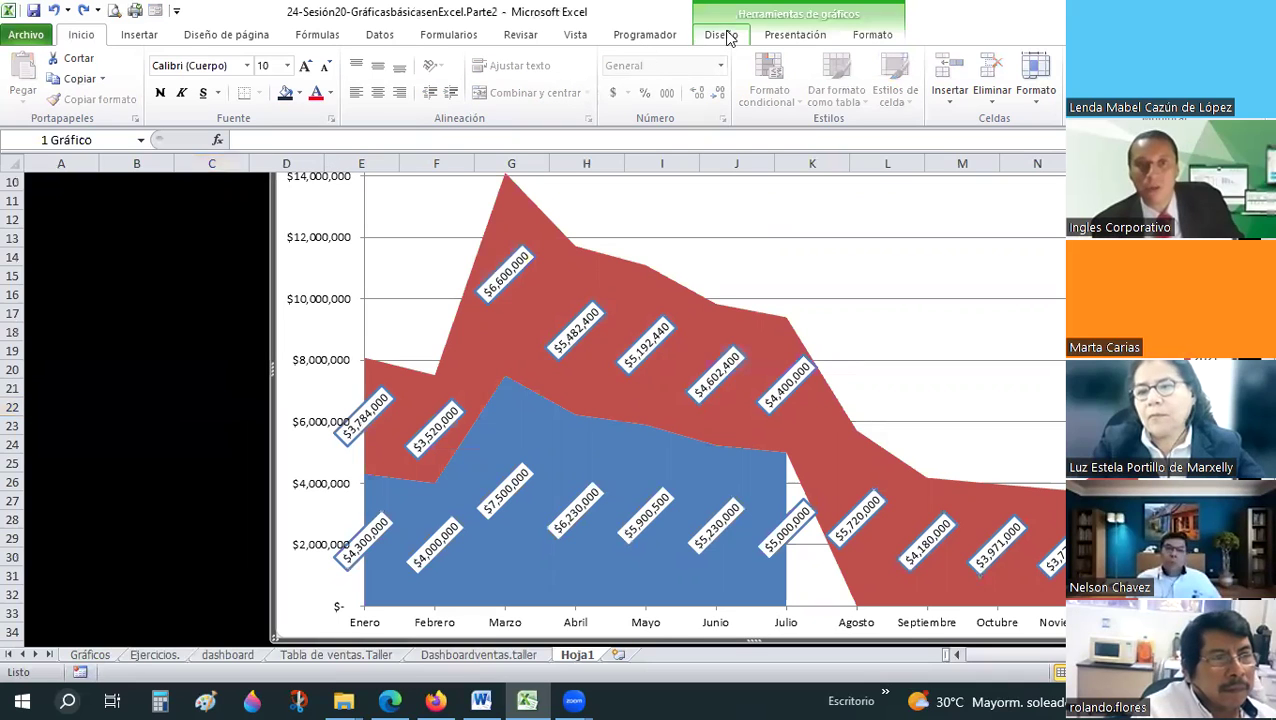
{"action": "left_click", "coordinate": [36, 85]}
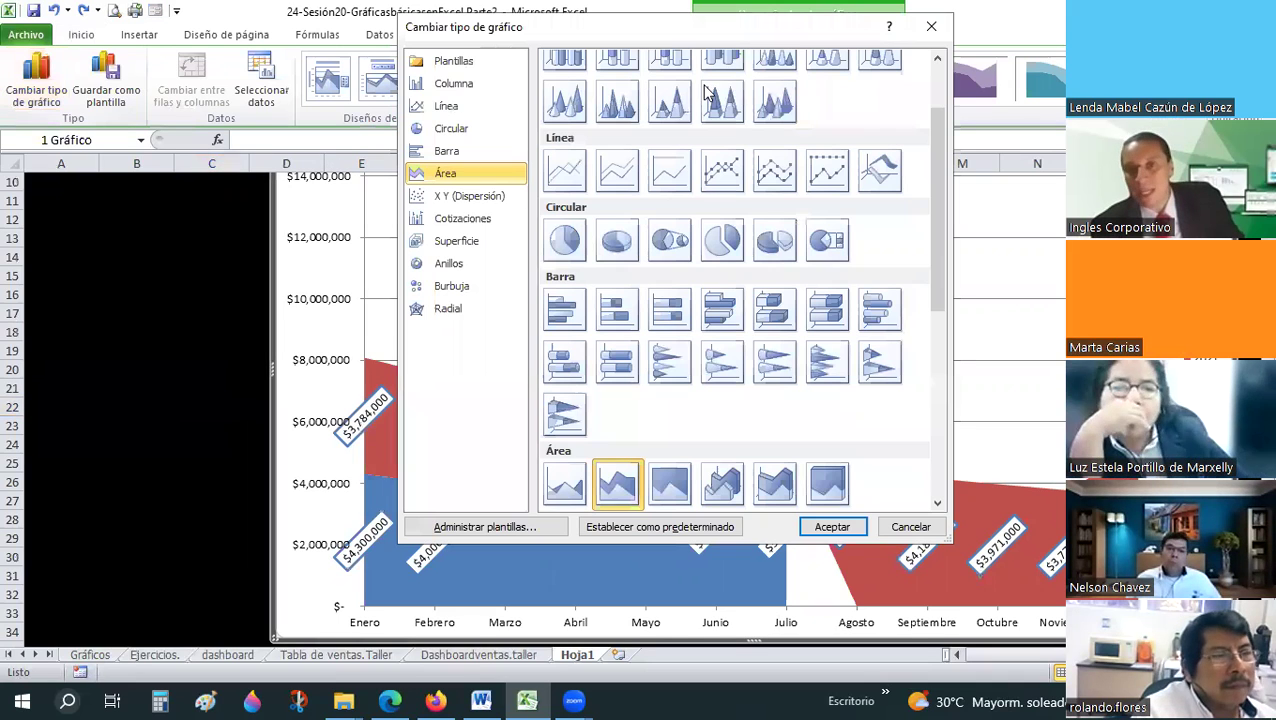
{"action": "left_click_drag", "start_coordinate": [695, 44], "coordinate": [364, 32]}
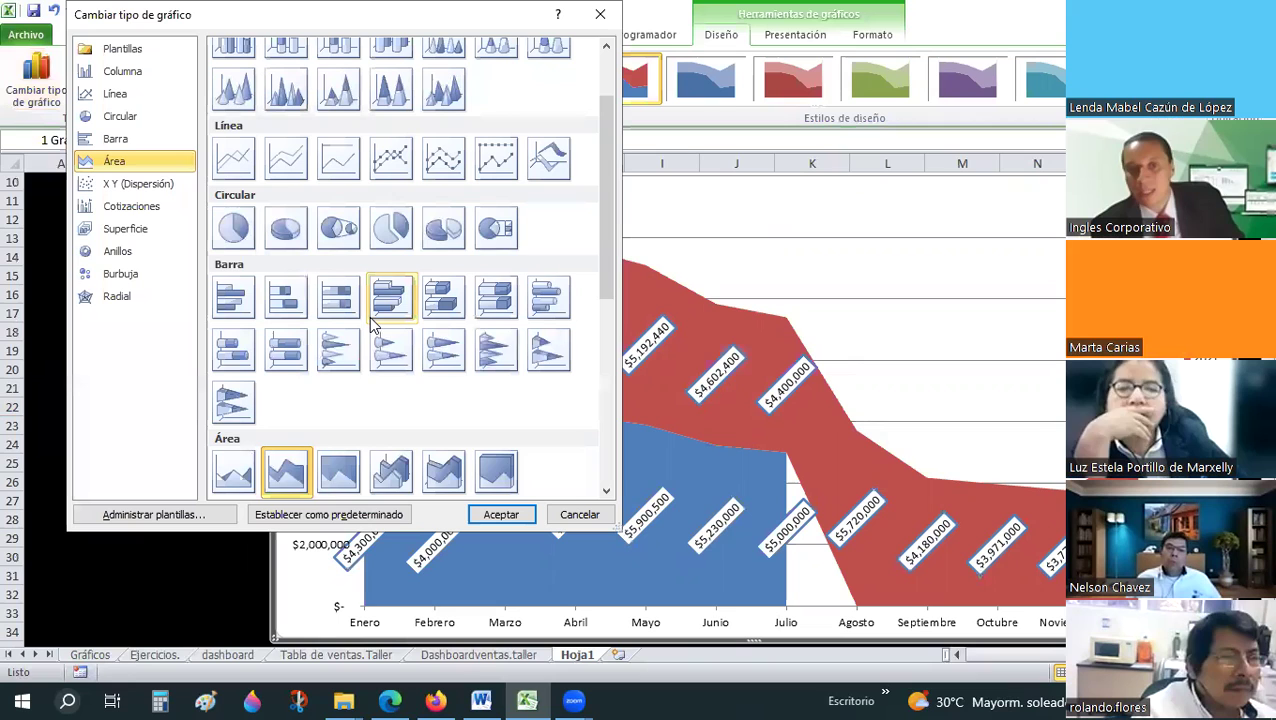
{"action": "scroll", "coordinate": [375, 320], "scroll_direction": "down", "scroll_amount": 3}
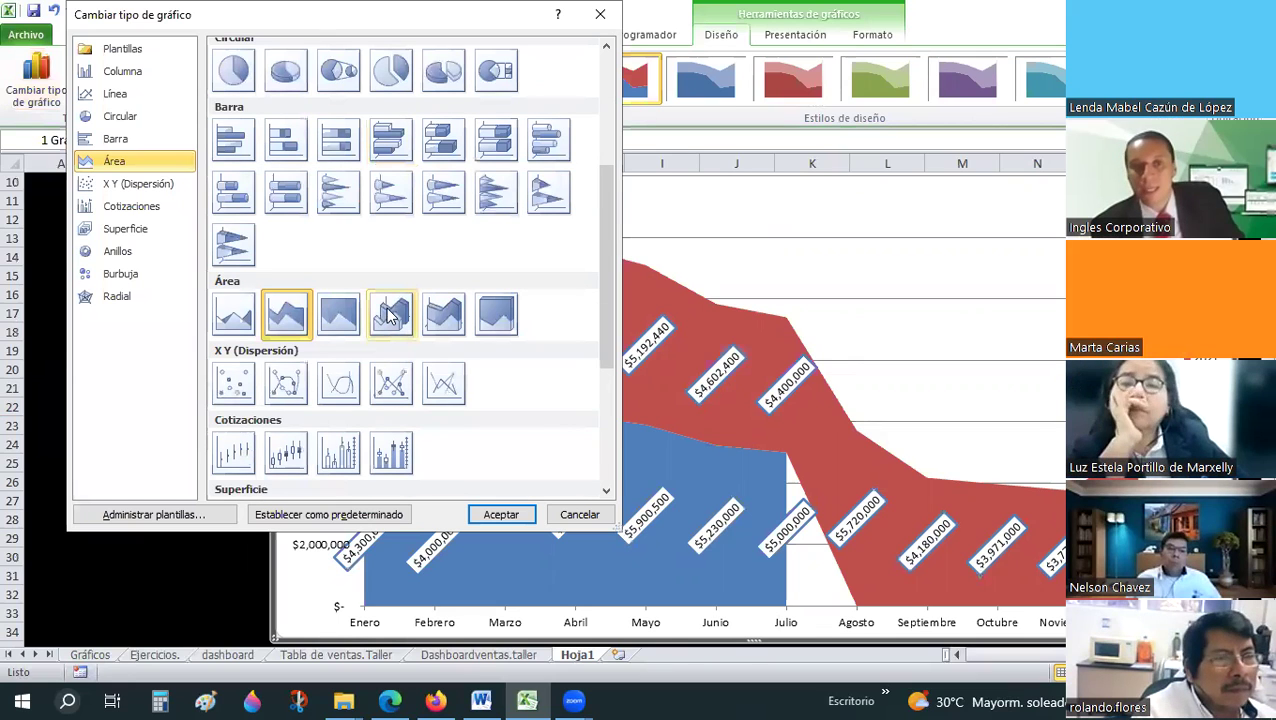
{"action": "left_click", "coordinate": [390, 315]}
{"action": "left_click", "coordinate": [501, 515]}
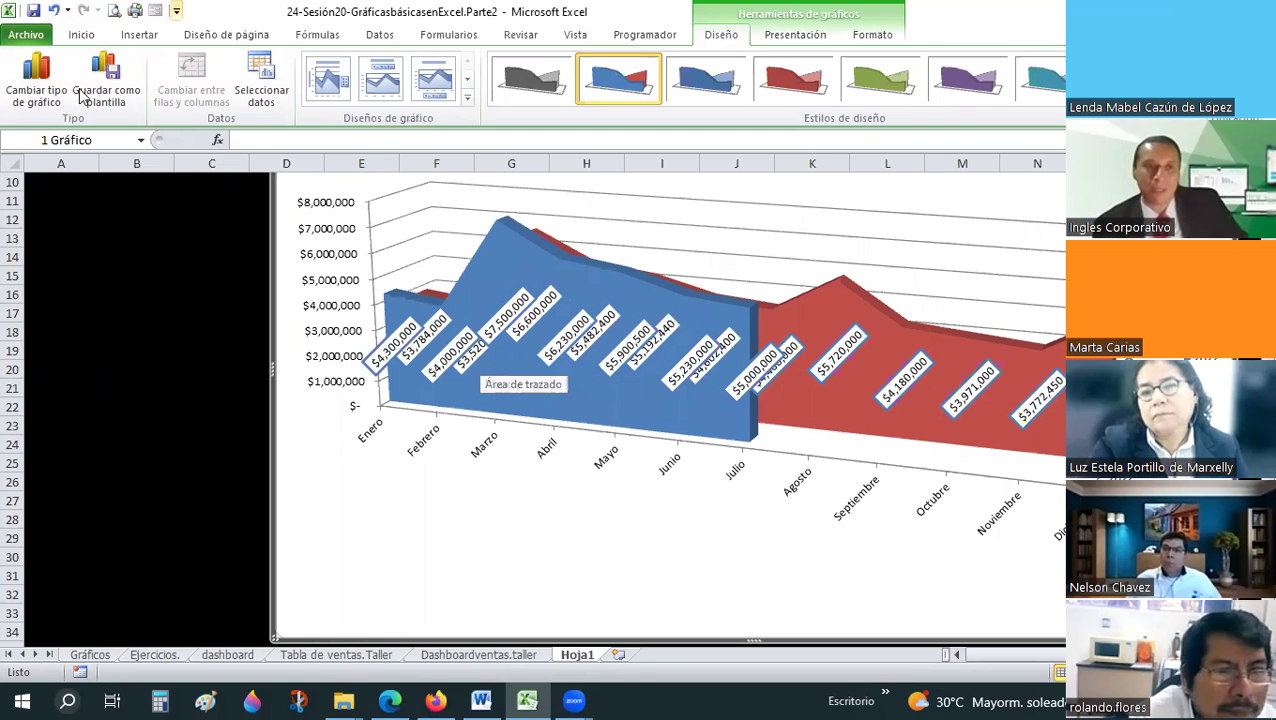
- Switch to 3D clustered cylinder columns and reposition the chart below the DASHBOARD ANDA title
{"action": "left_click", "coordinate": [38, 74]}
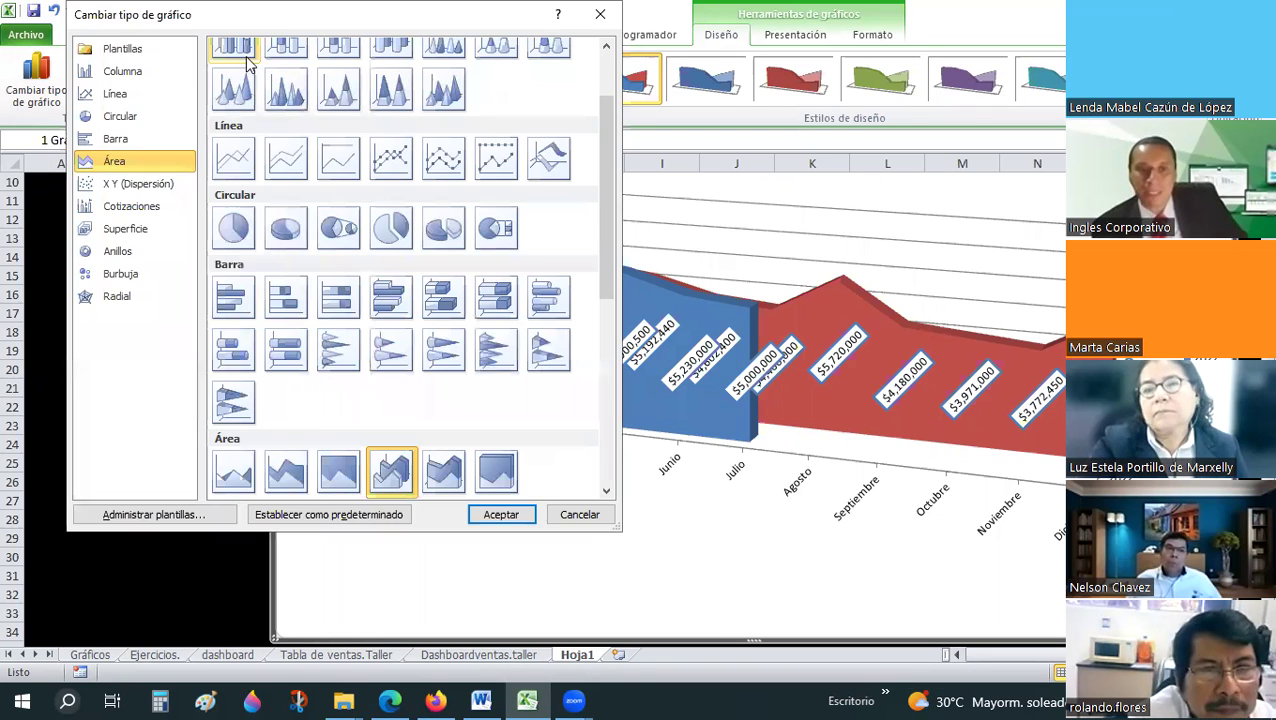
{"action": "left_click", "coordinate": [501, 515]}
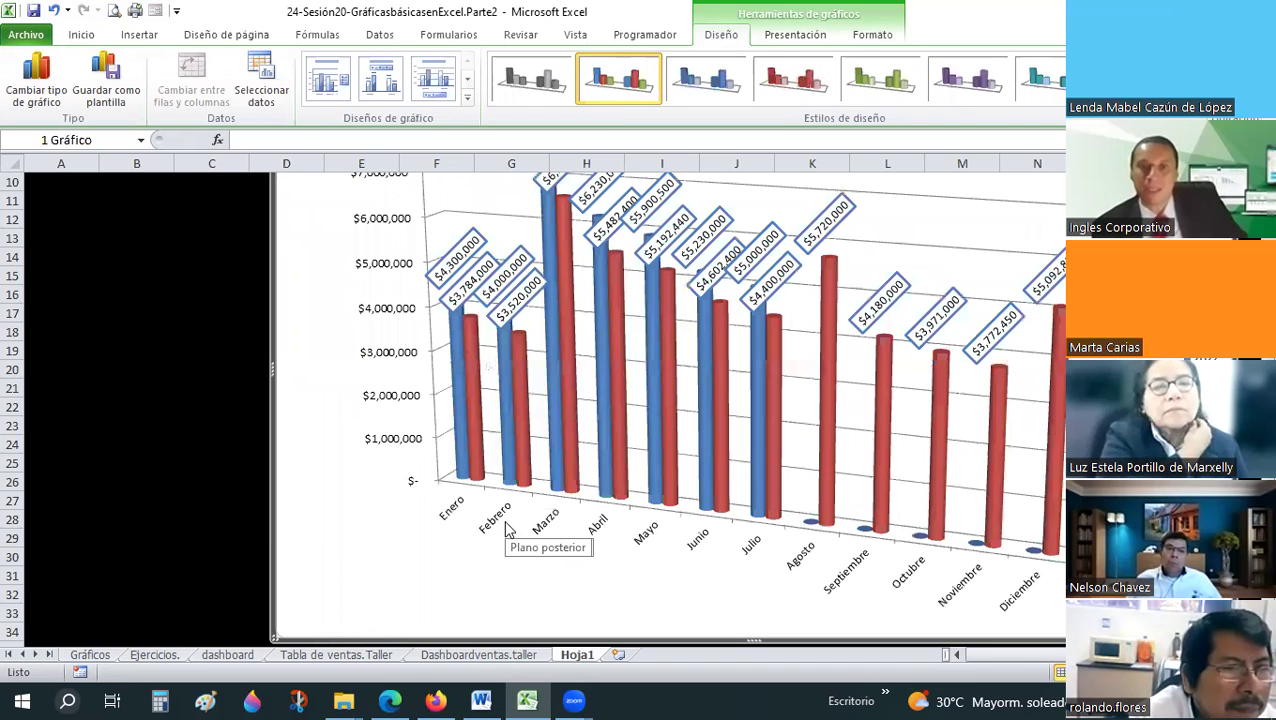
{"action": "scroll", "coordinate": [535, 367], "scroll_direction": "up", "scroll_amount": 2}
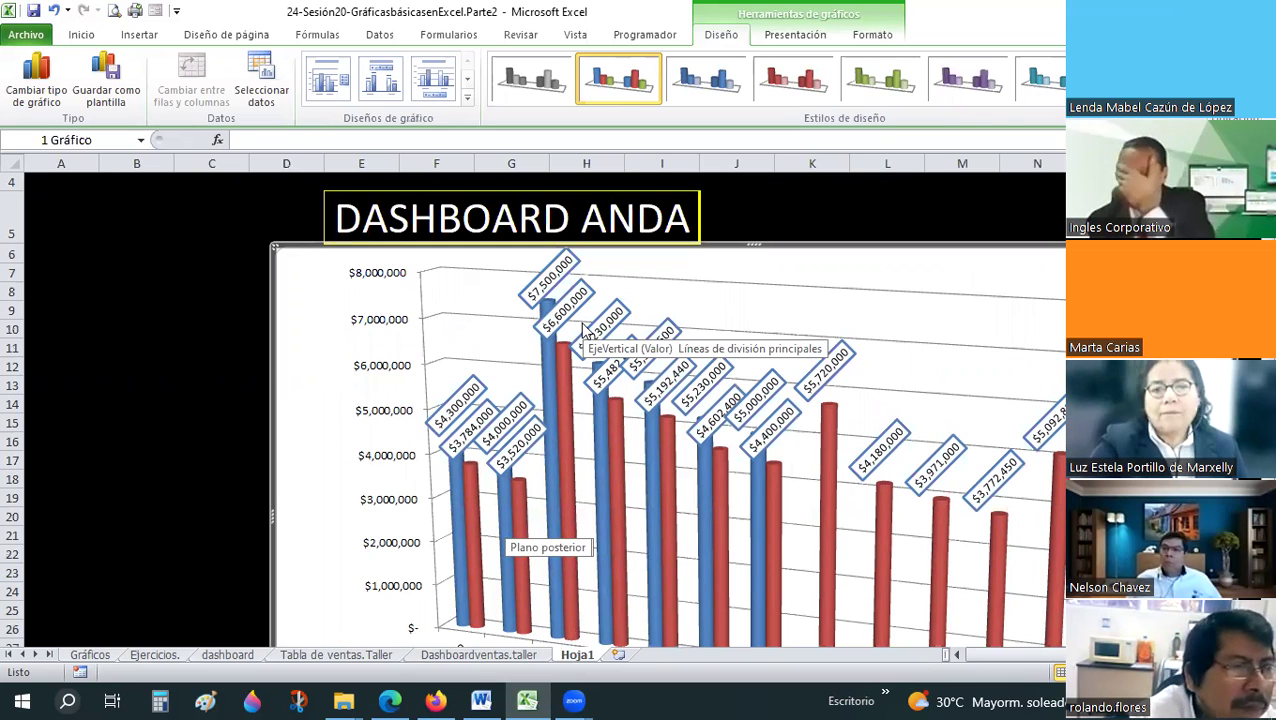
{"action": "scroll", "coordinate": [143, 270], "scroll_direction": "down", "scroll_amount": 2, "text": "ctrl"}
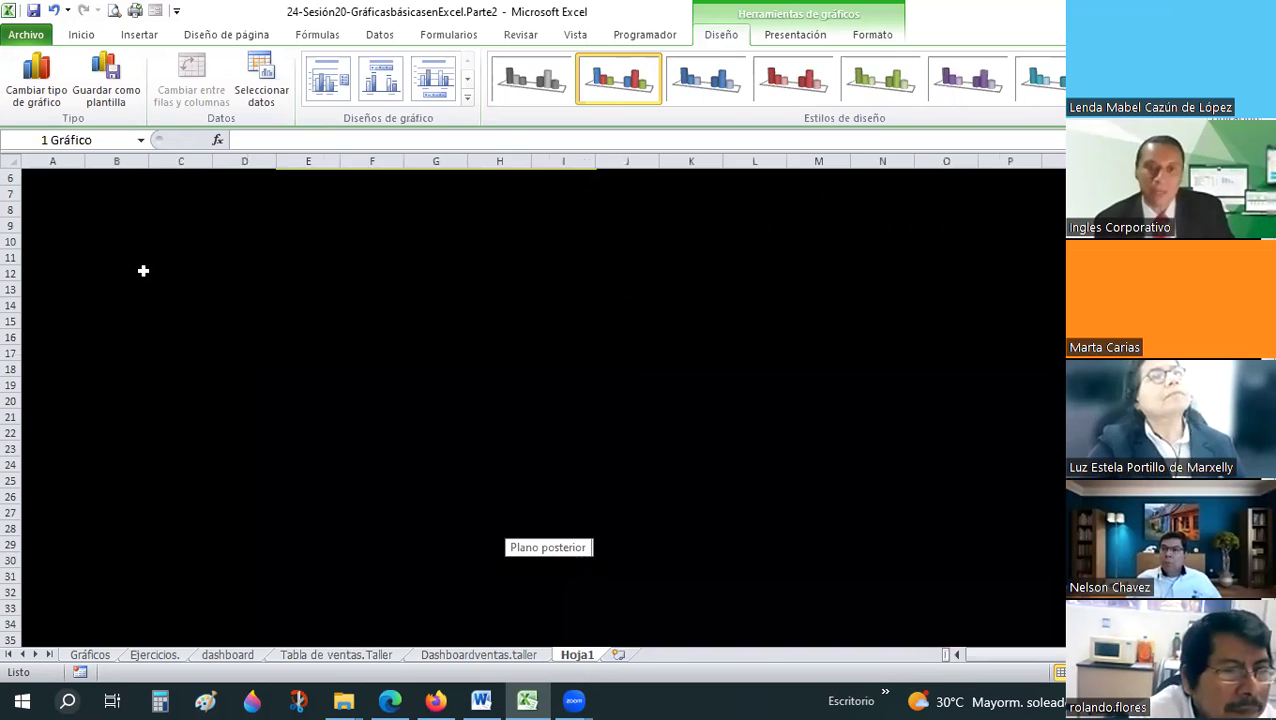
{"action": "scroll", "coordinate": [143, 270], "scroll_direction": "down", "scroll_amount": 1, "text": "ctrl"}
{"action": "left_click_drag", "start_coordinate": [575, 257], "coordinate": [619, 254]}
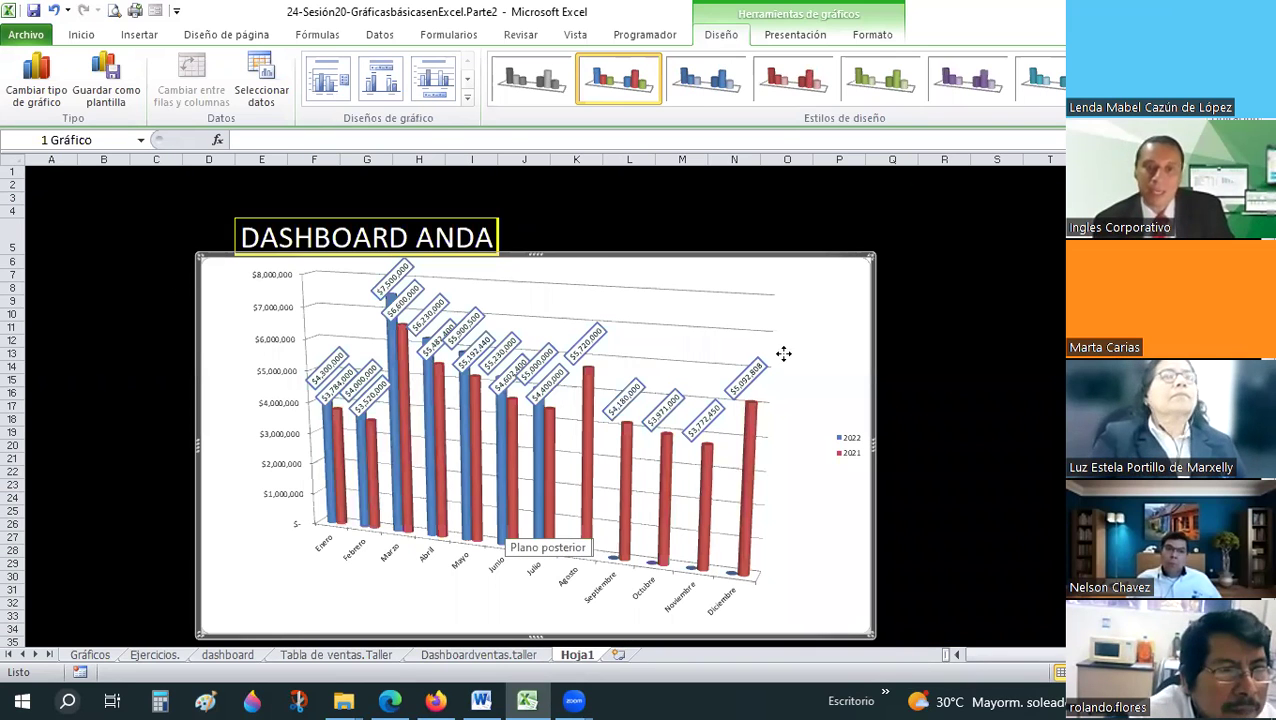
{"action": "left_click_drag", "start_coordinate": [524, 350], "coordinate": [524, 350]}
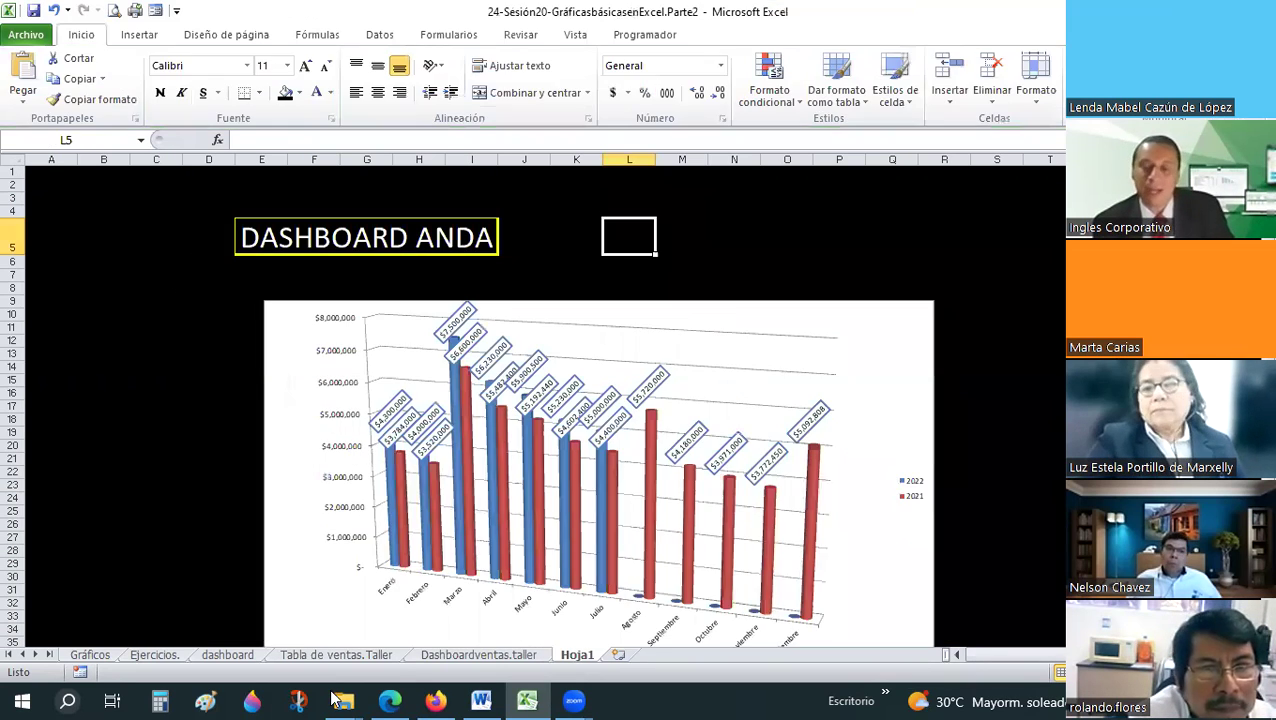
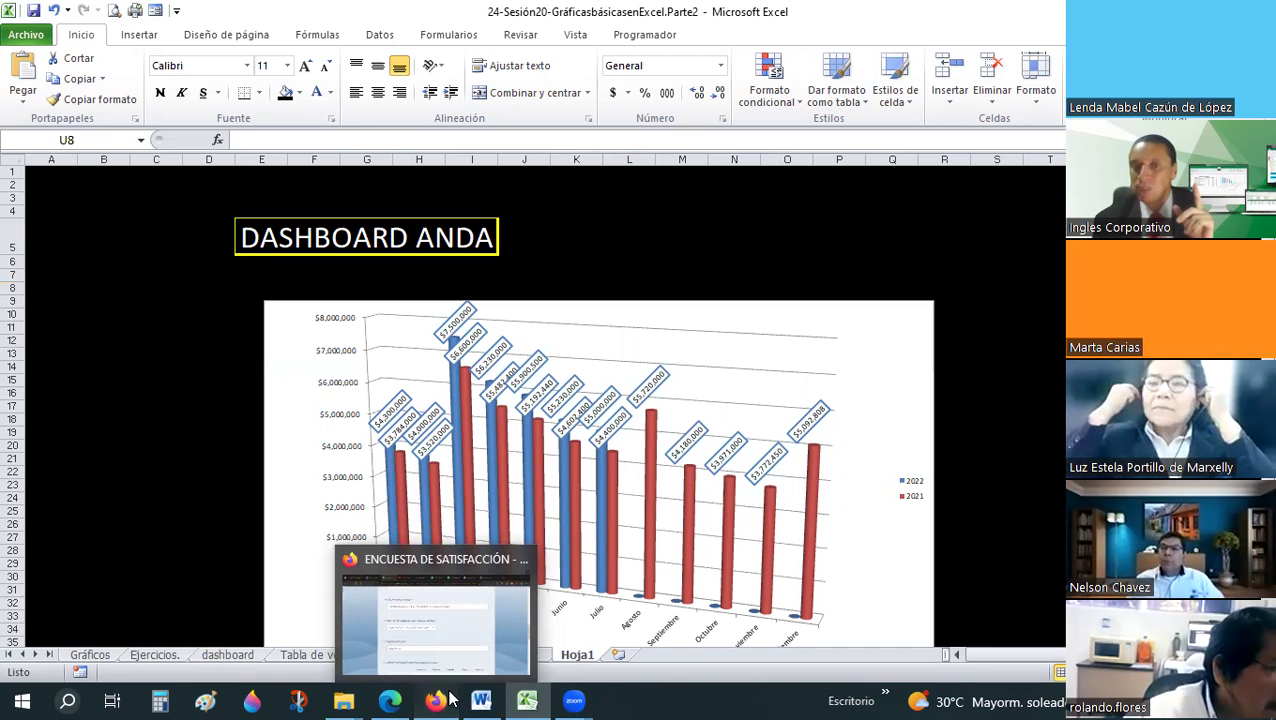
- Bring Firefox forward and switch to the '01-Eval. del desemp.EXCEL.Básico.02.23' Google Forms editor tab
{"action": "left_click", "coordinate": [435, 620]}
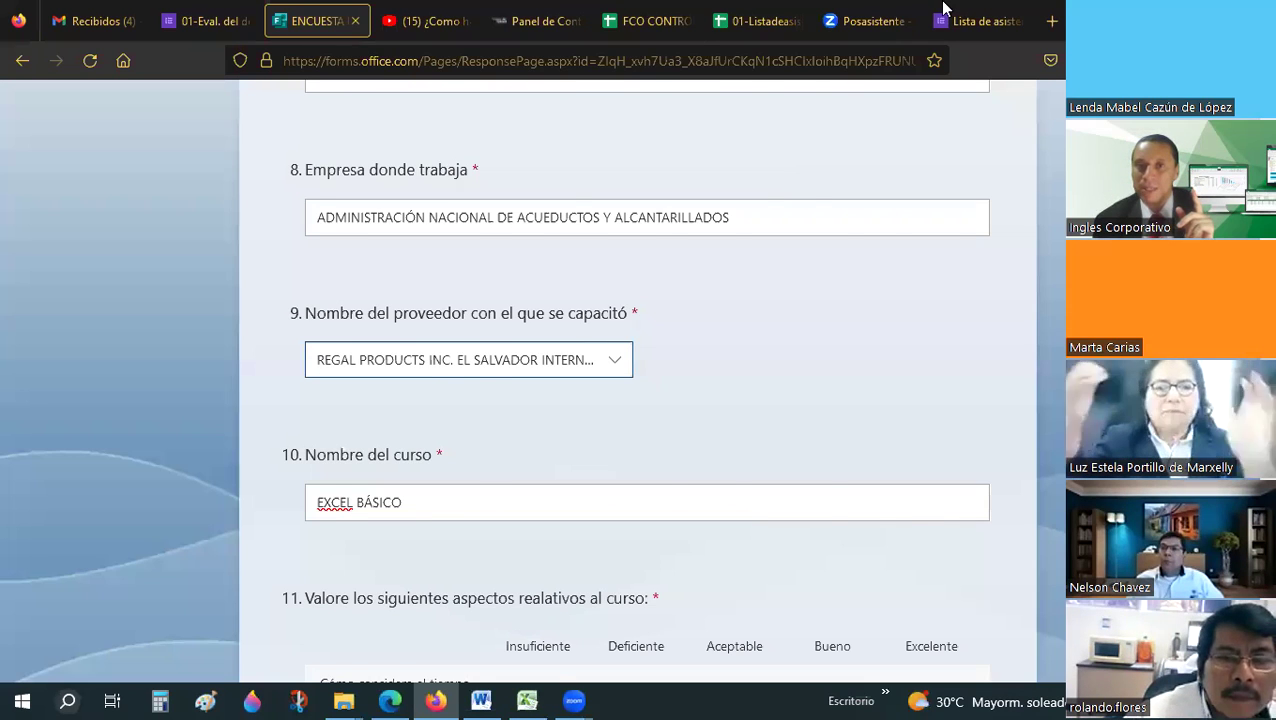
{"action": "left_click", "coordinate": [643, 12]}
{"action": "left_click", "coordinate": [948, 8]}
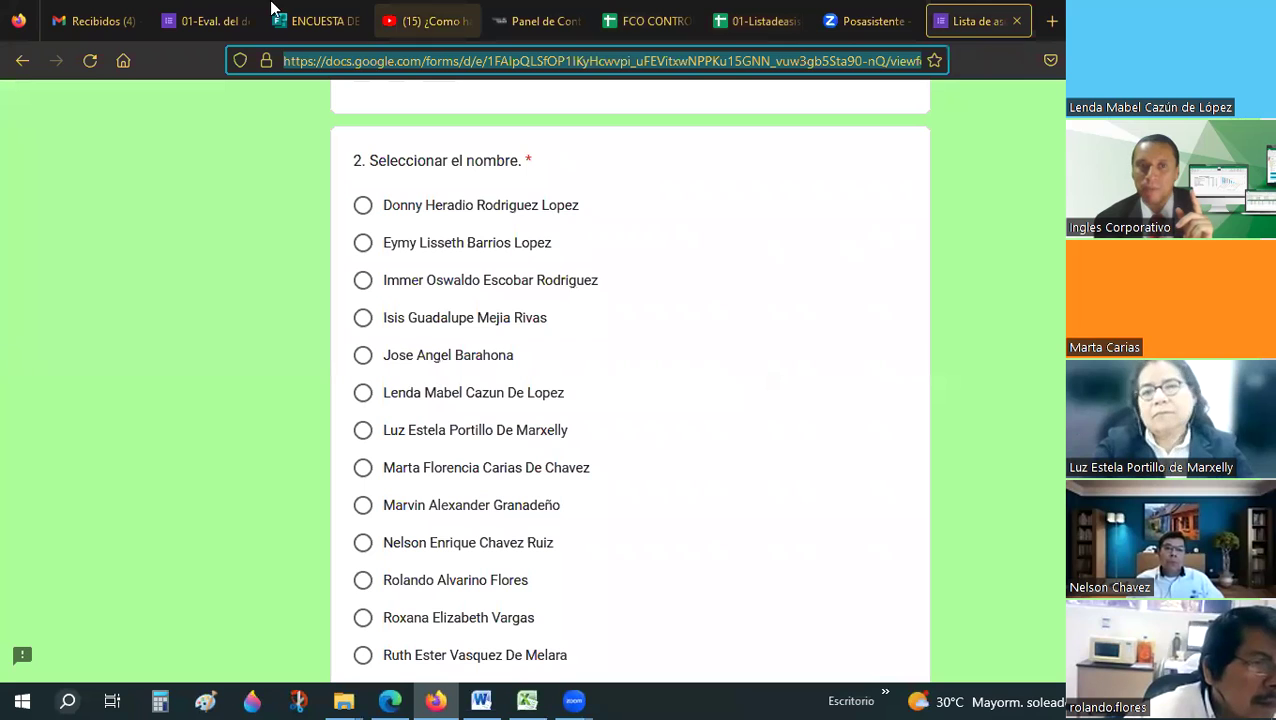
{"action": "left_click", "coordinate": [210, 16]}
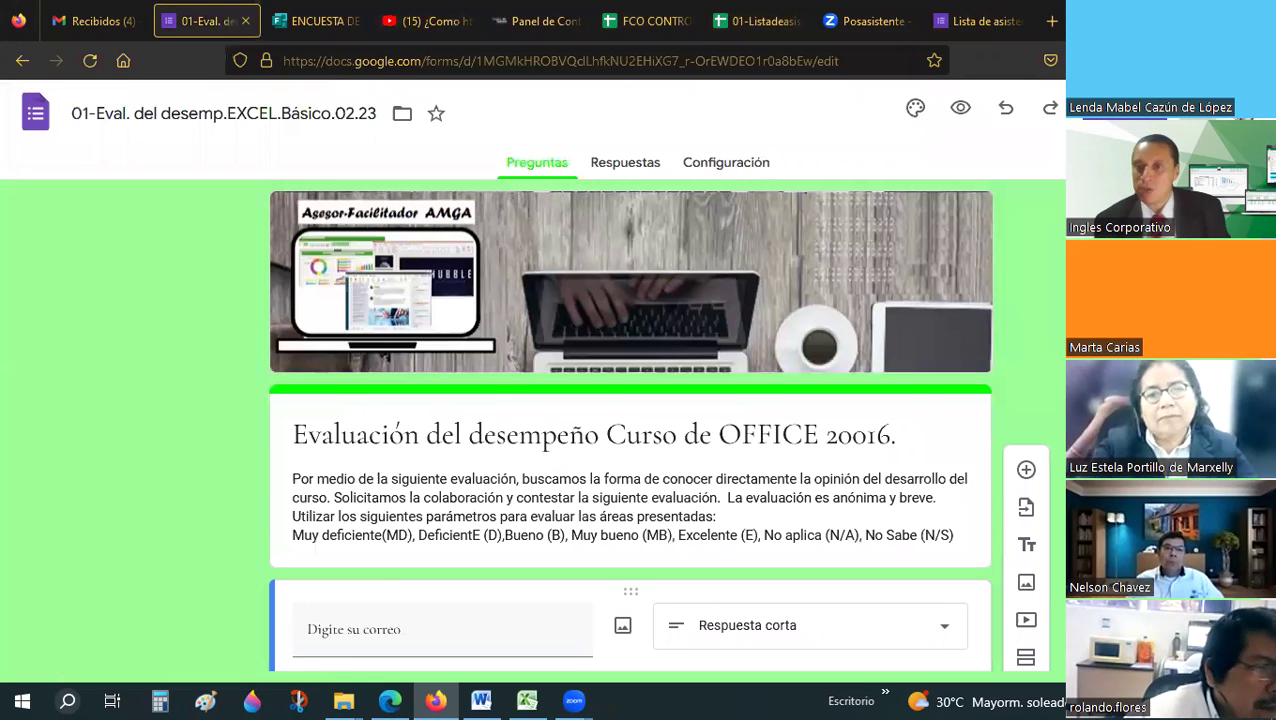
- Use Obtener vínculo prellenado to generate the form's pre-filled link, then copy it with Copiar vínculo
{"action": "left_click", "coordinate": [1090, 113]}
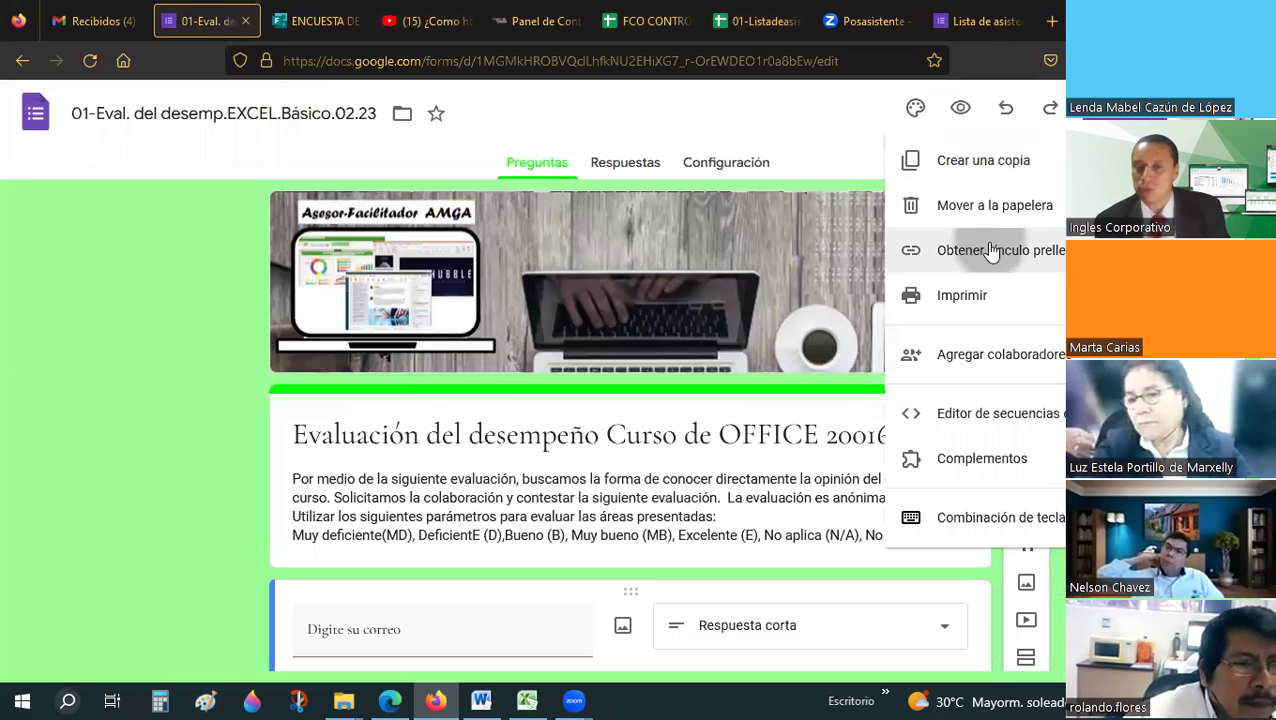
{"action": "left_click", "coordinate": [893, 258]}
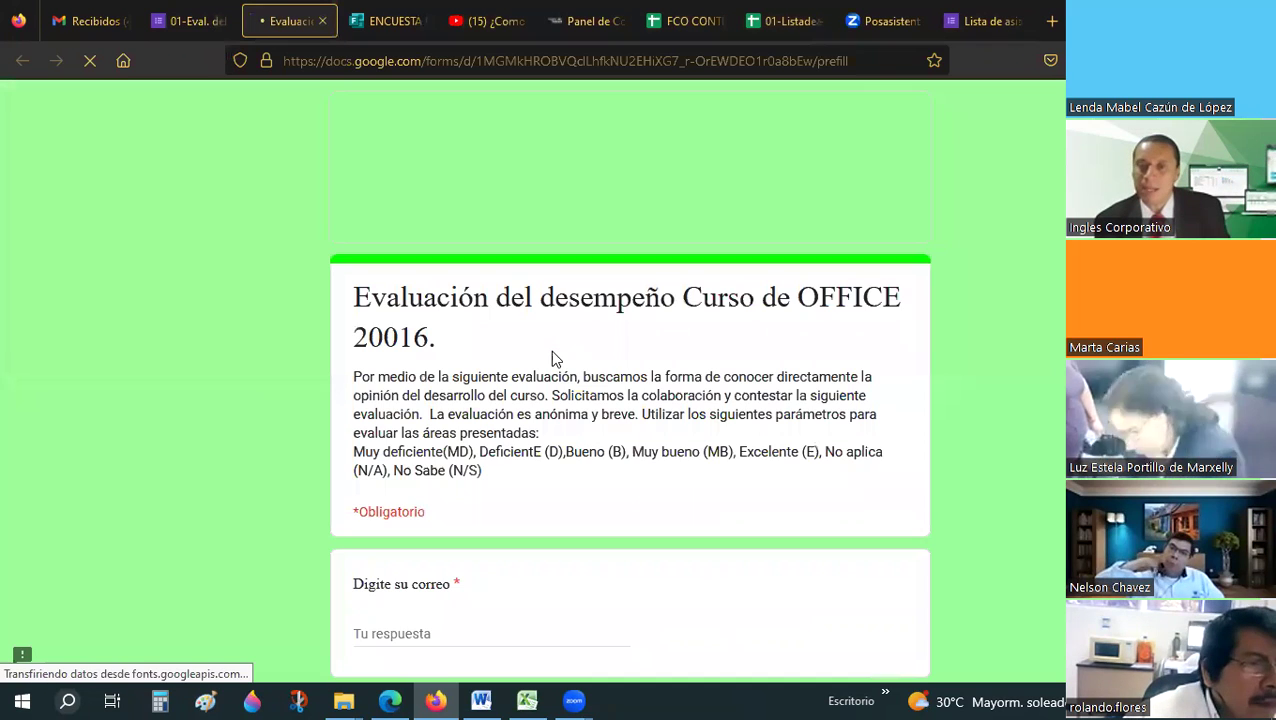
{"action": "scroll", "coordinate": [555, 360], "scroll_direction": "down", "scroll_amount": 10}
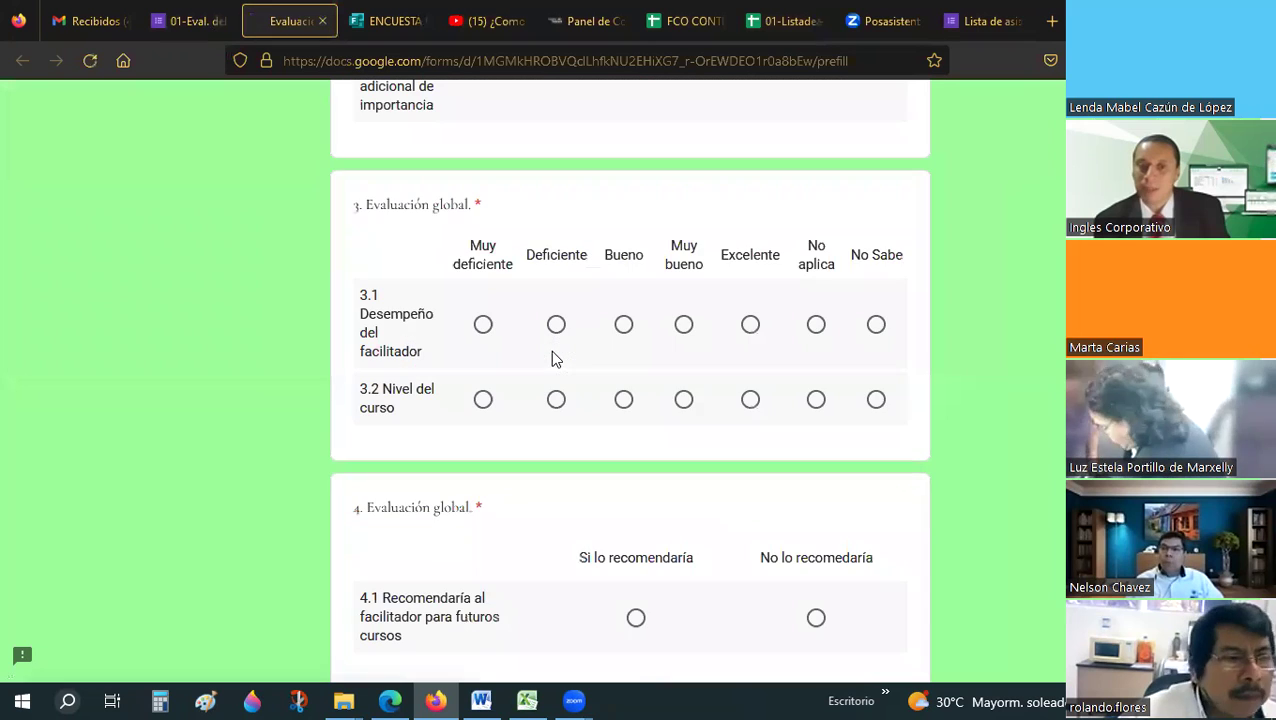
{"action": "scroll", "coordinate": [426, 547], "scroll_direction": "down", "scroll_amount": 5}
{"action": "left_click", "coordinate": [400, 537]}
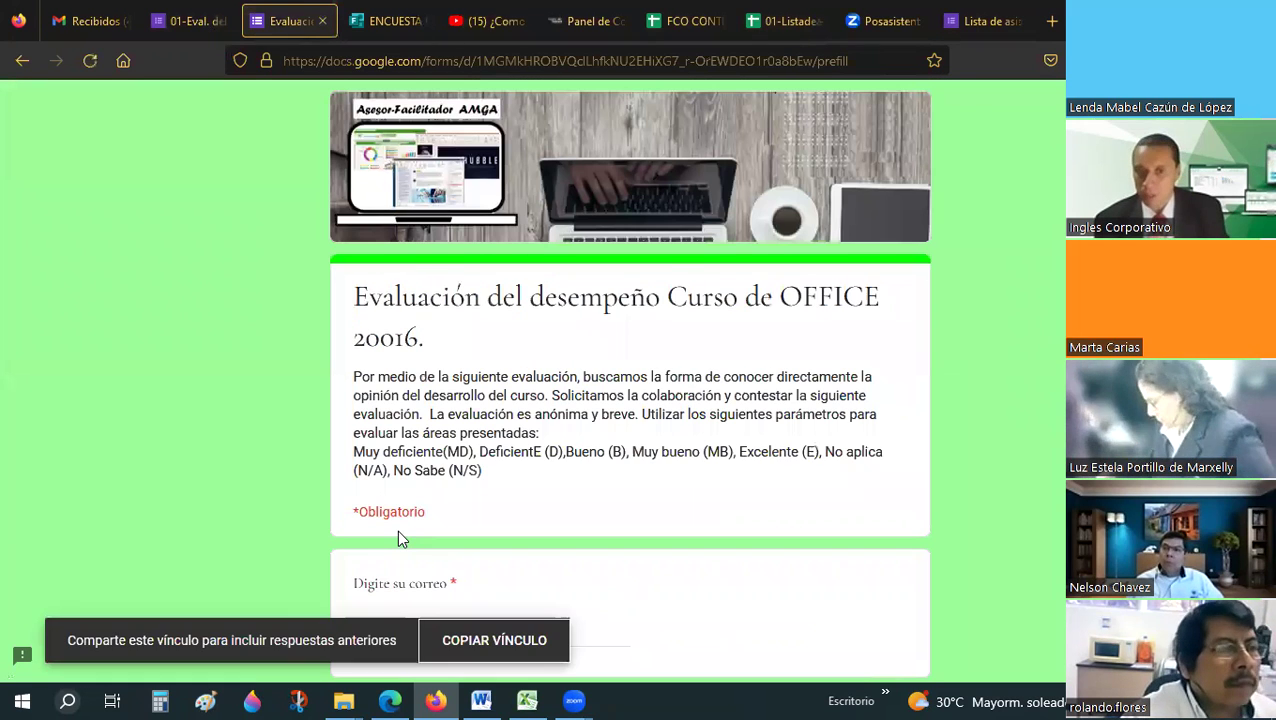
{"action": "left_click", "coordinate": [462, 643]}
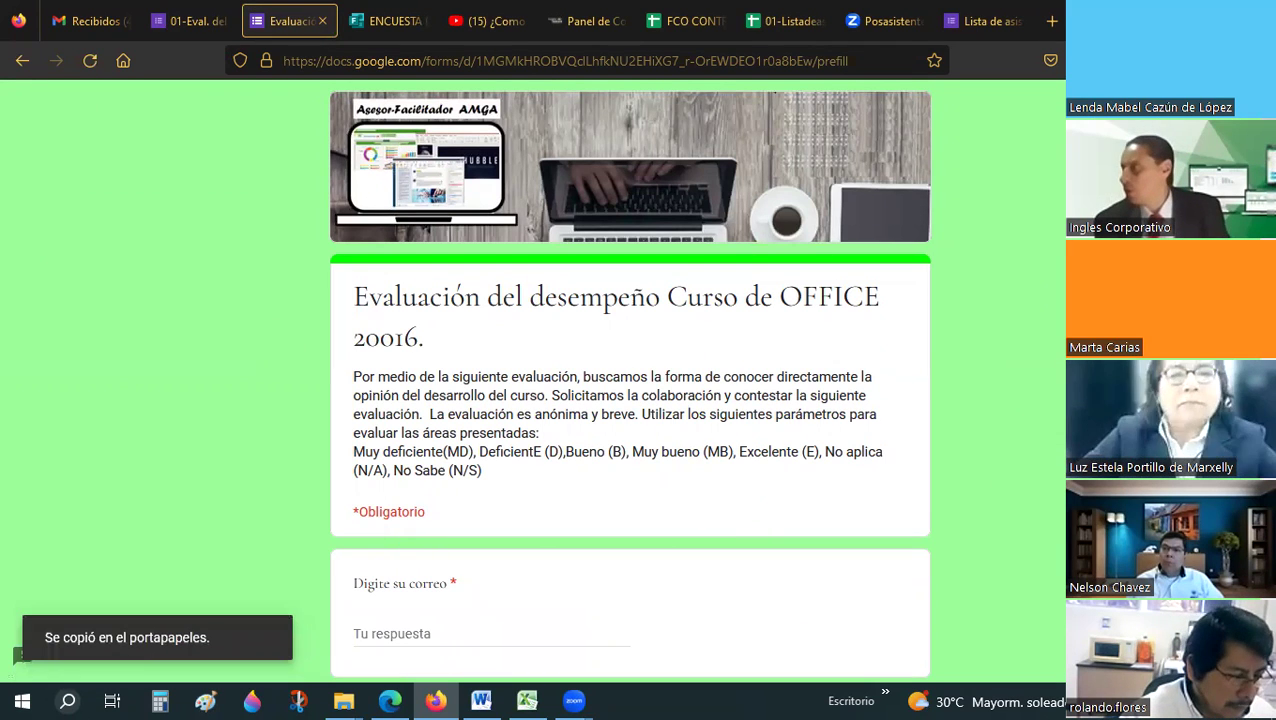